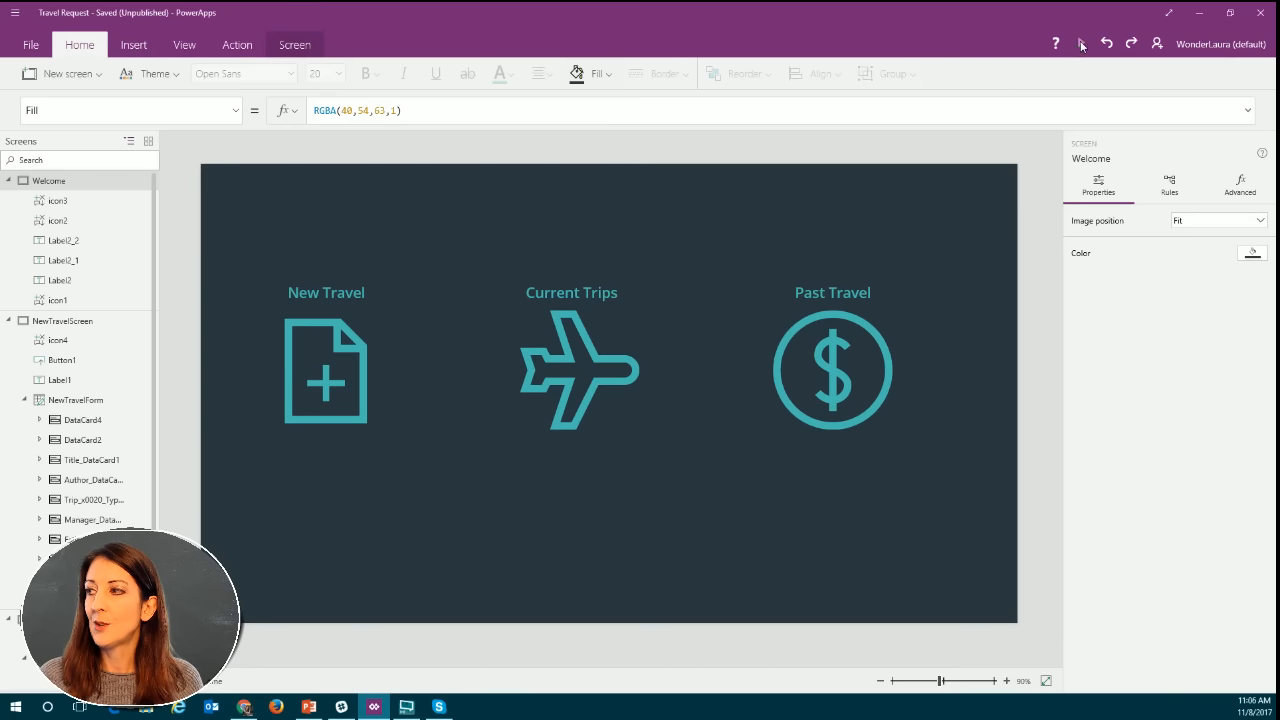
Preview the app from the Welcome screen and start a new travel request with department "test" and destination "Atlanta".
click(1081, 44)
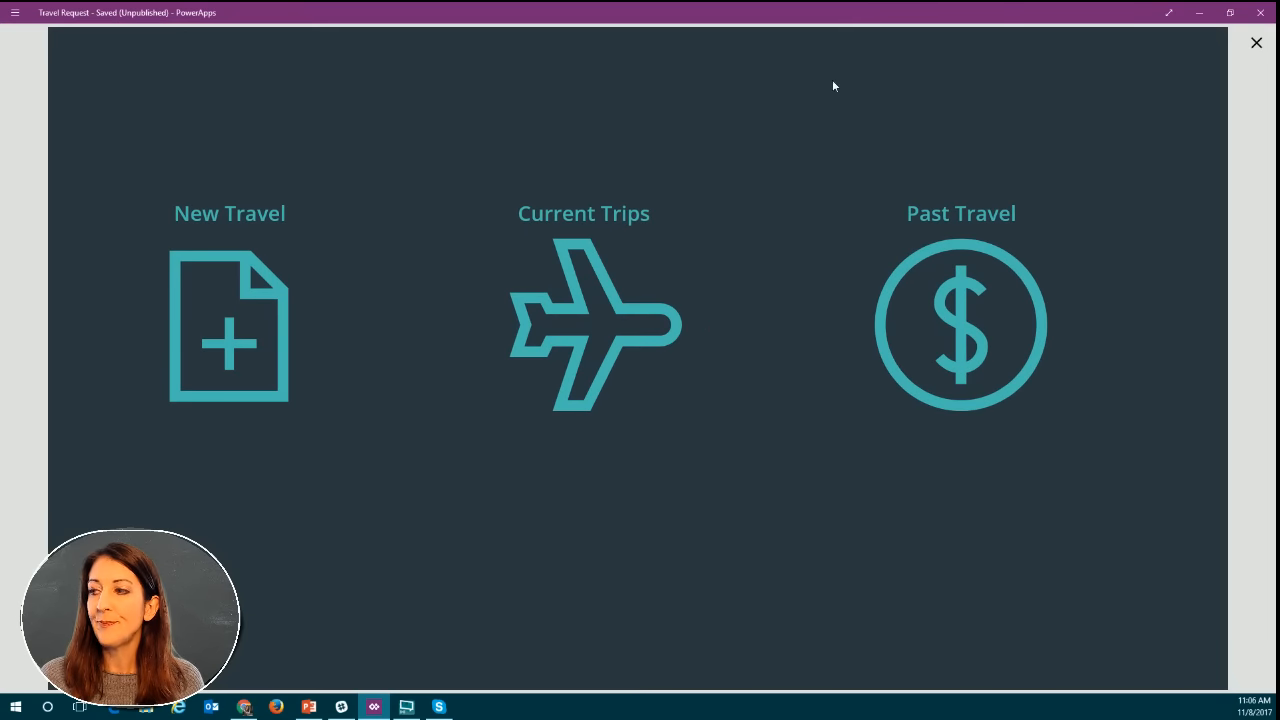
click(248, 330)
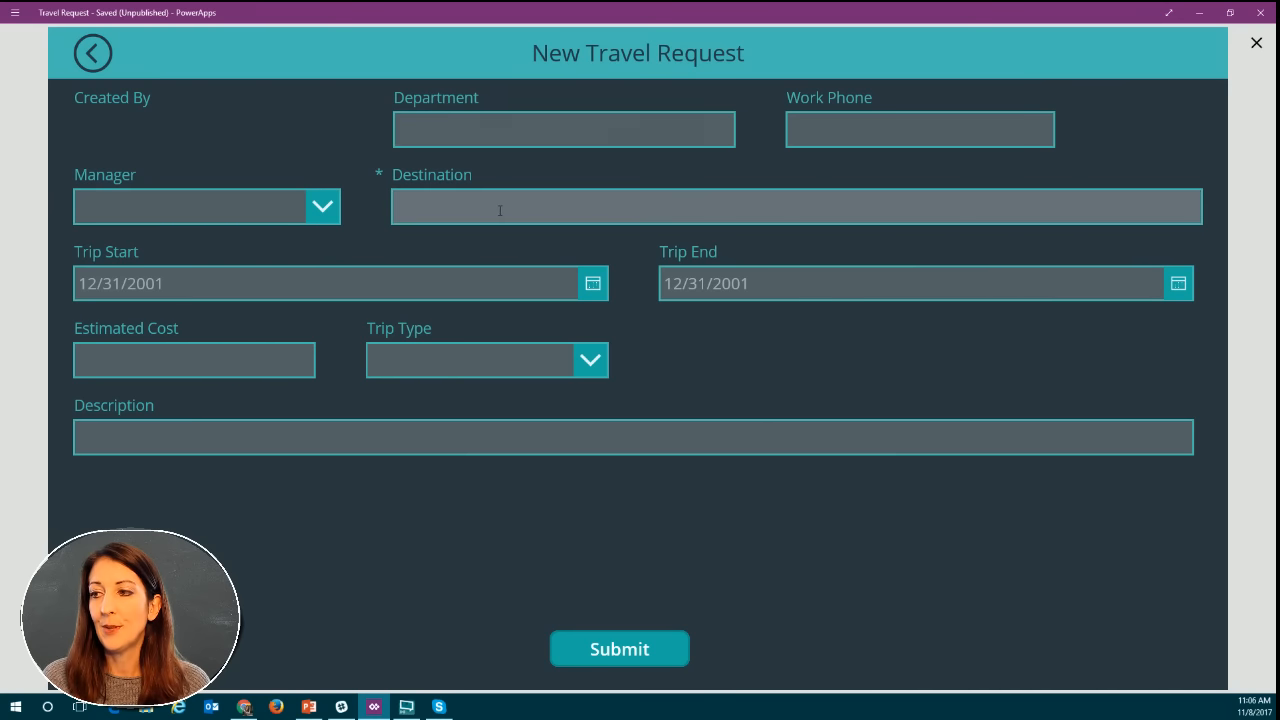
click(506, 131)
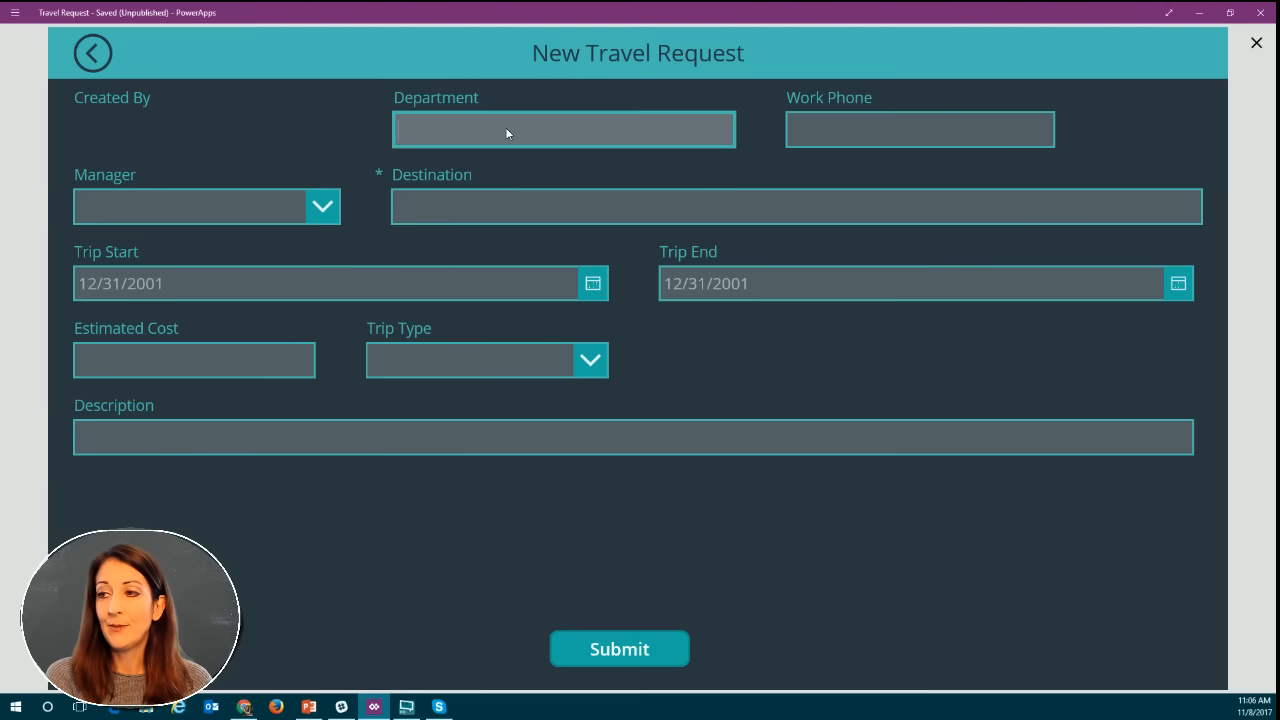
text(test)
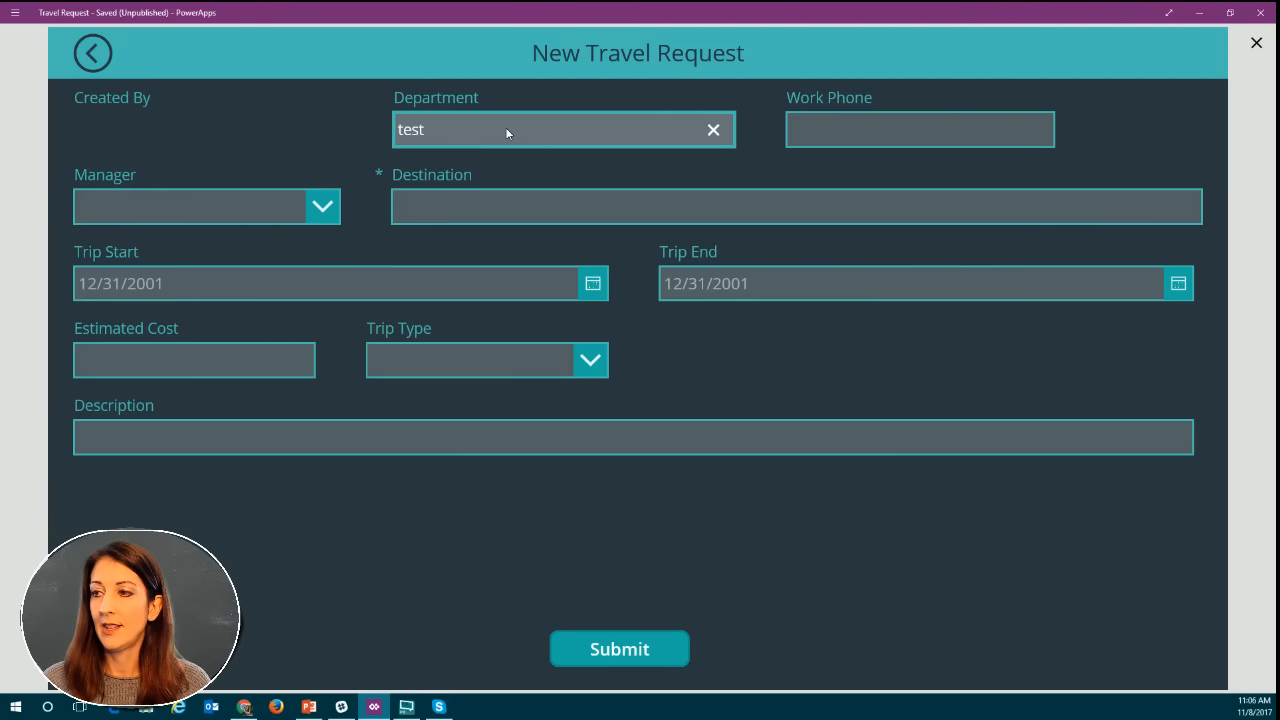
click(514, 201)
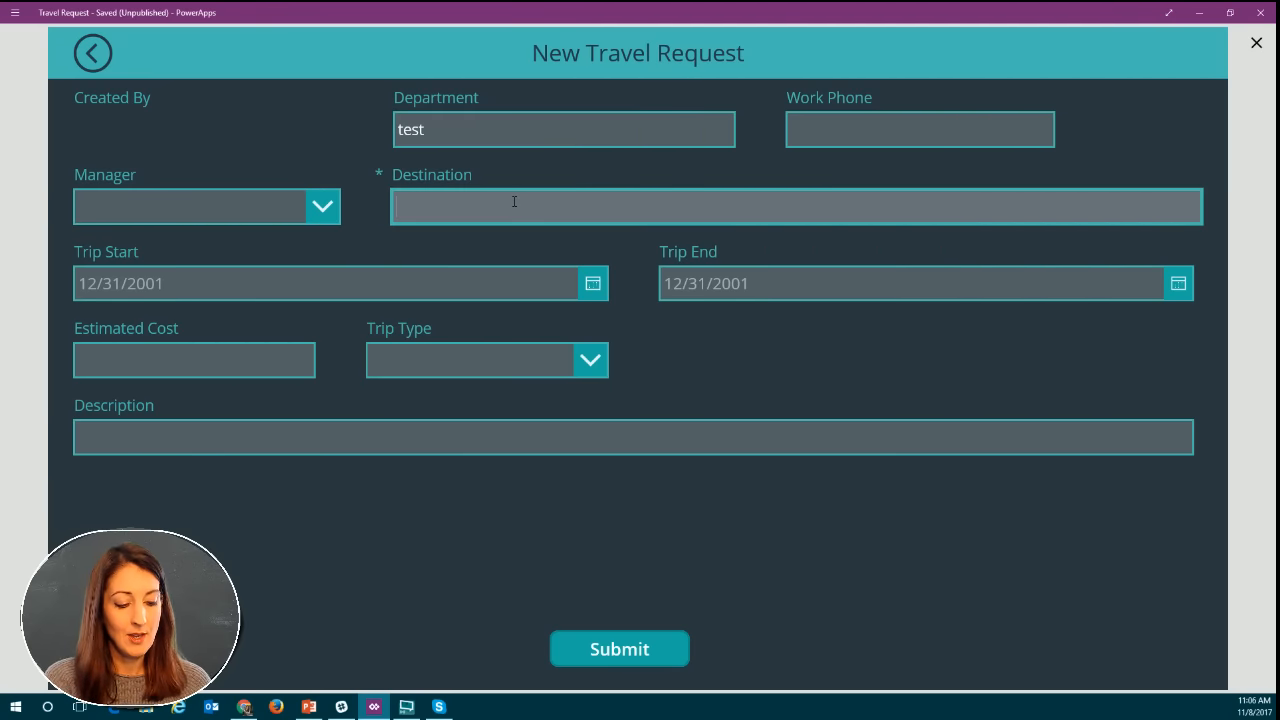
text(At)
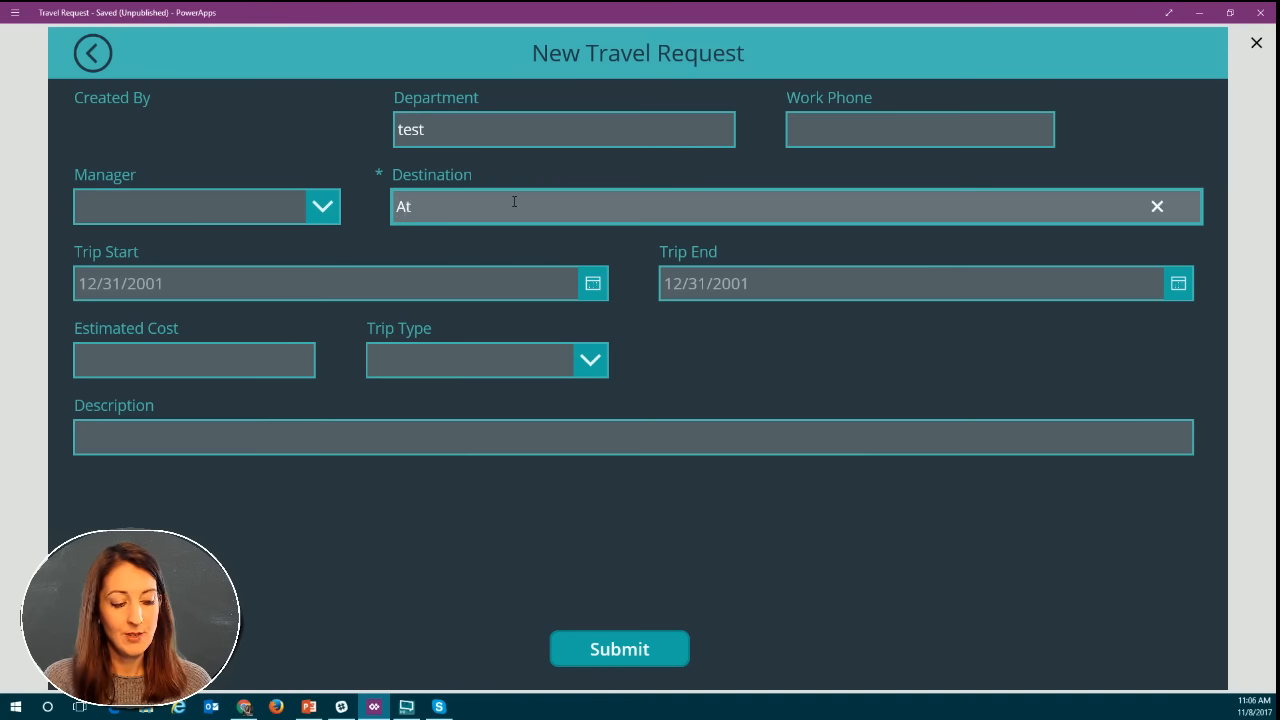
text(lanta)
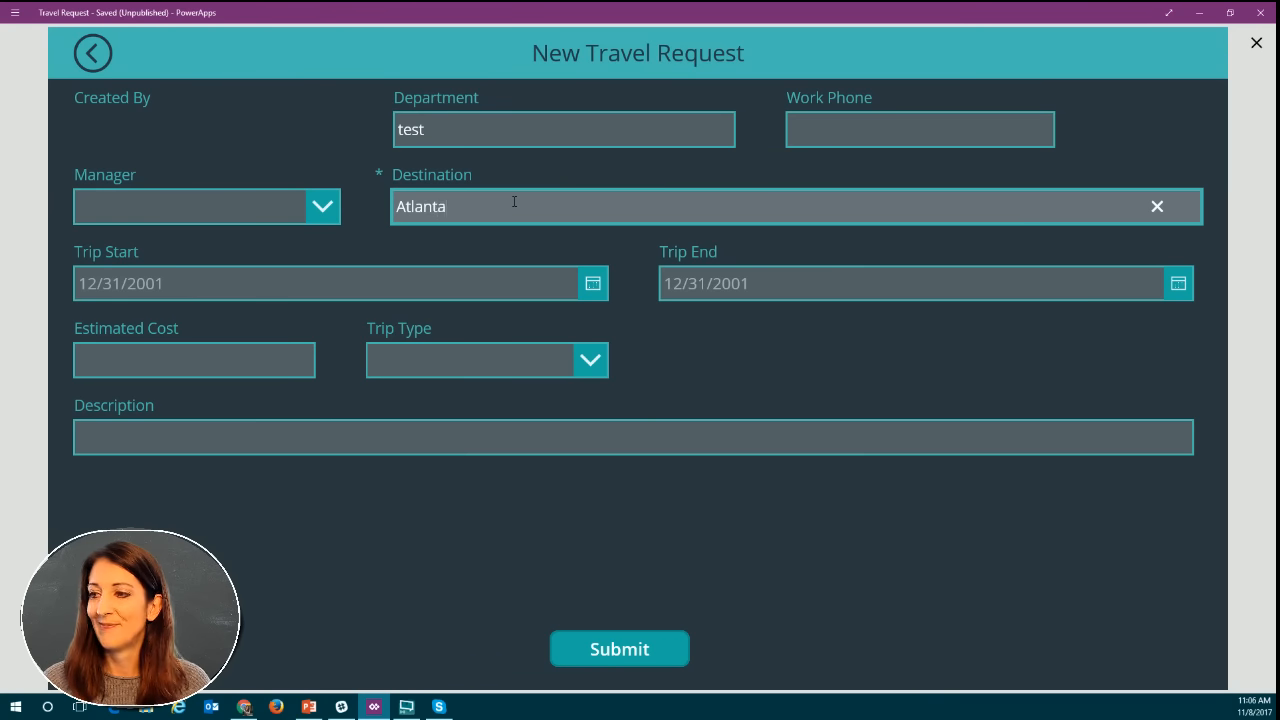
Set the travel request's Trip Start date to 11/16/2017.
click(592, 284)
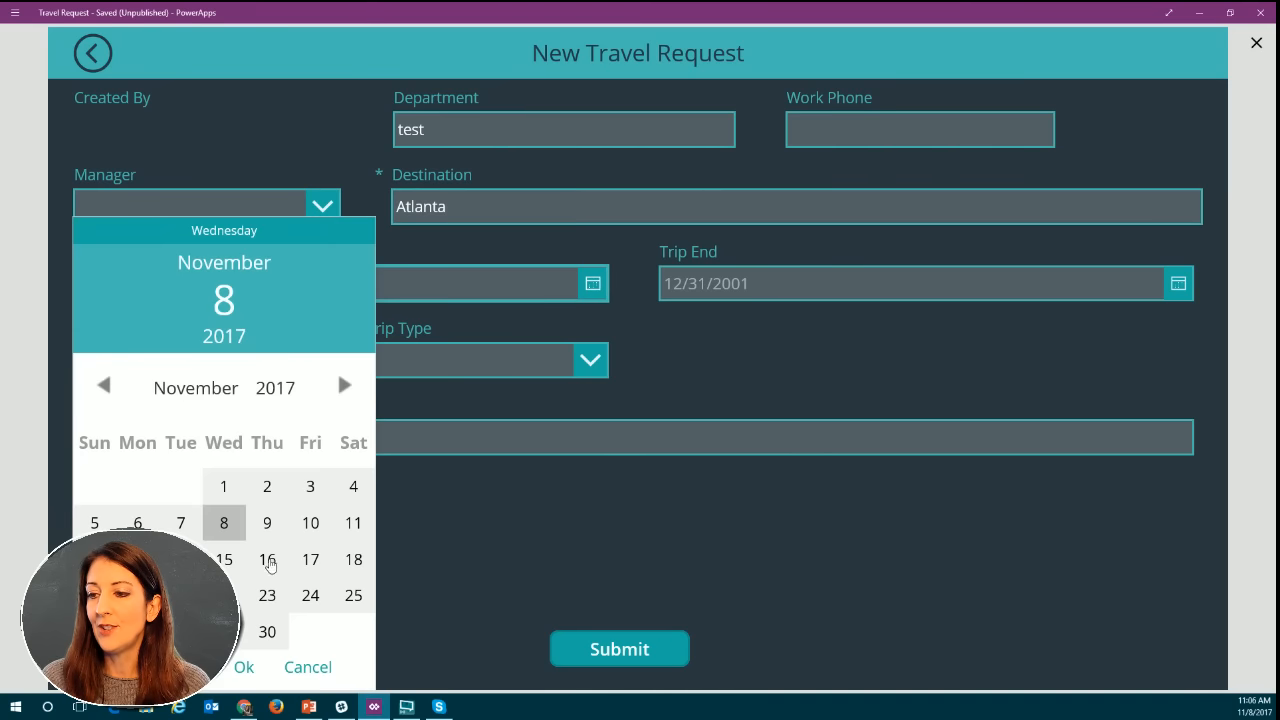
click(267, 559)
click(244, 667)
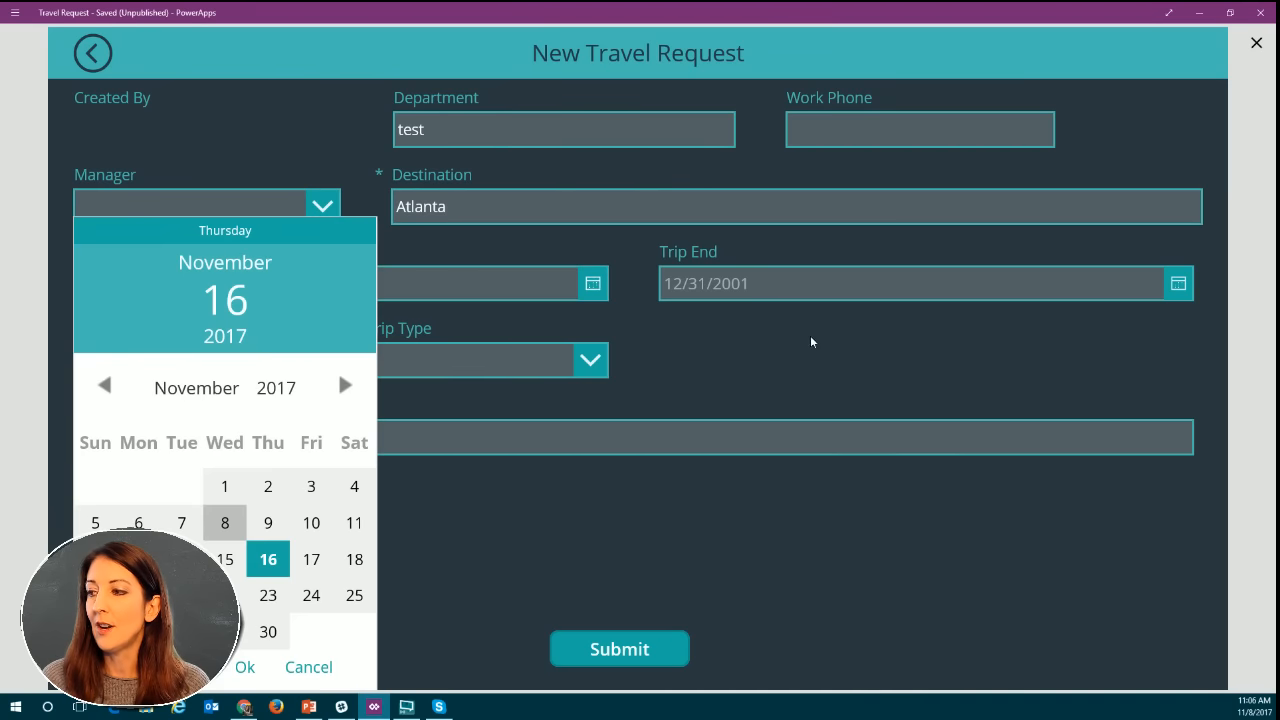
click(1178, 284)
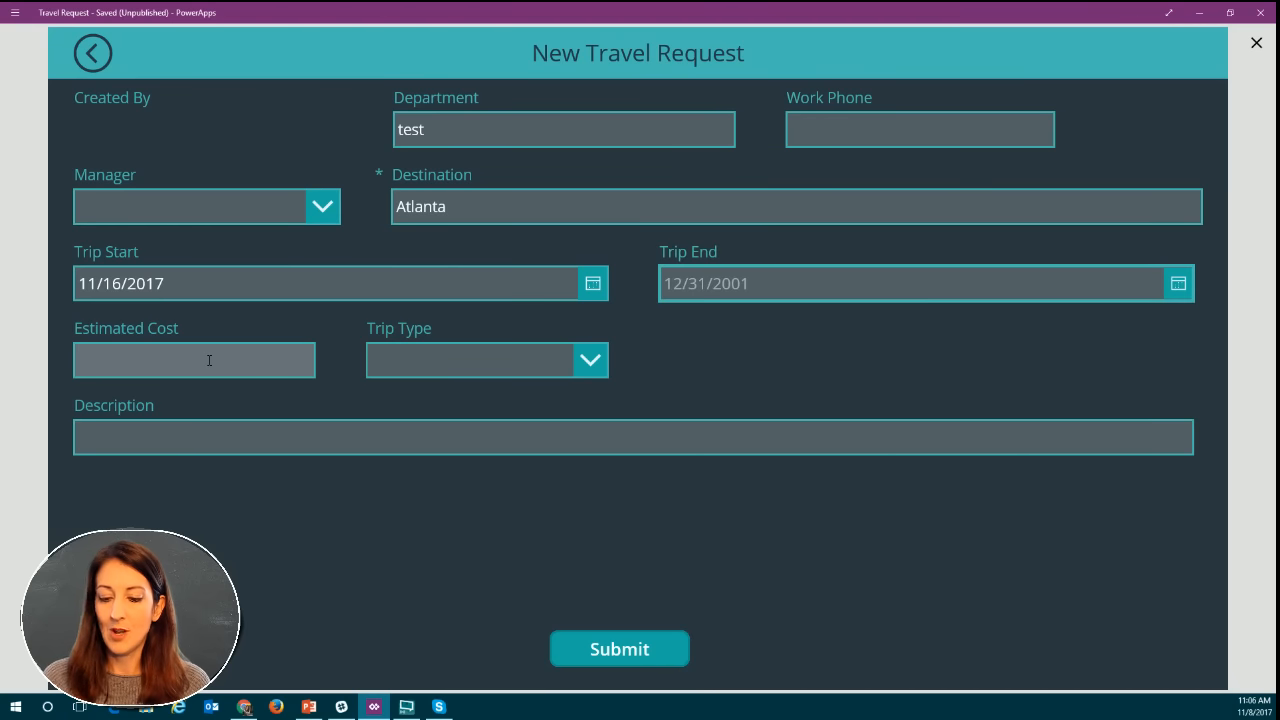
Enter an estimated cost of 800, choose Conference as the trip type, and submit the travel request.
click(209, 358)
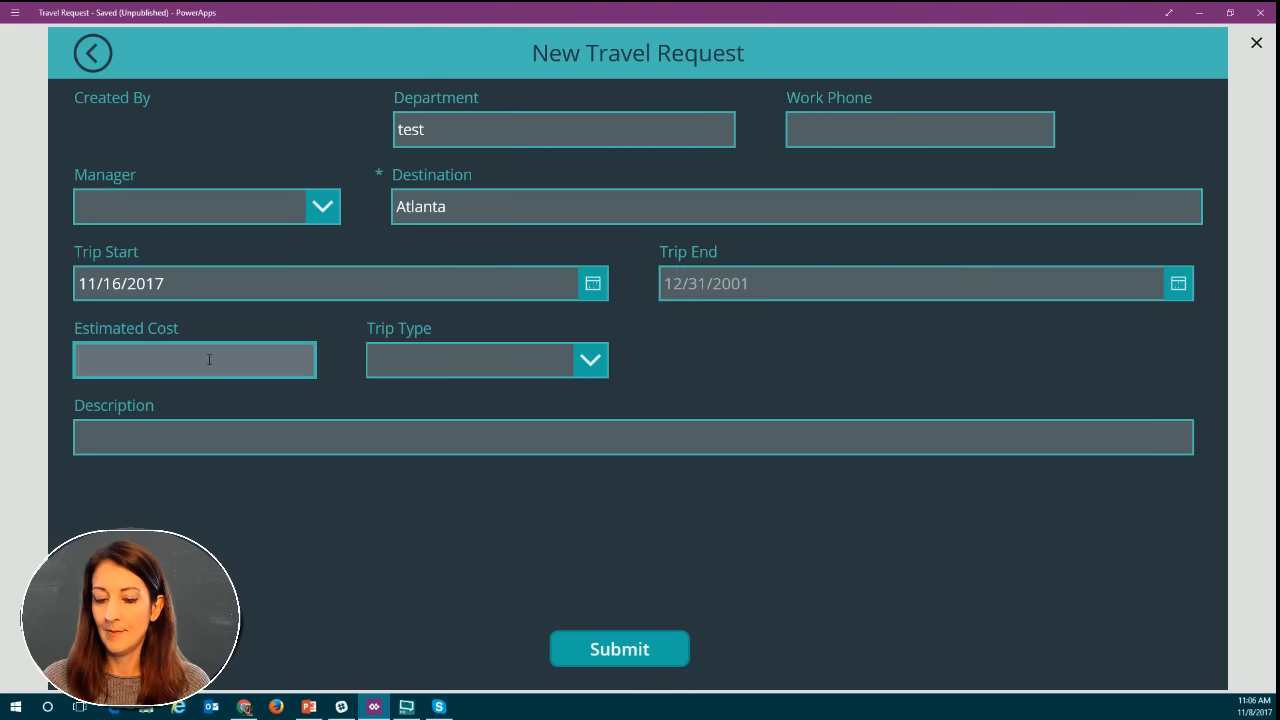
text(800)
click(400, 362)
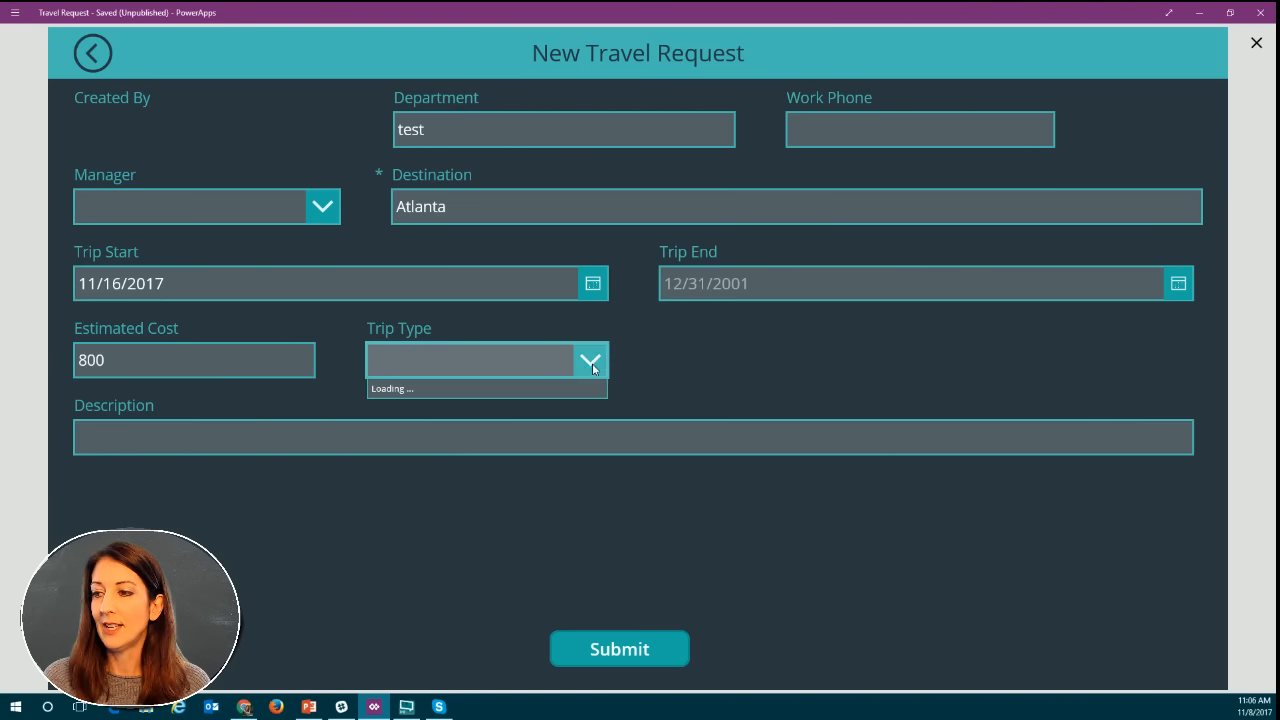
click(535, 388)
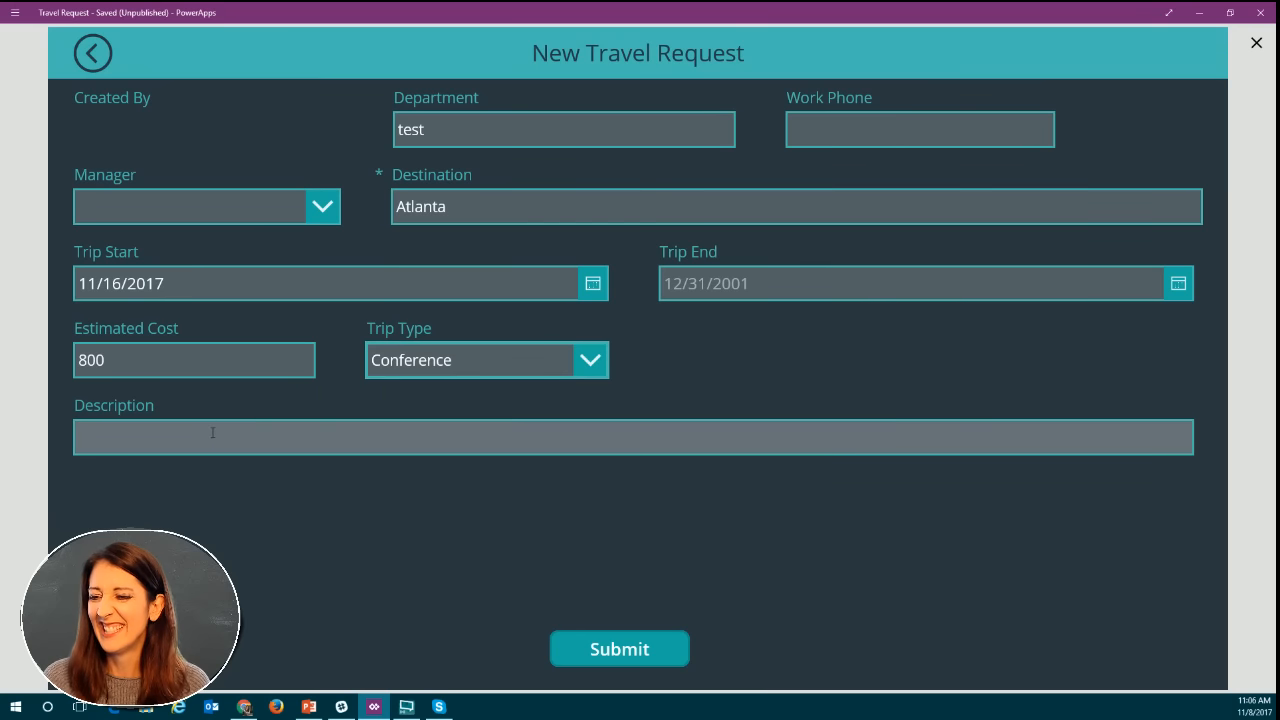
click(591, 658)
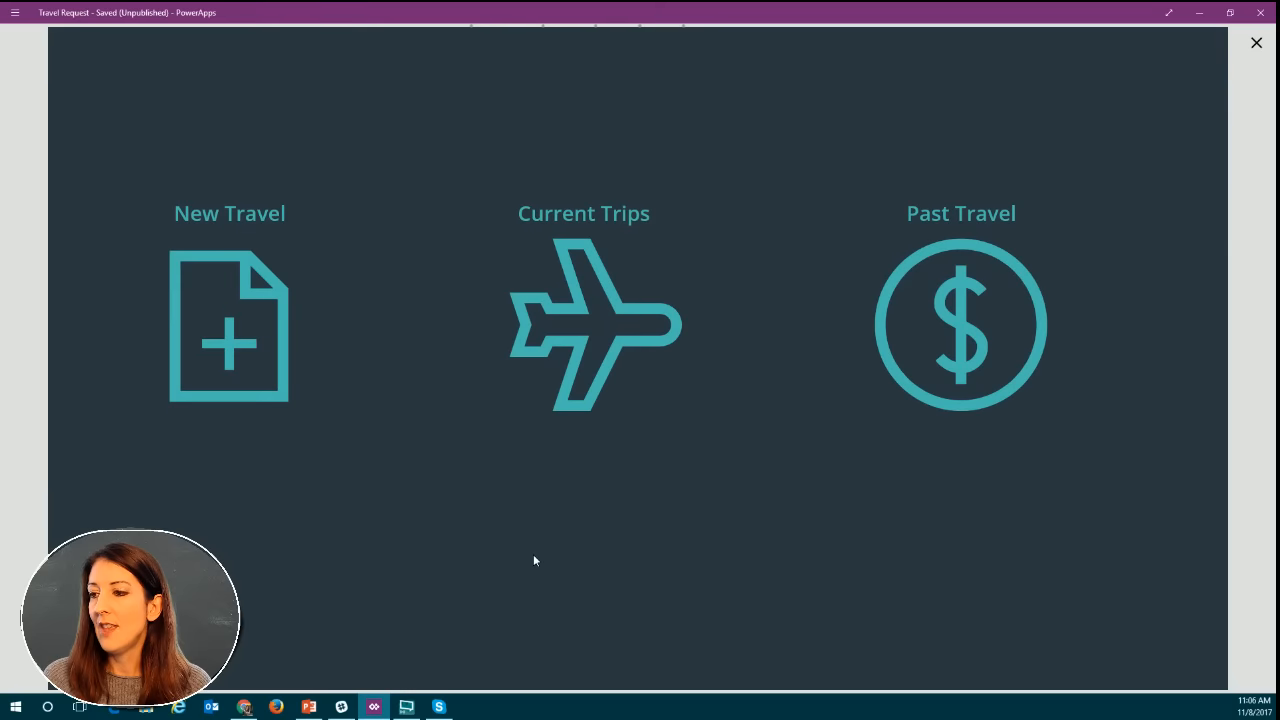
Look through the Current Trips list, return to the welcome screen, and exit the app preview.
click(595, 317)
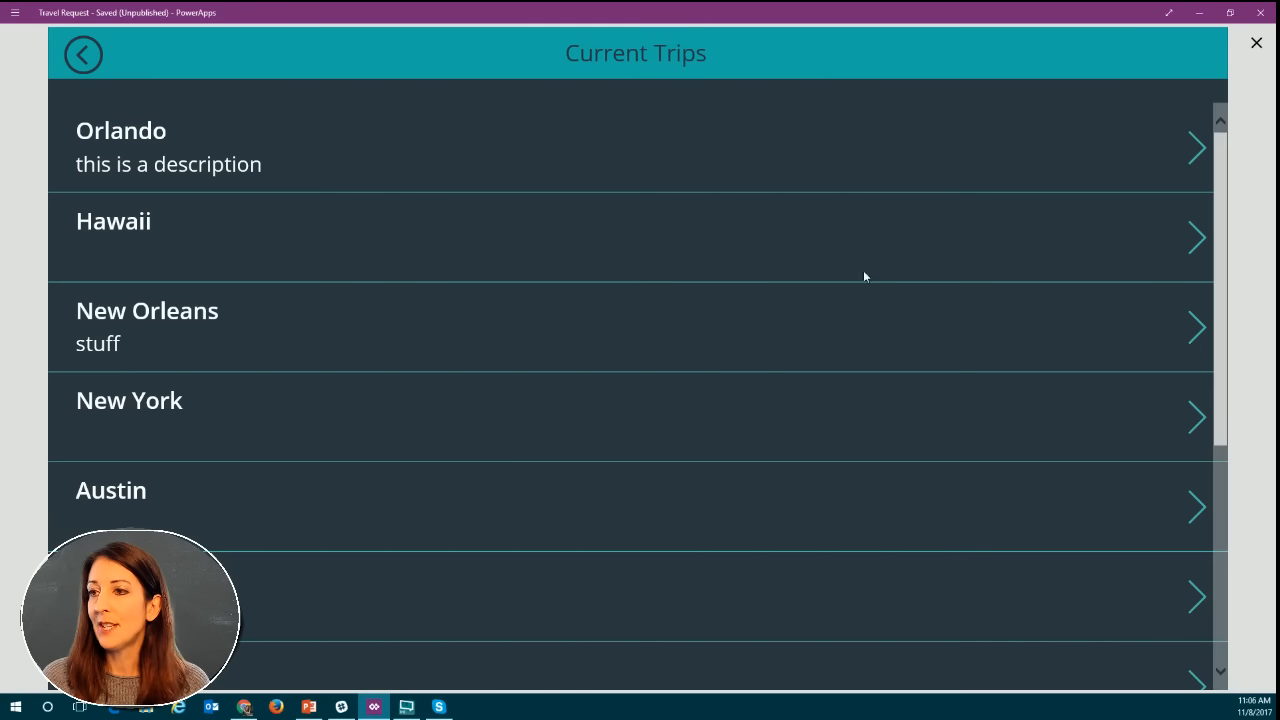
scroll(714, 351, down, 5)
scroll(714, 351, up, 5)
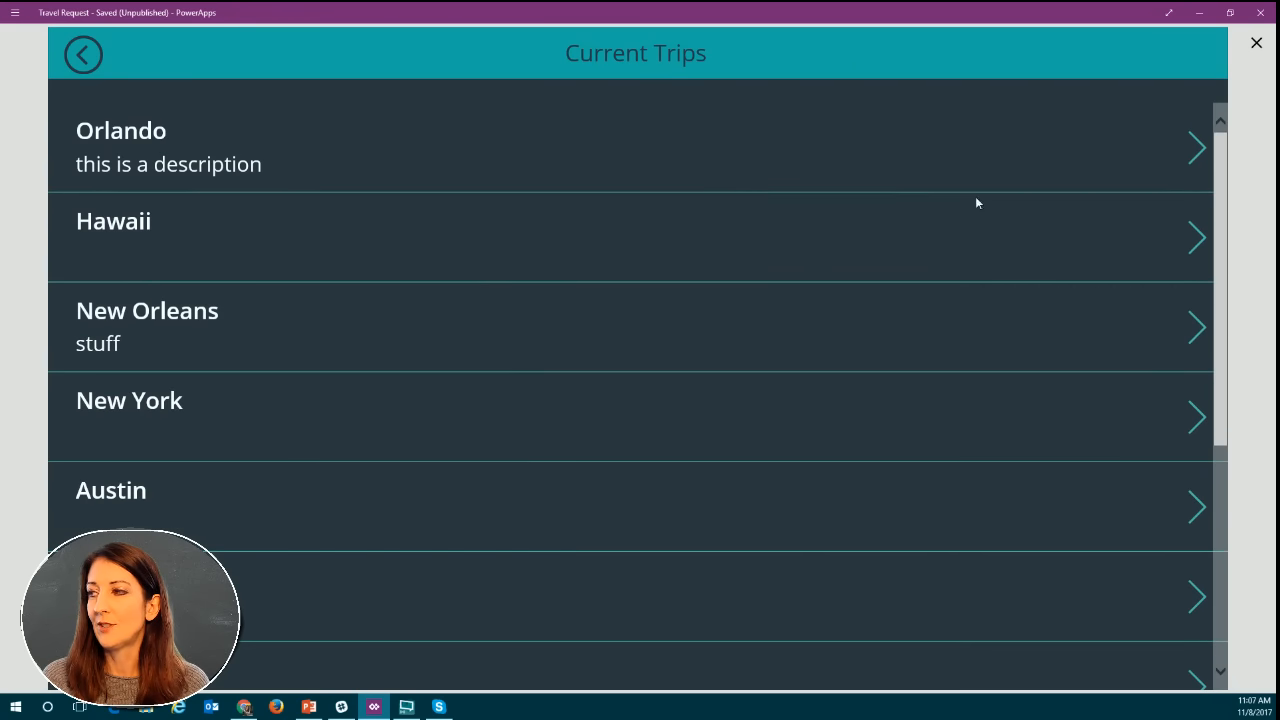
click(84, 56)
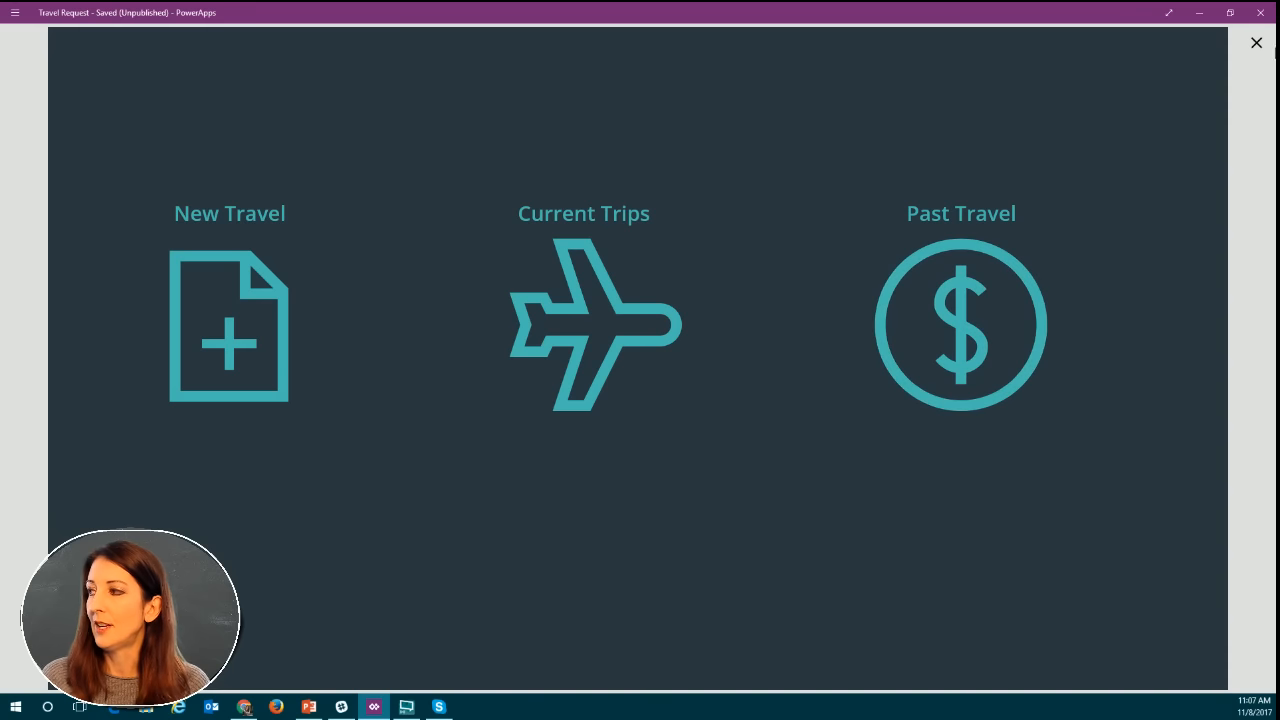
key(Escape)
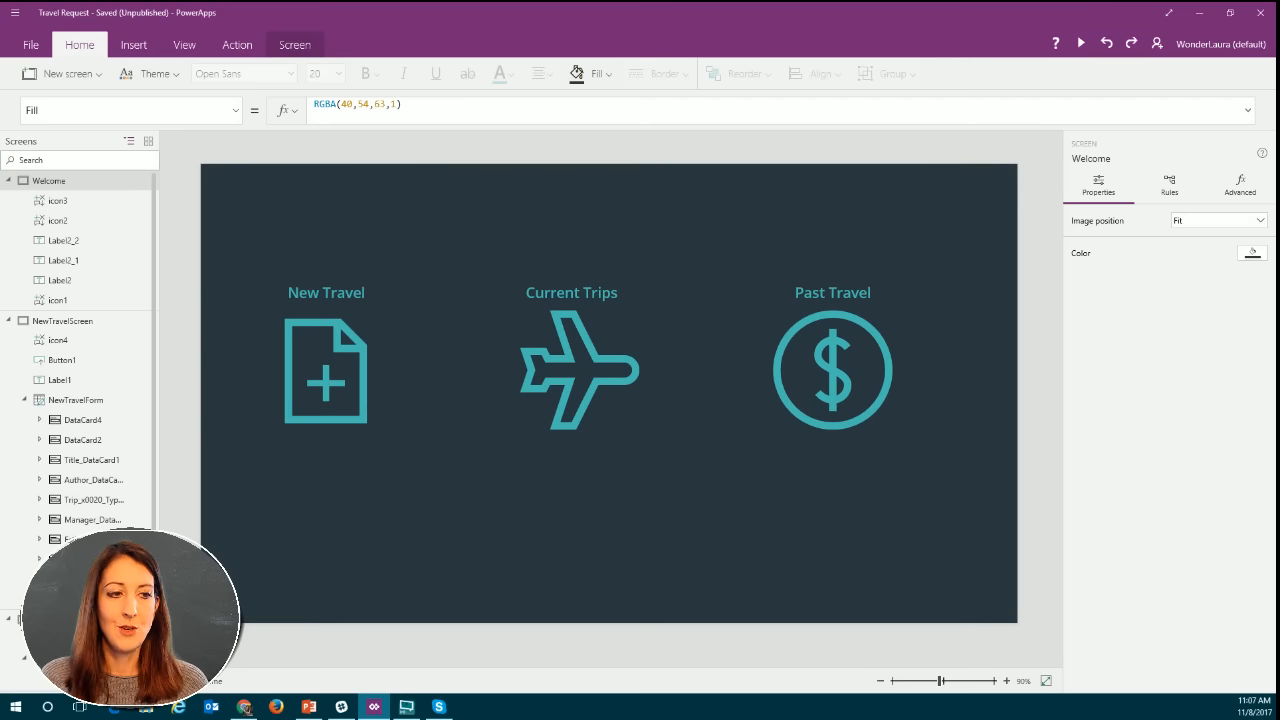
Examine the New Travel icon's OnSelect formula and the NewTravelScreen it opens, and return to the Welcome screen.
key(alt+Tab)
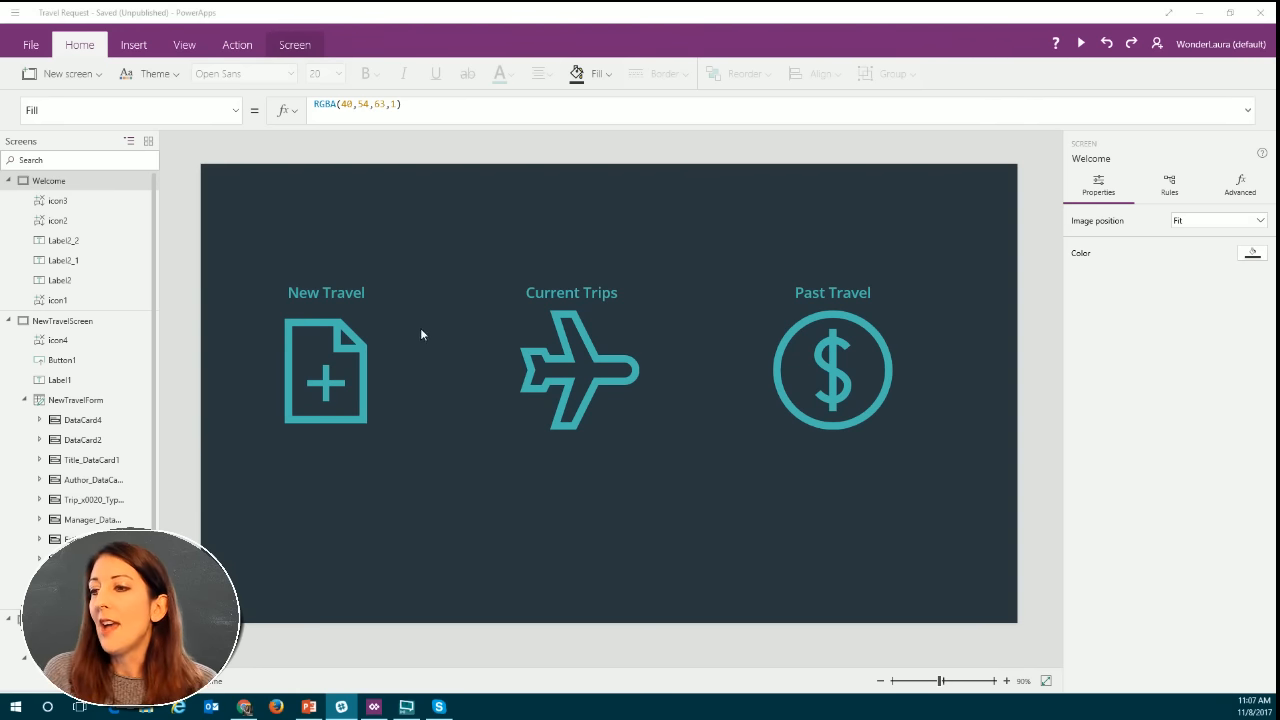
click(314, 358)
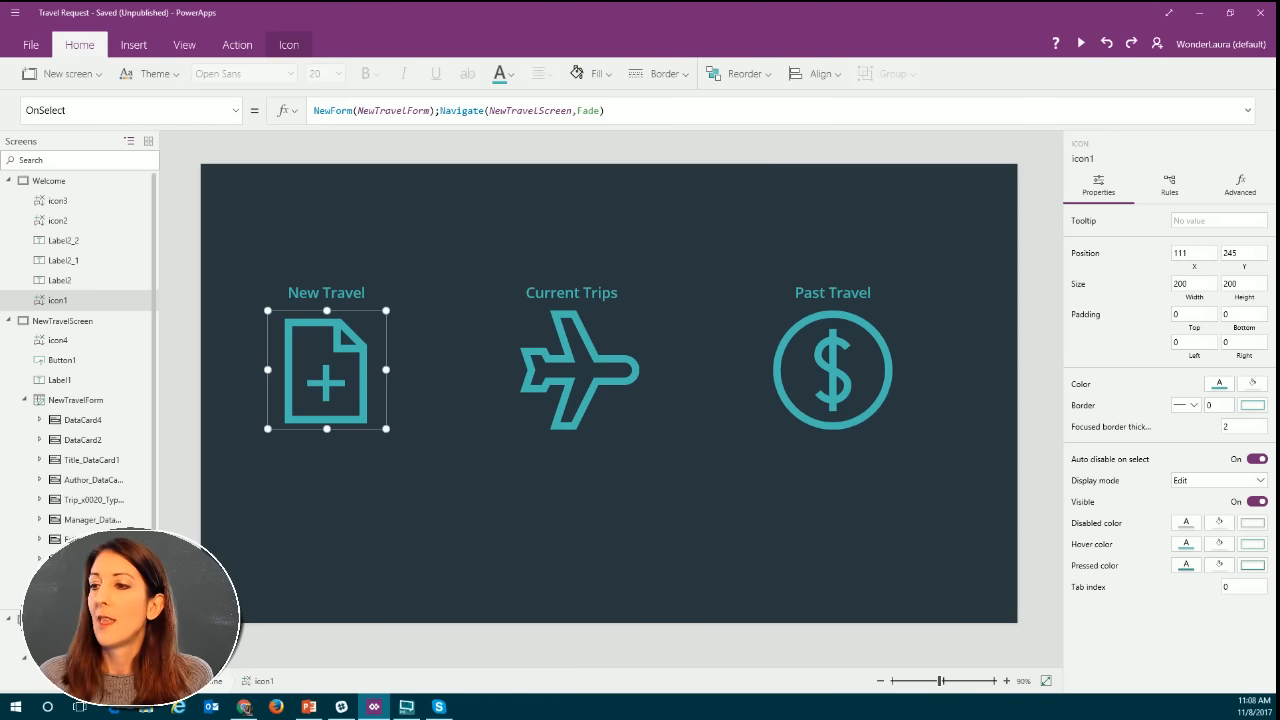
click(88, 322)
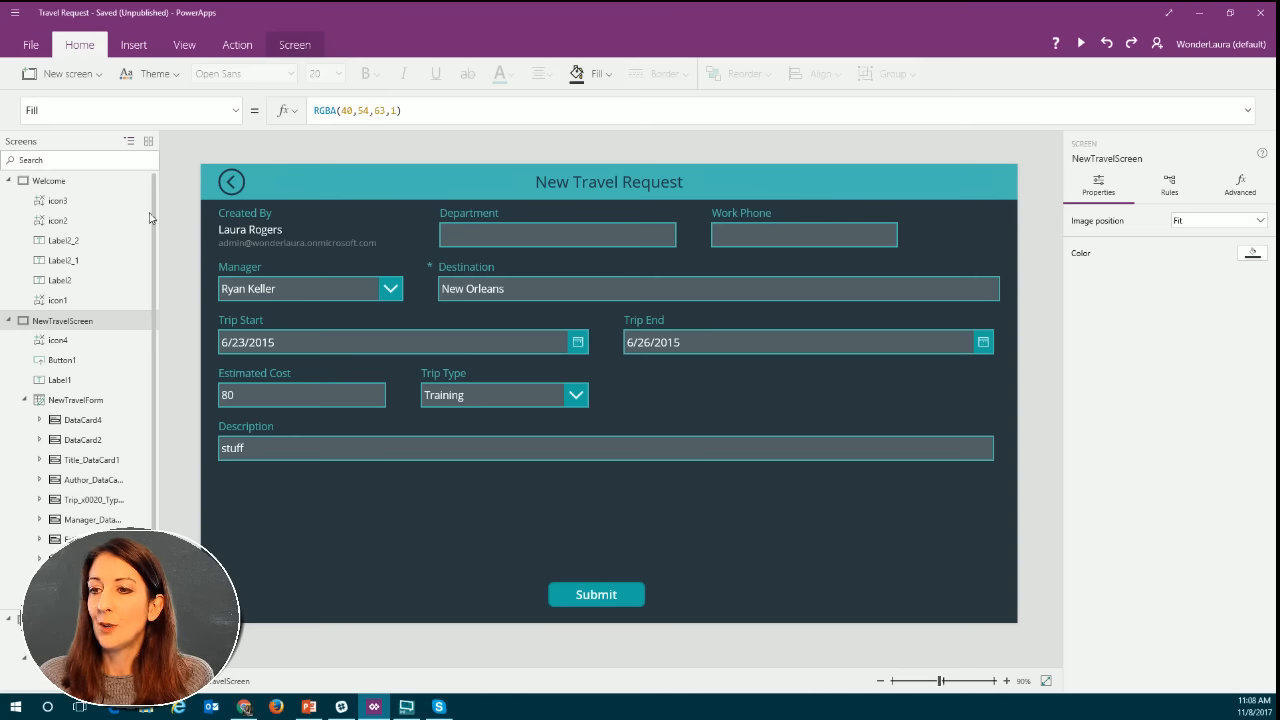
click(70, 185)
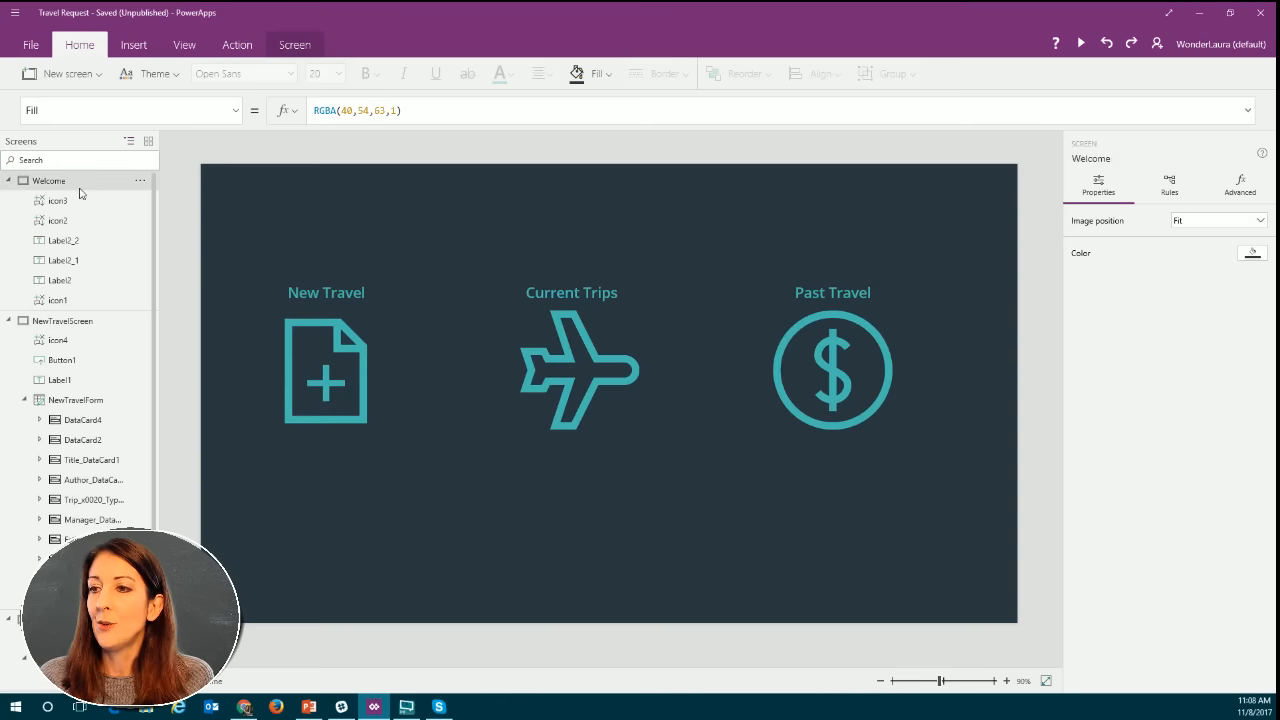
Preview the app, open a blank New Travel Request form, and exit the preview.
click(1080, 43)
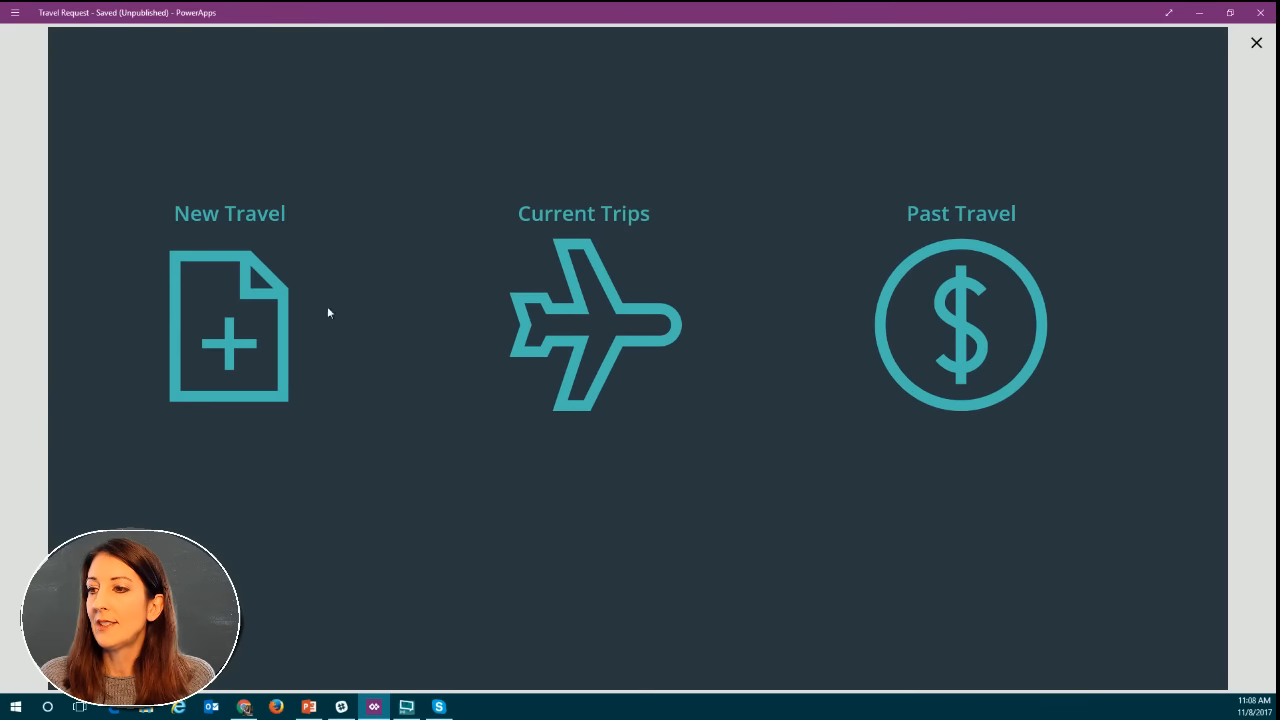
click(256, 332)
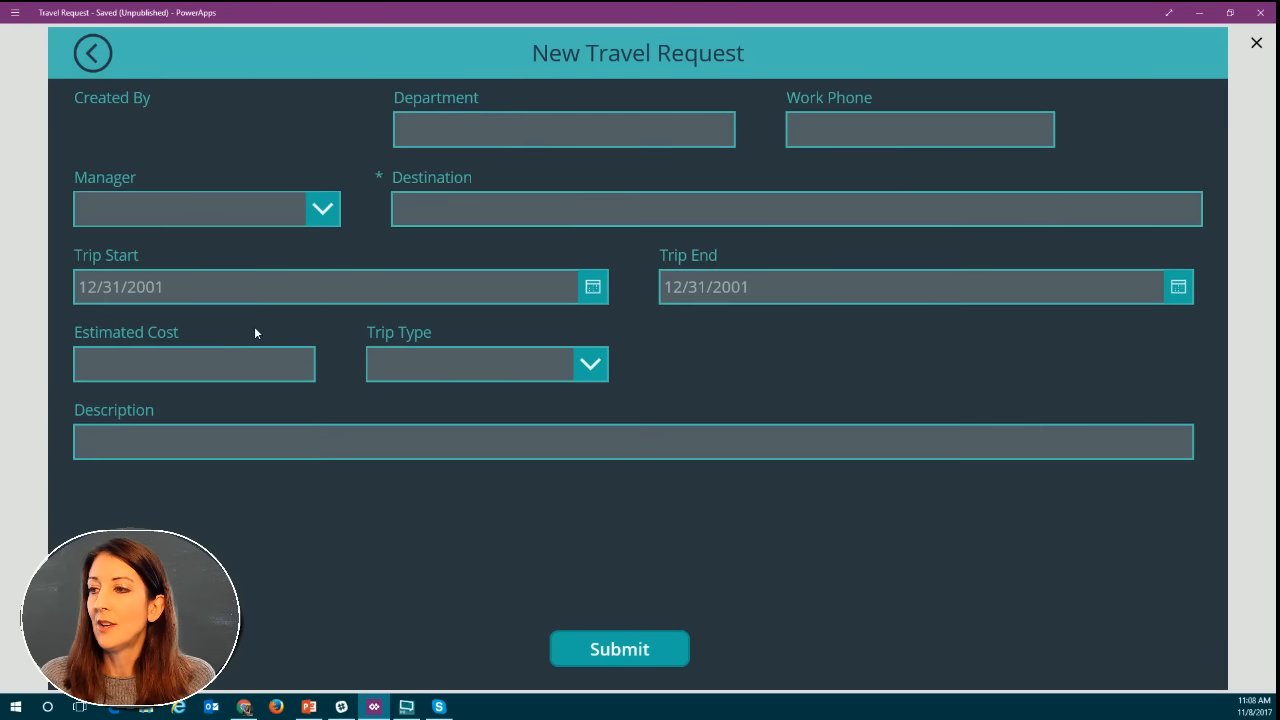
click(1257, 42)
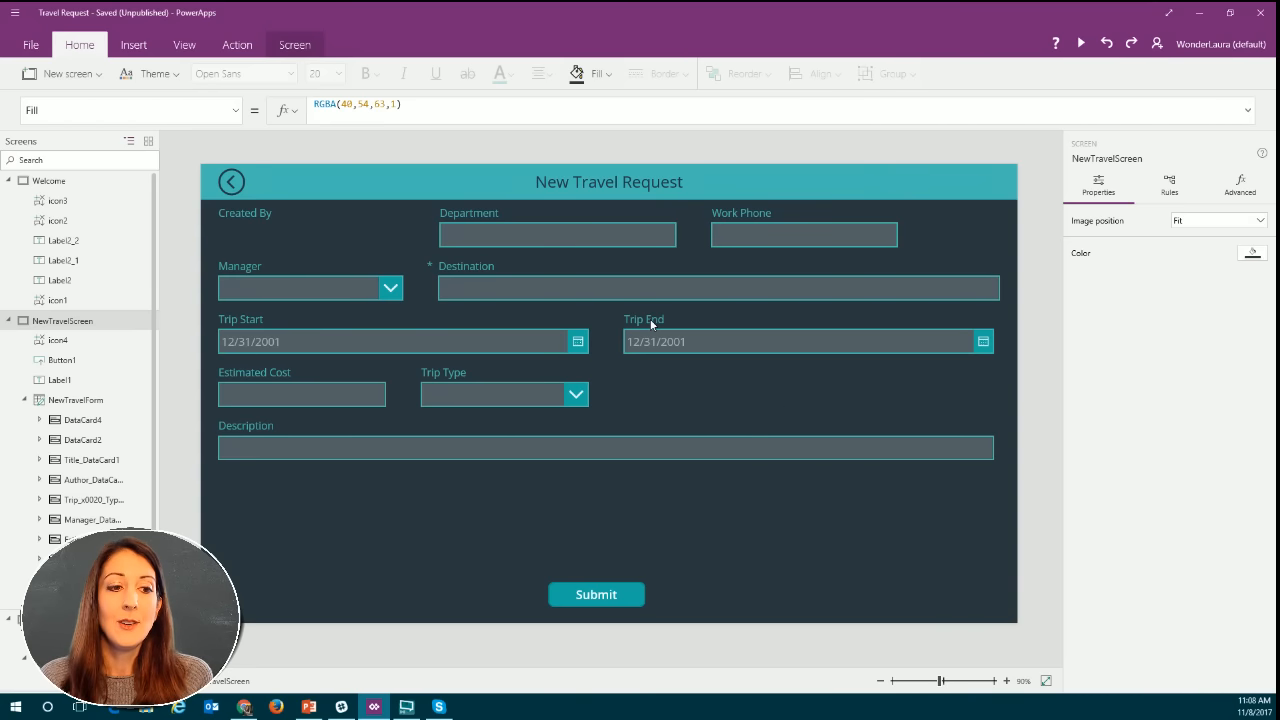
Unlock the Department card on the new travel form so its advanced properties can be changed.
click(517, 239)
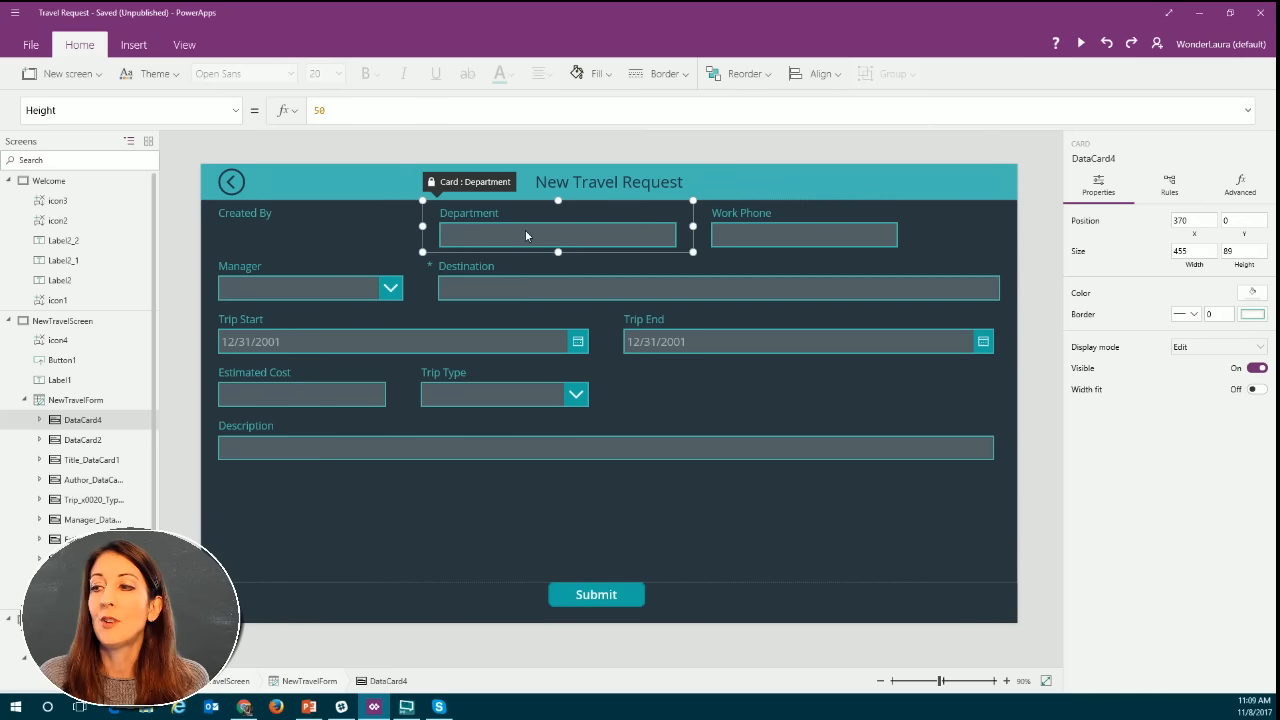
click(499, 234)
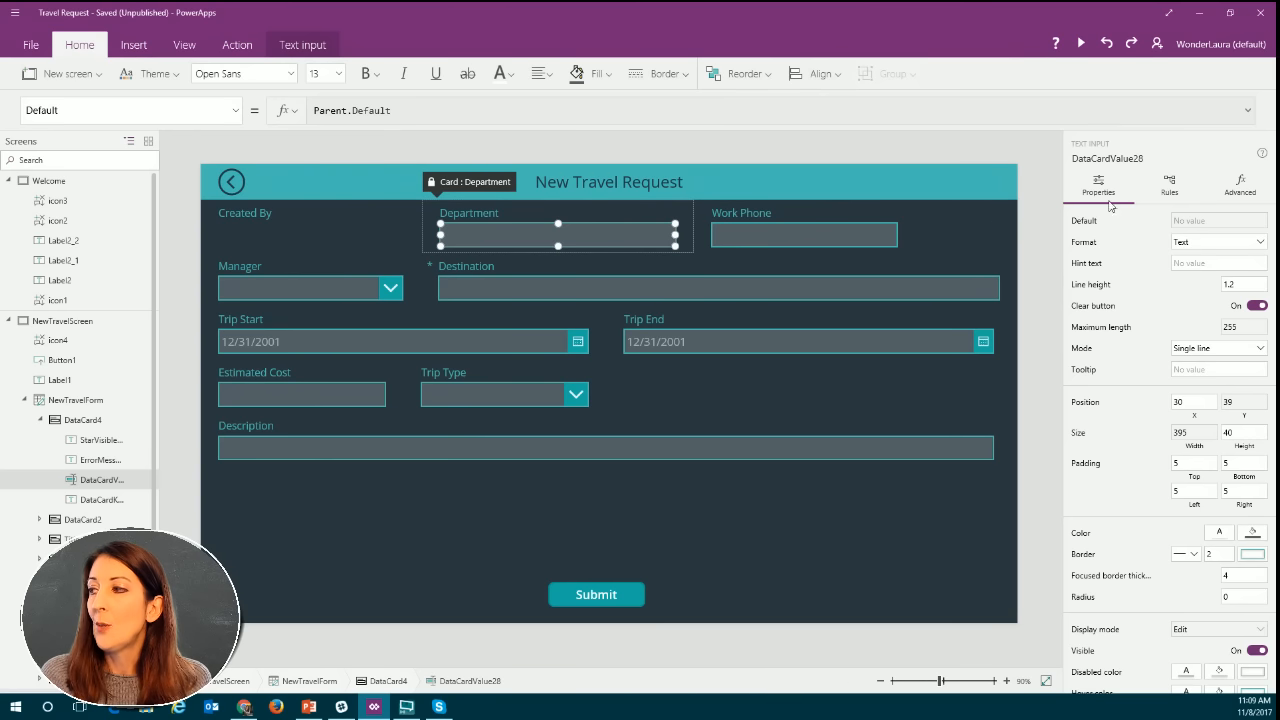
click(1237, 192)
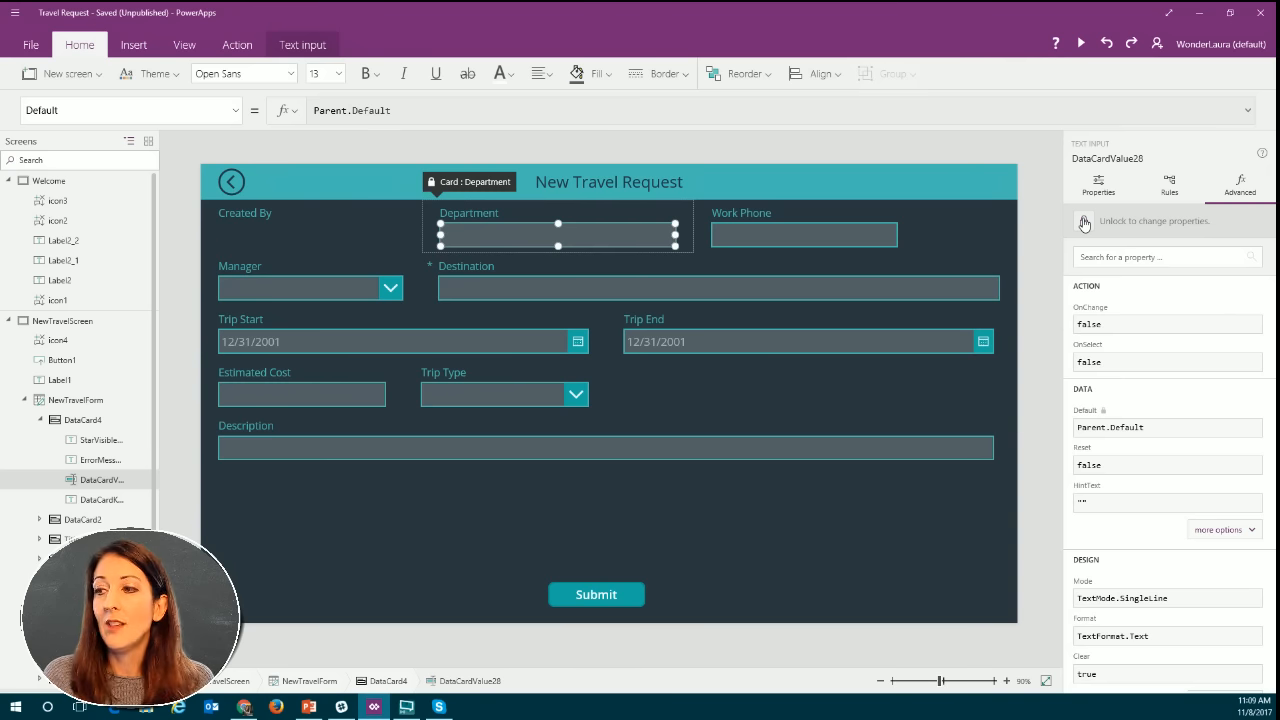
click(460, 181)
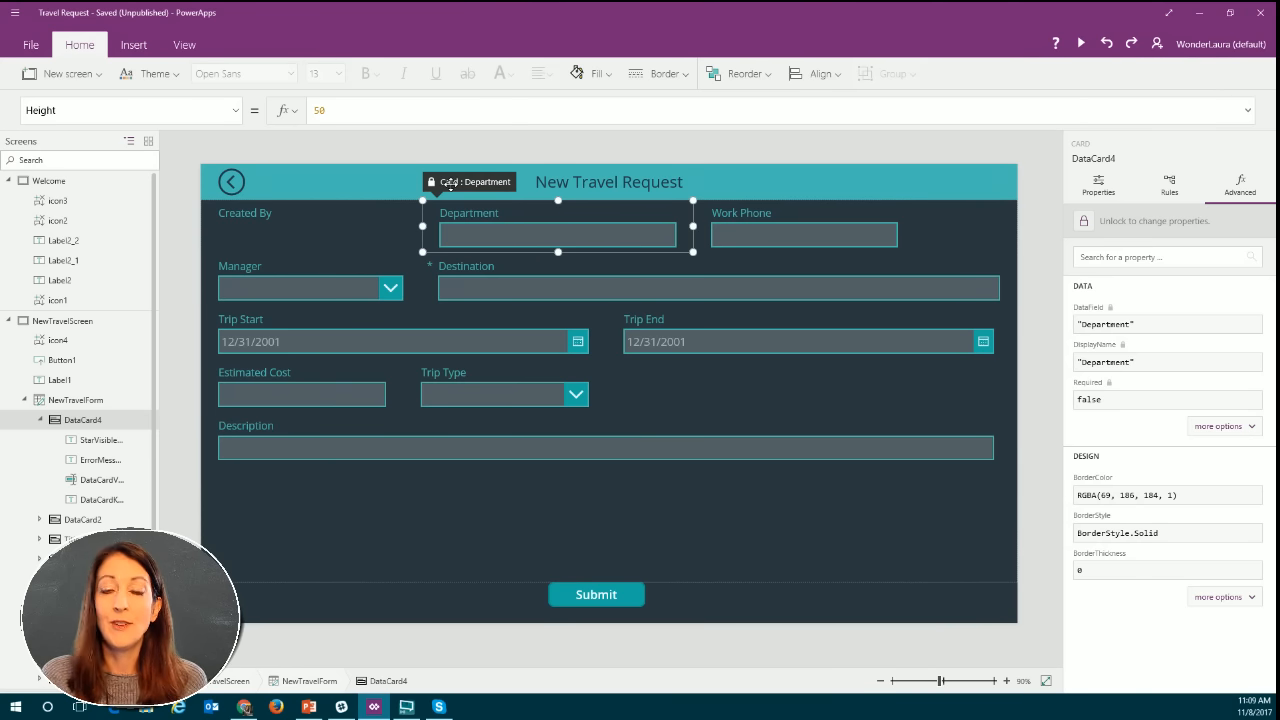
click(1084, 221)
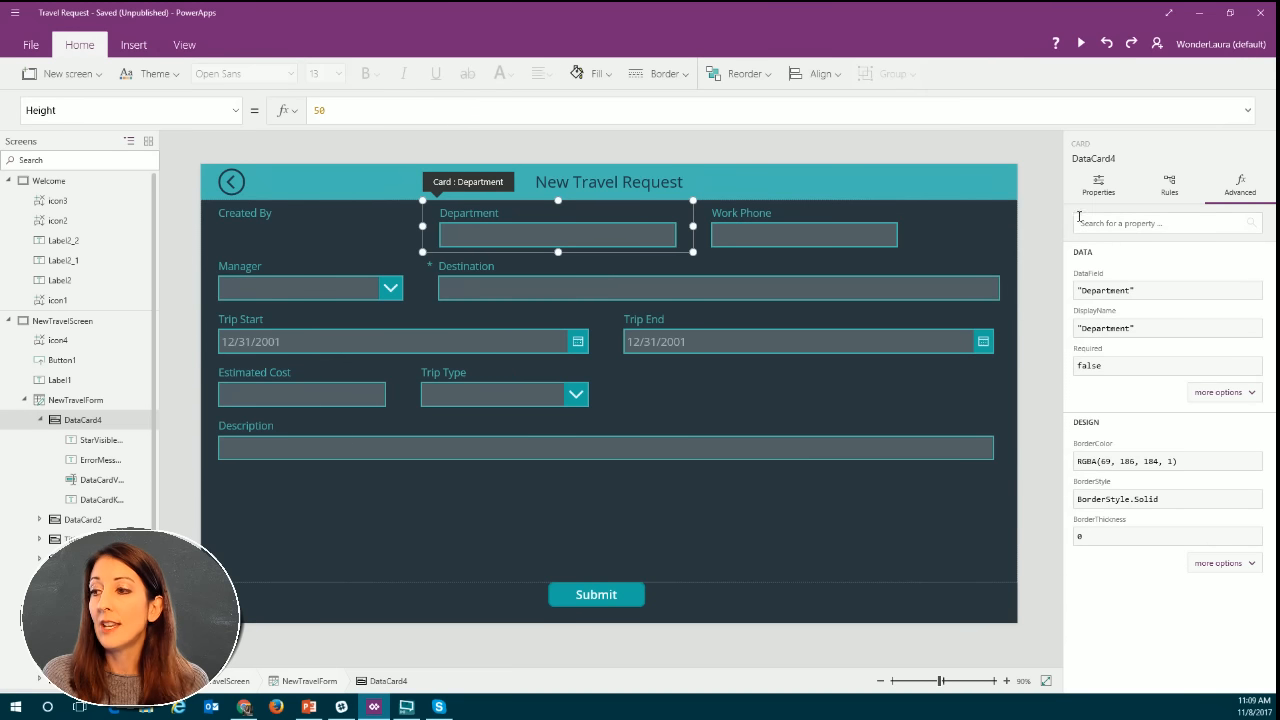
Replace the Default formula of the Department card's text input with the opening of an If function.
click(591, 235)
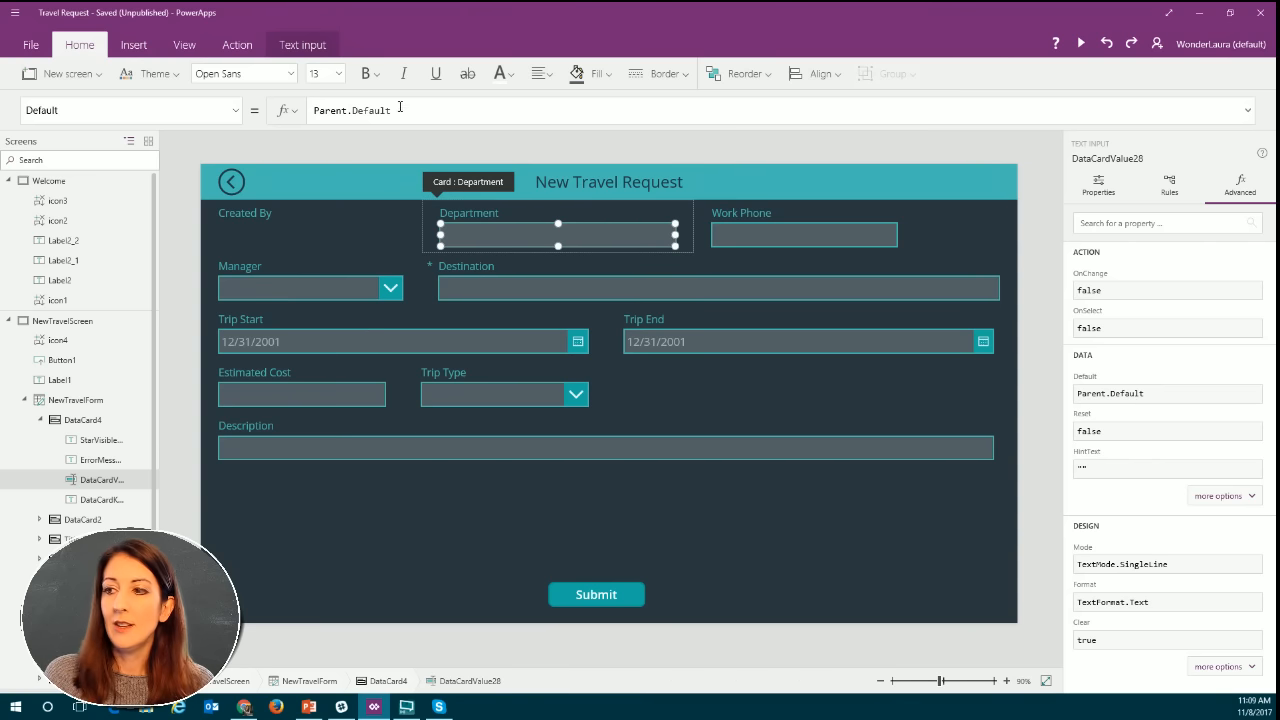
click(431, 110)
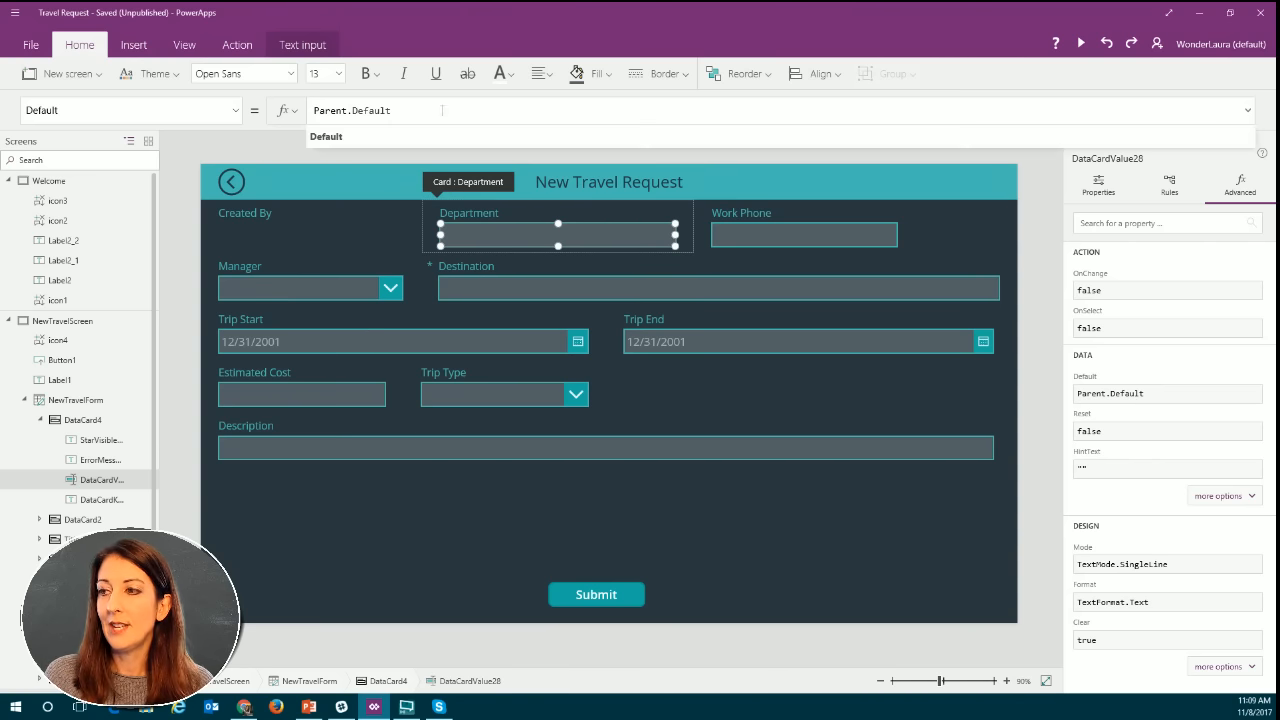
drag(442, 110, 308, 112)
key(BackSpace)
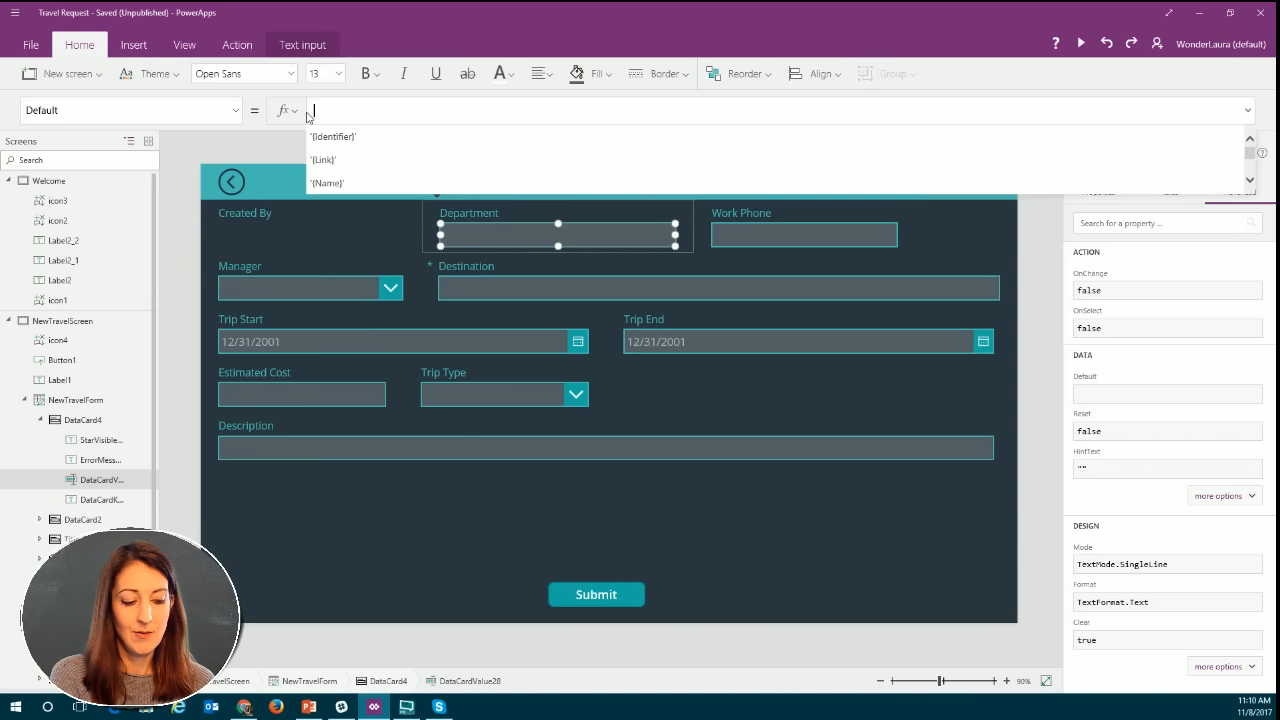
text(if)
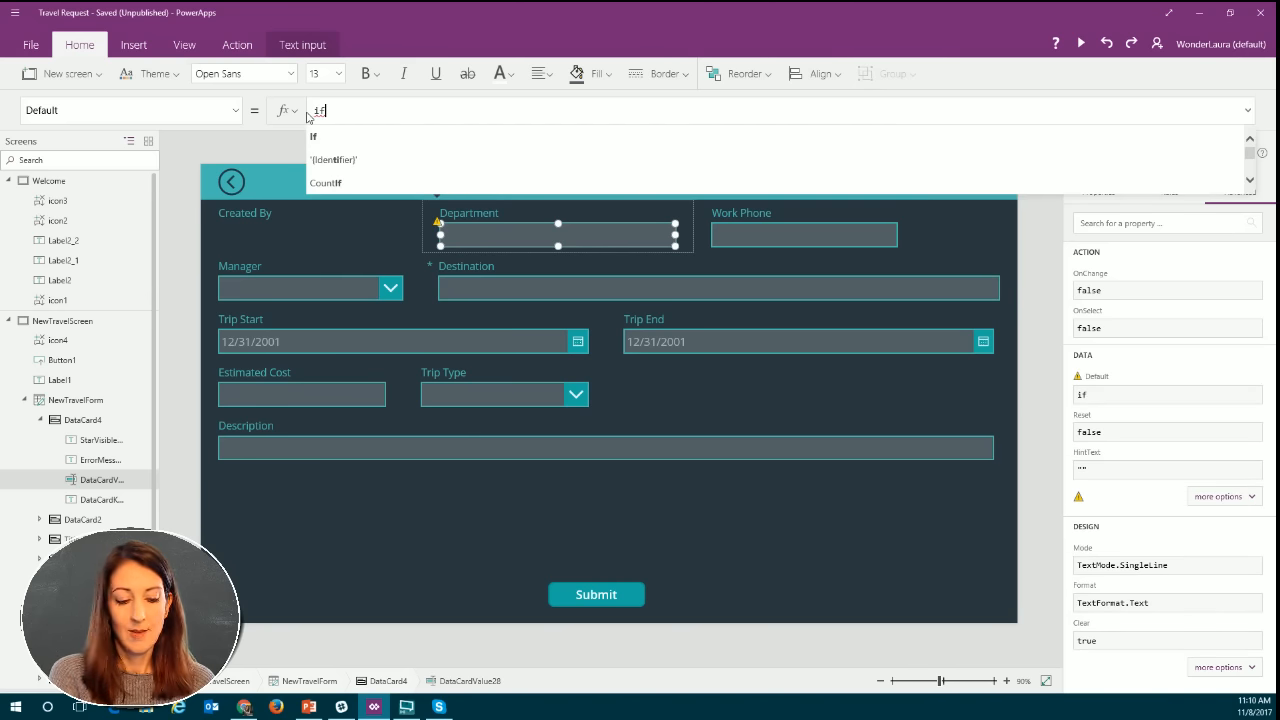
text(()
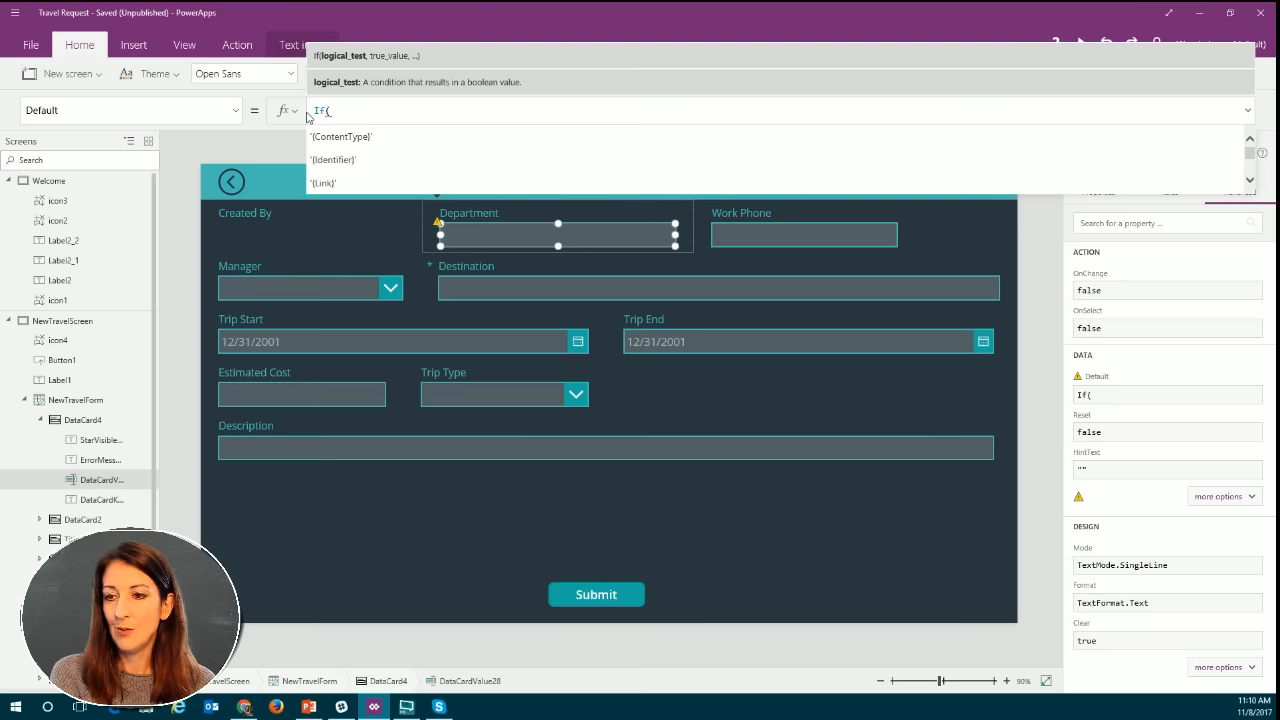
text(ne)
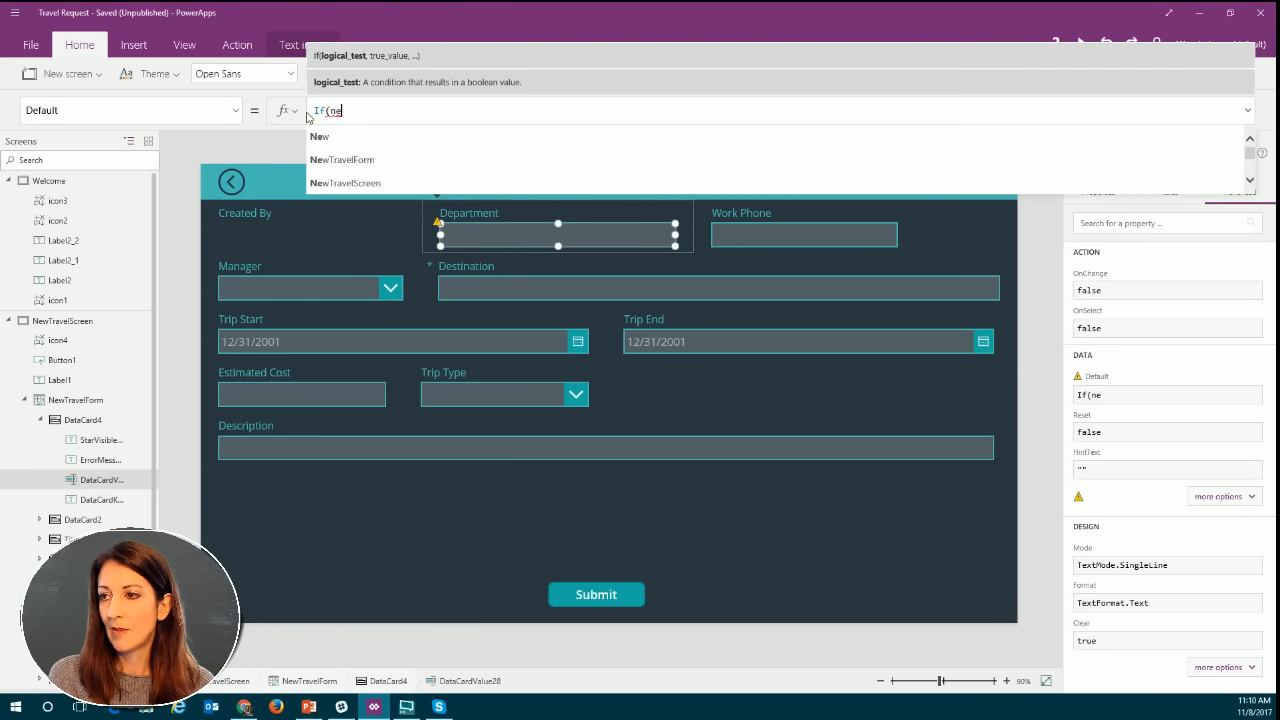
text(wTravelForm)
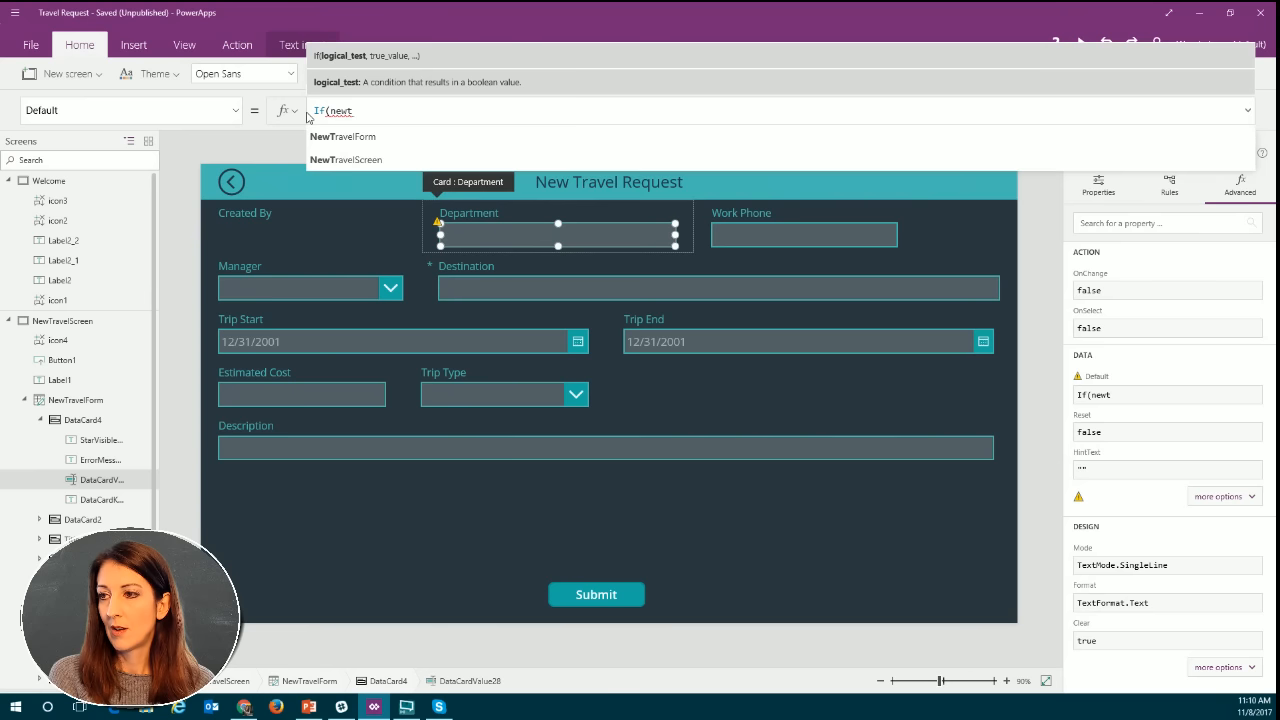
Enter NewTravelForm.Mode=New as the logical test of the Department input's If formula, followed by a comma.
key(Tab)
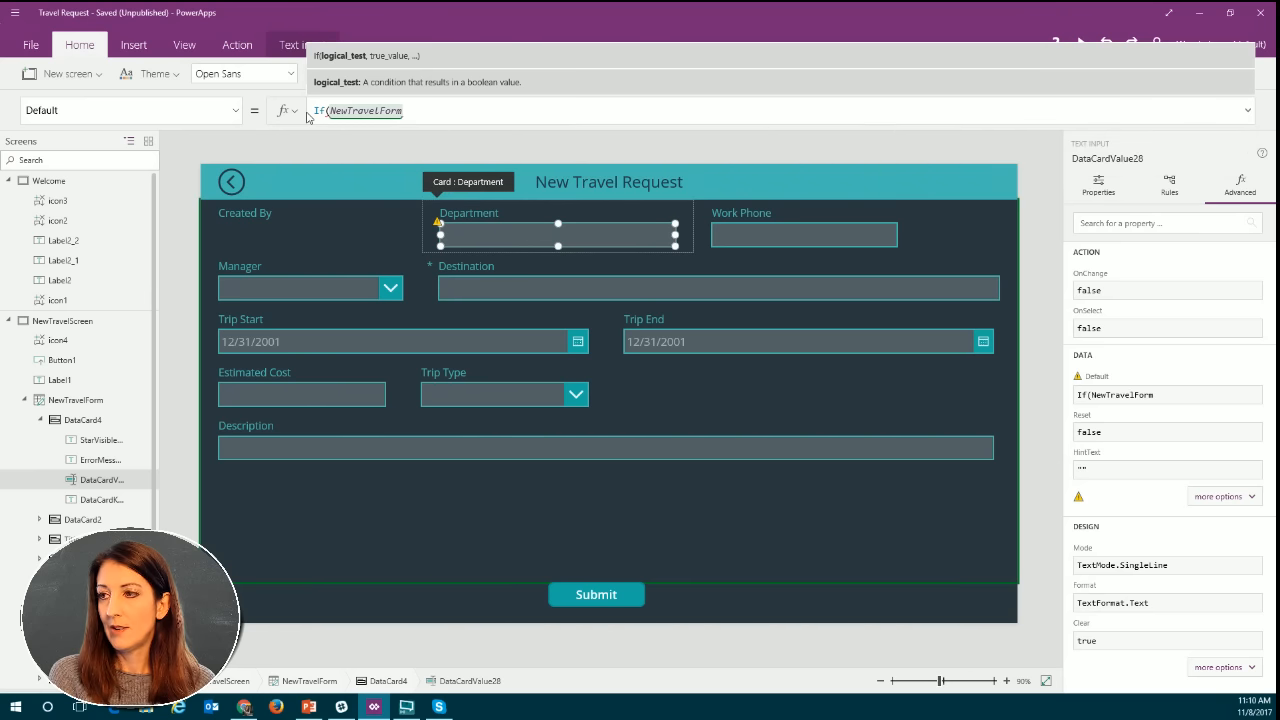
text(.m)
key(Tab)
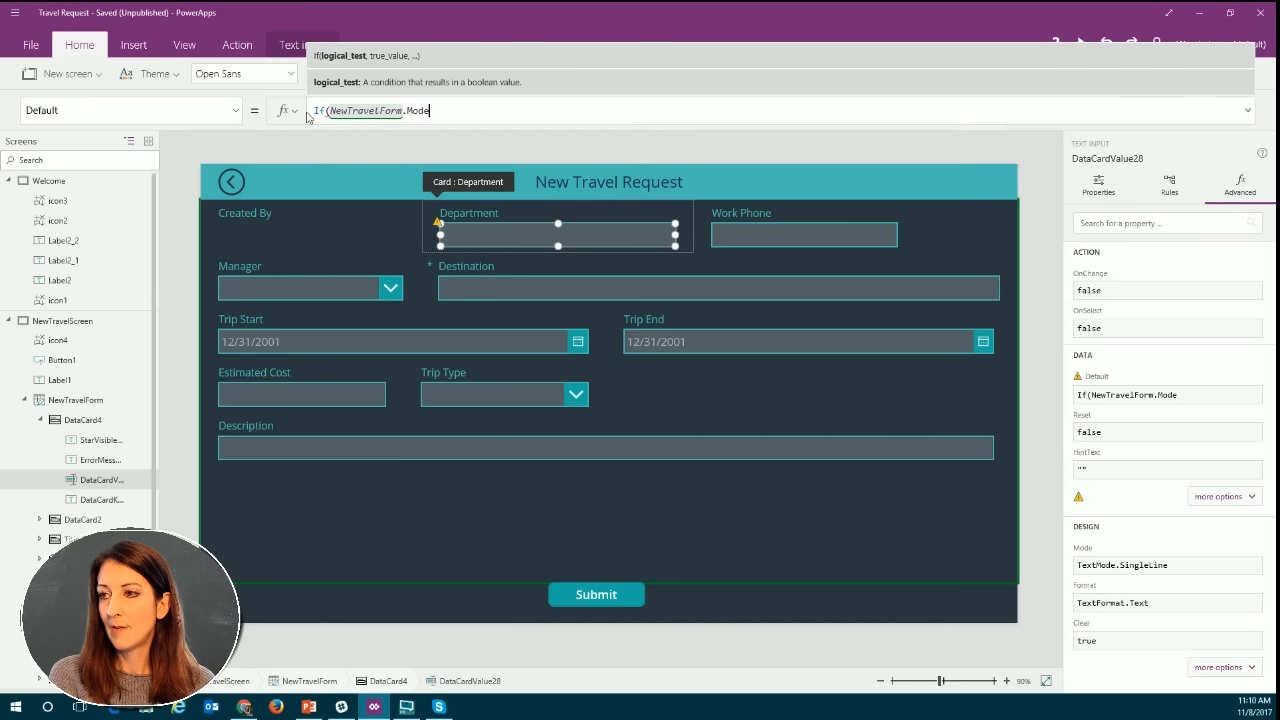
text(=New)
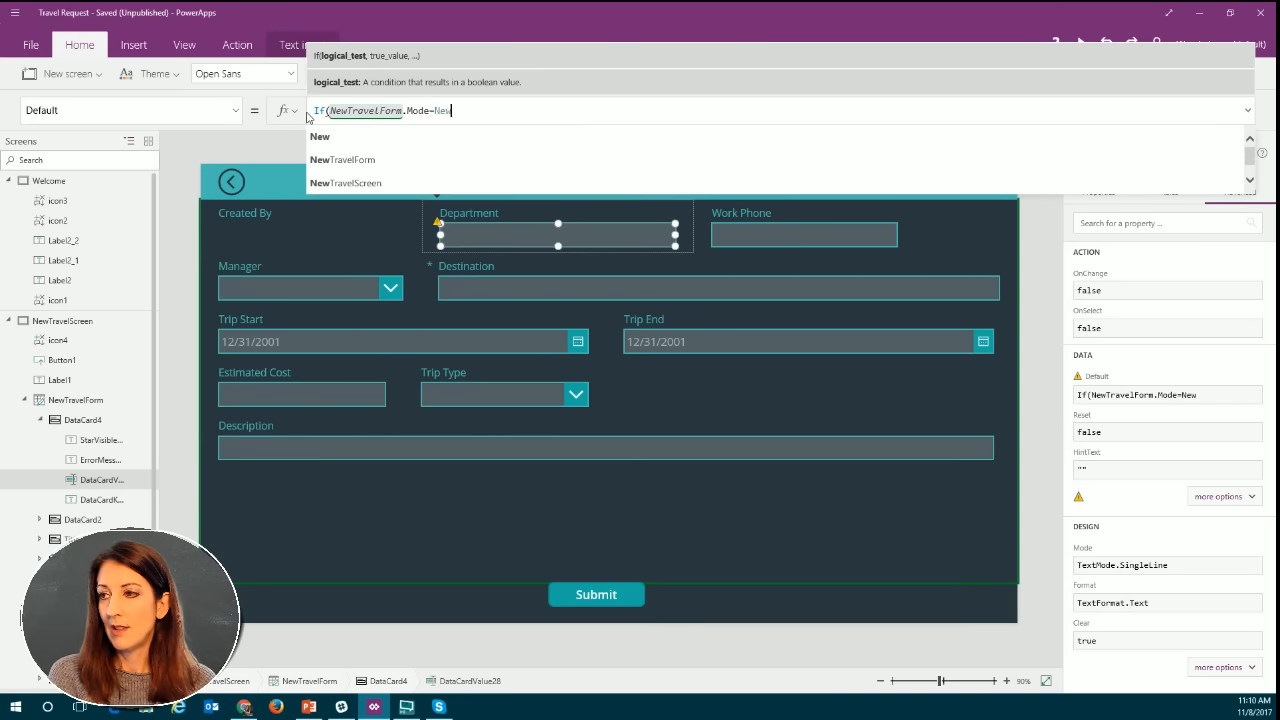
text(,)
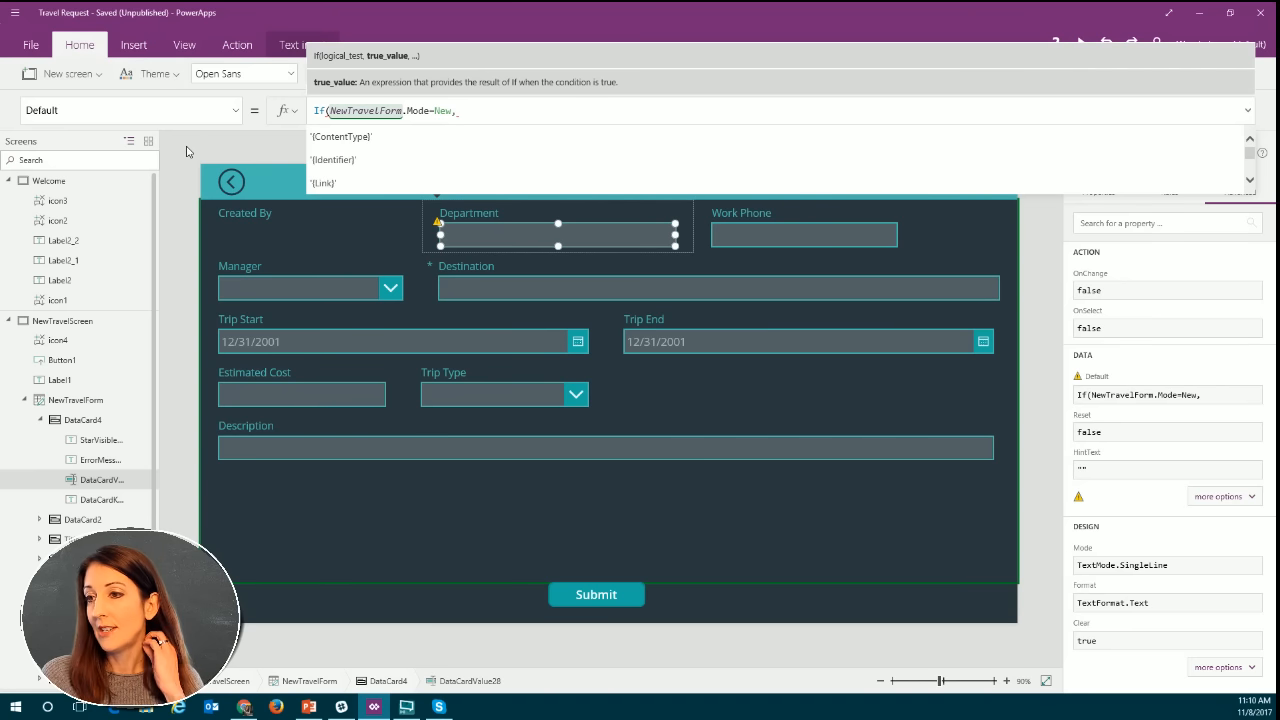
Check the app's data sources for the Office365Users connection, and return to the Department text input.
click(183, 46)
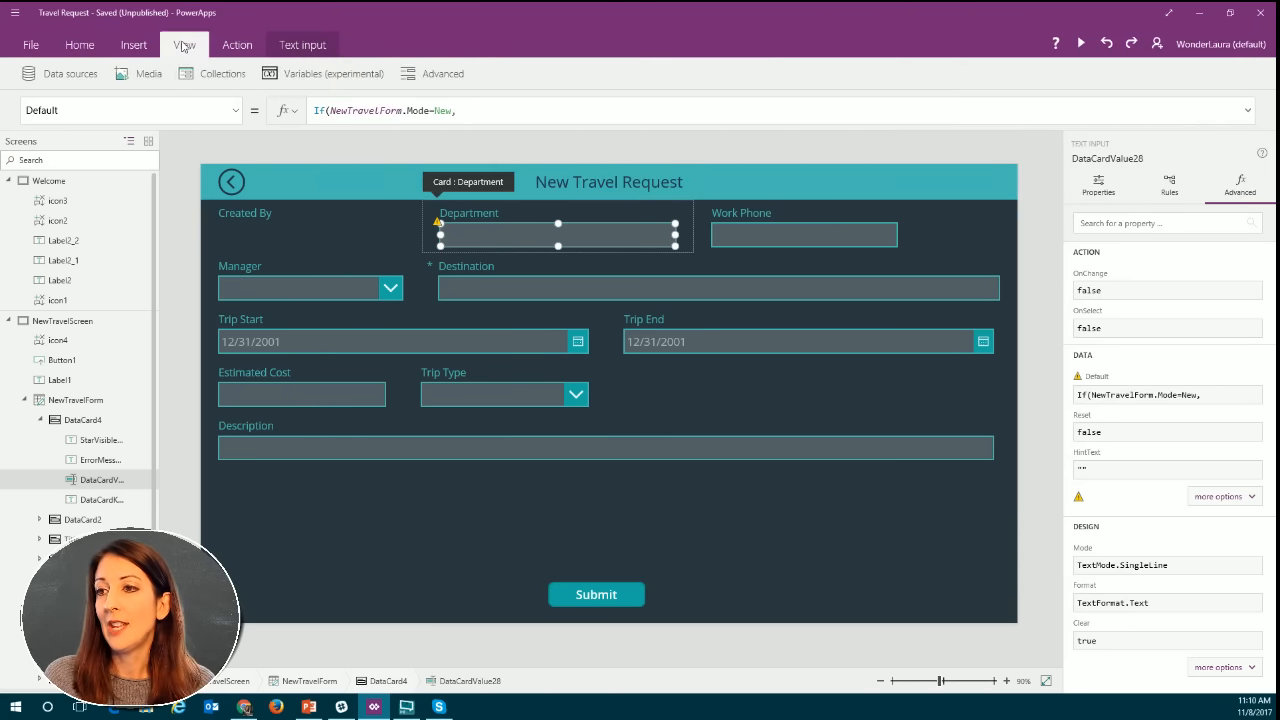
click(71, 76)
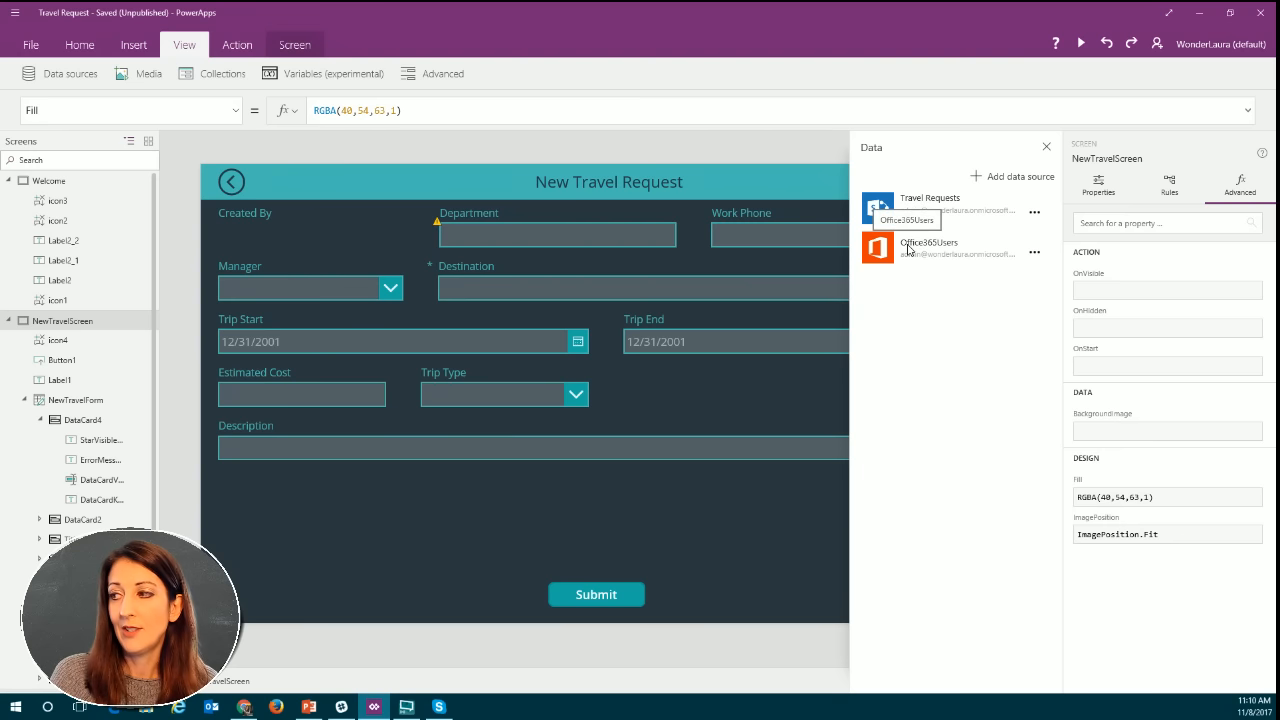
click(487, 235)
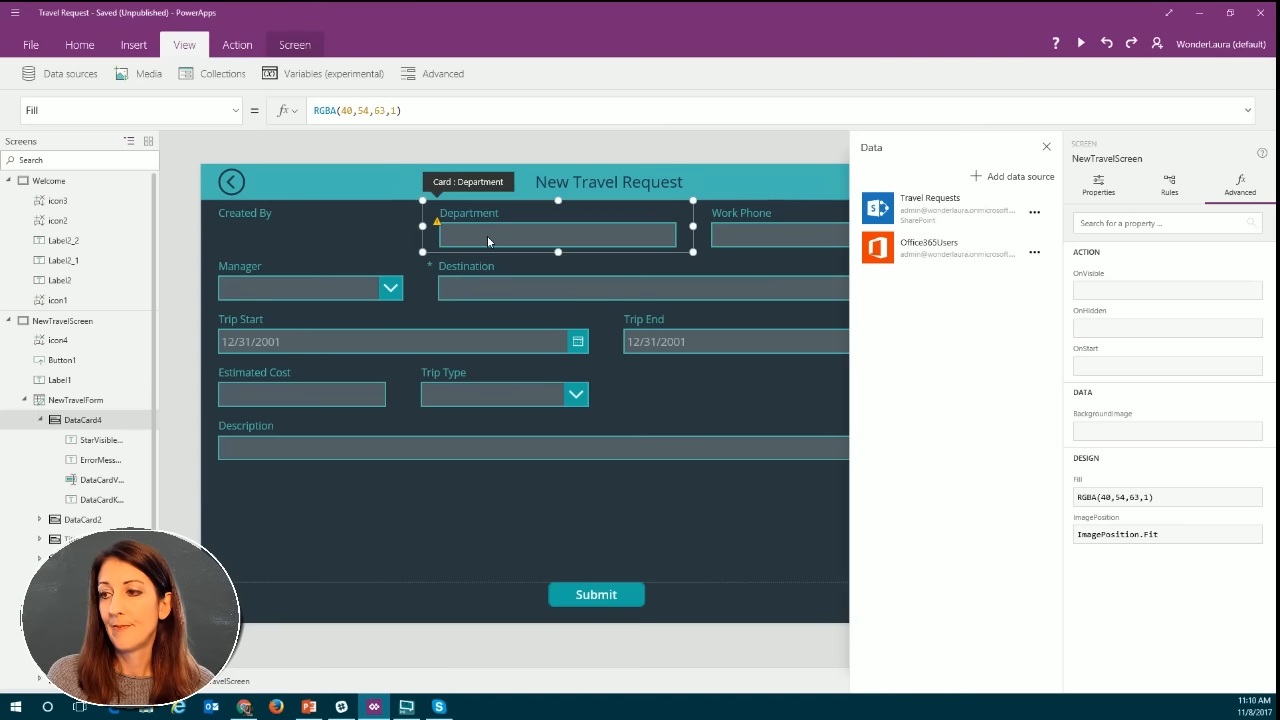
click(487, 235)
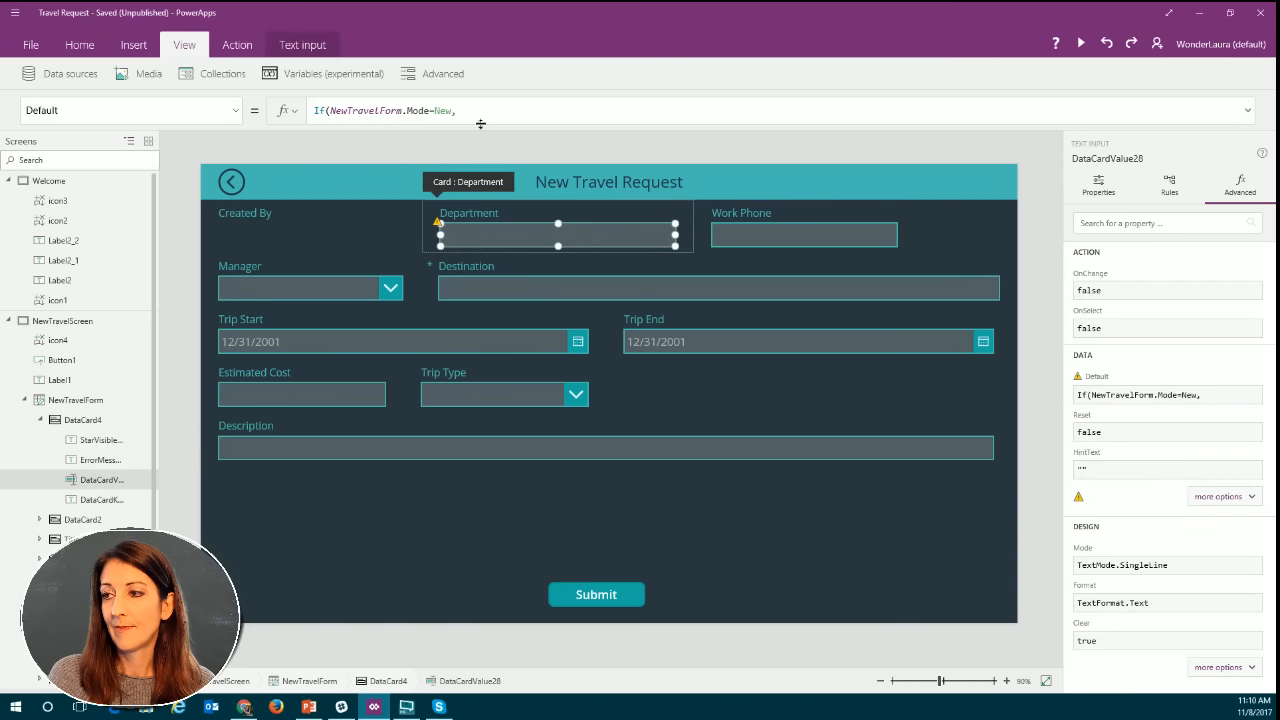
Add a call to Office365Users.MyProfile as the true value of the Department input's If formula.
click(485, 110)
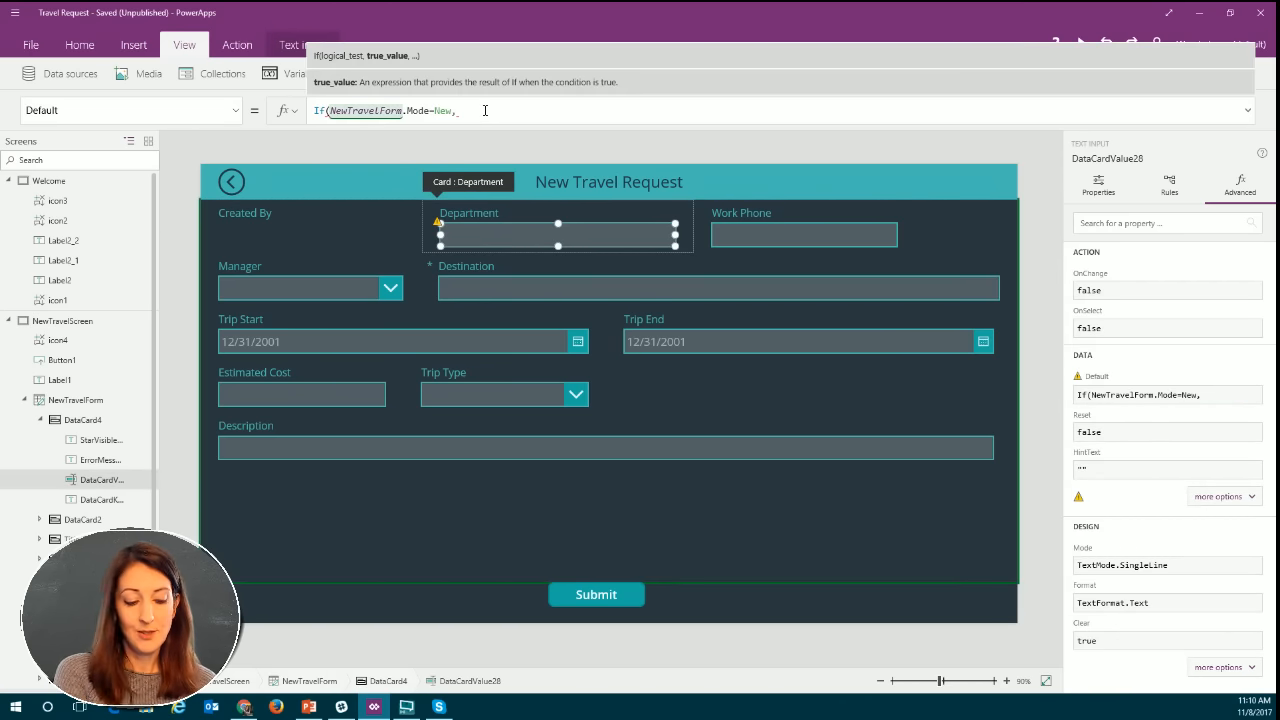
text(off)
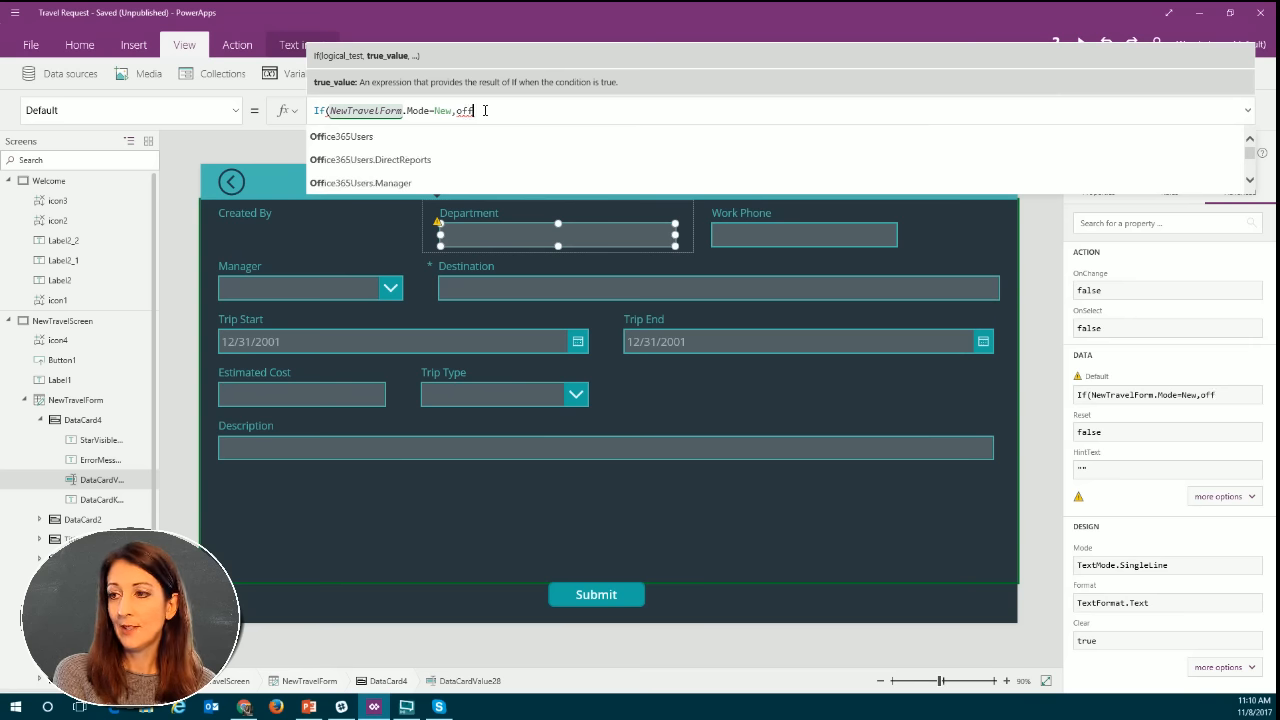
key(Tab)
text(.)
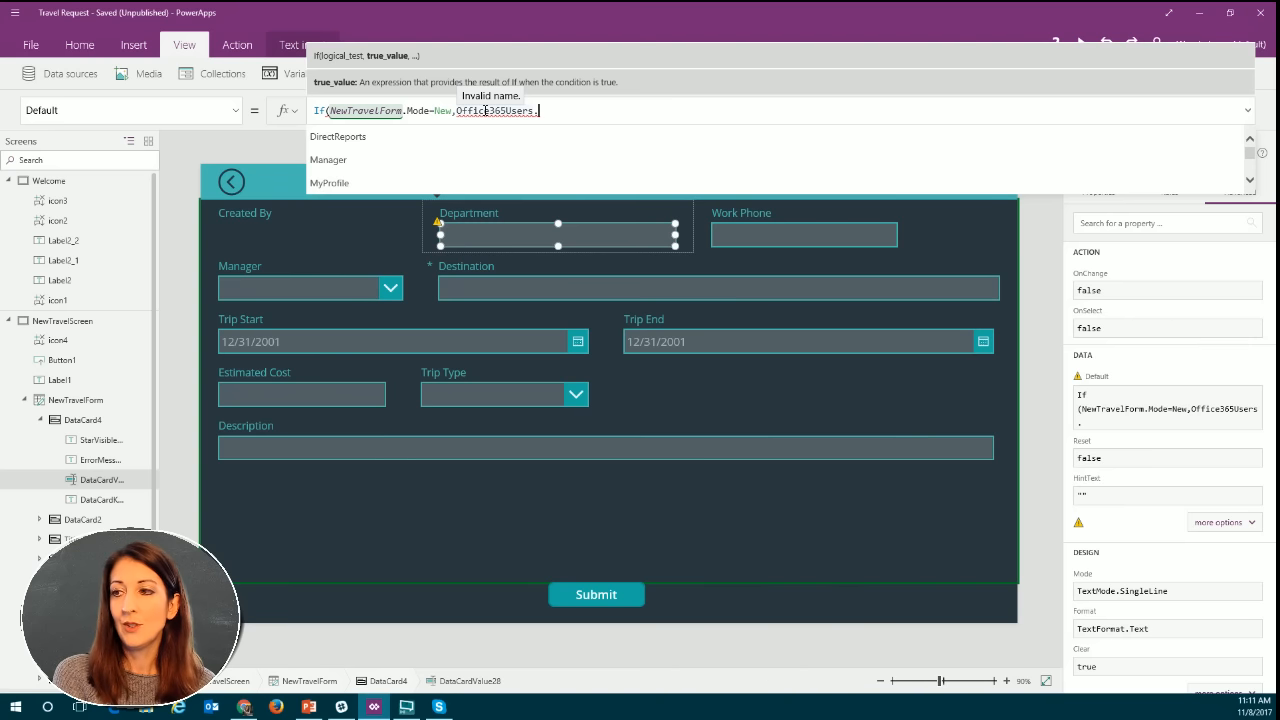
text(cu)
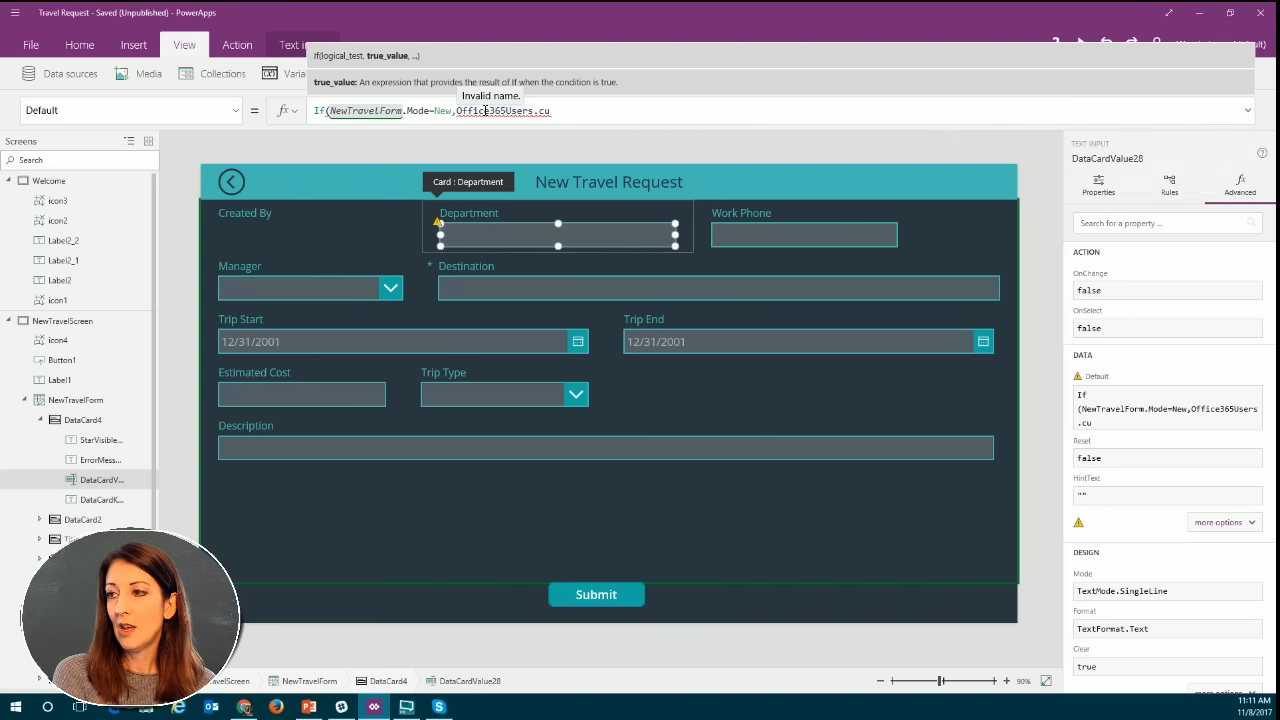
key(BackSpace)
key(BackSpace)
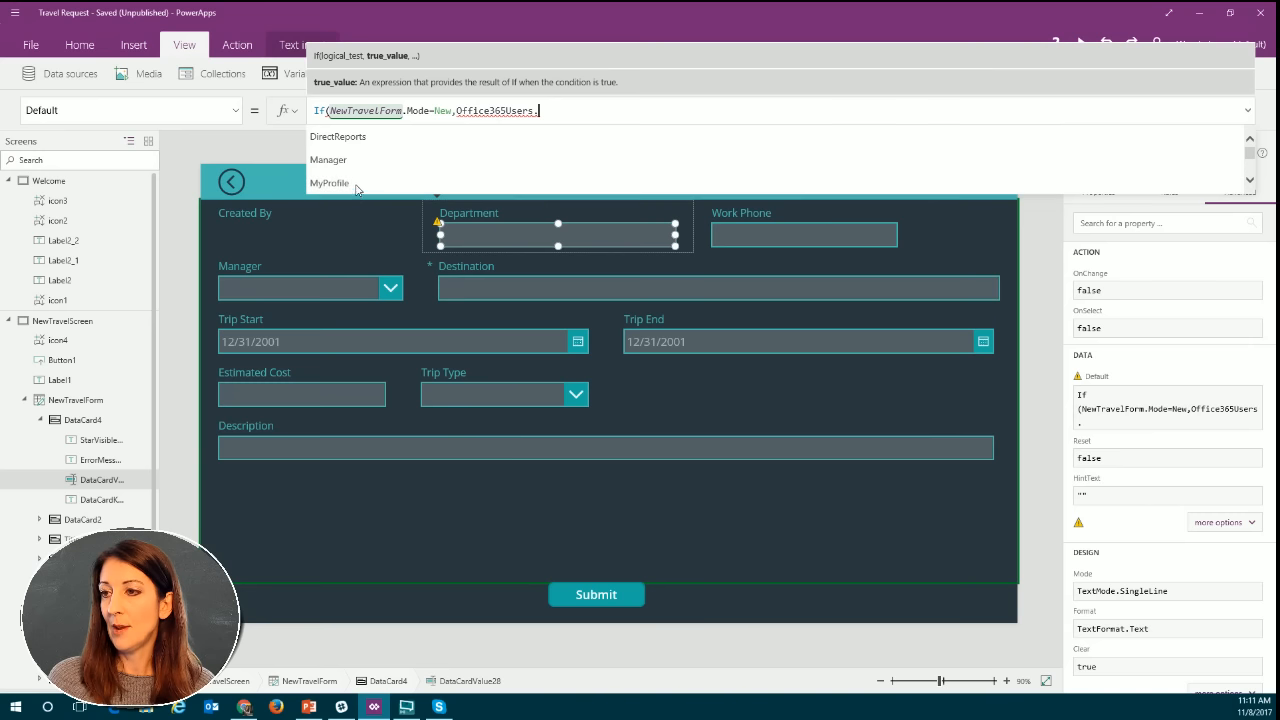
click(398, 184)
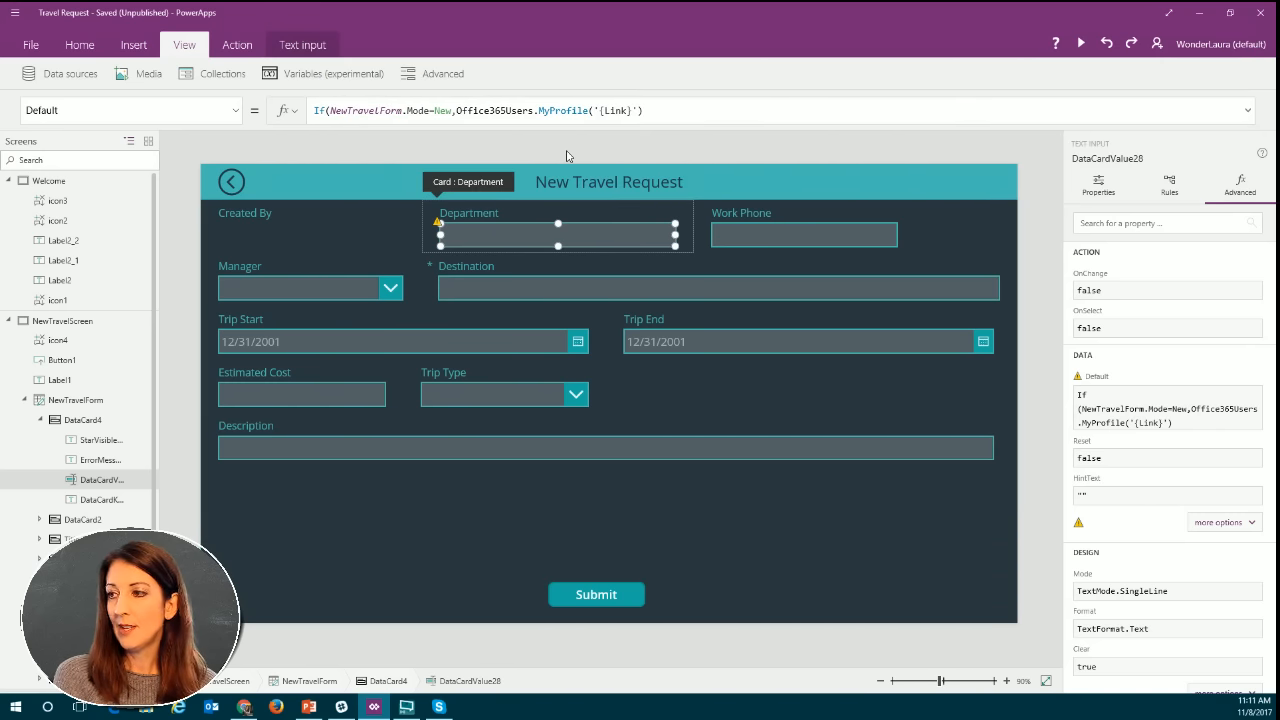
Remove the '{Link}' argument from the MyProfile call in the Department input's formula.
click(645, 110)
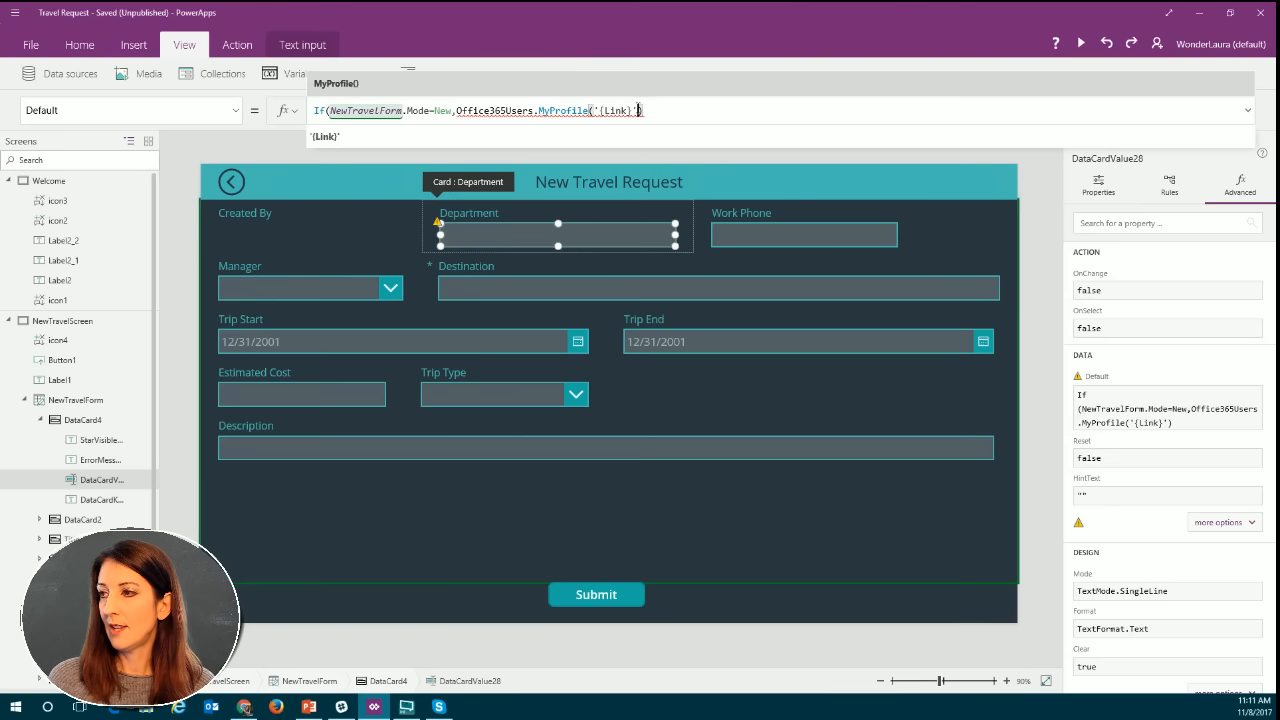
key(BackSpace)
key(BackSpace)
key(BackSpace)
key(BackSpace)
key(BackSpace)
key(BackSpace)
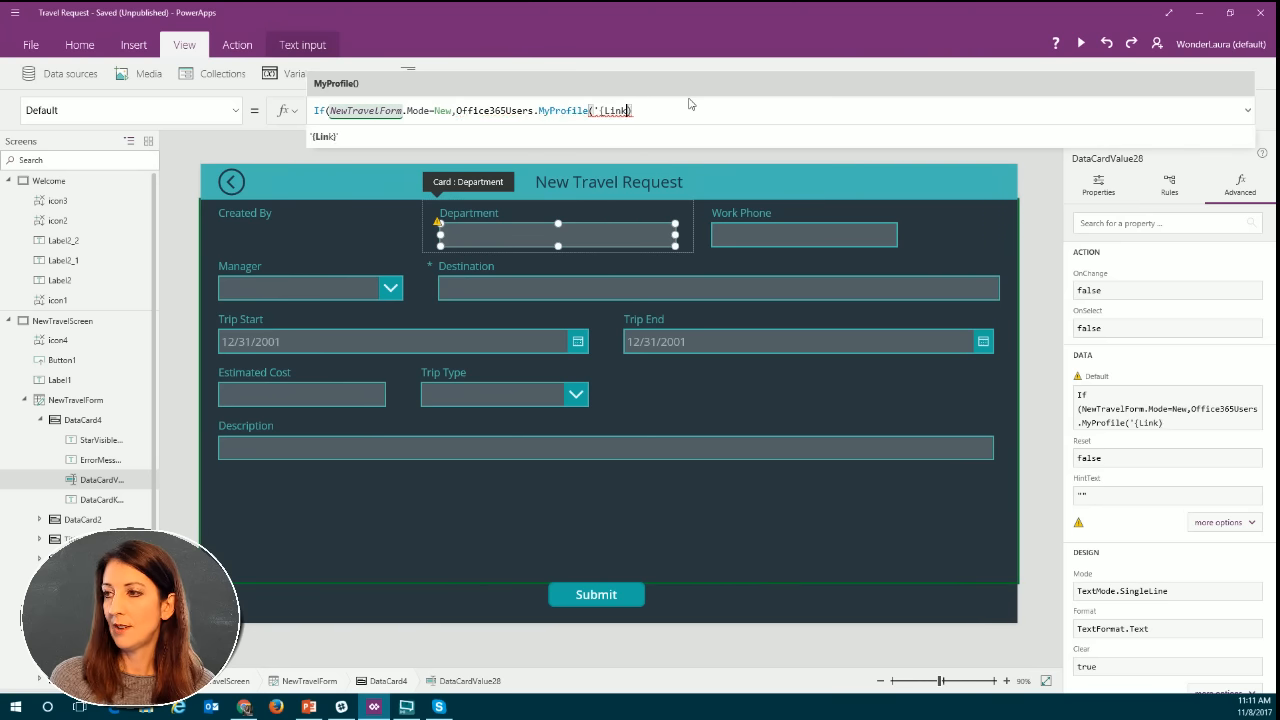
key(BackSpace)
key(BackSpace)
key(BackSpace)
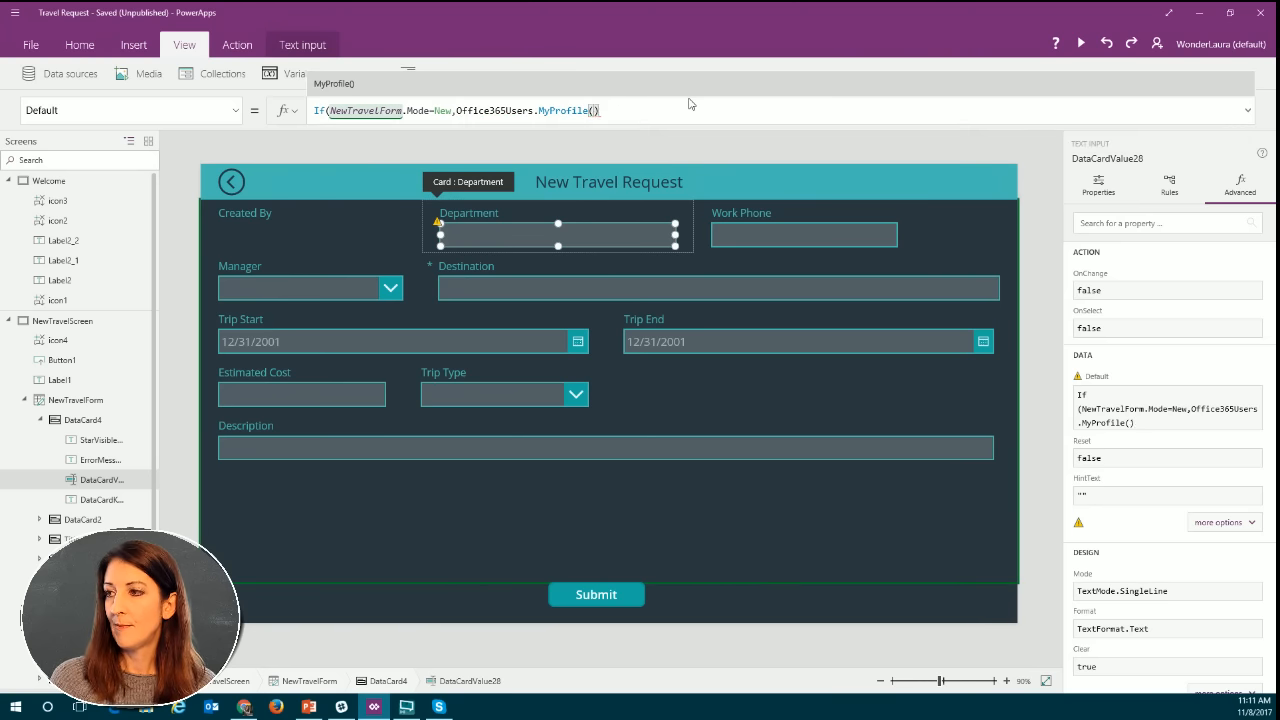
Append the Department property to MyProfile() and close the If formula's parenthesis.
key(Right)
text(.)
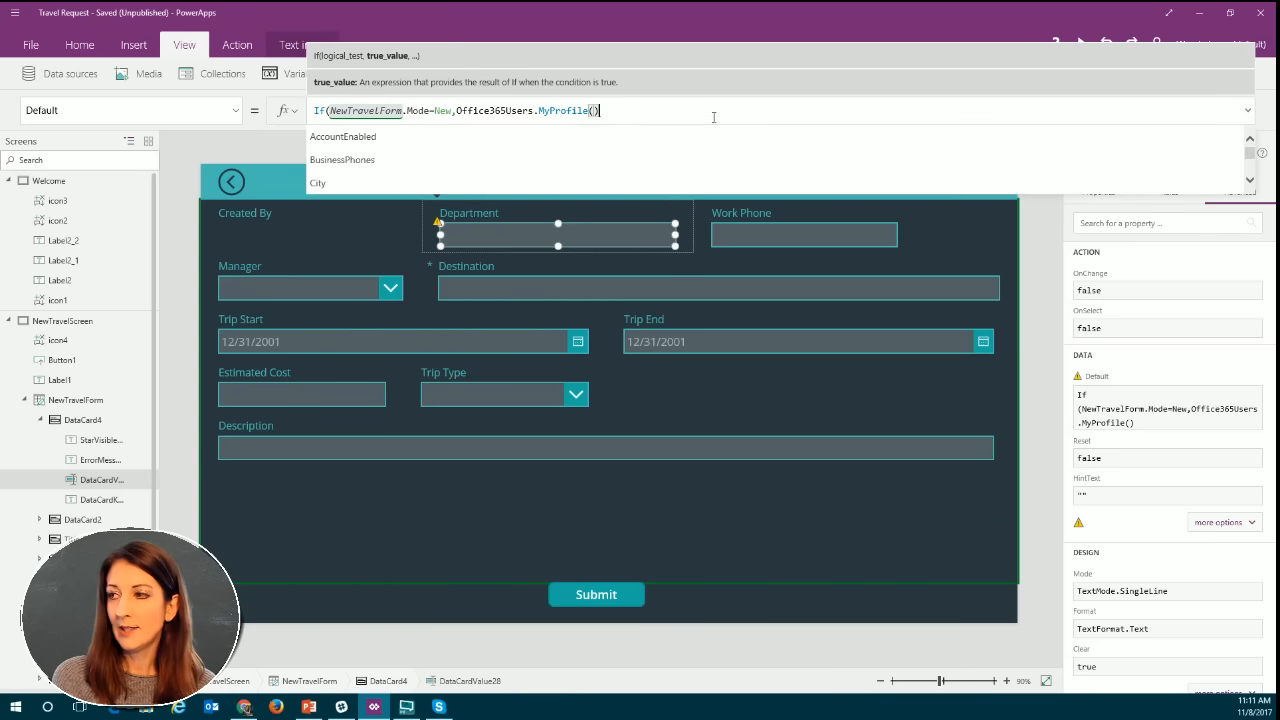
text(d)
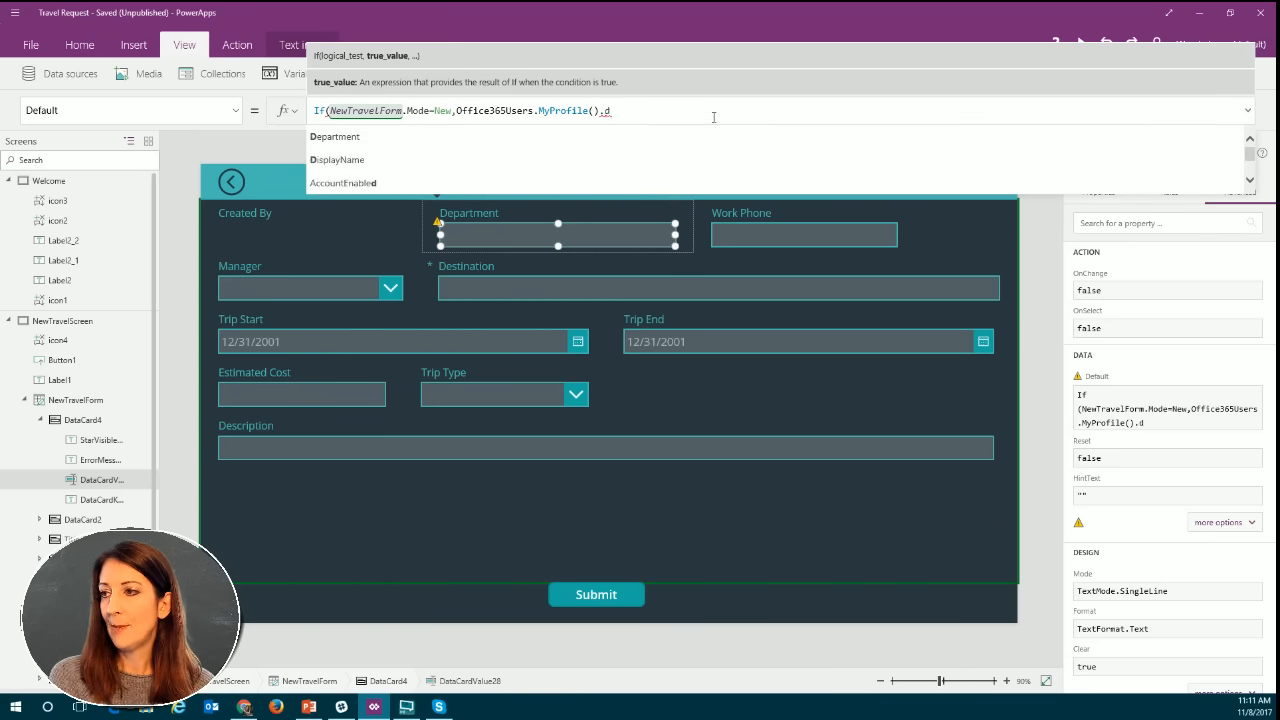
key(Tab)
text())
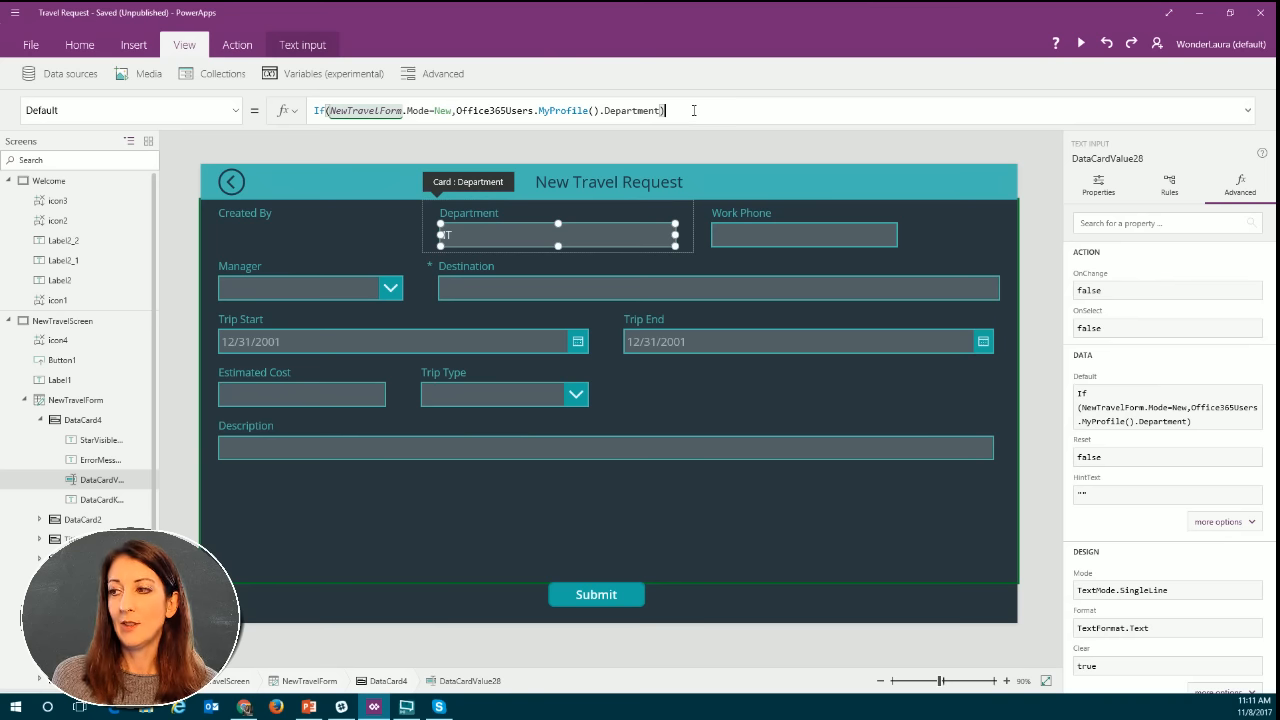
Add Parent.Default as the else value of the Department input's If formula, and select the whole formula.
text(,)
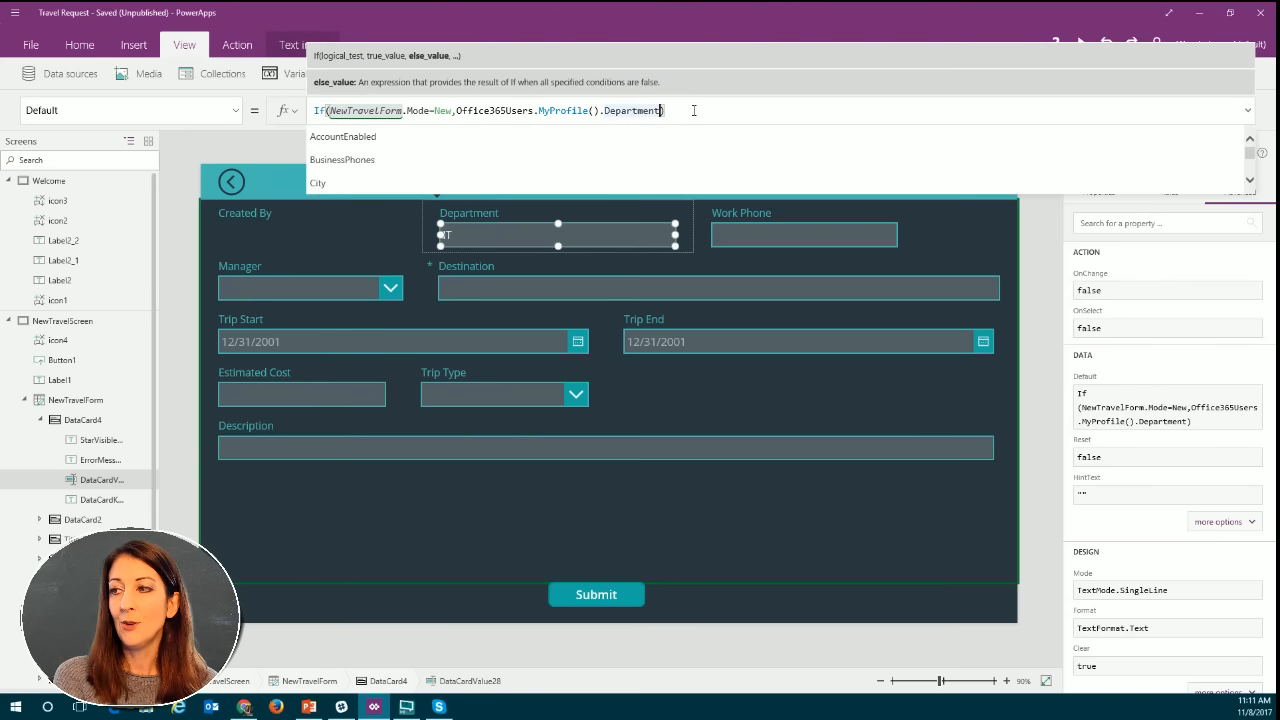
text(Parent.Default)
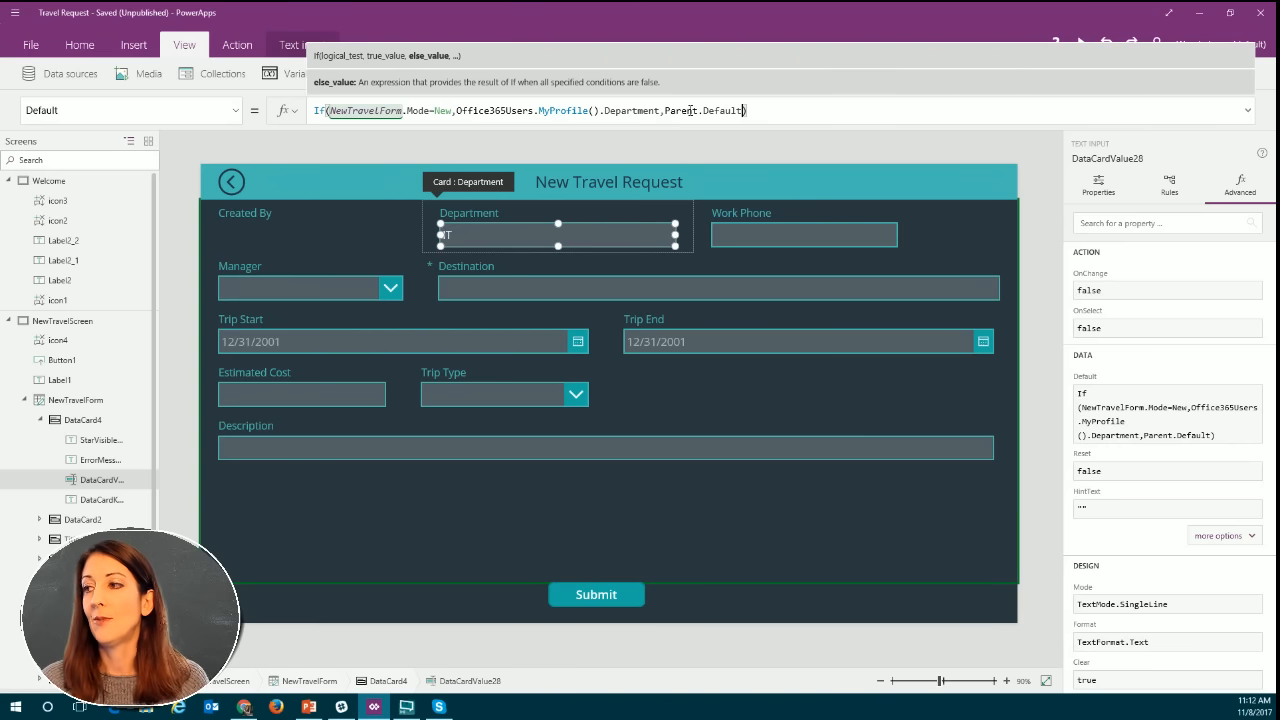
drag(747, 110, 313, 110)
key(ctrl+c)
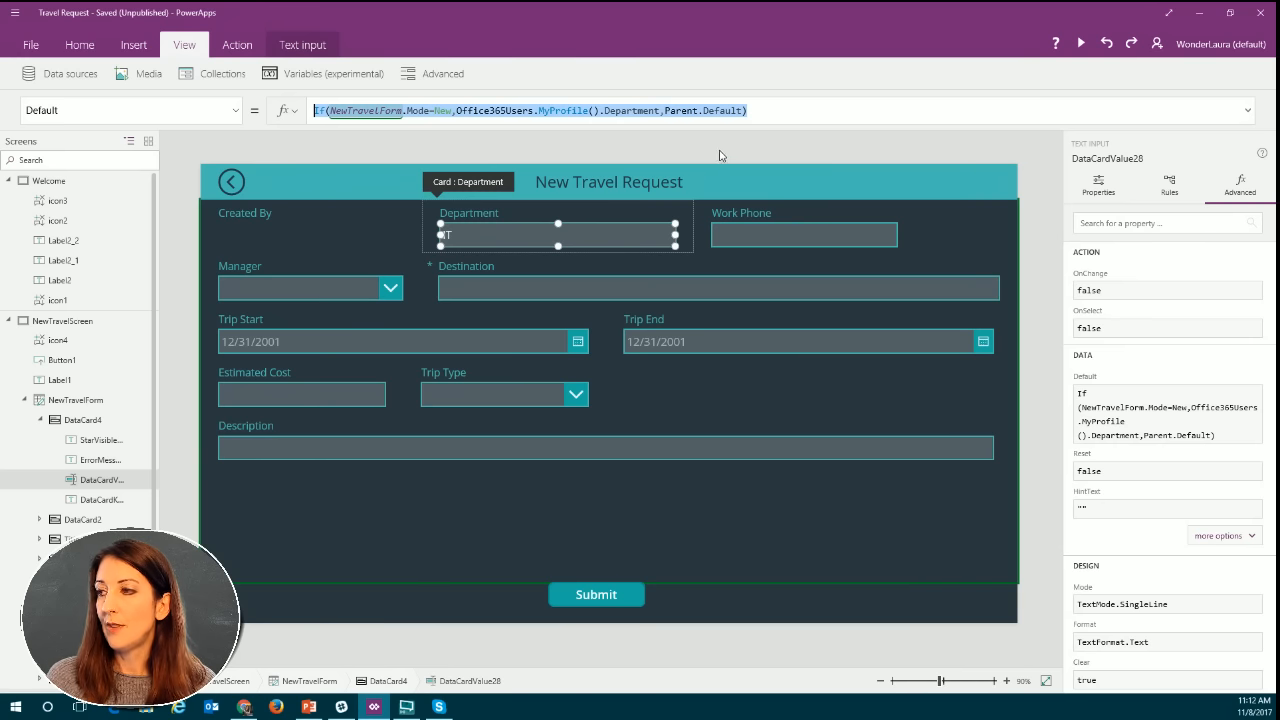
click(710, 112)
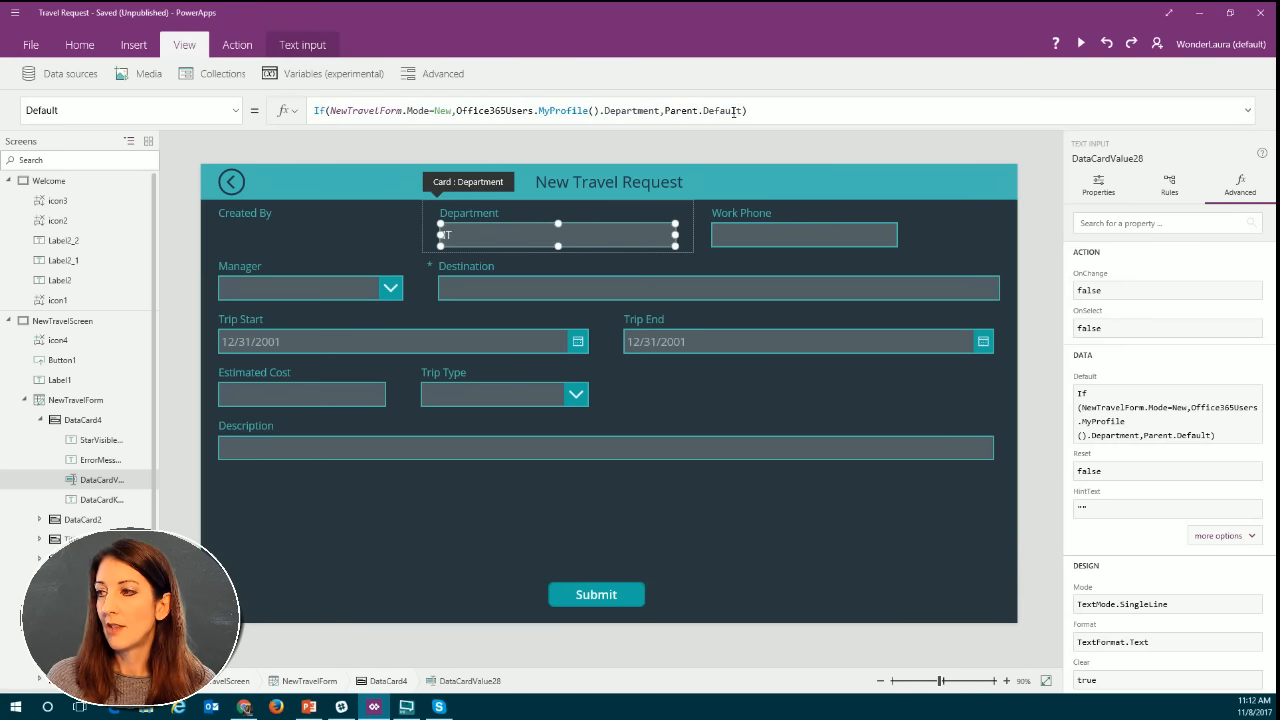
Unlock the Work Phone card's text input and replace its Default formula with the If formula copied from the Department input.
click(820, 232)
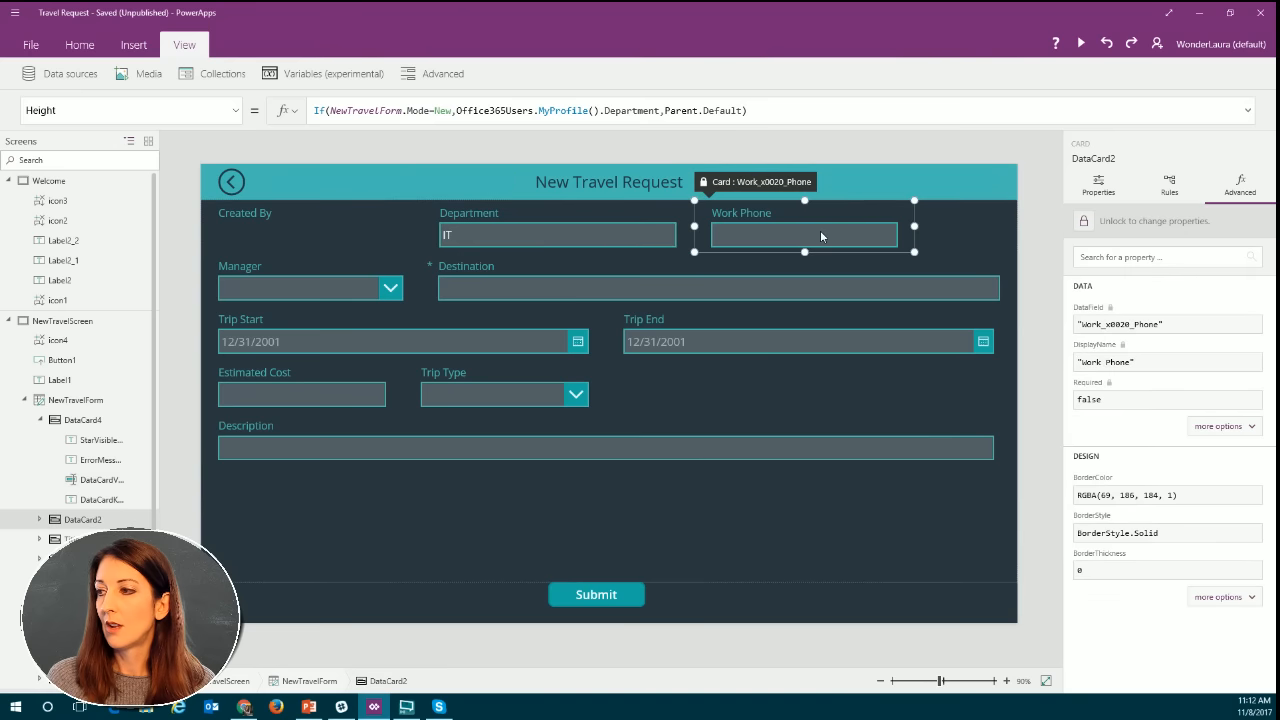
click(822, 236)
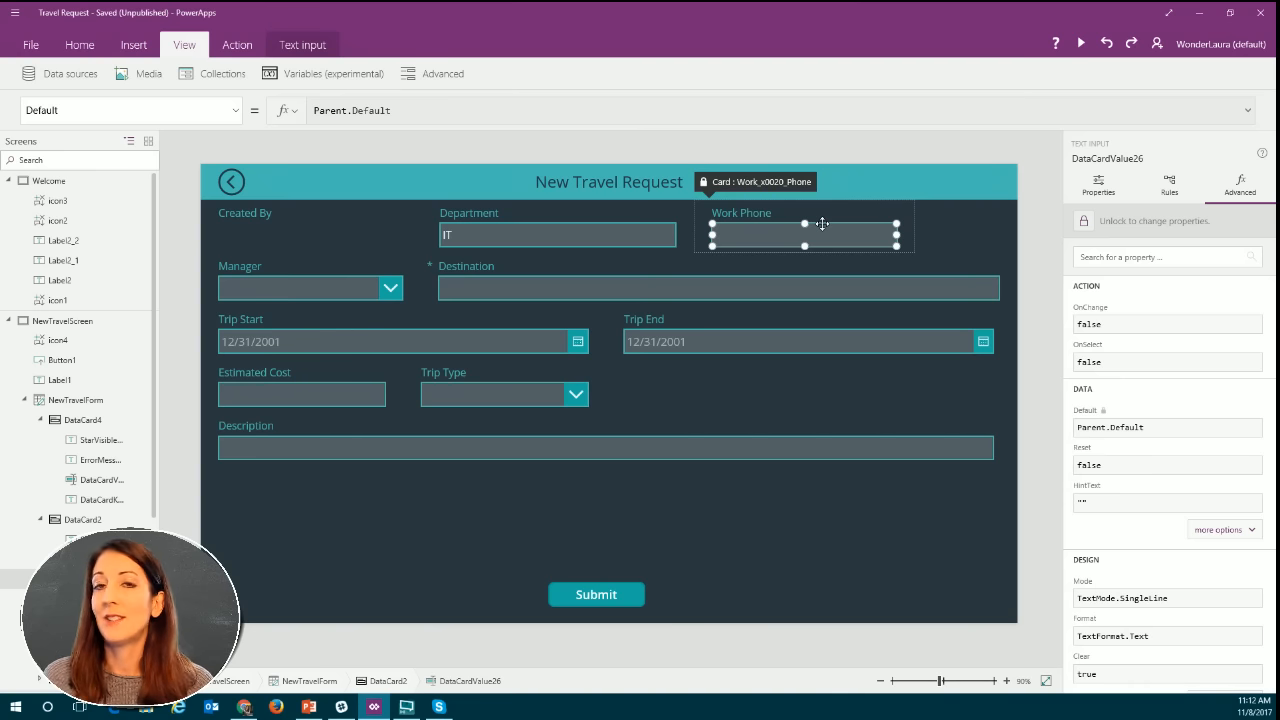
click(1086, 222)
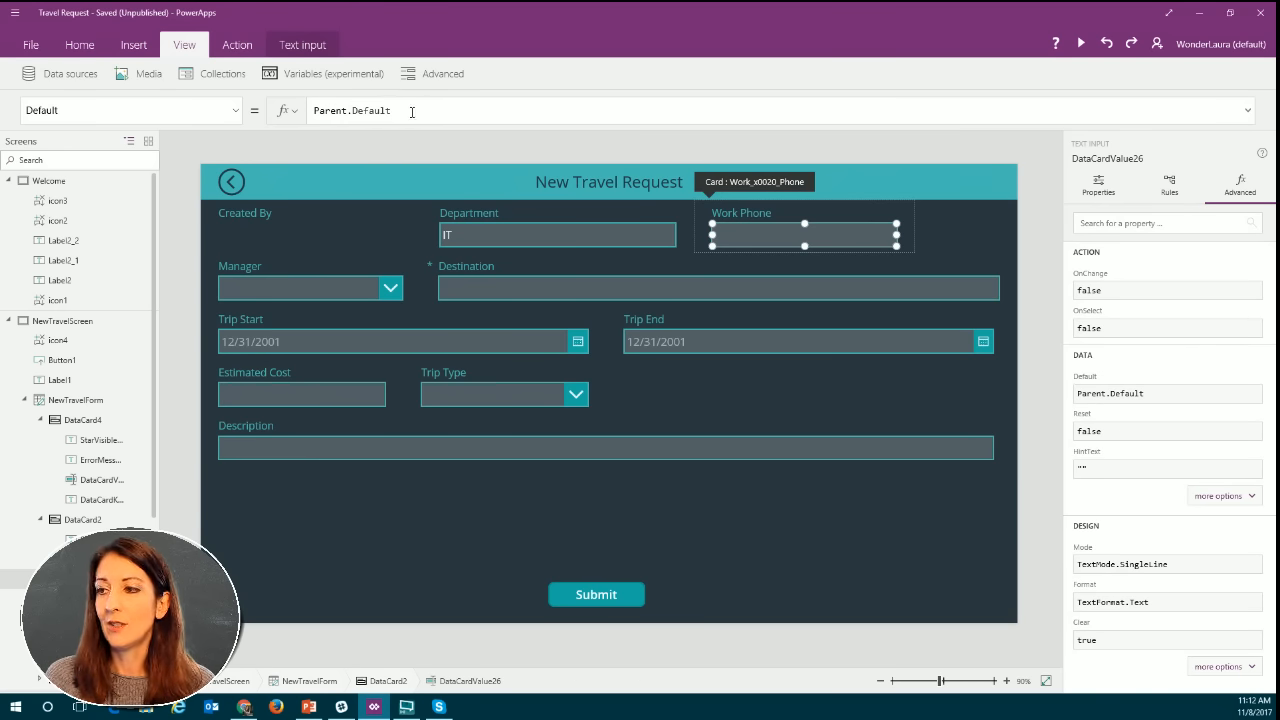
drag(411, 111, 310, 116)
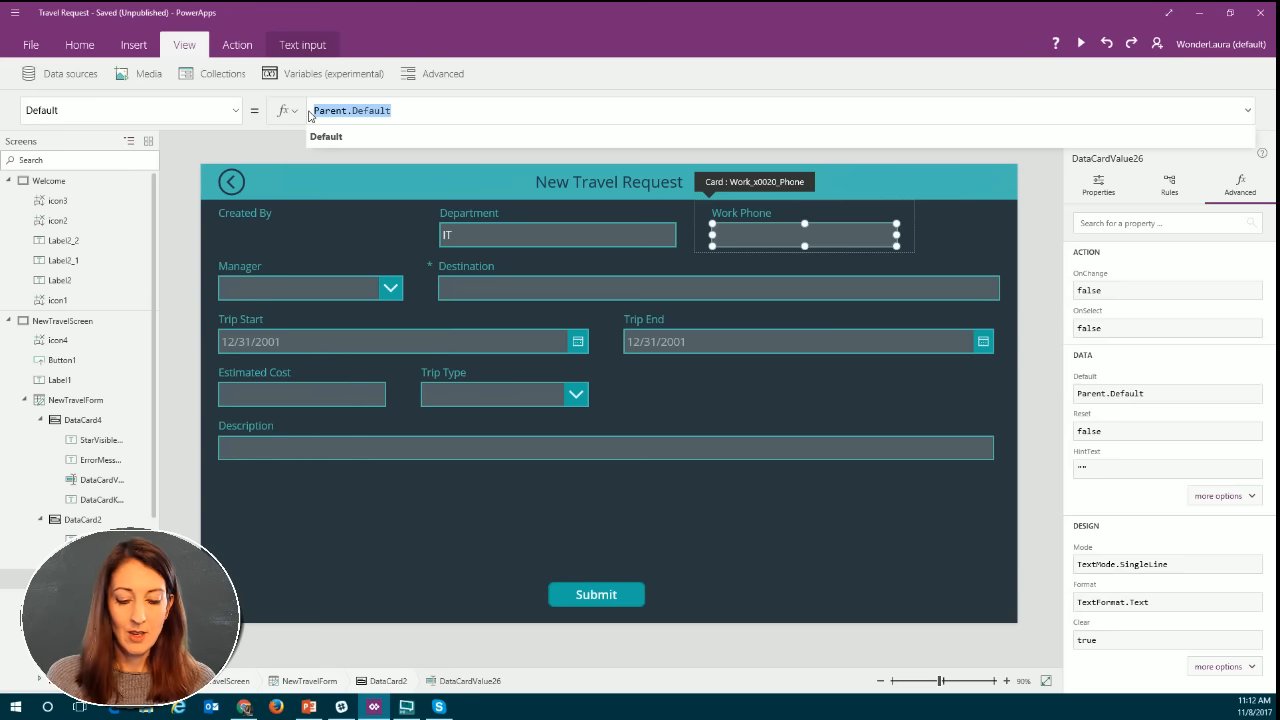
key(BackSpace)
key(ctrl+v)
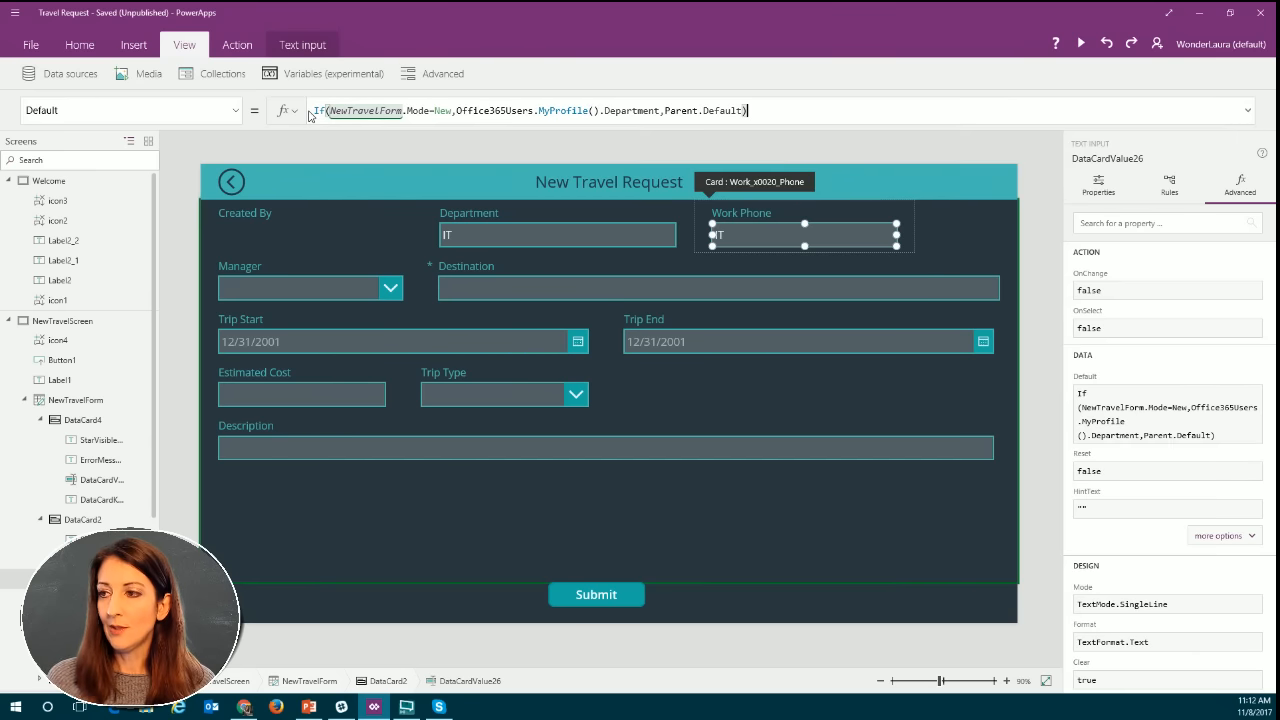
Replace the Department property with mobilePhone in the Work Phone input's If formula.
double_click(660, 110)
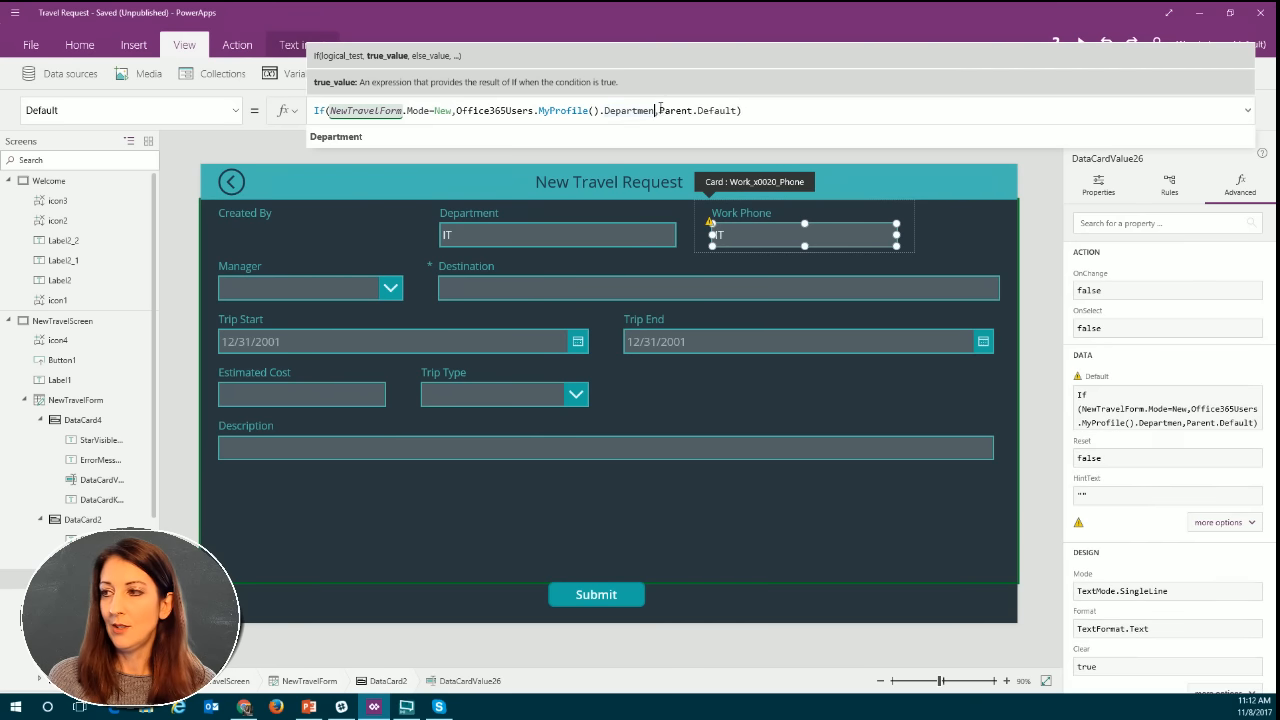
key(BackSpace)
key(BackSpace)
key(BackSpace)
key(BackSpace)
key(BackSpace)
key(BackSpace)
key(BackSpace)
key(BackSpace)
key(BackSpace)
key(BackSpace)
key(BackSpace)
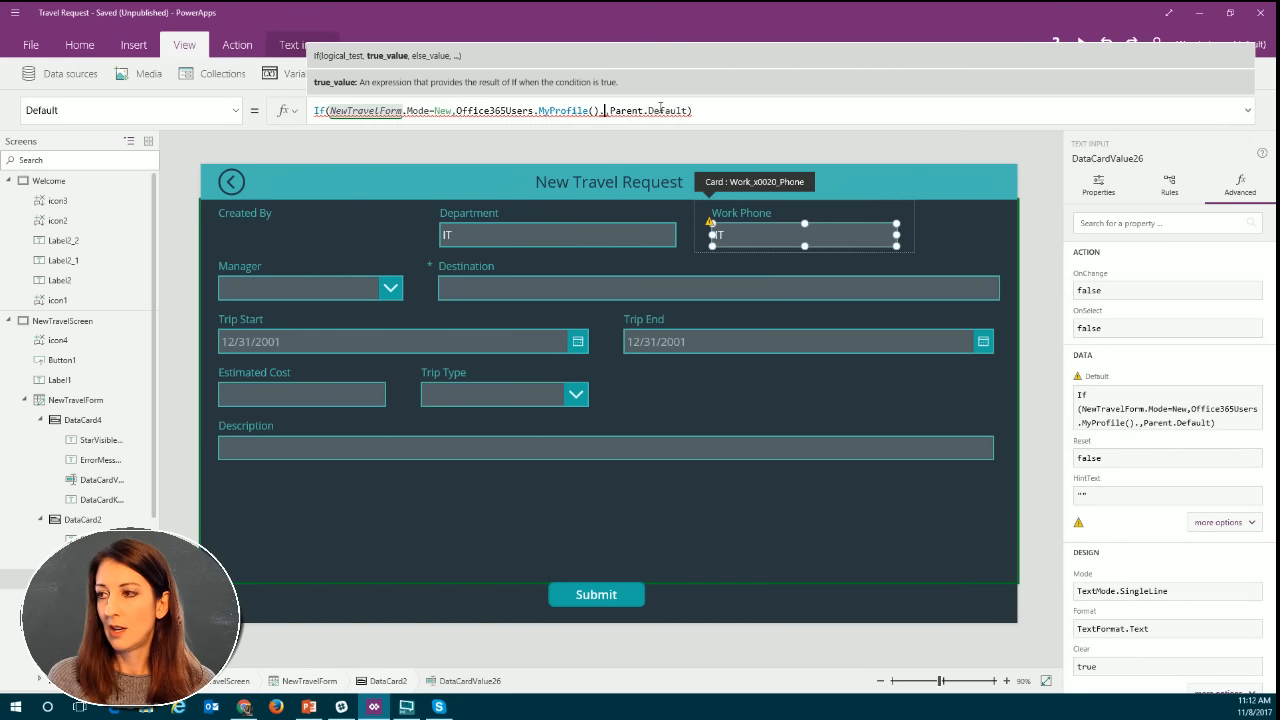
text(.m)
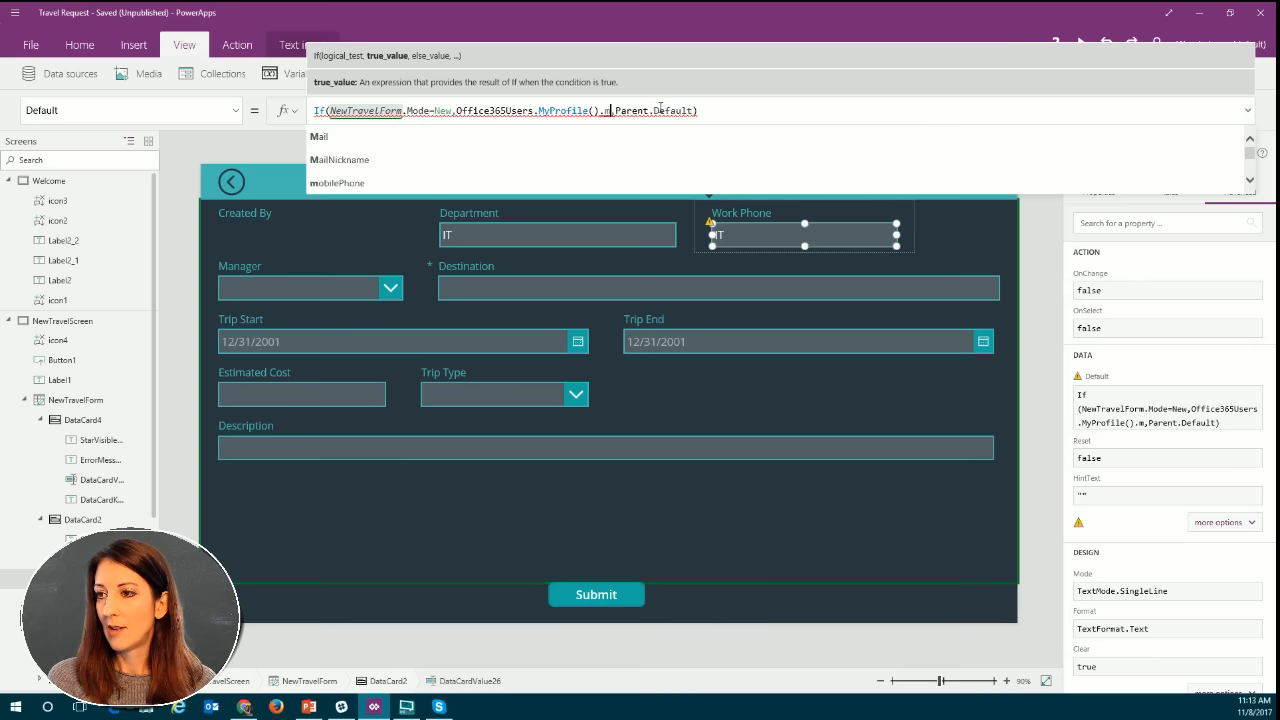
click(631, 184)
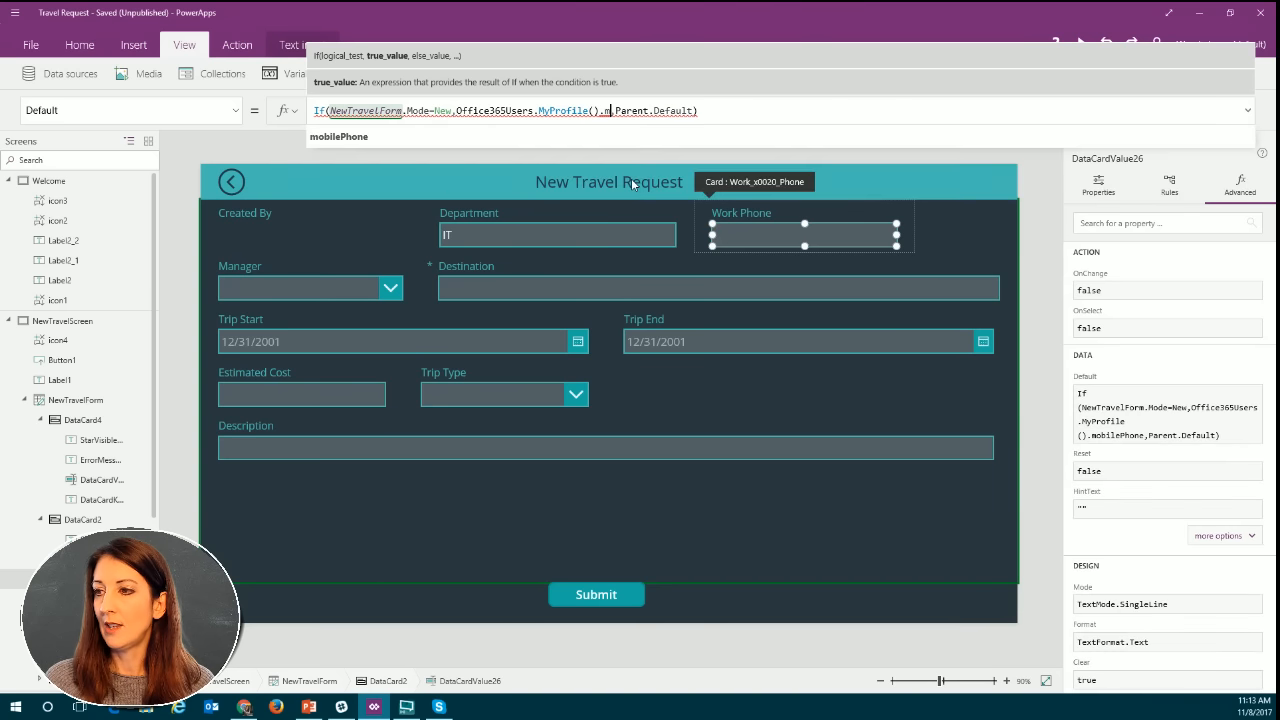
click(788, 111)
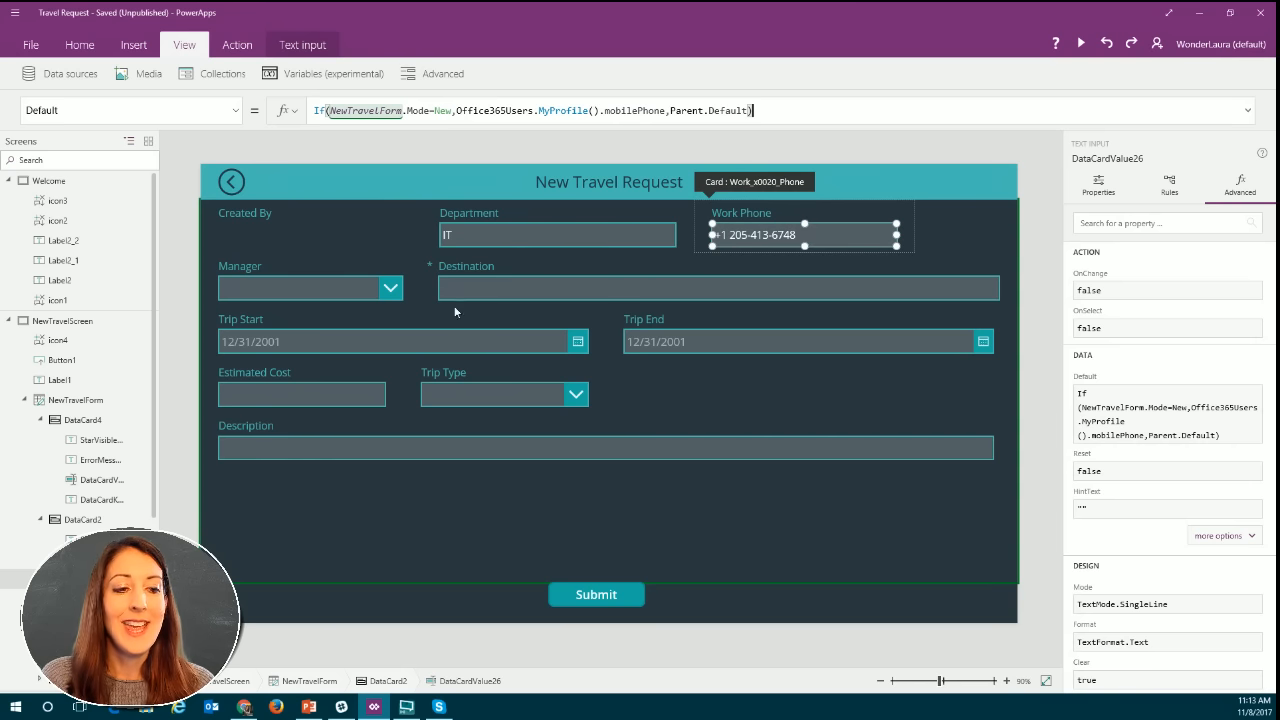
Insert a text label and place it directly beneath the Created By heading in the form.
click(312, 240)
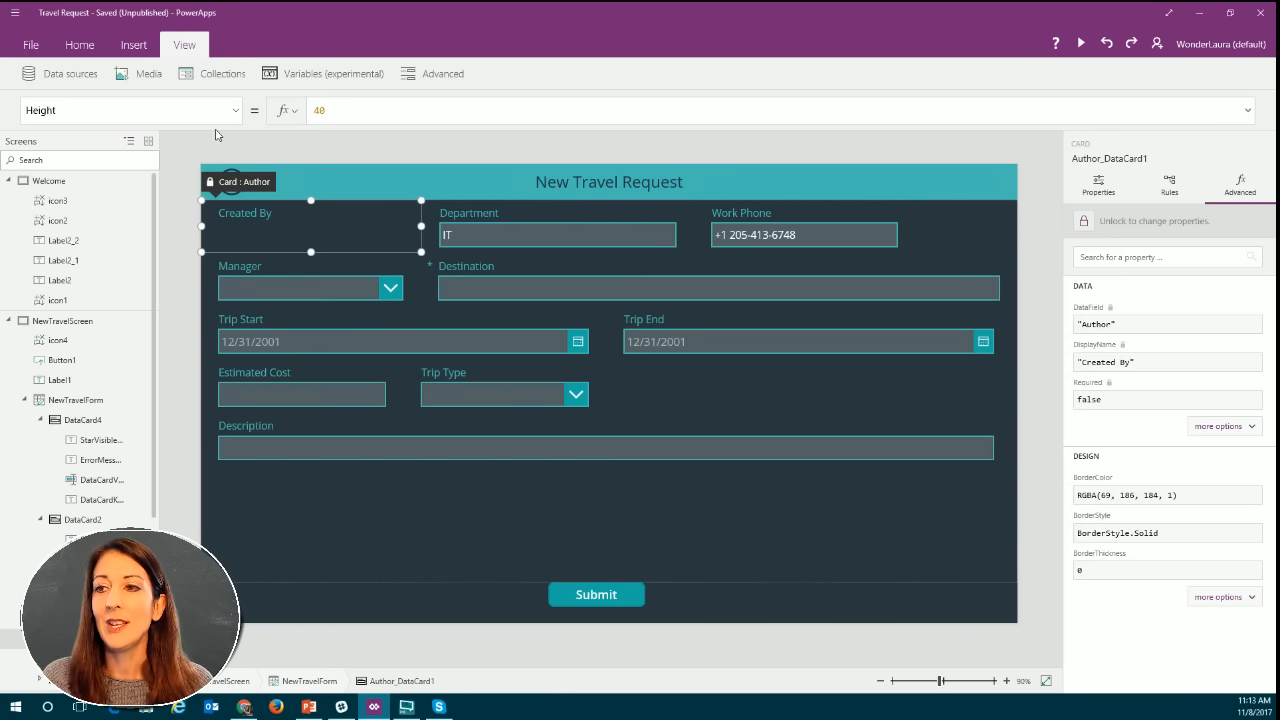
click(78, 45)
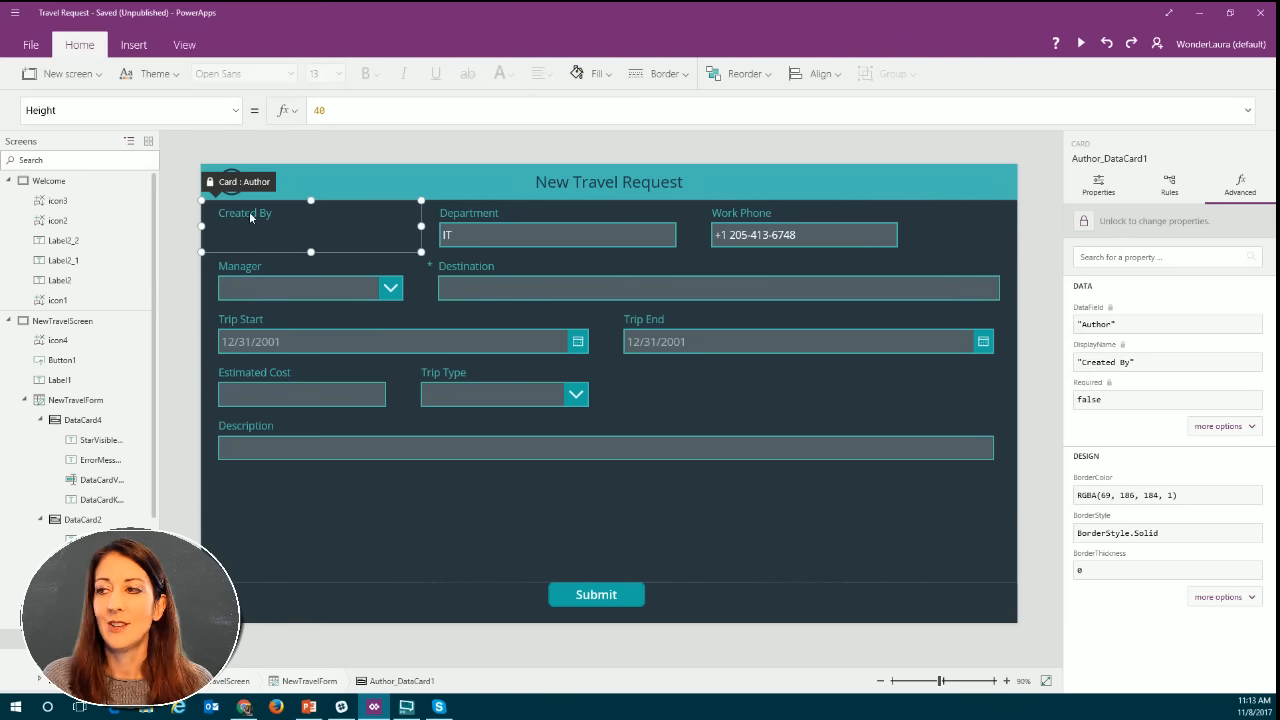
click(134, 46)
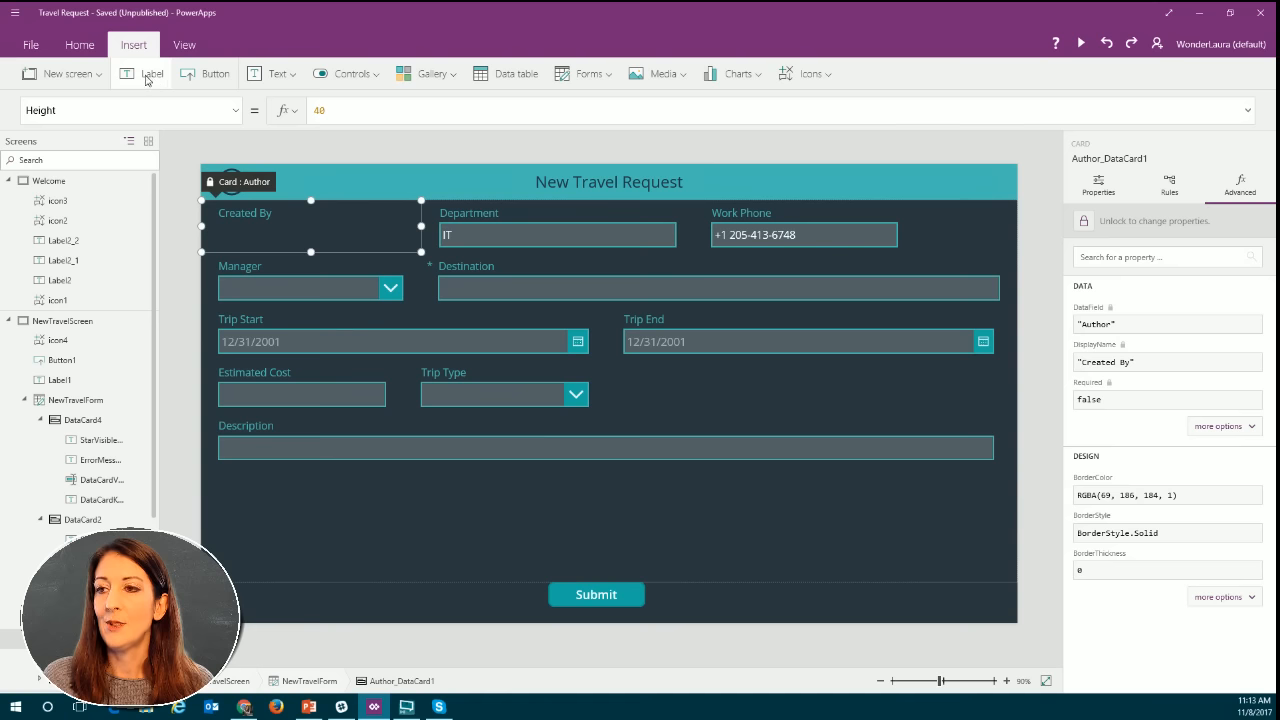
click(152, 76)
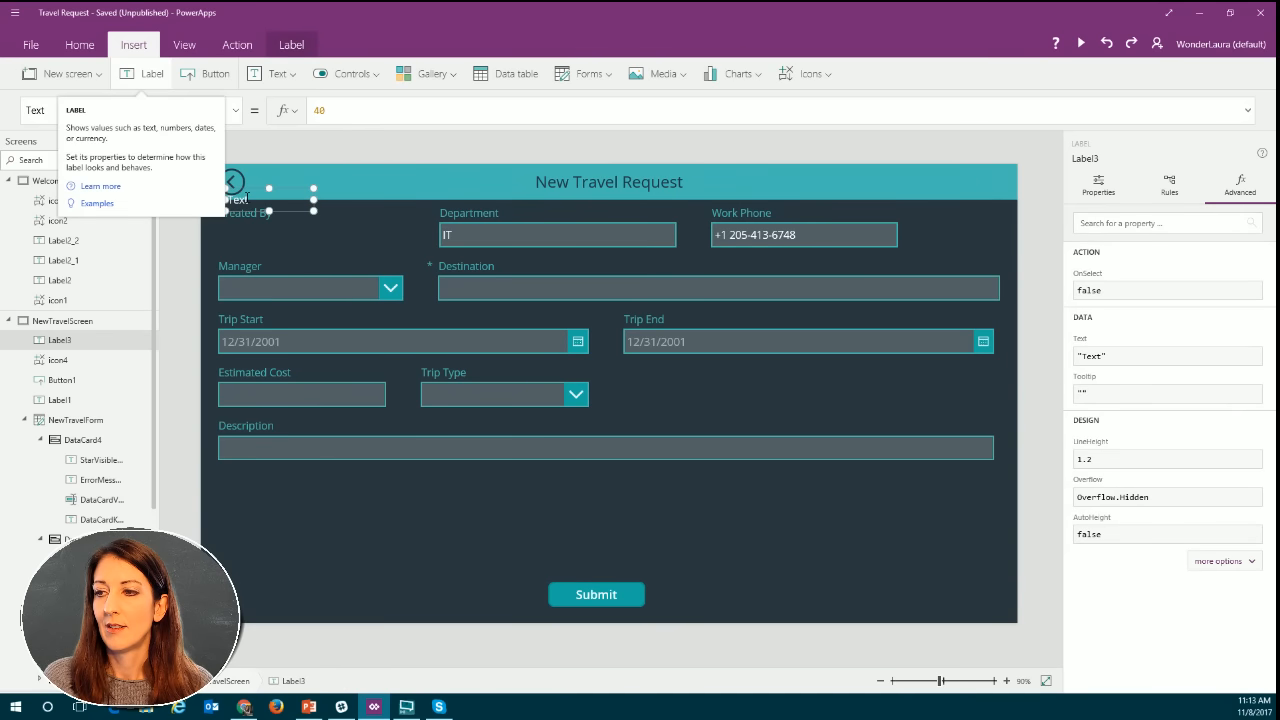
drag(264, 213, 401, 237)
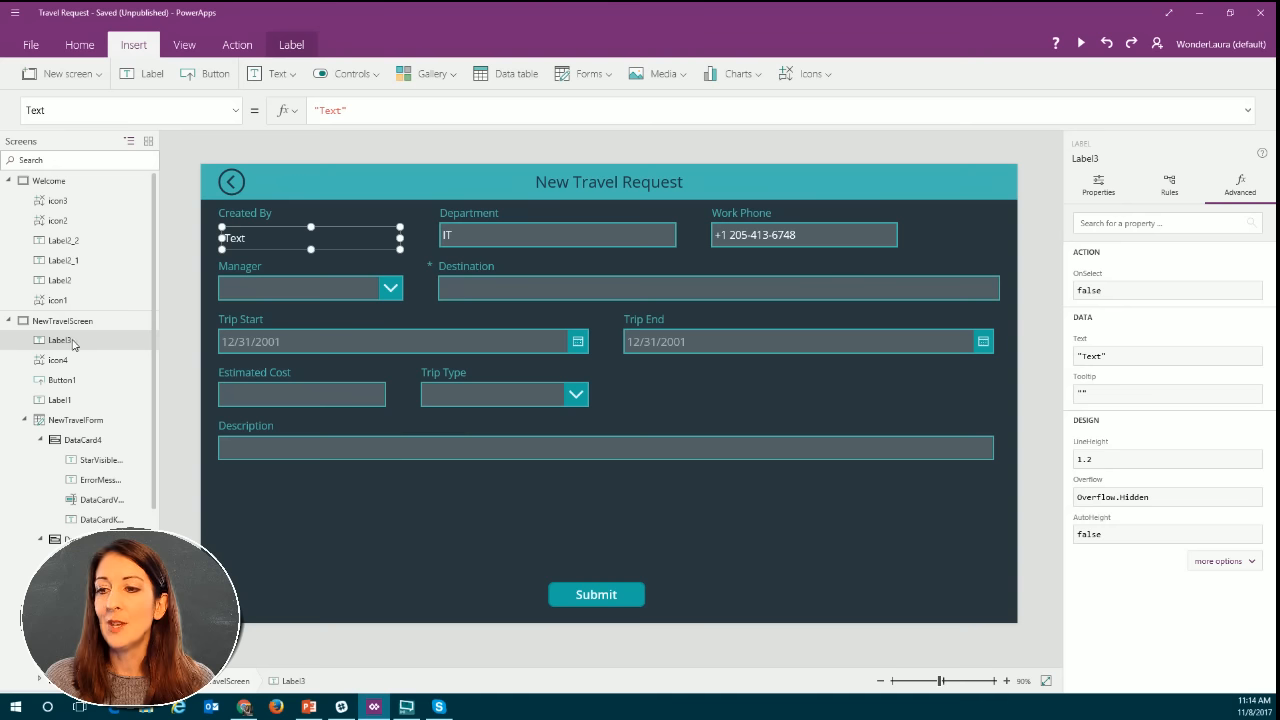
Rename the new label under Created By as NewFormName.
click(139, 344)
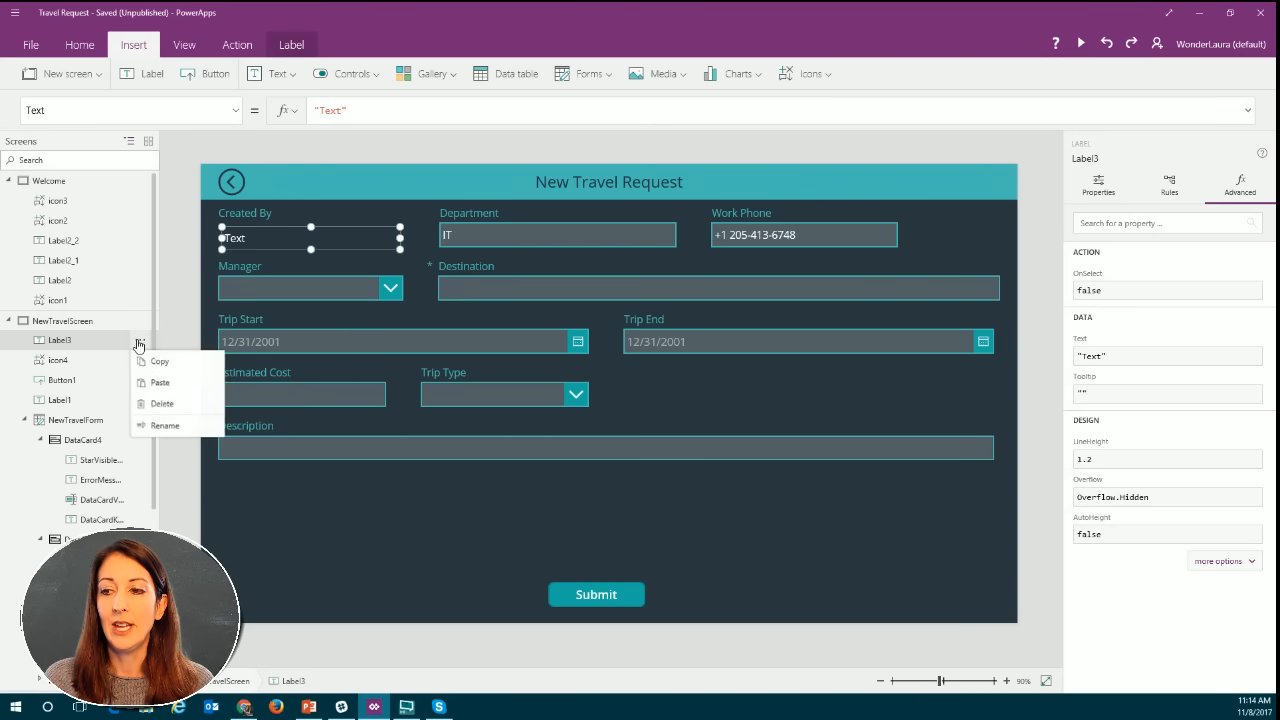
click(165, 427)
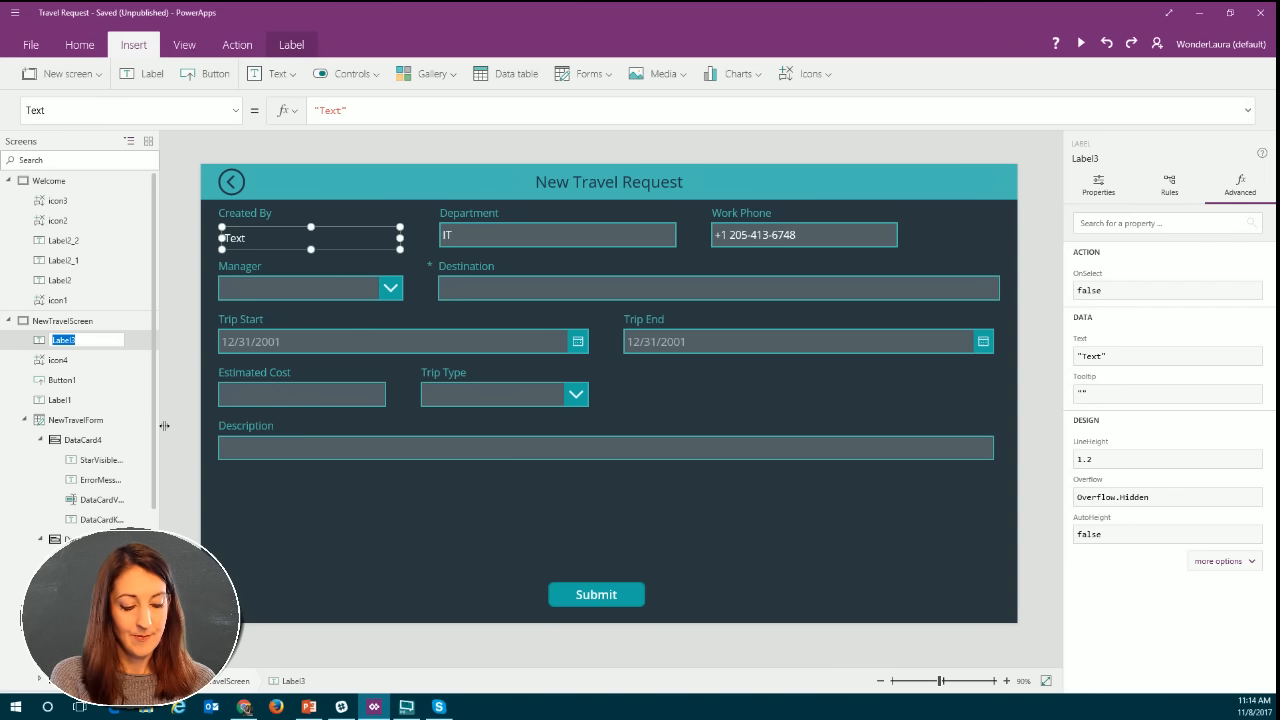
text(New)
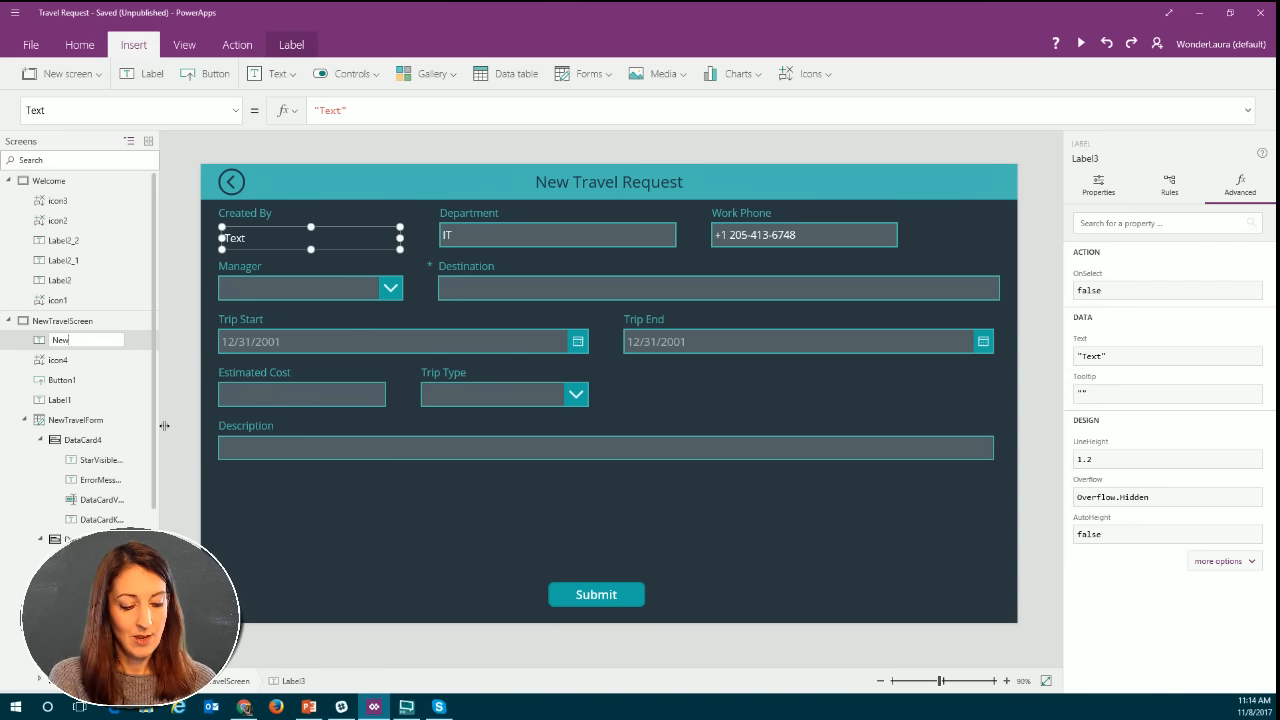
text(Form)
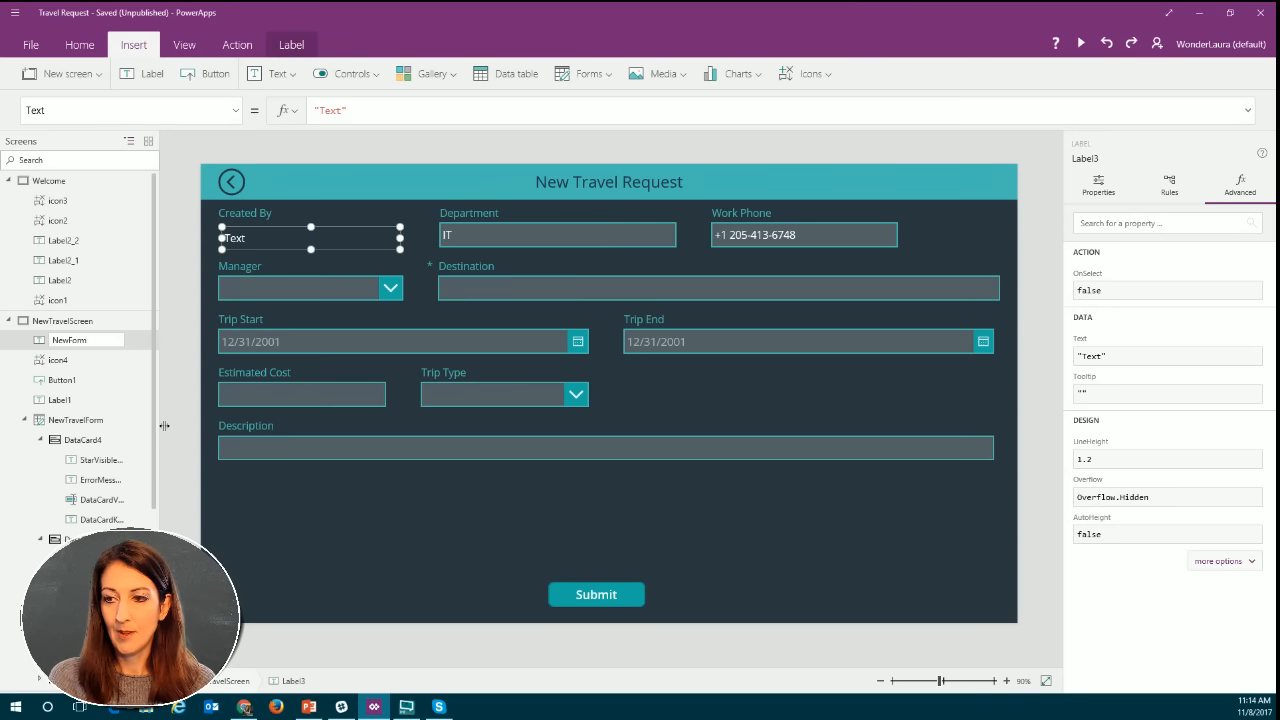
text(Name)
key(Return)
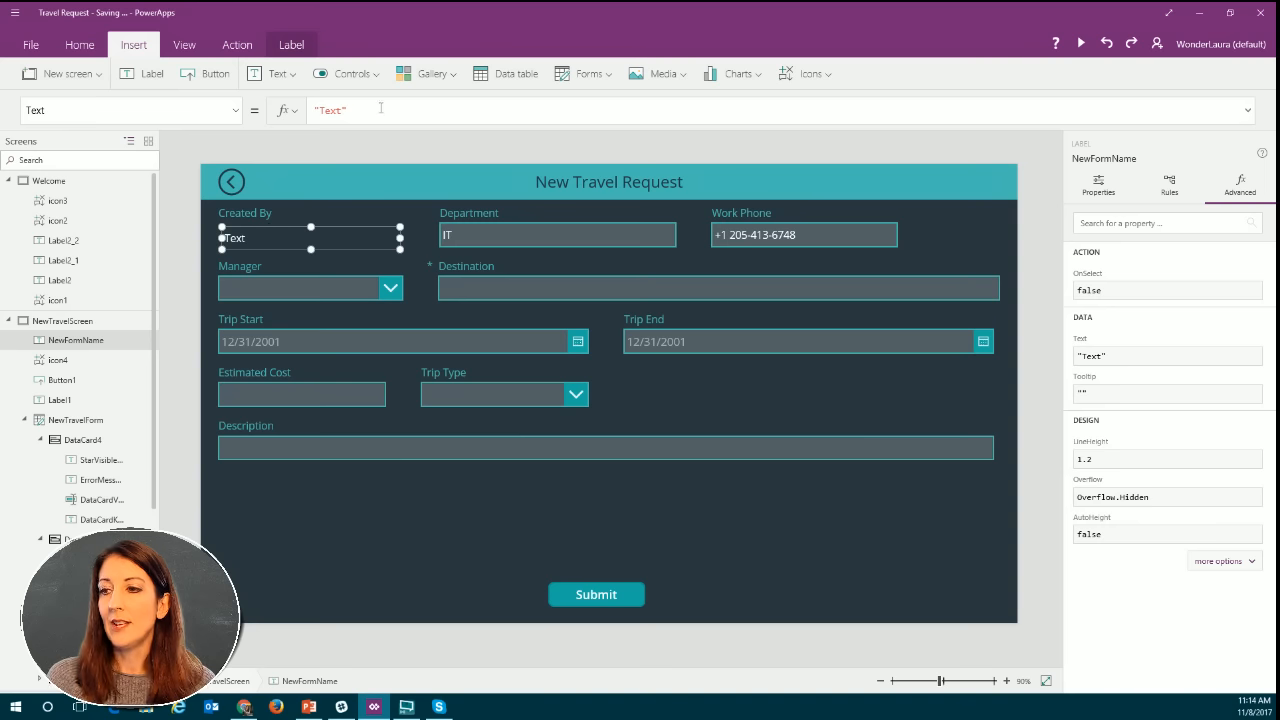
Paste the copied If formula into NewFormName's Text property and trim it to Office365Users.MyProfile().Department.
drag(346, 110, 310, 110)
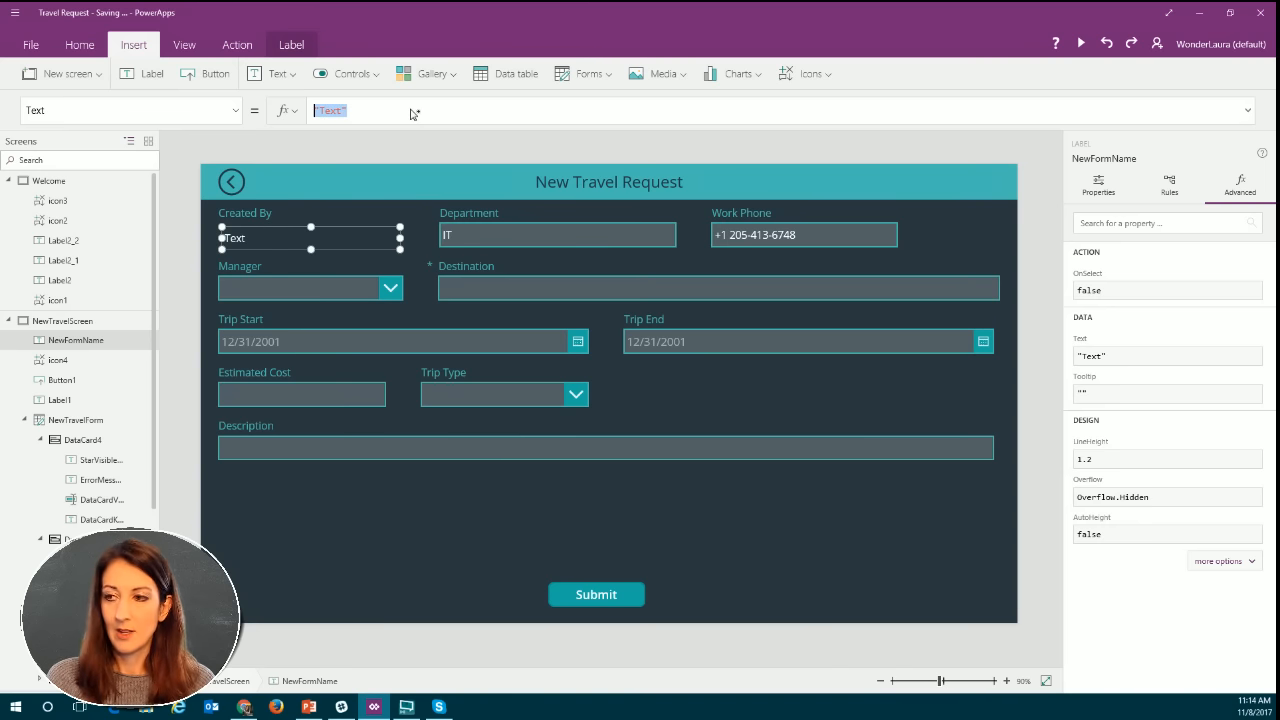
text(If(NewTravelForm.Mode=New,Office365Users.MyProfile().Department,Parent.Default))
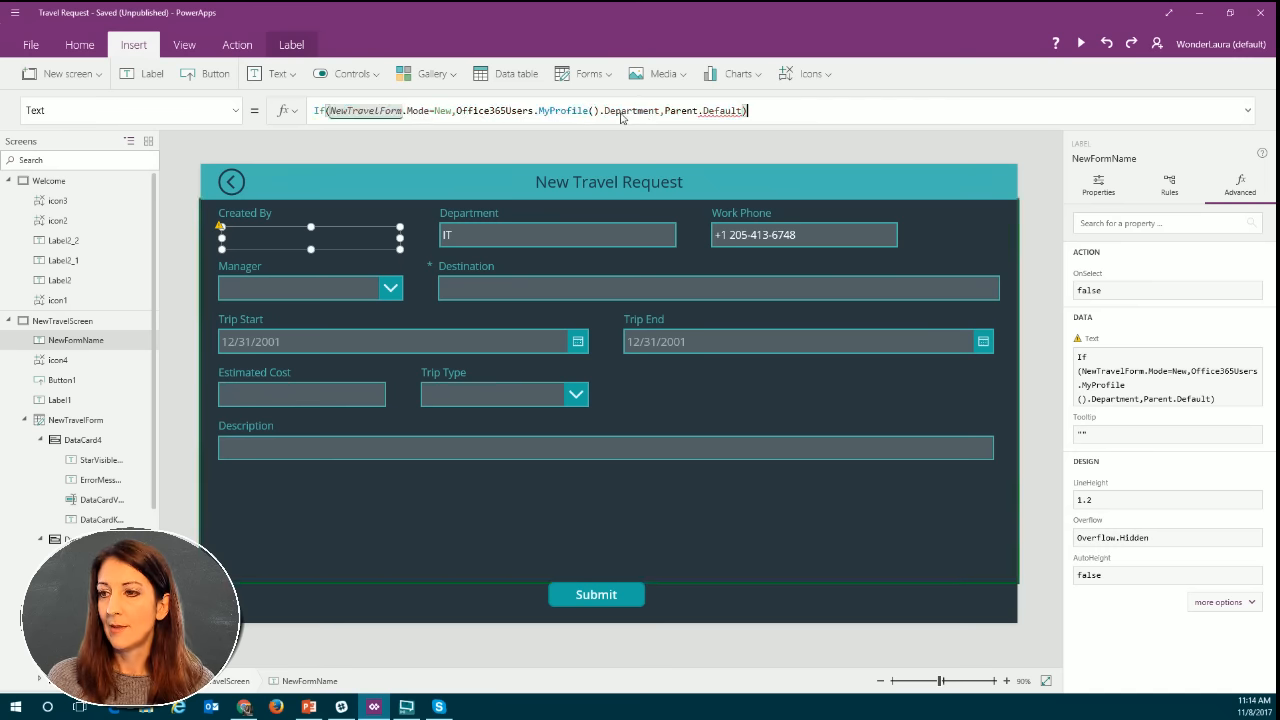
click(705, 111)
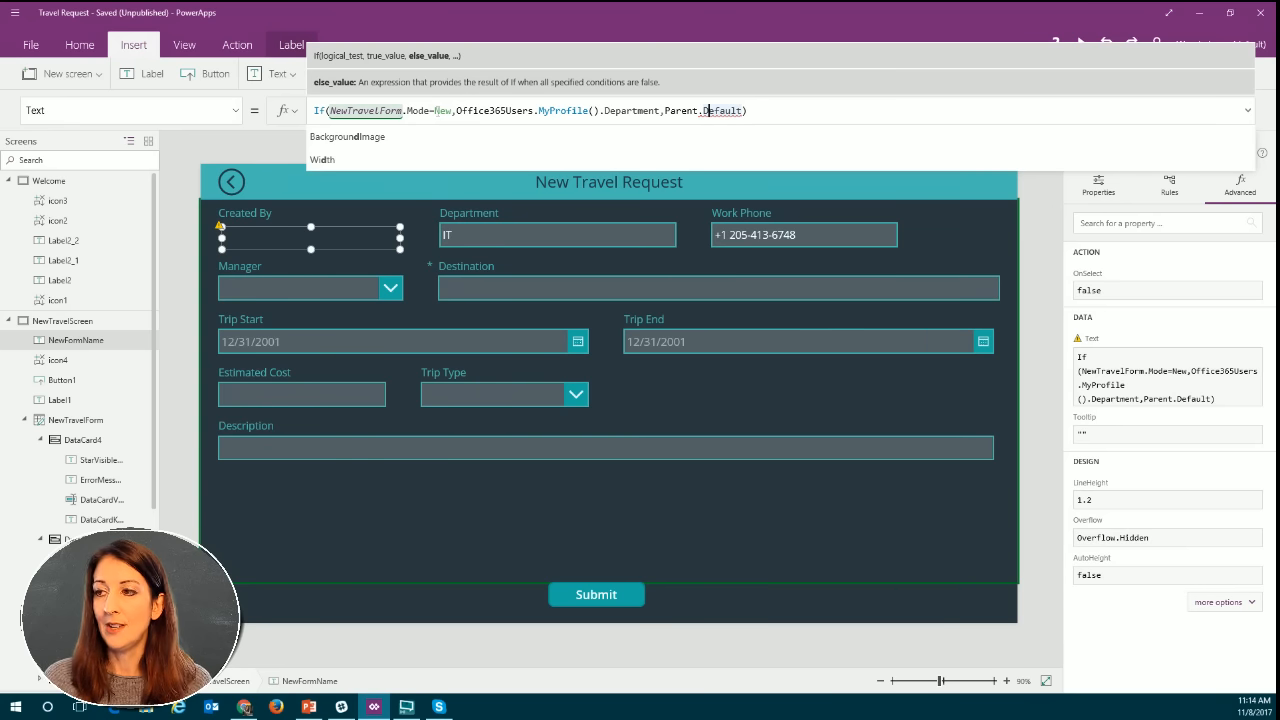
drag(456, 111, 310, 111)
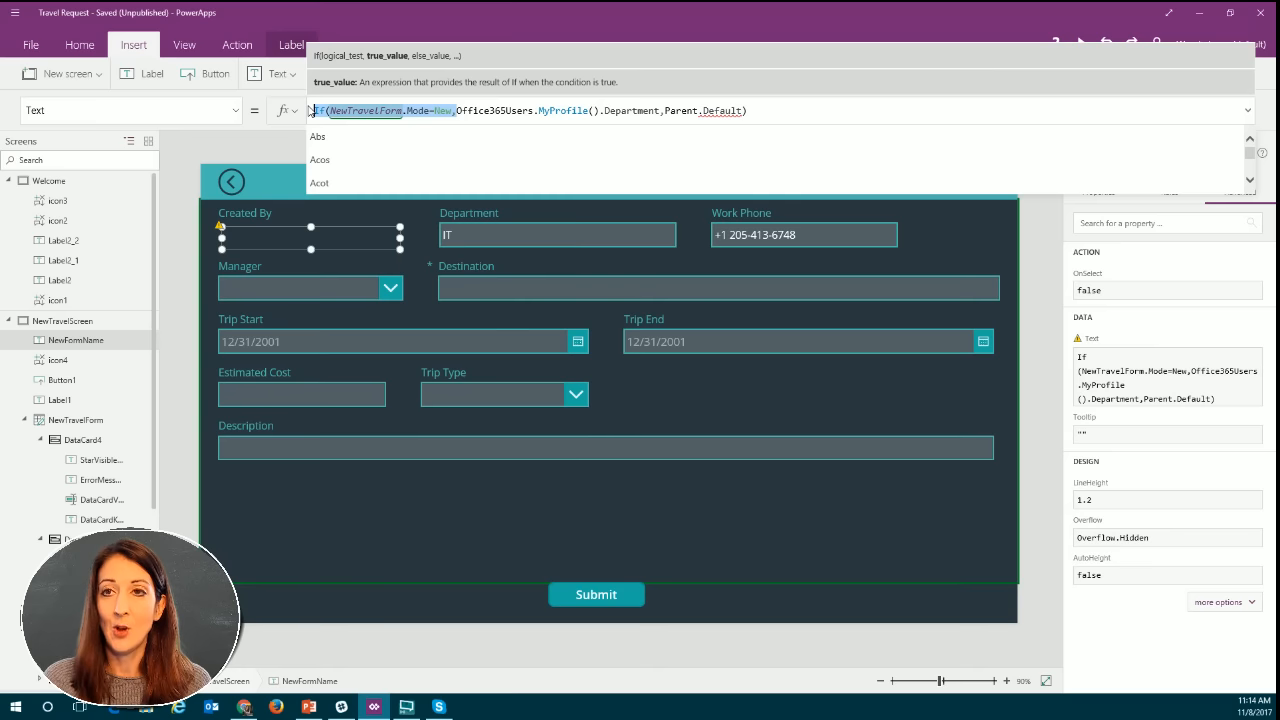
key(BackSpace)
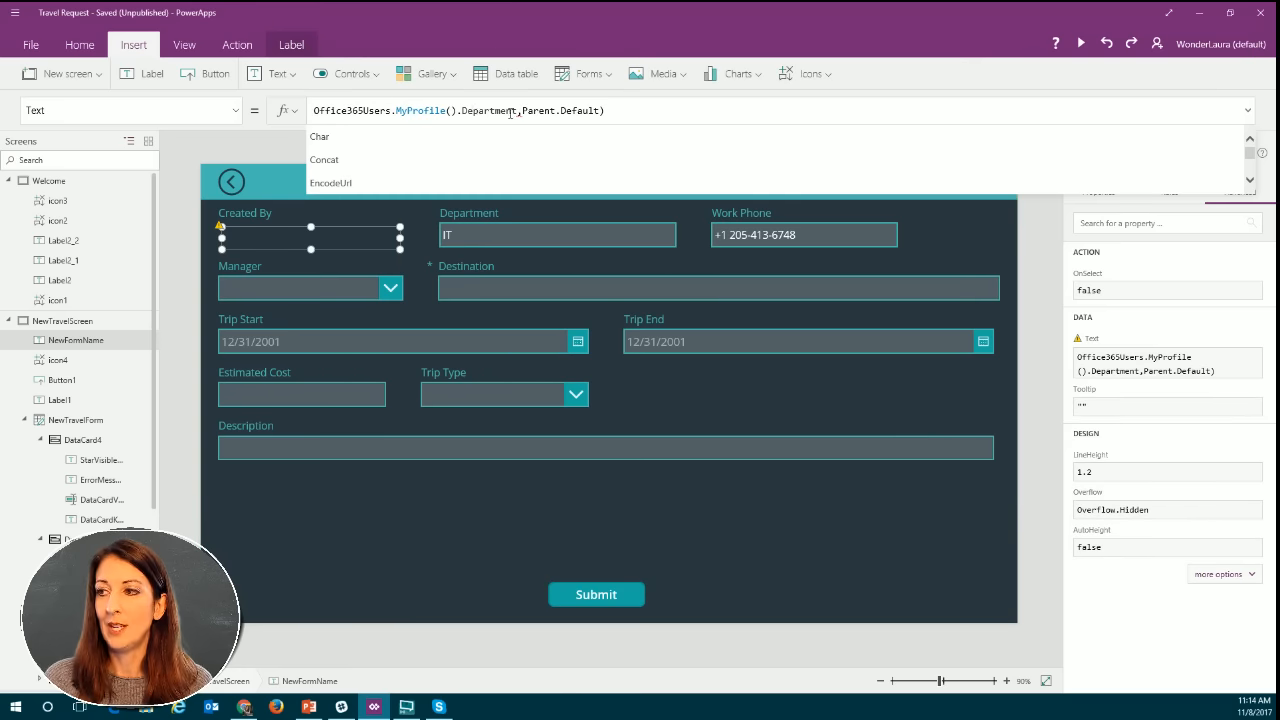
drag(515, 111, 606, 111)
key(BackSpace)
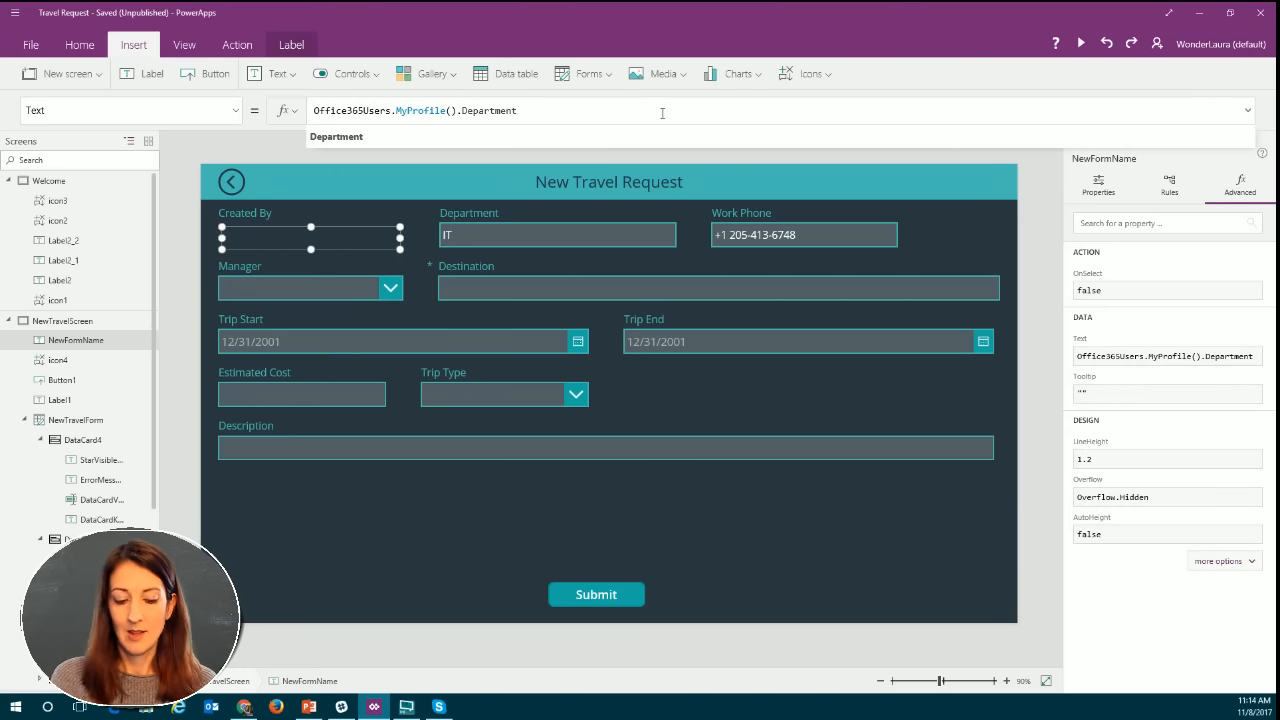
Replace the Department property with DisplayName in NewFormName's Text formula.
key(BackSpace)
key(BackSpace)
key(BackSpace)
key(BackSpace)
key(BackSpace)
key(BackSpace)
key(BackSpace)
key(BackSpace)
key(BackSpace)
key(BackSpace)
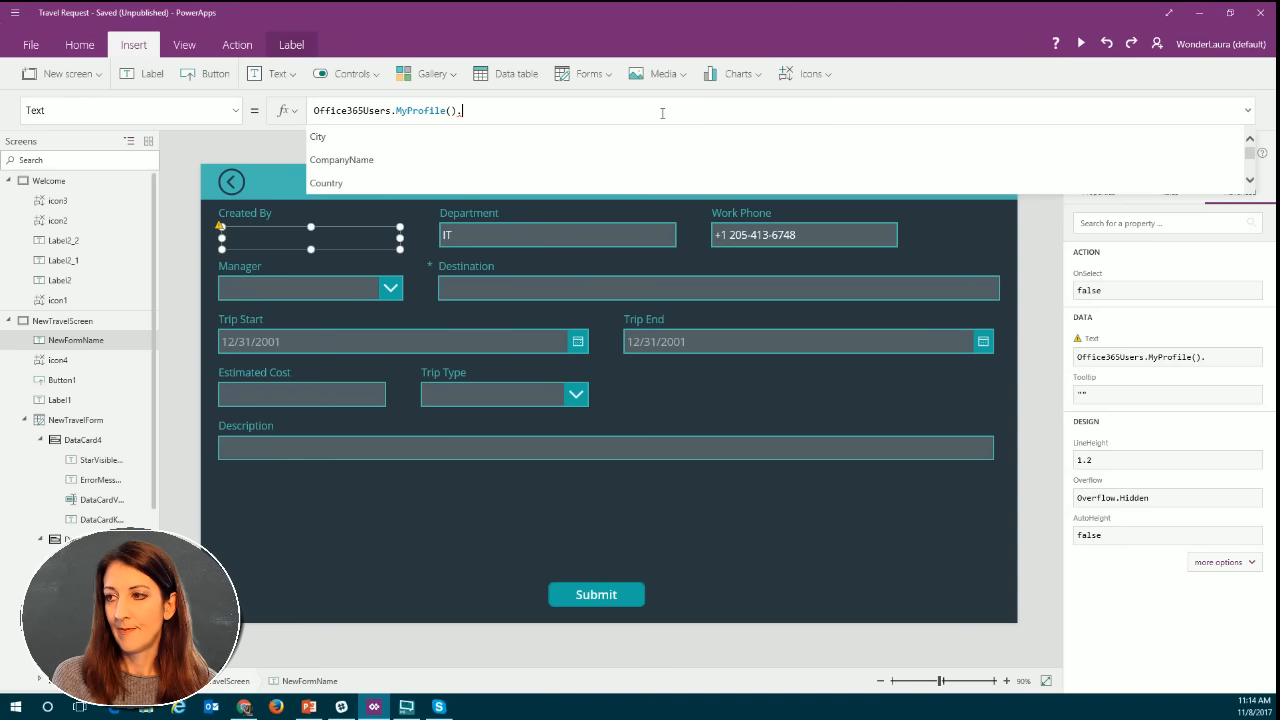
key(BackSpace)
text(.d)
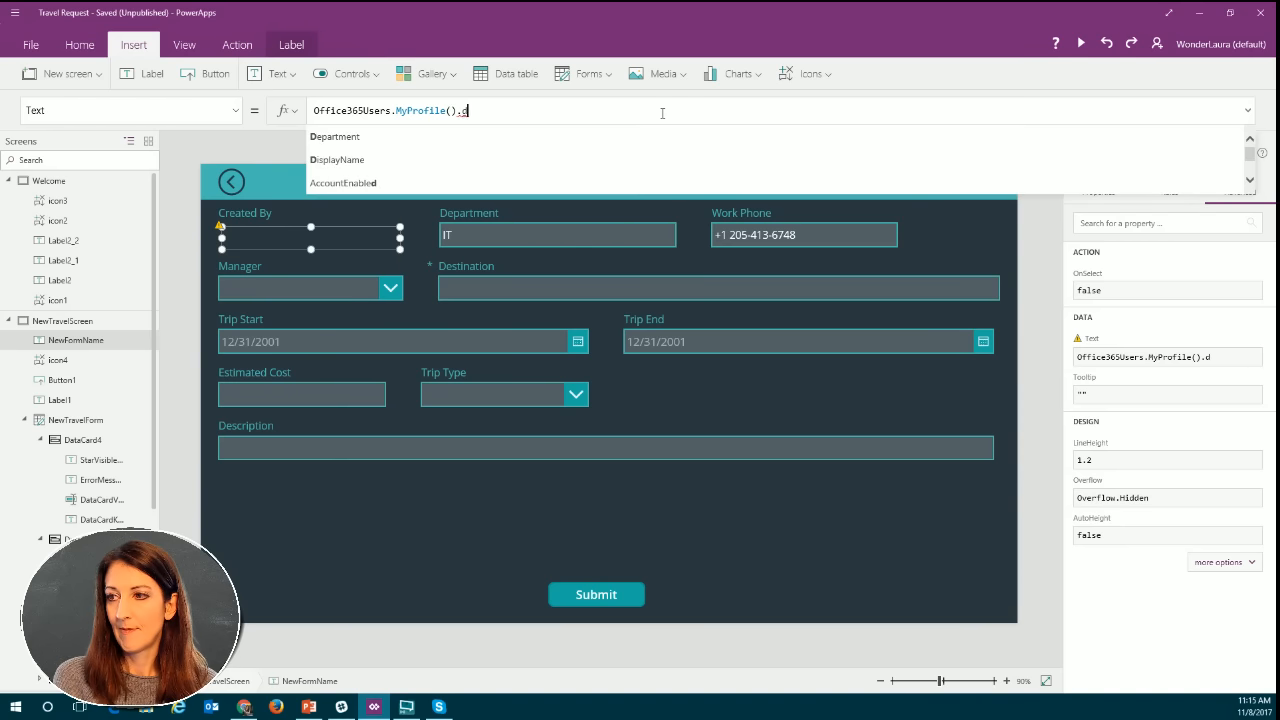
click(389, 167)
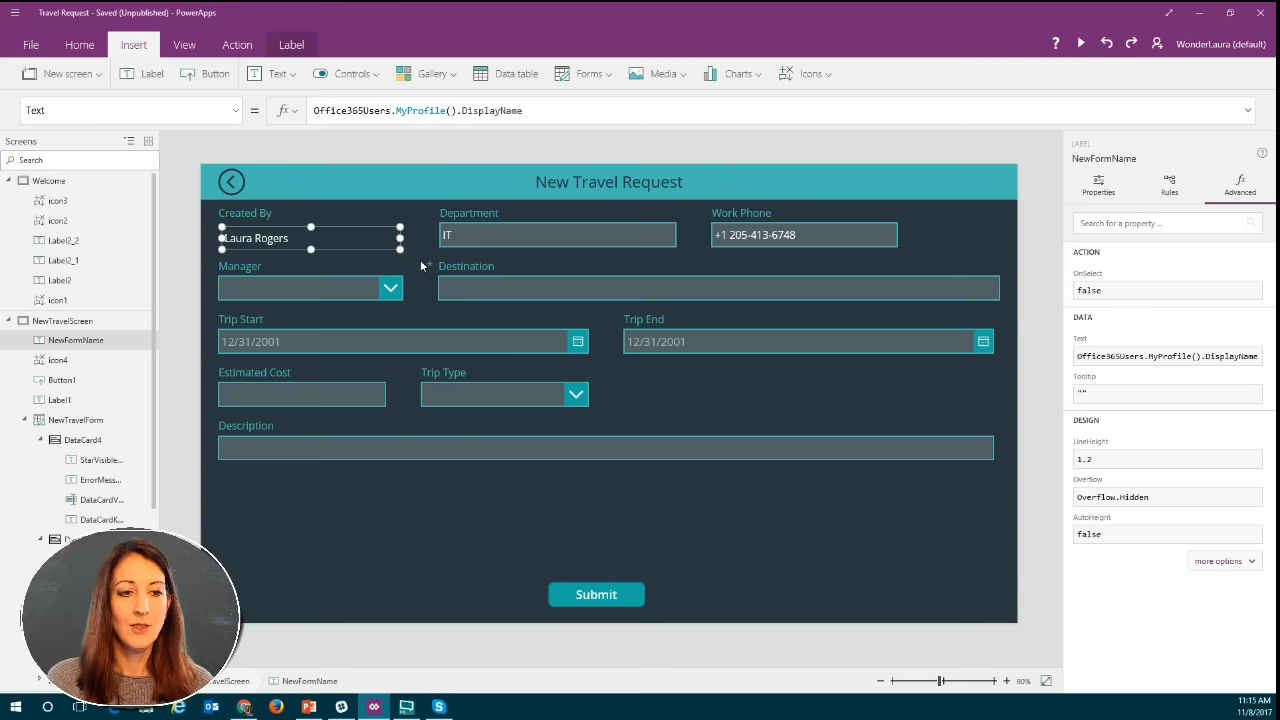
key(alt+Tab)
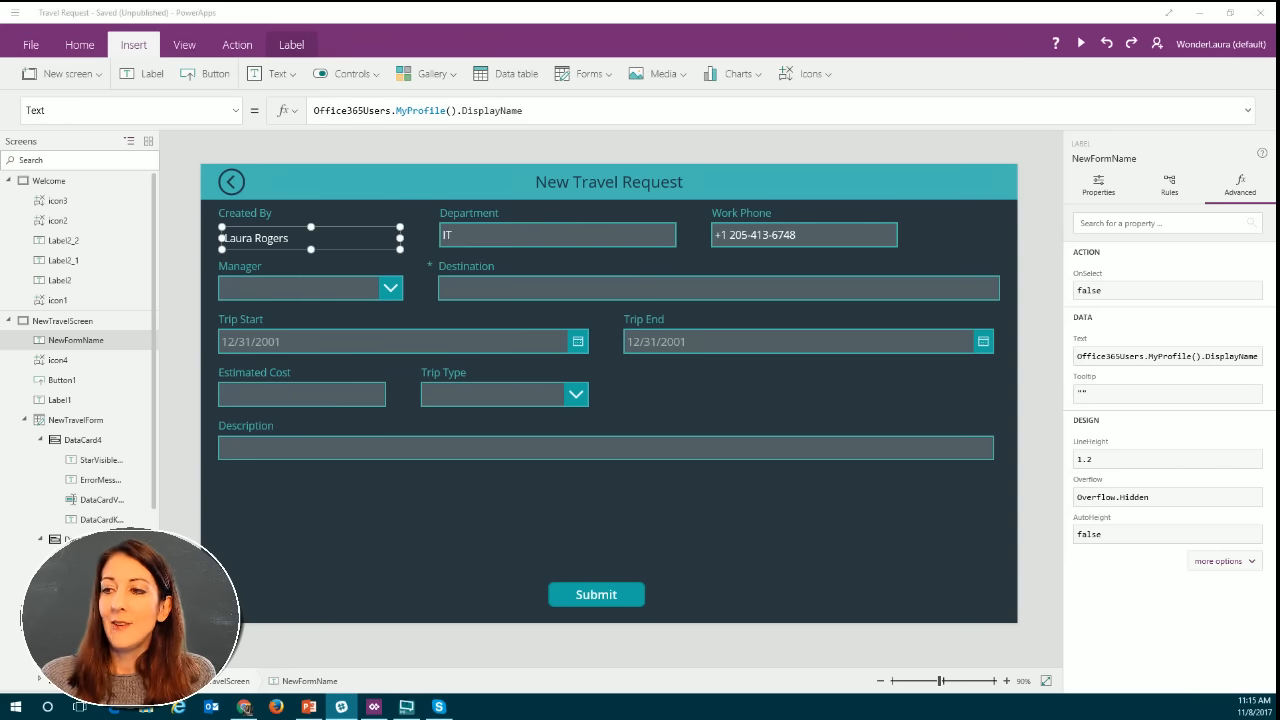
click(295, 227)
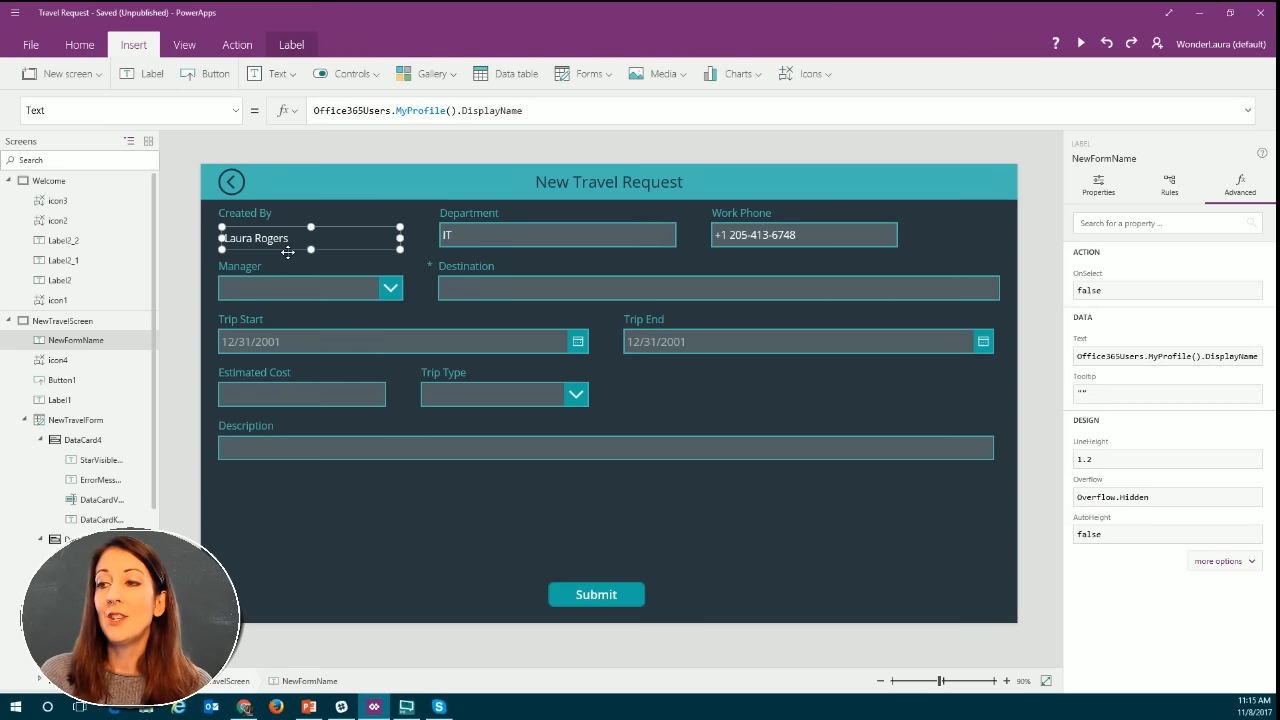
Bring up the Visible property formula of the NewFormName label.
click(236, 111)
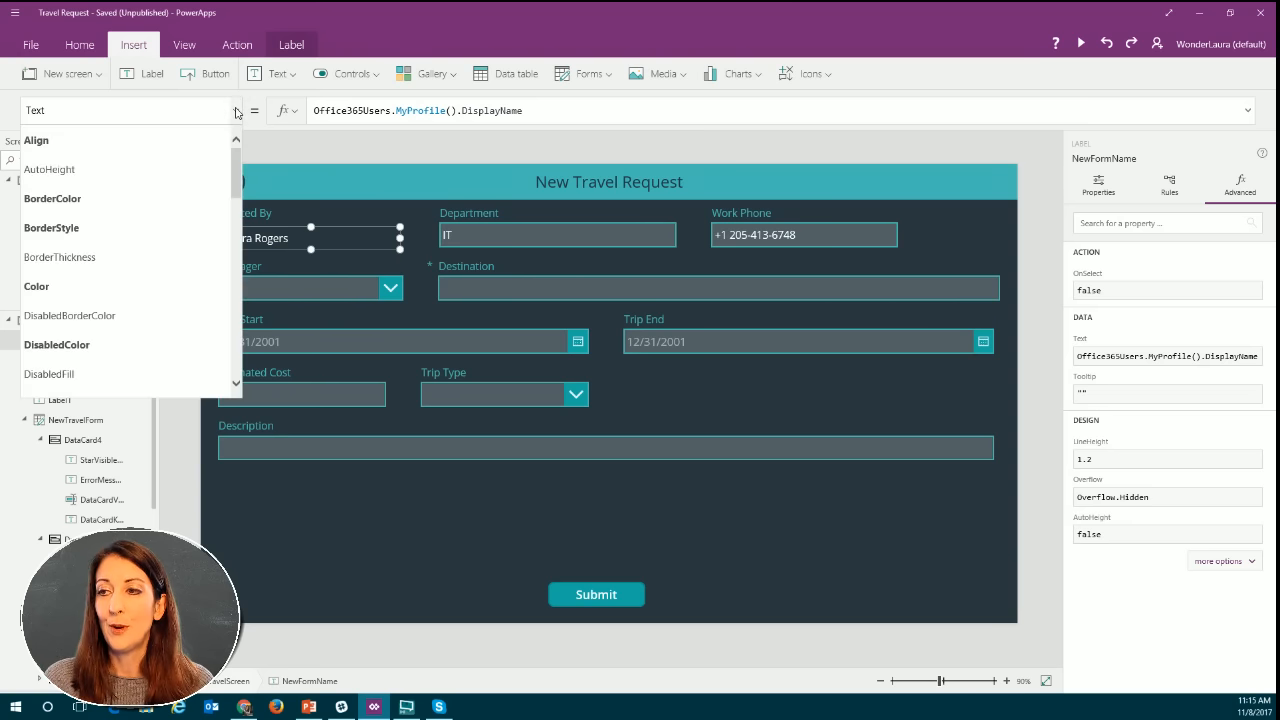
scroll(241, 192, down, 5)
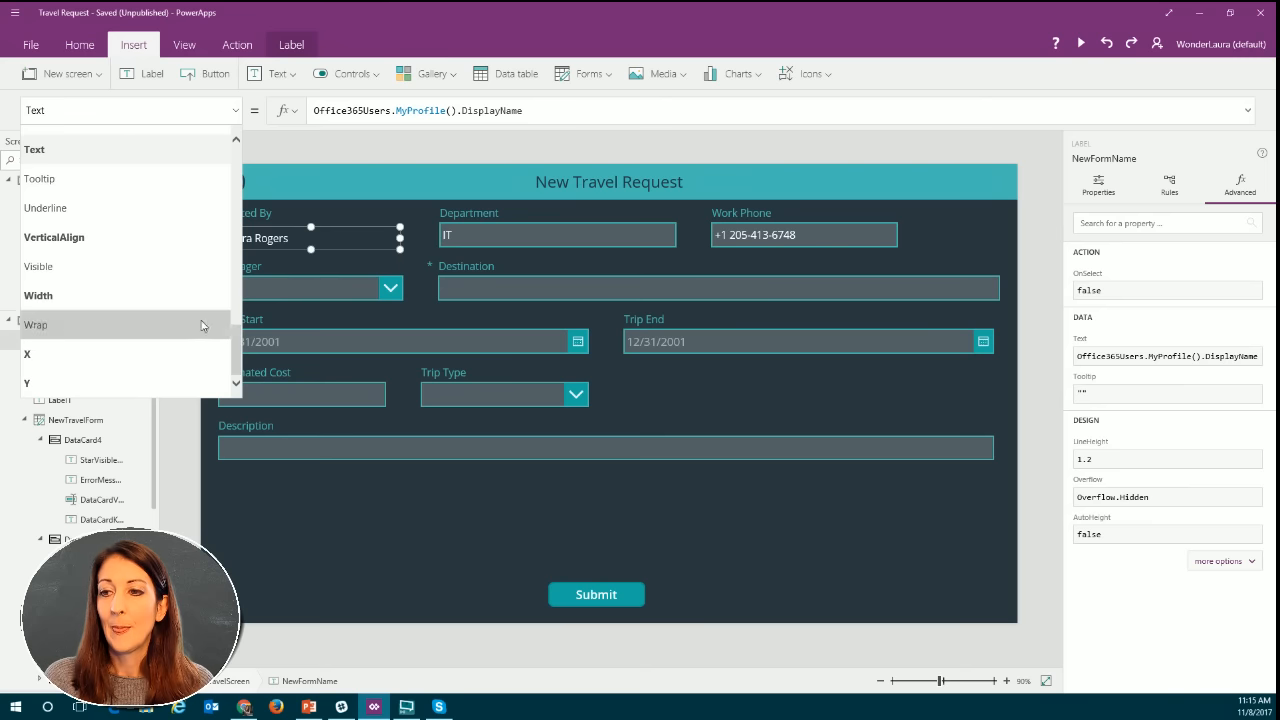
click(88, 267)
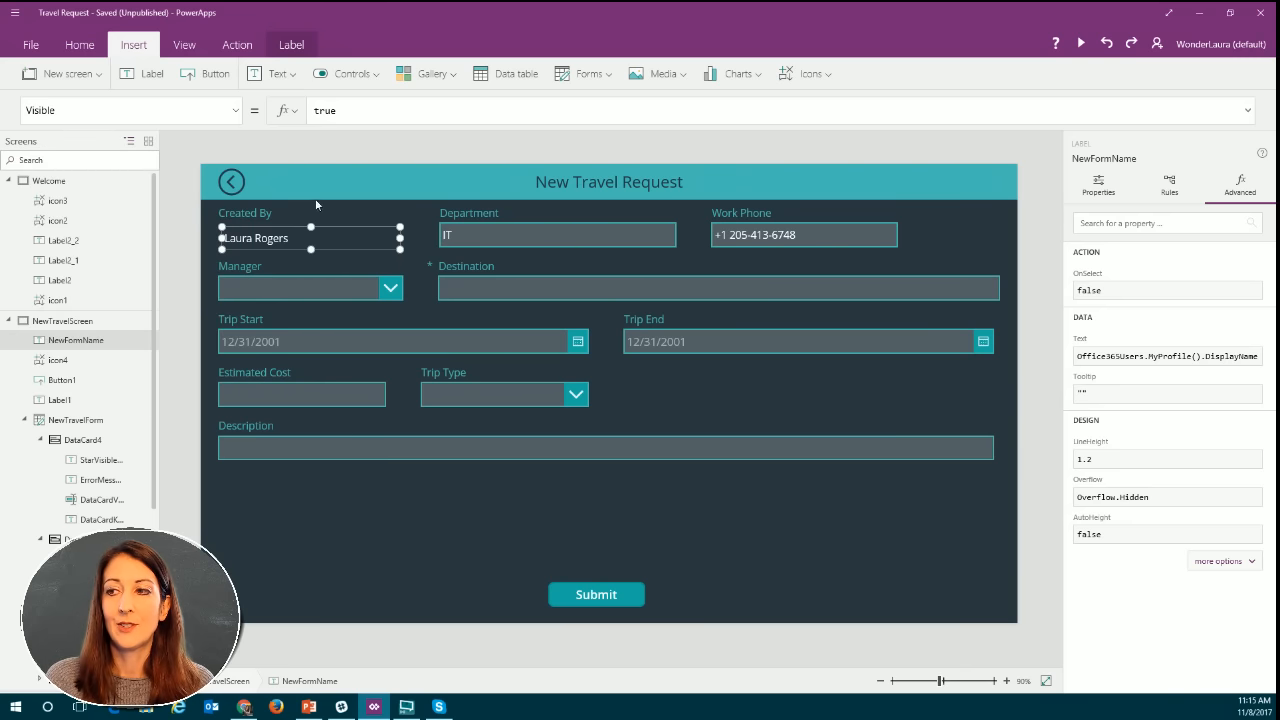
double_click(362, 110)
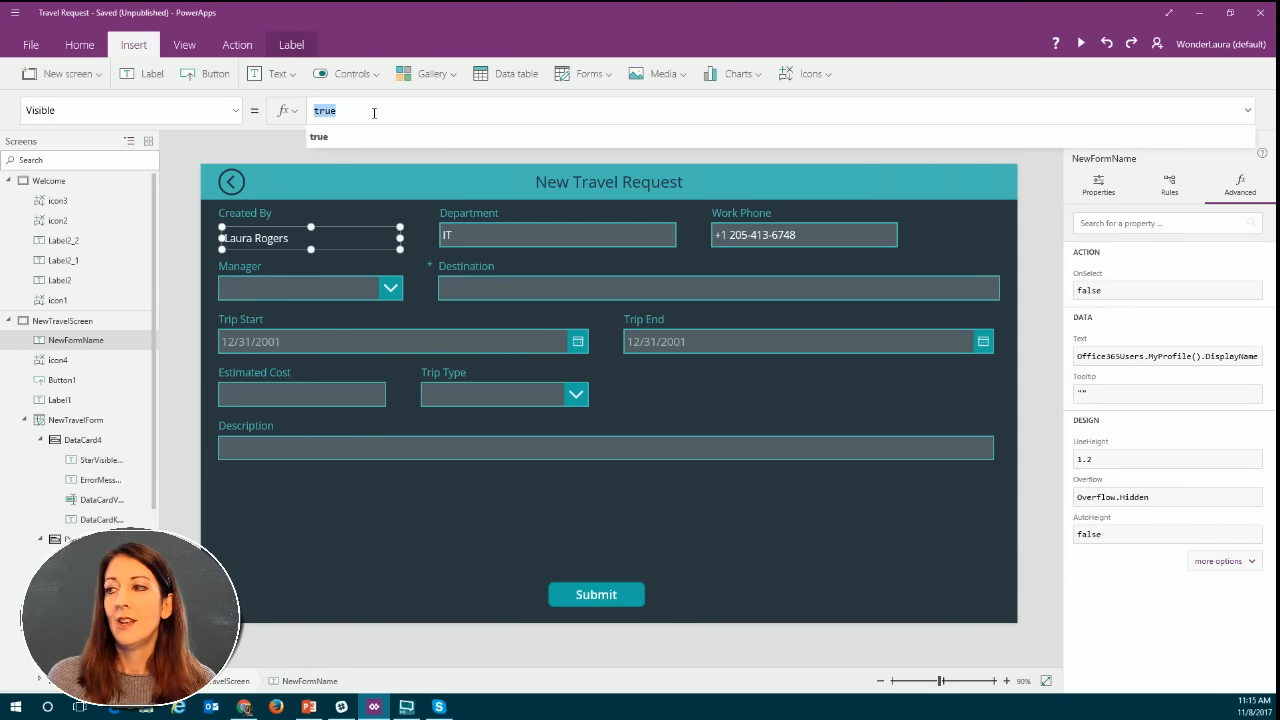
click(257, 156)
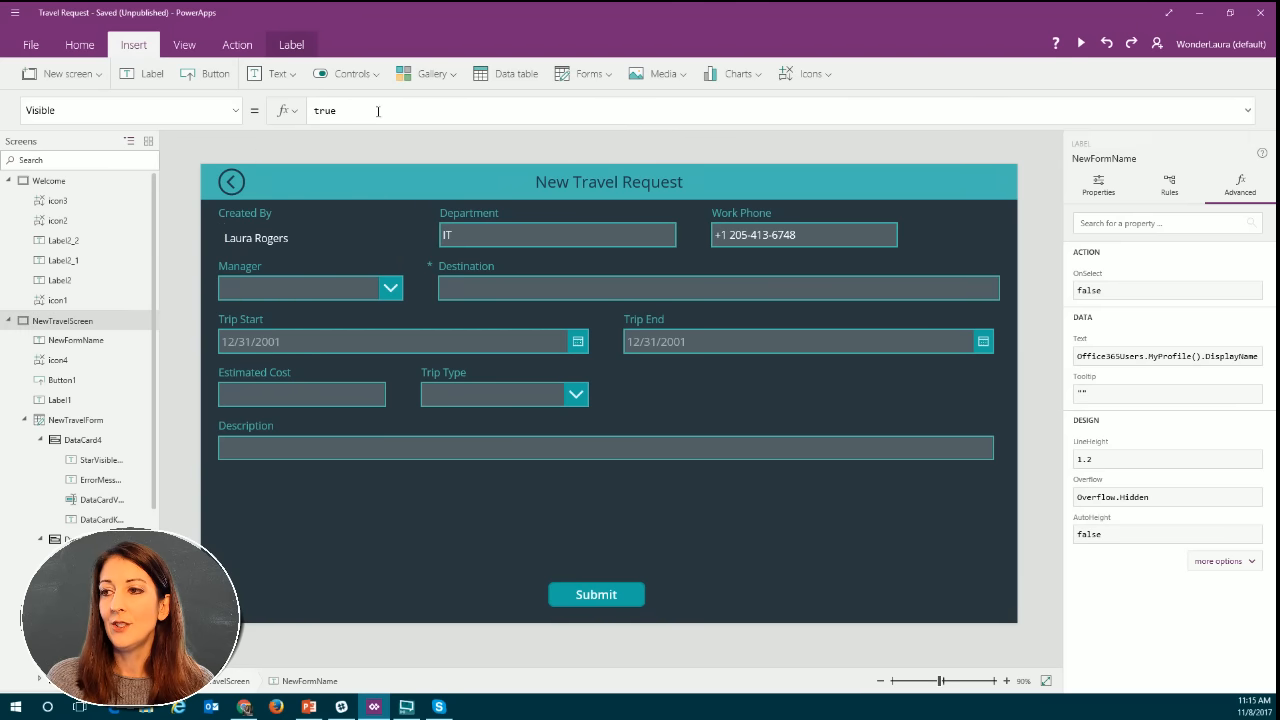
Create a new rule for the NewFormName label and add a custom condition to it.
click(277, 243)
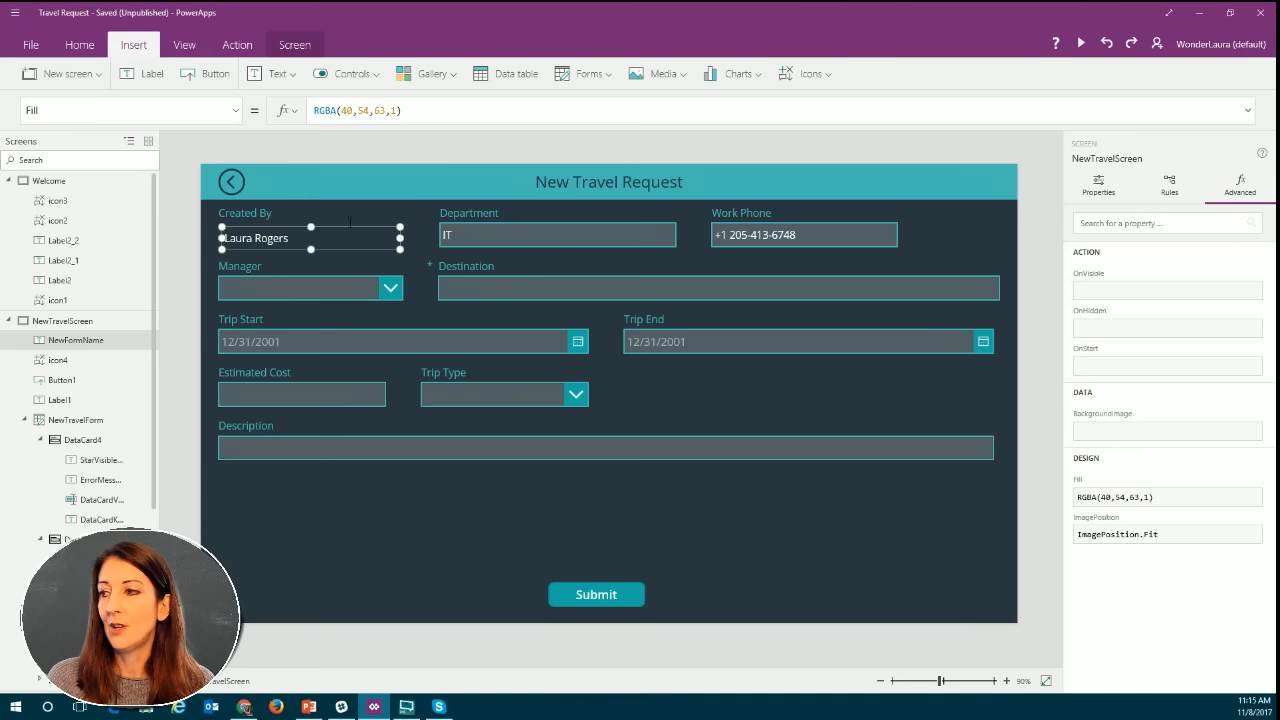
click(1169, 190)
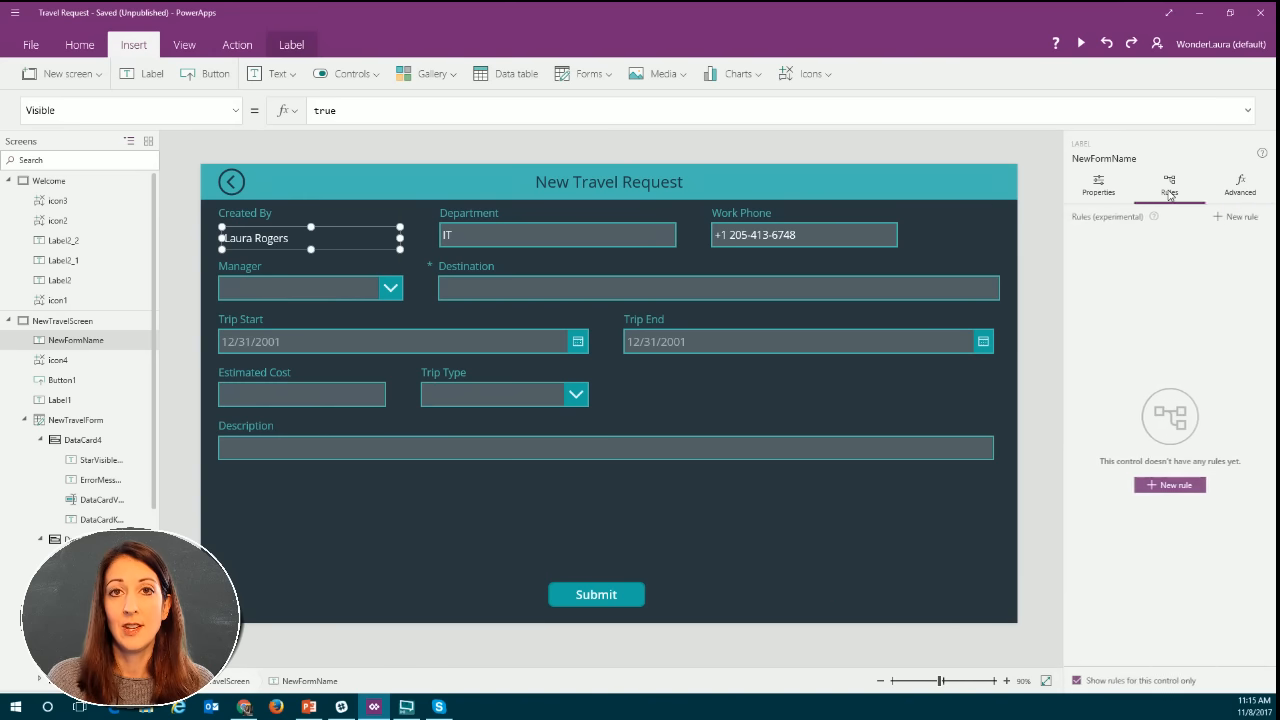
click(1166, 486)
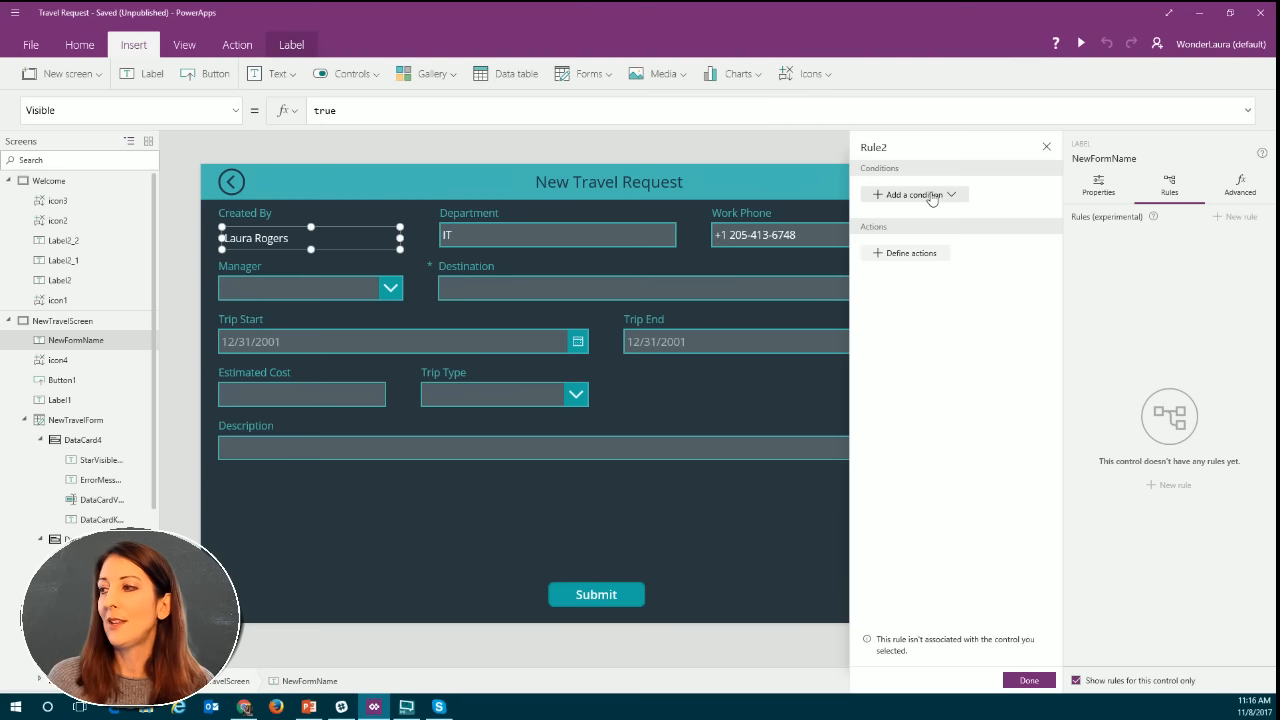
click(931, 196)
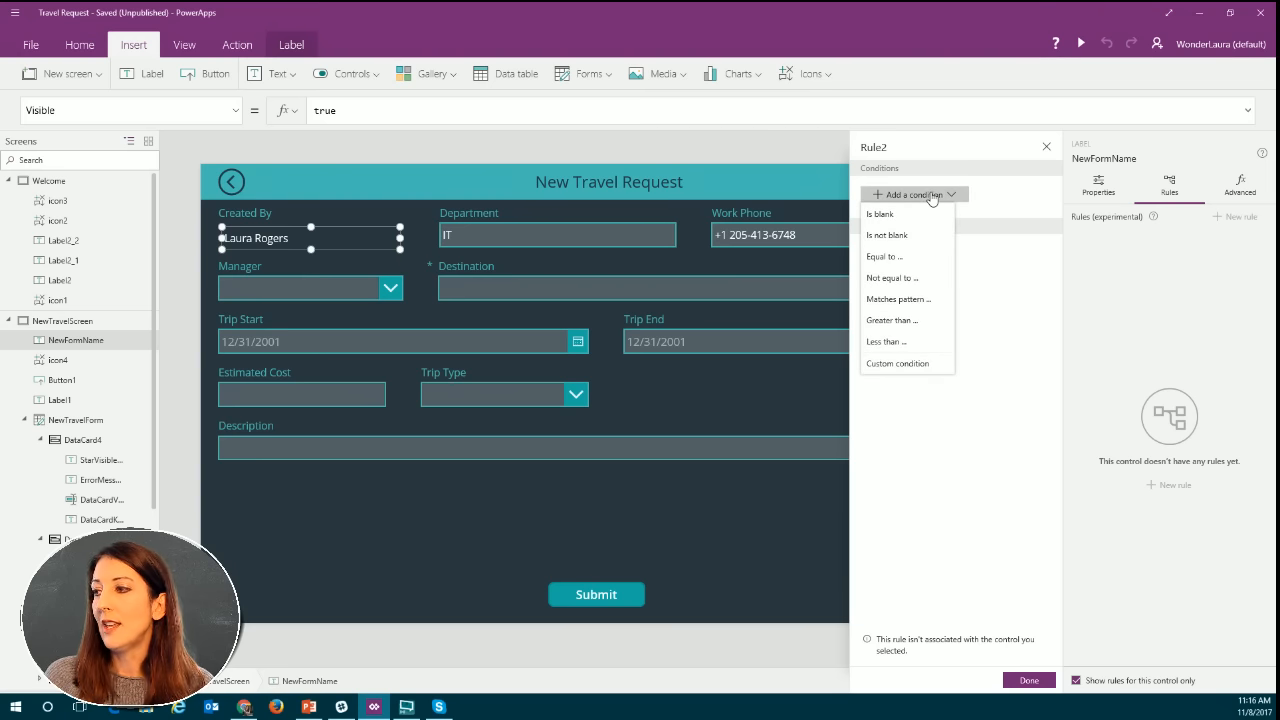
click(898, 366)
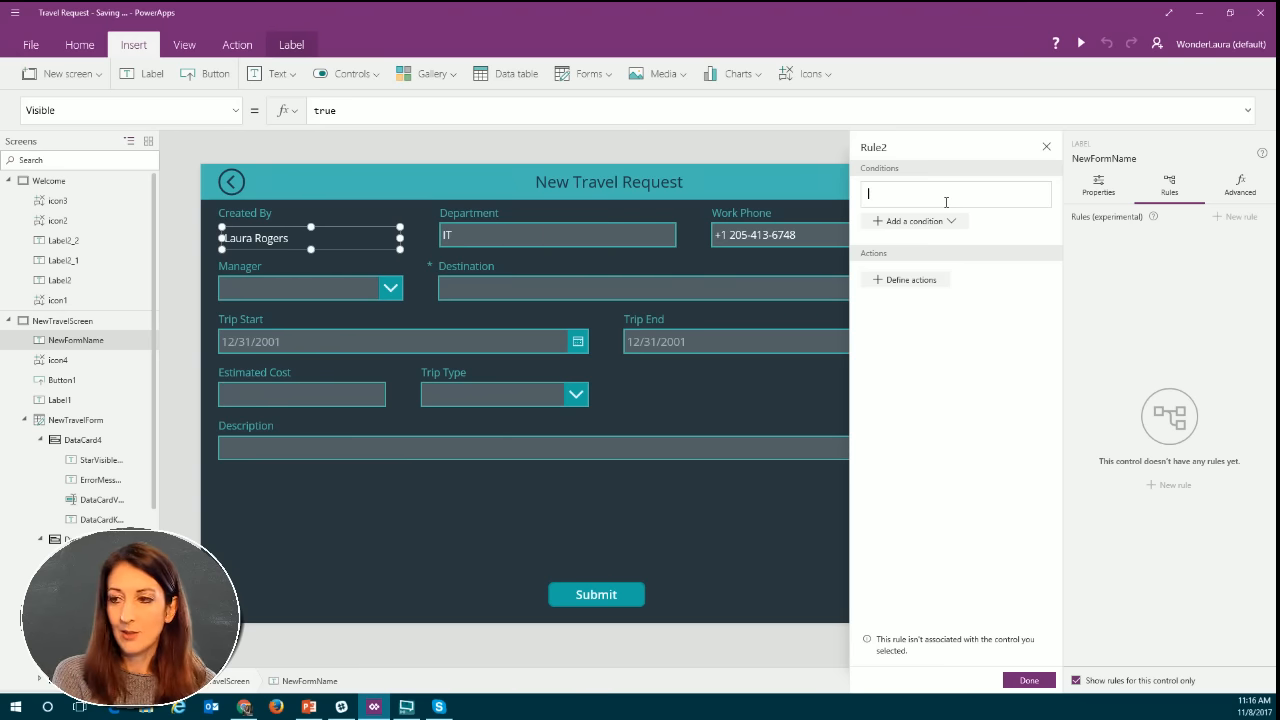
Enter NewTravelForm.Mode=New as the rule's custom condition.
text(t)
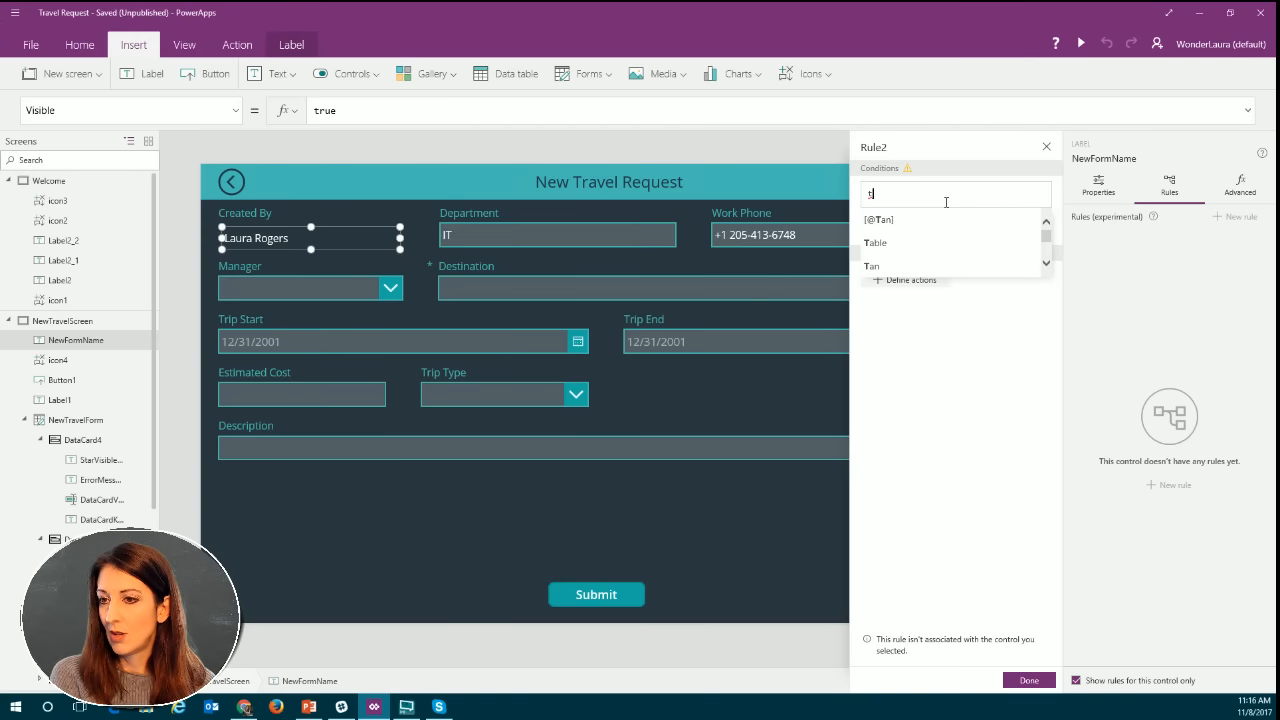
key(BackSpace)
text(new)
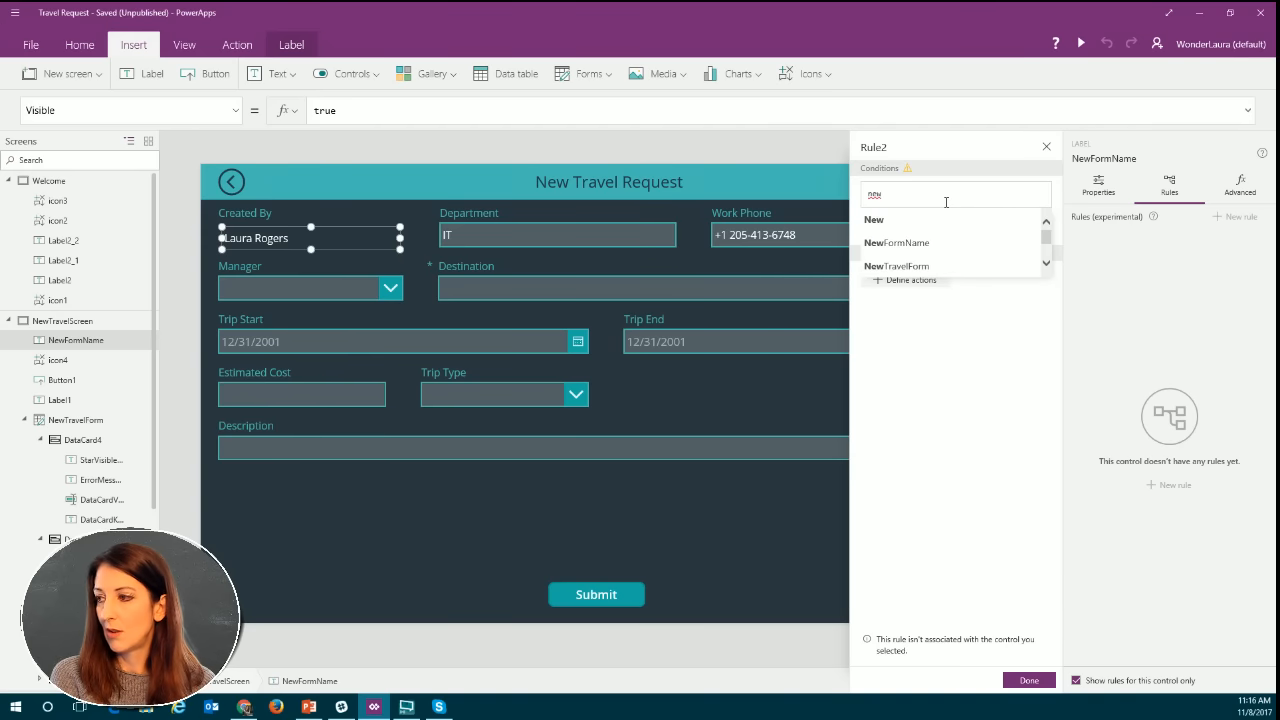
click(929, 266)
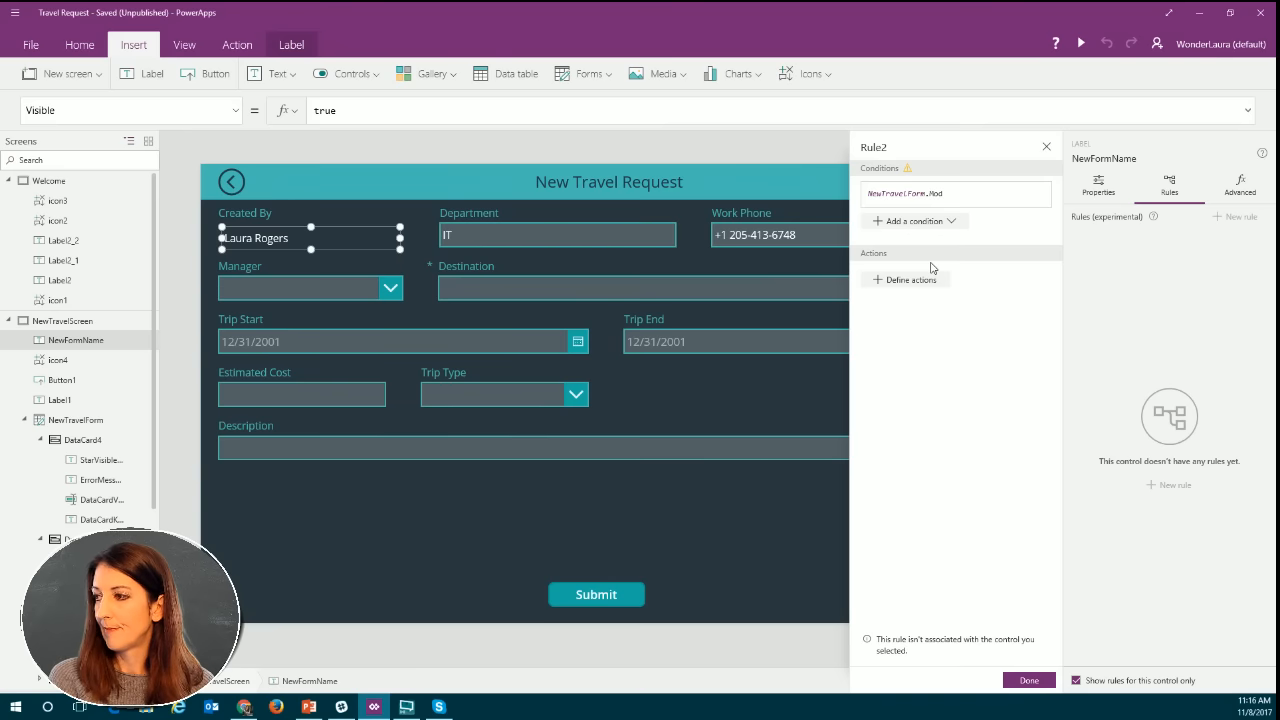
text(ew)
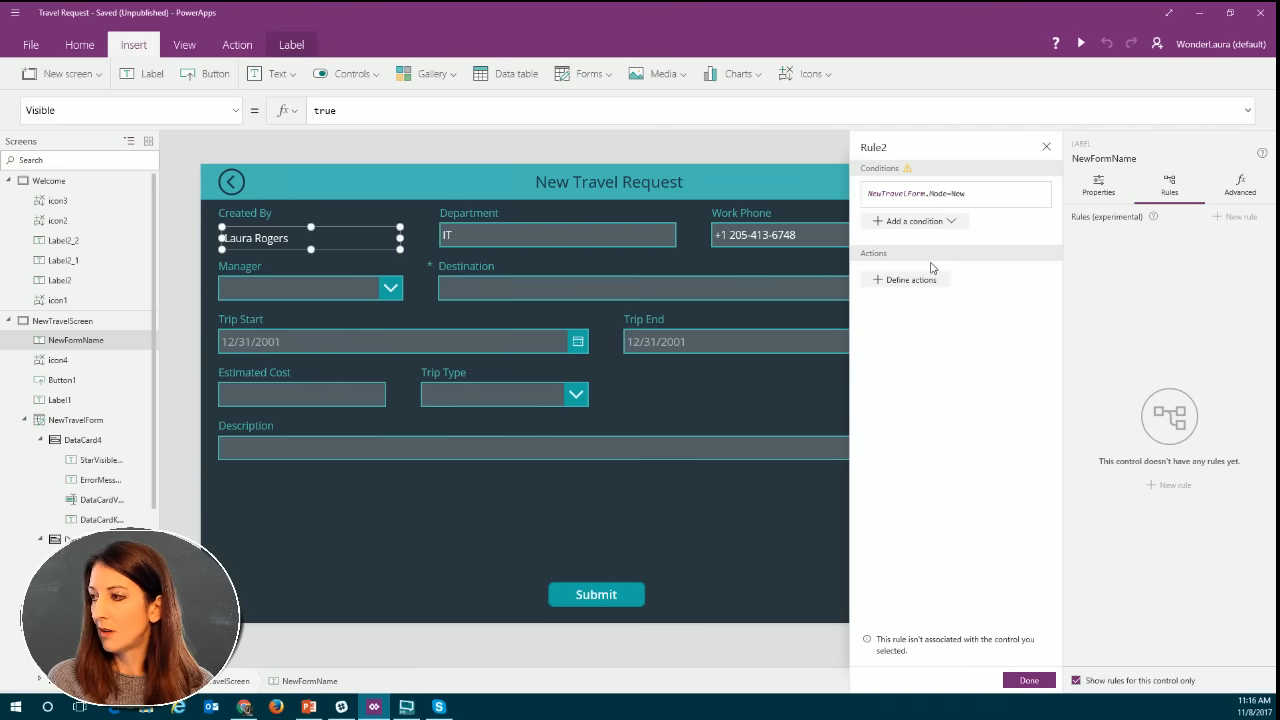
Define a rule action that sets NewFormName's Visible property to true.
click(913, 281)
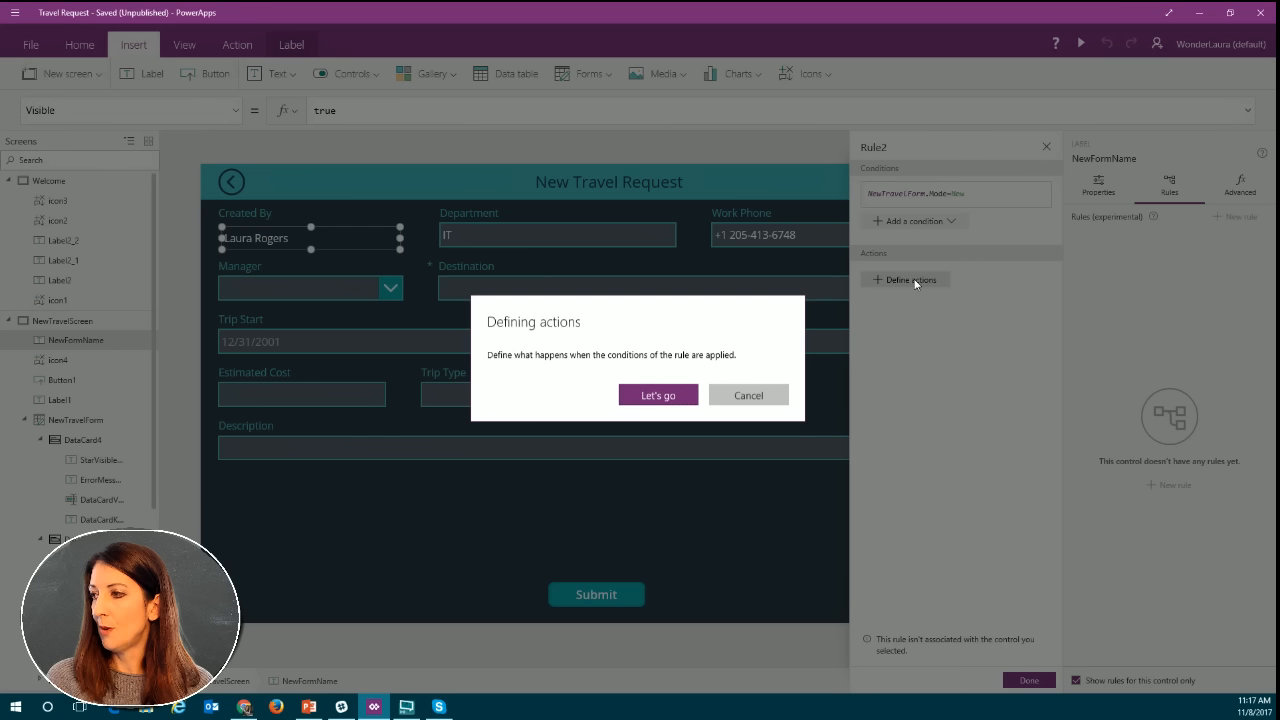
click(658, 396)
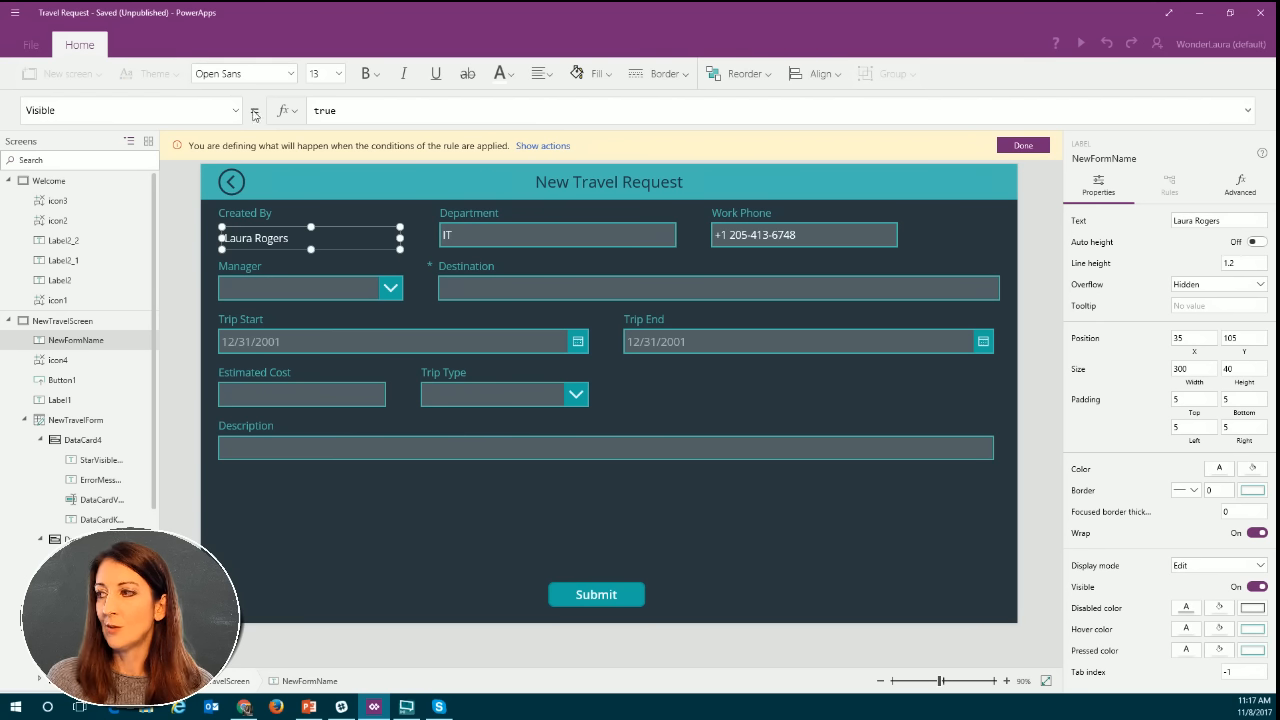
click(346, 111)
drag(372, 113, 302, 111)
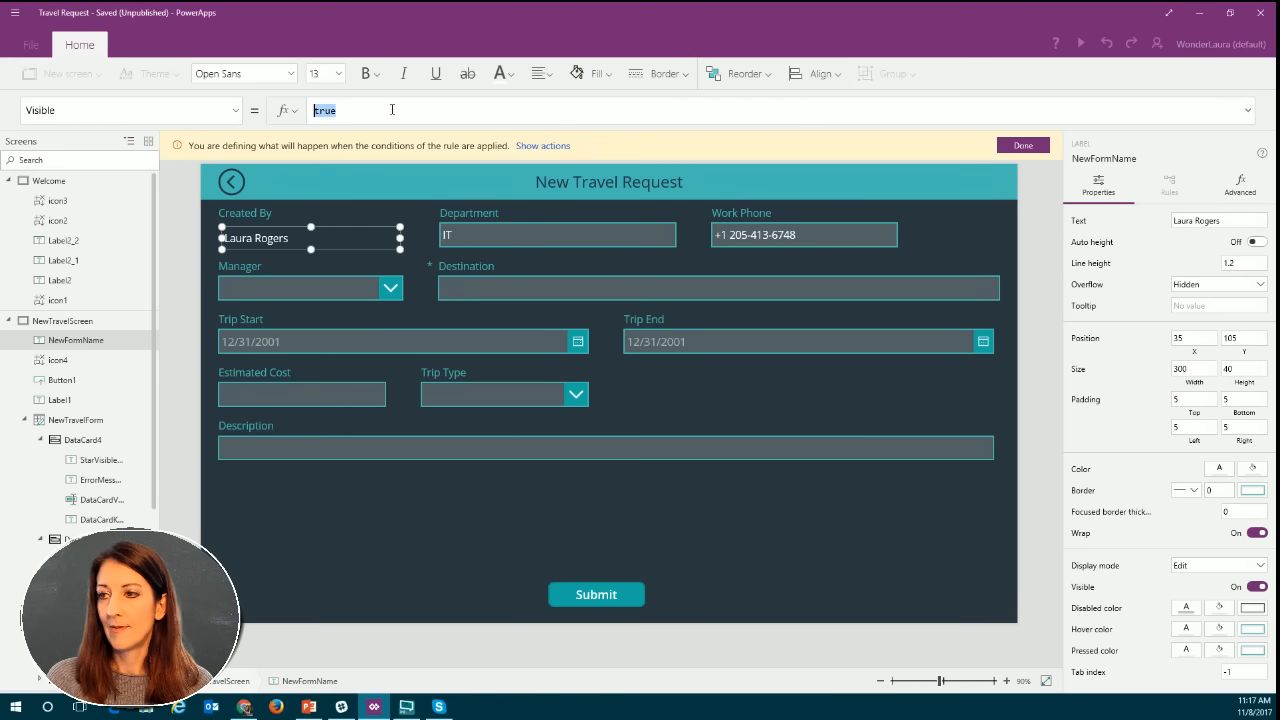
text(true)
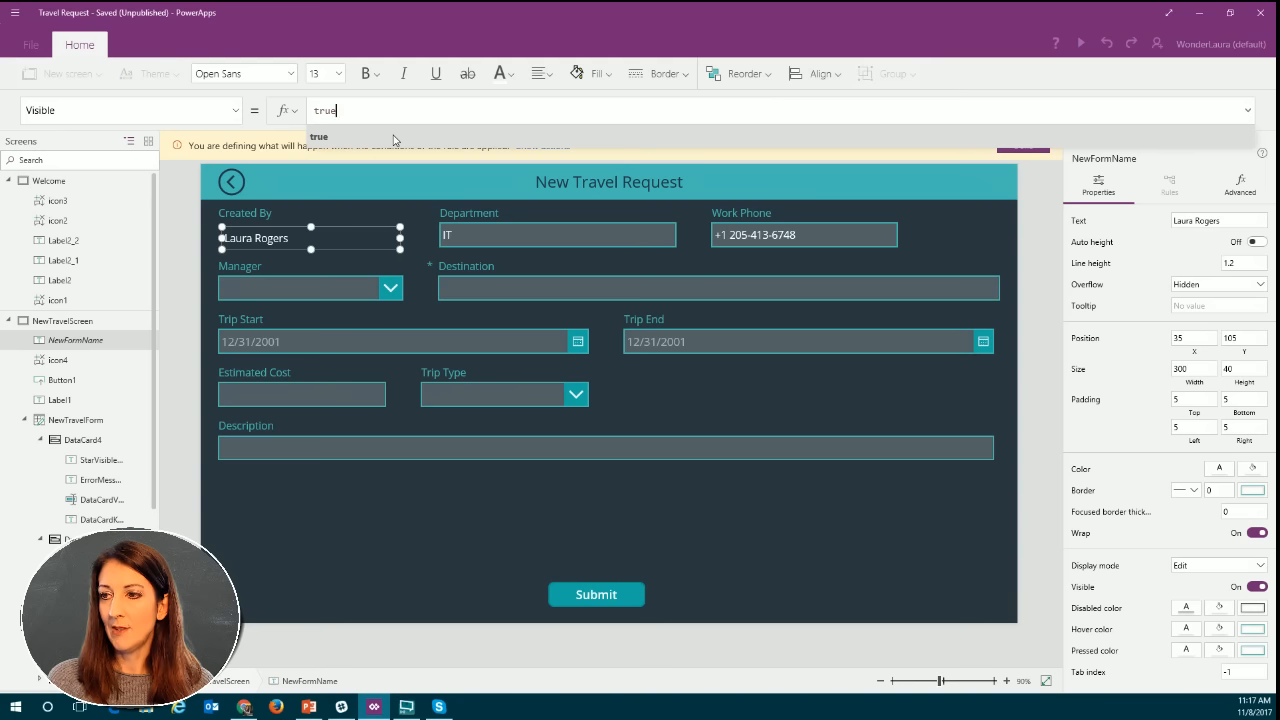
click(394, 136)
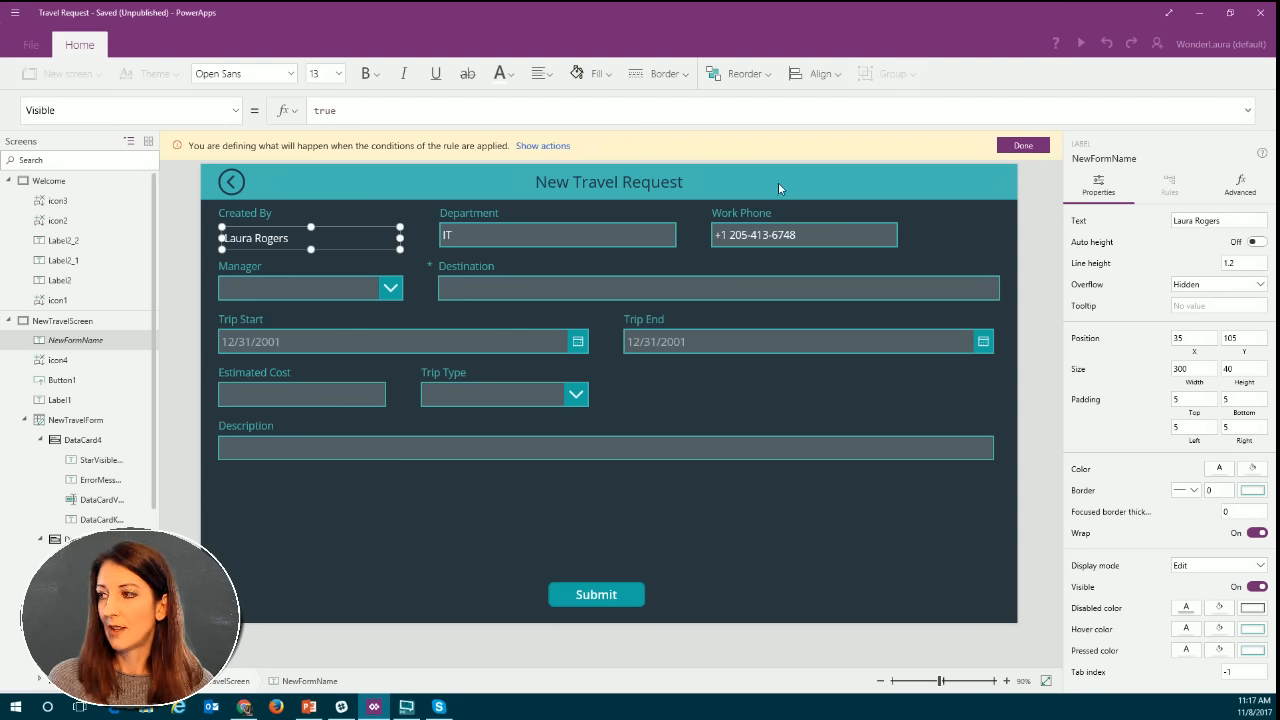
click(1032, 148)
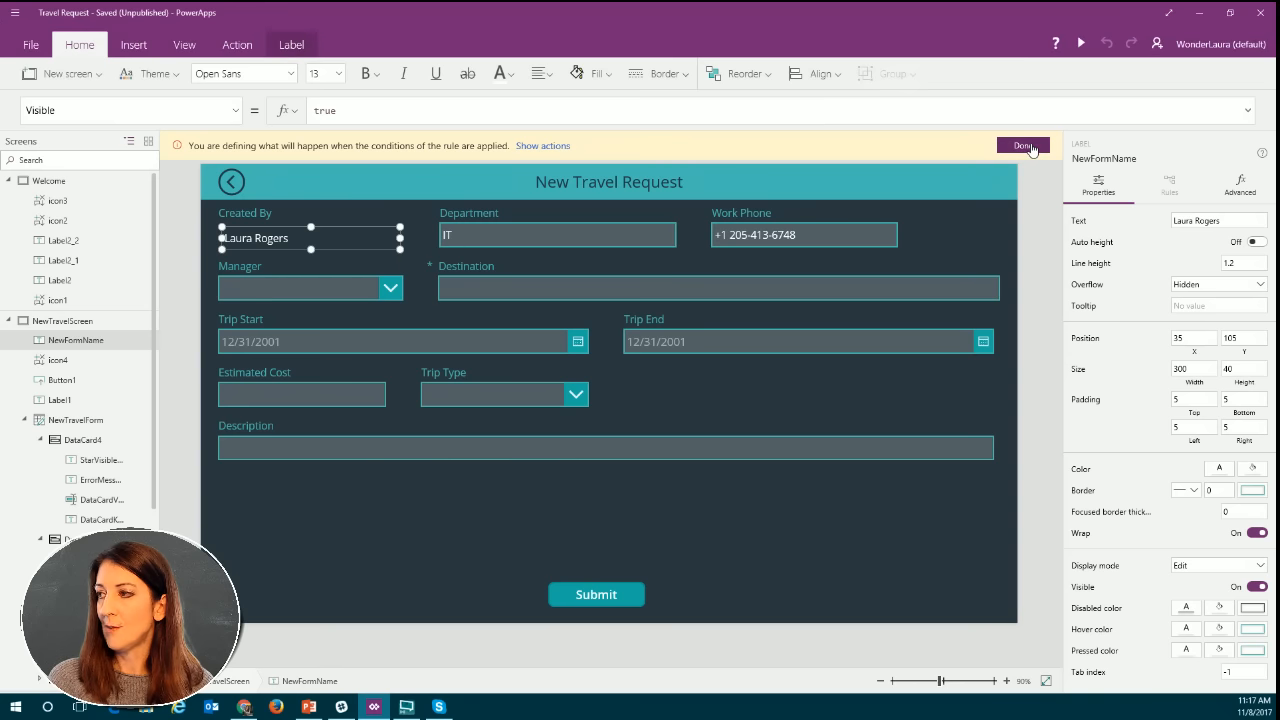
click(1032, 148)
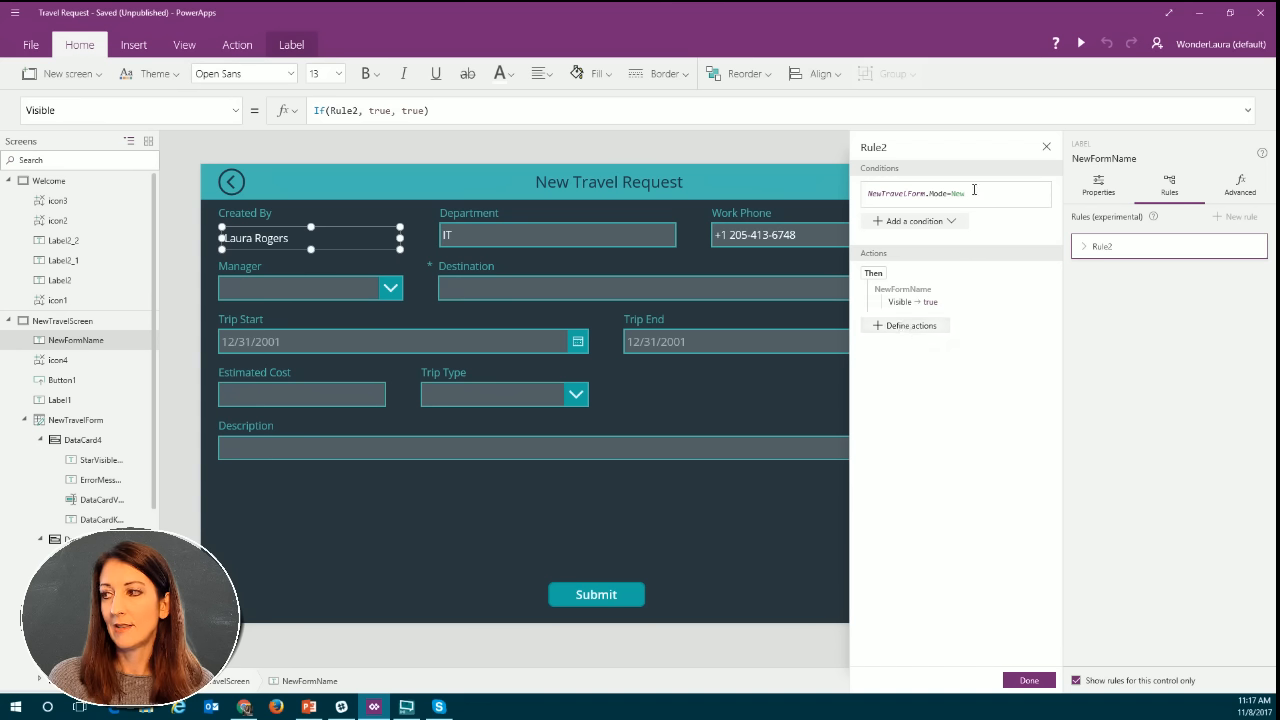
click(921, 329)
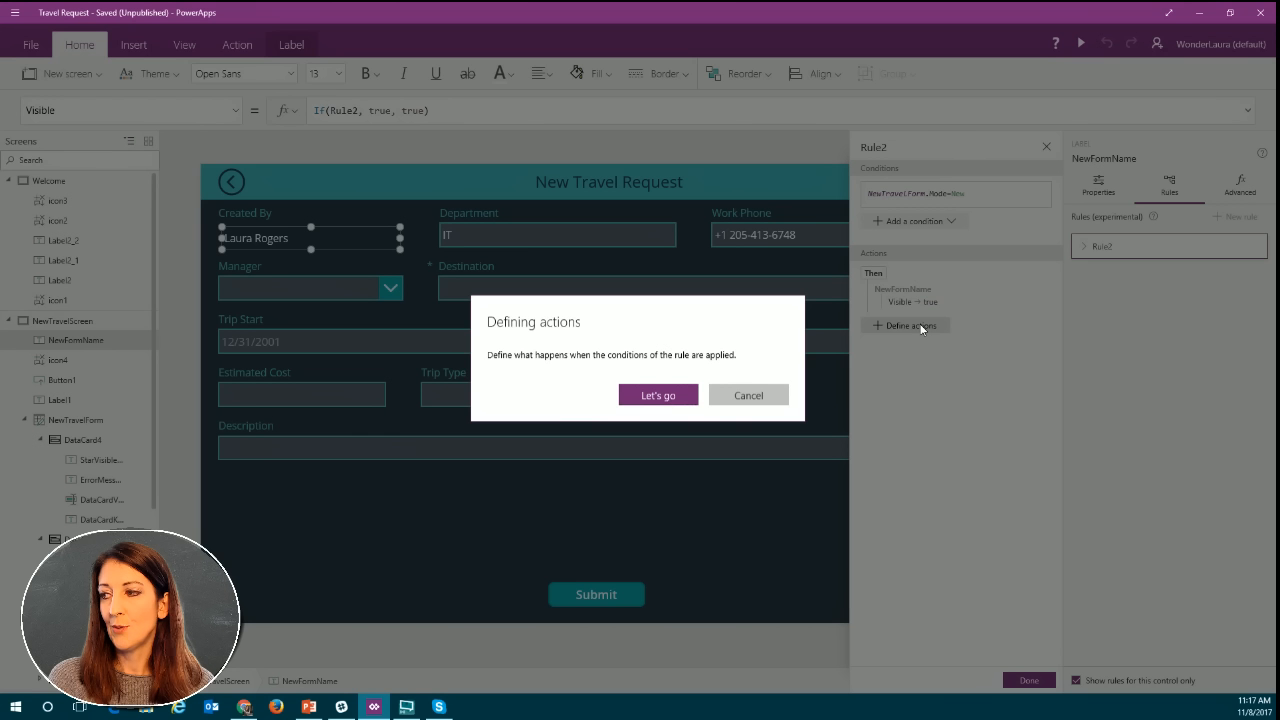
click(741, 397)
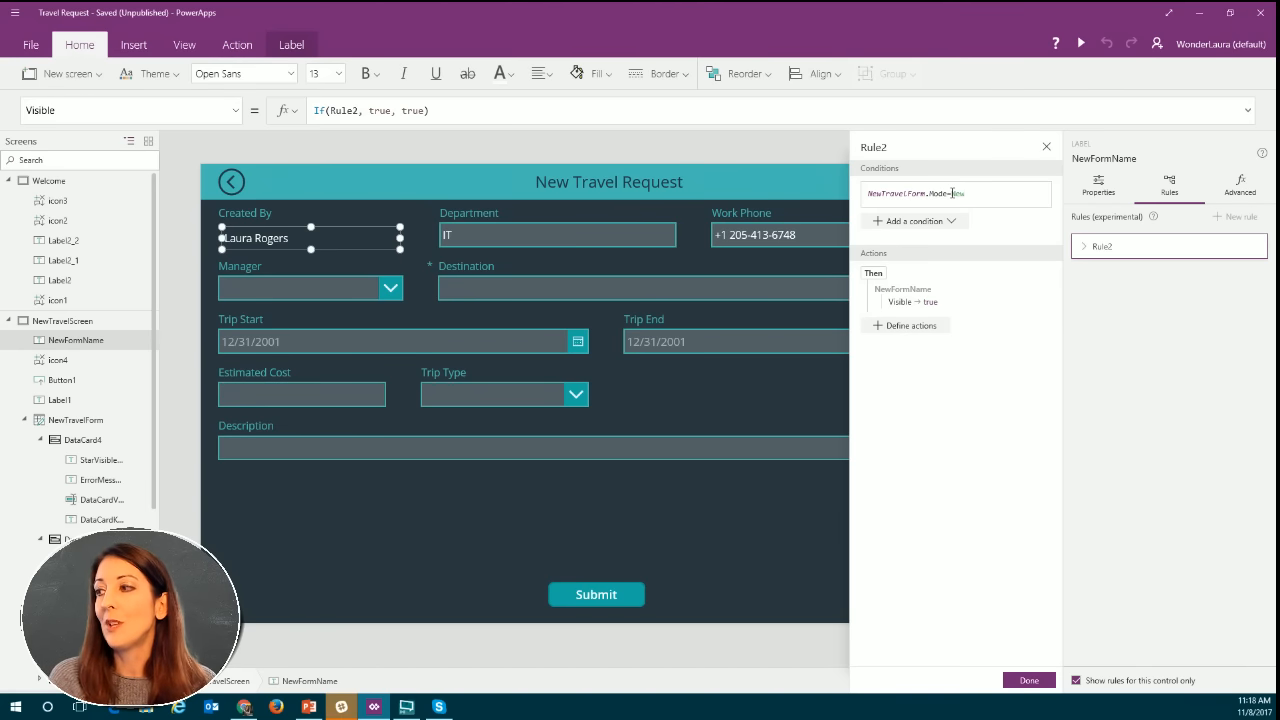
Change the rule's condition to NewTravelForm.Mode=Edit and delete its existing Visible action.
double_click(958, 193)
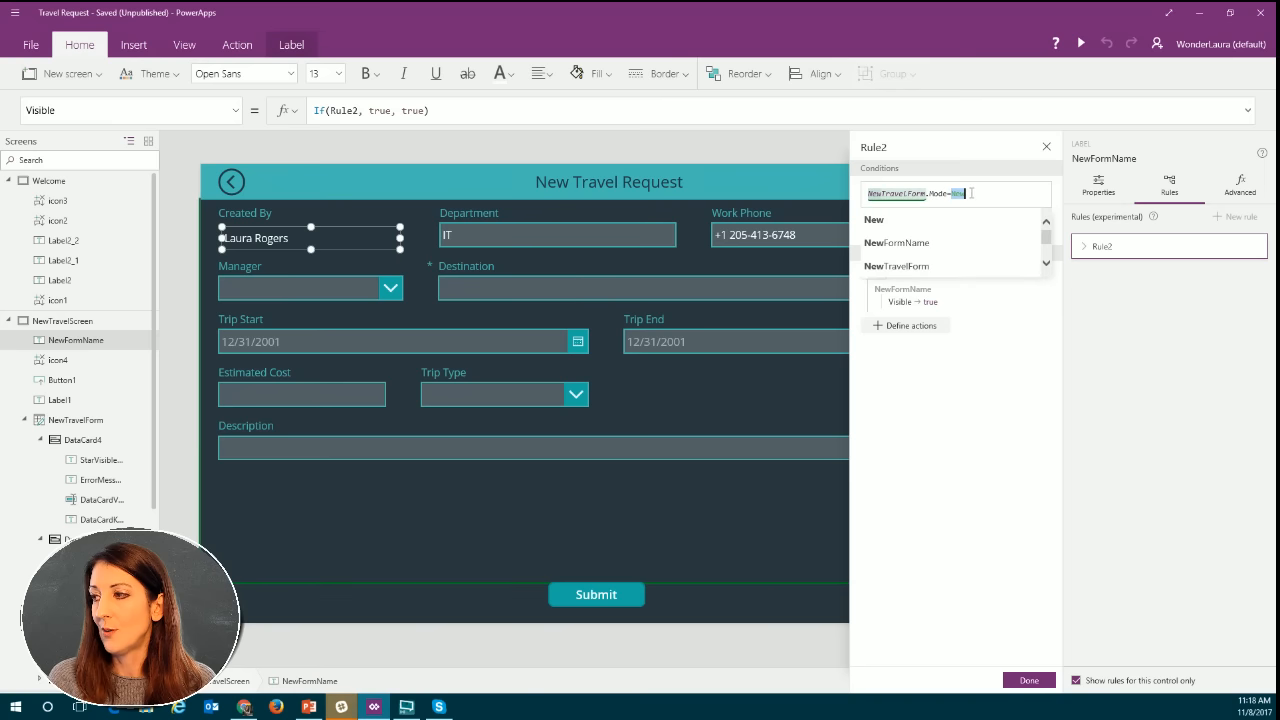
text(Edit)
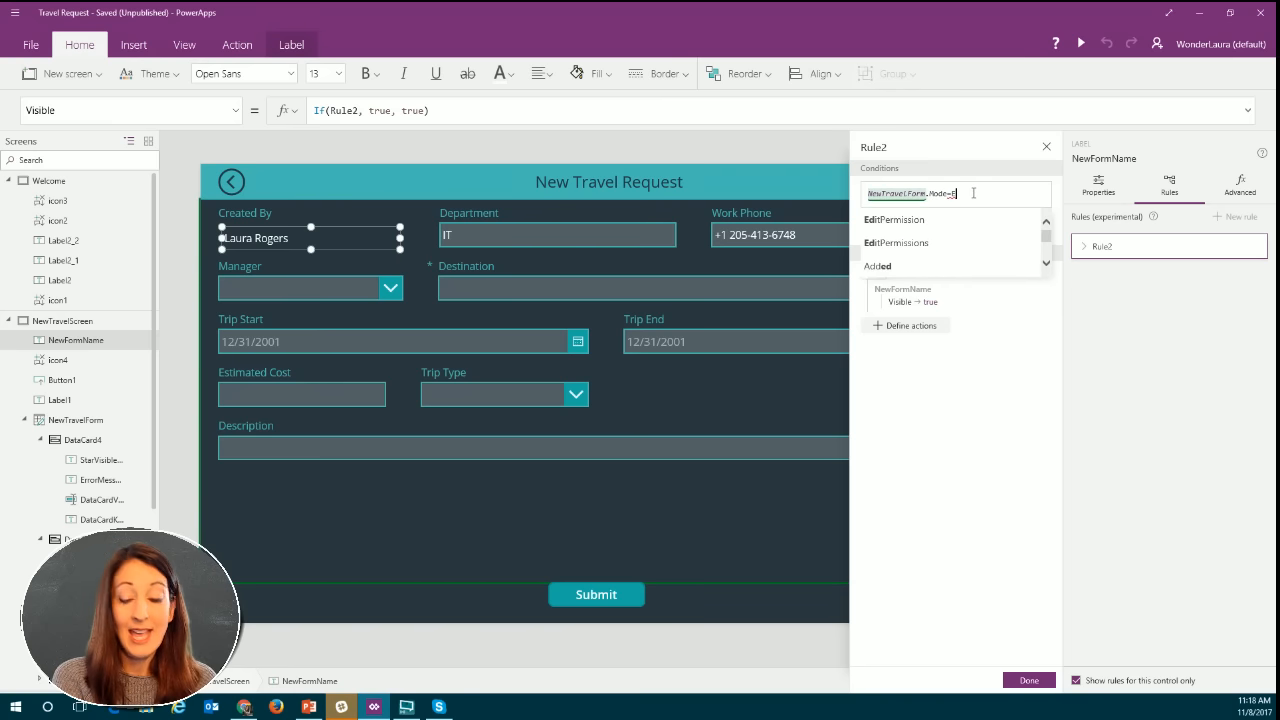
click(929, 303)
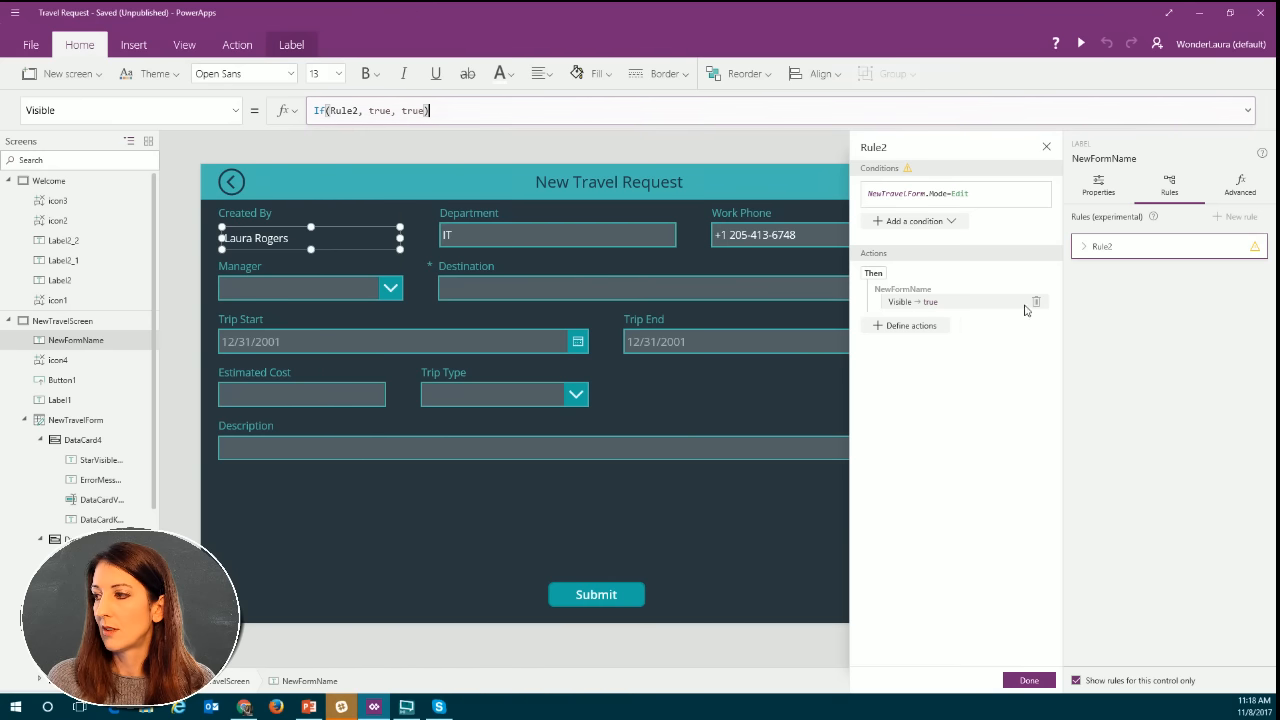
click(1034, 303)
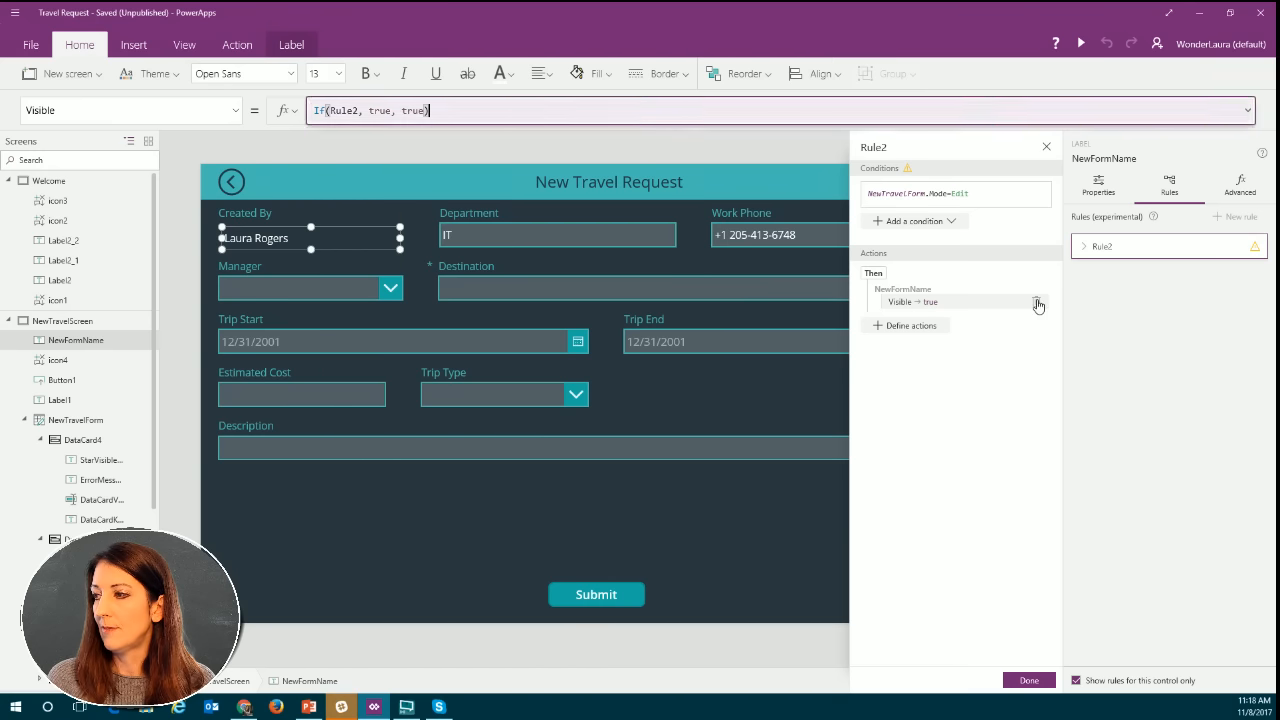
Define a rule action that sets NewFormName's Visible property to false.
click(910, 280)
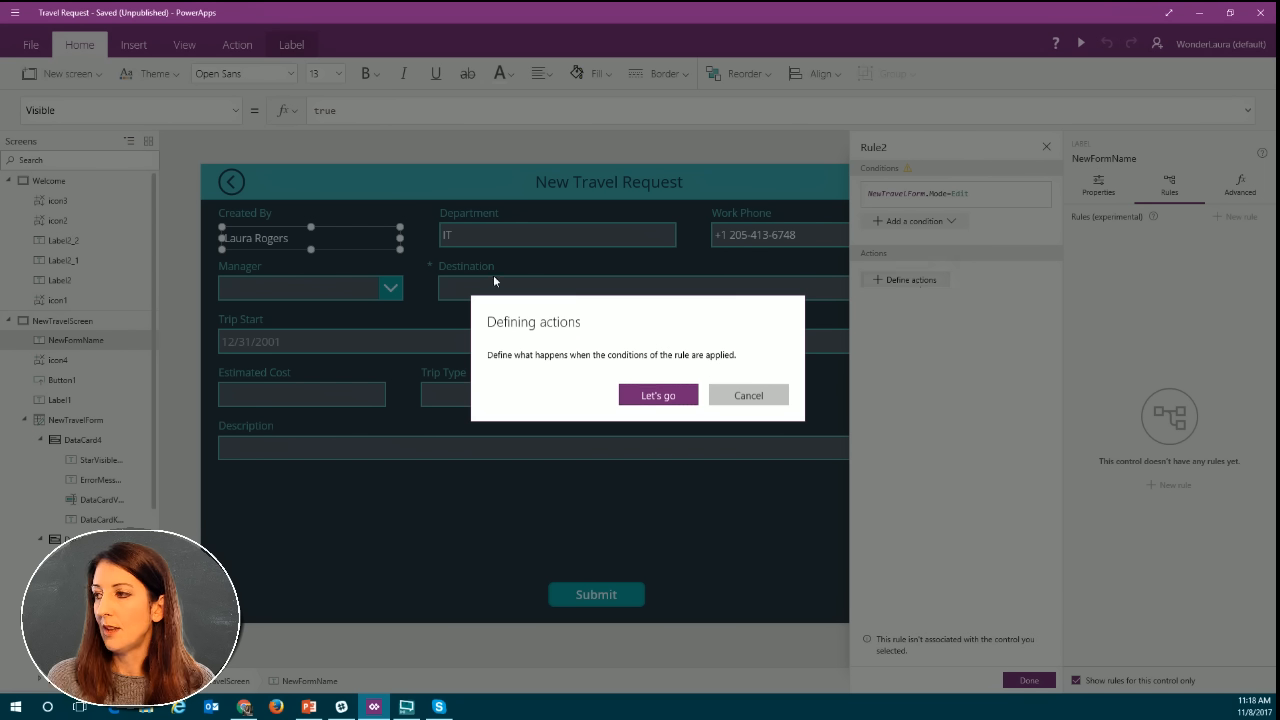
click(656, 396)
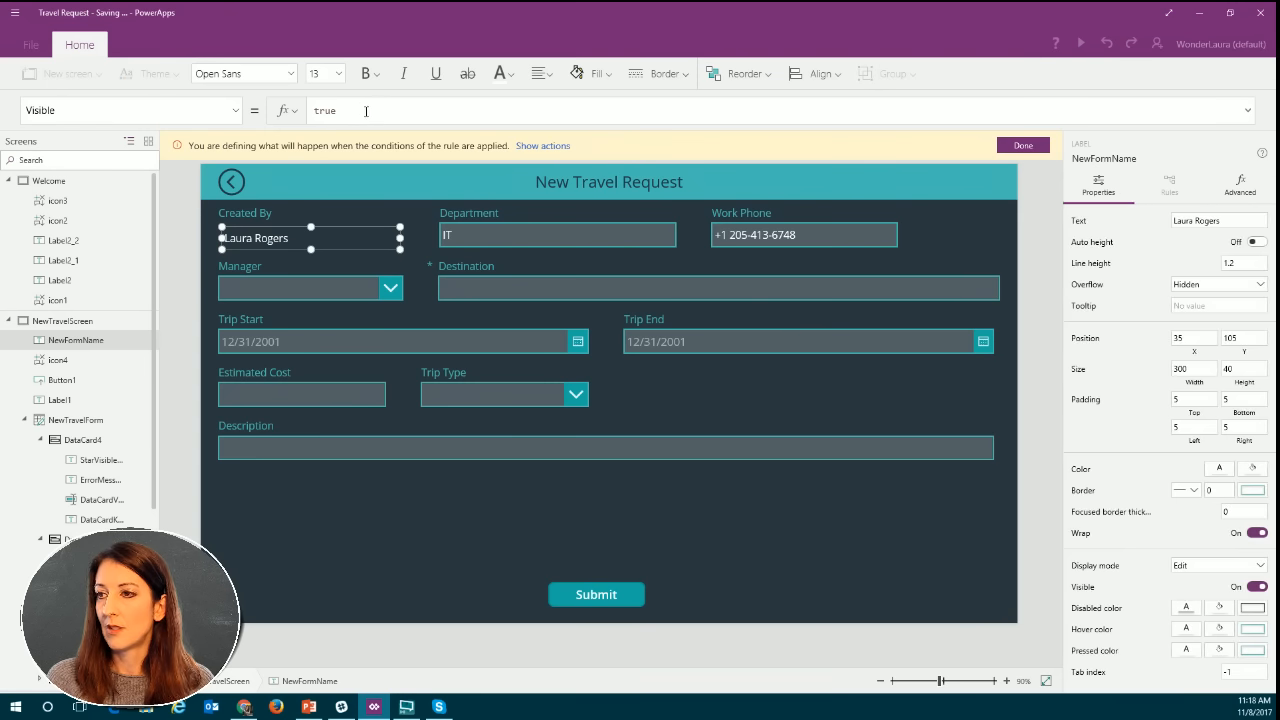
drag(337, 112, 310, 112)
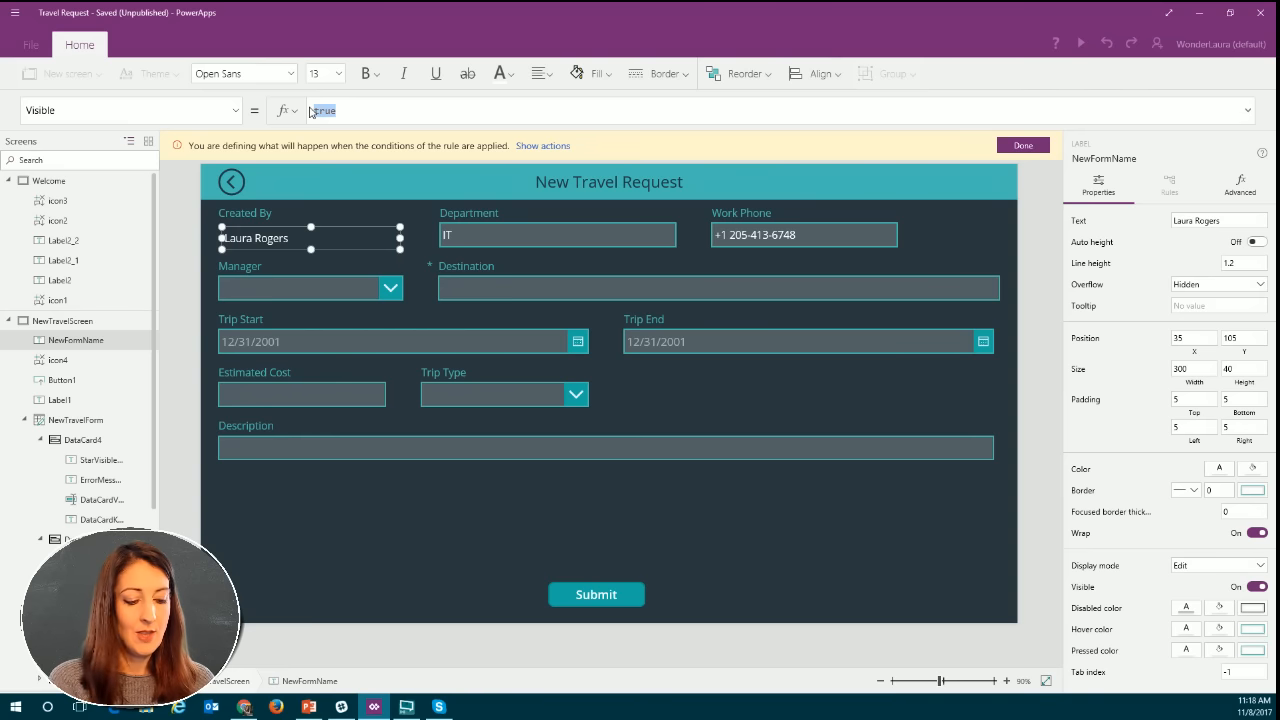
text(false)
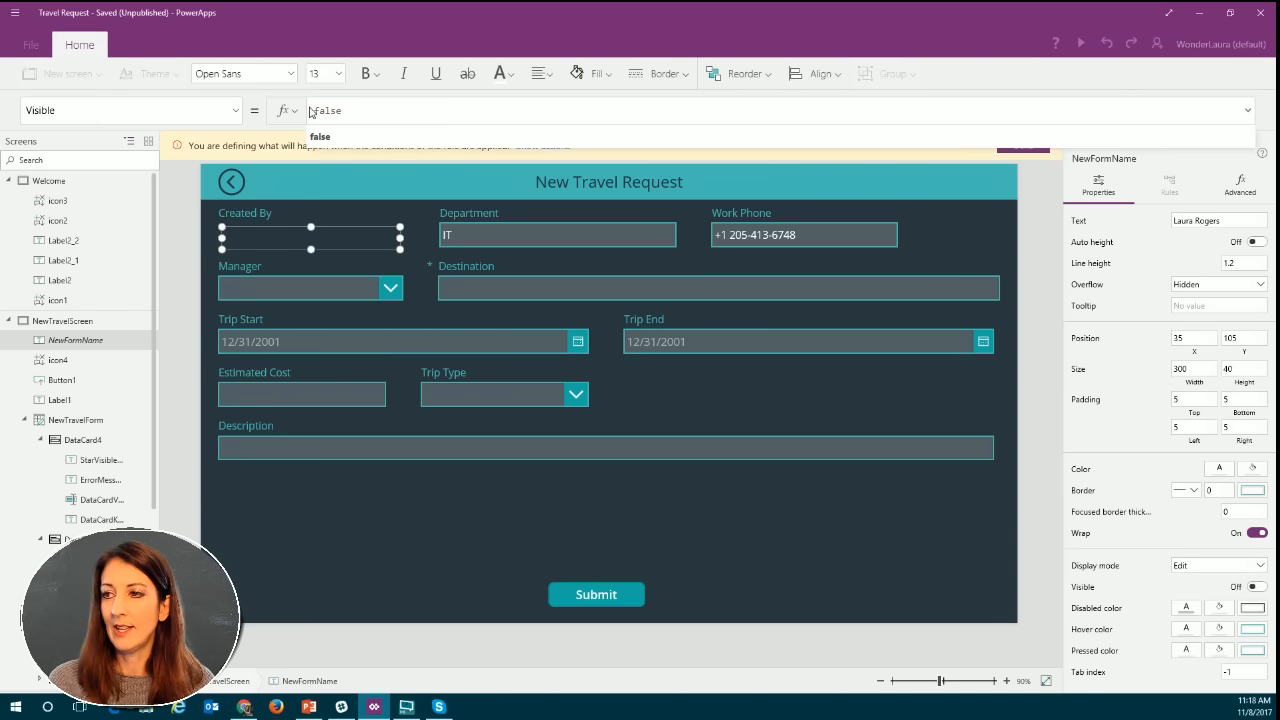
click(412, 117)
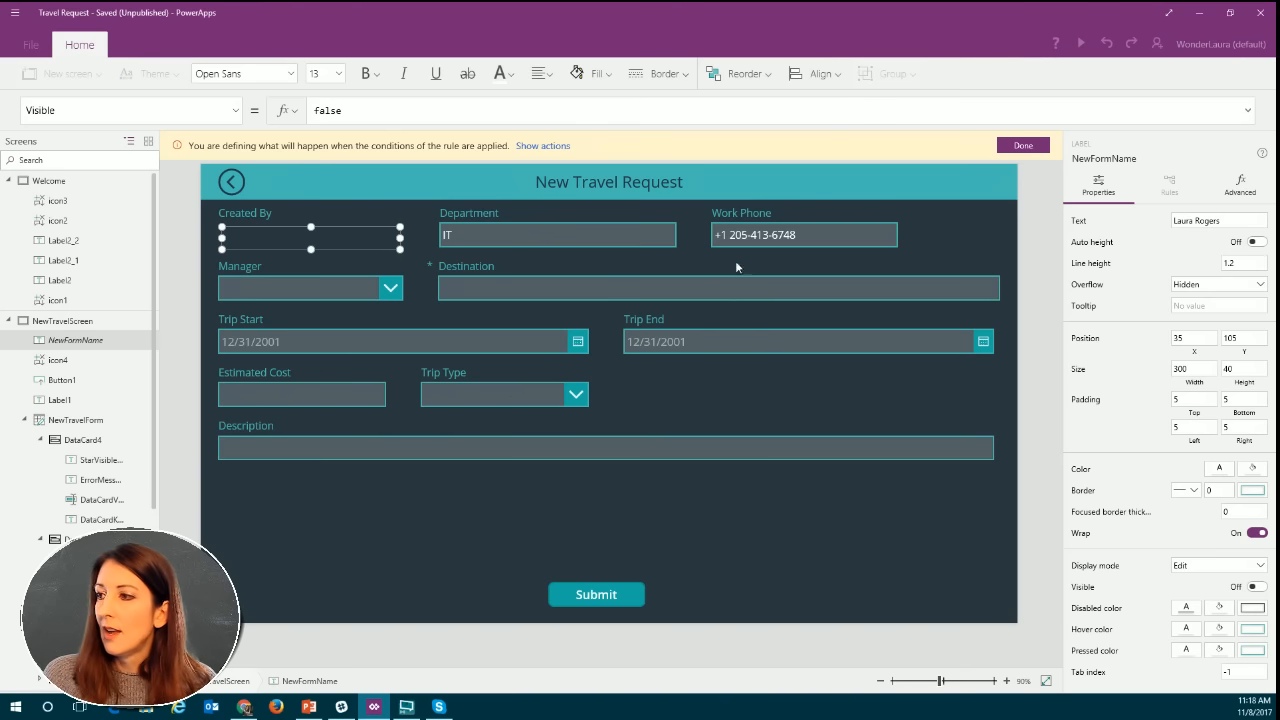
click(1030, 148)
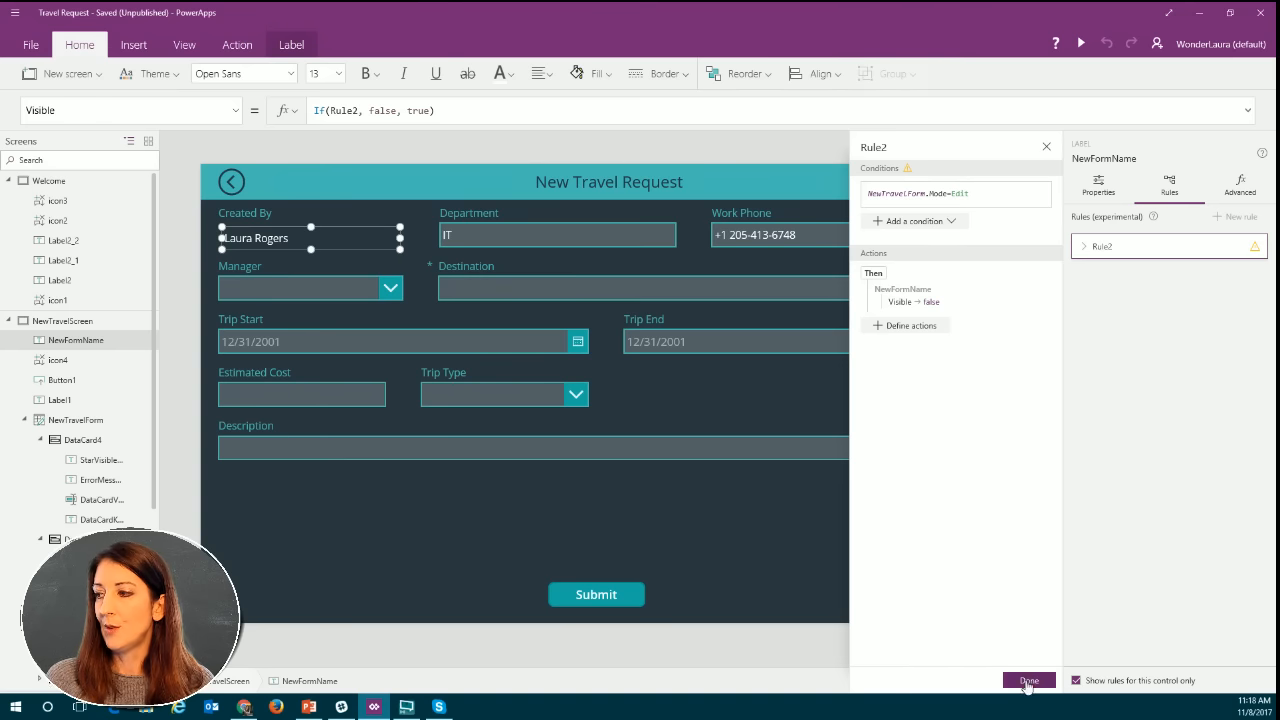
Finish the rule and preview the app from the Welcome screen, opening a New Orleans trip under Current Trips to check the Created By name.
click(1028, 681)
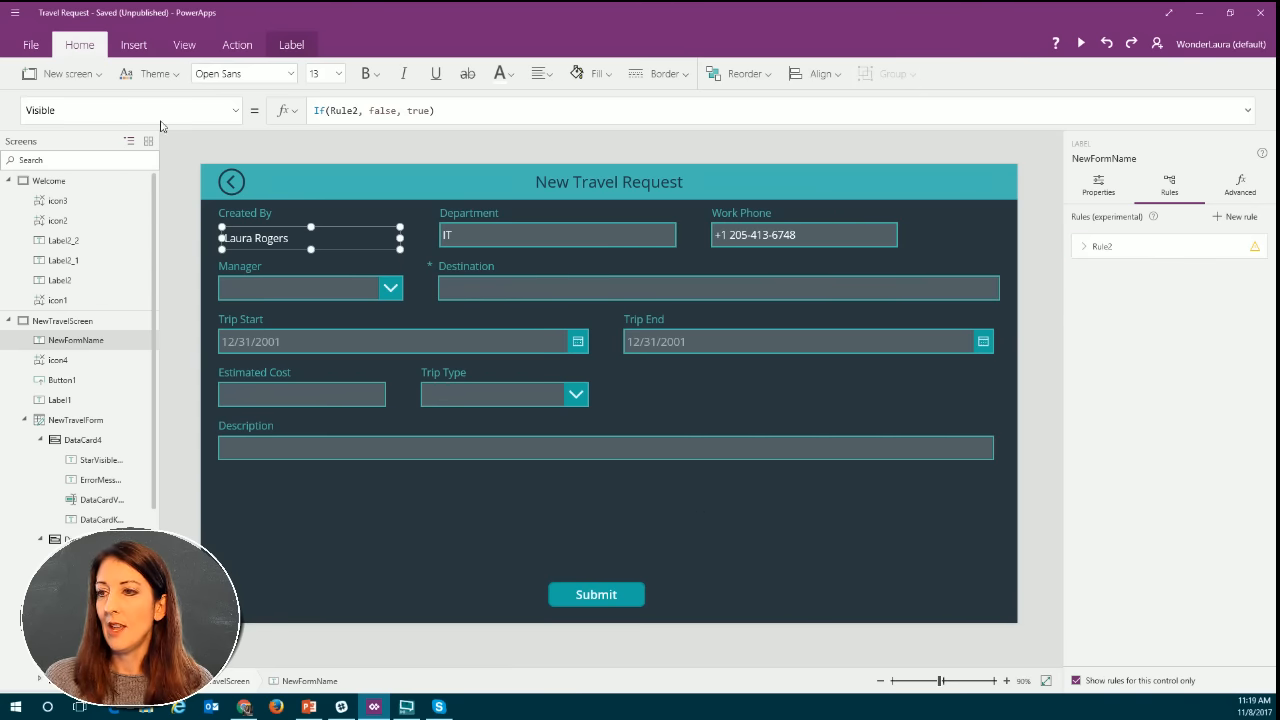
click(55, 182)
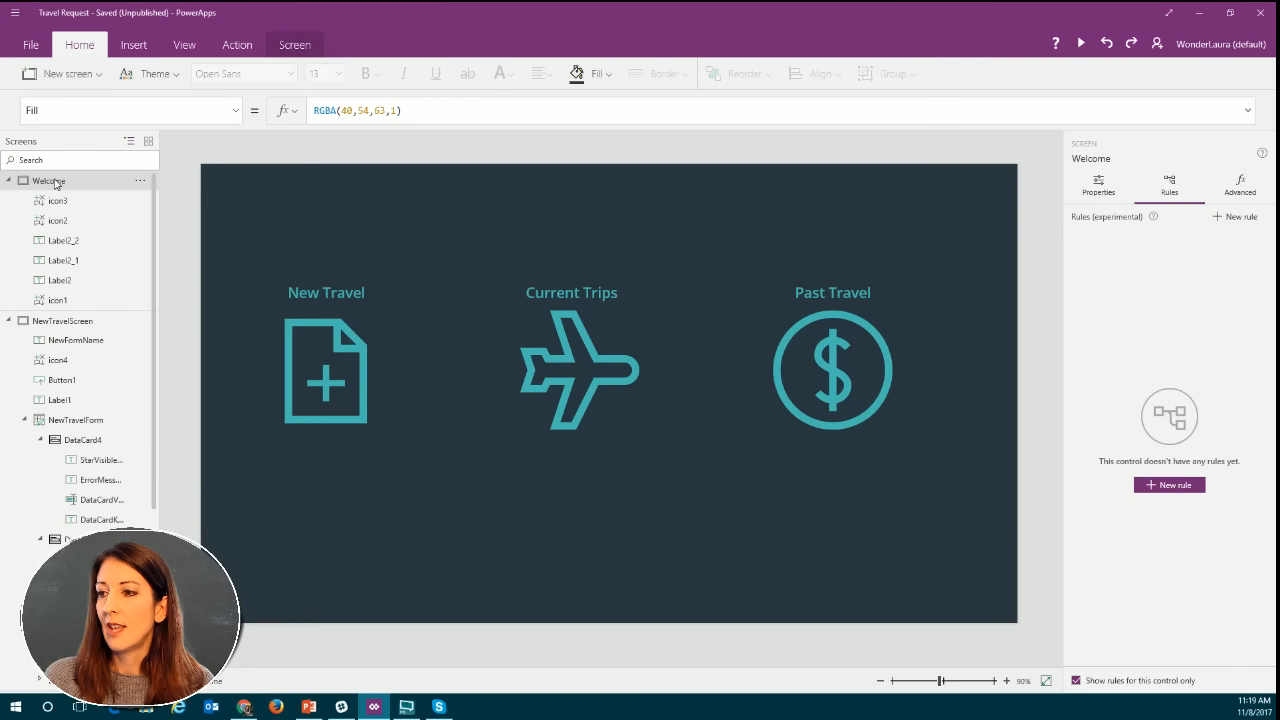
click(1082, 44)
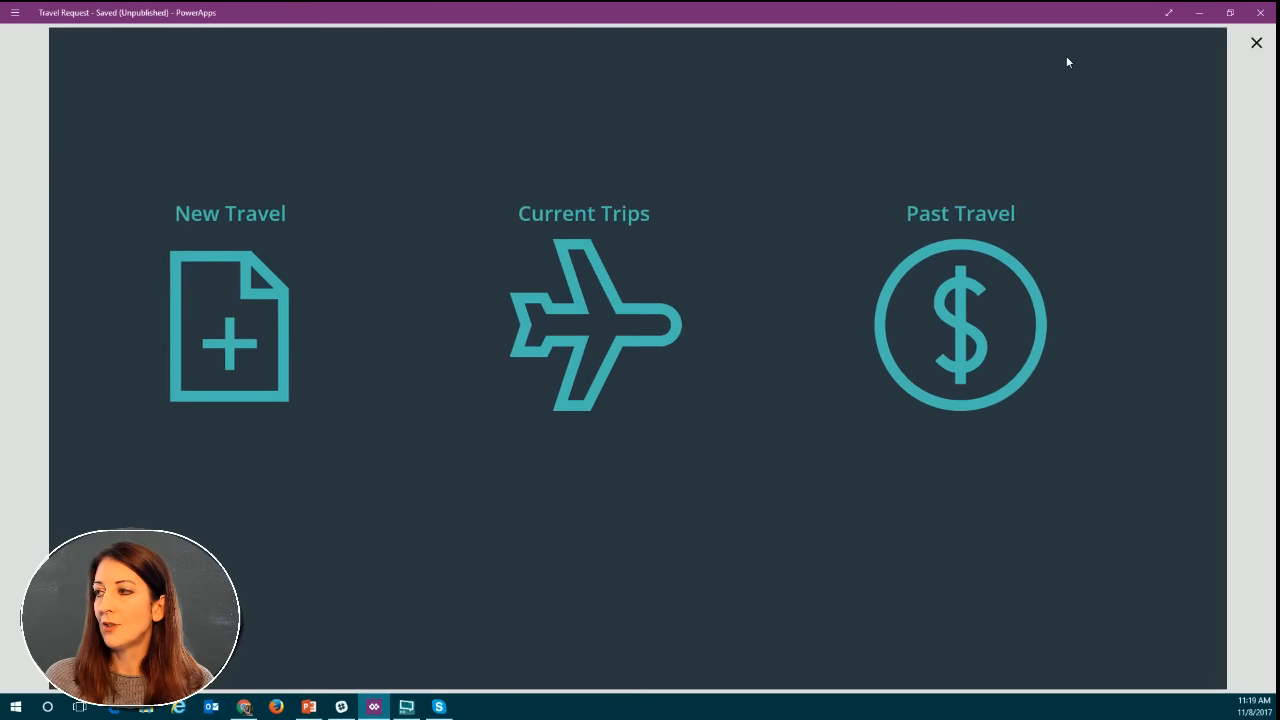
click(610, 306)
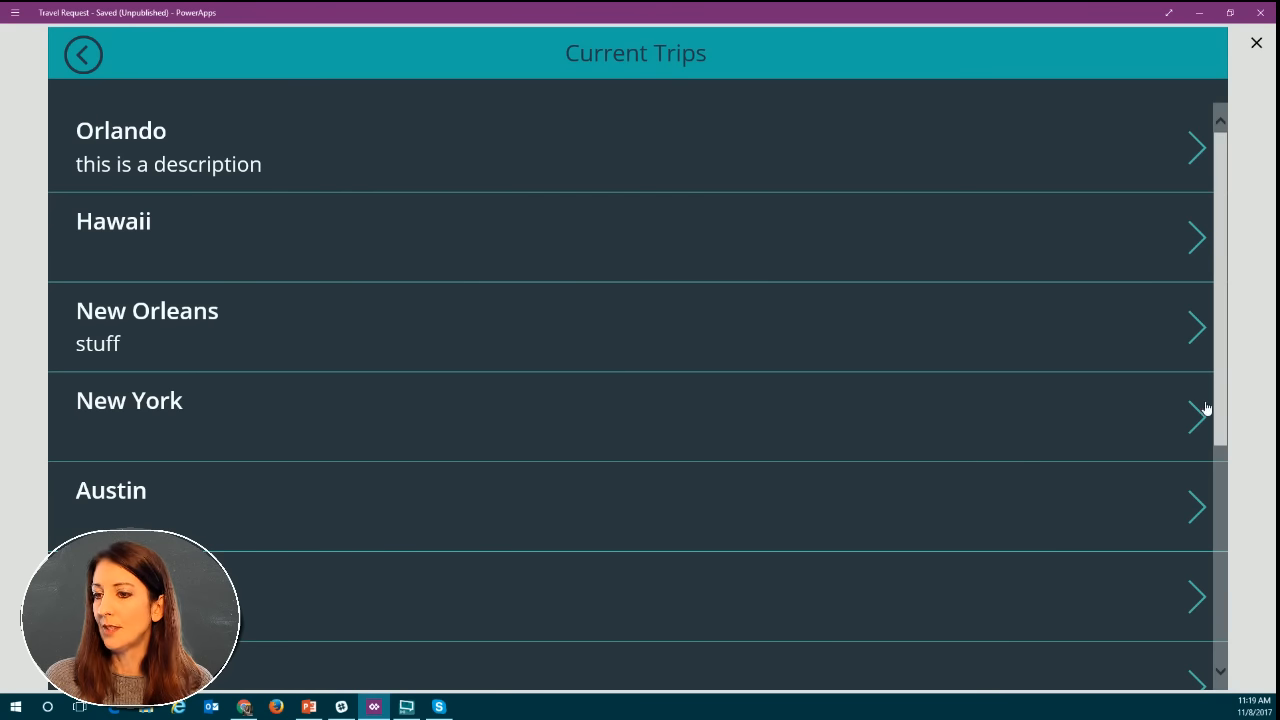
scroll(1199, 426, down, 1)
scroll(1199, 426, down, 5)
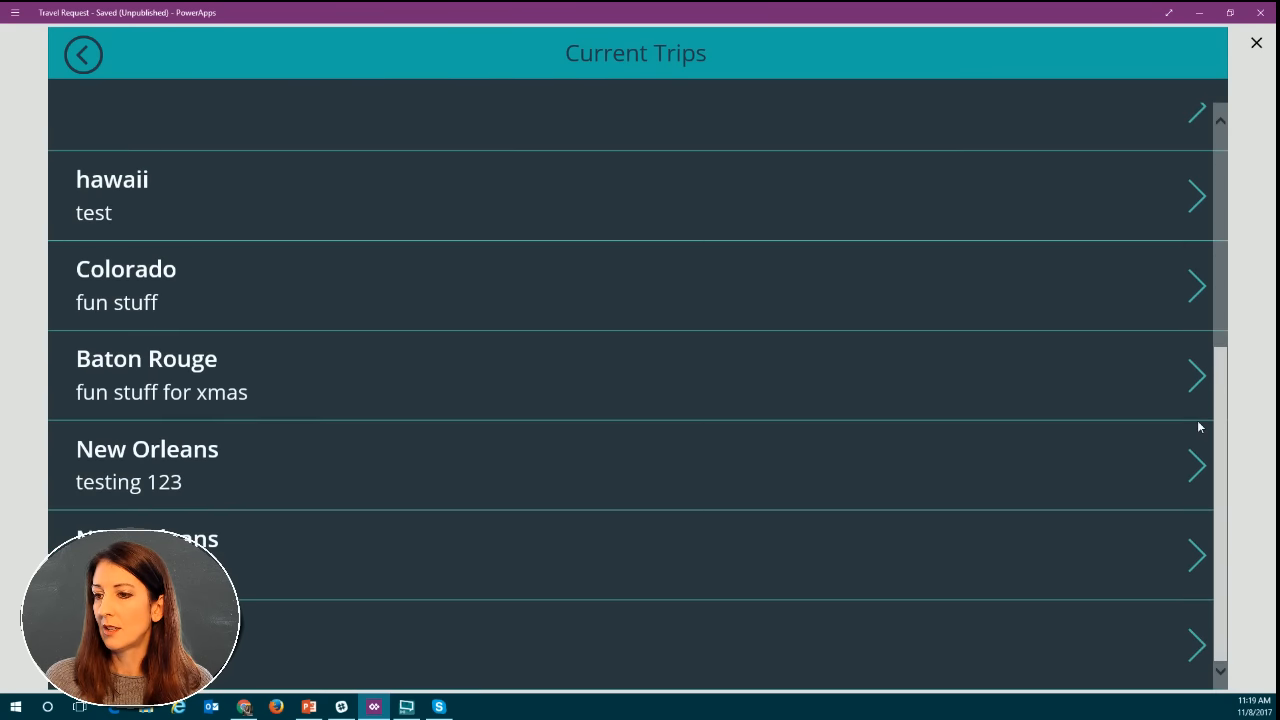
click(1197, 560)
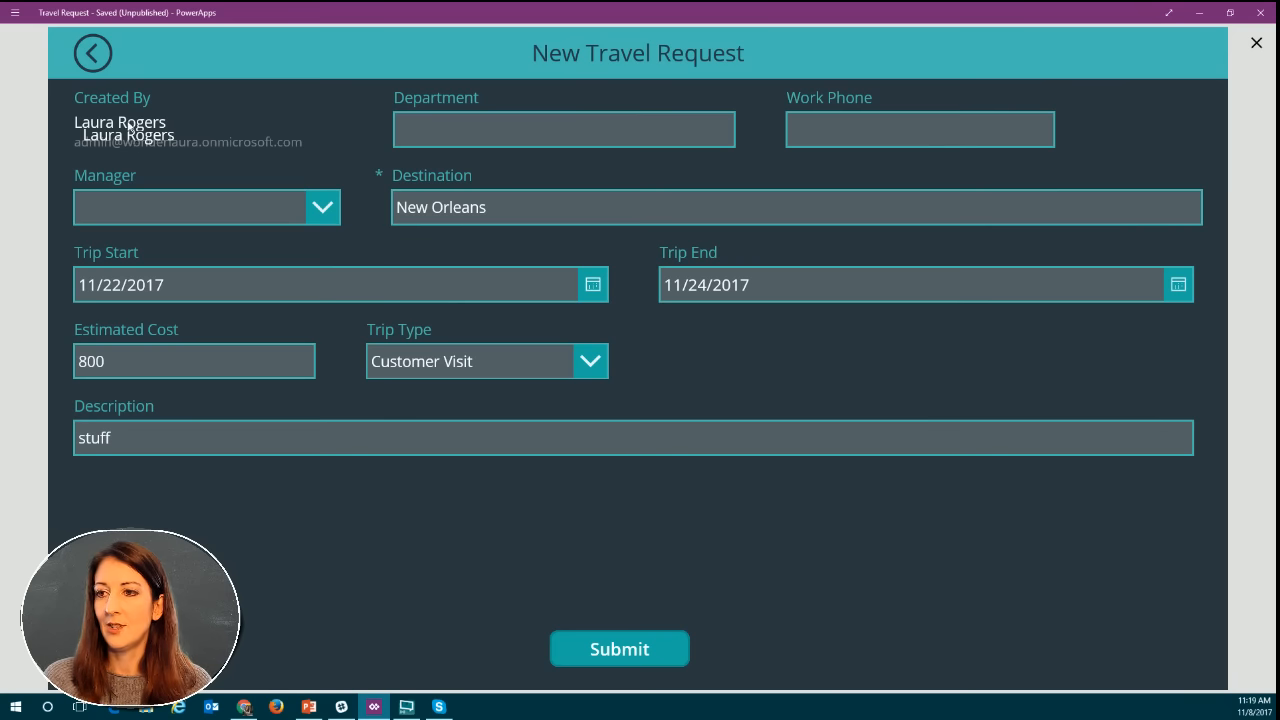
click(1257, 44)
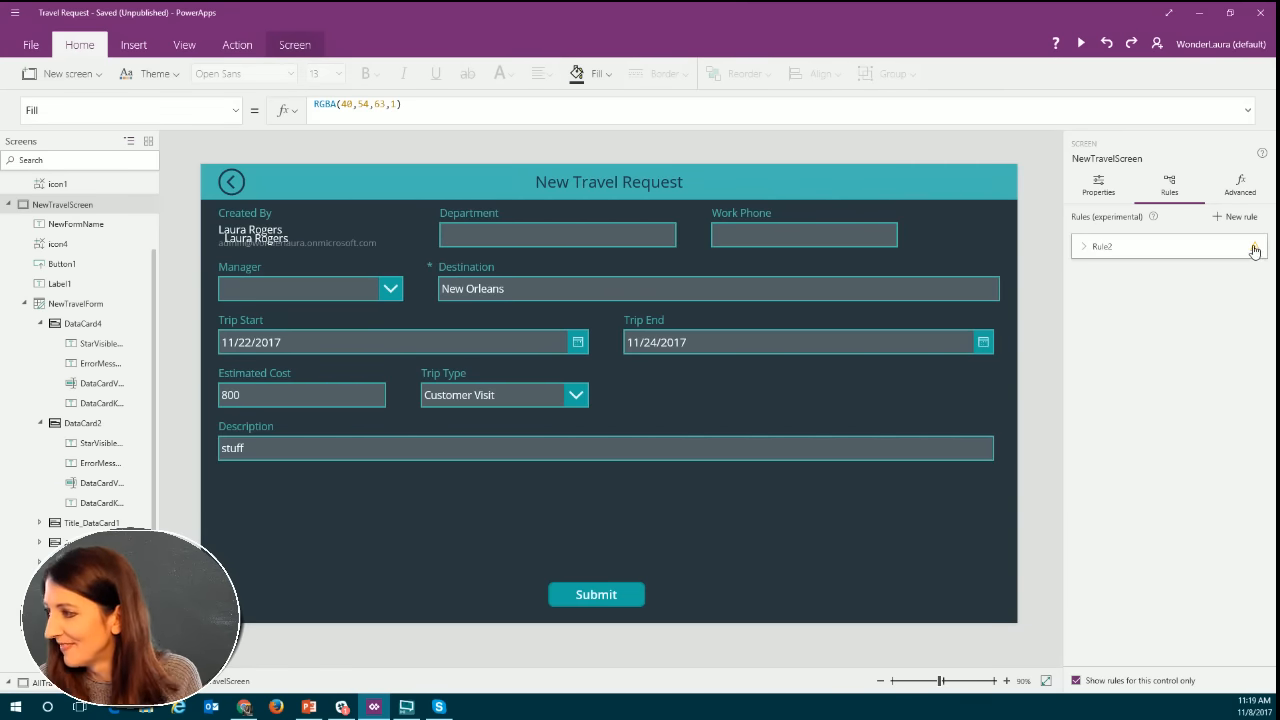
Inspect the warning on Rule2 and expand the rule to view its condition and action.
click(1133, 250)
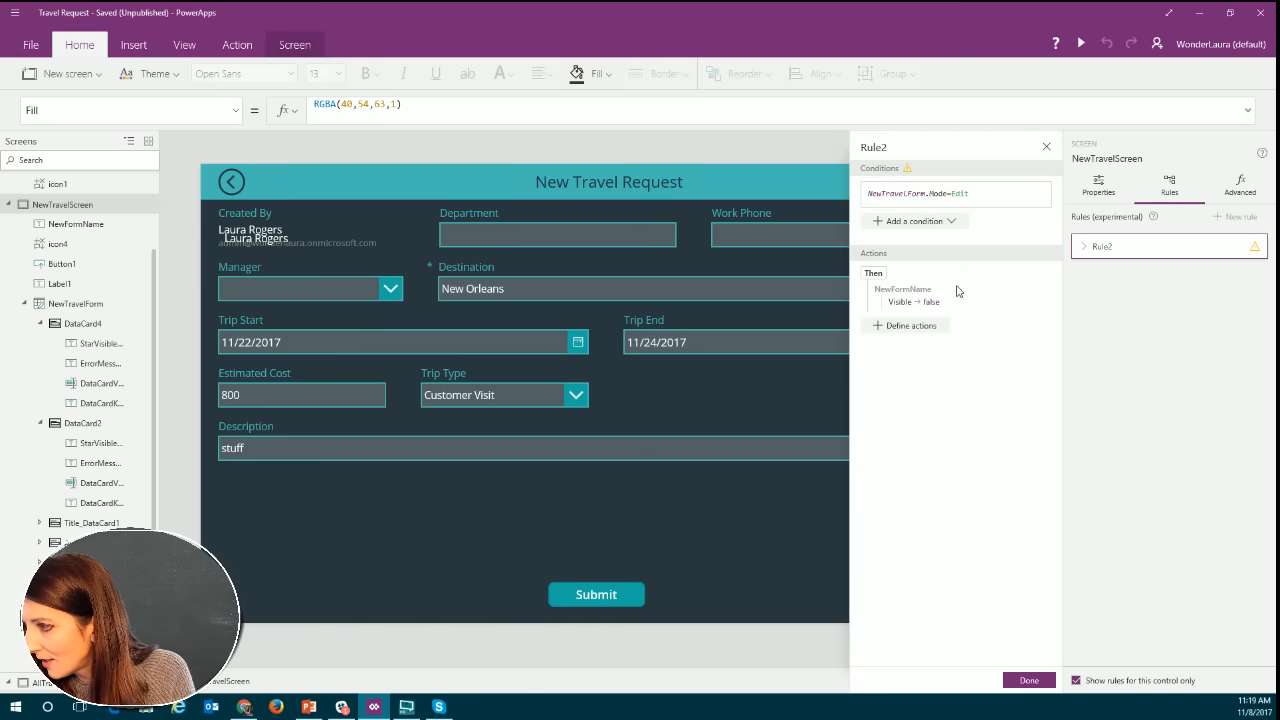
click(1047, 149)
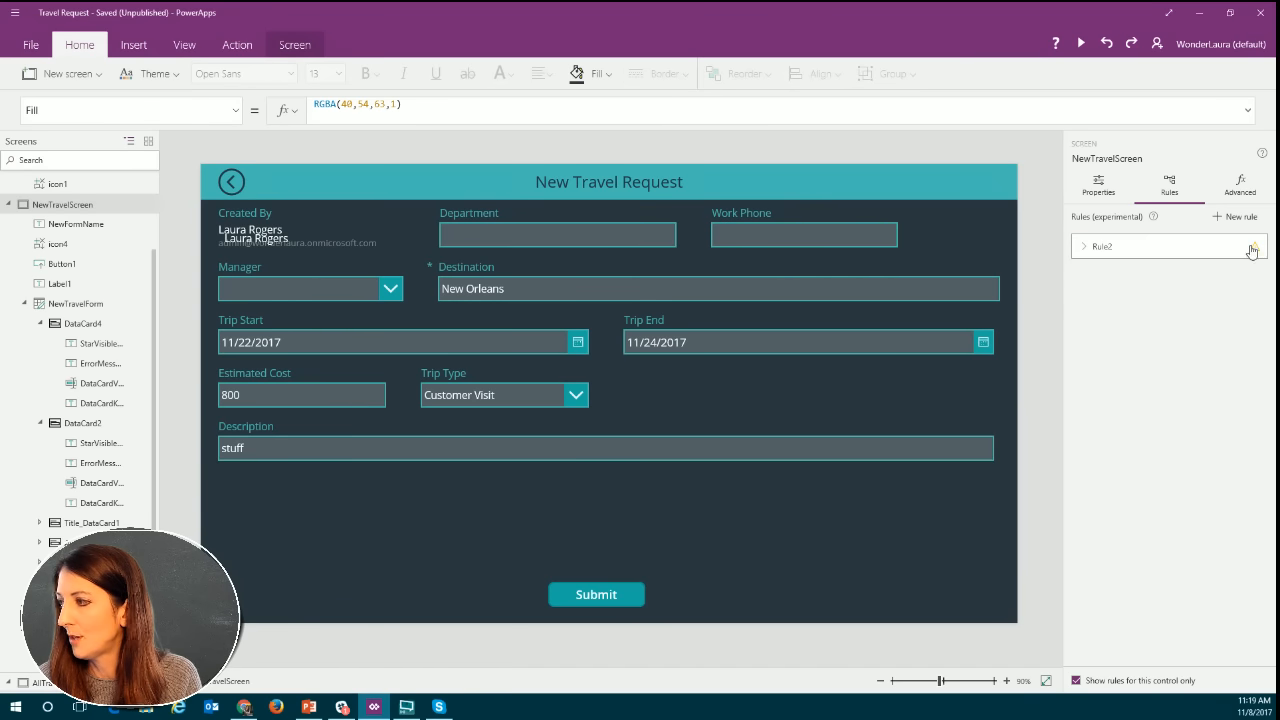
click(1250, 250)
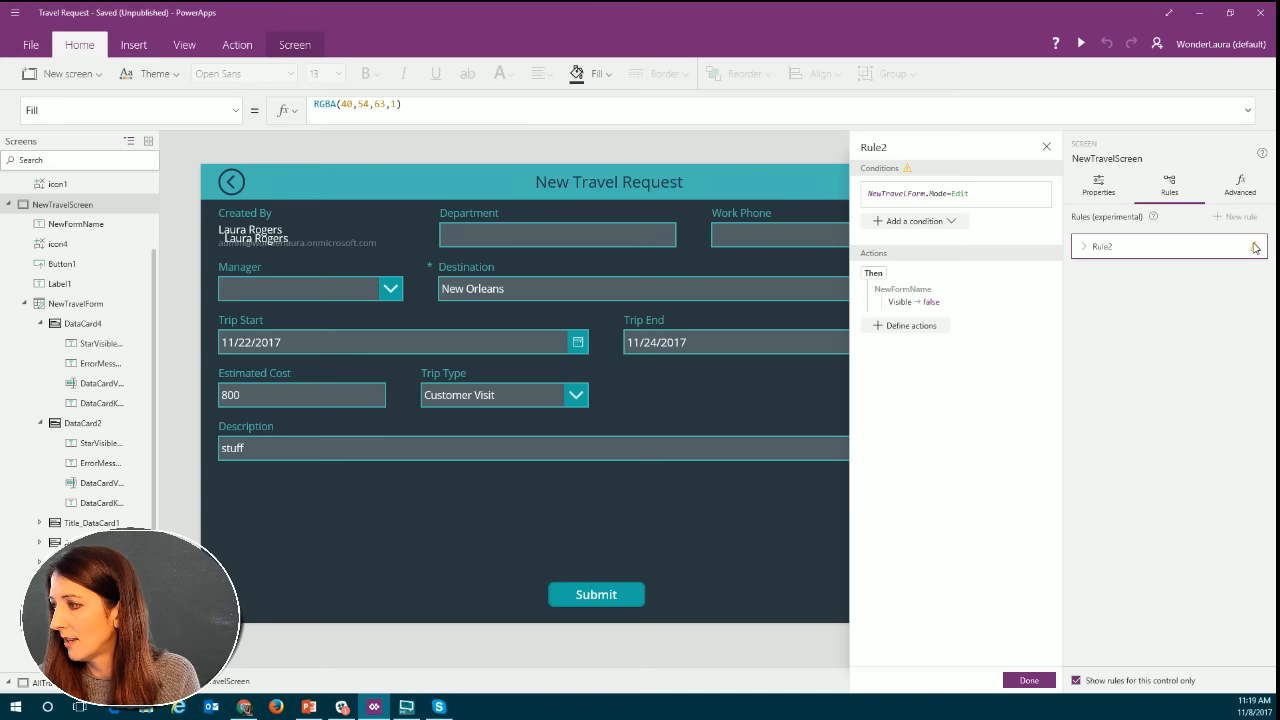
click(1255, 248)
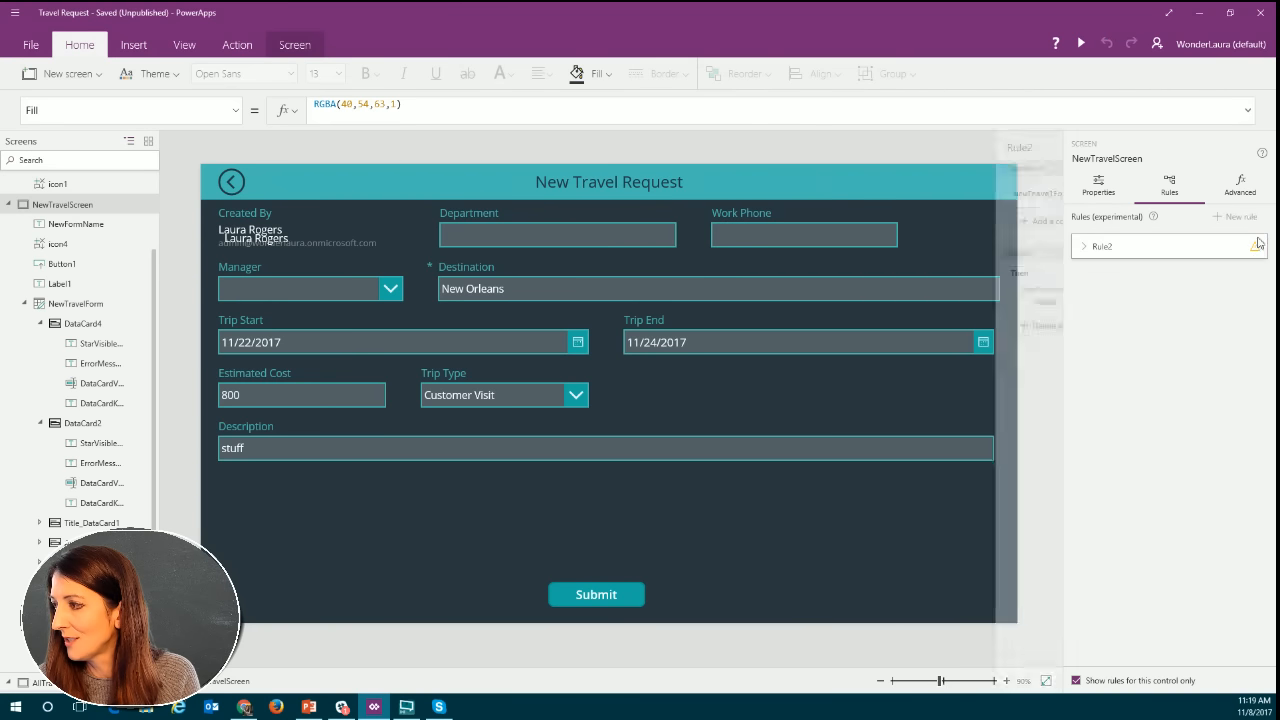
click(1258, 244)
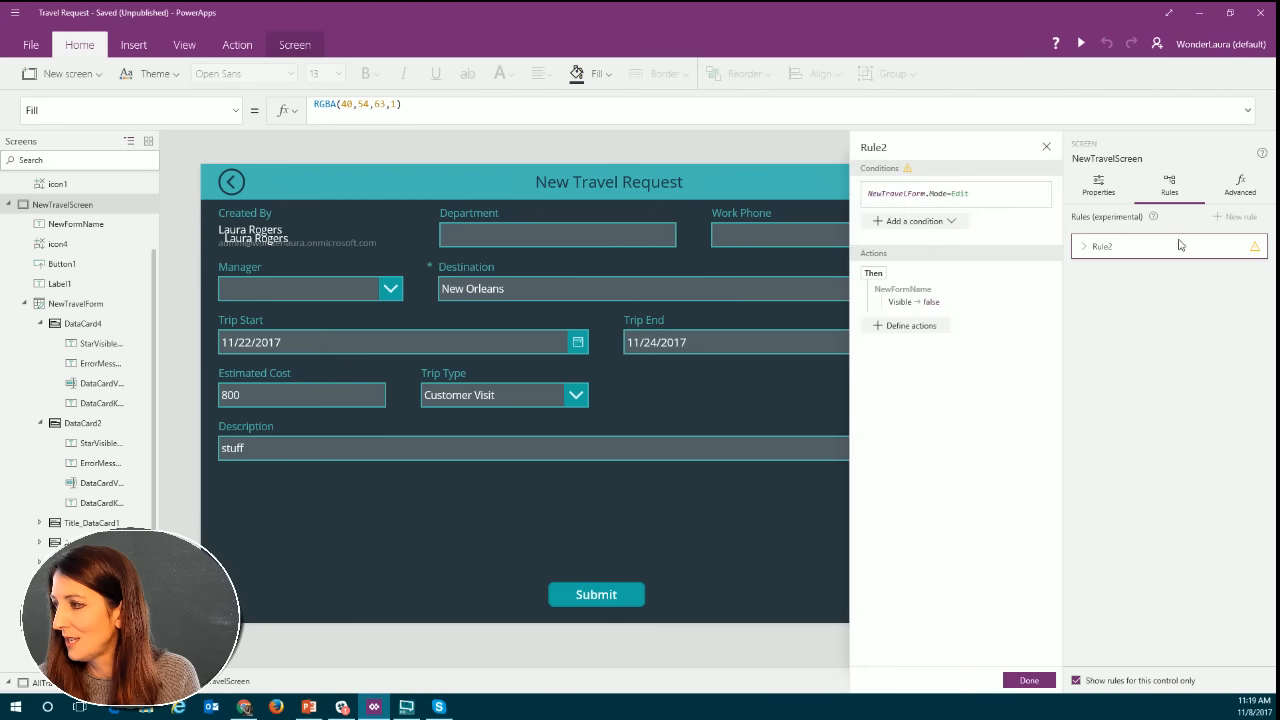
click(1048, 149)
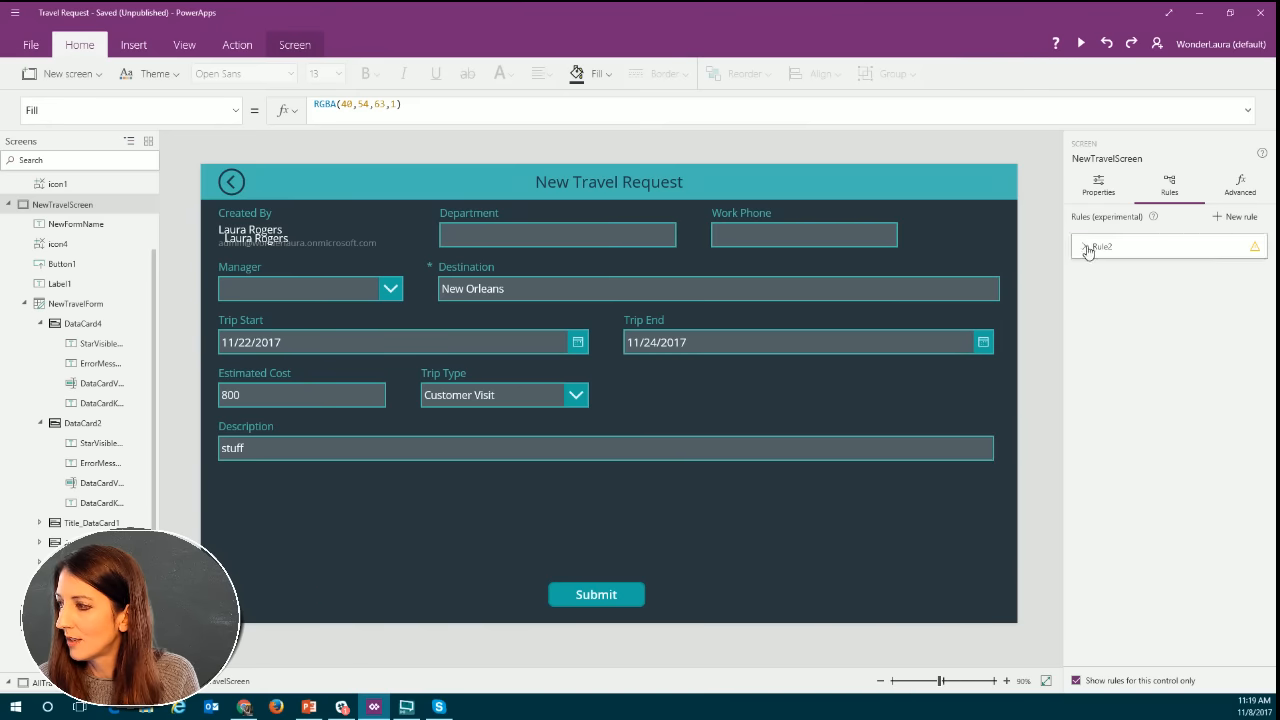
click(1084, 250)
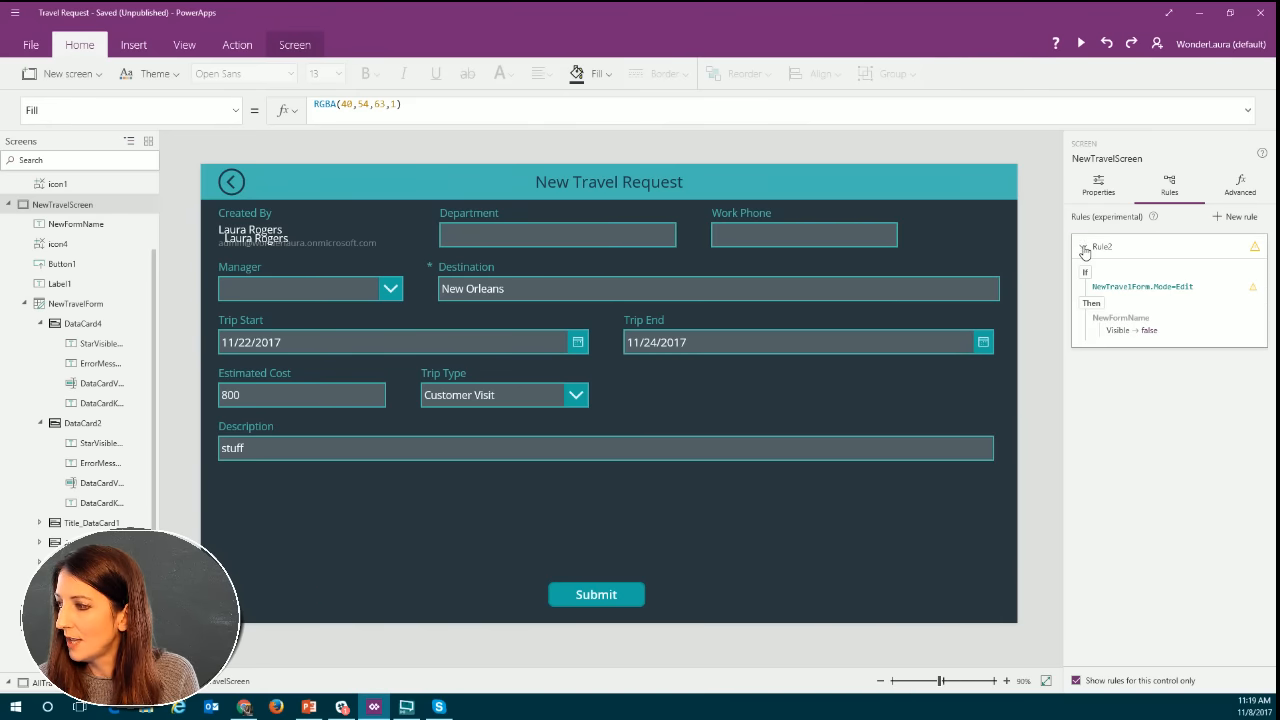
Clear Rule2's condition and delete its NewFormName Visible action to remove the rule.
click(1254, 289)
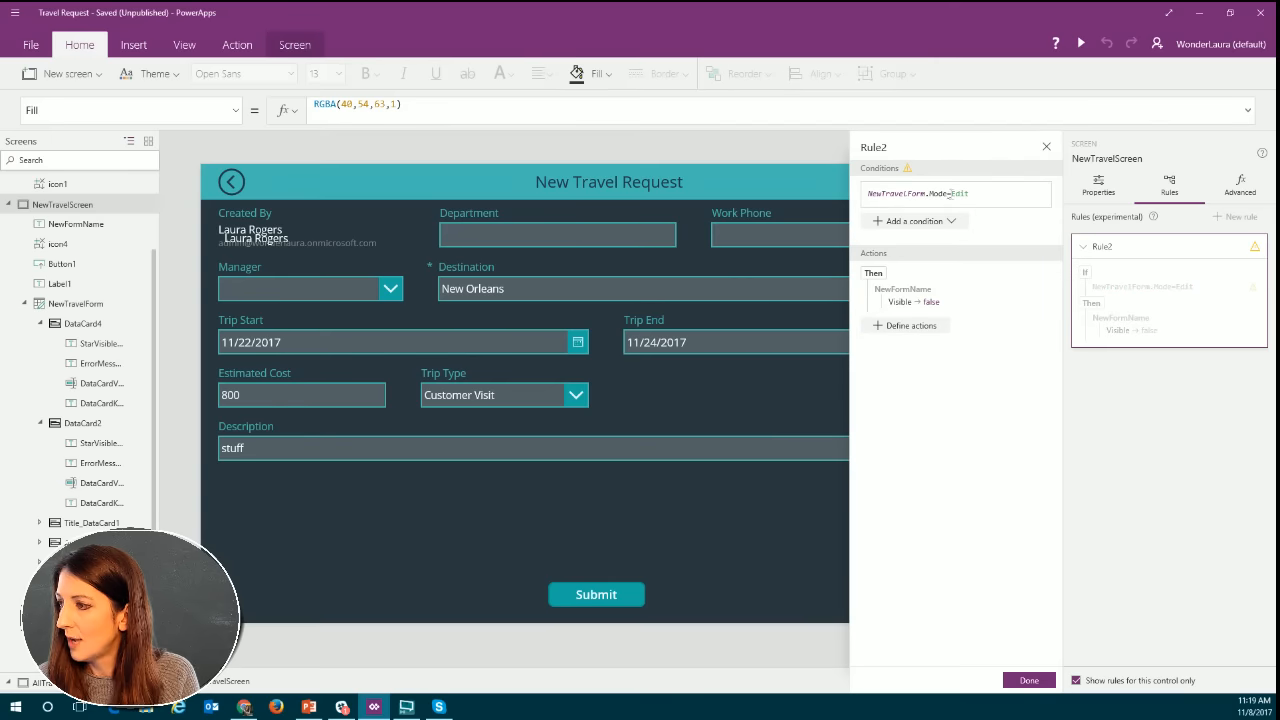
drag(971, 194, 864, 196)
key(BackSpace)
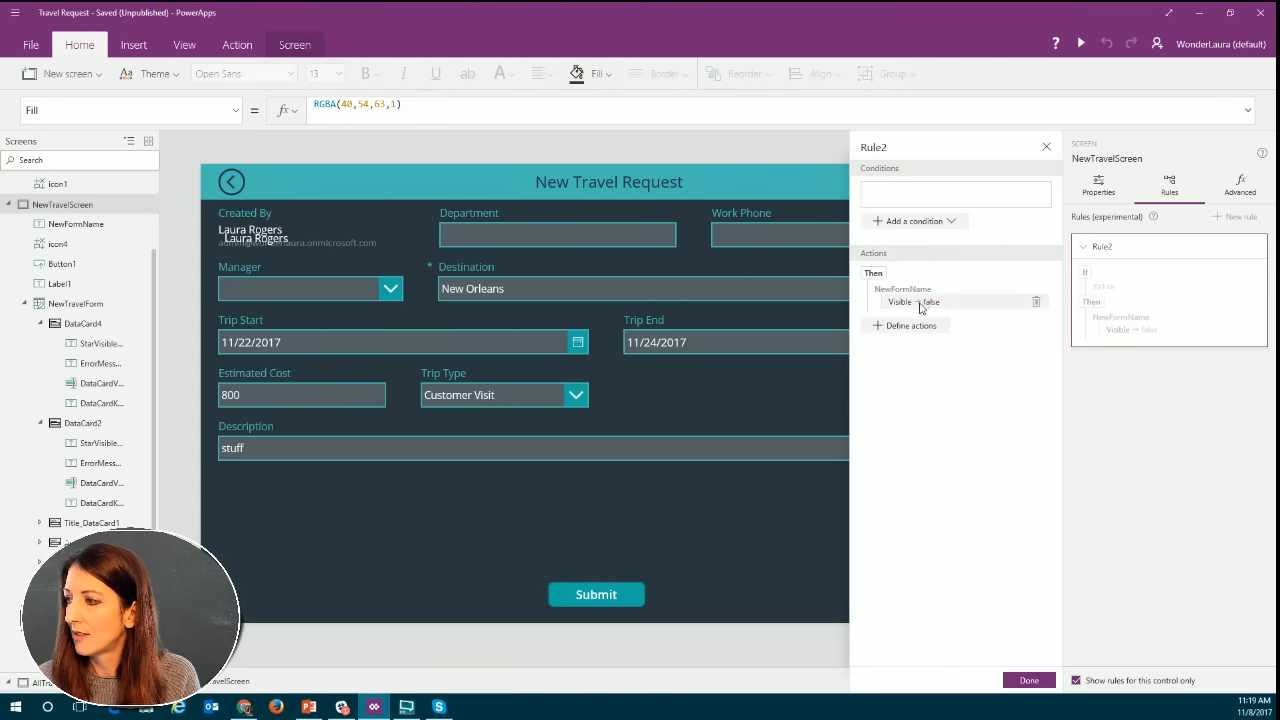
click(1036, 301)
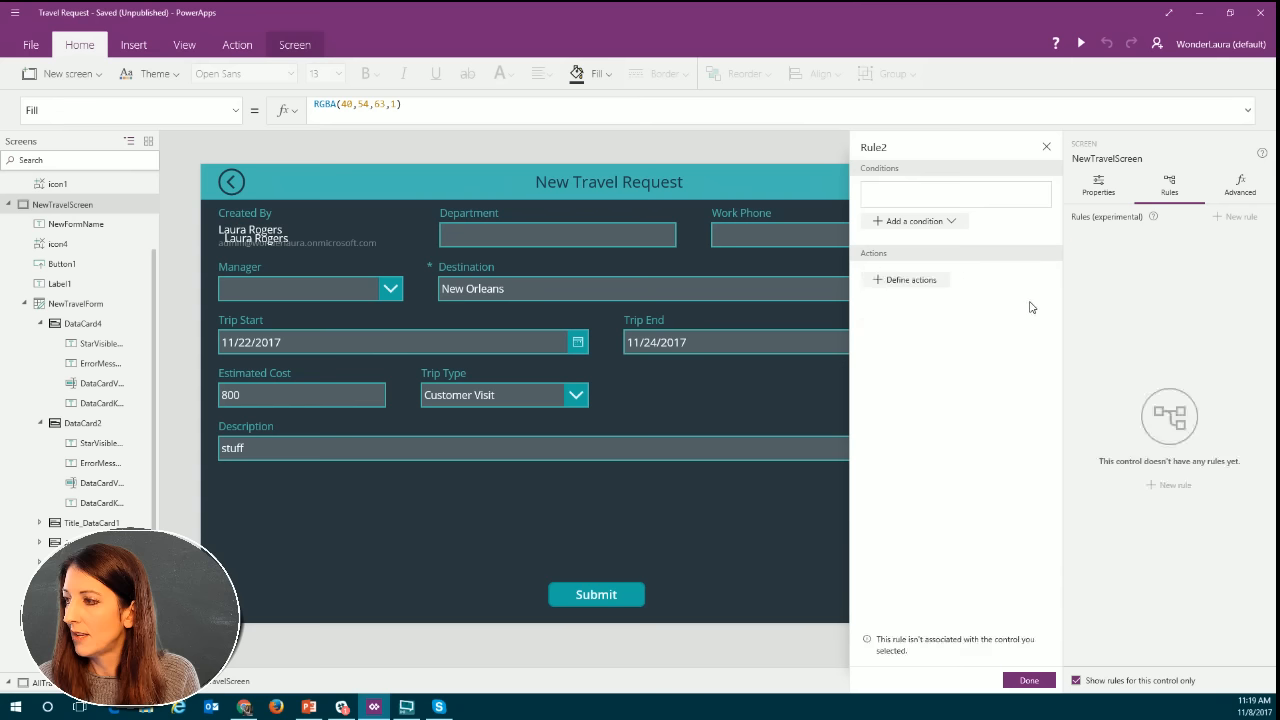
click(1046, 148)
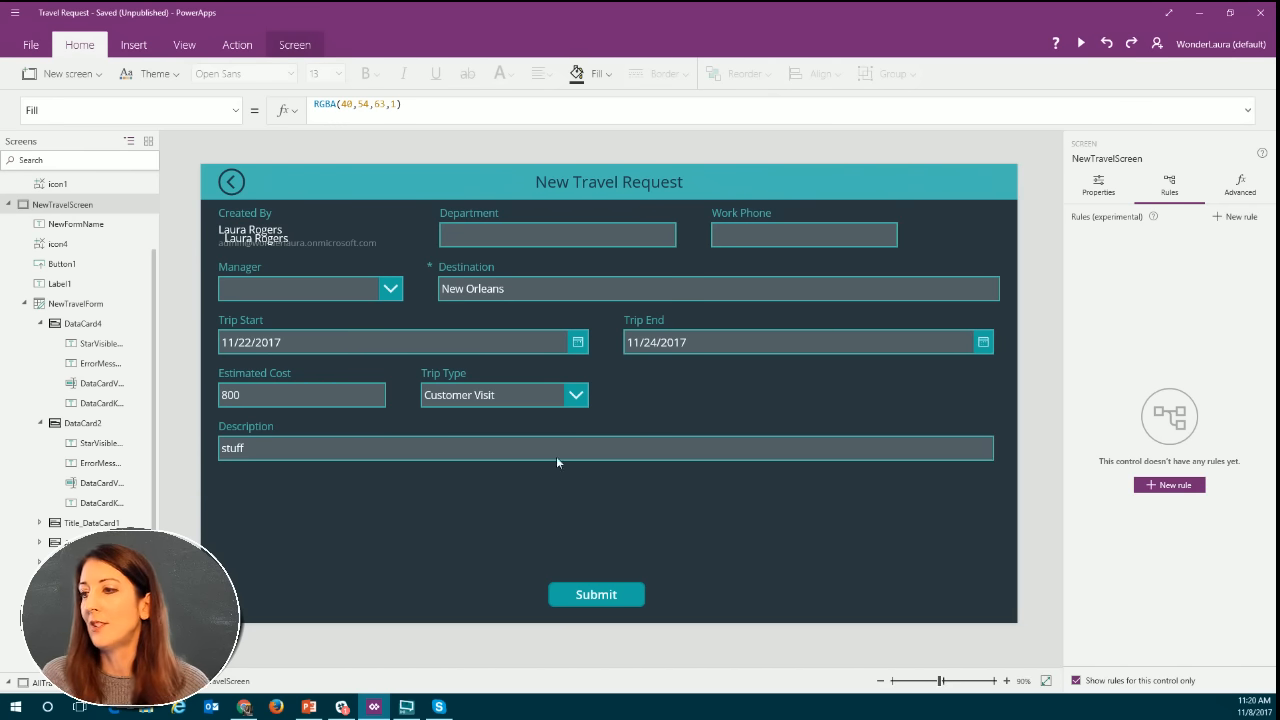
Set the NewFormName label's Visible property to If(NewTravelForm.Mode=New,true,false).
click(254, 242)
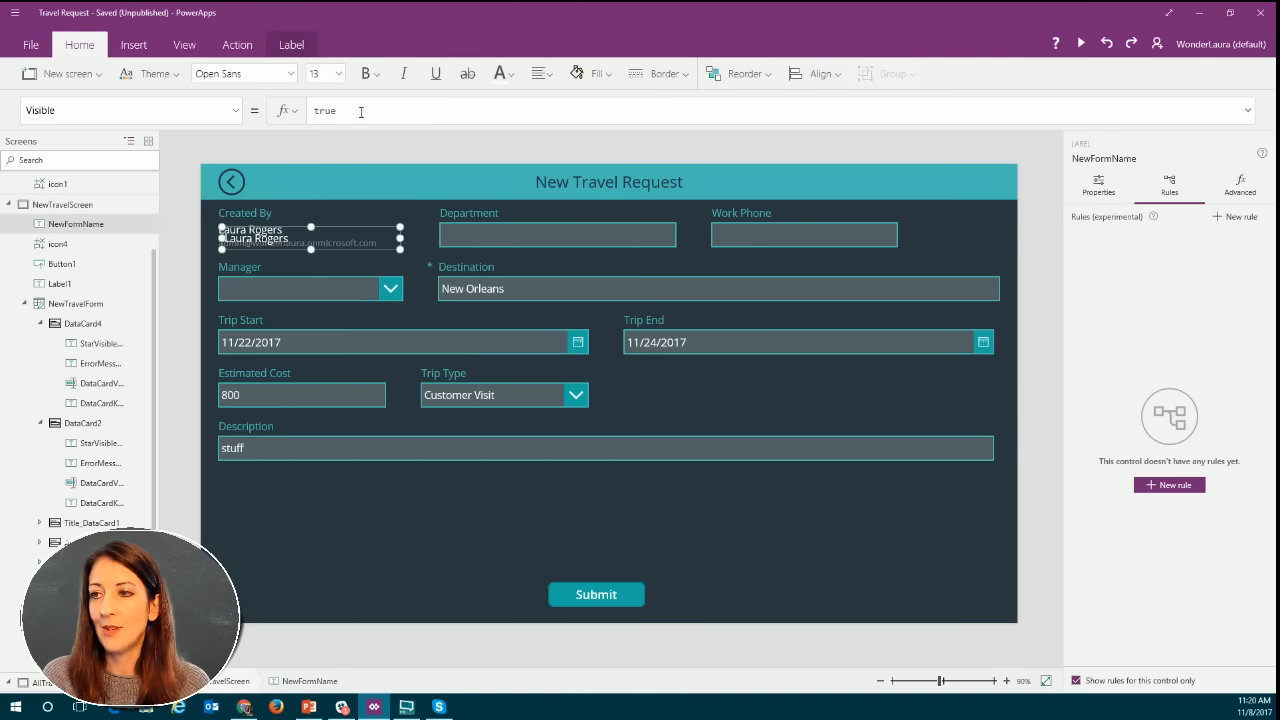
double_click(310, 112)
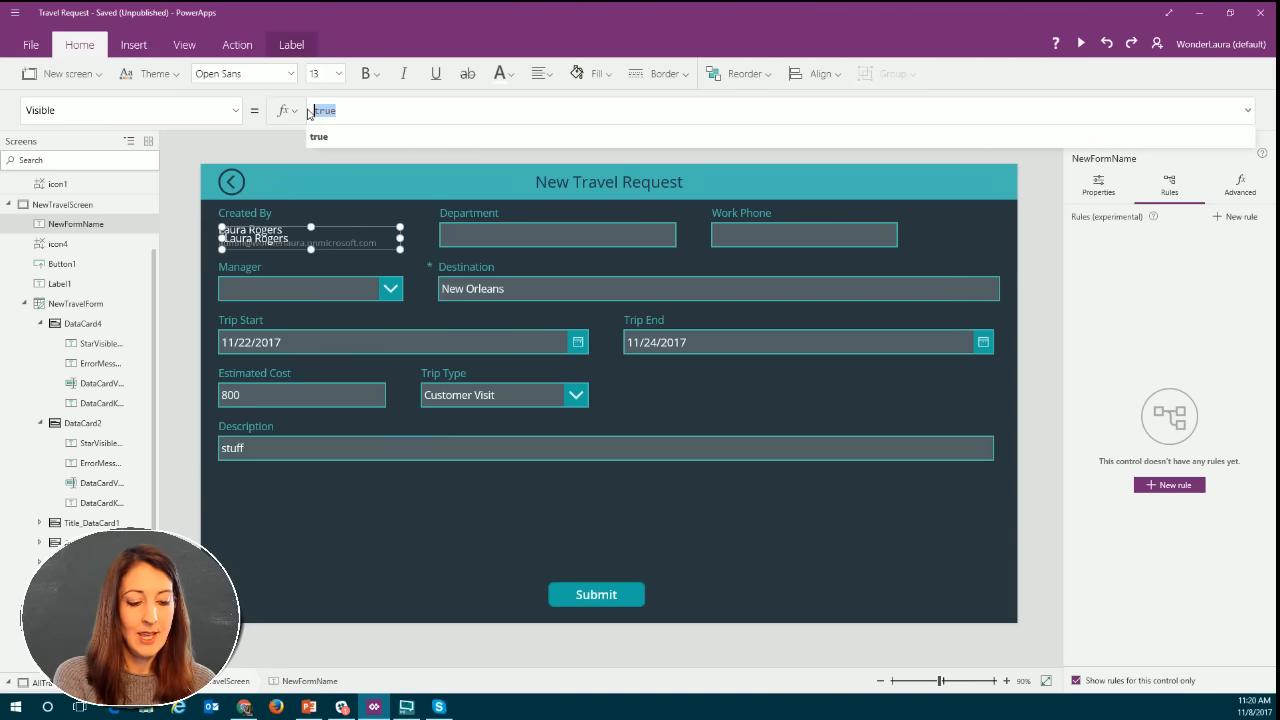
text(if()
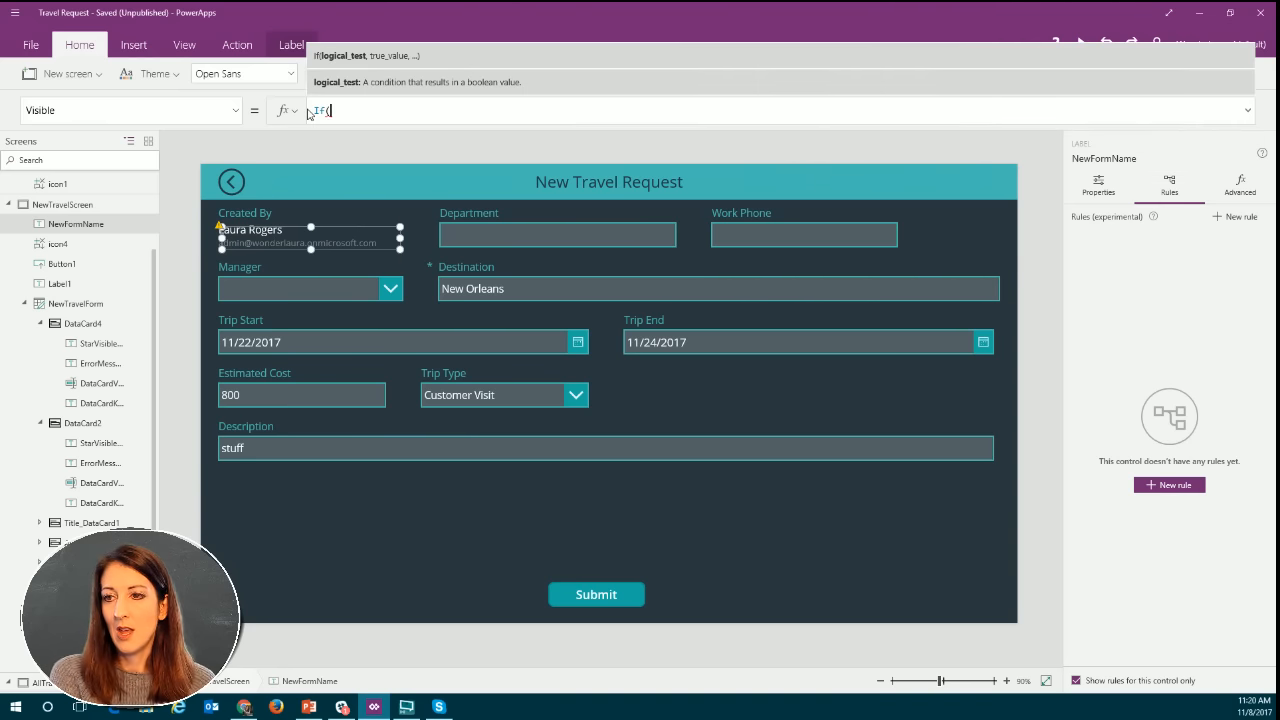
text(n)
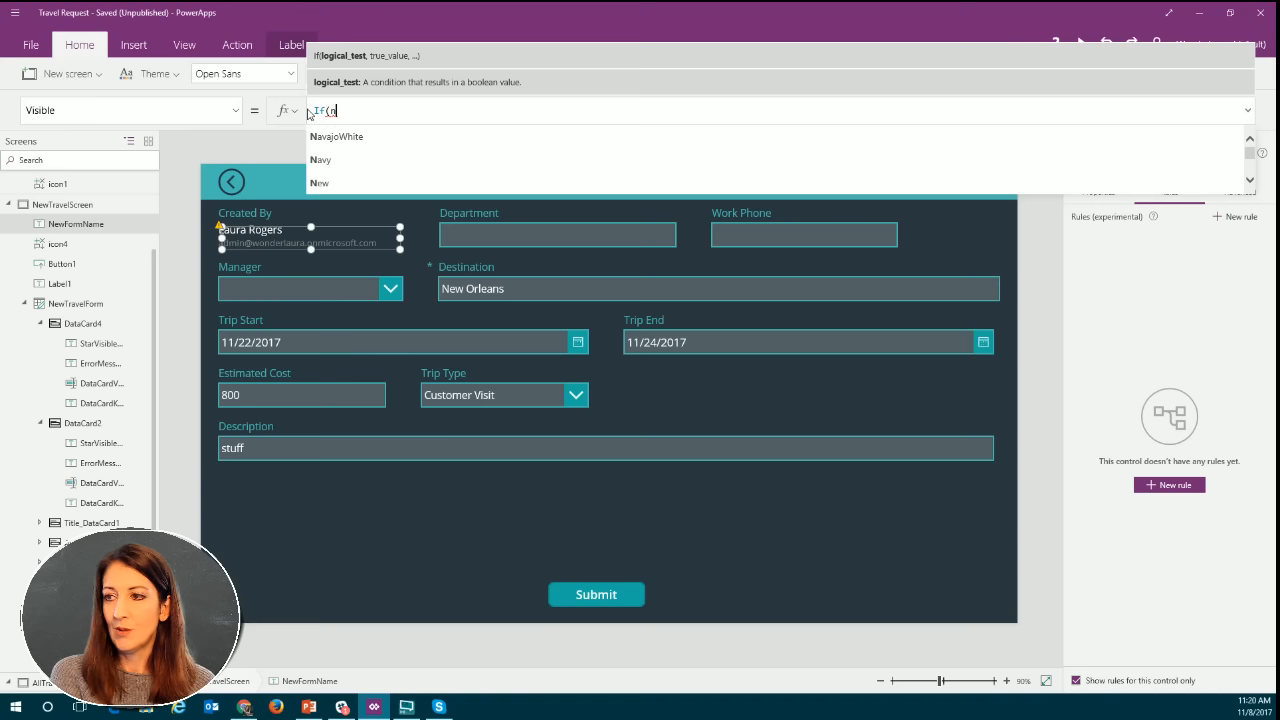
text(ew)
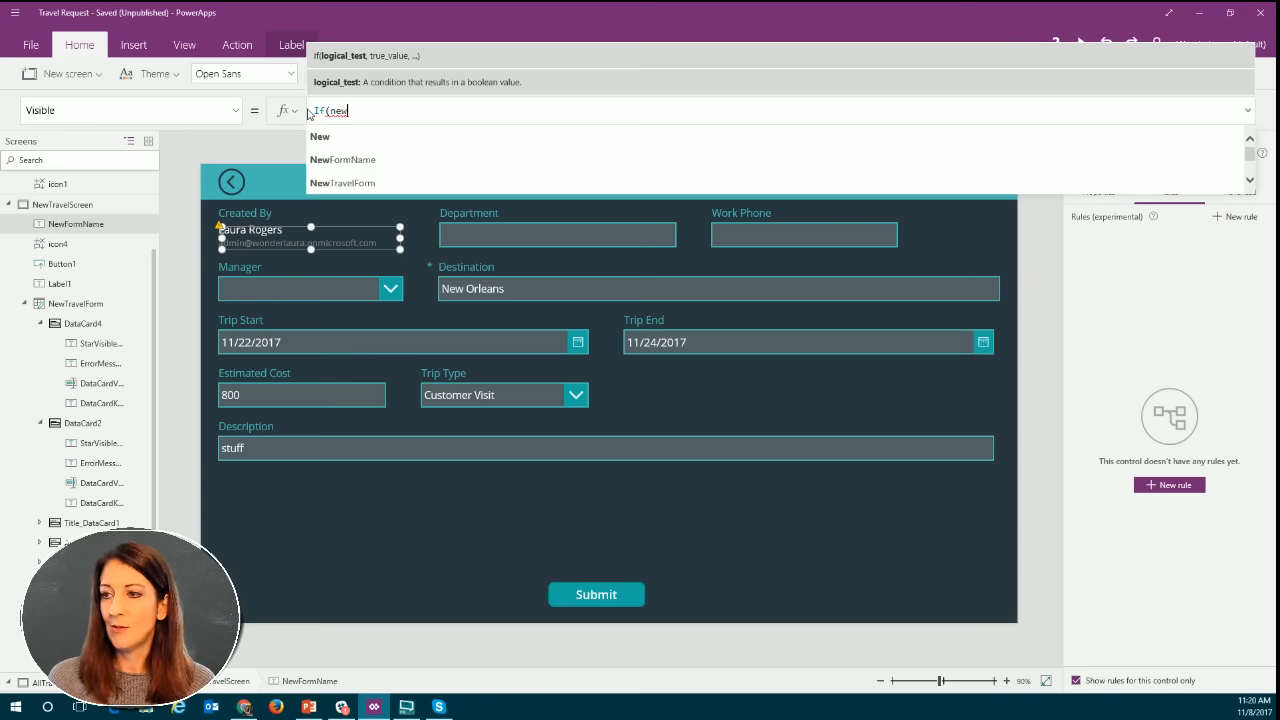
click(360, 184)
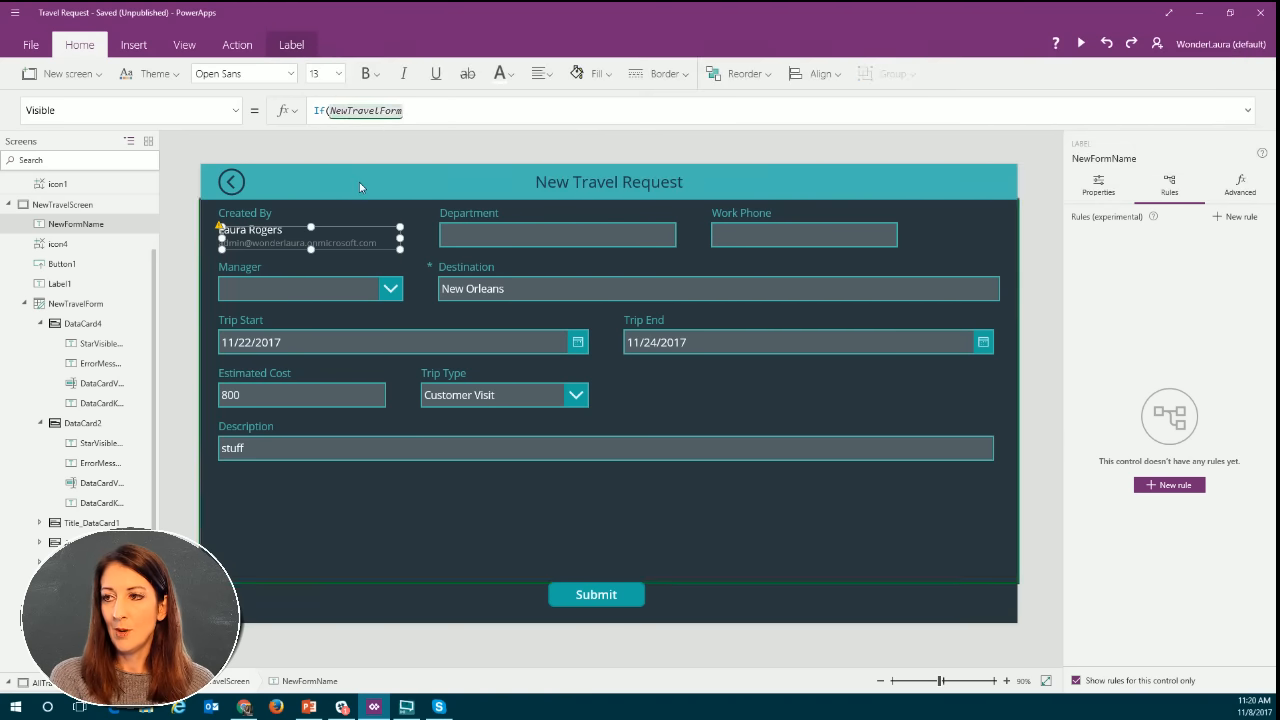
text(.mo)
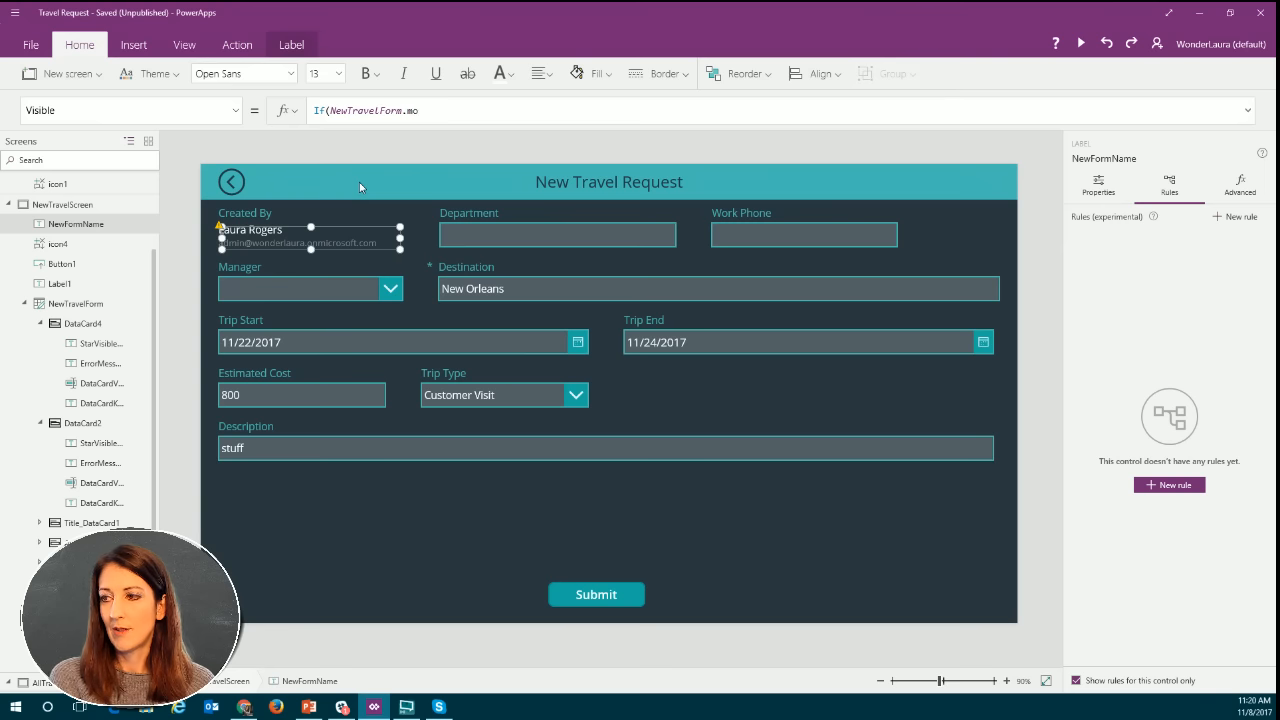
text(Mode=)
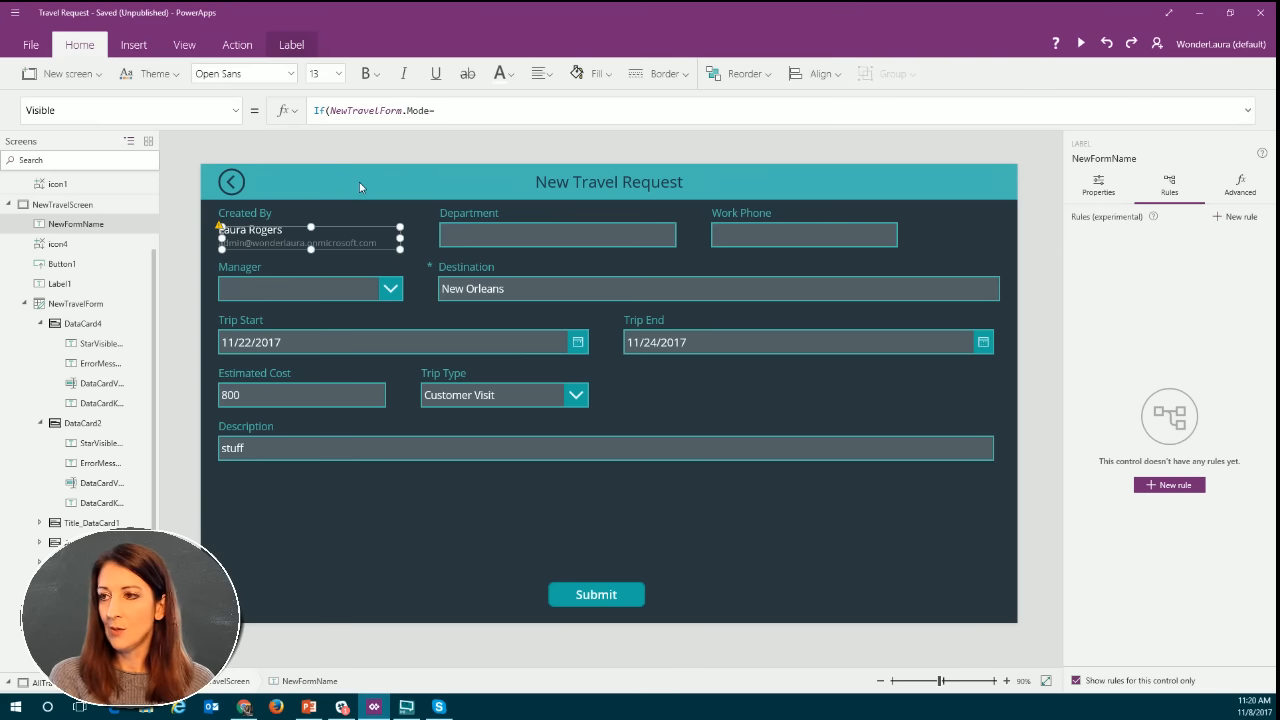
text(New)
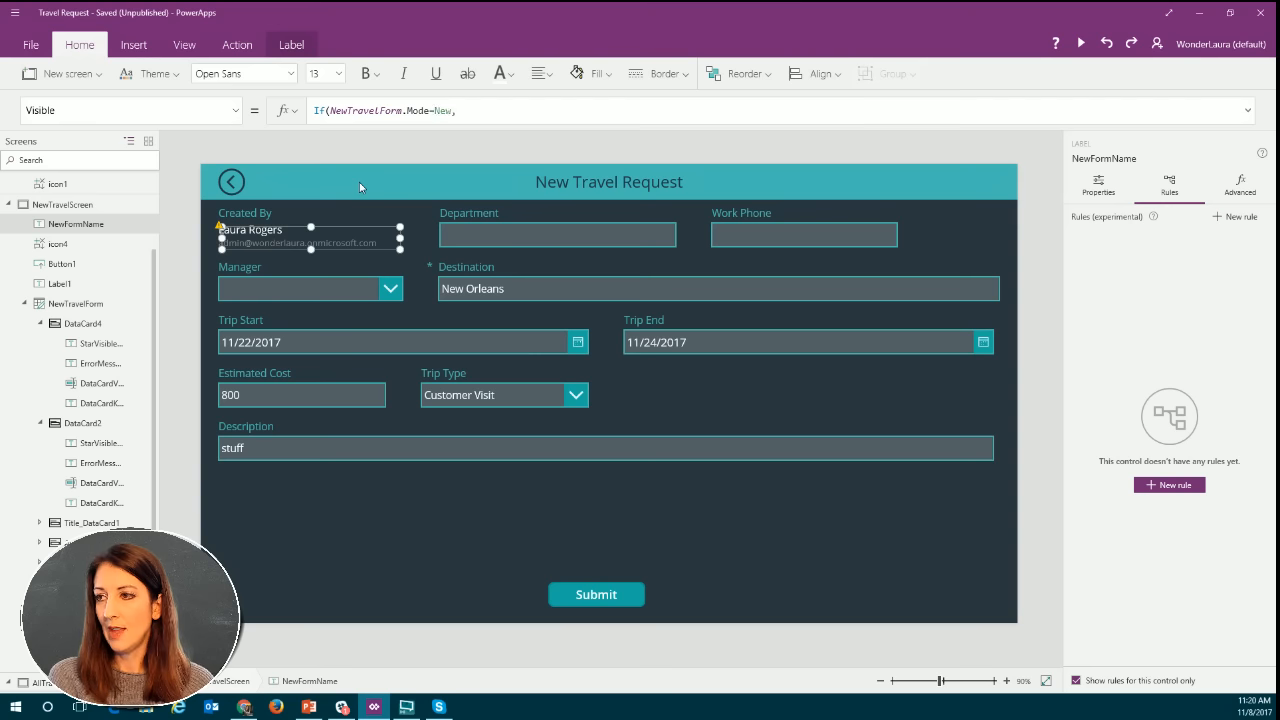
text(,tru)
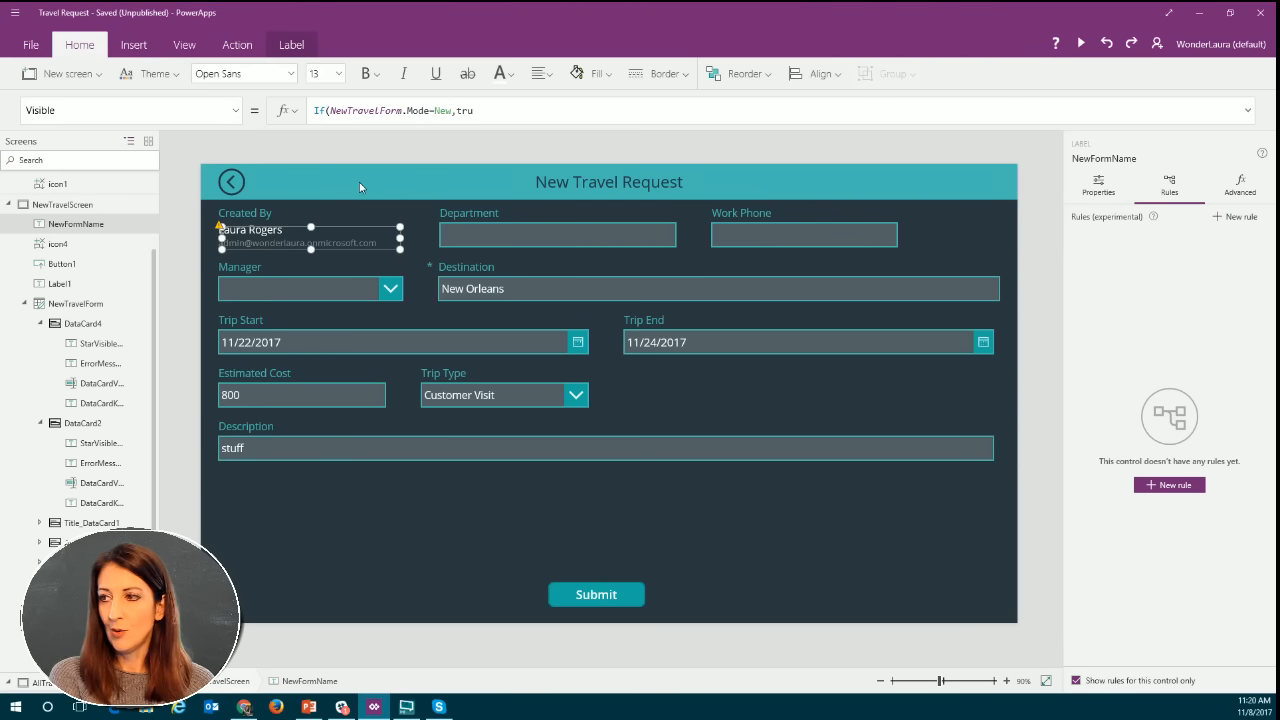
text(e,false)
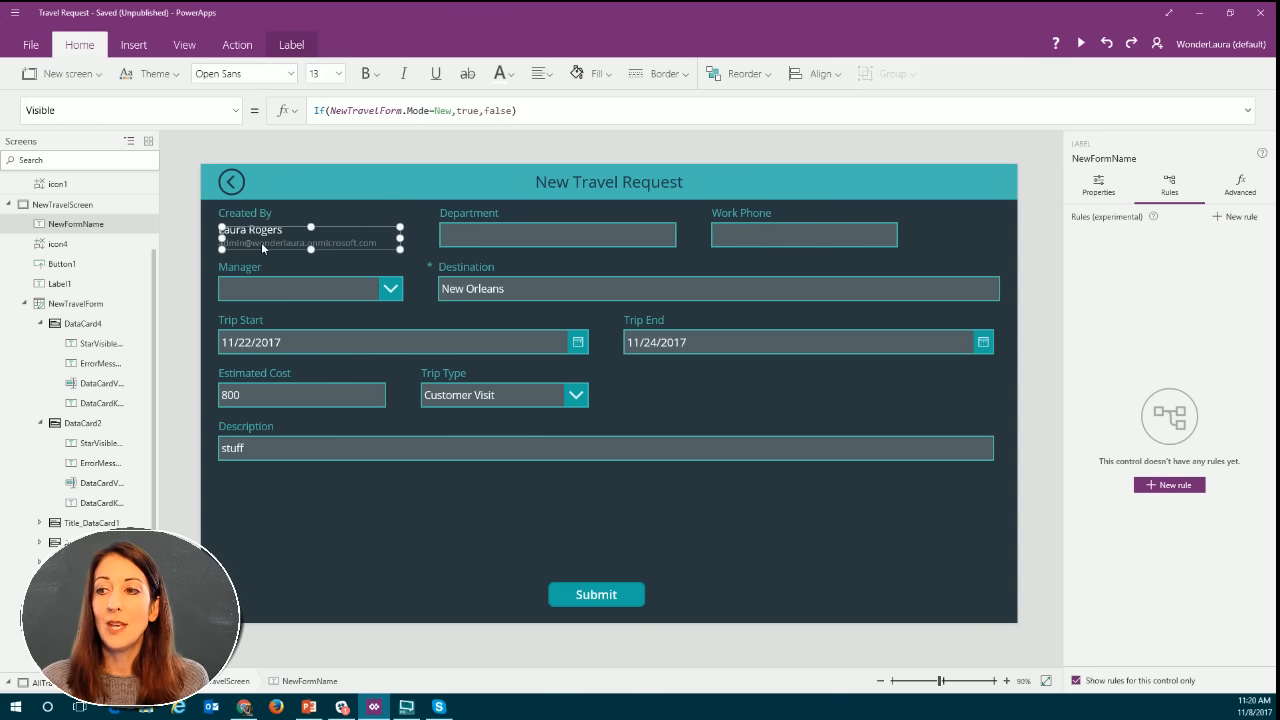
Preview the app and check the Created By name on a new travel request and on the existing Colorado trip.
click(1081, 45)
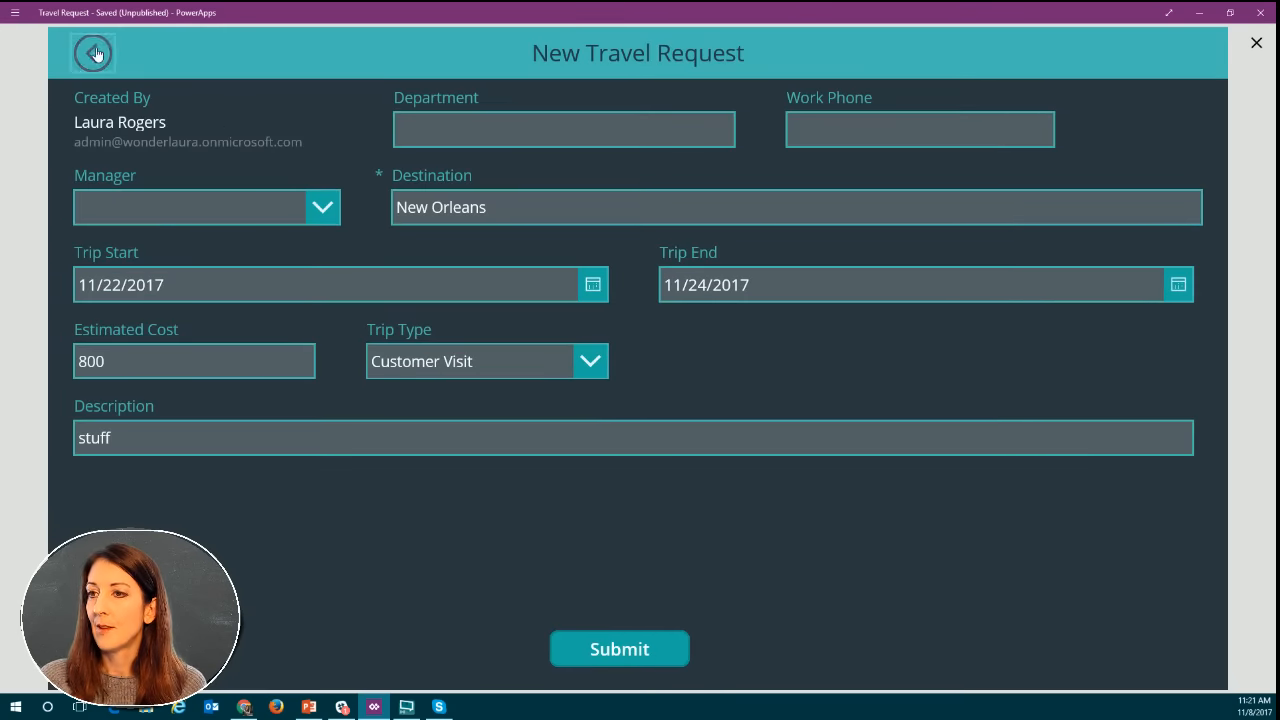
click(92, 52)
click(75, 62)
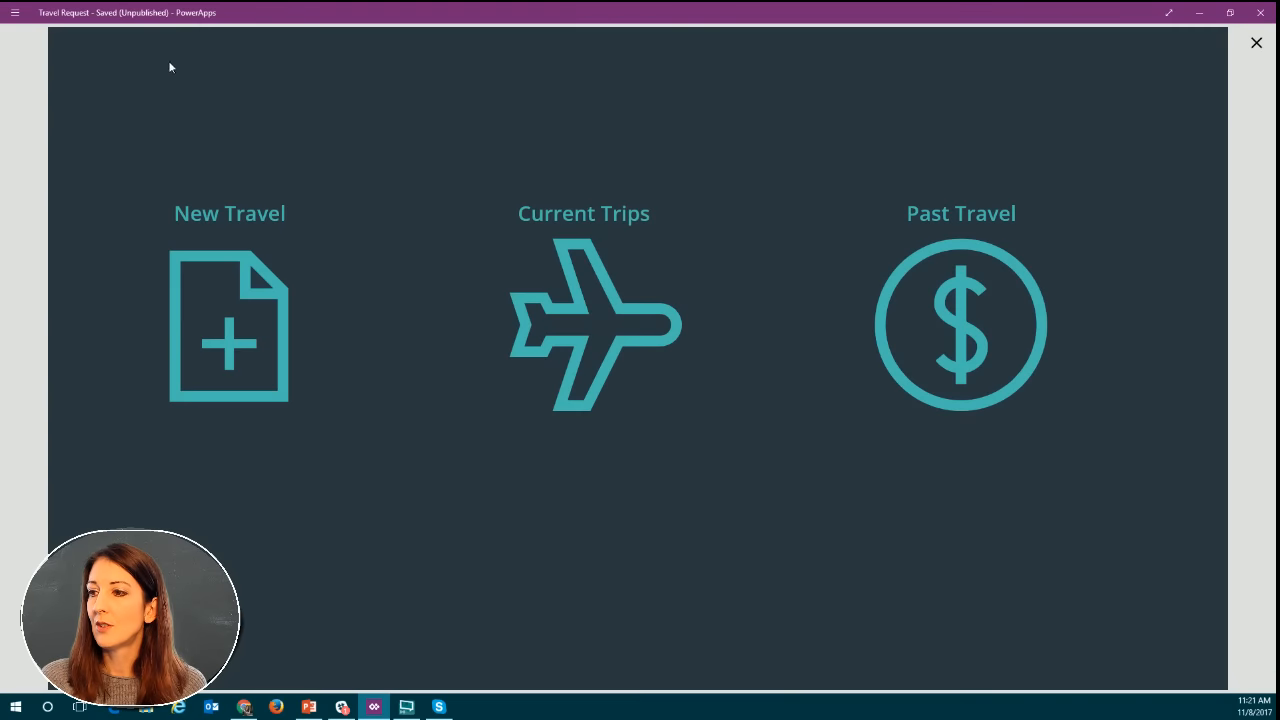
click(203, 302)
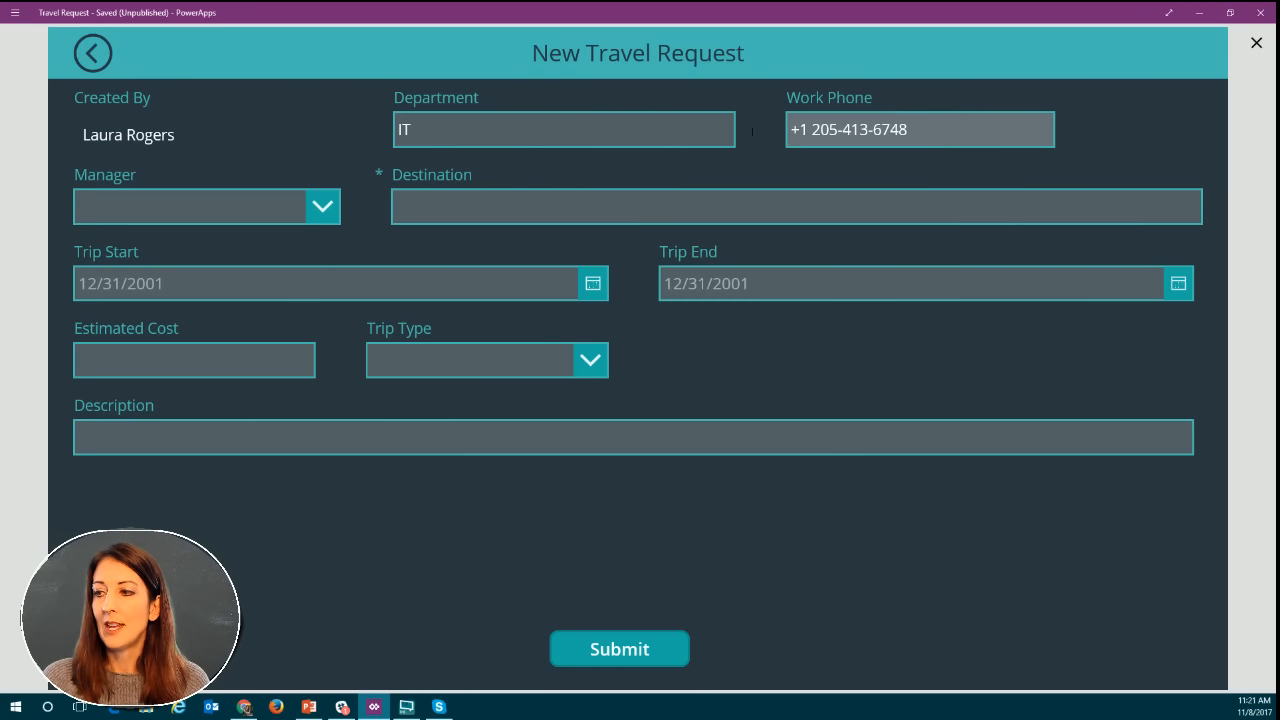
click(99, 52)
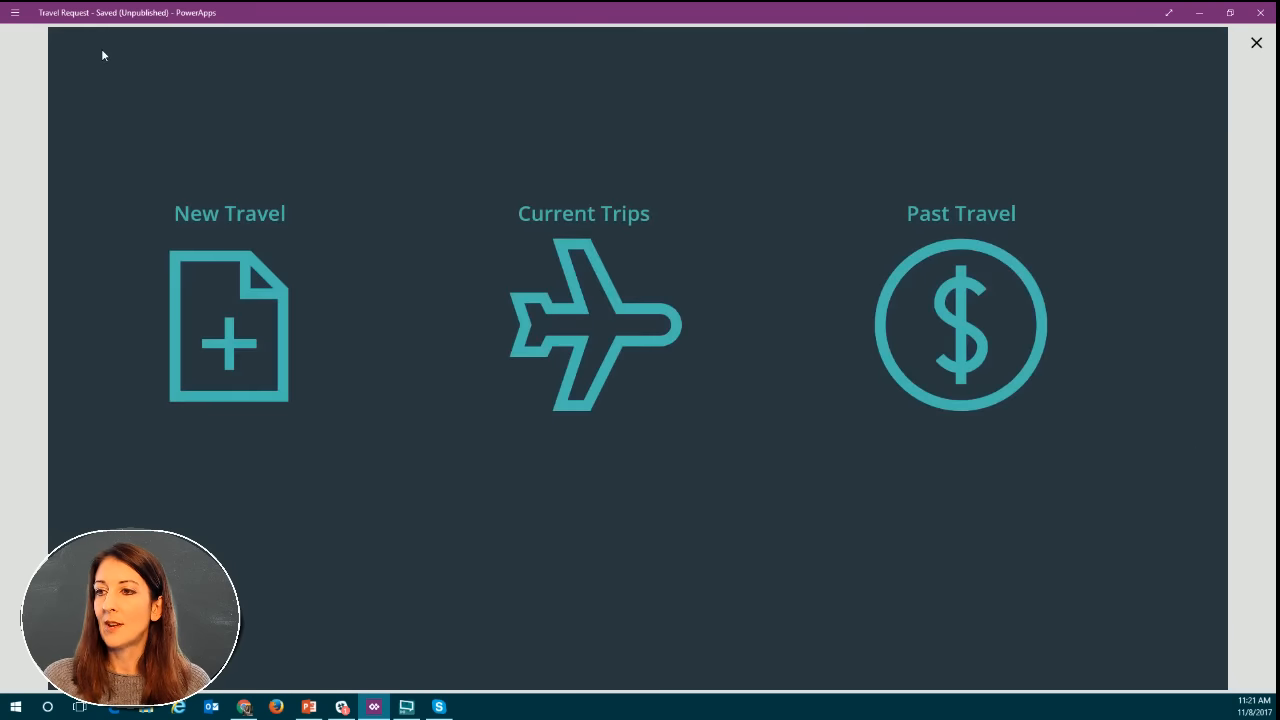
click(615, 295)
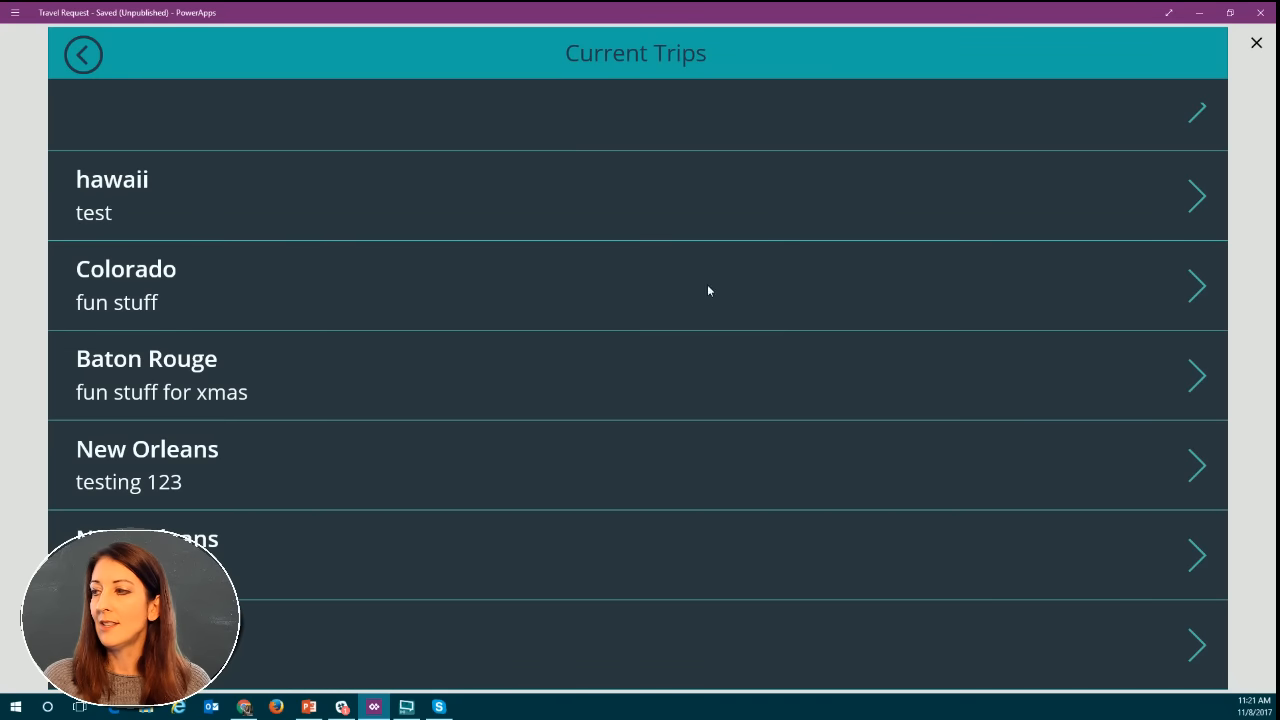
click(1194, 286)
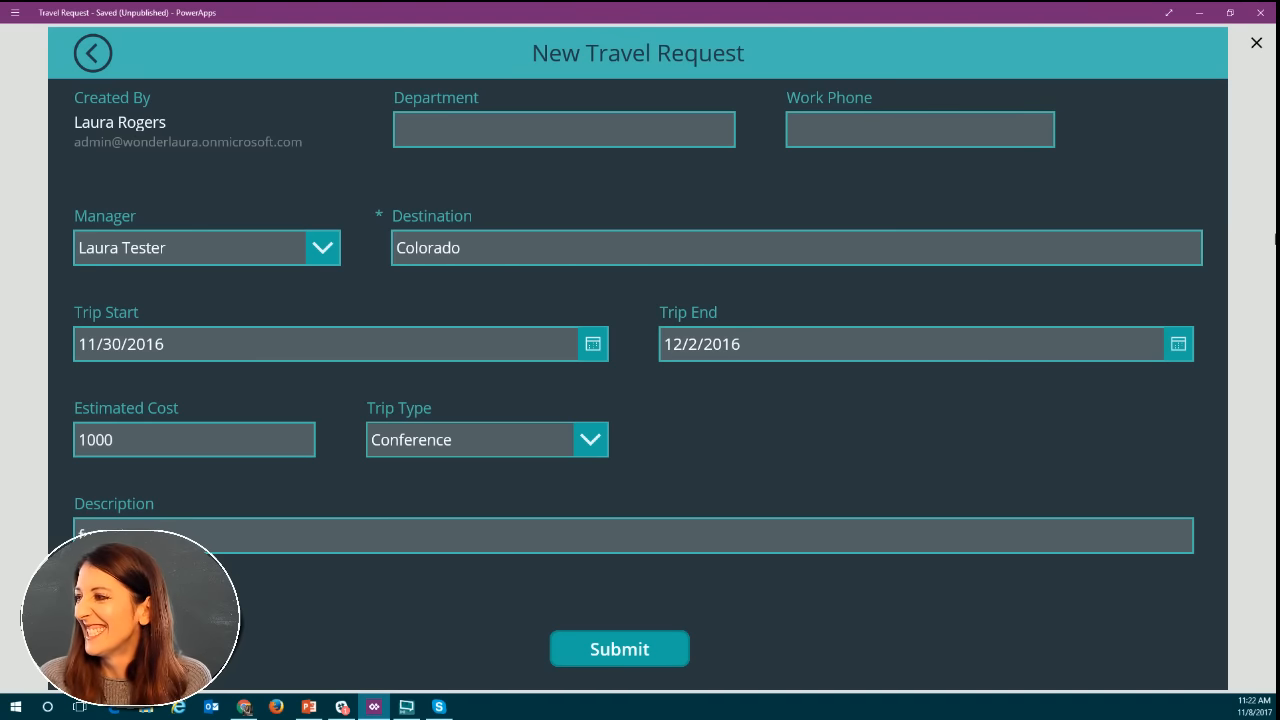
Leave the current preview, run the app from the Welcome screen and start a new travel request.
click(1256, 46)
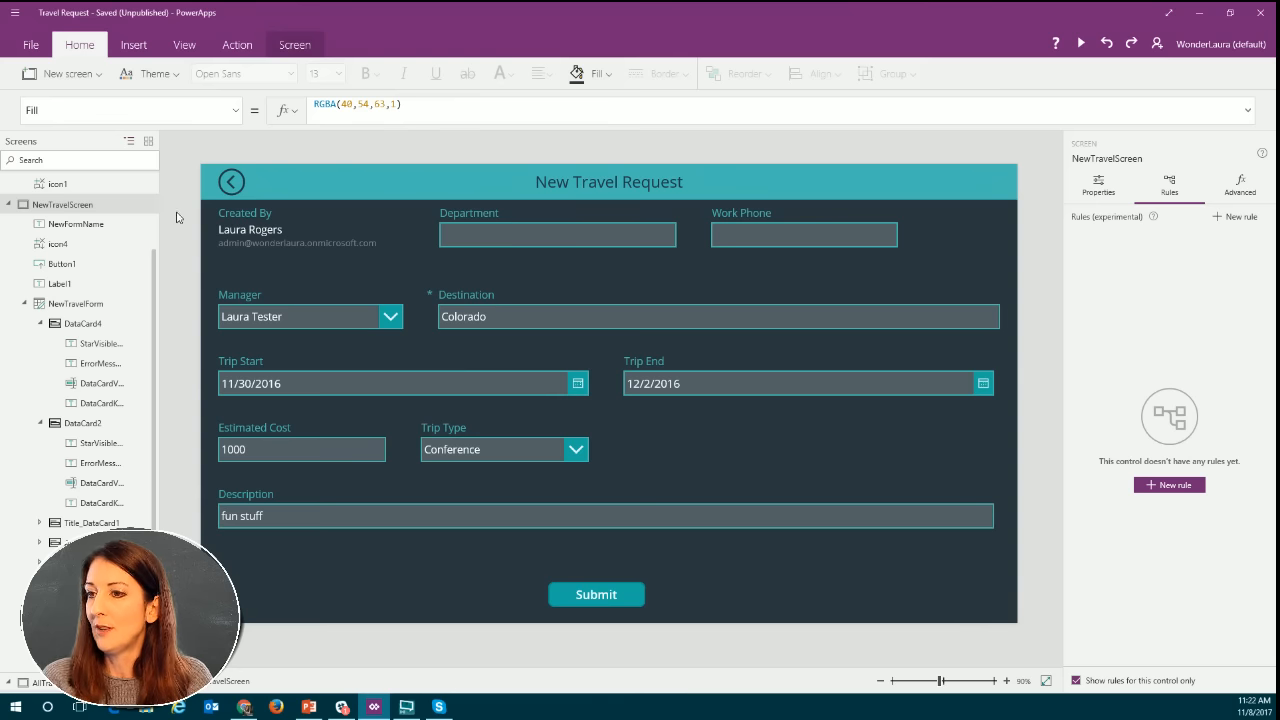
scroll(70, 220, up, 3)
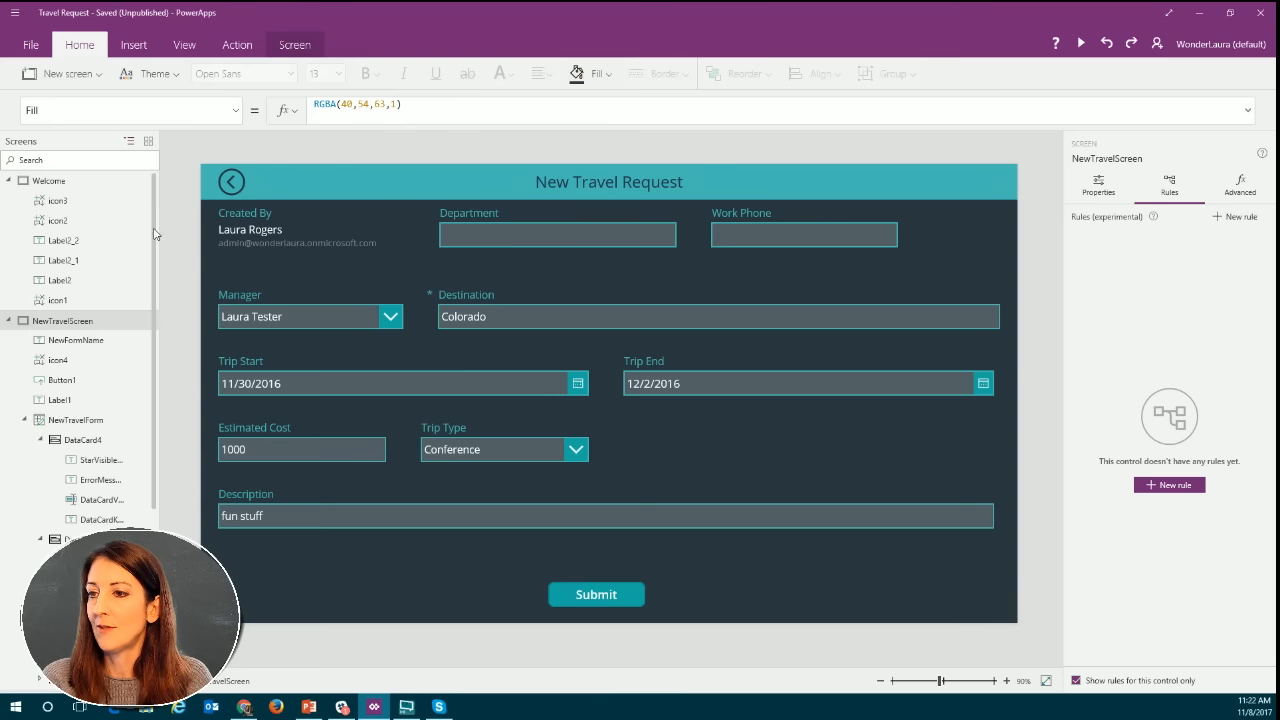
click(46, 181)
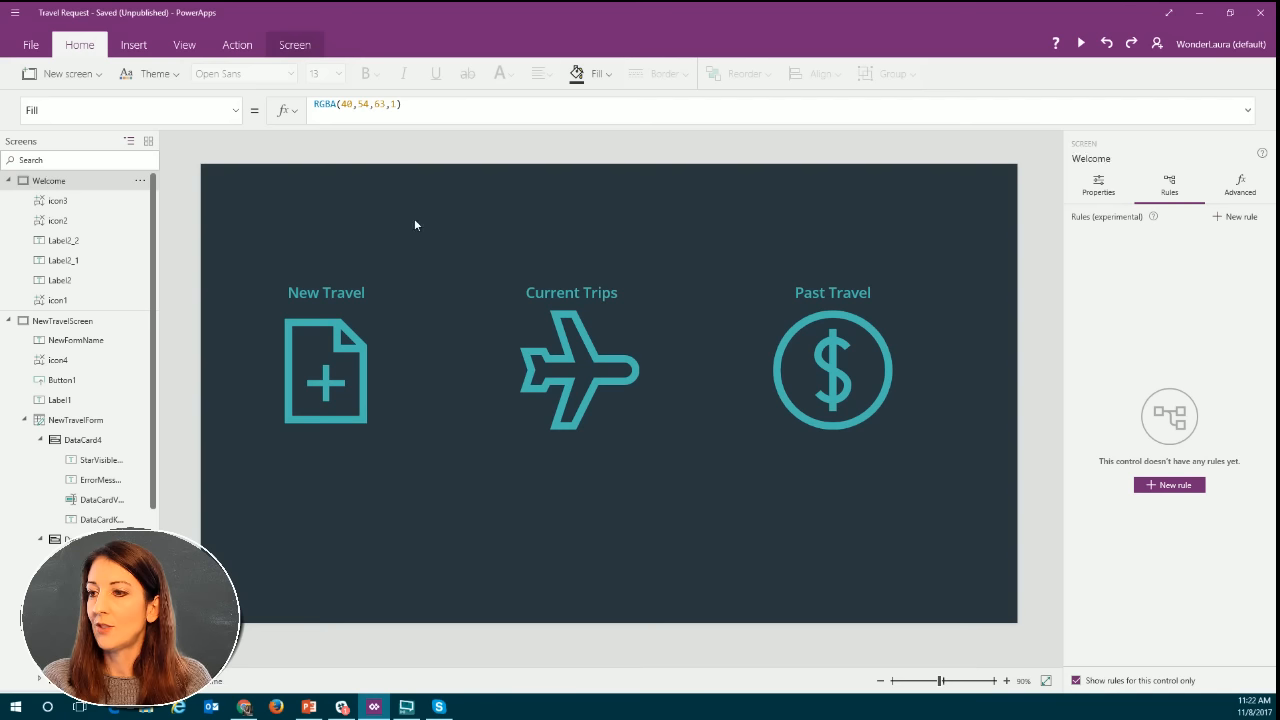
click(1081, 44)
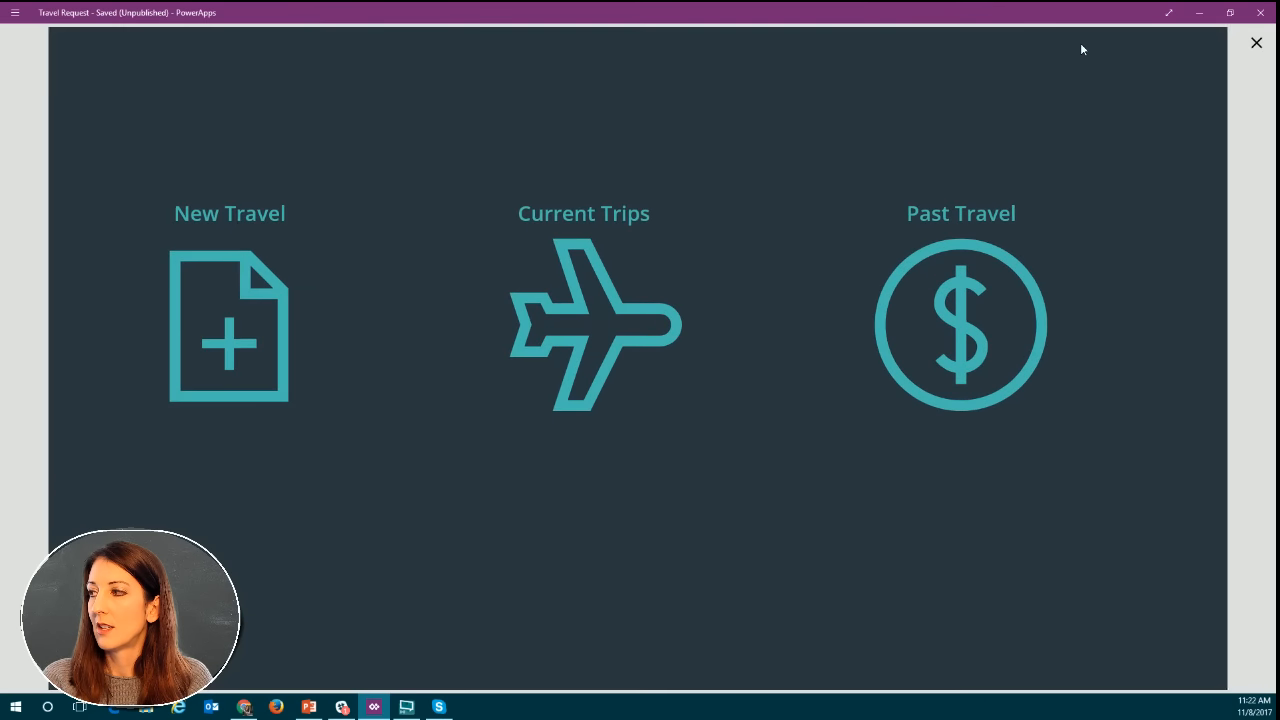
click(198, 343)
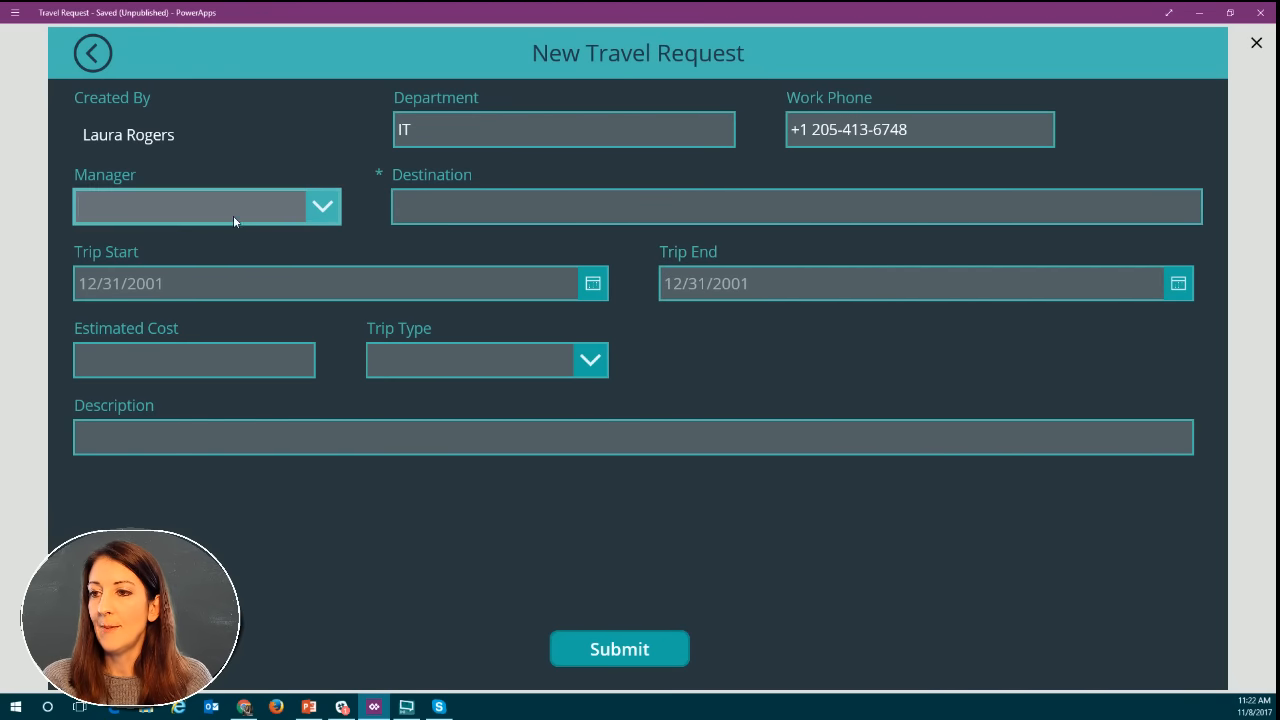
Search for and pick the manager, set the destination to Birmingham, and submit the new travel request.
text(a)
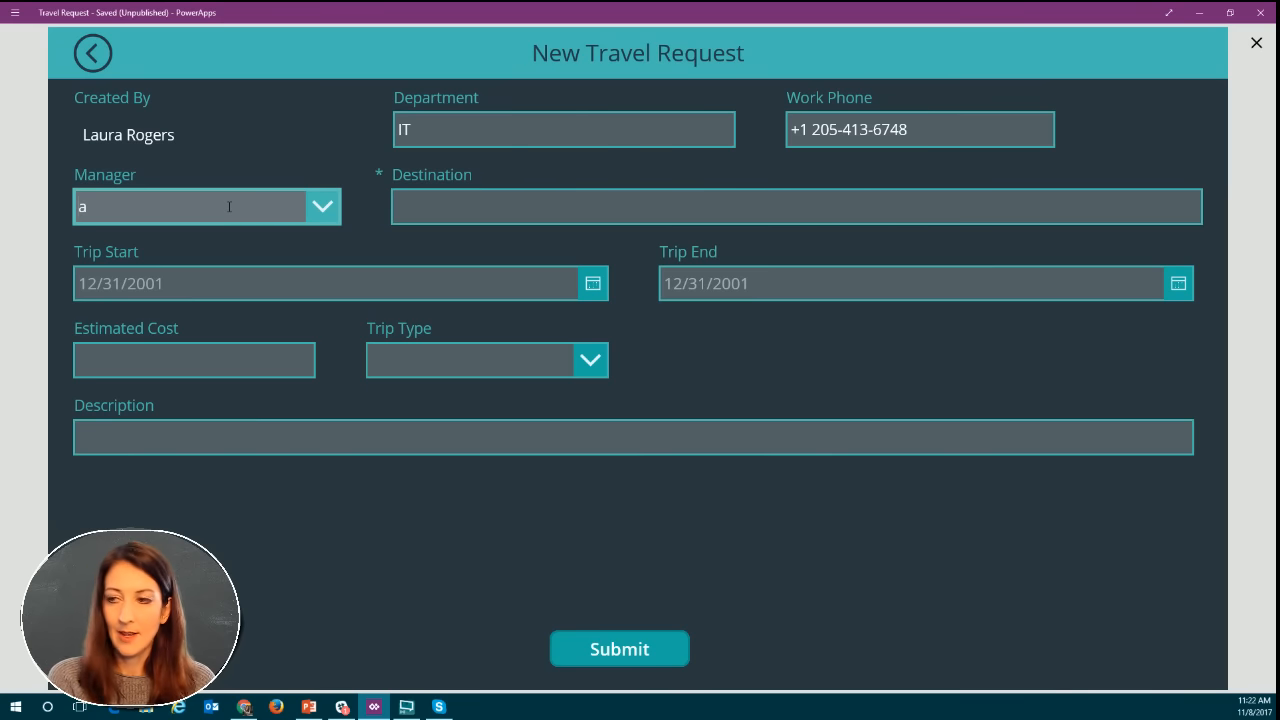
text(lex)
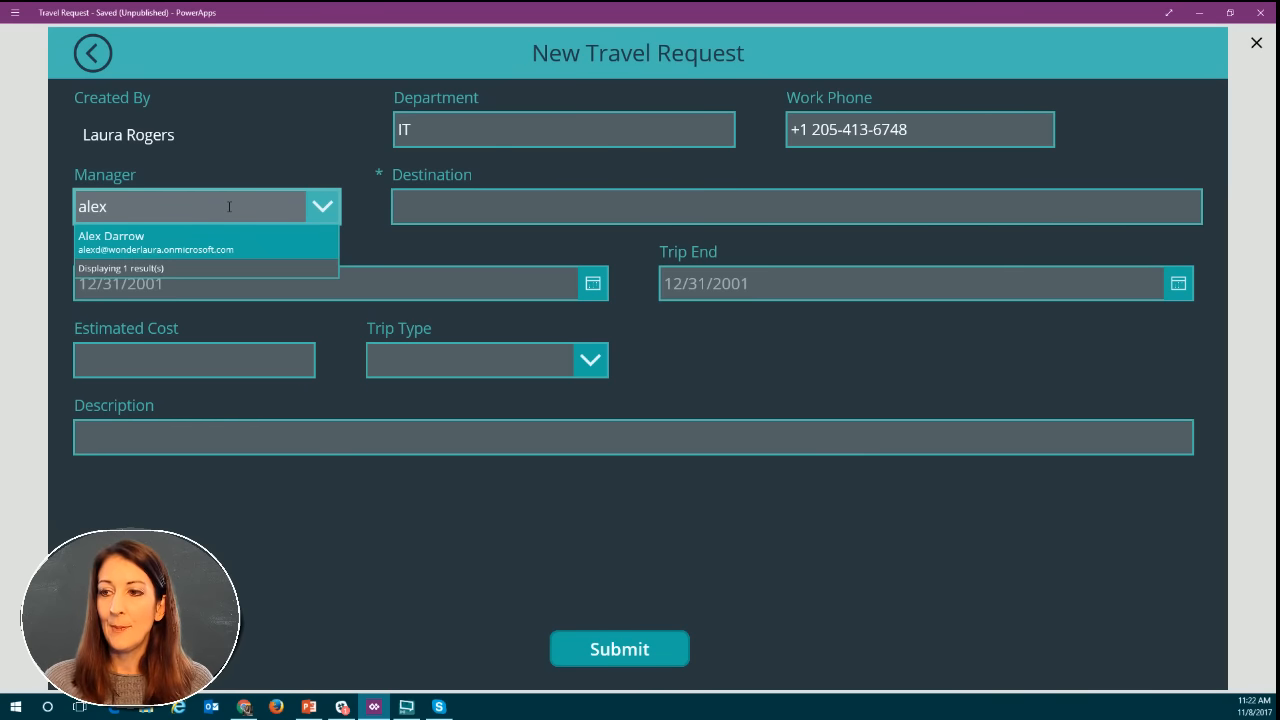
click(183, 246)
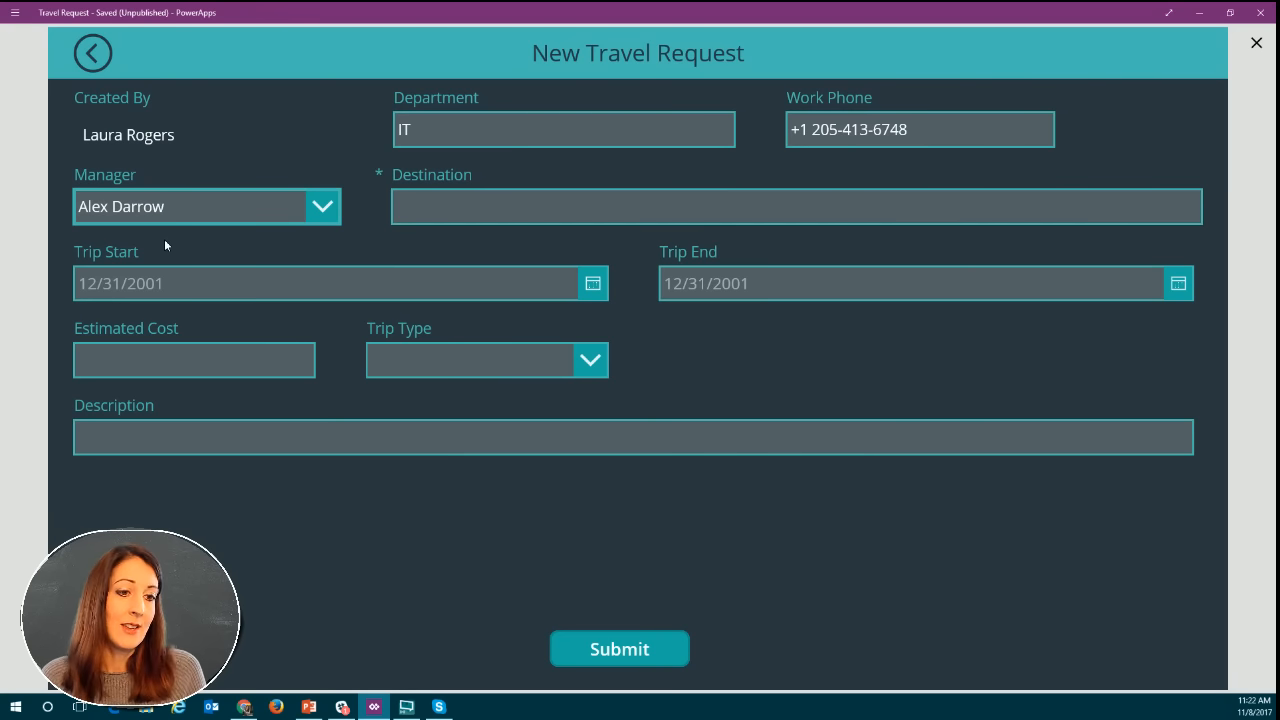
click(497, 210)
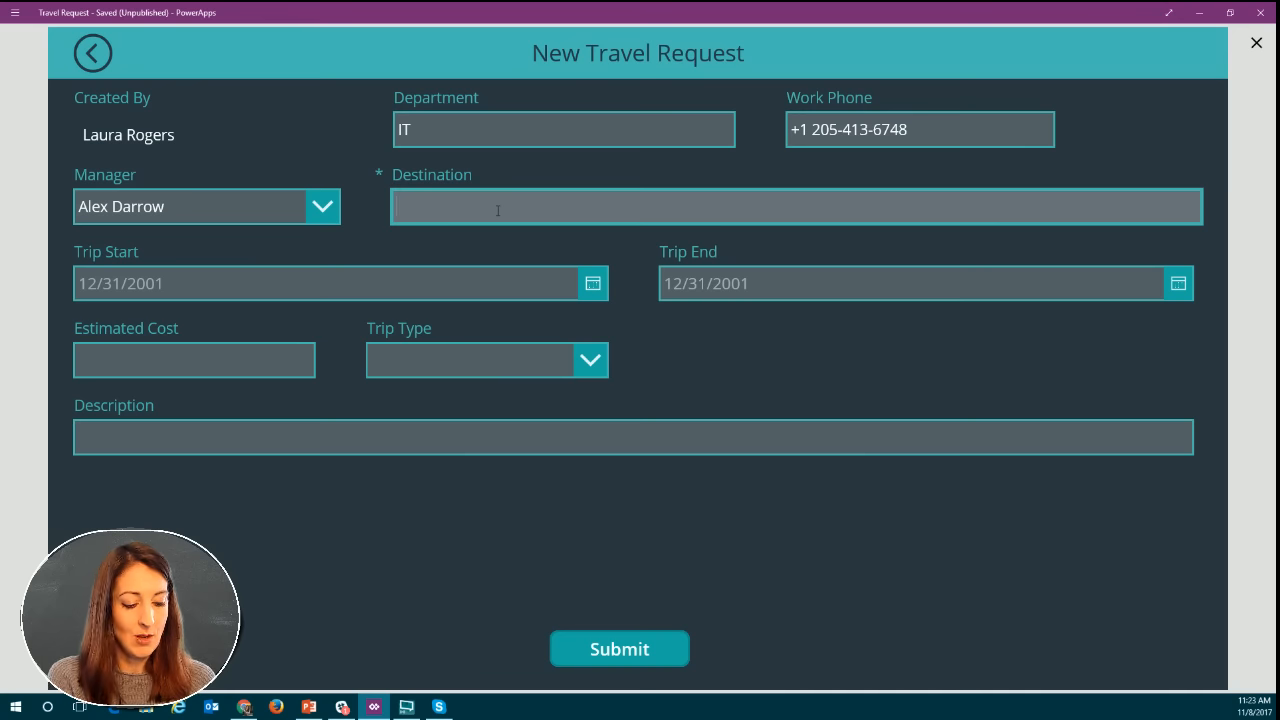
text(Birmingham)
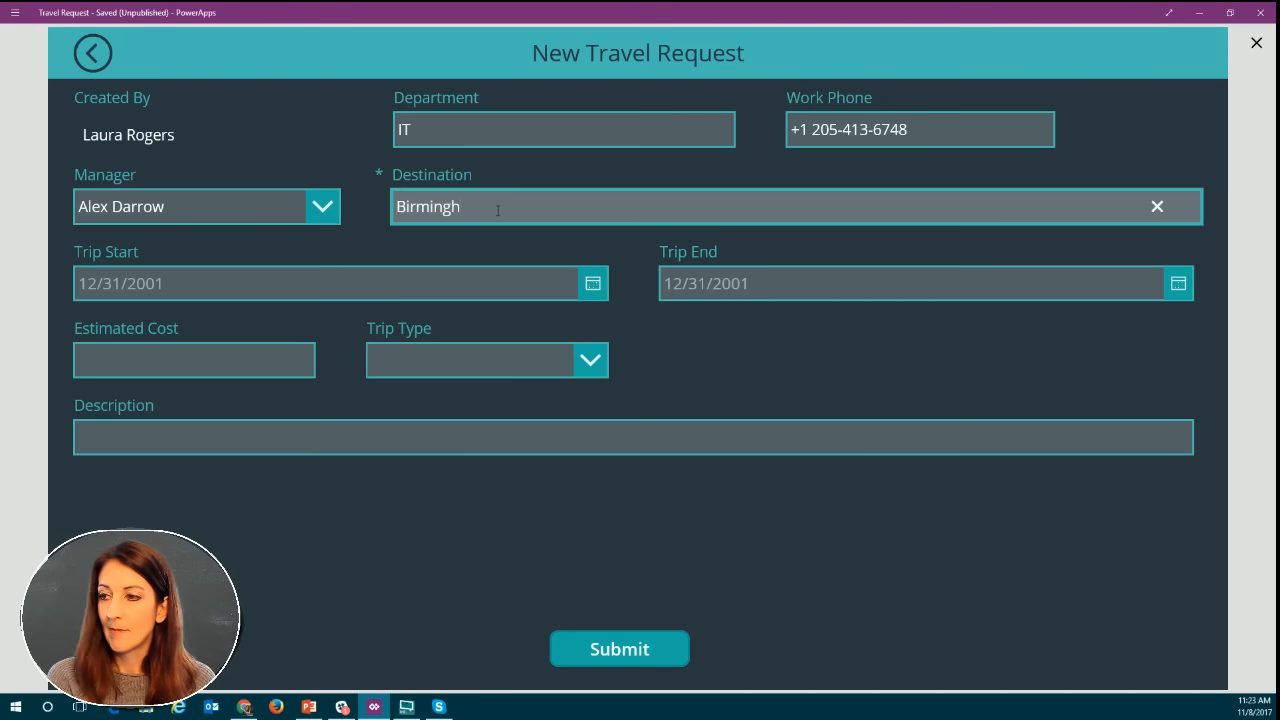
click(380, 356)
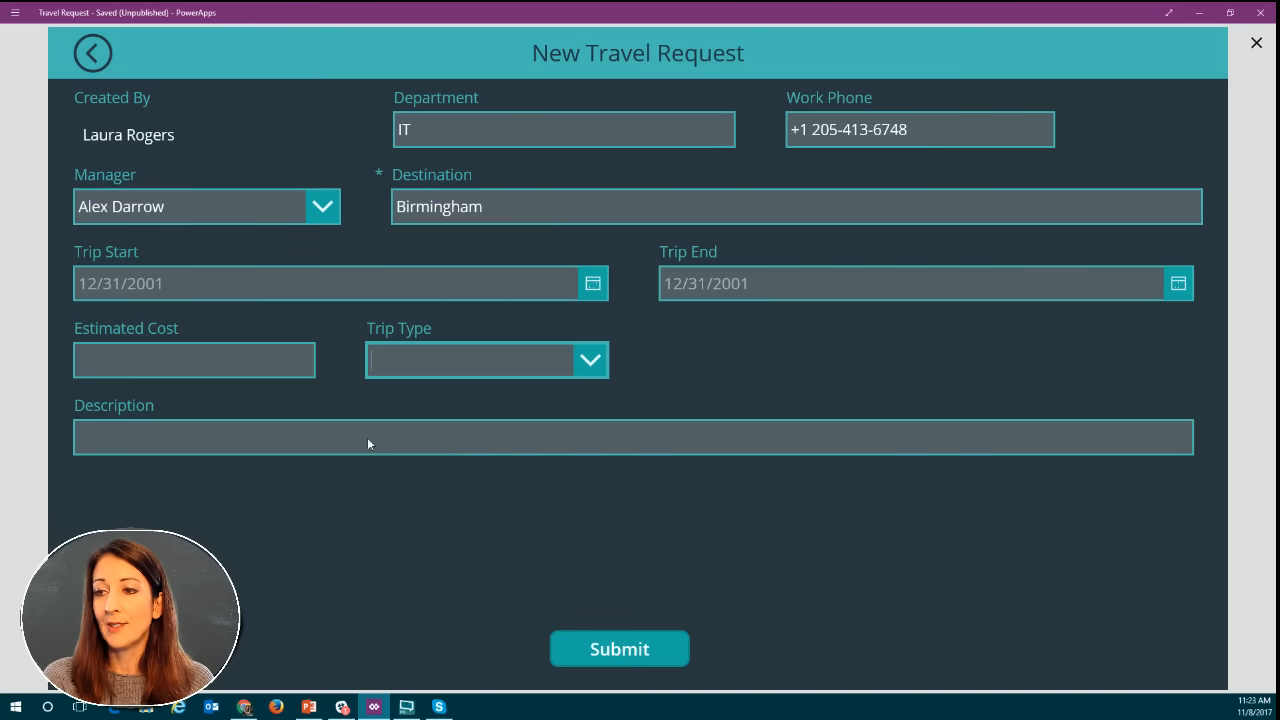
click(629, 655)
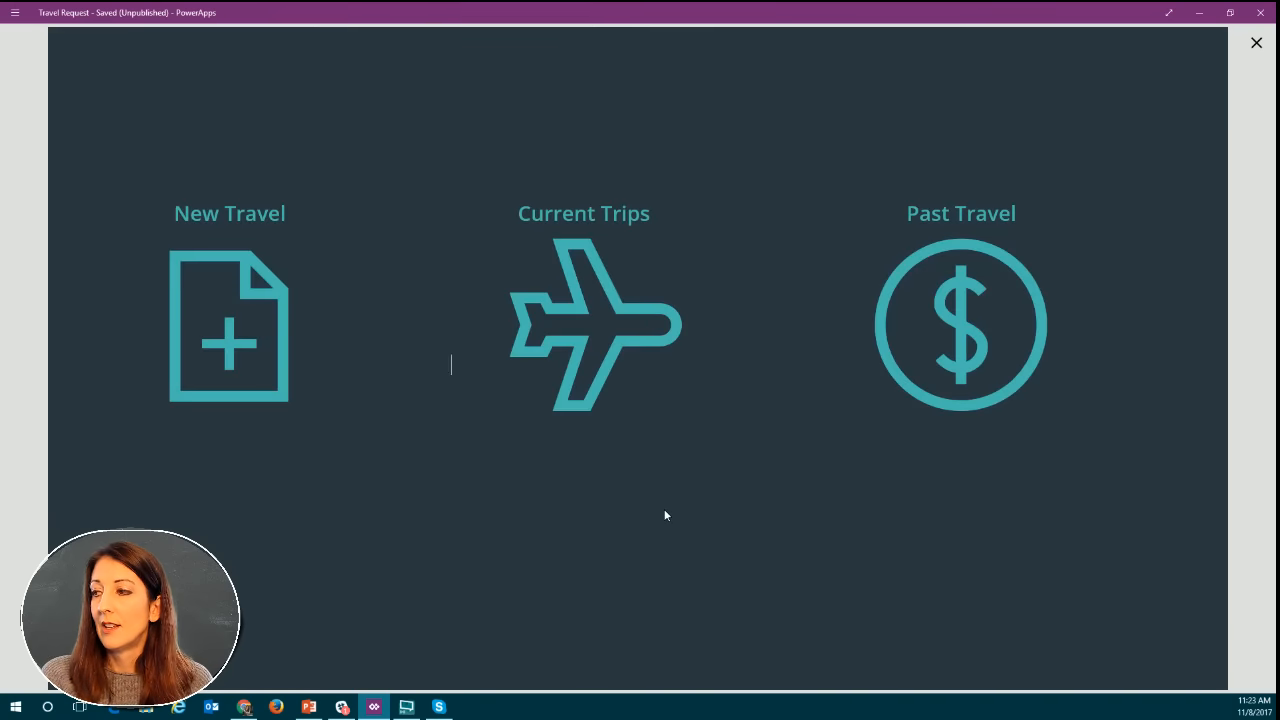
Browse the Current Trips list and open the newly submitted Birmingham trip at its end.
click(607, 332)
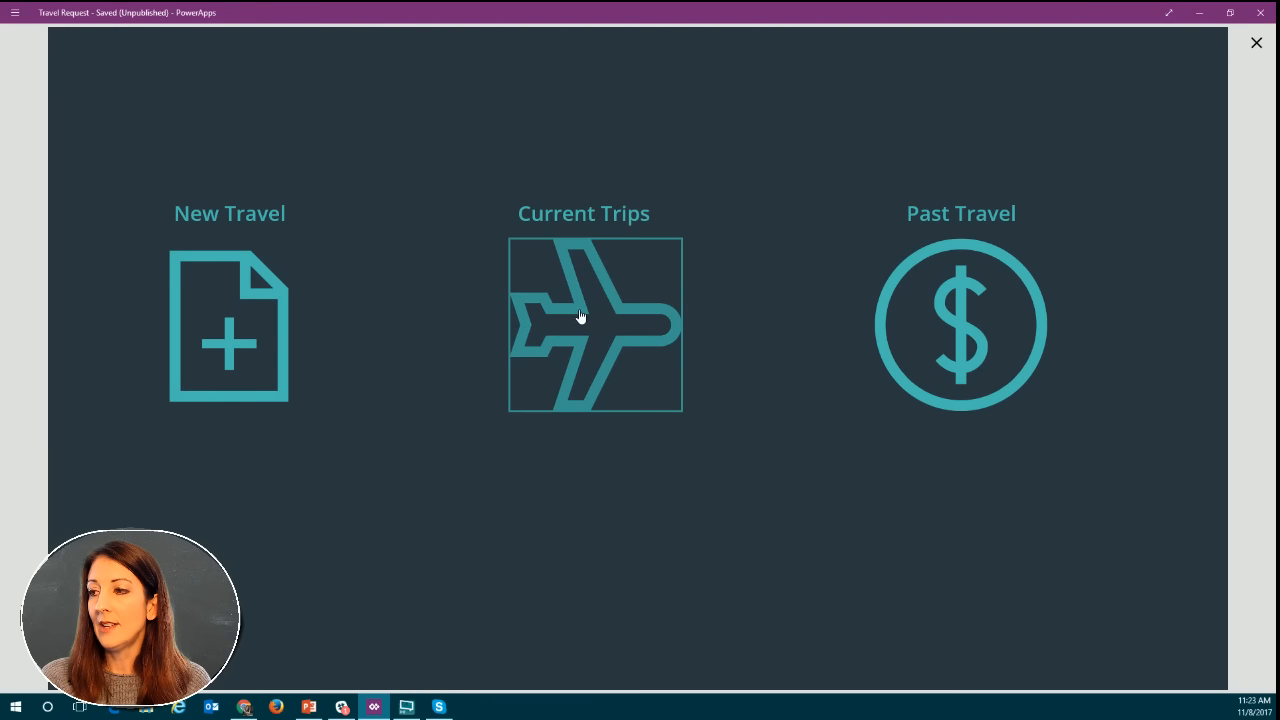
scroll(683, 285, up, 2)
scroll(683, 285, up, 3)
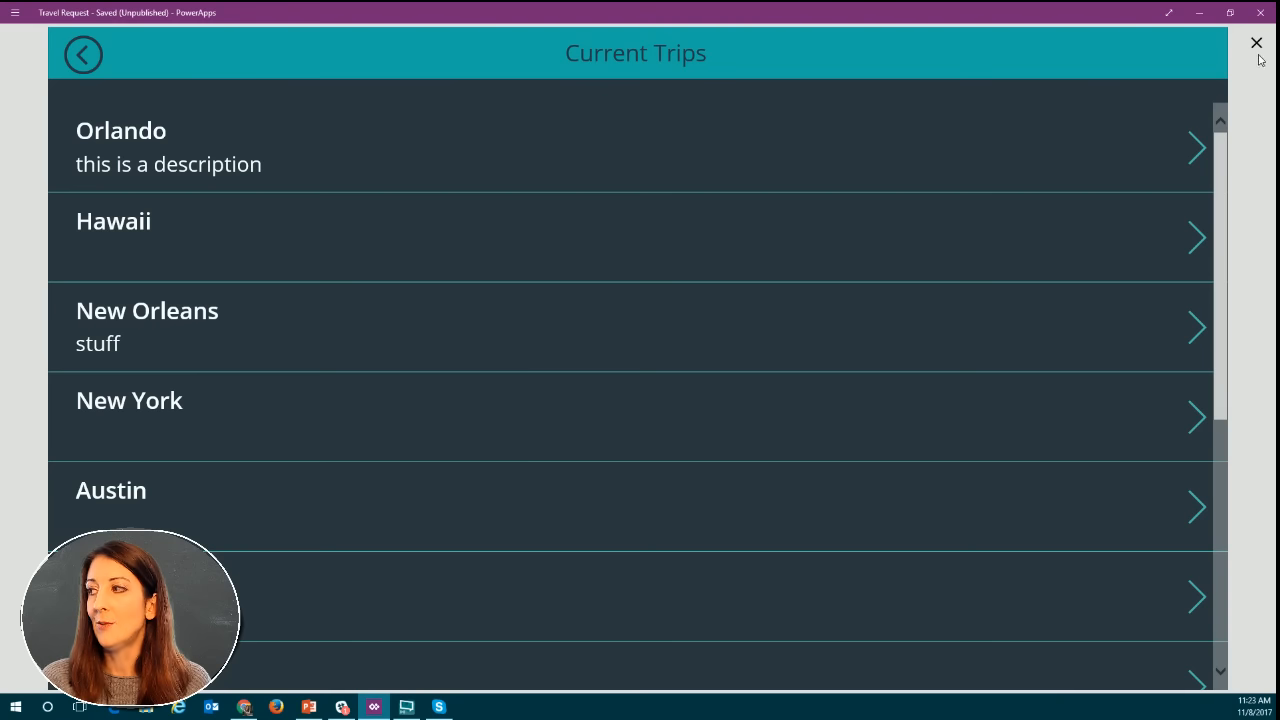
scroll(619, 452, down, 1)
scroll(619, 452, down, 5)
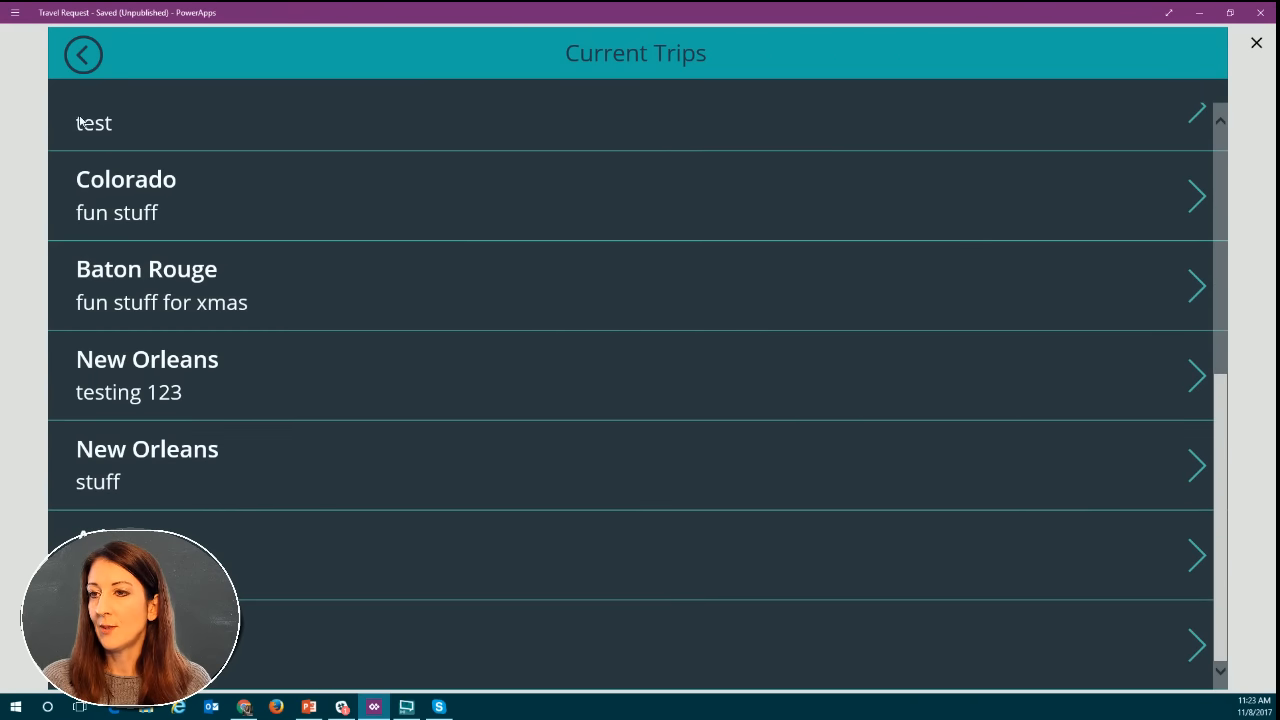
click(1198, 652)
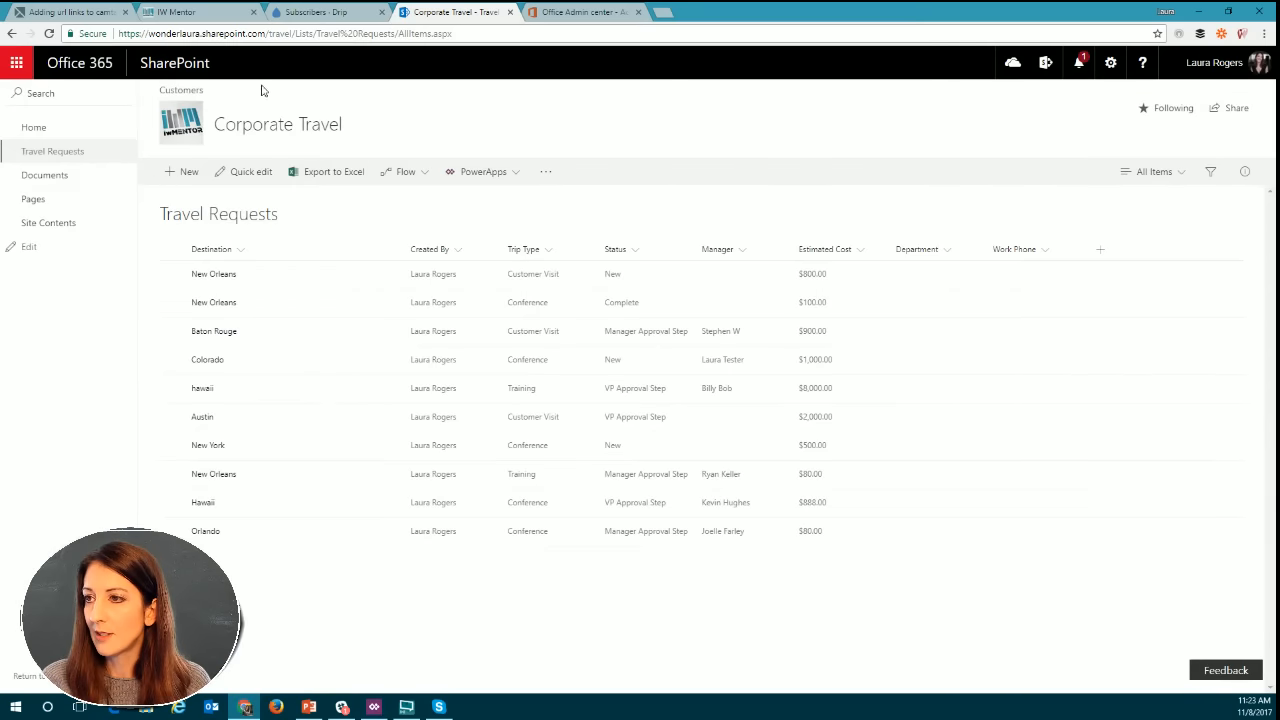
Switch to the SharePoint Travel Requests list in Chrome, reload it and enlarge the page to 125% to check the Birmingham entry.
click(55, 151)
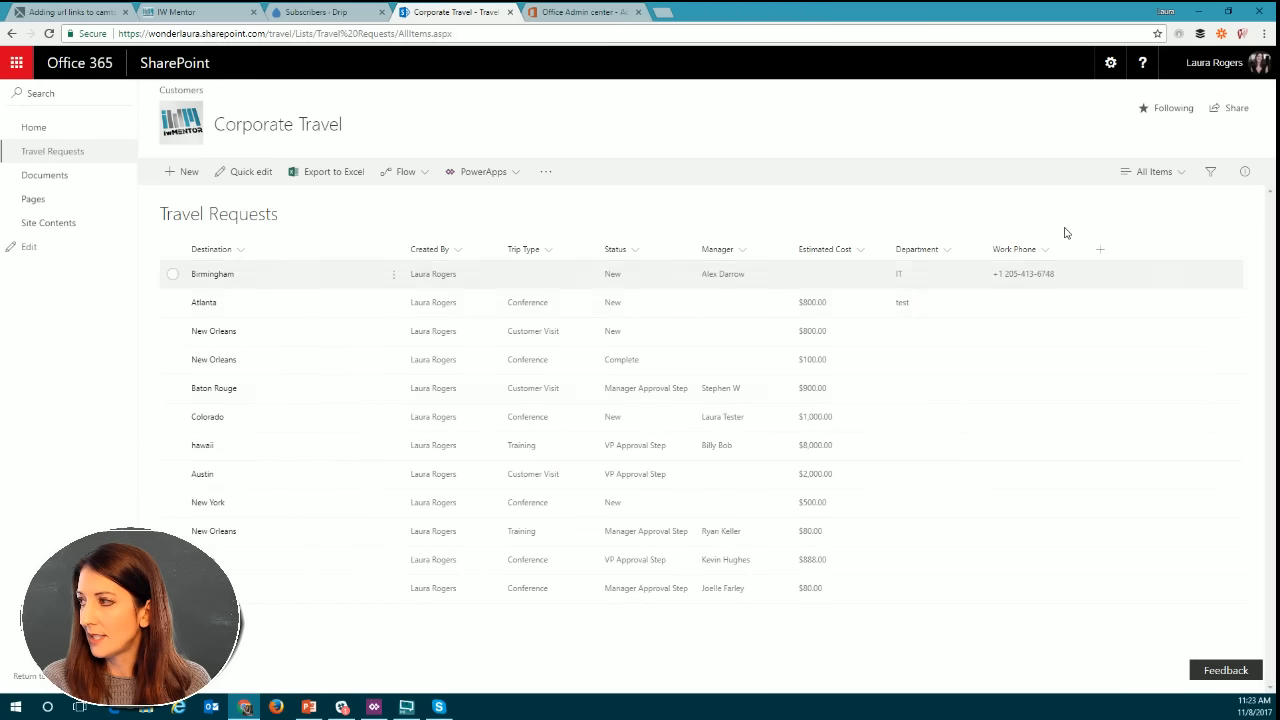
click(1264, 33)
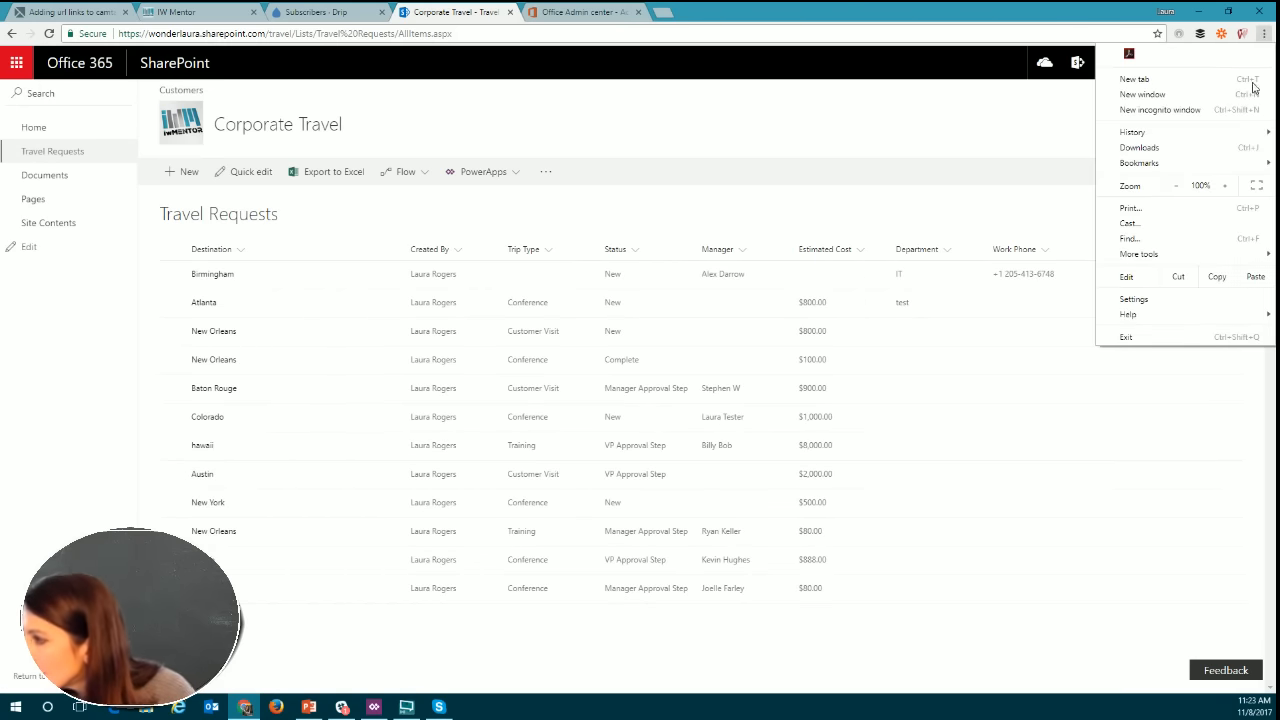
click(1176, 187)
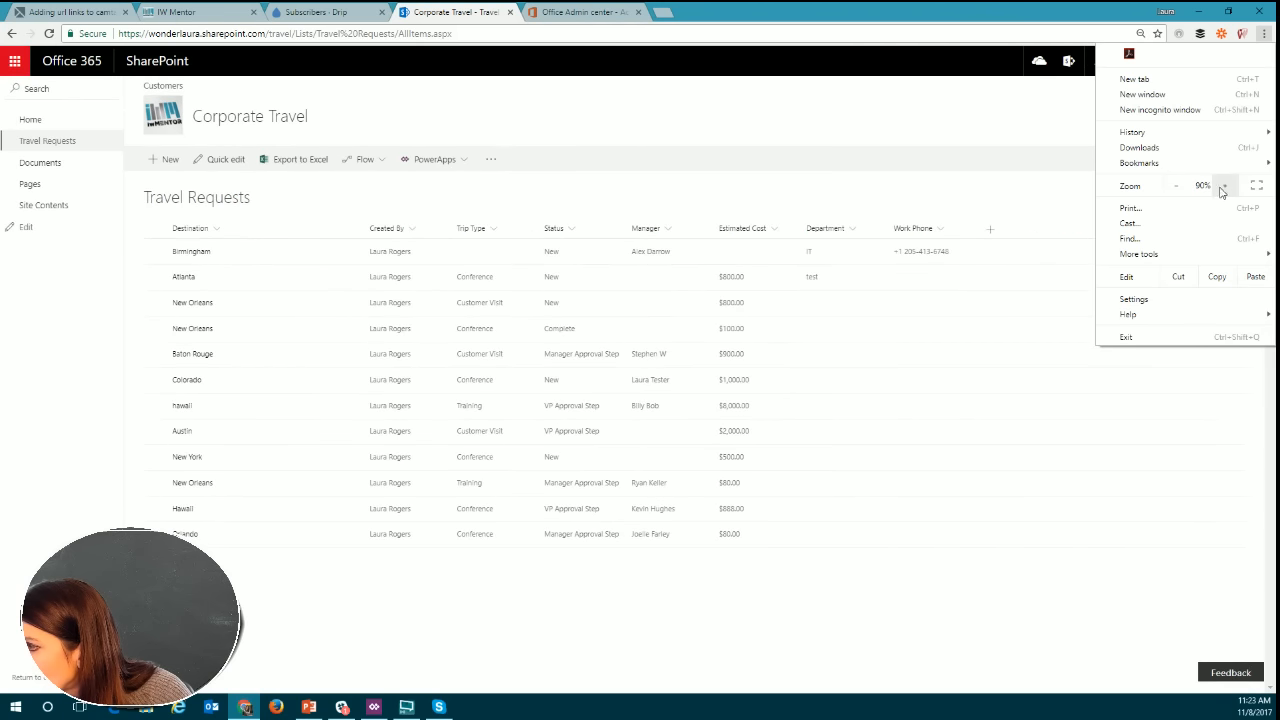
click(1222, 186)
click(1222, 186)
click(1222, 186)
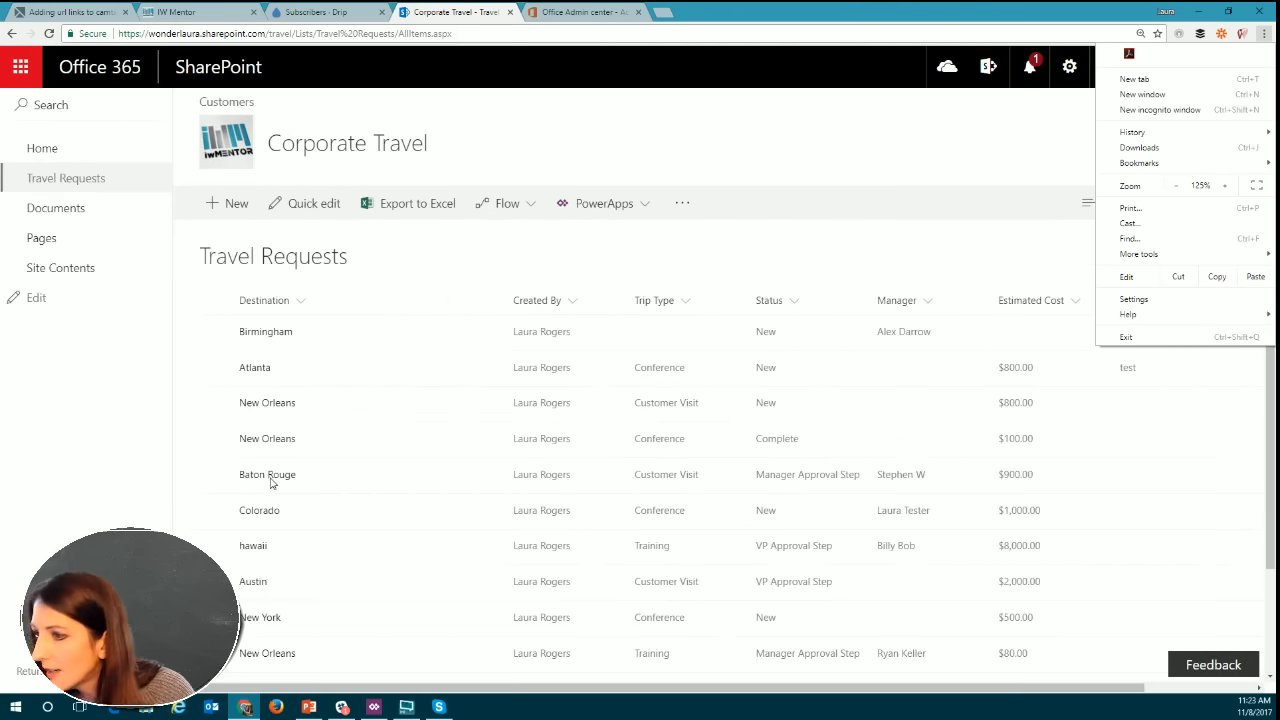
click(143, 491)
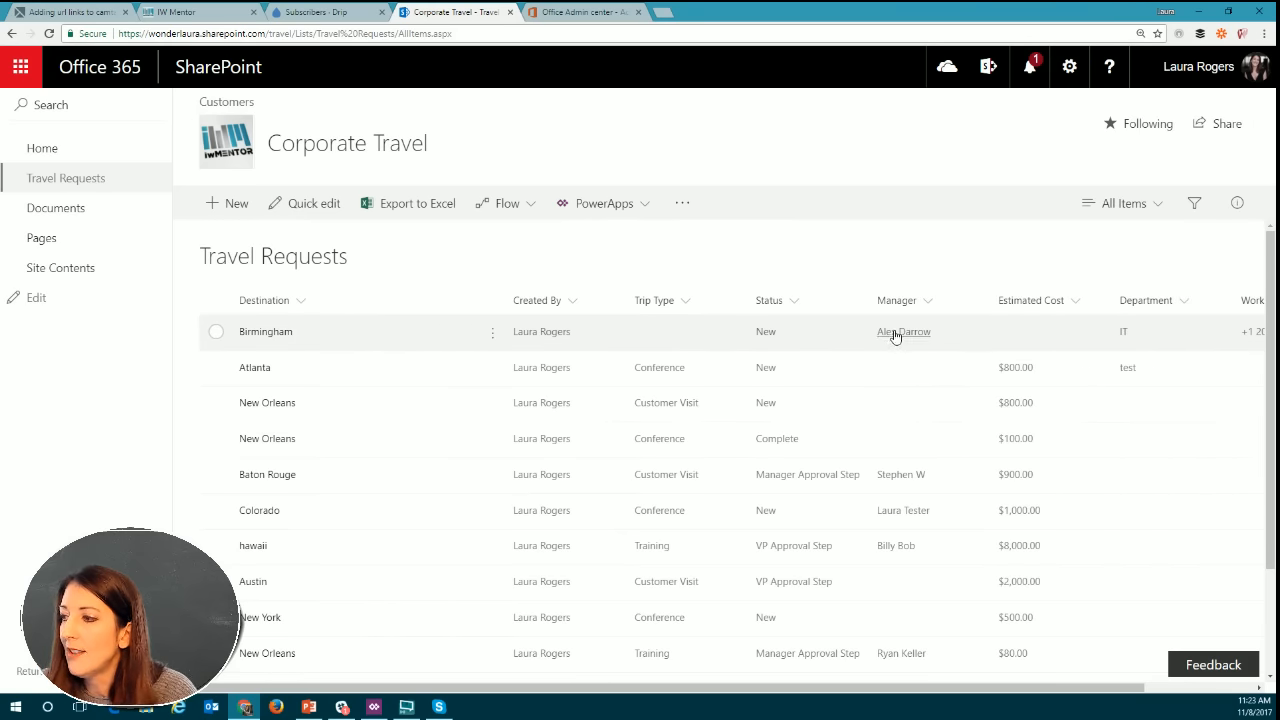
mouse_move(894, 338)
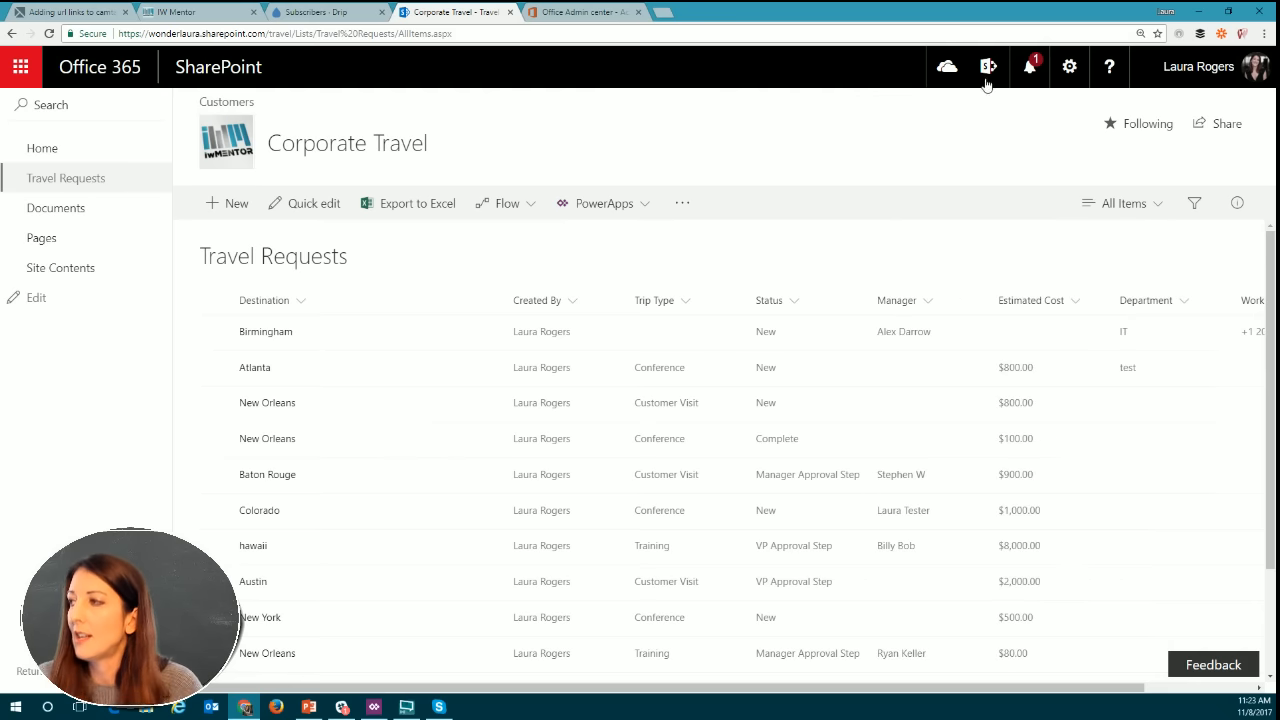
click(1199, 12)
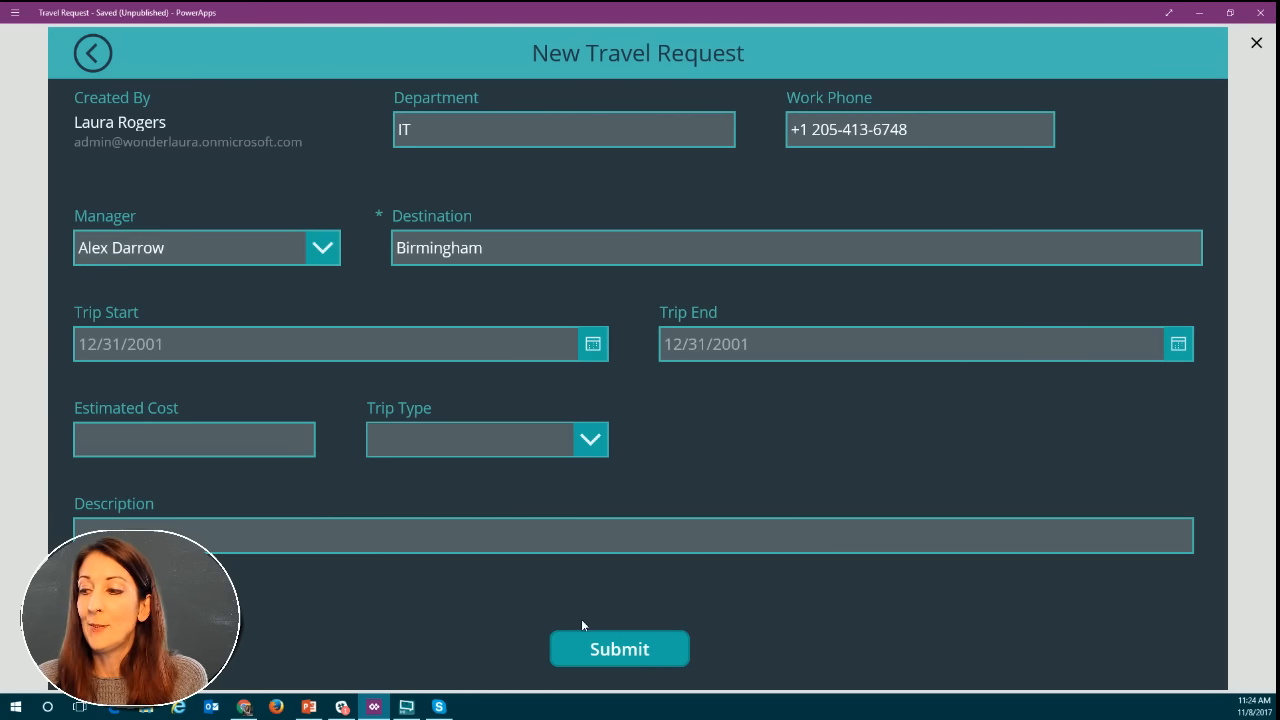
Exit the preview, narrow the Description card to about half the form's width and place it beside Trip Type.
click(1256, 43)
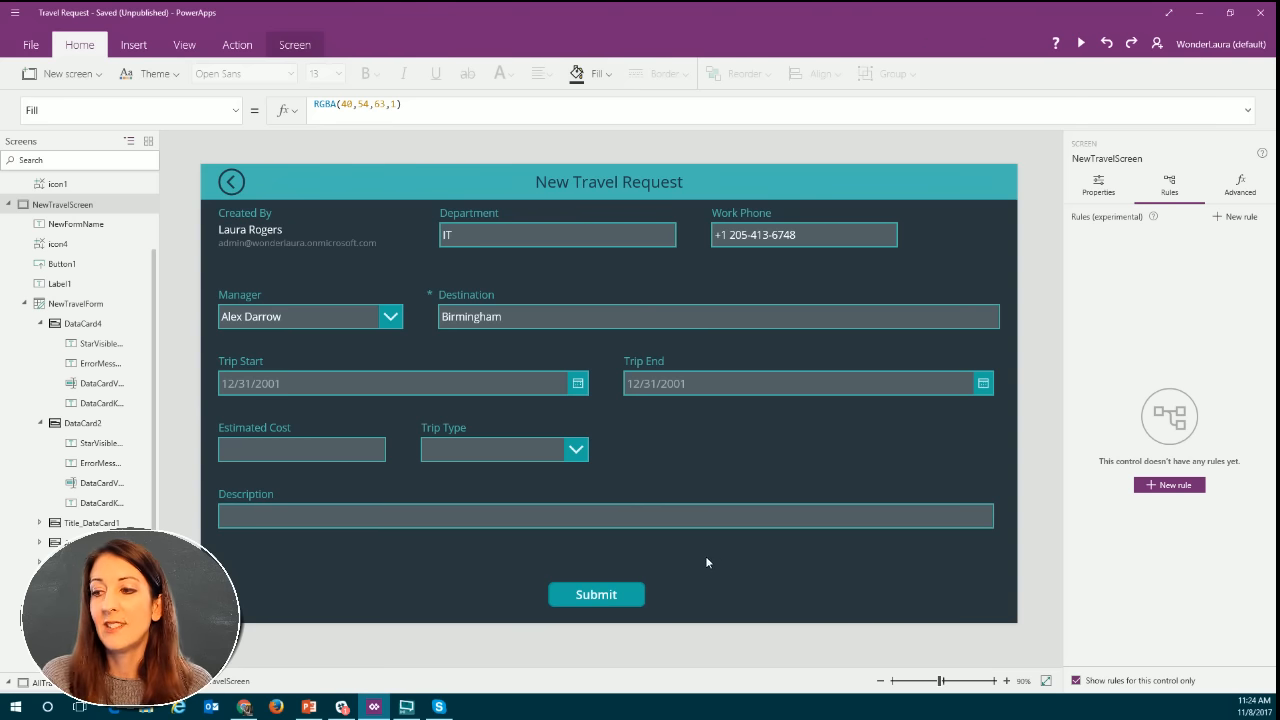
click(438, 519)
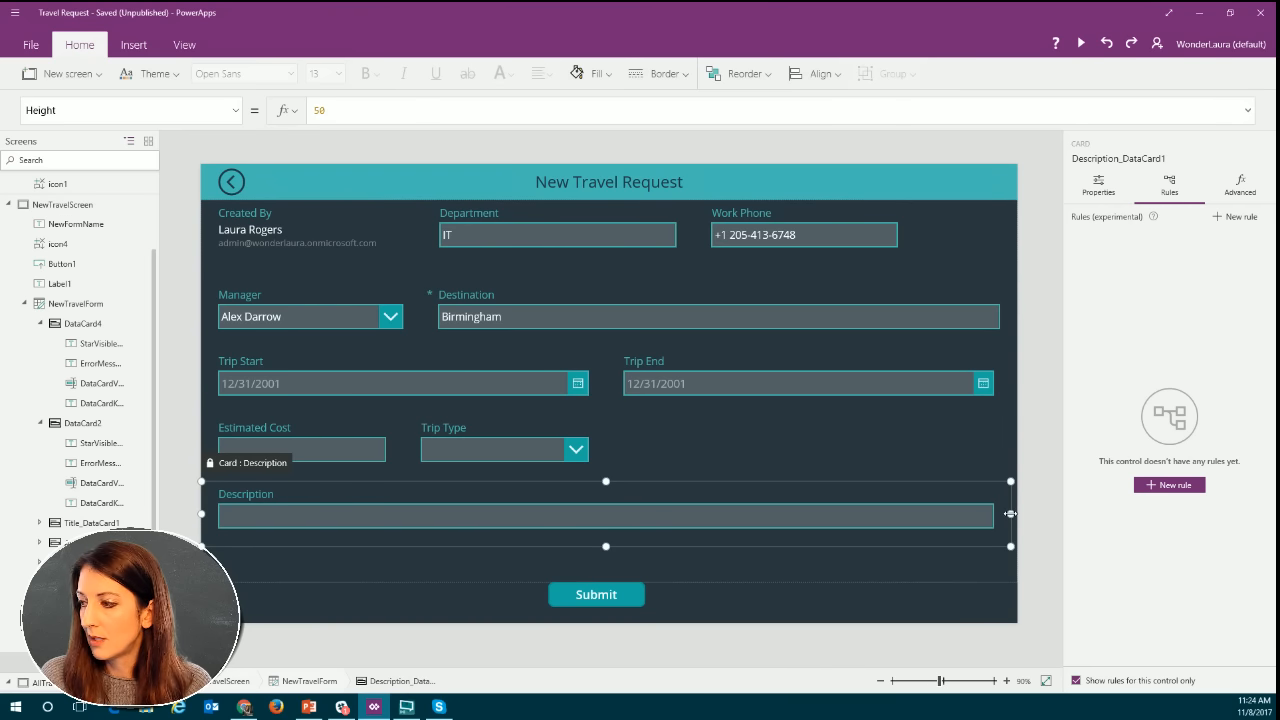
drag(1010, 513, 582, 523)
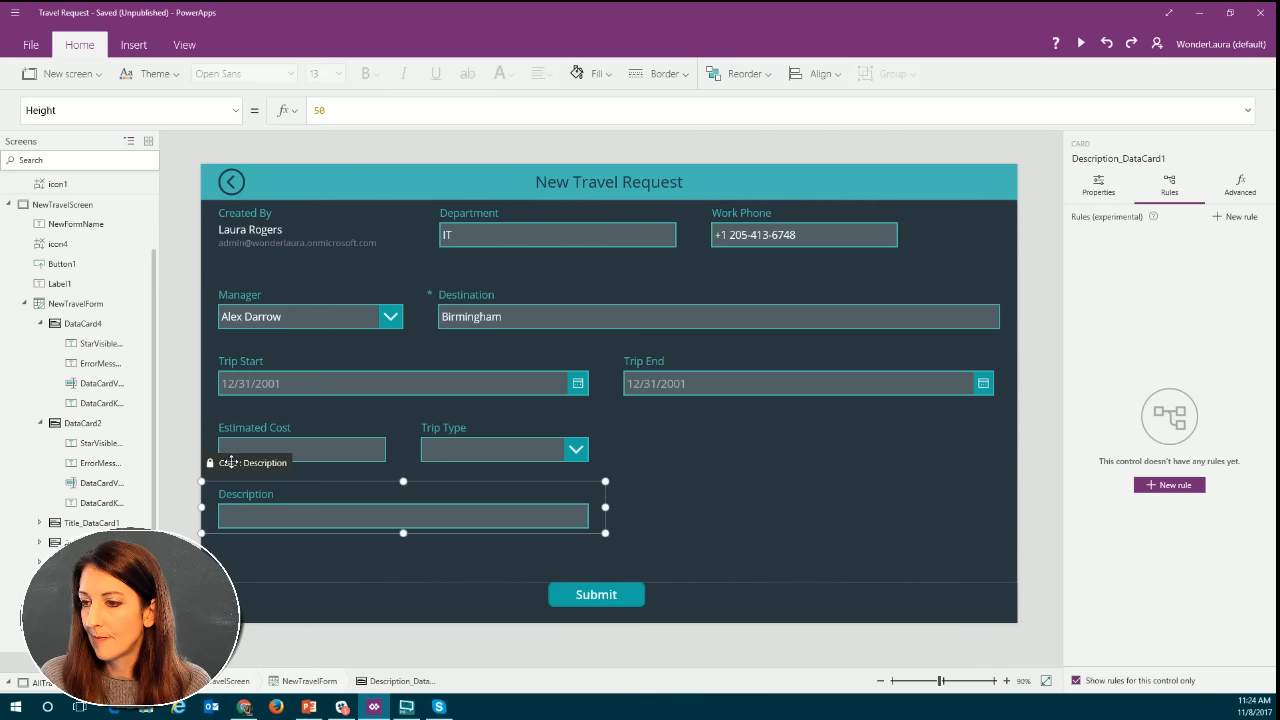
drag(230, 461, 630, 428)
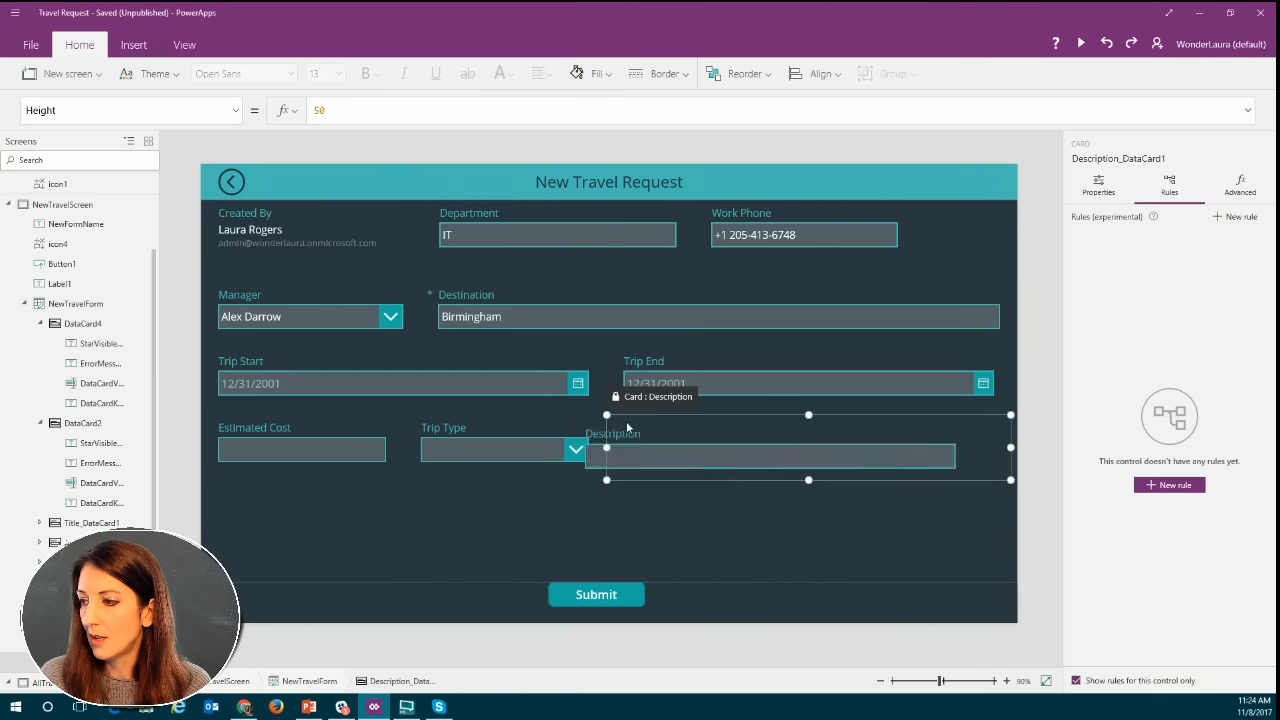
click(412, 545)
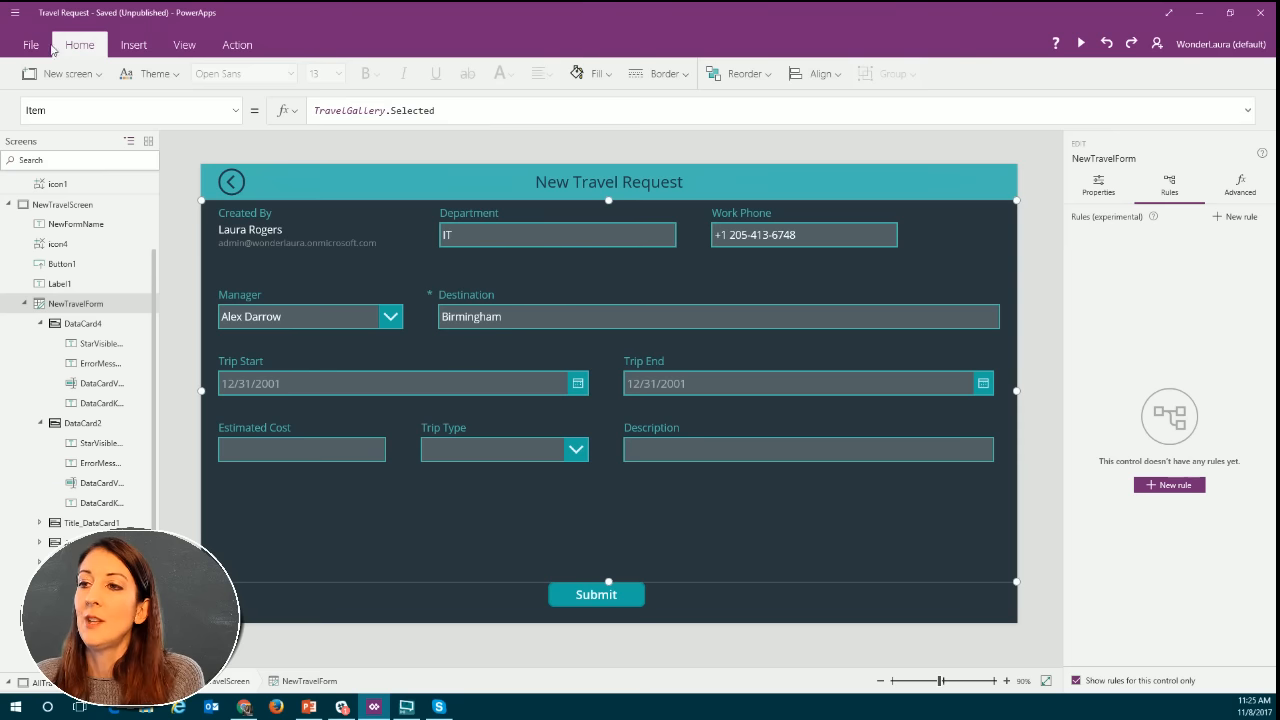
Insert a label on NewTravelScreen and place it in the empty area below the Estimated Cost and Trip Type fields.
click(132, 46)
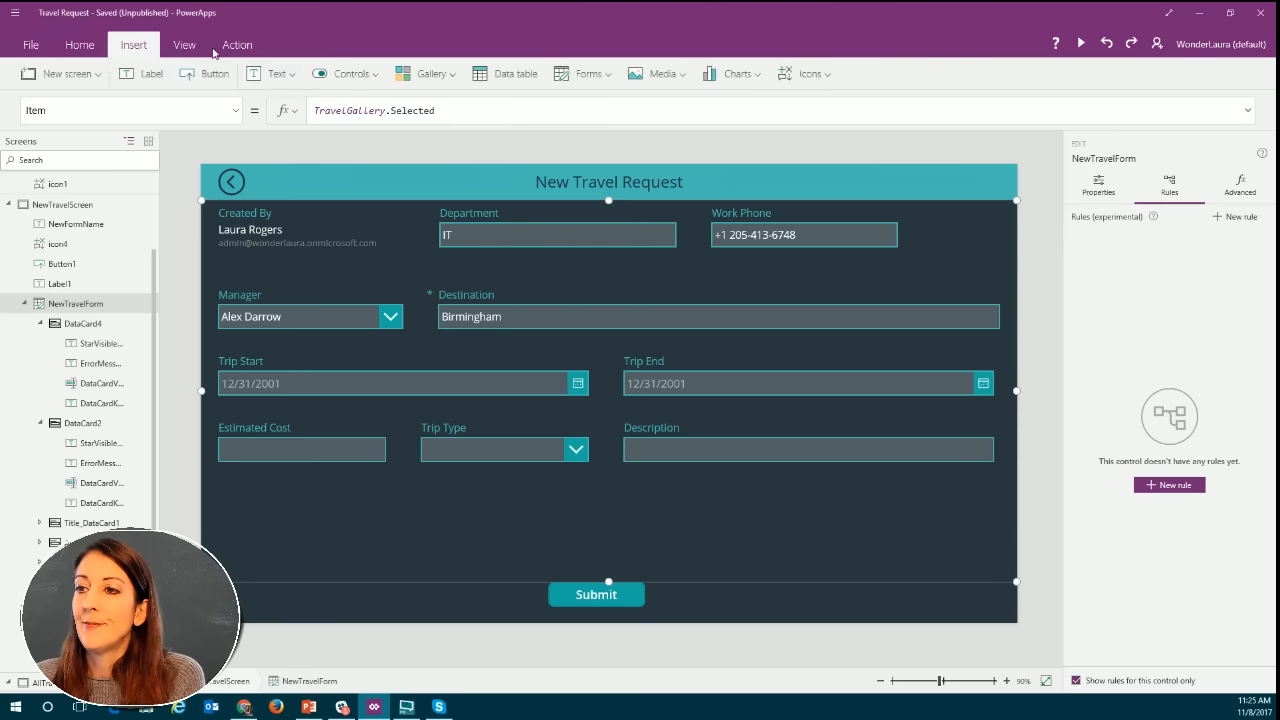
click(151, 75)
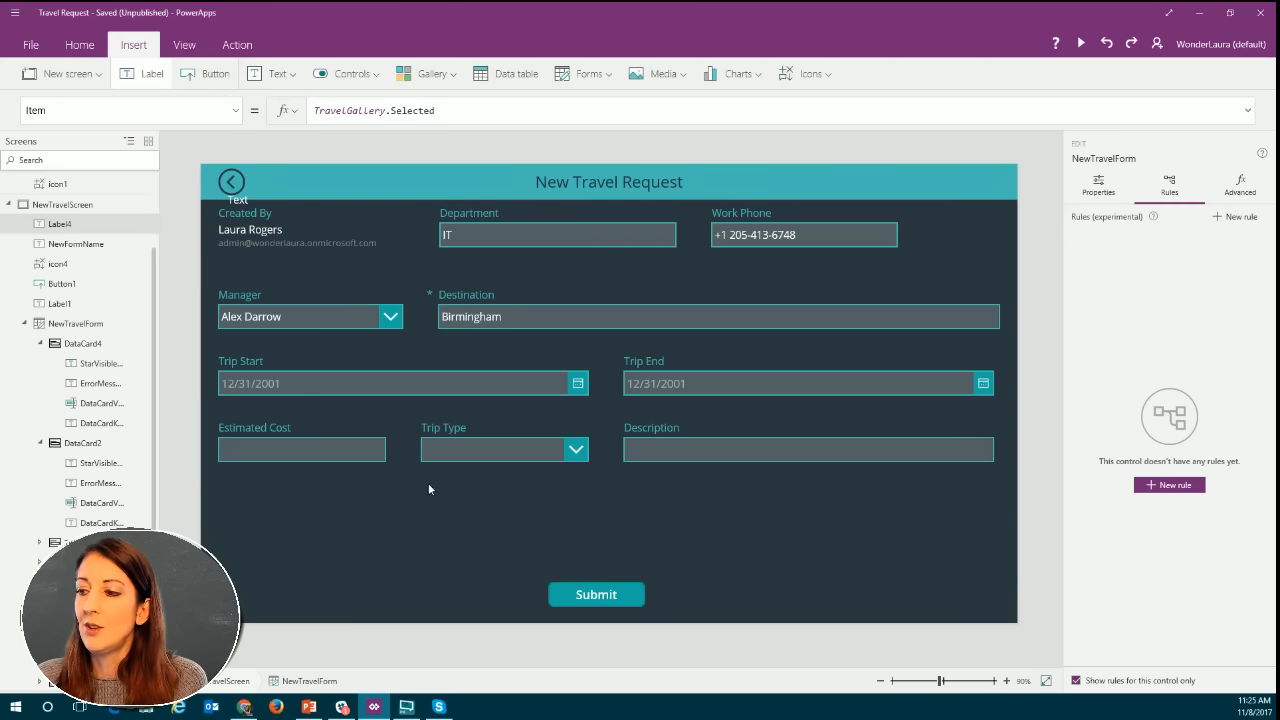
click(237, 200)
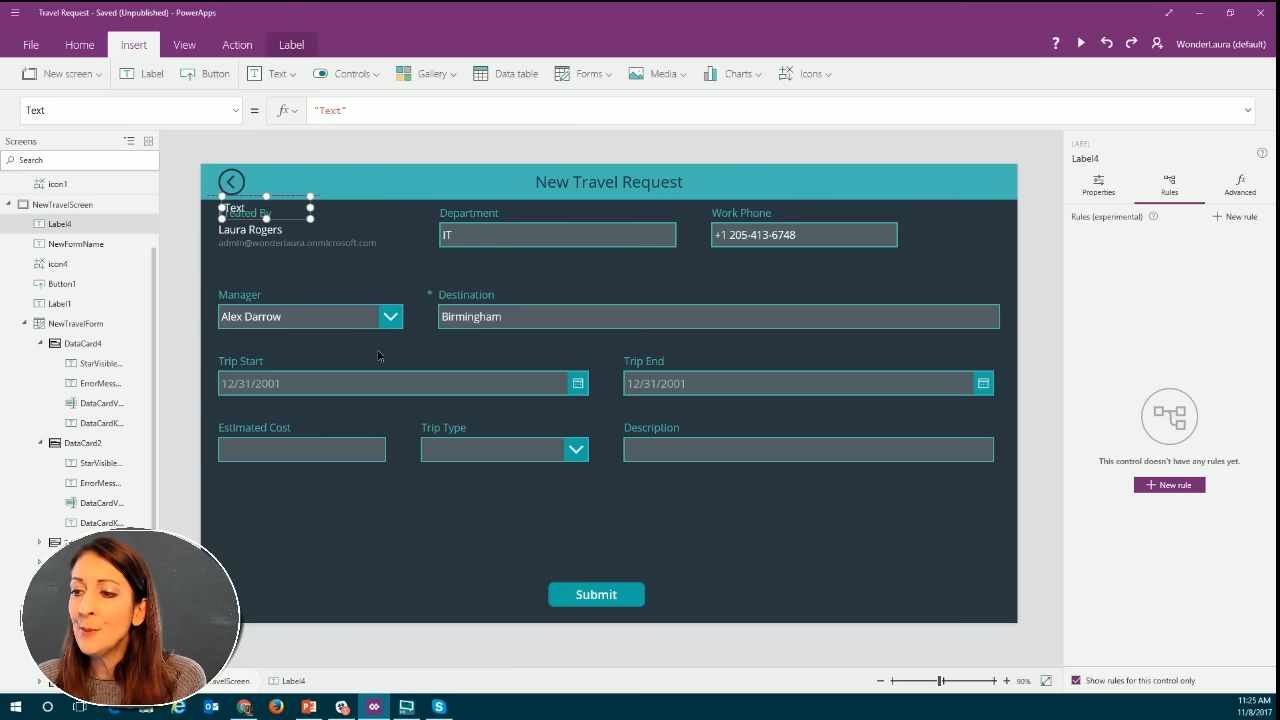
drag(378, 354, 430, 512)
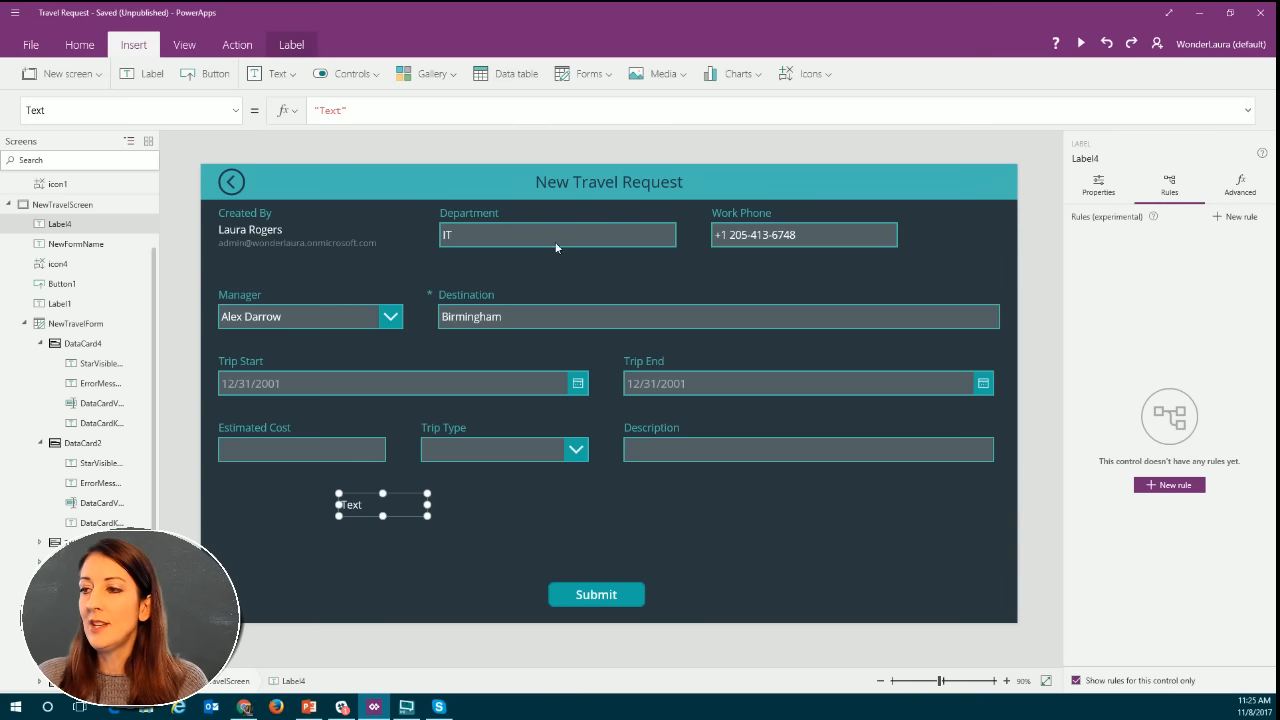
Check the Department field's default formula and start the new label's text formula with Office365Users.MyProfile().
click(493, 234)
click(480, 234)
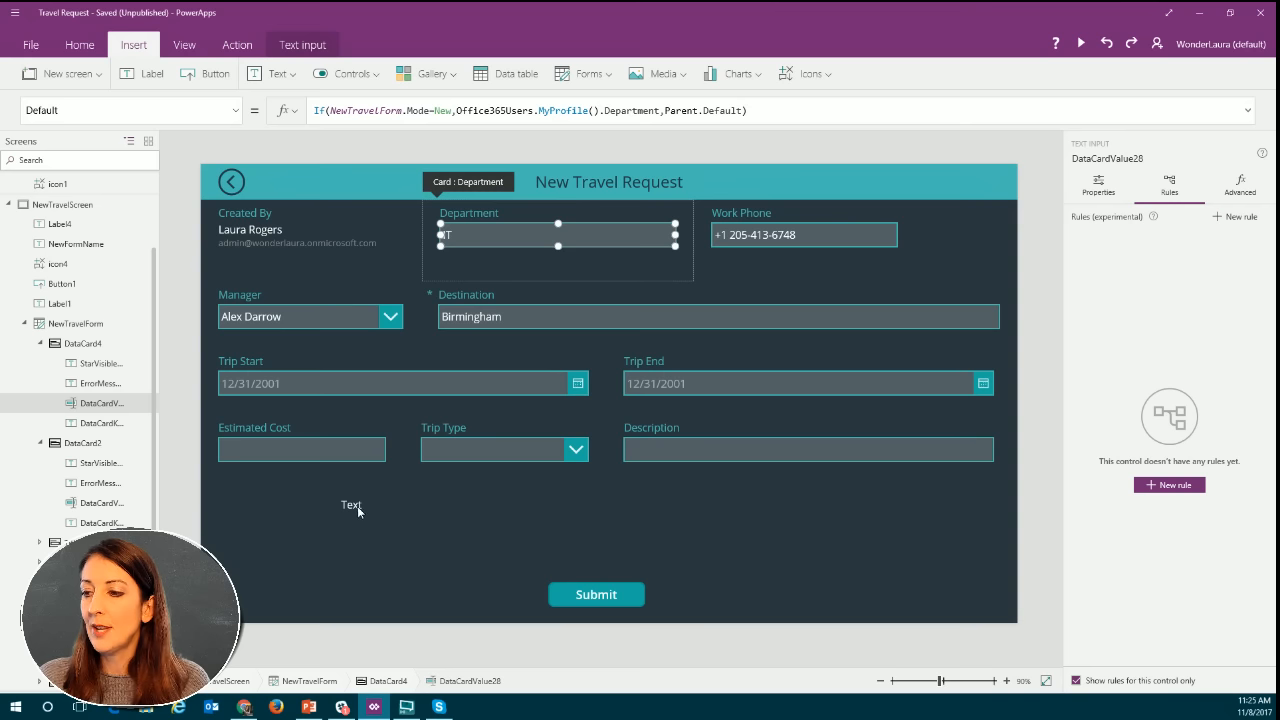
click(358, 505)
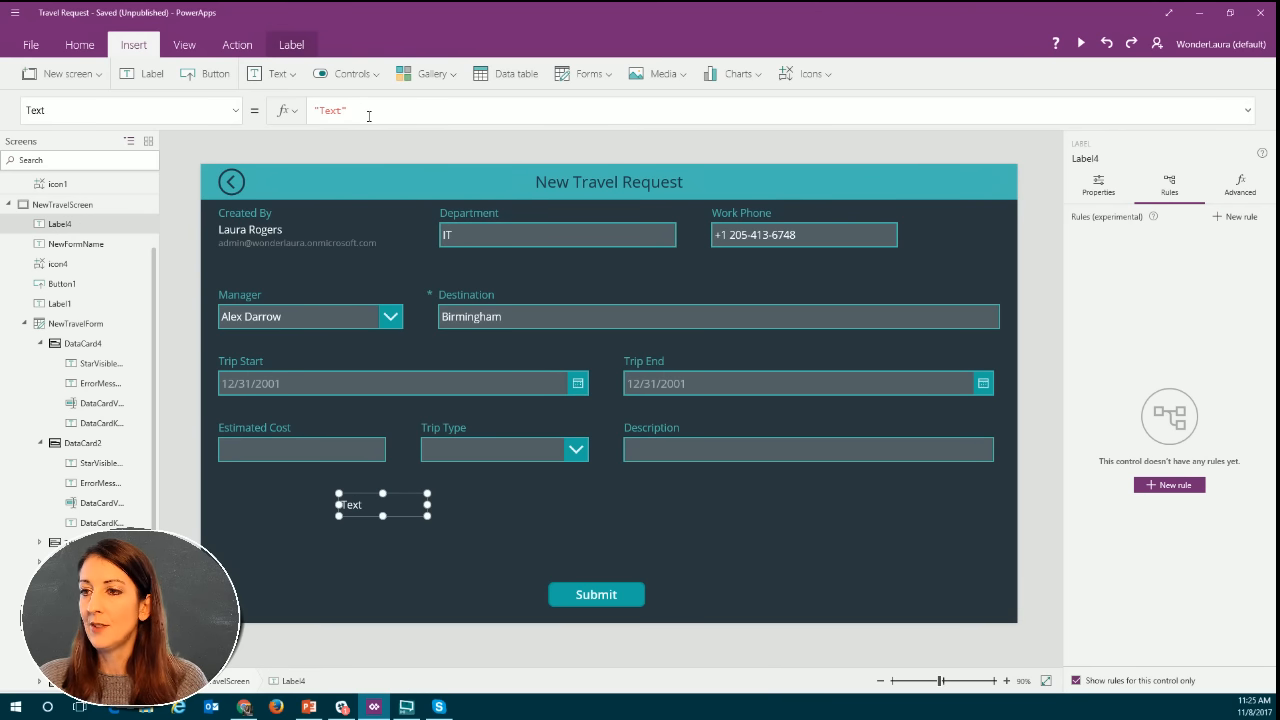
drag(349, 111, 307, 110)
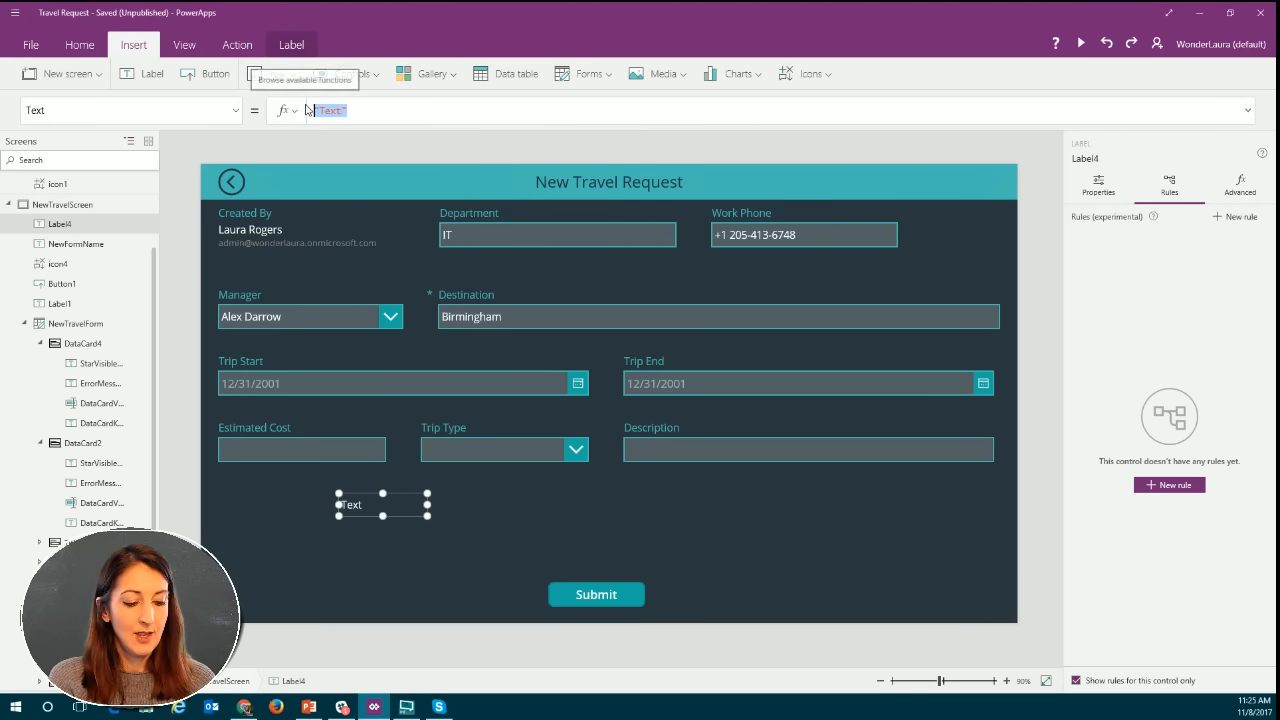
text(off)
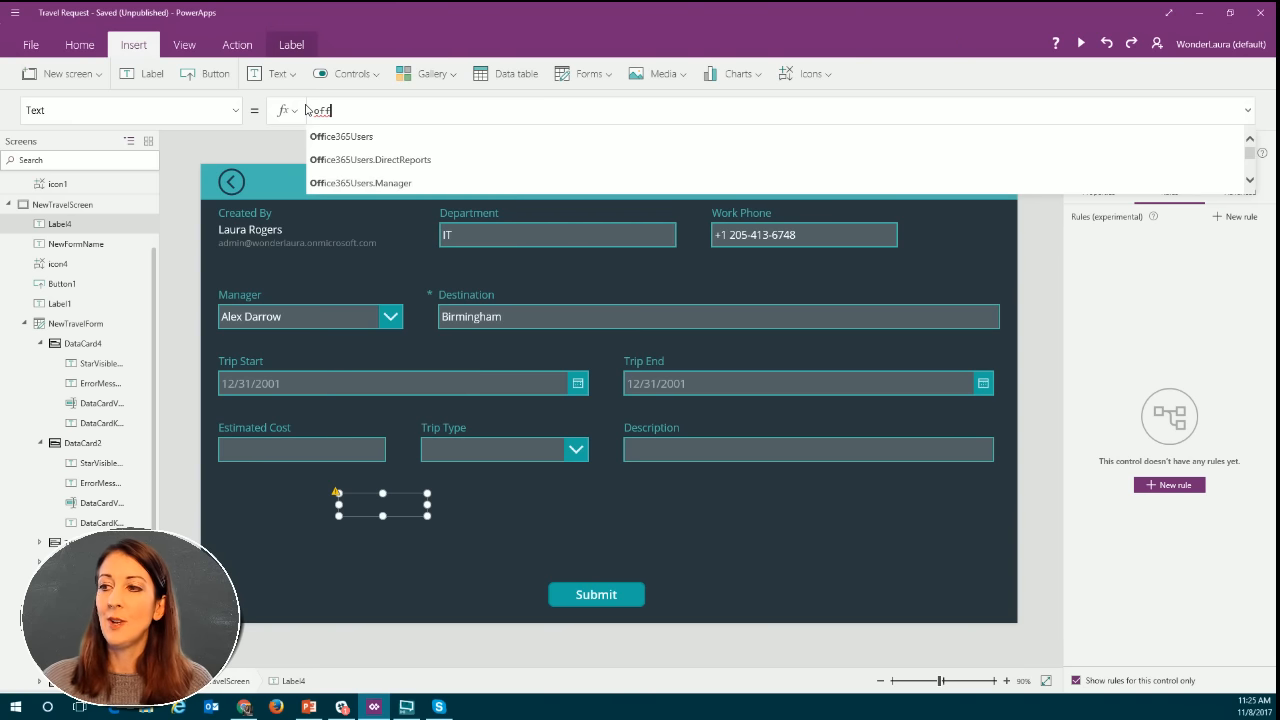
click(330, 137)
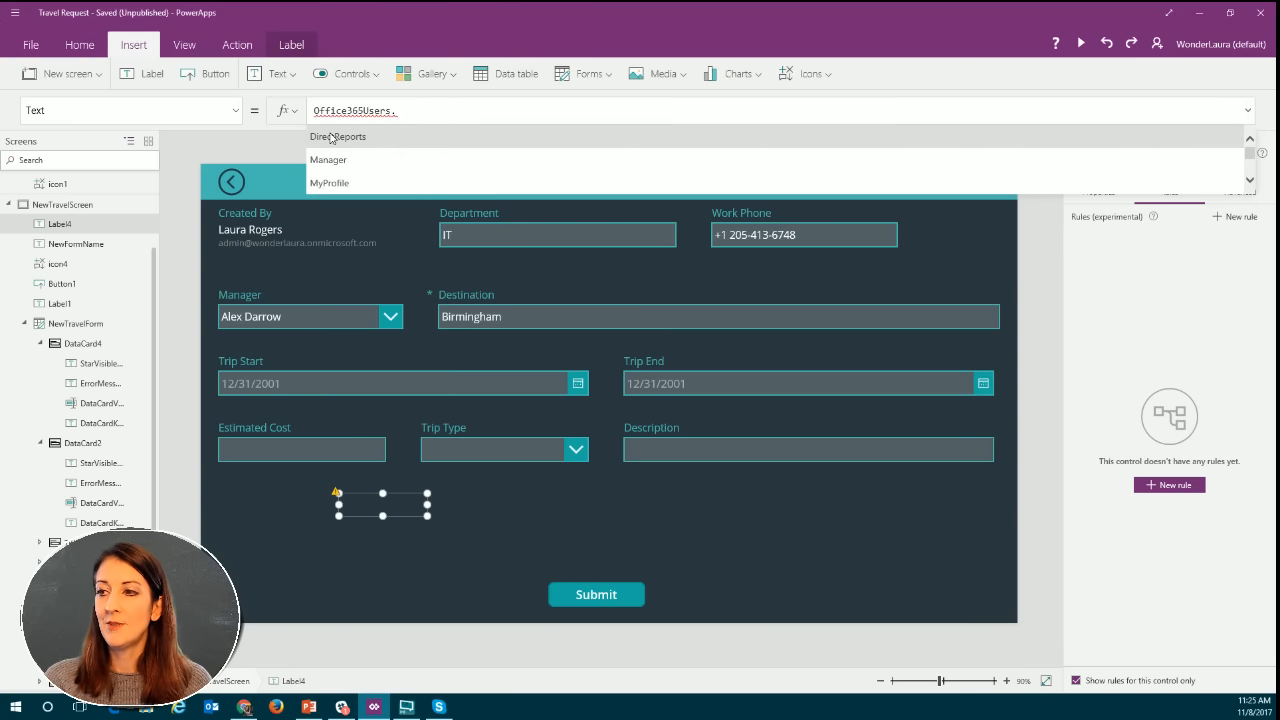
click(363, 184)
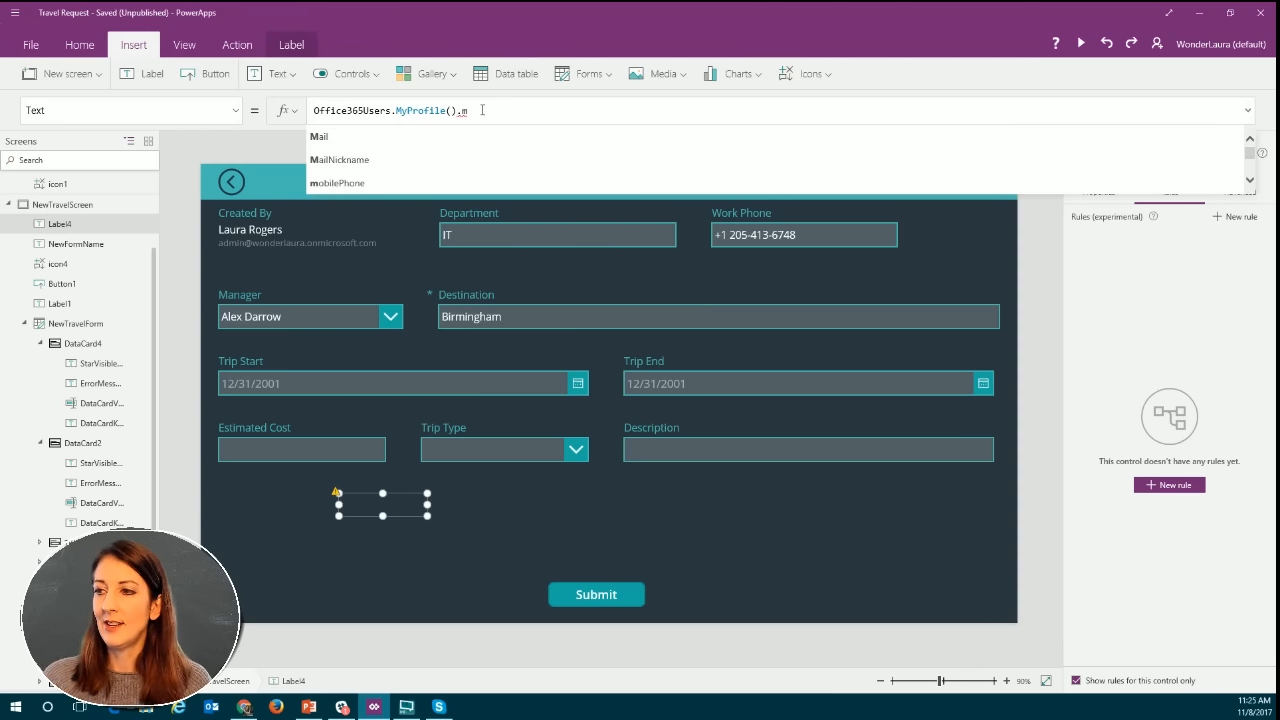
Examine the list of profile properties available after Office365Users.MyProfile() in the label's formula.
key(BackSpace)
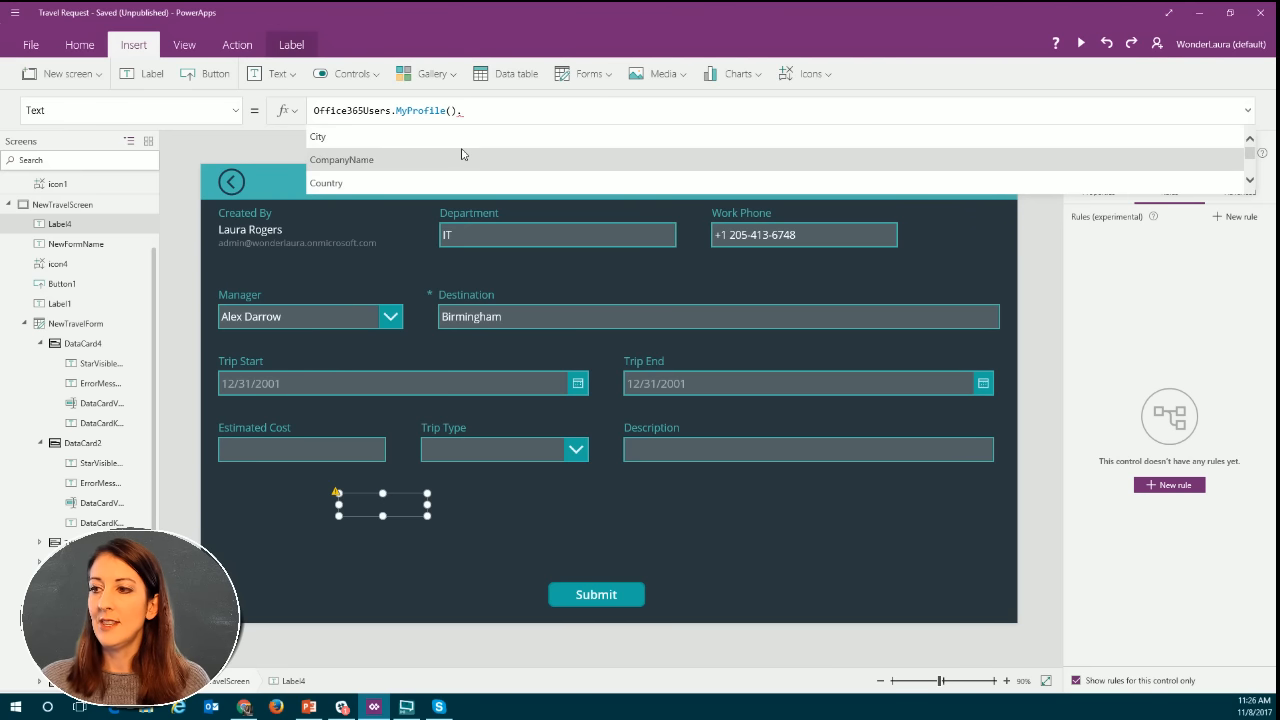
scroll(463, 154, down, 2)
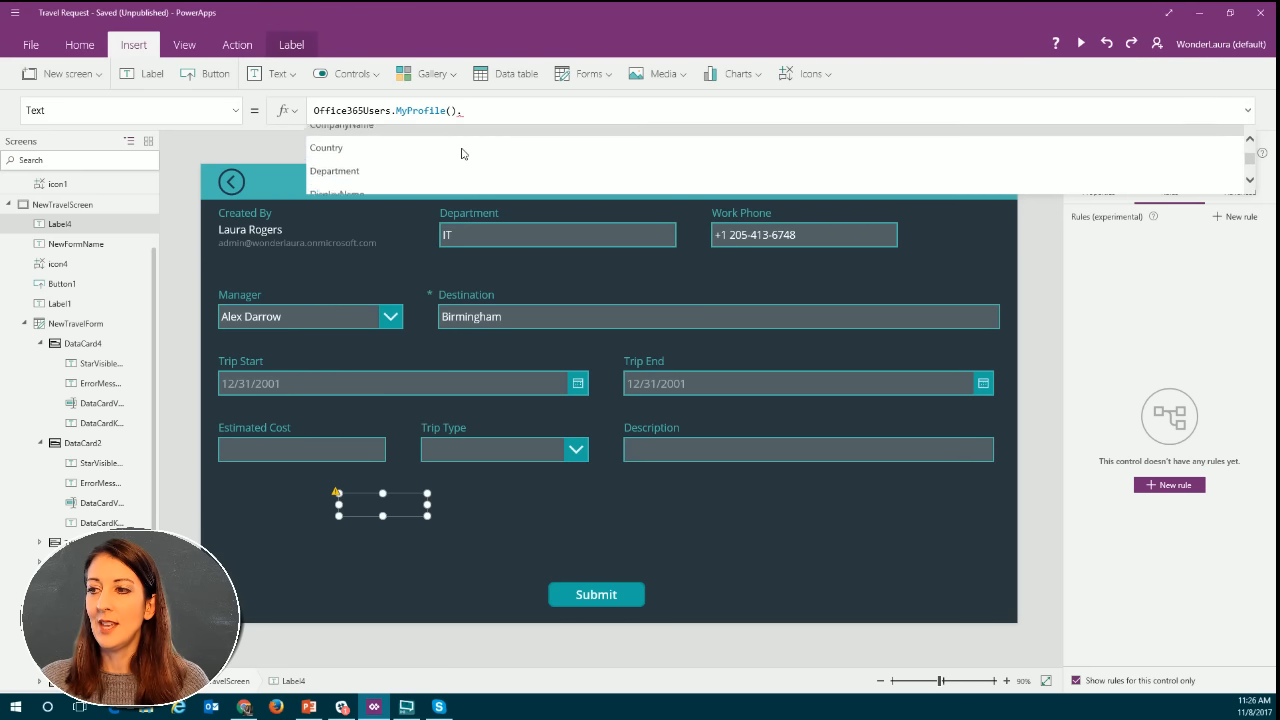
scroll(463, 154, down, 2)
scroll(463, 154, down, 4)
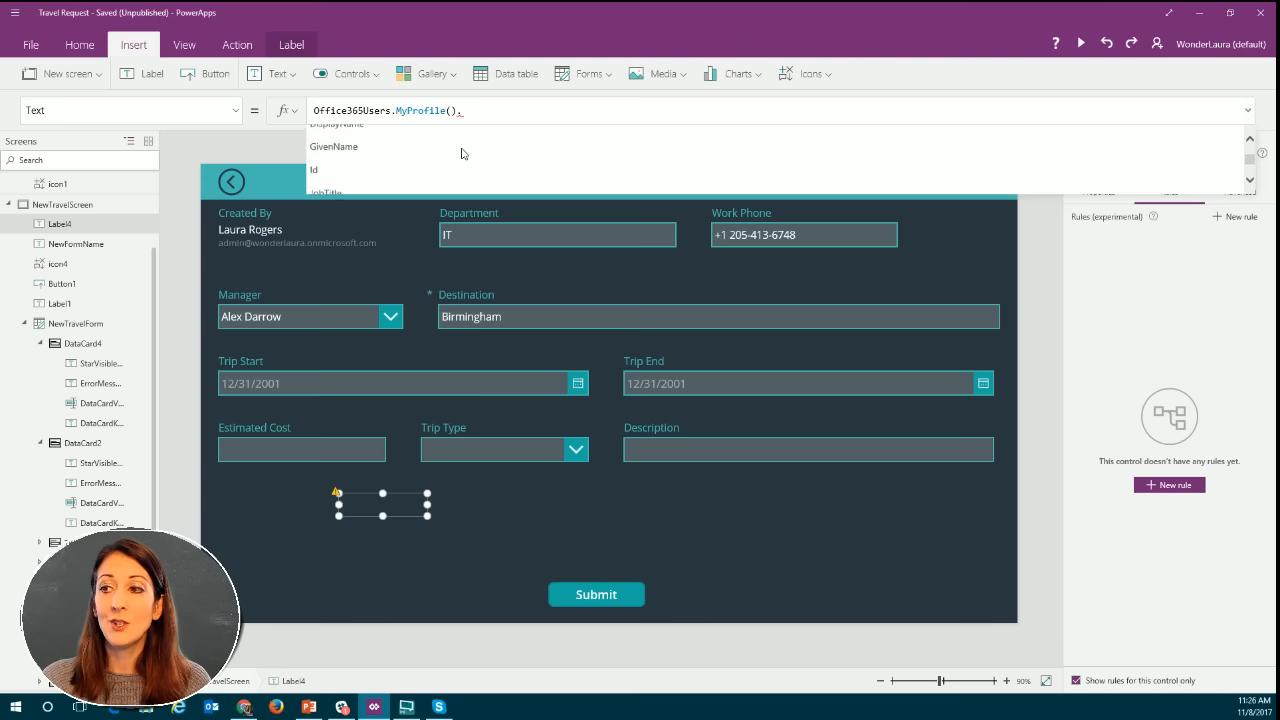
scroll(463, 154, down, 2)
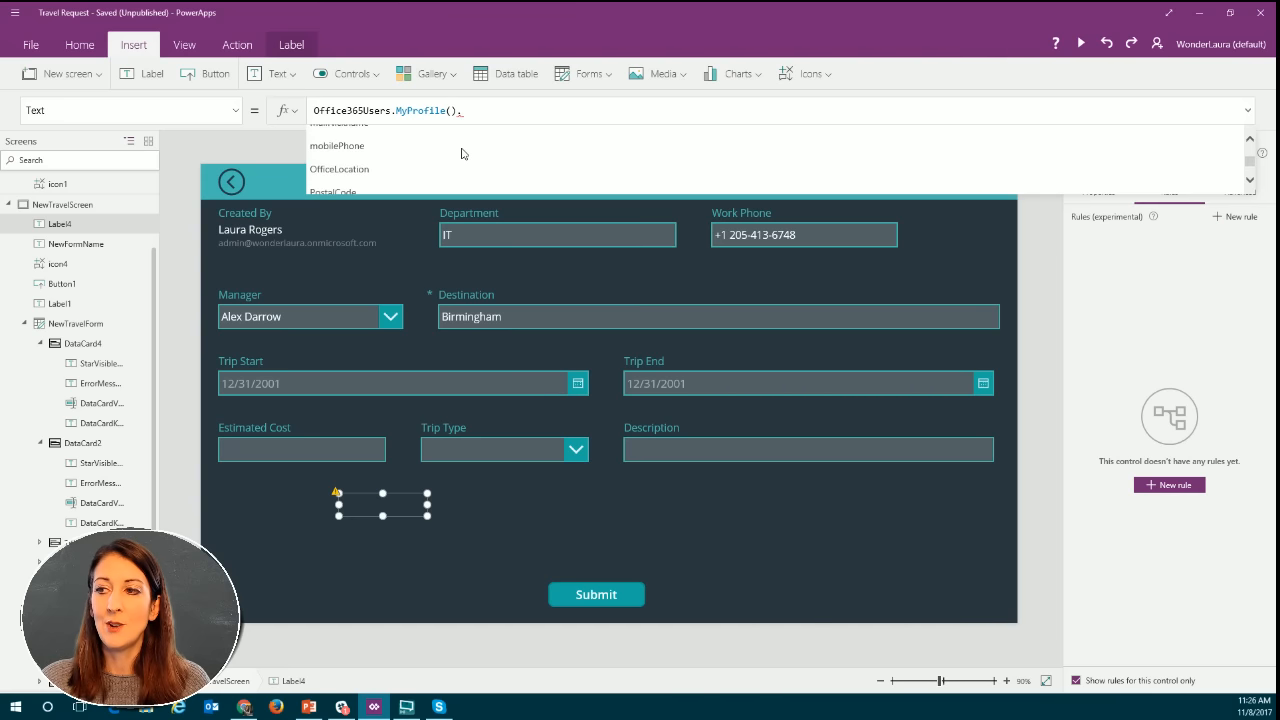
scroll(463, 154, down, 4)
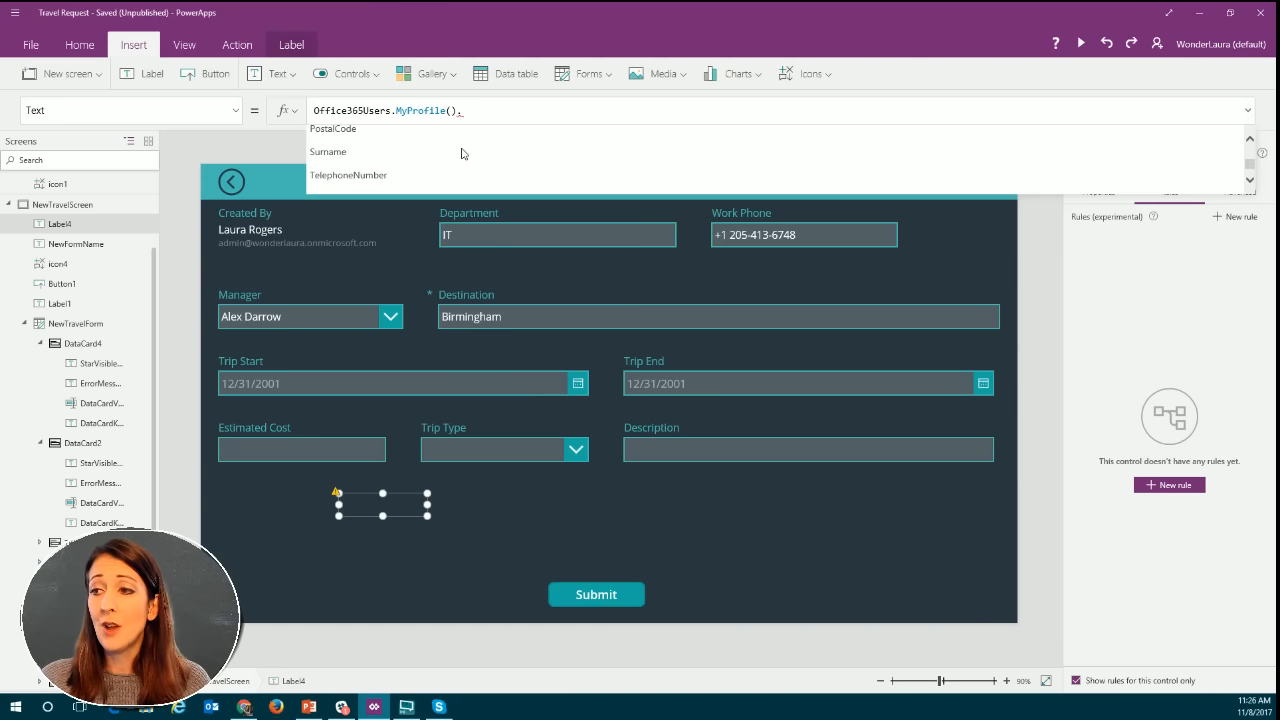
scroll(463, 154, down, 1)
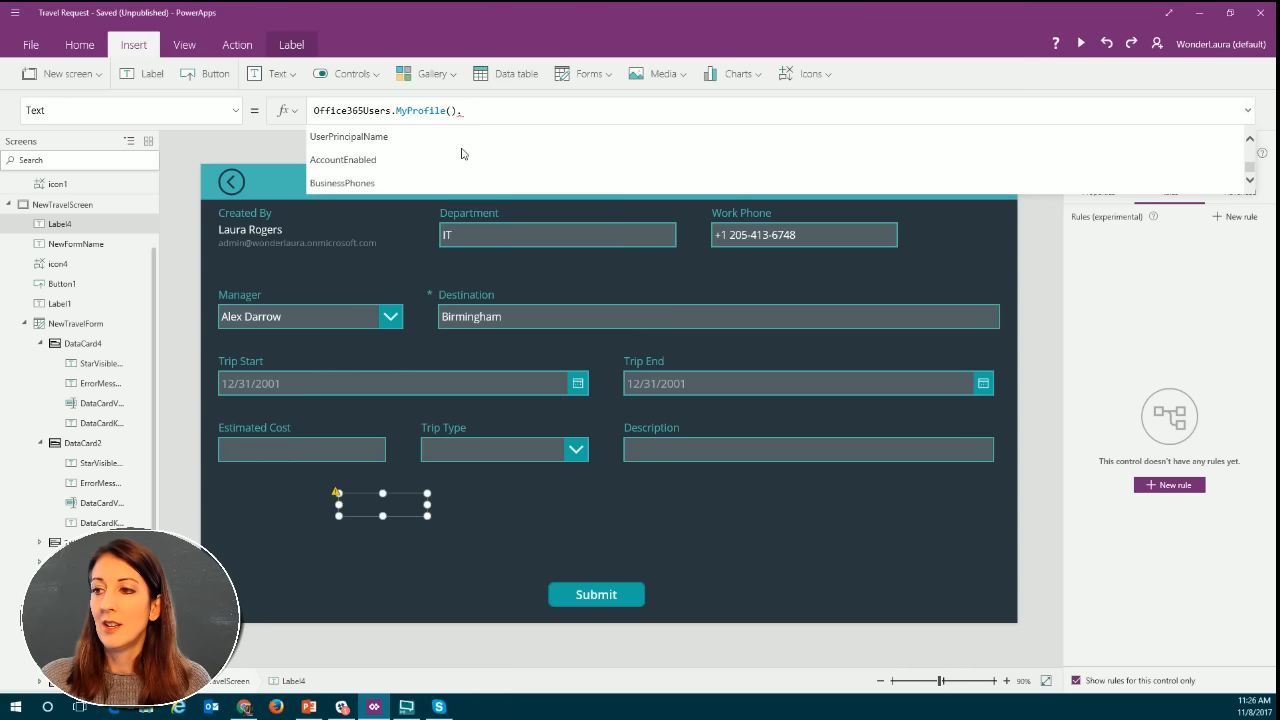
scroll(463, 154, up, 5)
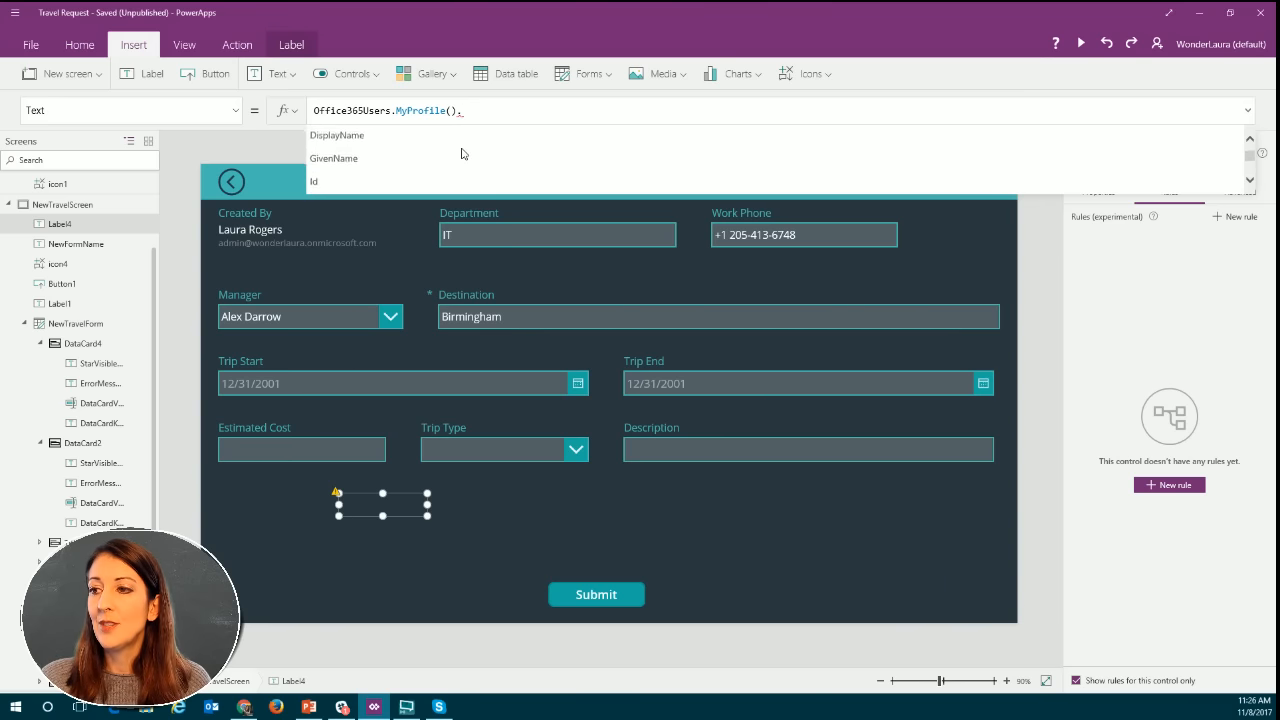
scroll(463, 153, up, 2)
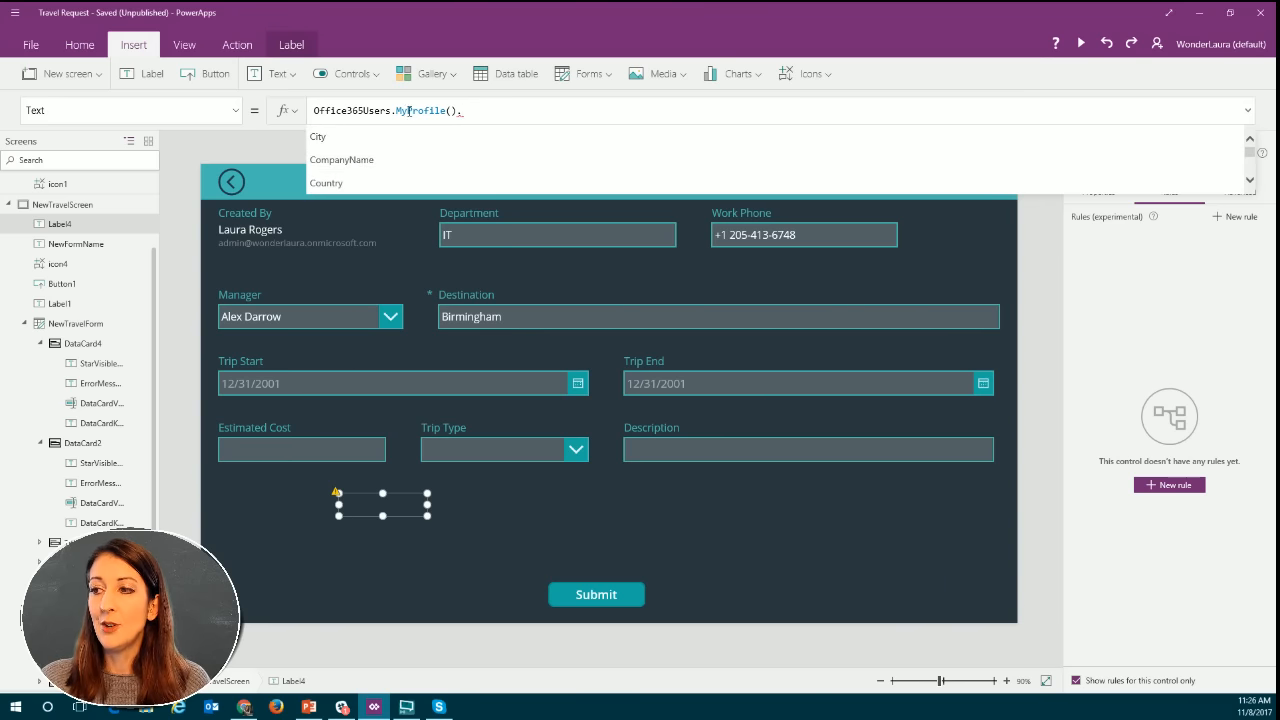
scroll(415, 157, down, 2)
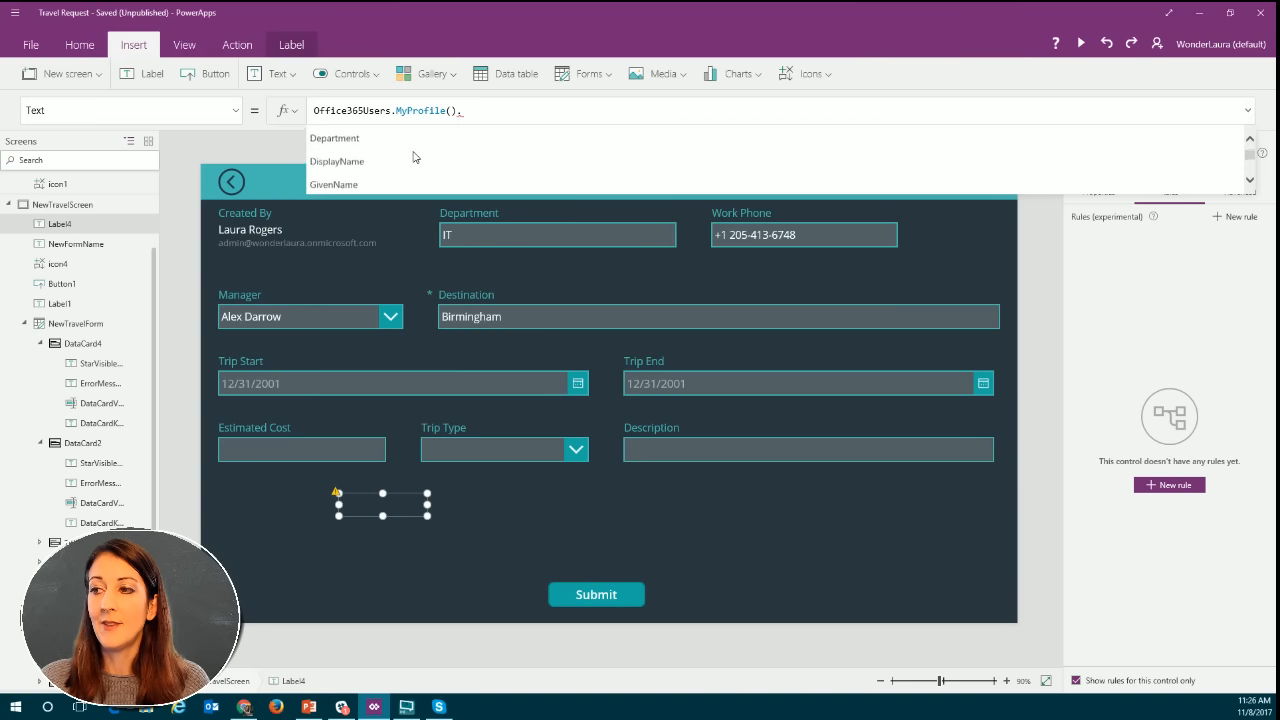
scroll(415, 157, down, 5)
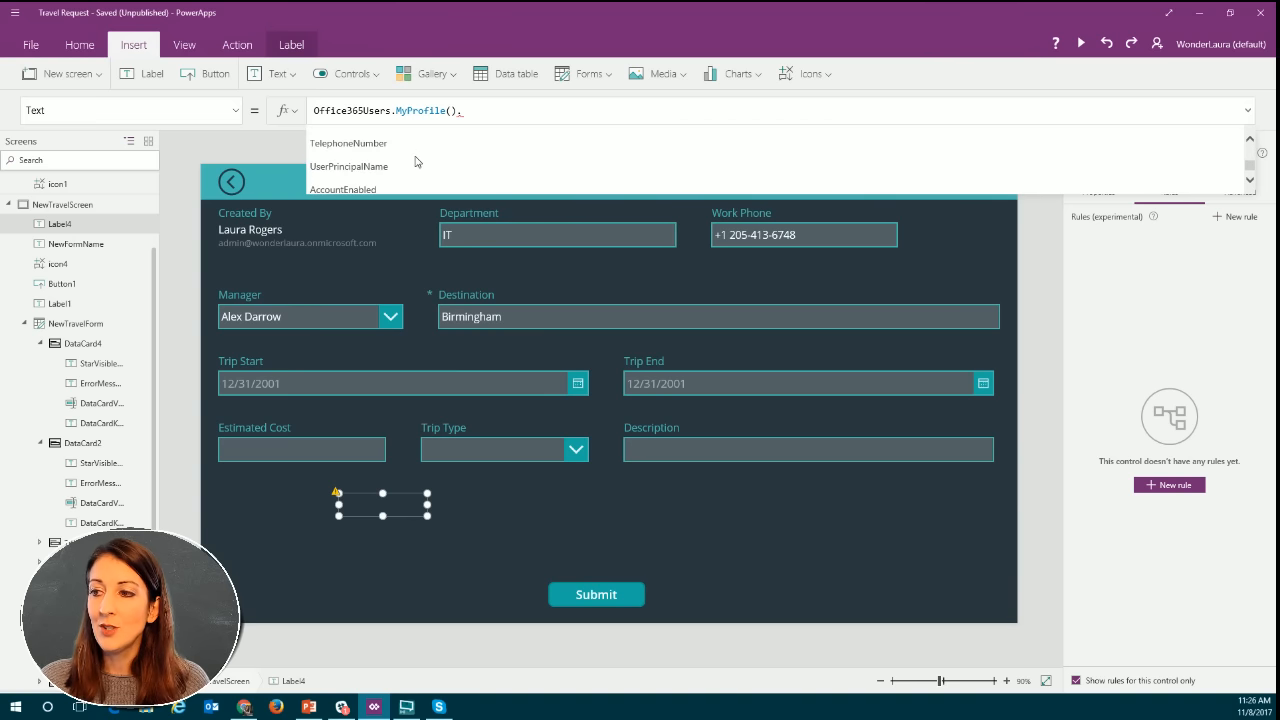
scroll(416, 161, down, 1)
Look through the other Office365Users functions and replace MyProfile with Manager in the label's formula.
click(397, 110)
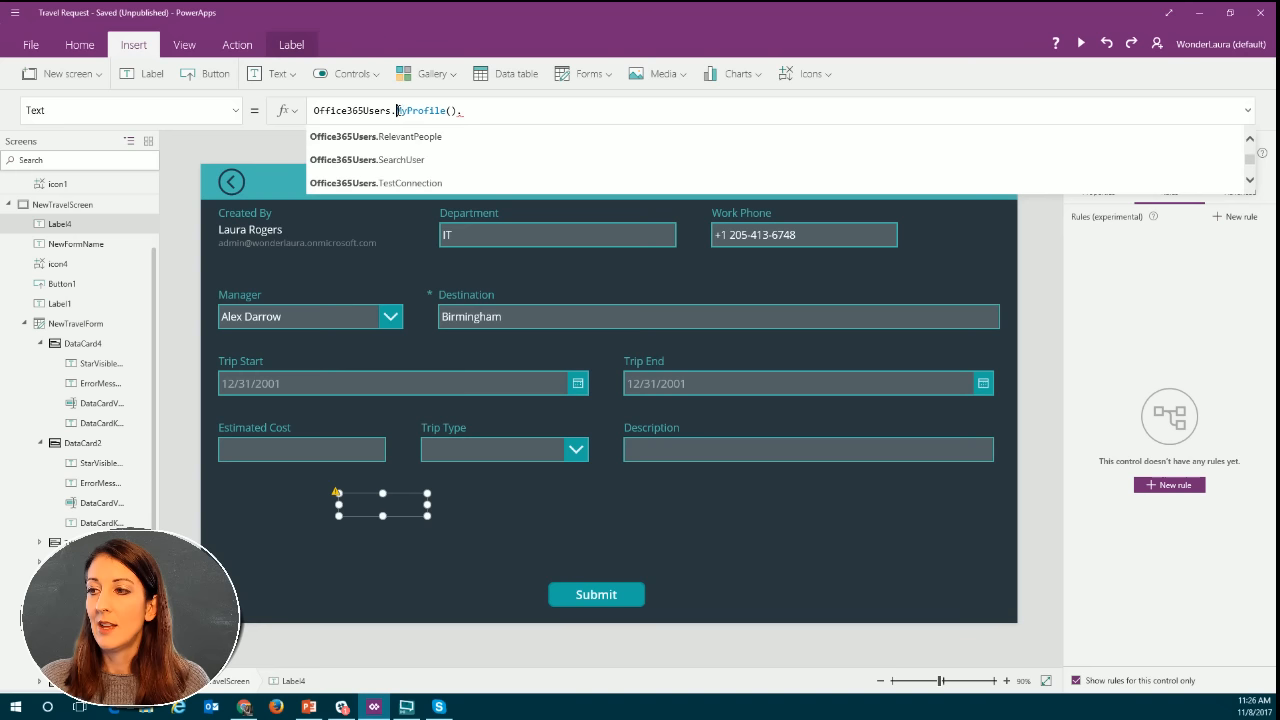
double_click(396, 110)
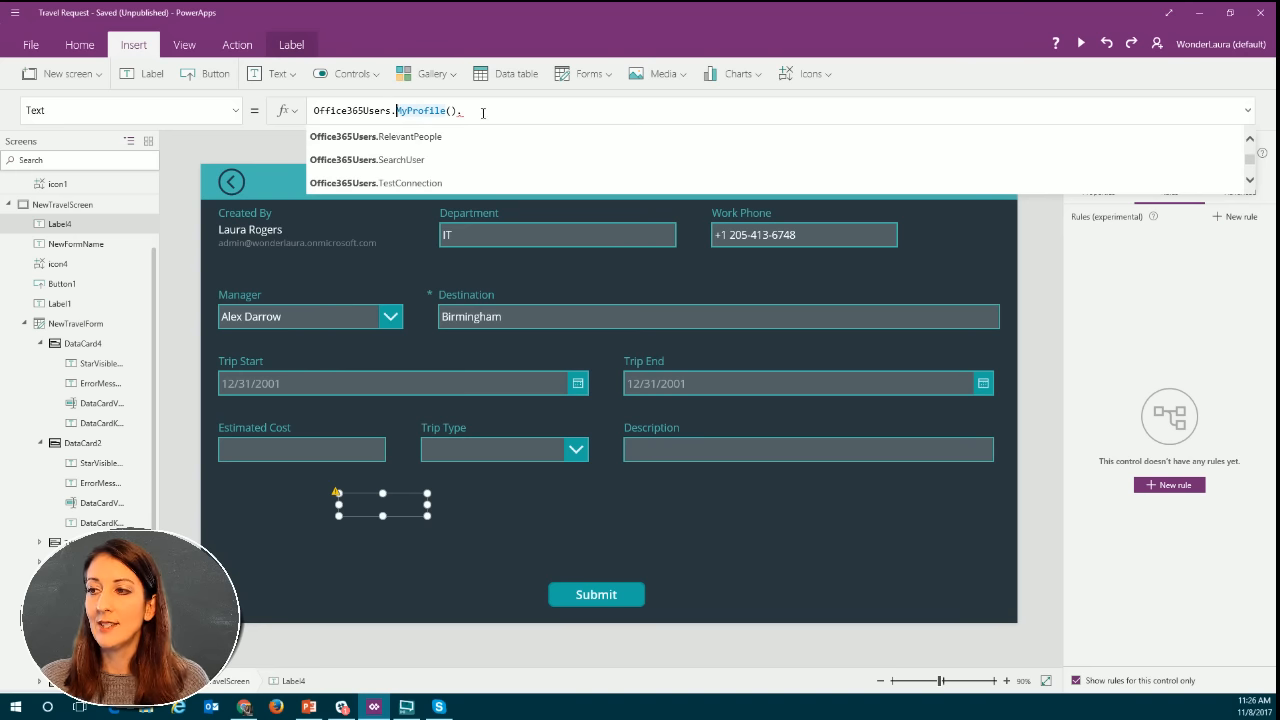
scroll(425, 143, down, 2)
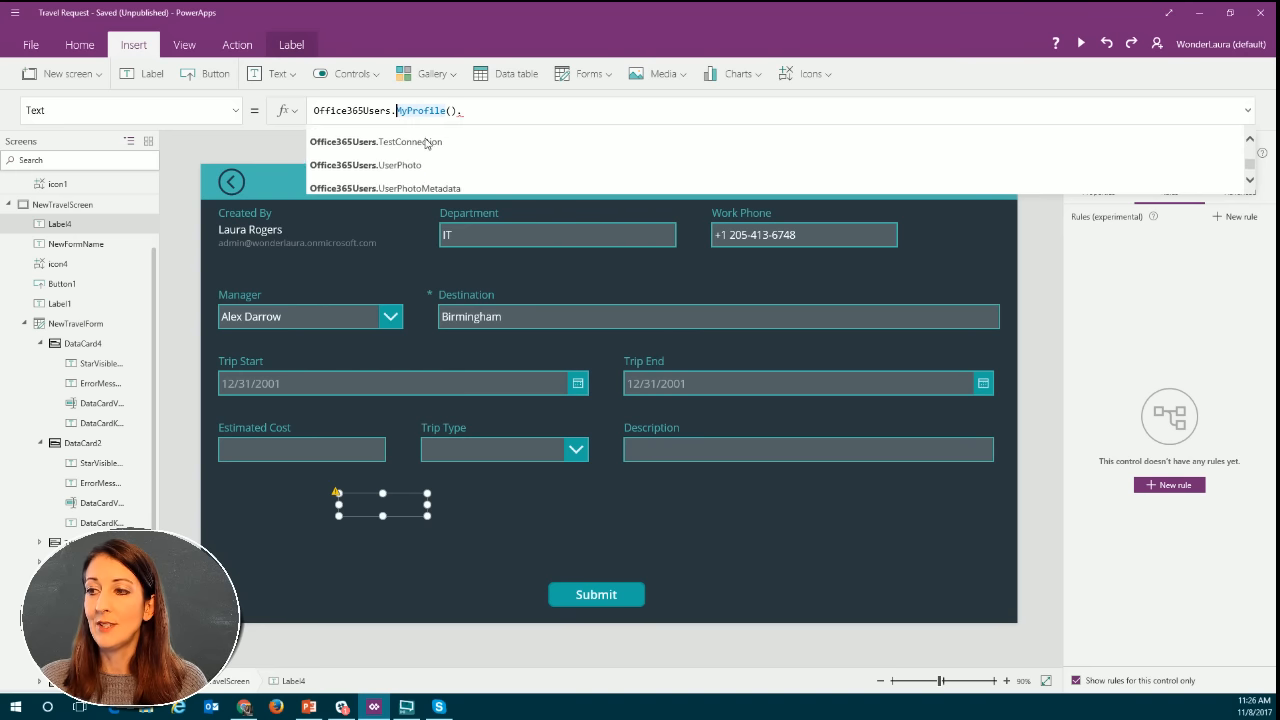
scroll(425, 143, down, 1)
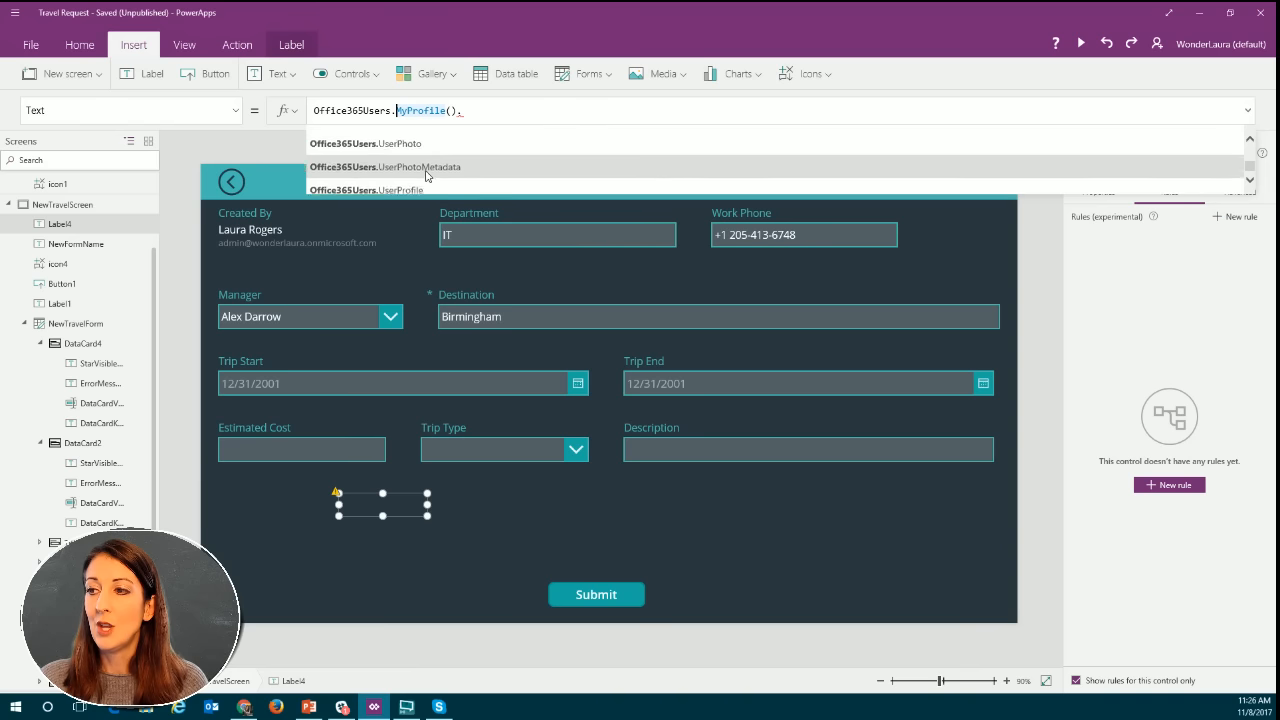
scroll(425, 175, up, 6)
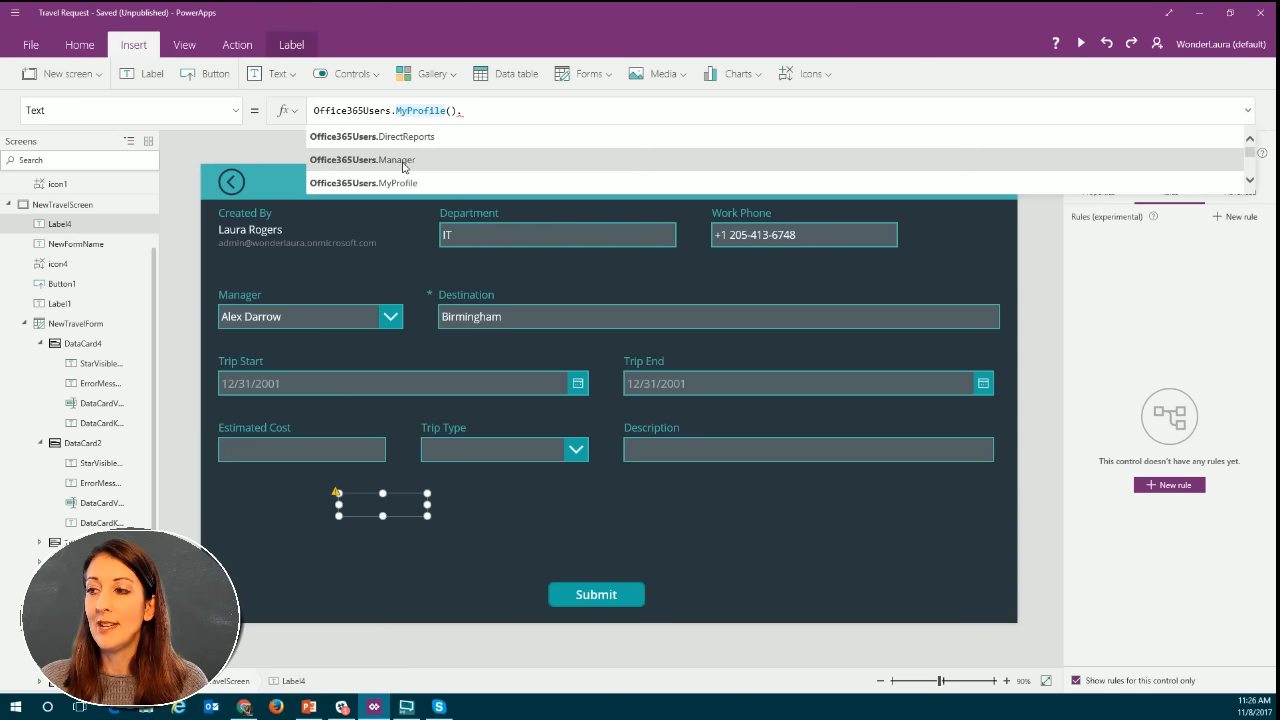
click(403, 167)
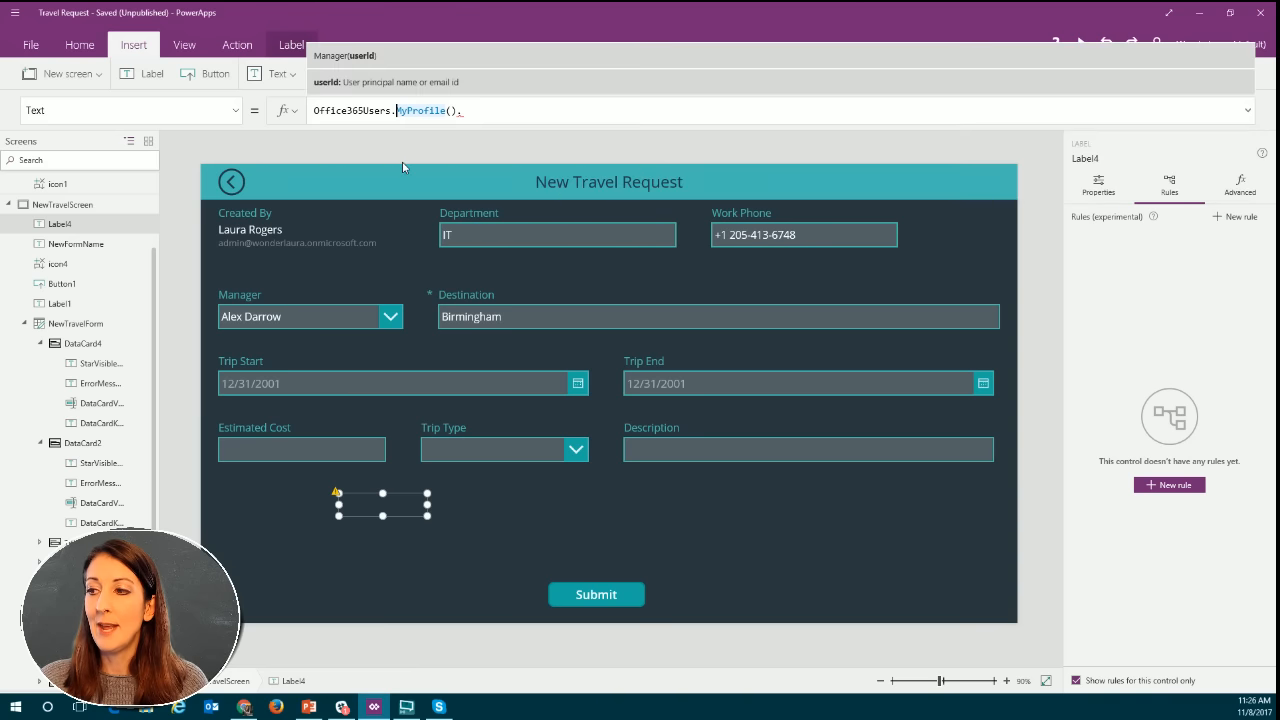
Trim the label's formula to Office365Users.Manager( and check which argument the Manager function requires.
click(457, 110)
key(BackSpace)
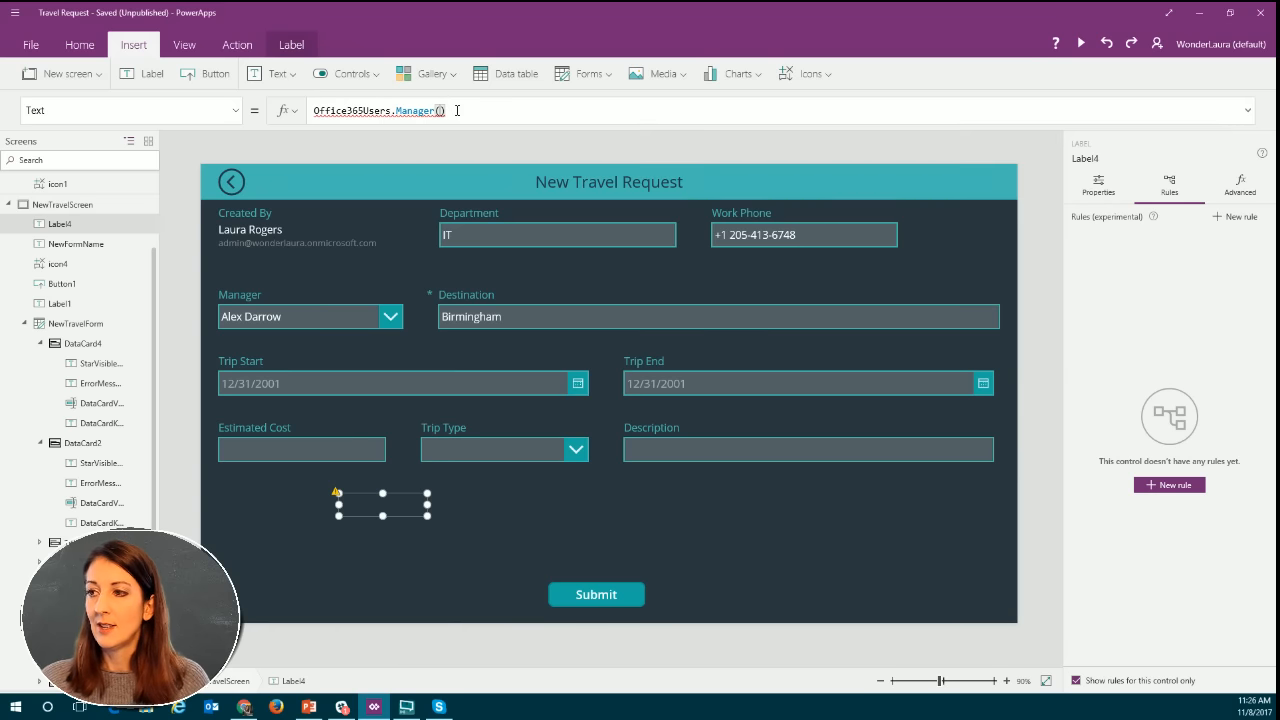
key(BackSpace)
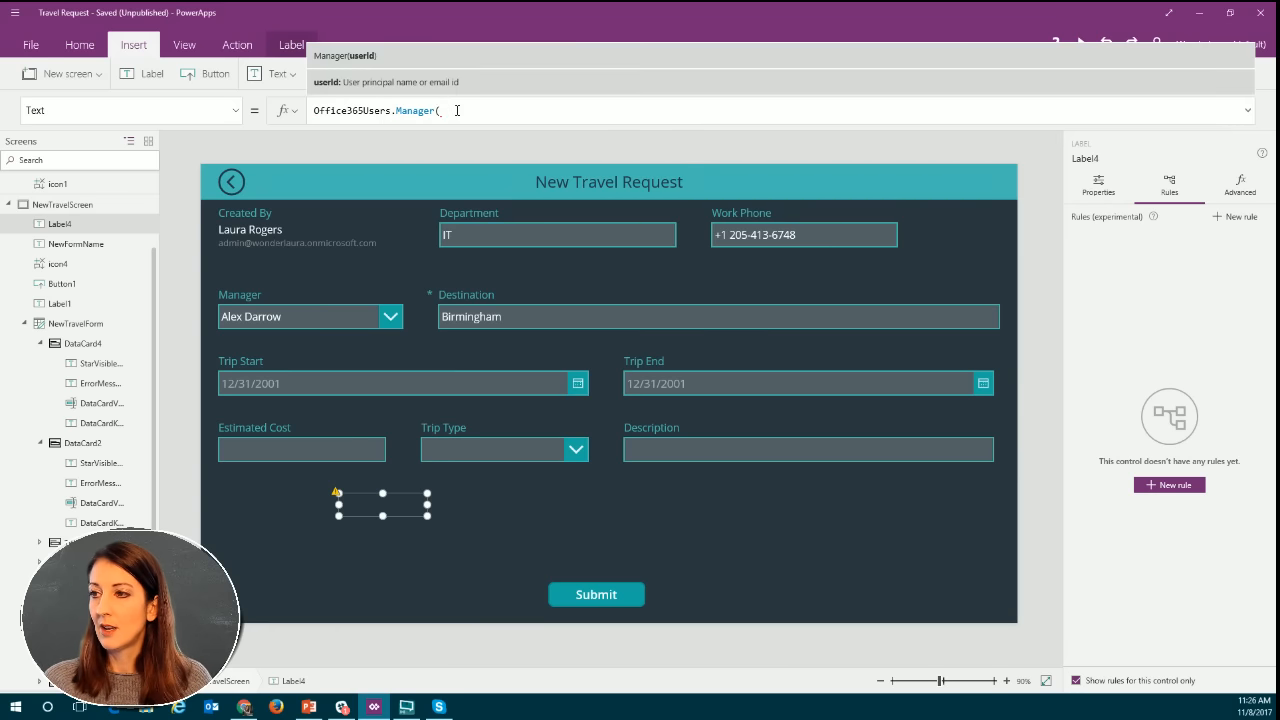
key(BackSpace)
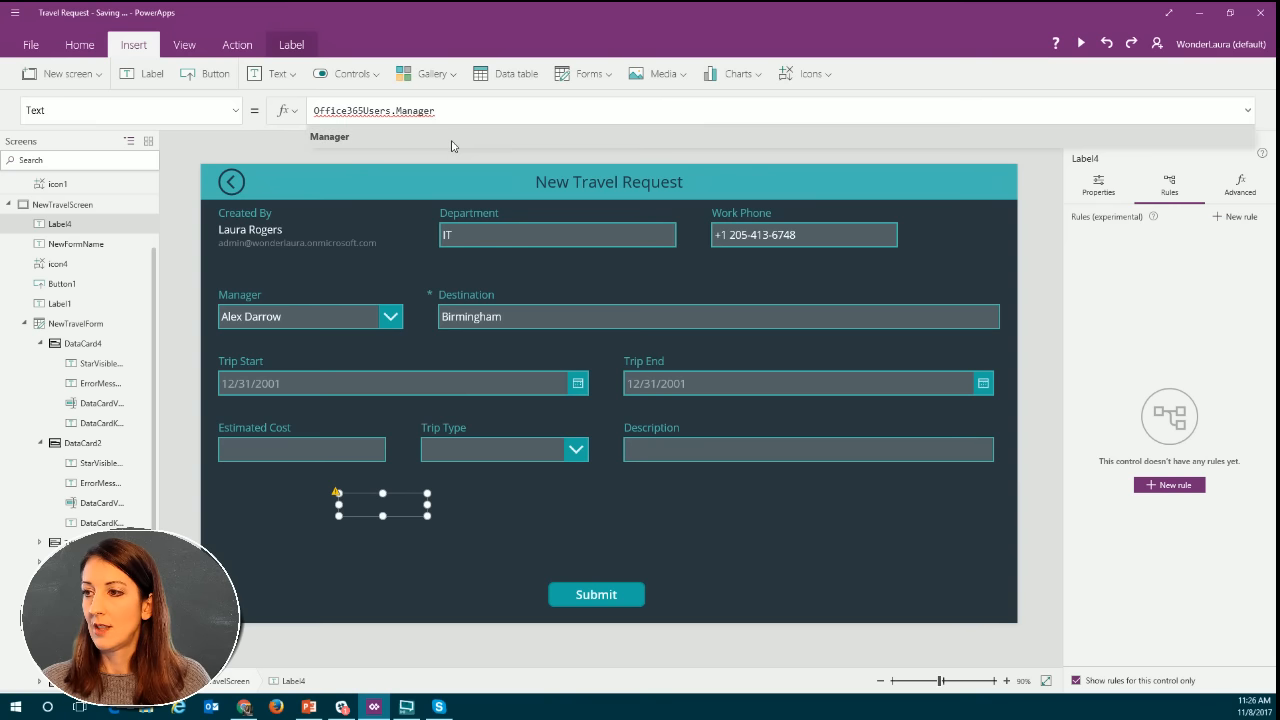
click(451, 144)
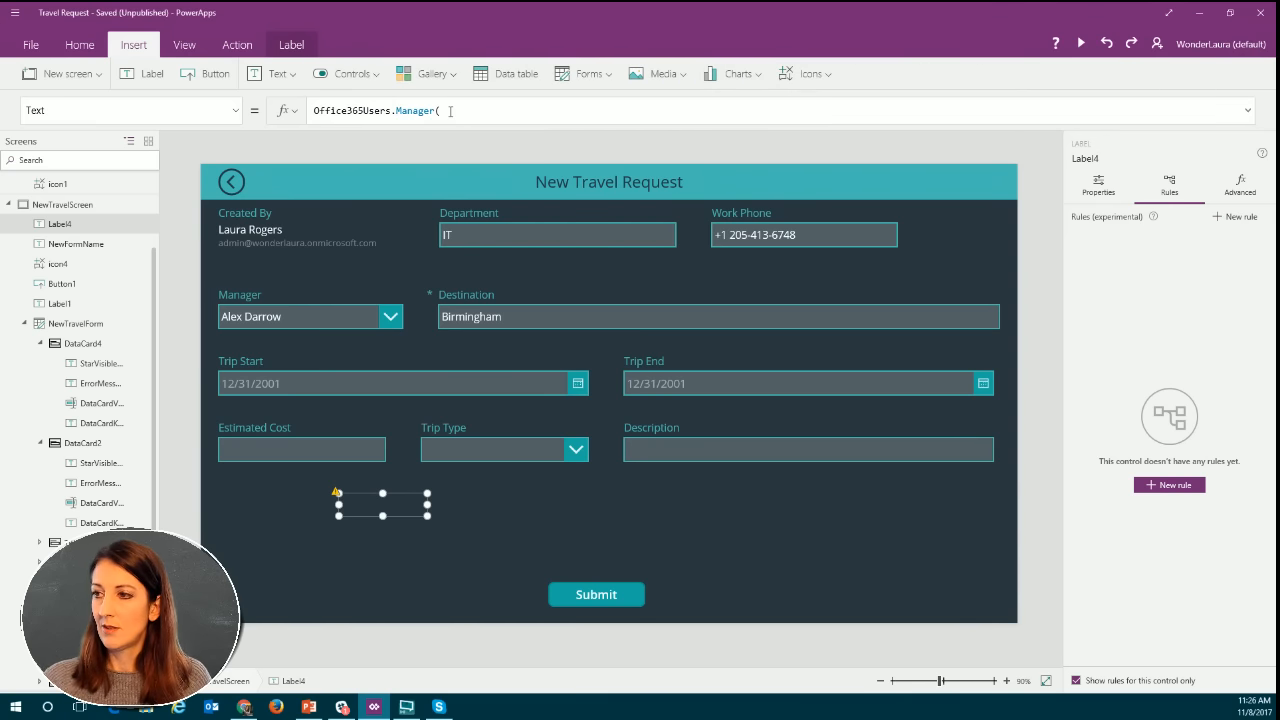
click(451, 111)
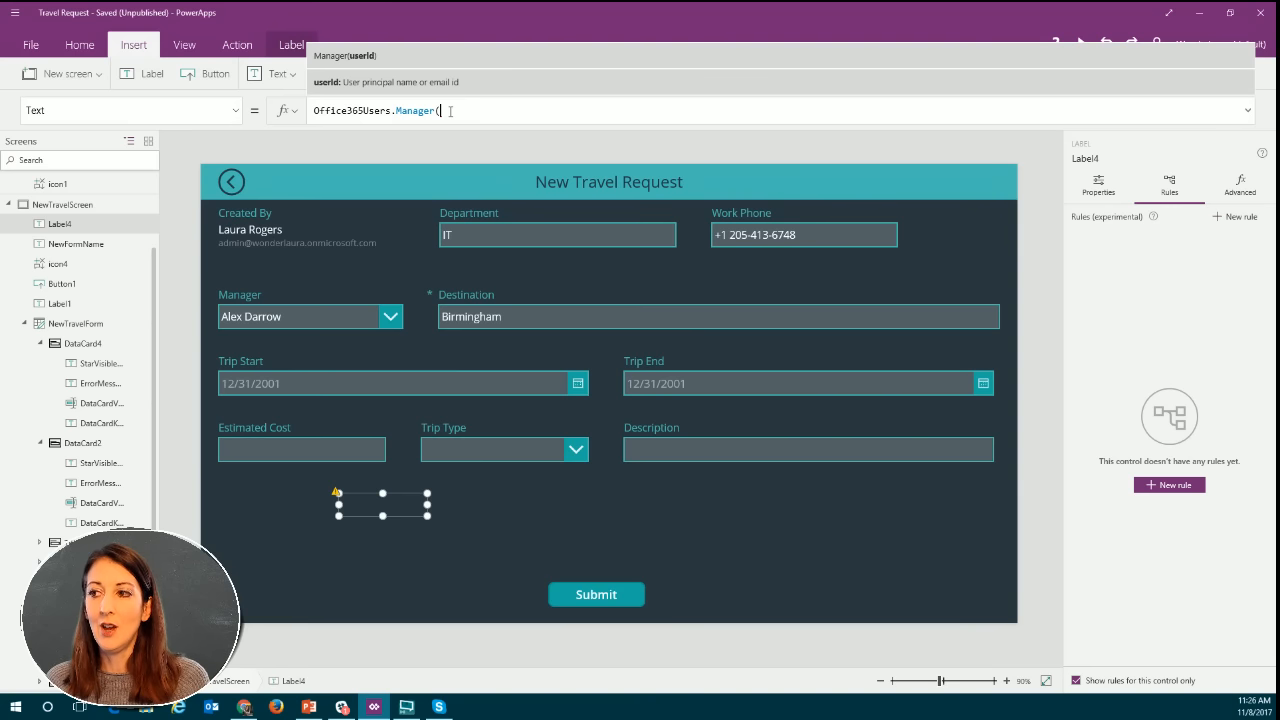
text())
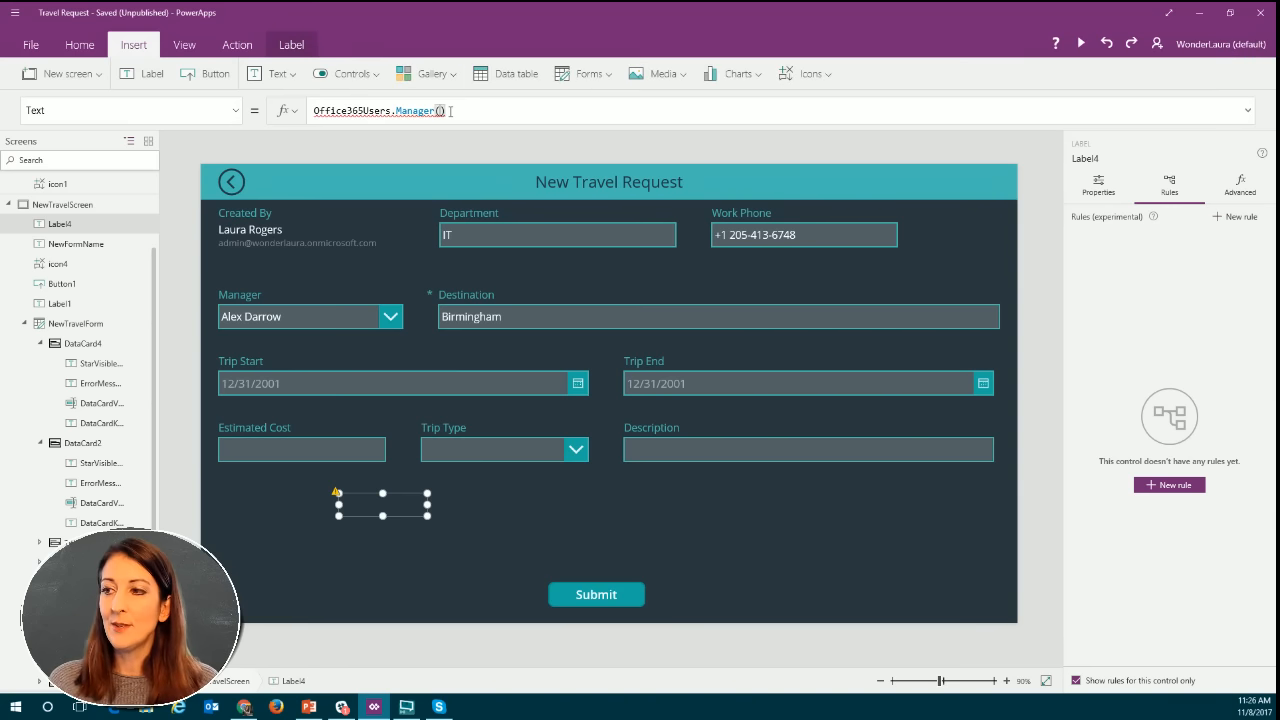
key(BackSpace)
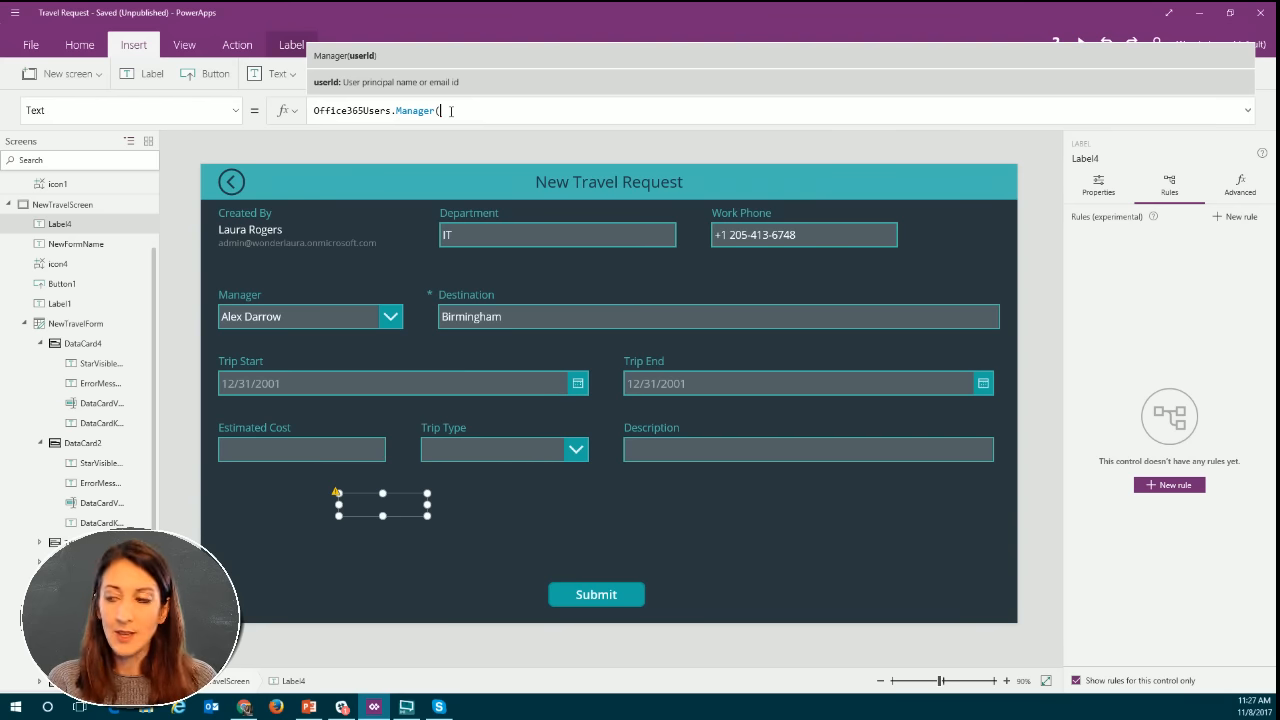
Try Office365Users.MyProfile(). as the start of the Manager function's argument in the label's formula.
text(offi)
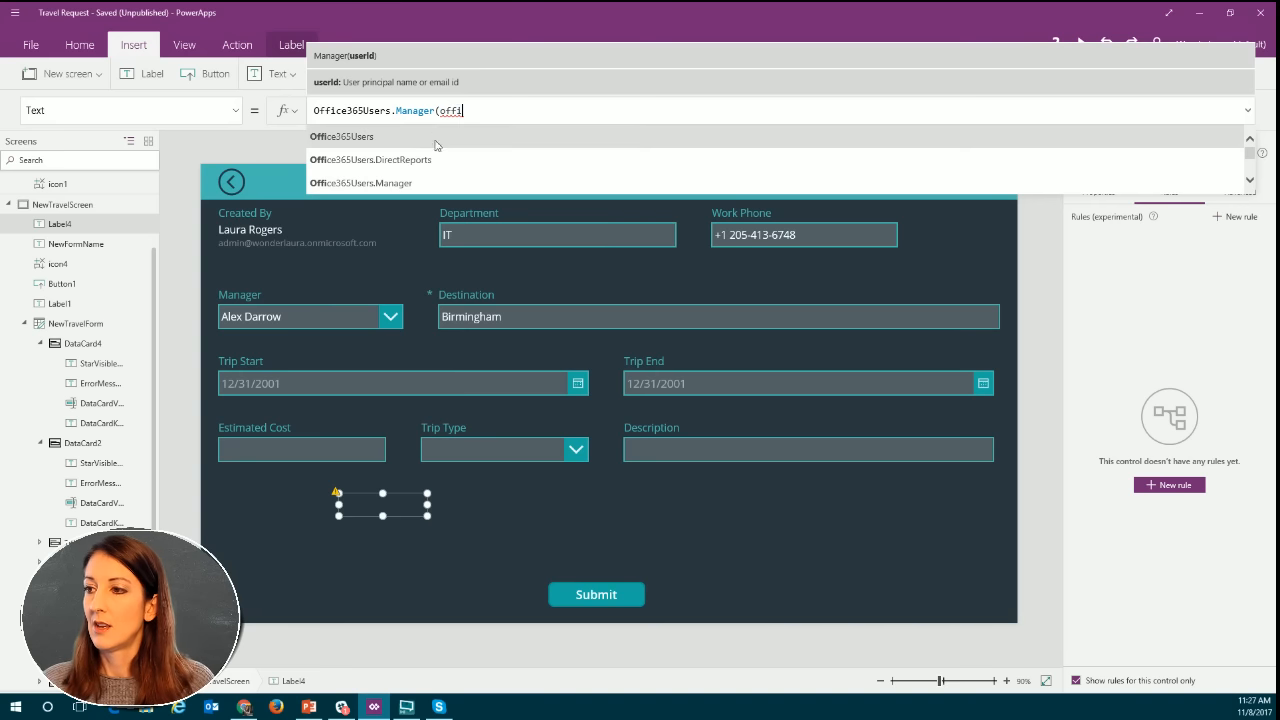
click(432, 137)
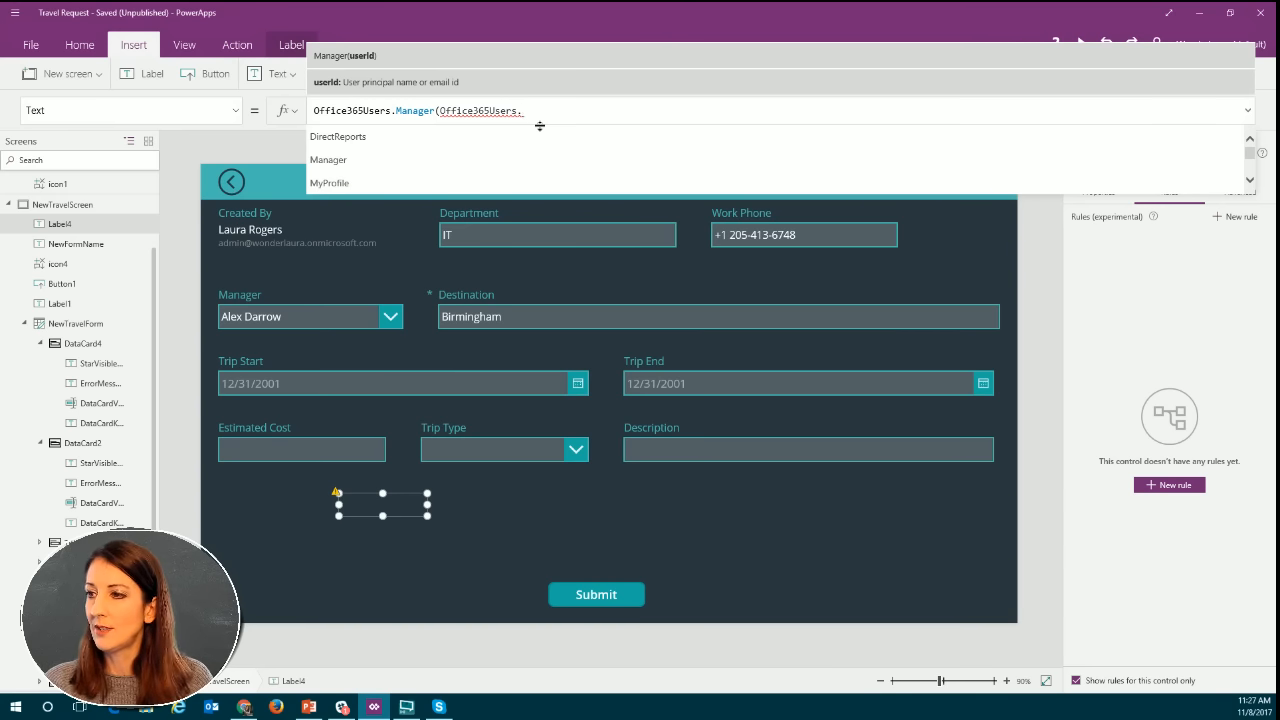
click(507, 181)
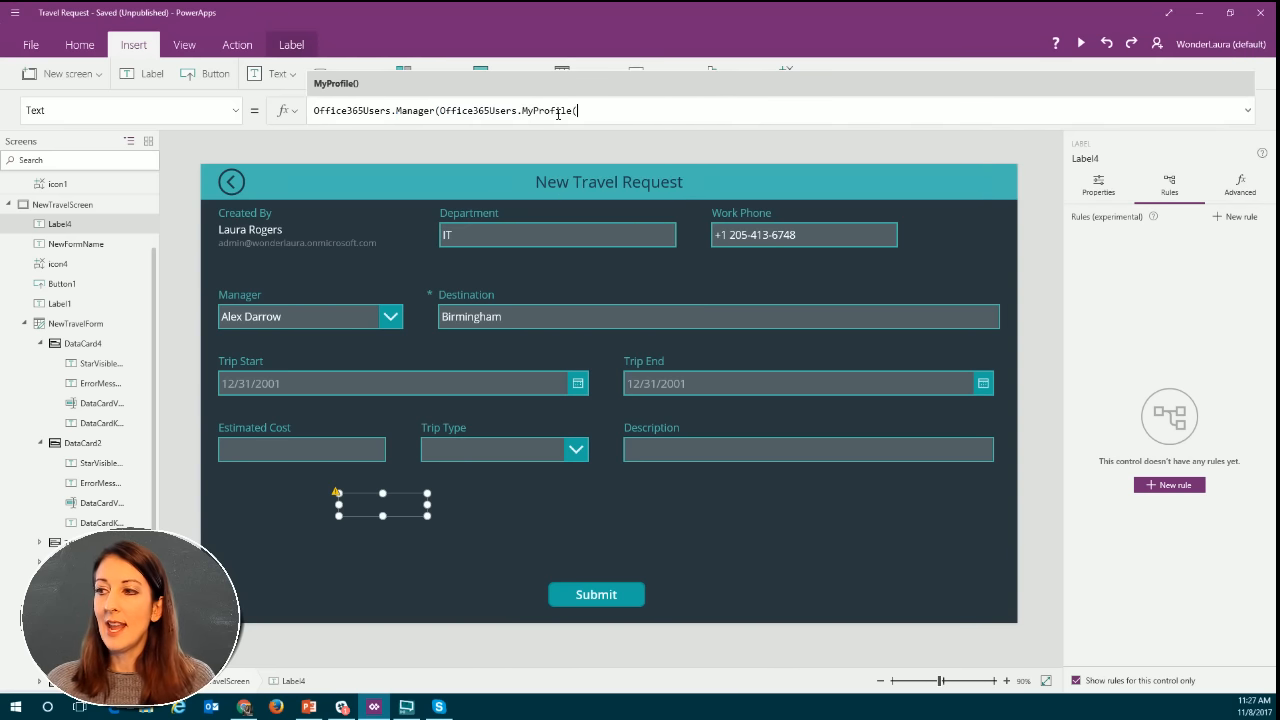
click(607, 114)
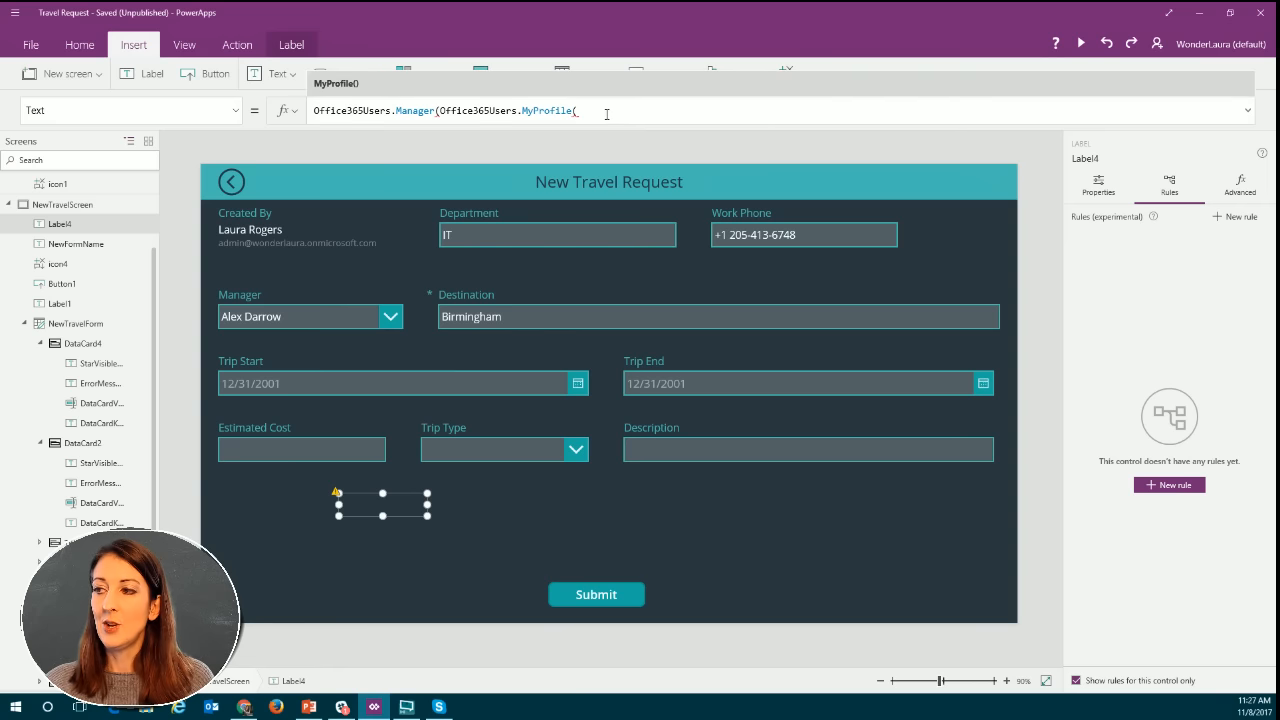
text().)
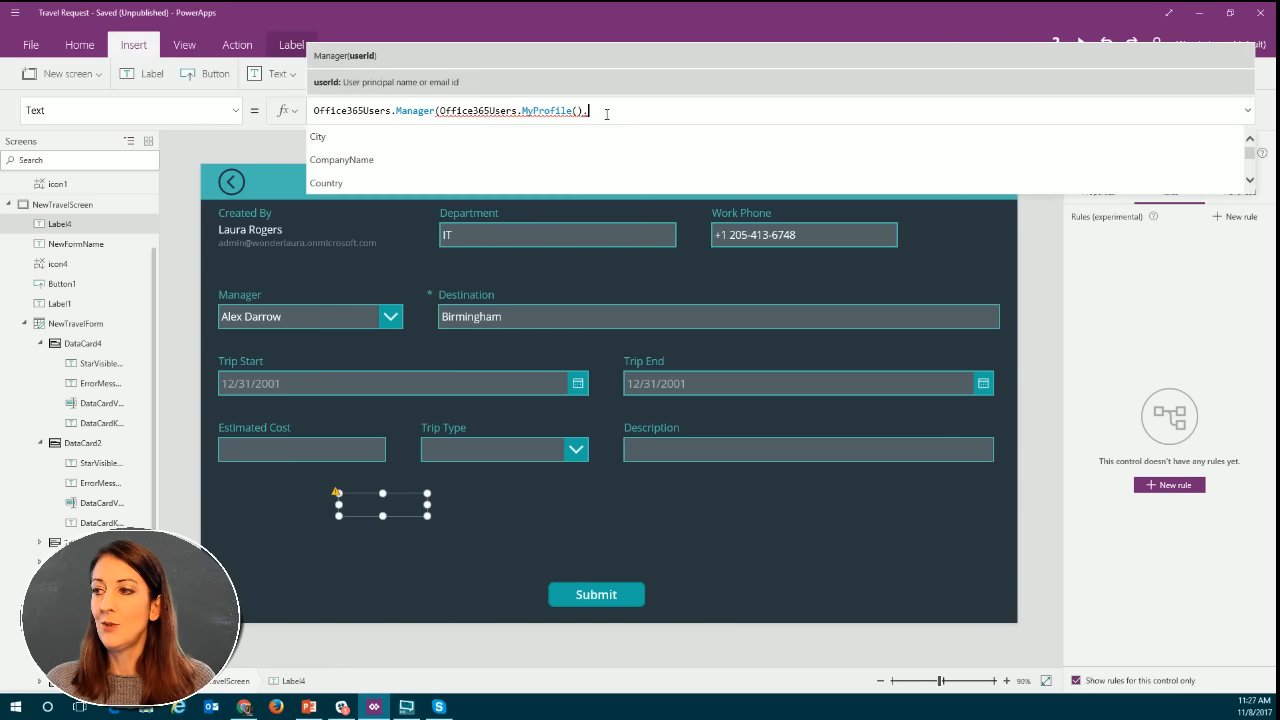
Look through the profile properties and complete the label's formula as Office365Users.Manager(Office365Users.MyProfile().Id).
scroll(504, 154, down, 2)
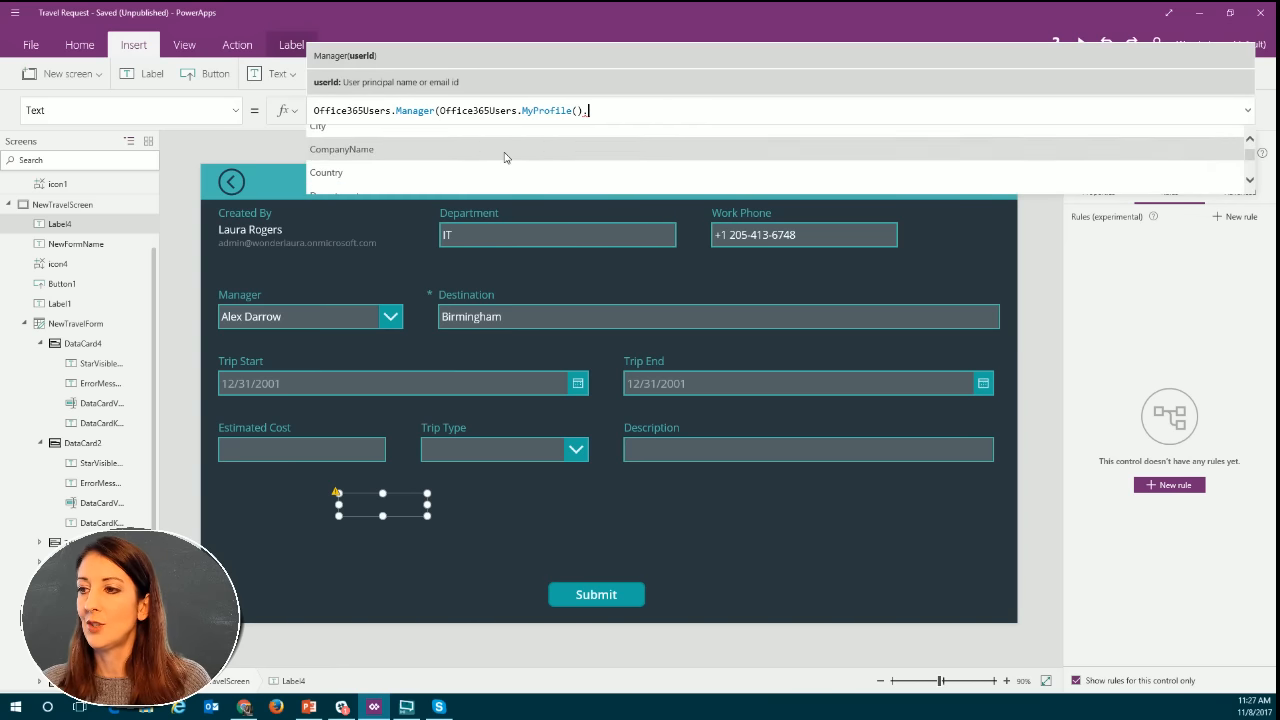
scroll(505, 157, down, 3)
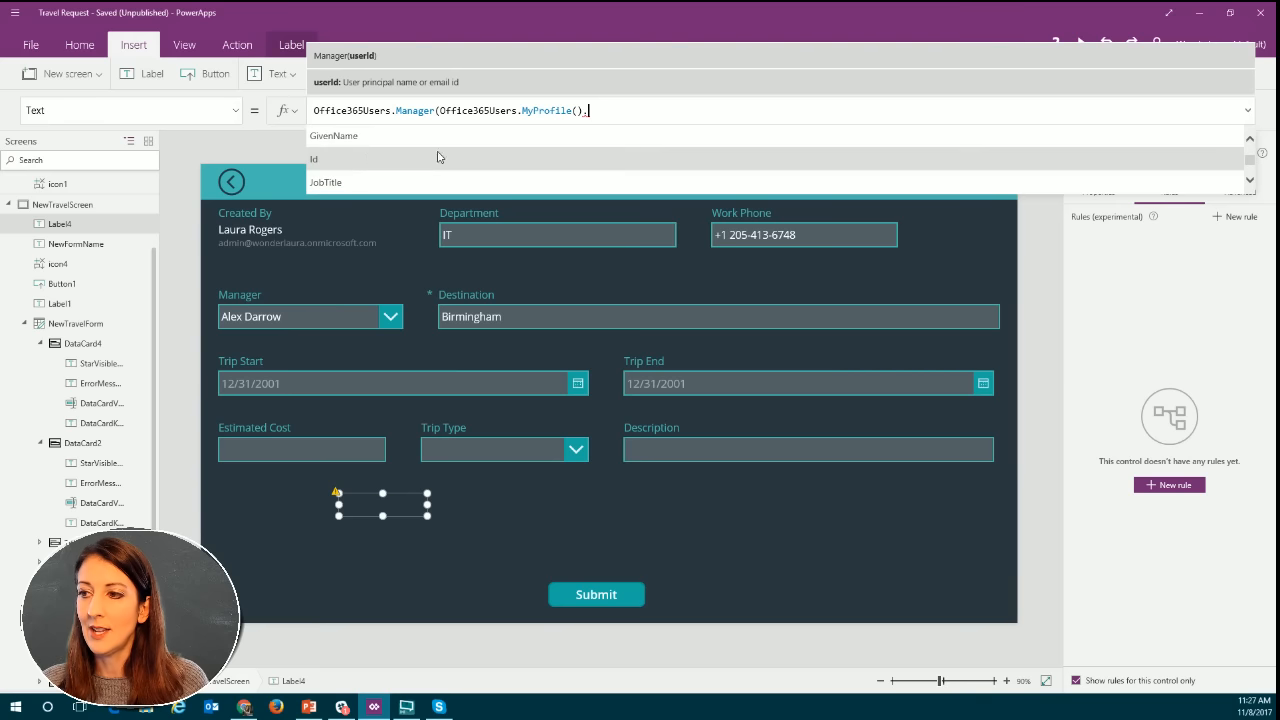
scroll(380, 160, down, 5)
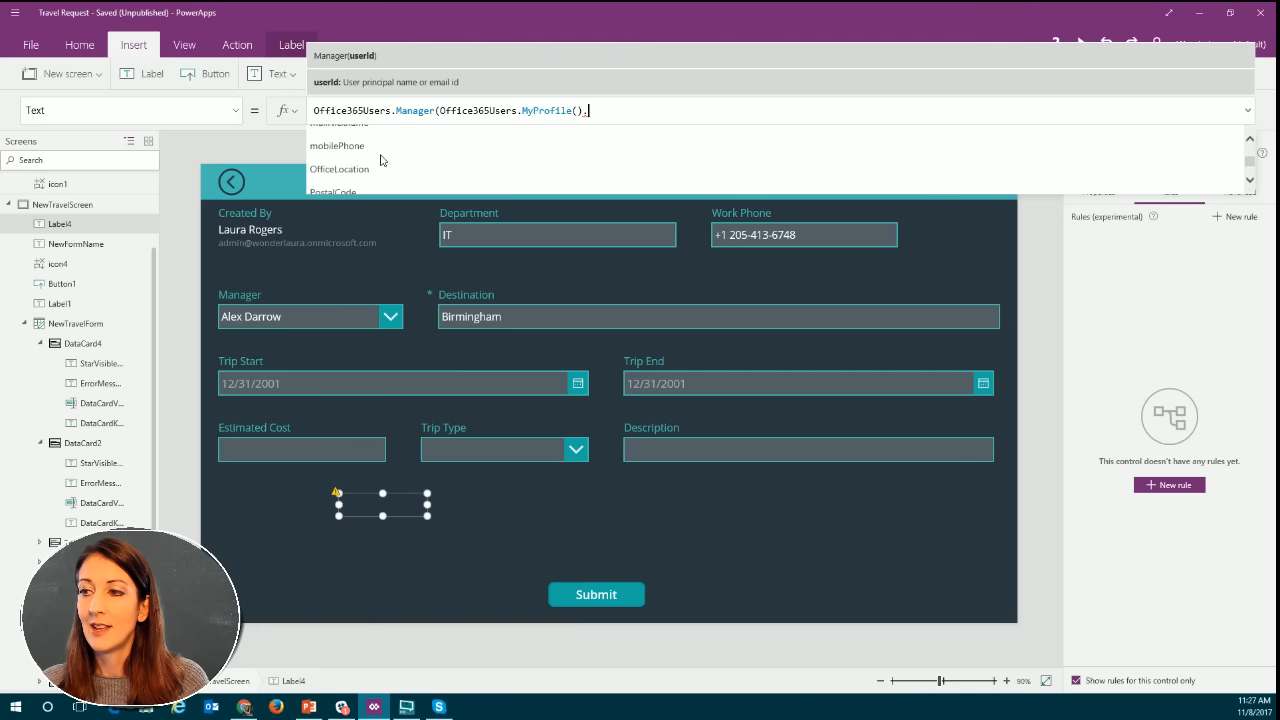
scroll(380, 160, up, 2)
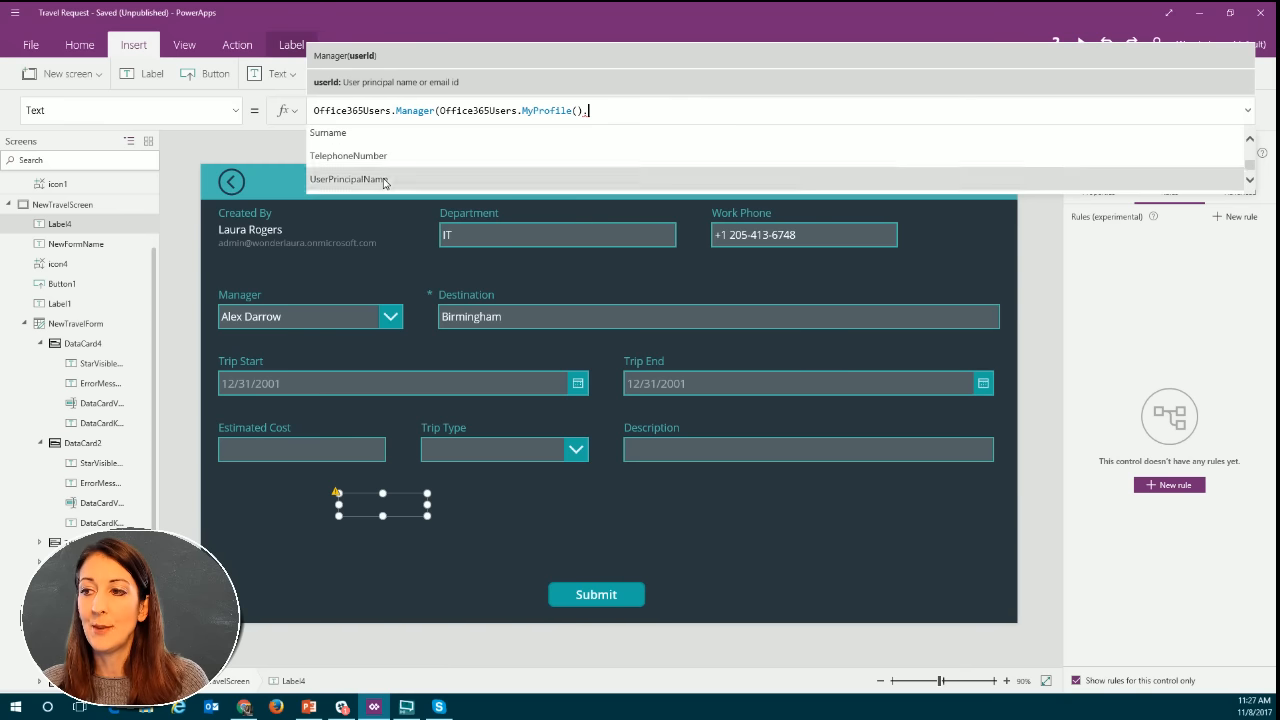
scroll(430, 155, up, 3)
scroll(425, 150, up, 3)
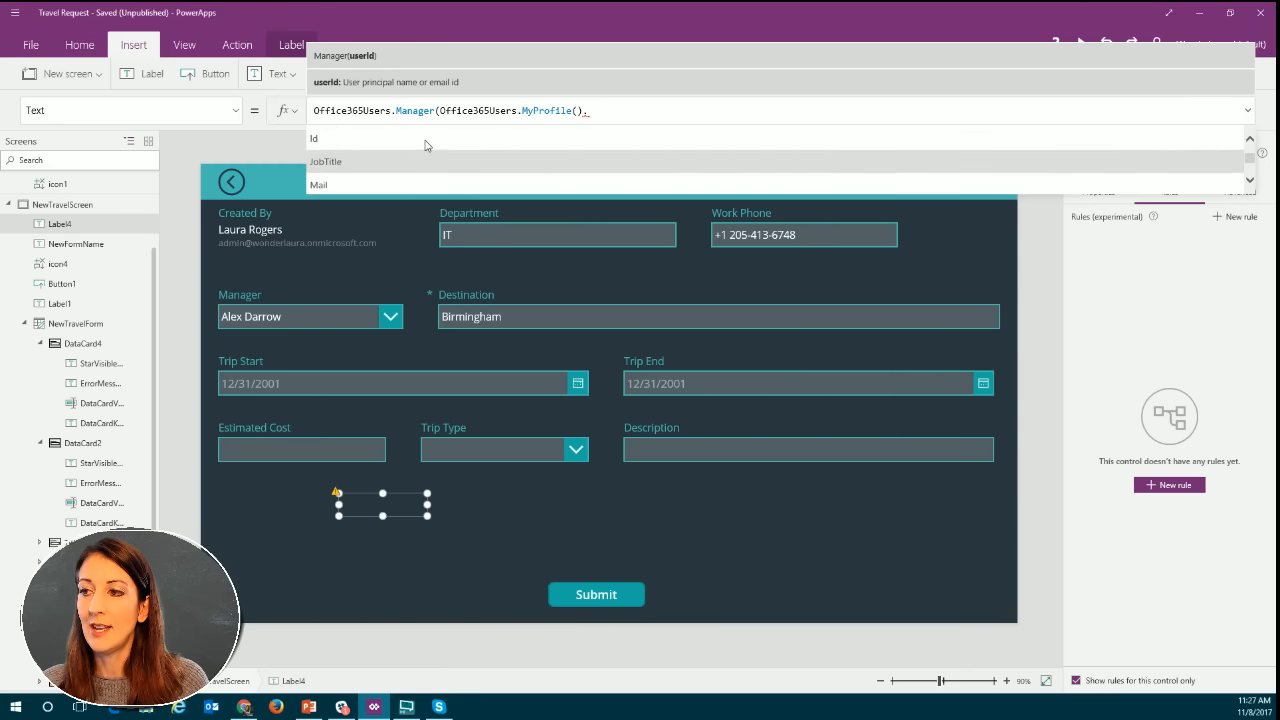
click(409, 140)
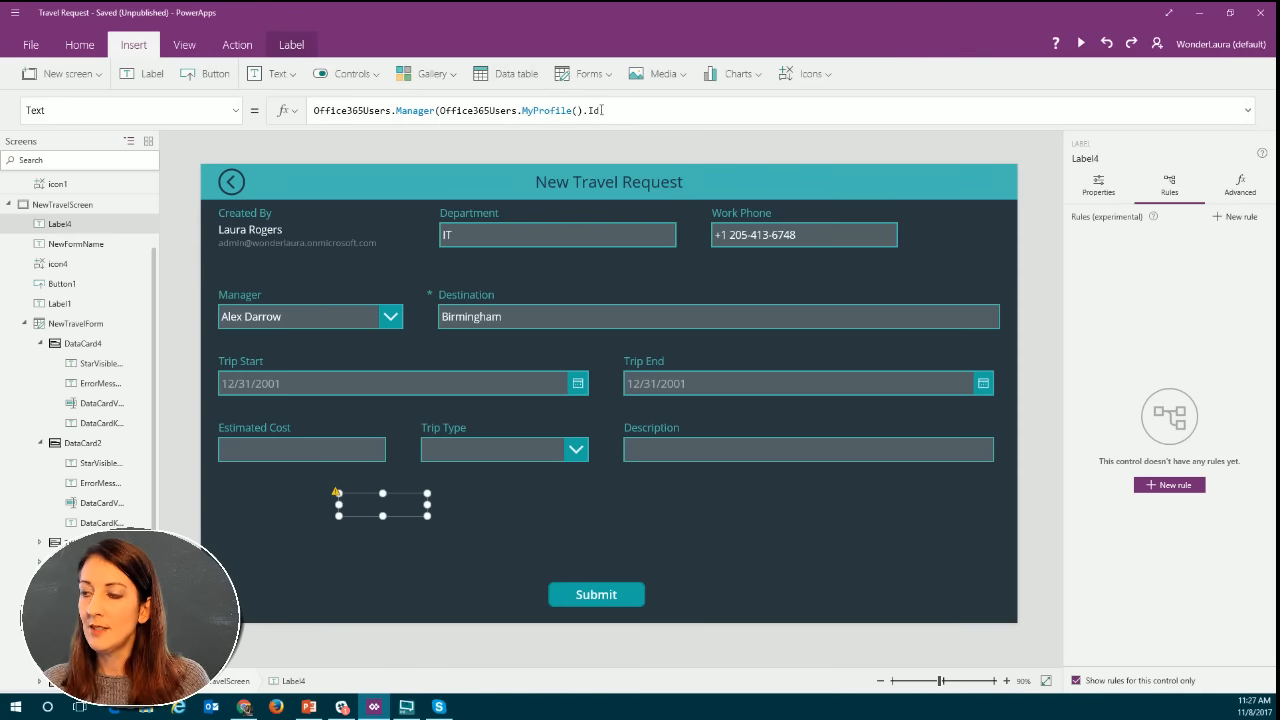
click(609, 111)
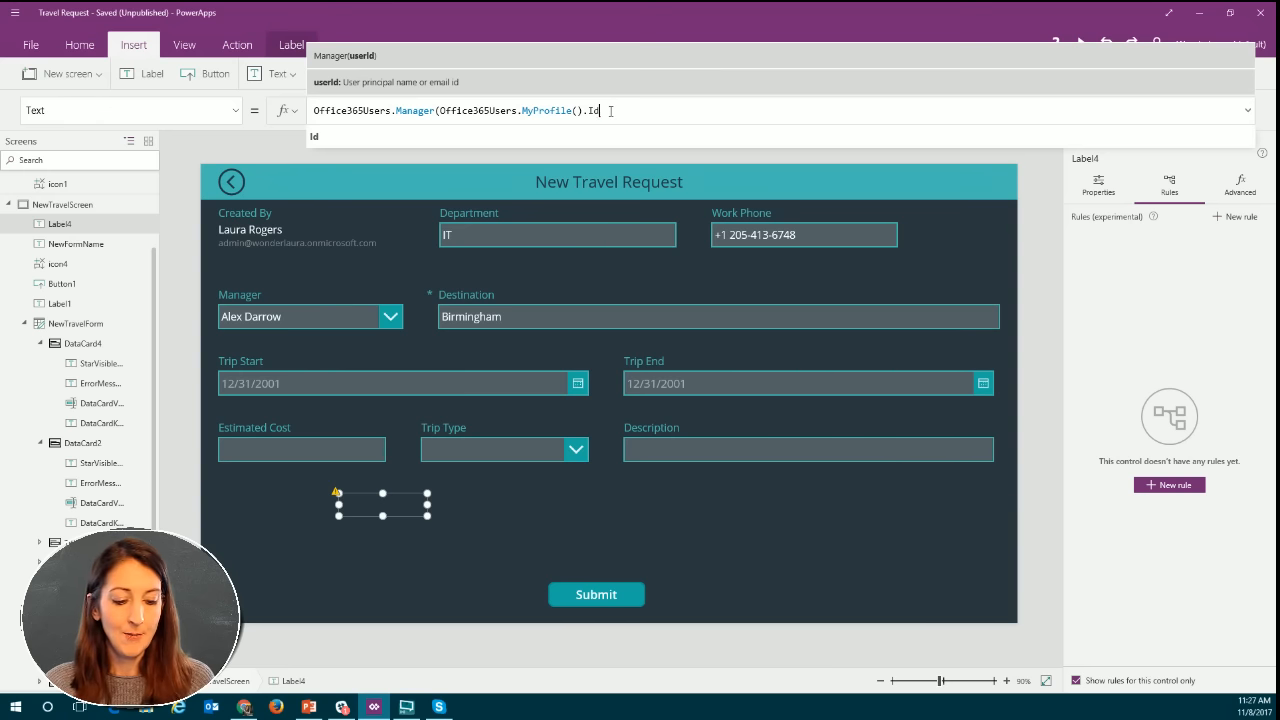
text())
mouse_move(572, 111)
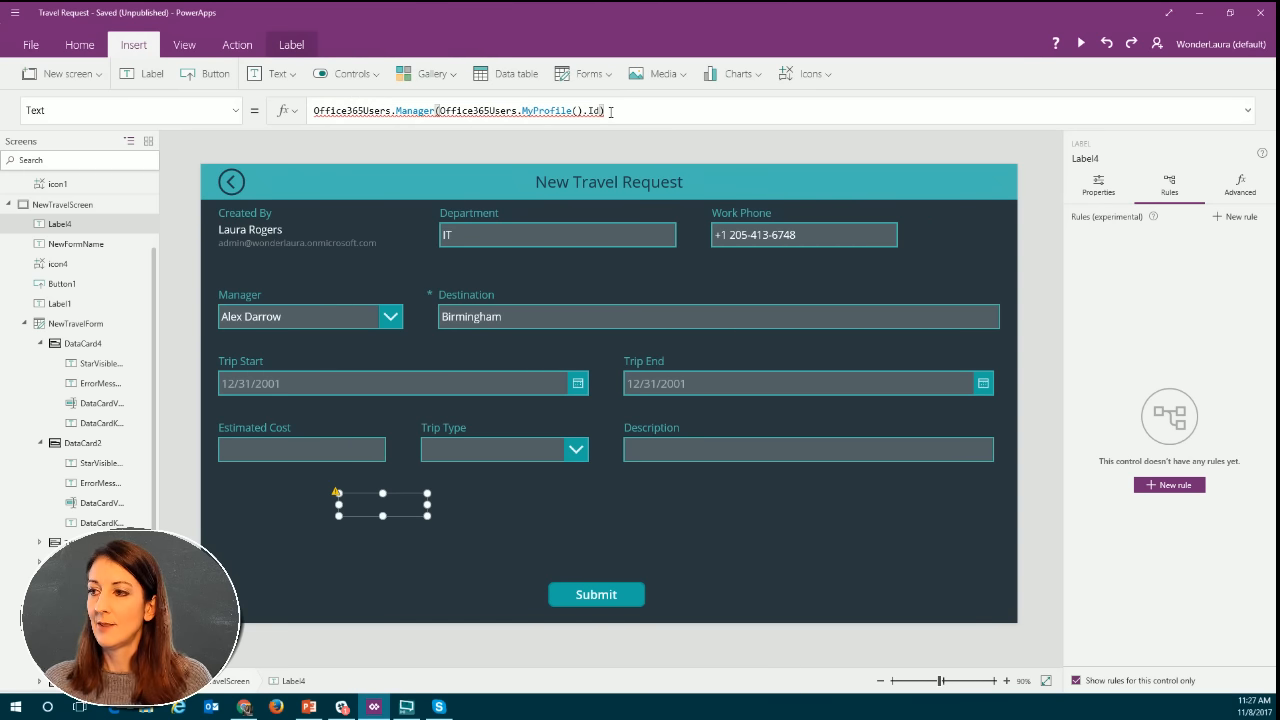
Remove the MyProfile().Id argument so the label's formula is cut back to Office365Users.Manager(.
click(611, 111)
key(BackSpace)
key(BackSpace)
key(BackSpace)
key(BackSpace)
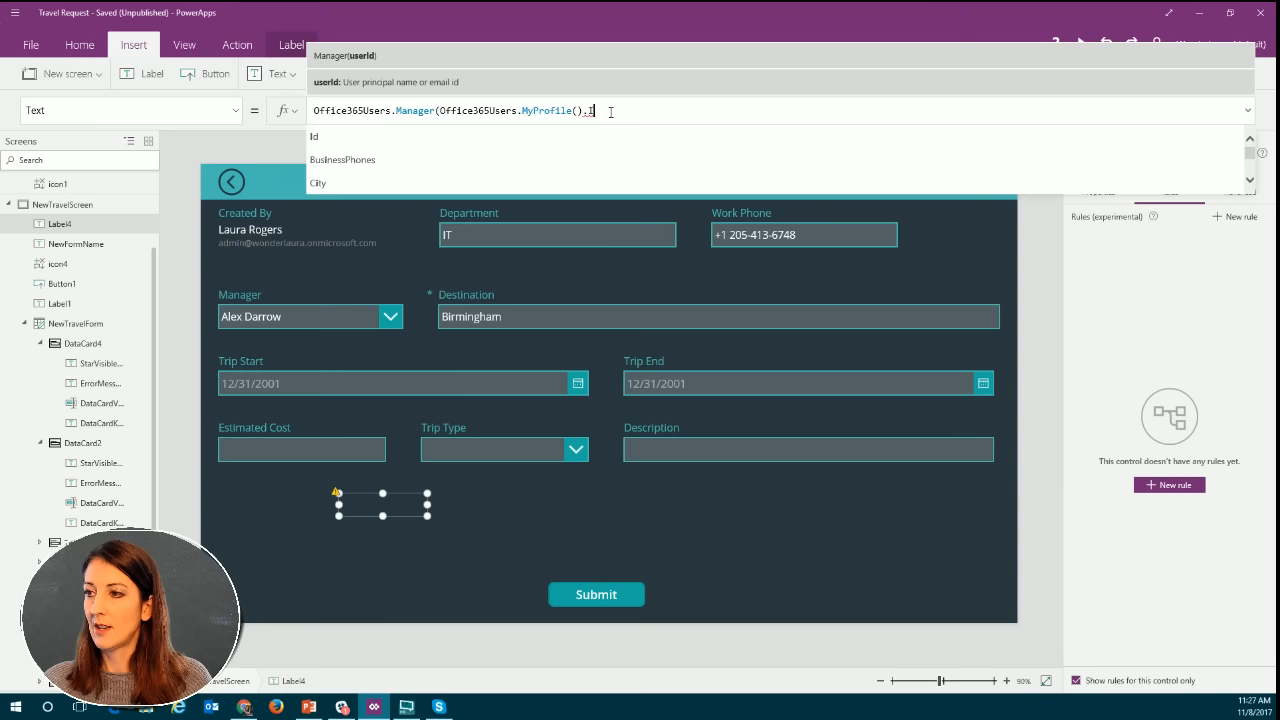
key(BackSpace)
key(BackSpace)
key(BackSpace)
key(BackSpace)
key(BackSpace)
key(BackSpace)
key(BackSpace)
key(BackSpace)
key(BackSpace)
key(BackSpace)
key(BackSpace)
key(BackSpace)
key(BackSpace)
key(BackSpace)
key(BackSpace)
key(BackSpace)
key(BackSpace)
key(BackSpace)
key(BackSpace)
key(BackSpace)
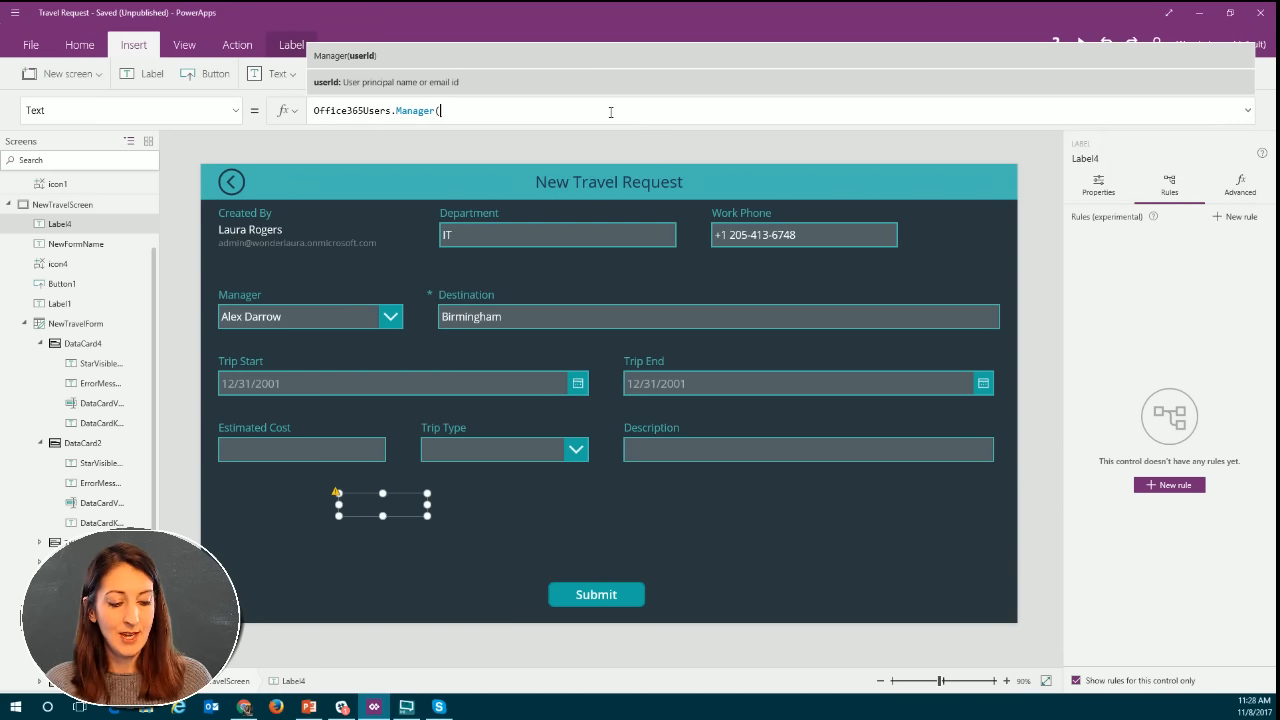
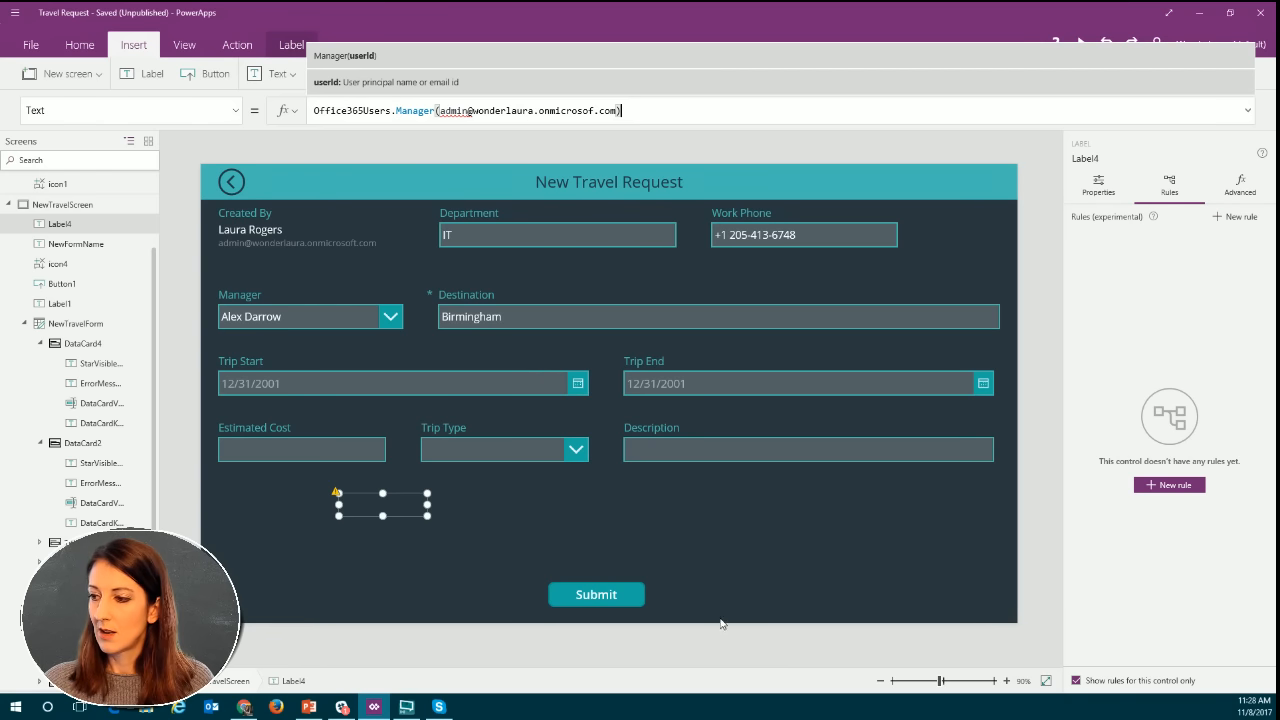
Preview the travel request form, return to editing and check the email argument in the label's formula.
click(412, 492)
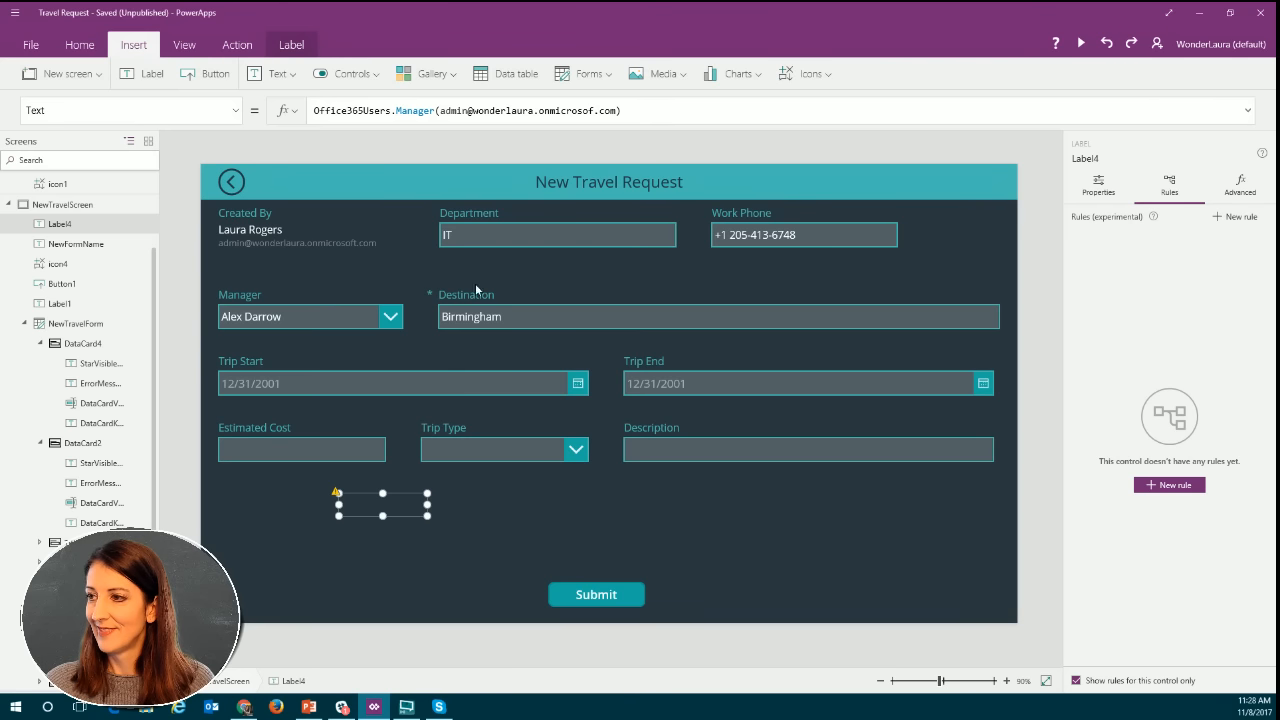
click(1084, 44)
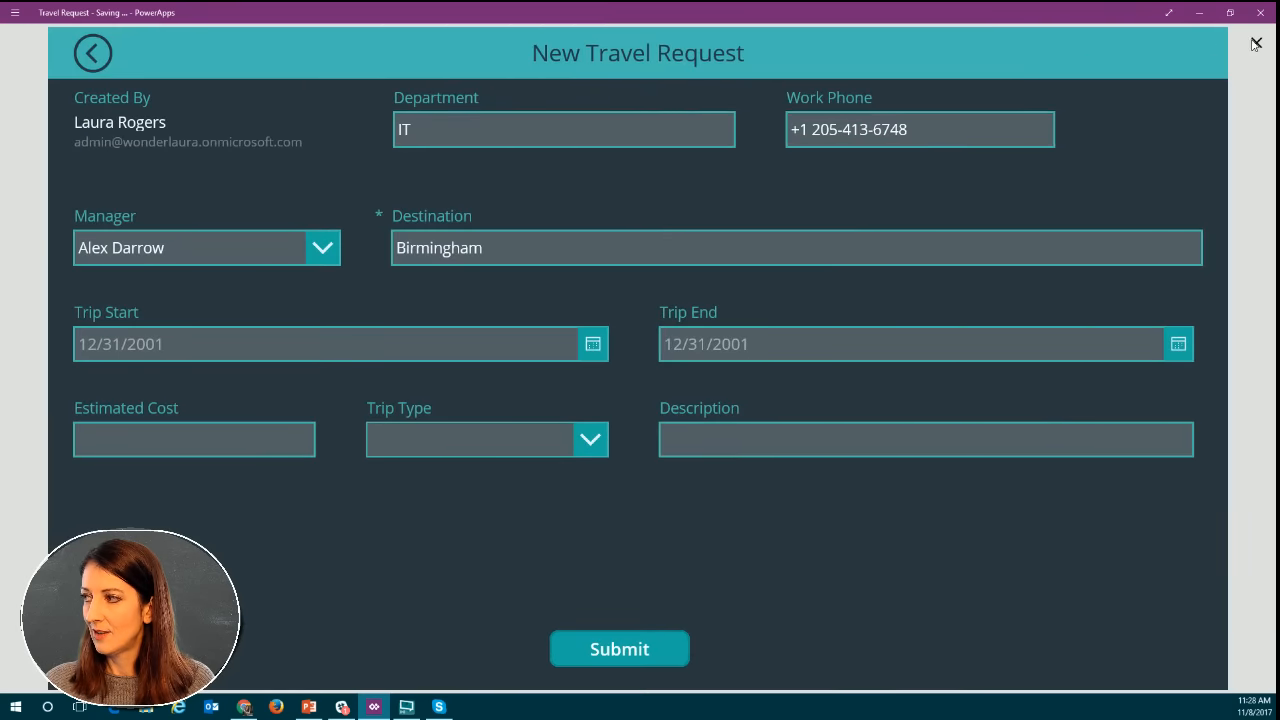
key(Escape)
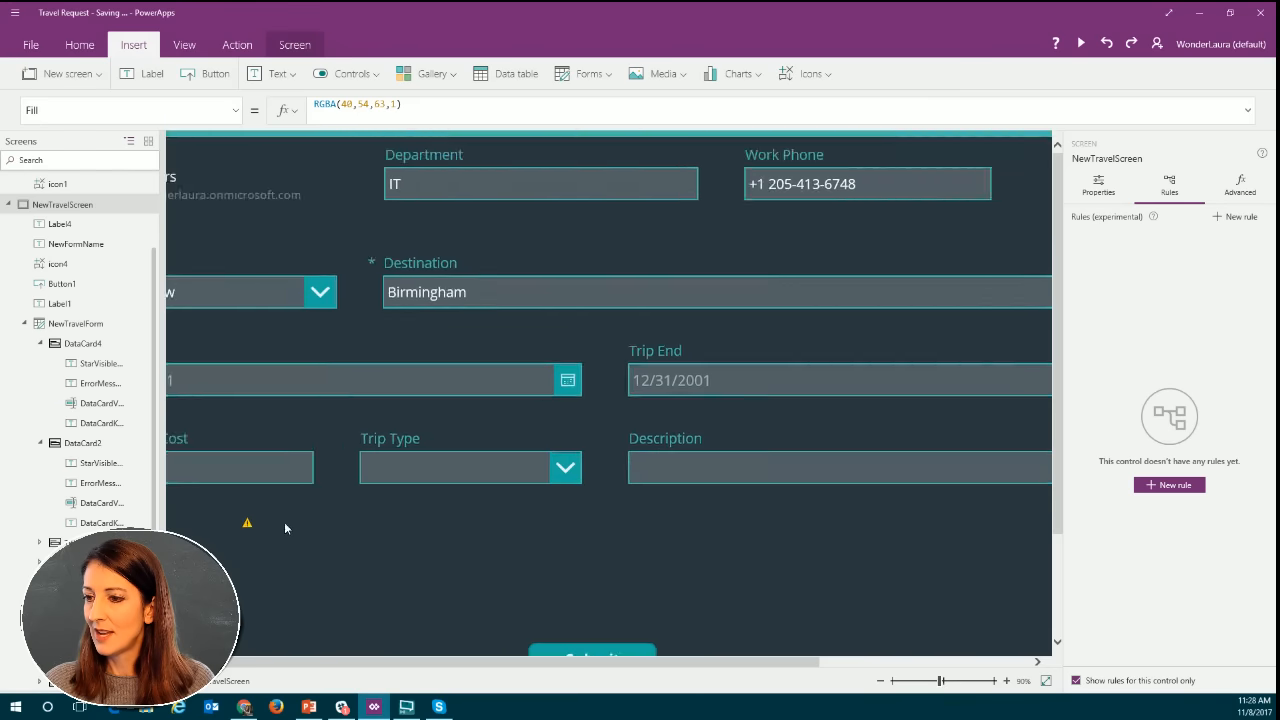
click(337, 494)
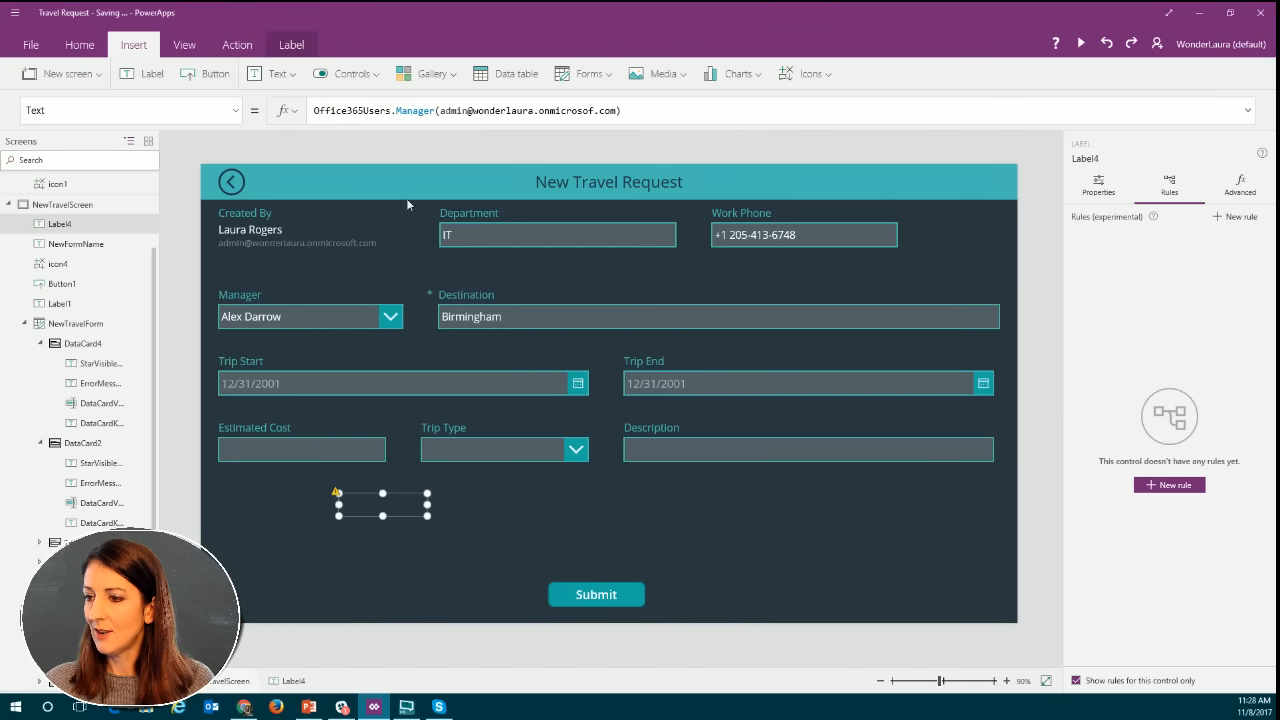
click(473, 113)
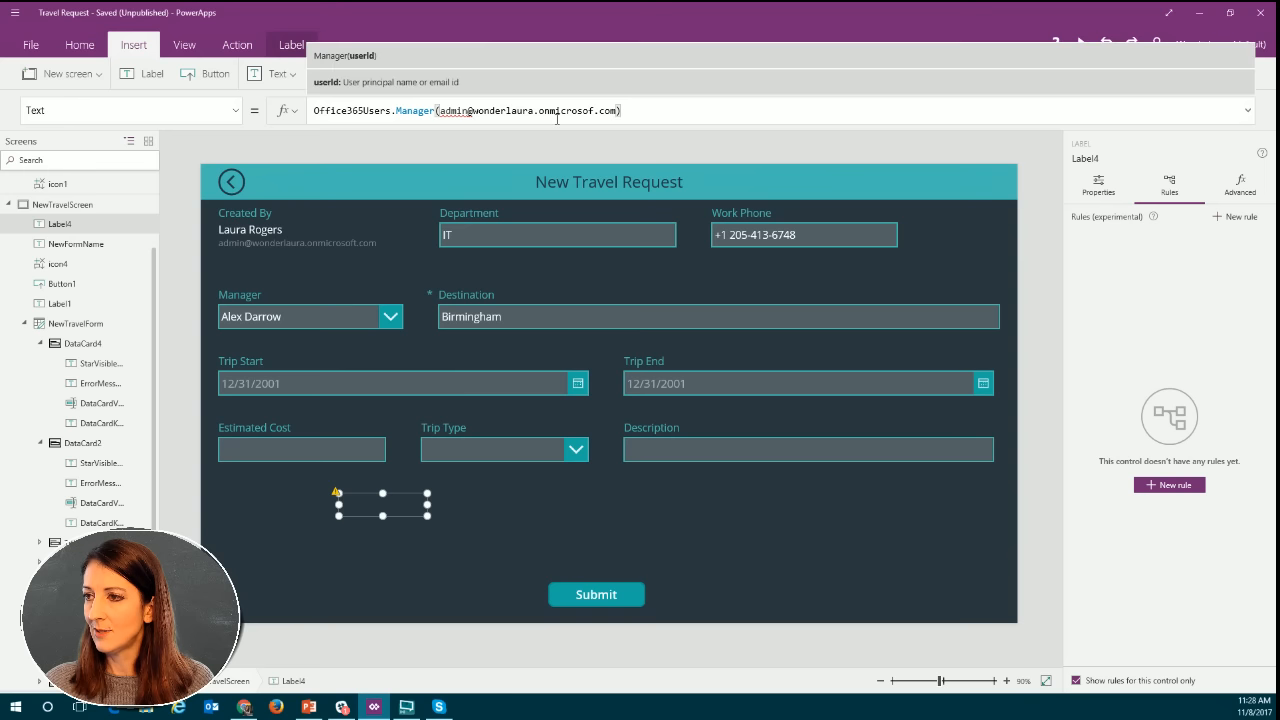
click(453, 111)
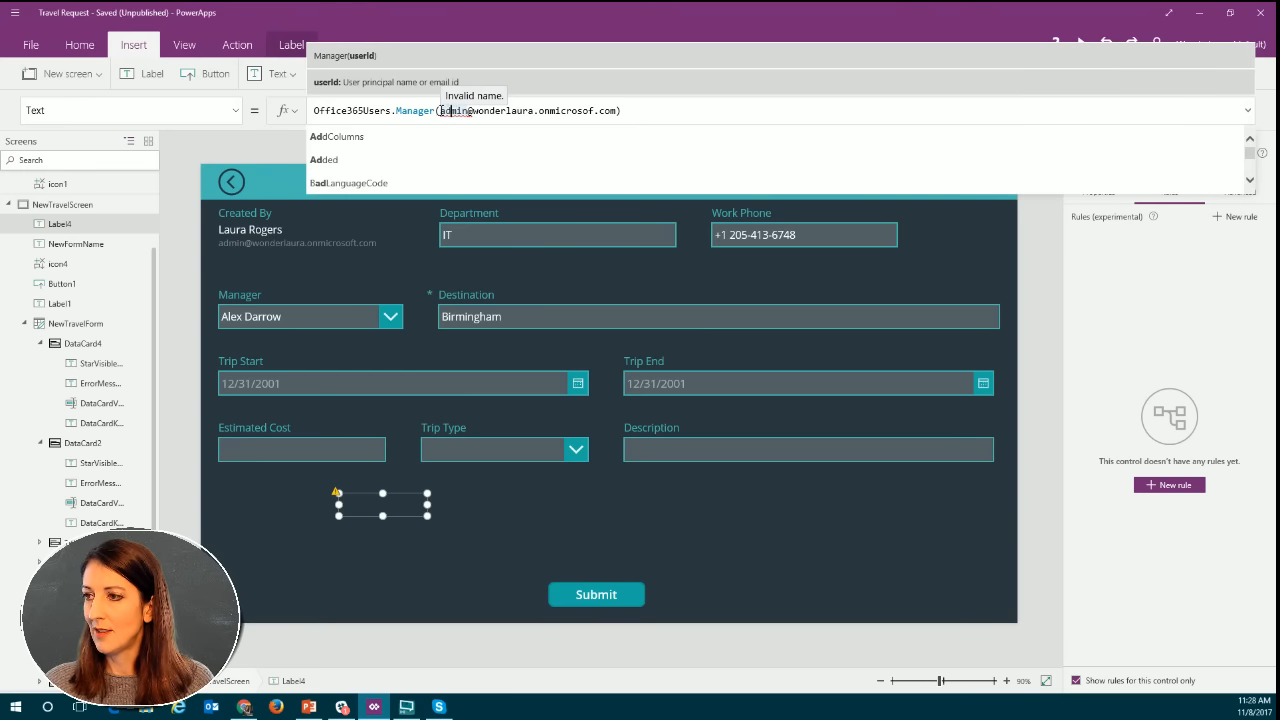
Replace the email address argument in the label's Manager formula with Office365Users.MyProfile().UserPrincipalName.
drag(440, 111, 618, 111)
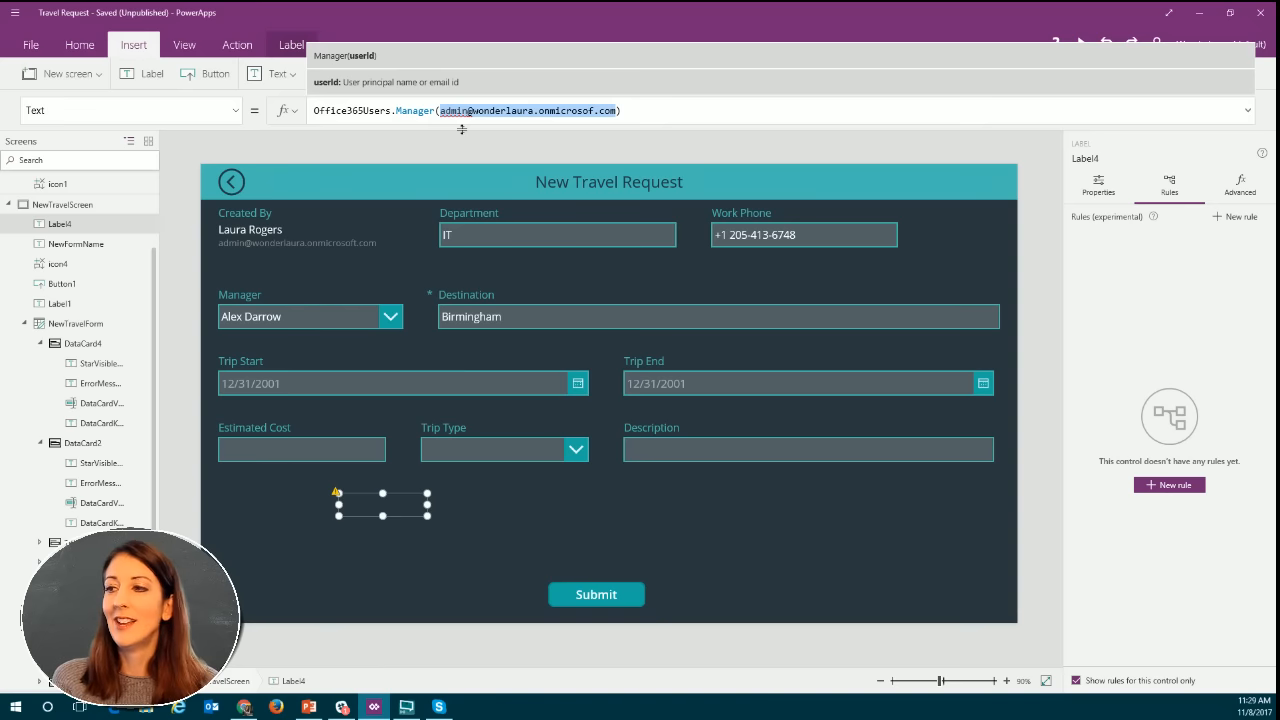
text(of)
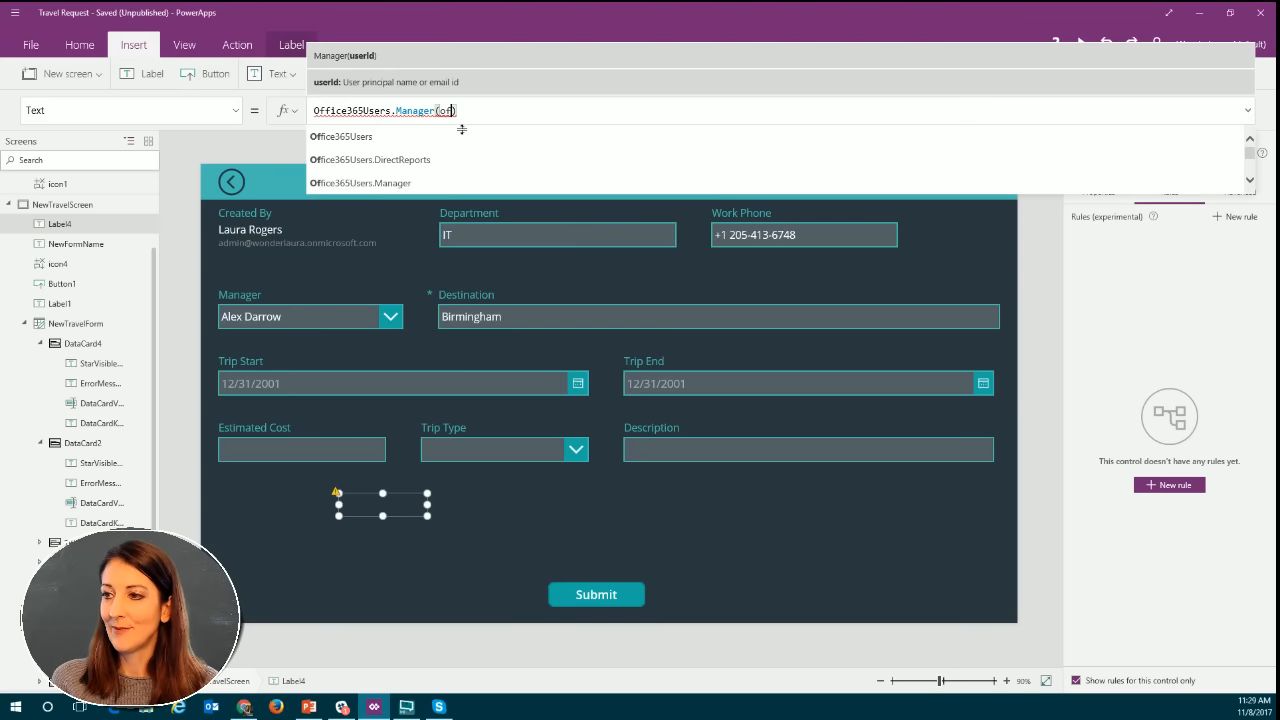
text(fice365Users.)
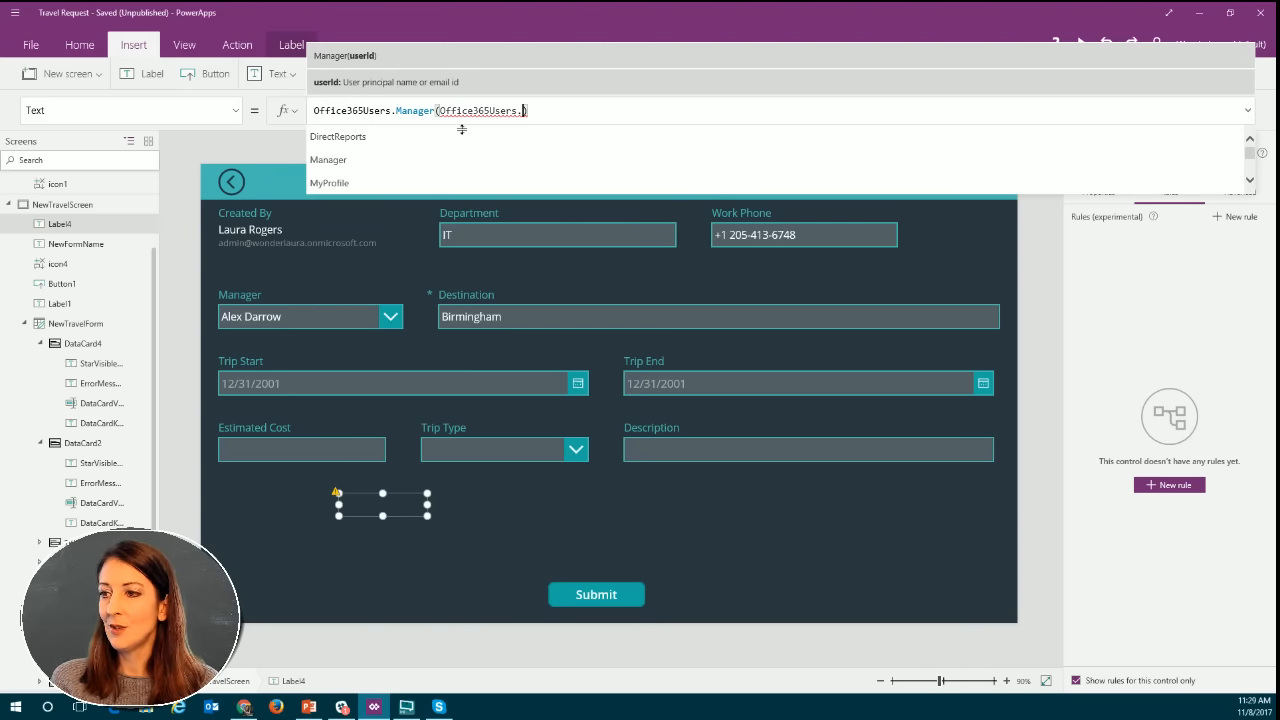
text(my)
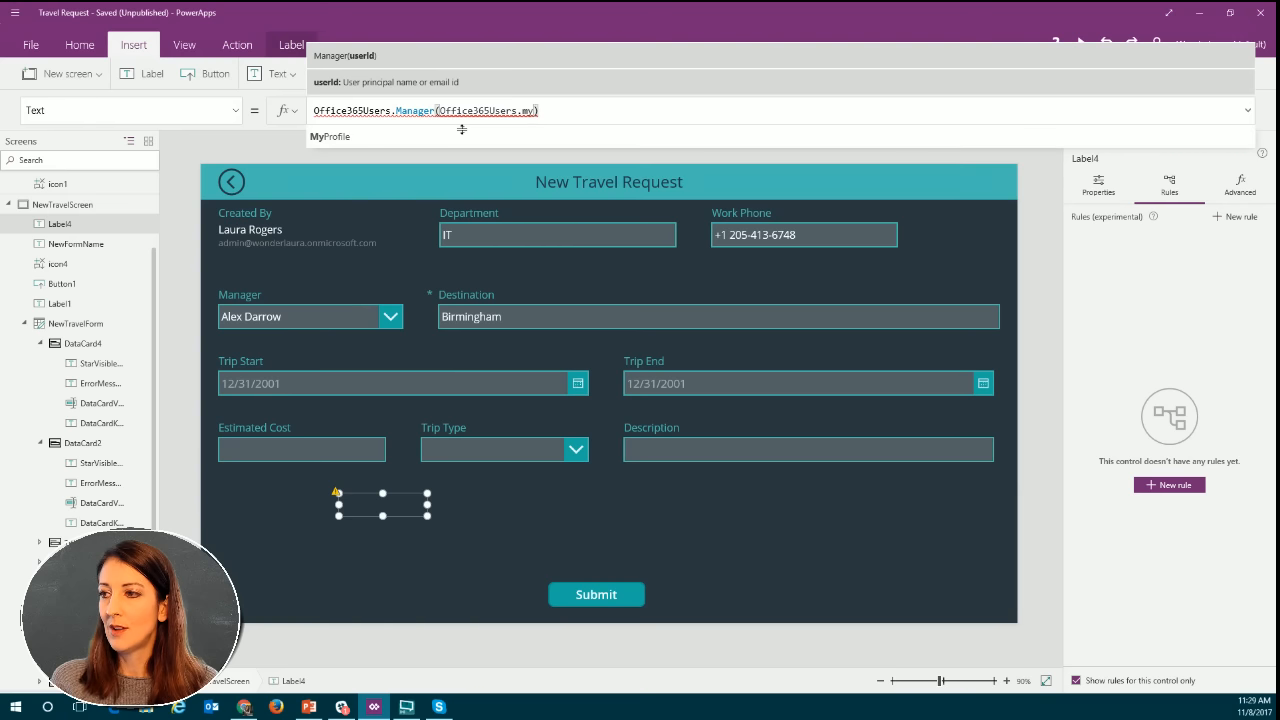
text(.)
key(BackSpace)
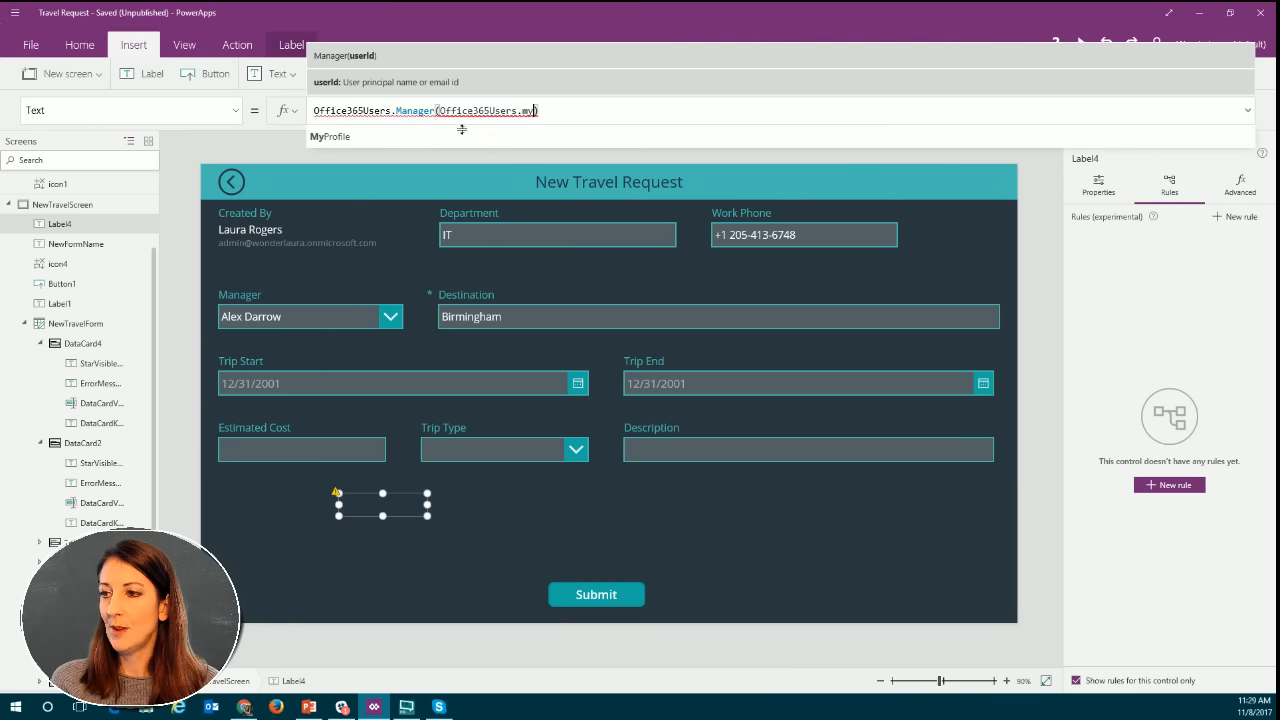
key(Tab)
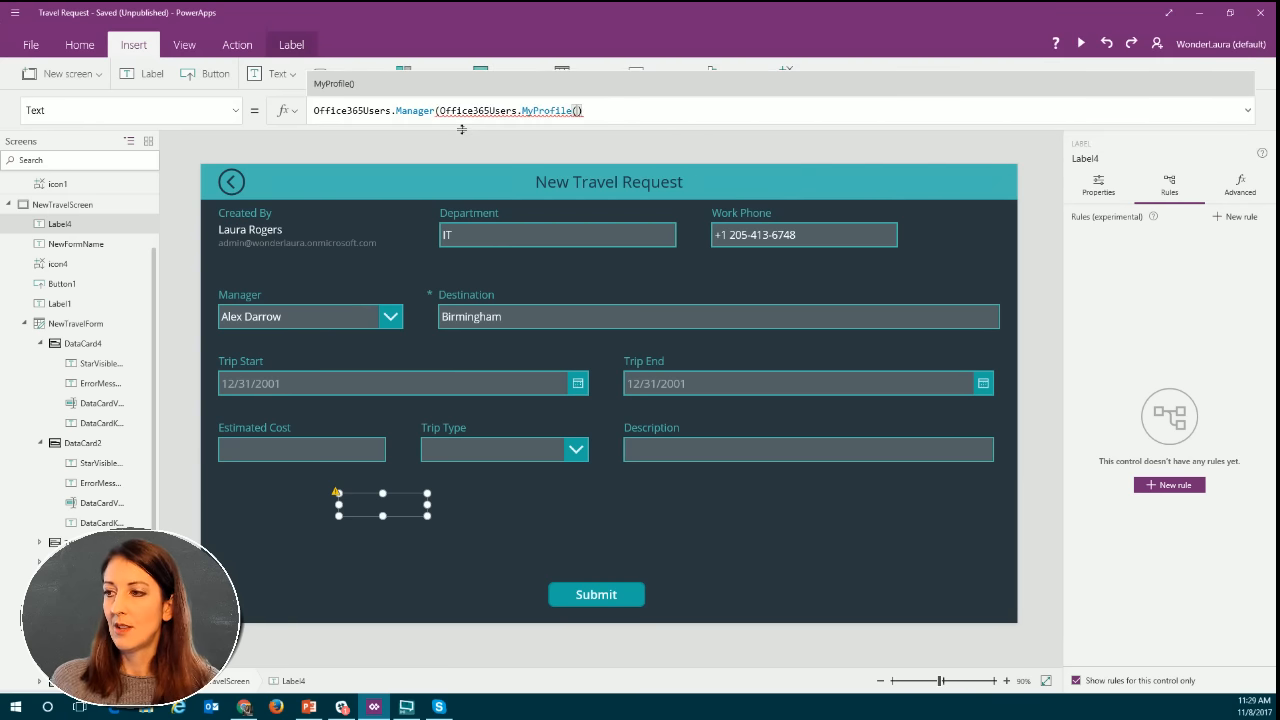
text().)
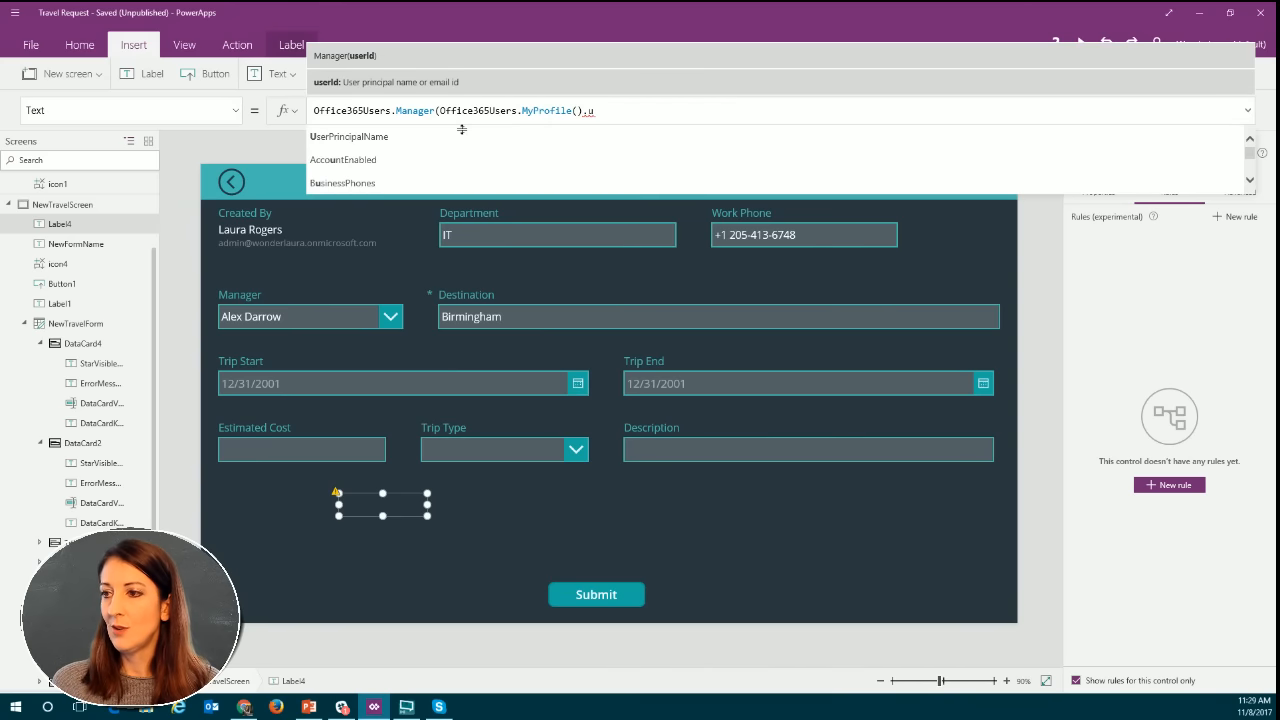
text(u)
click(368, 147)
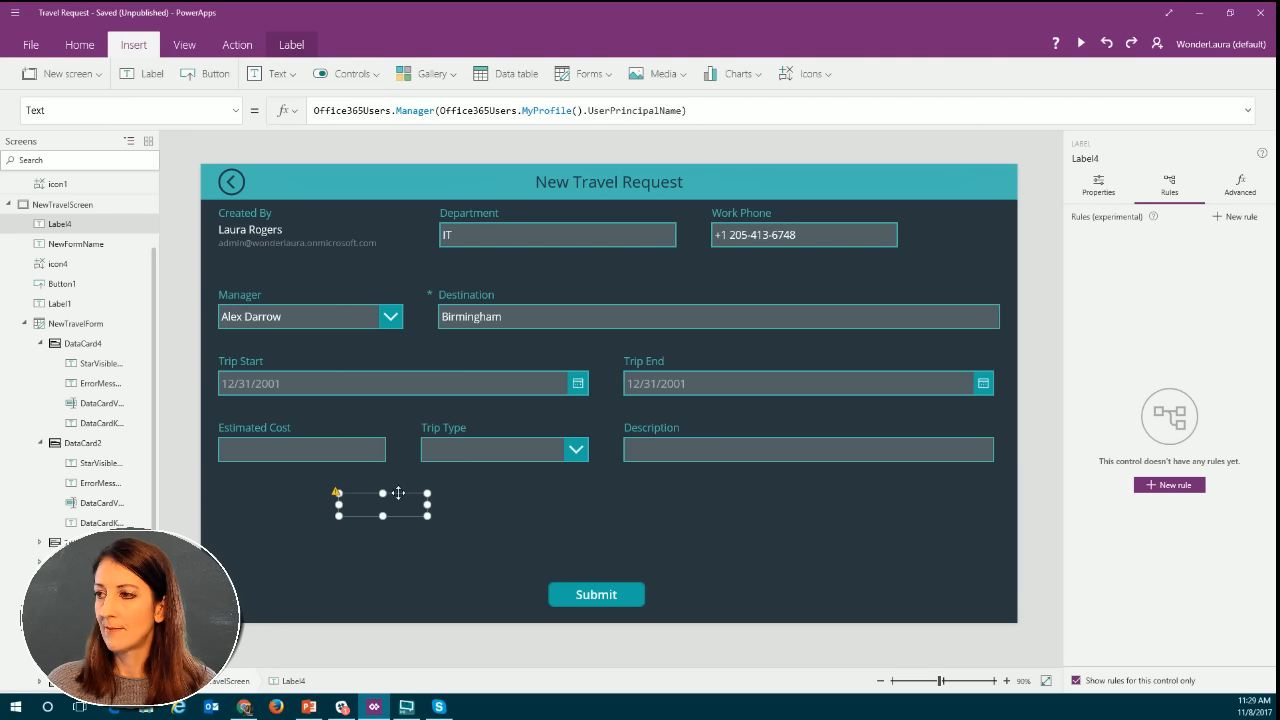
Check the error in the label's formula, then strip the Manager function and its closing parenthesis, leaving Office365Users.MyProfile().UserPrincipalName.
click(339, 493)
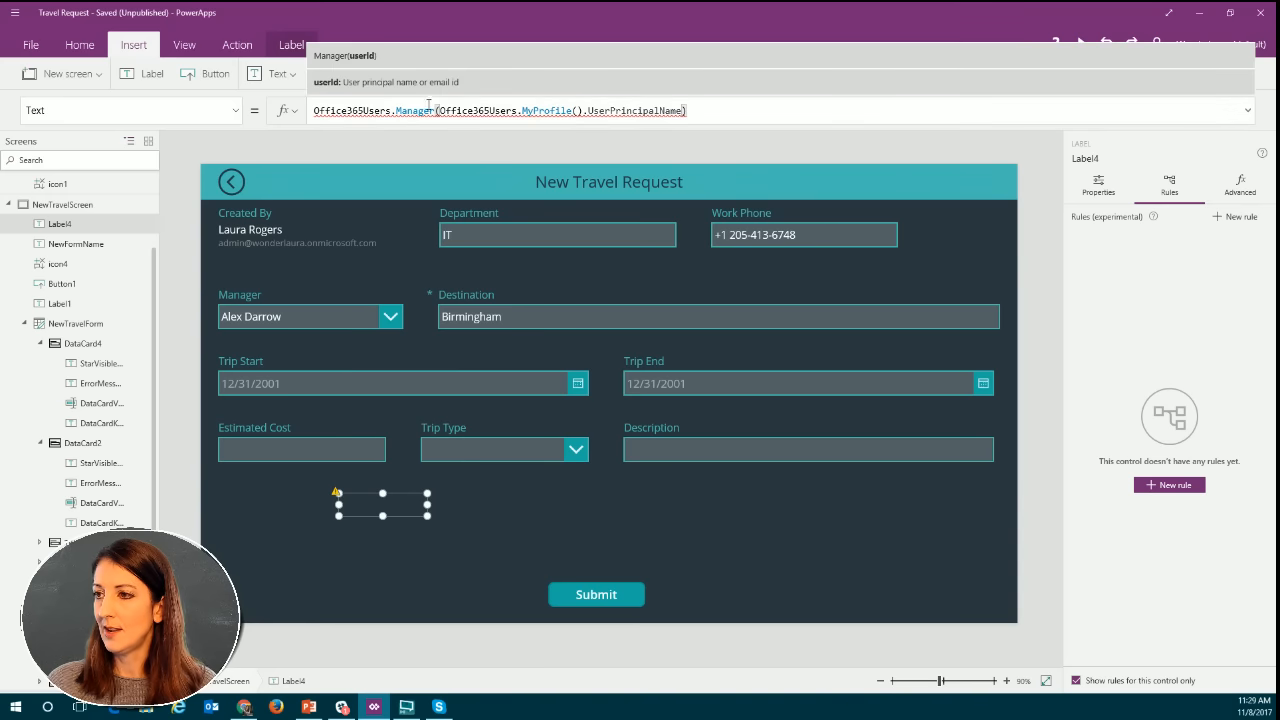
mouse_move(402, 106)
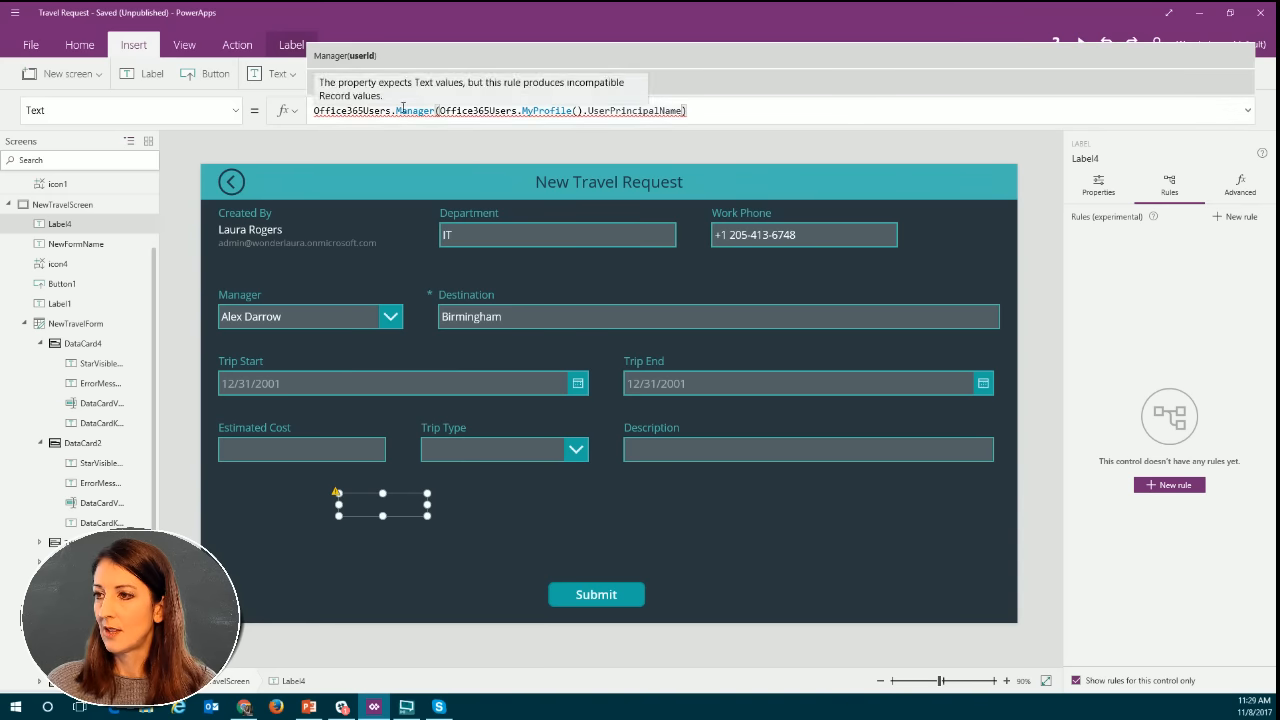
click(466, 110)
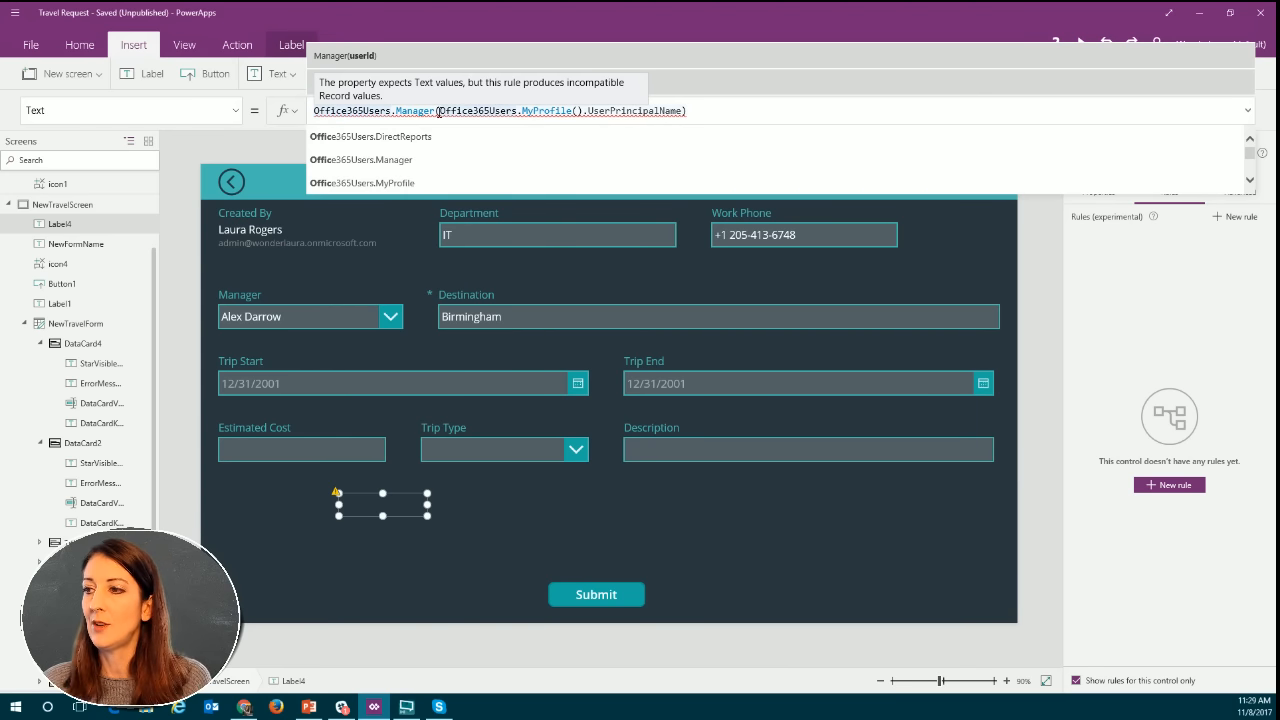
drag(437, 110, 299, 111)
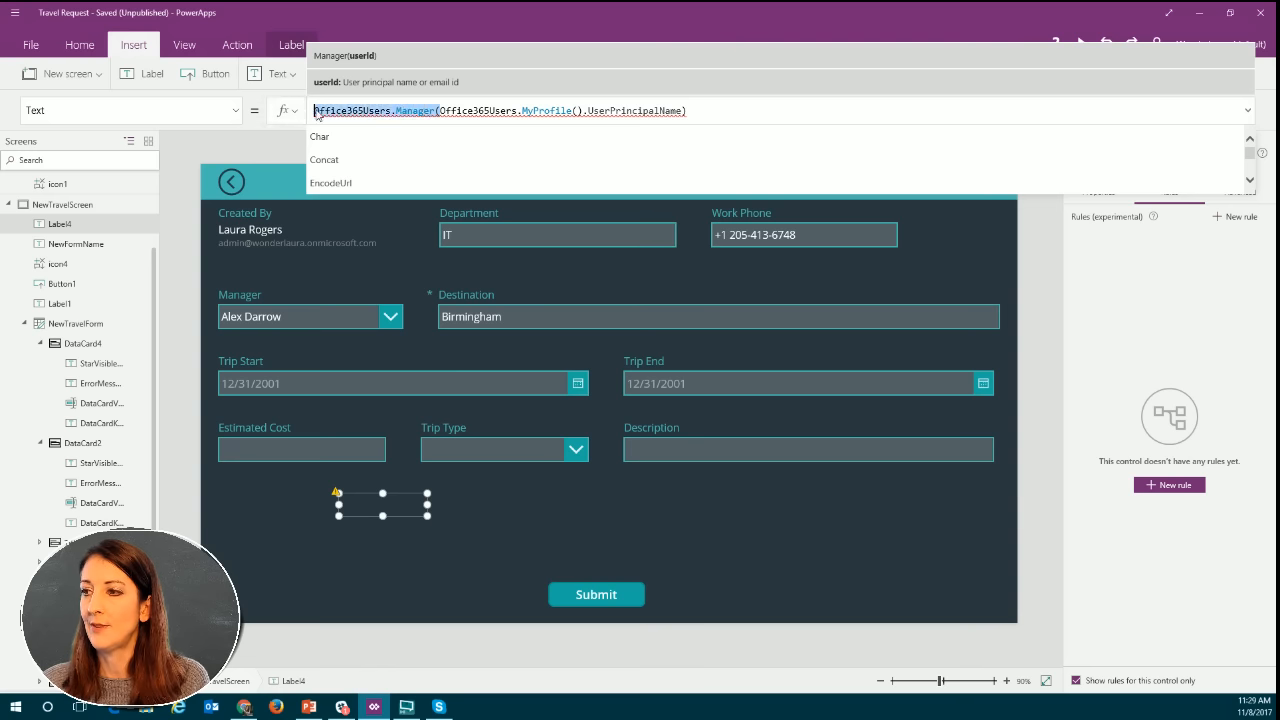
key(BackSpace)
click(605, 106)
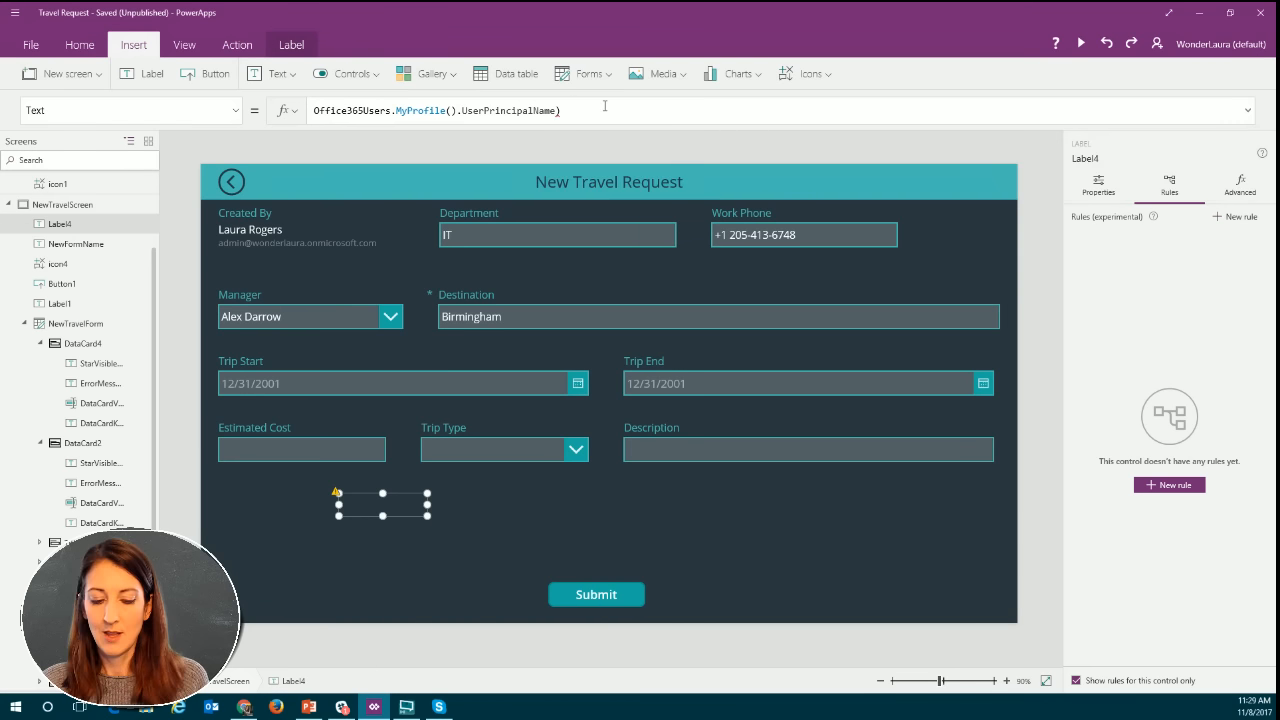
key(BackSpace)
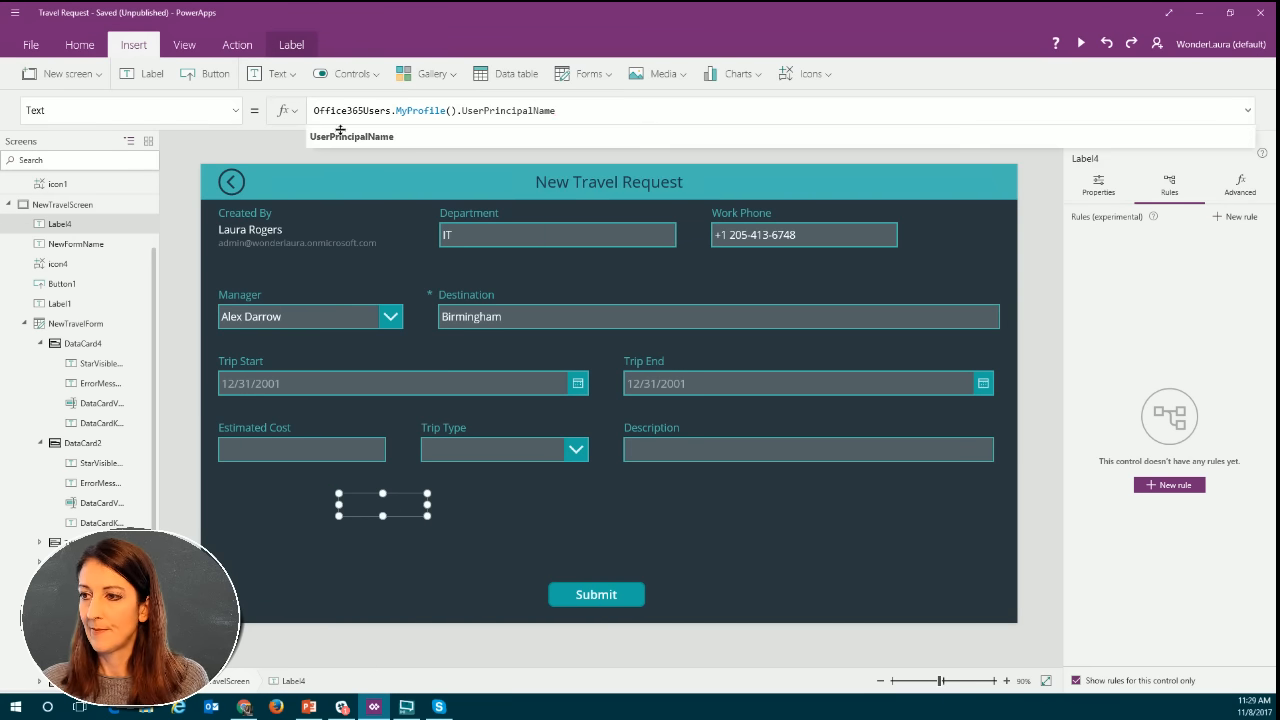
click(455, 518)
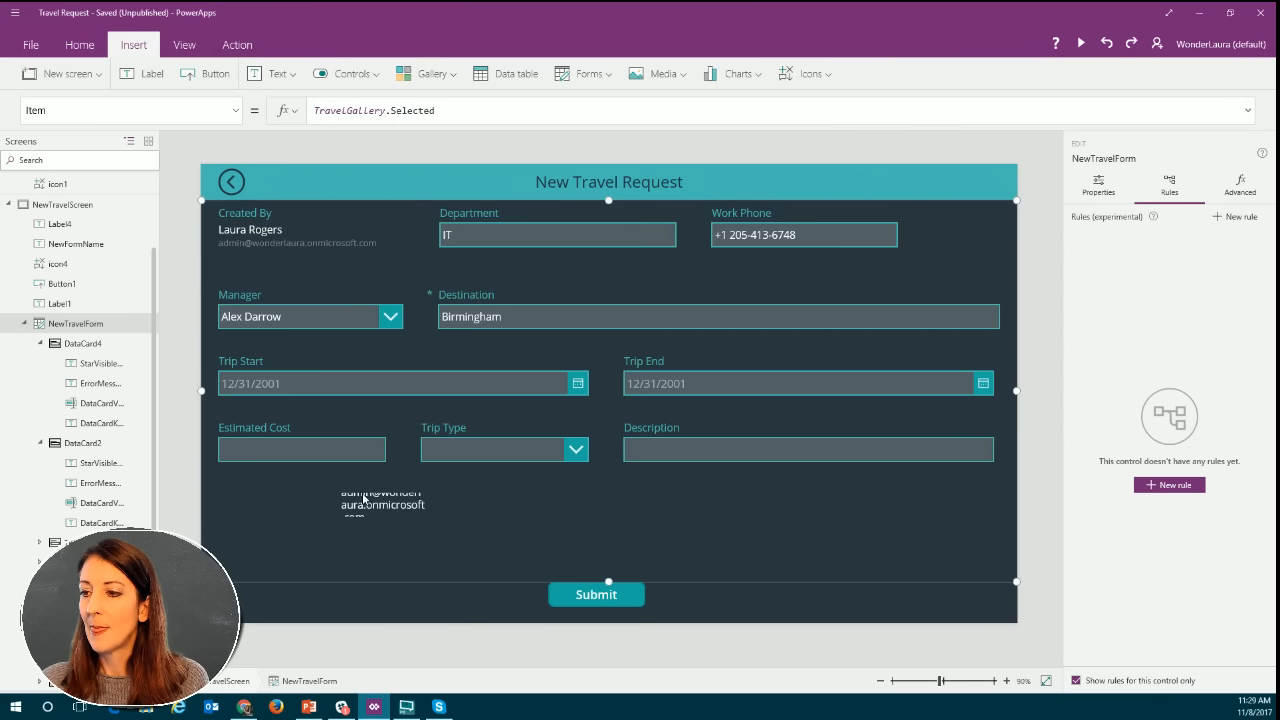
Enlarge the test label below the Estimated Cost field in width and height so its whole text fits.
click(364, 500)
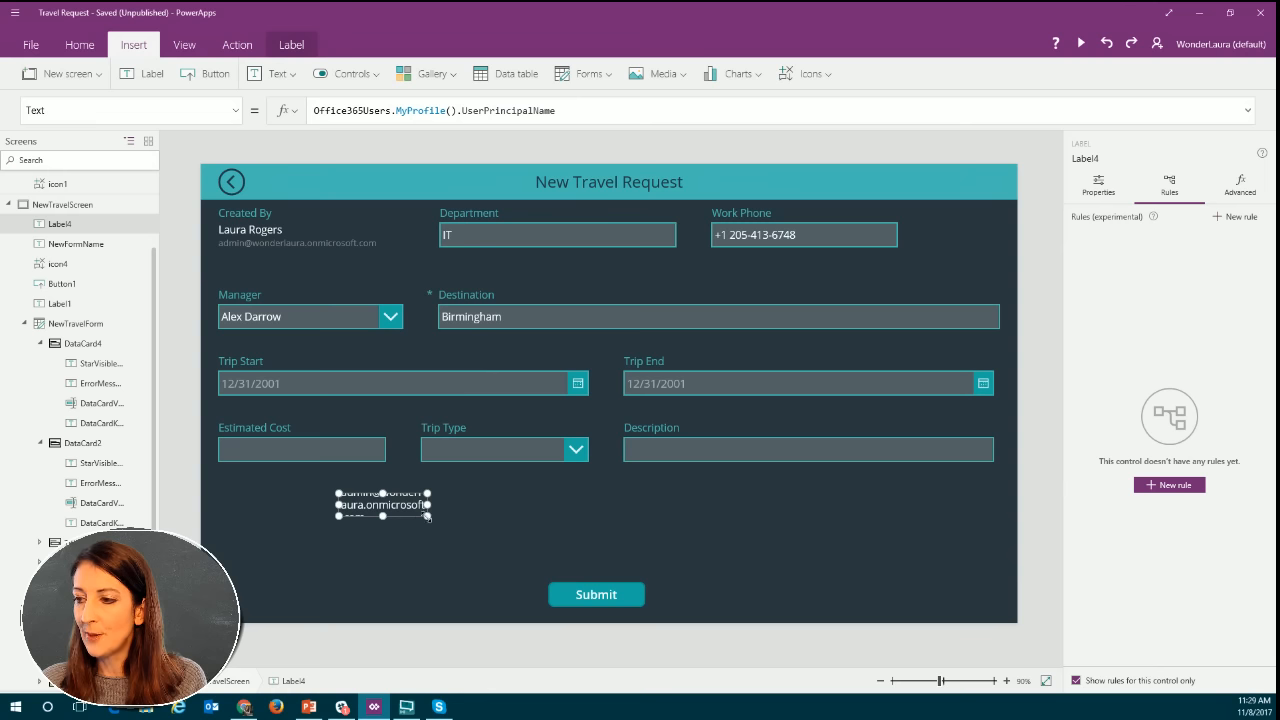
drag(427, 516, 469, 546)
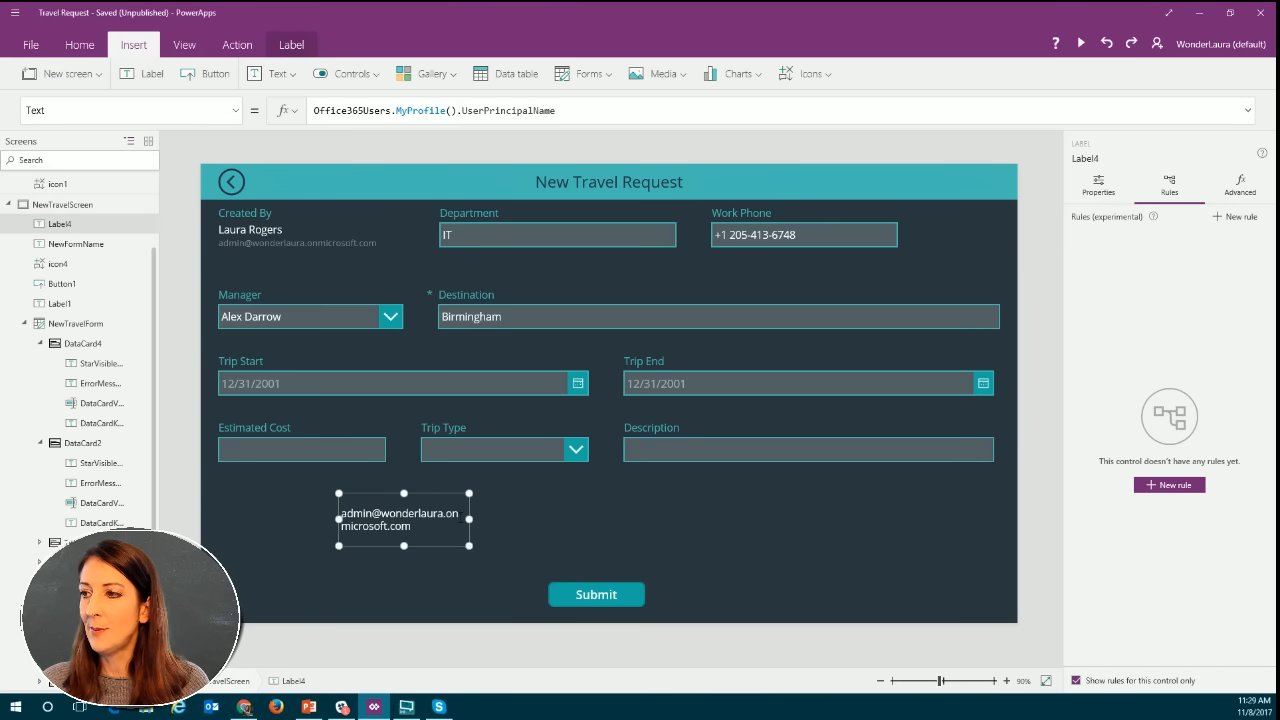
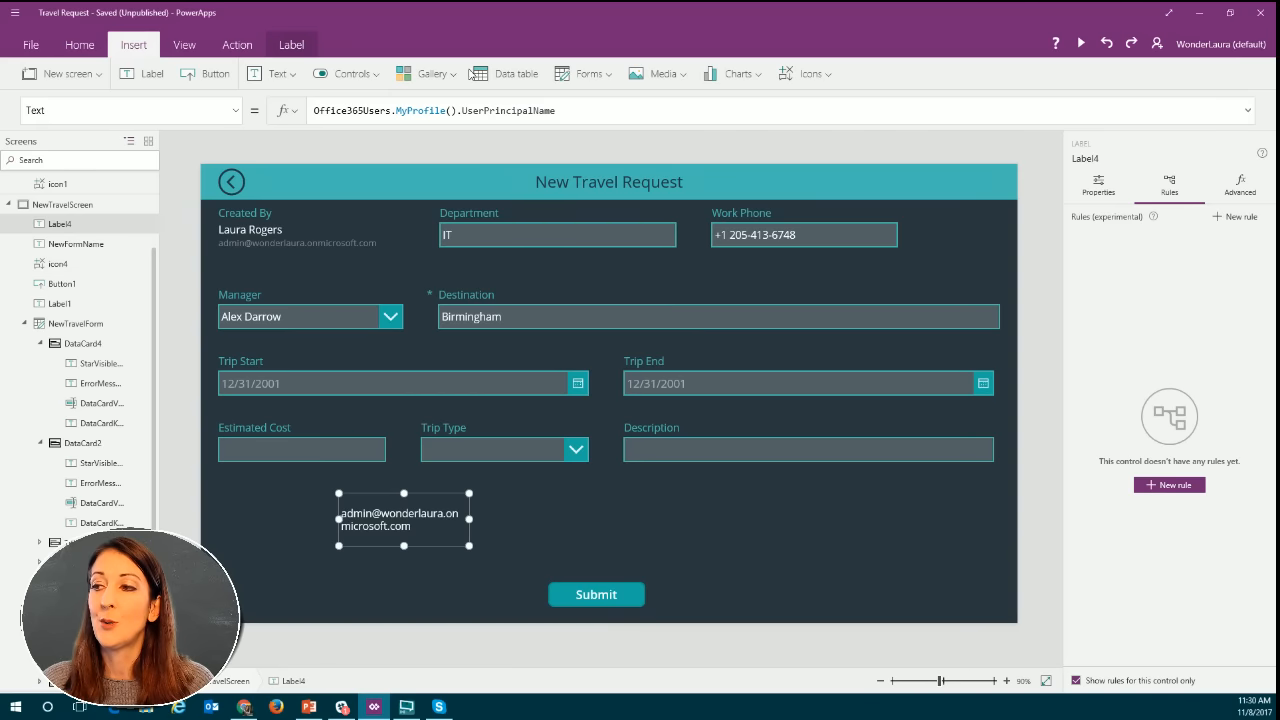
Swap MyProfile for the Manager function in the label's formula and delete everything after its opening parenthesis.
click(452, 110)
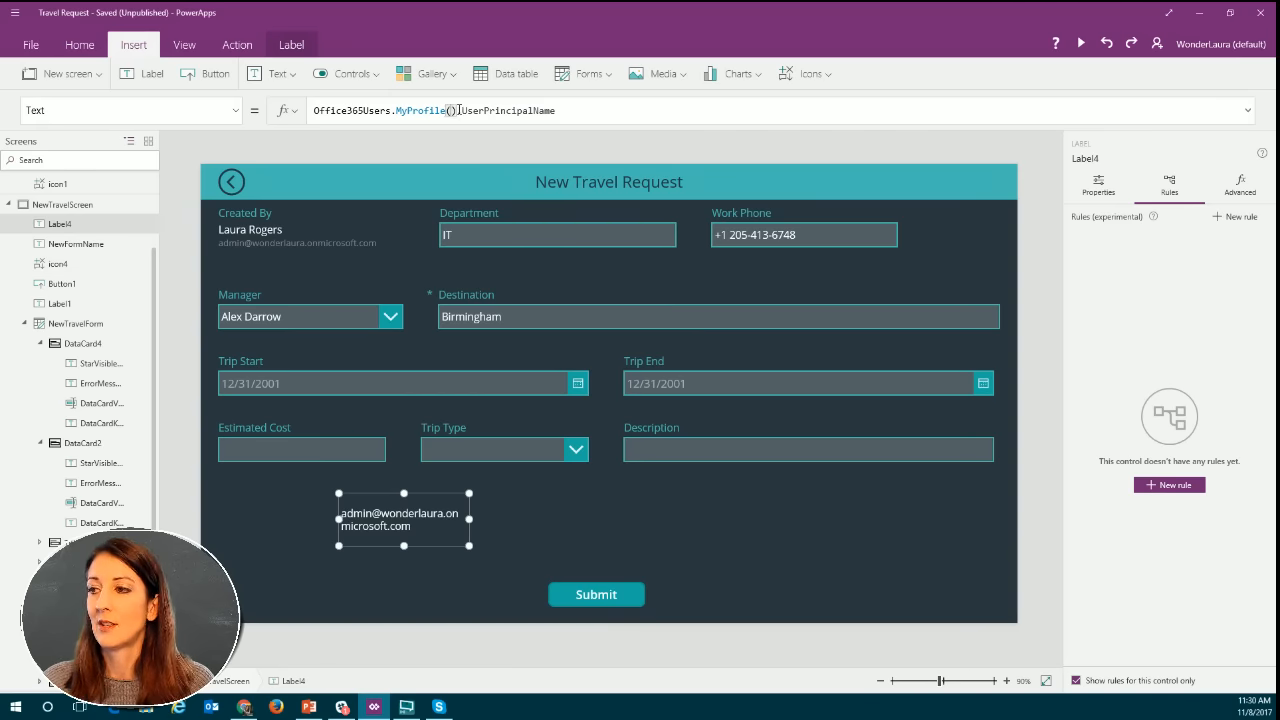
drag(395, 111, 612, 110)
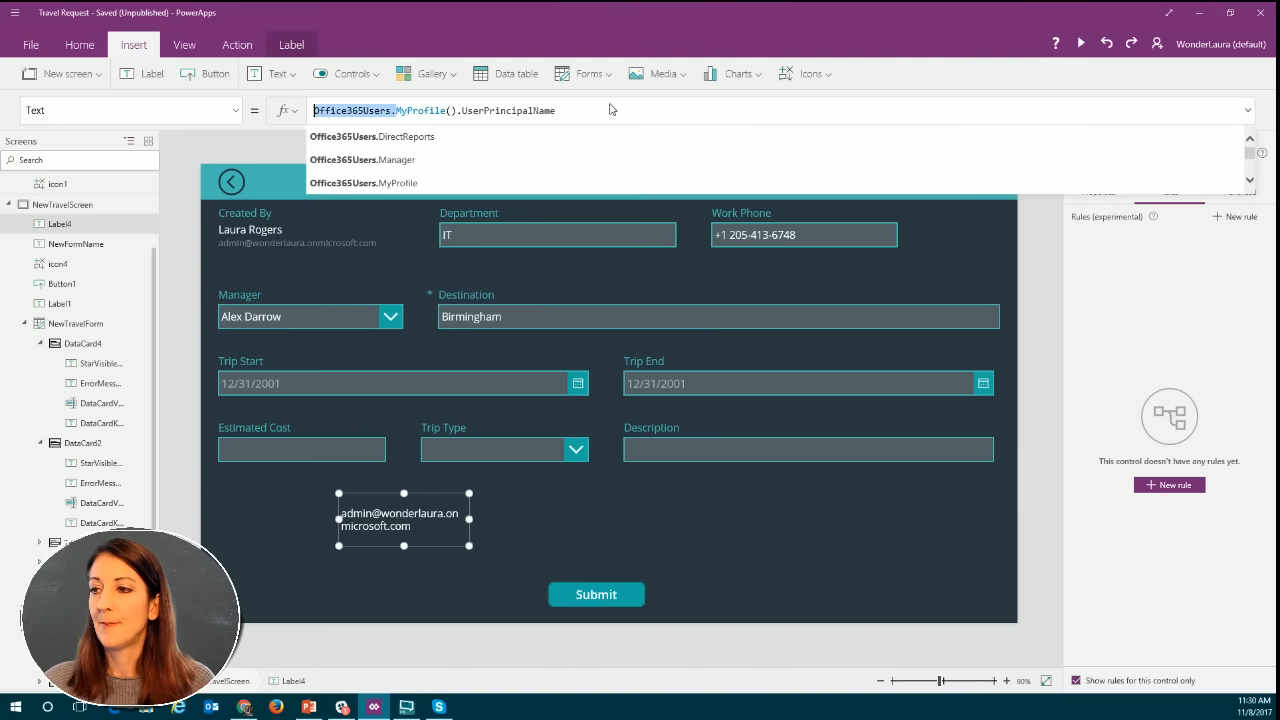
click(365, 162)
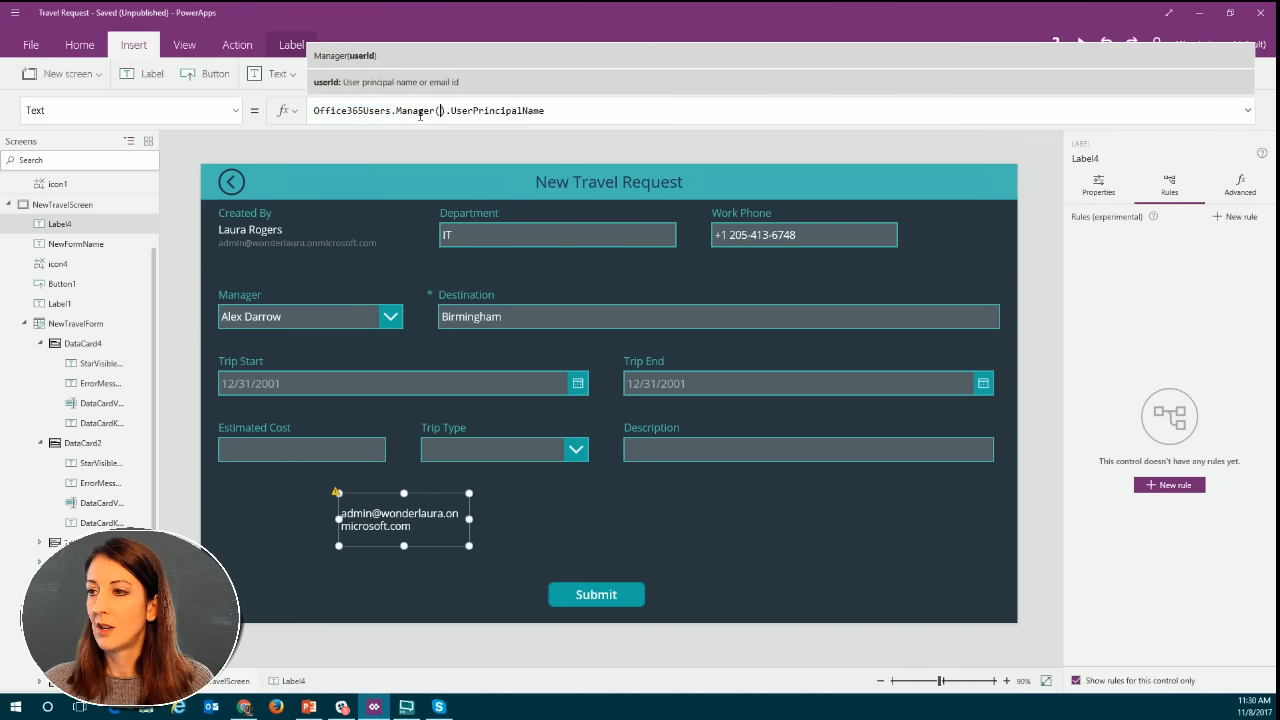
drag(441, 111, 571, 109)
key(BackSpace)
key(BackSpace)
key(BackSpace)
key(BackSpace)
key(BackSpace)
key(BackSpace)
key(BackSpace)
key(BackSpace)
key(BackSpace)
key(BackSpace)
key(BackSpace)
key(BackSpace)
key(BackSpace)
key(BackSpace)
key(BackSpace)
key(BackSpace)
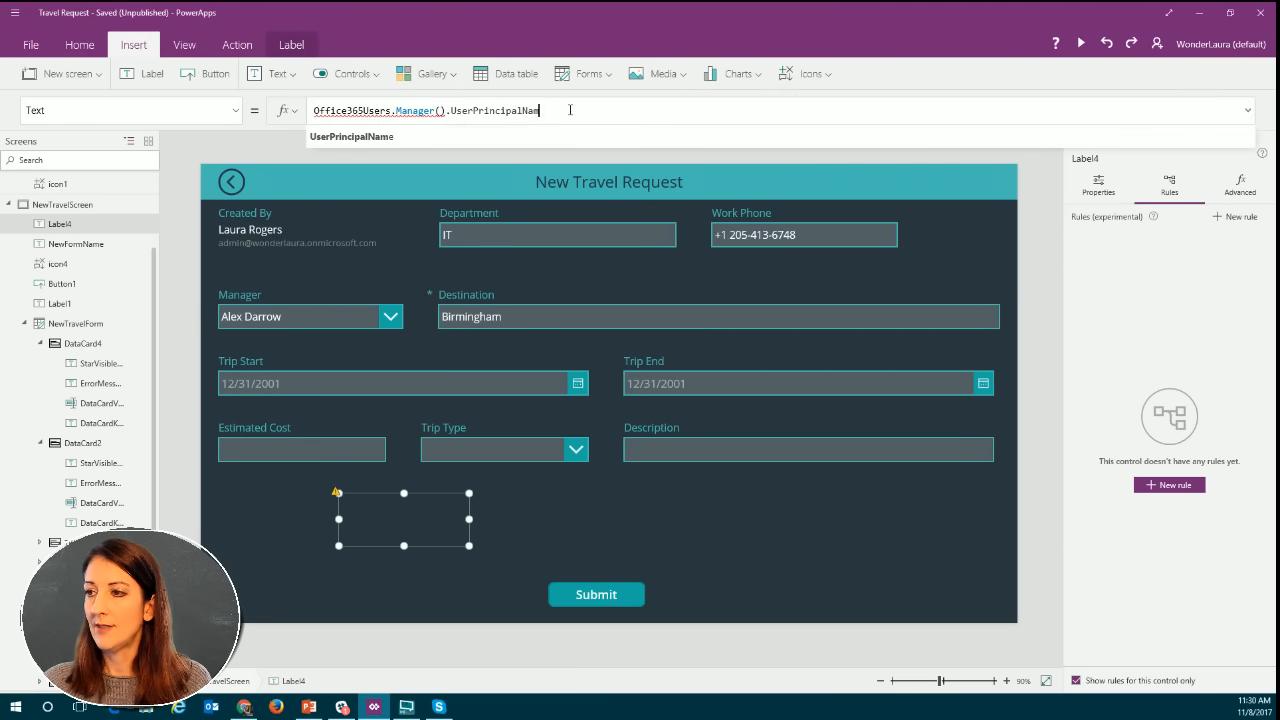
key(BackSpace)
key(BackSpace)
key(BackSpace)
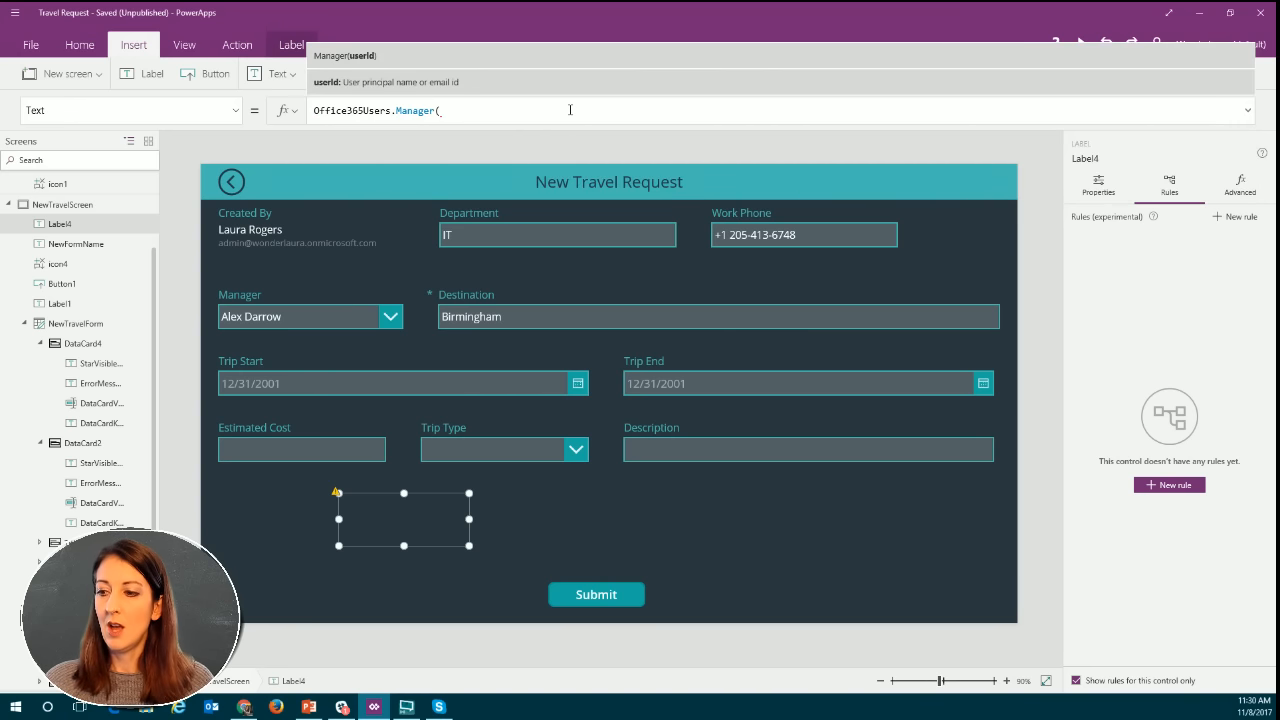
Enter the user's email address in single quotes as the Manager function's argument and close the parenthesis.
text(")
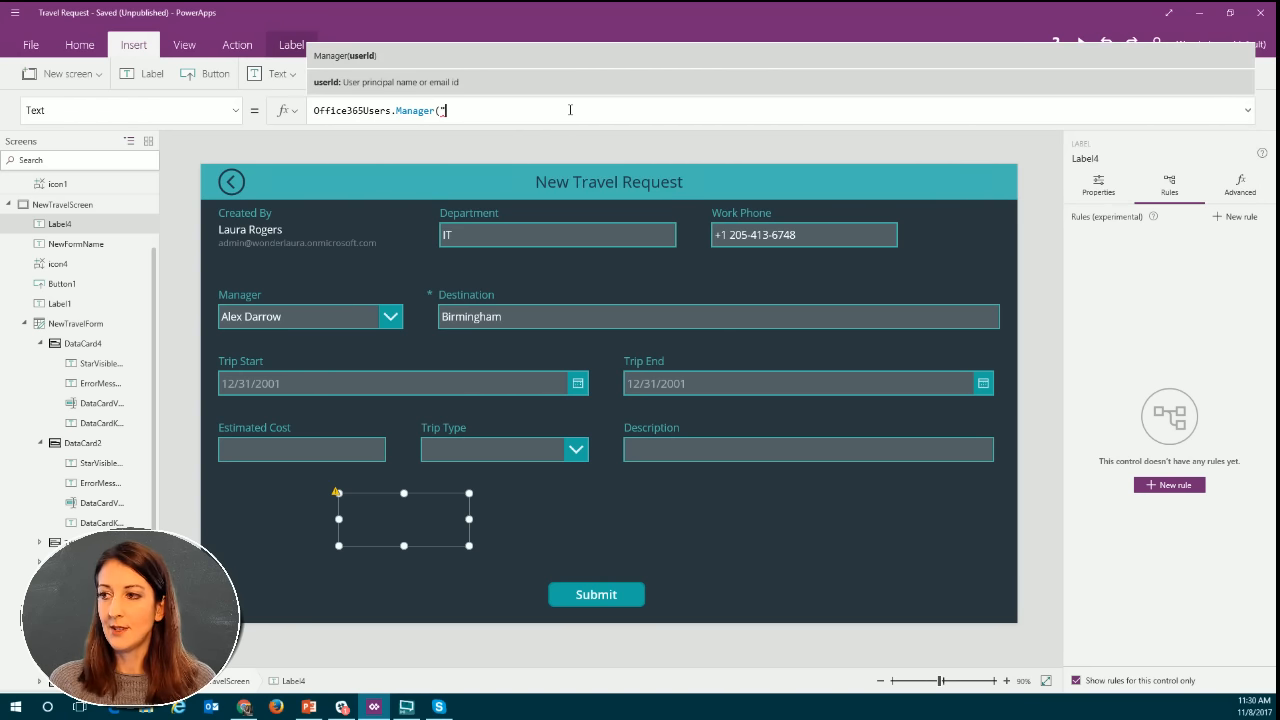
key(BackSpace)
text(')
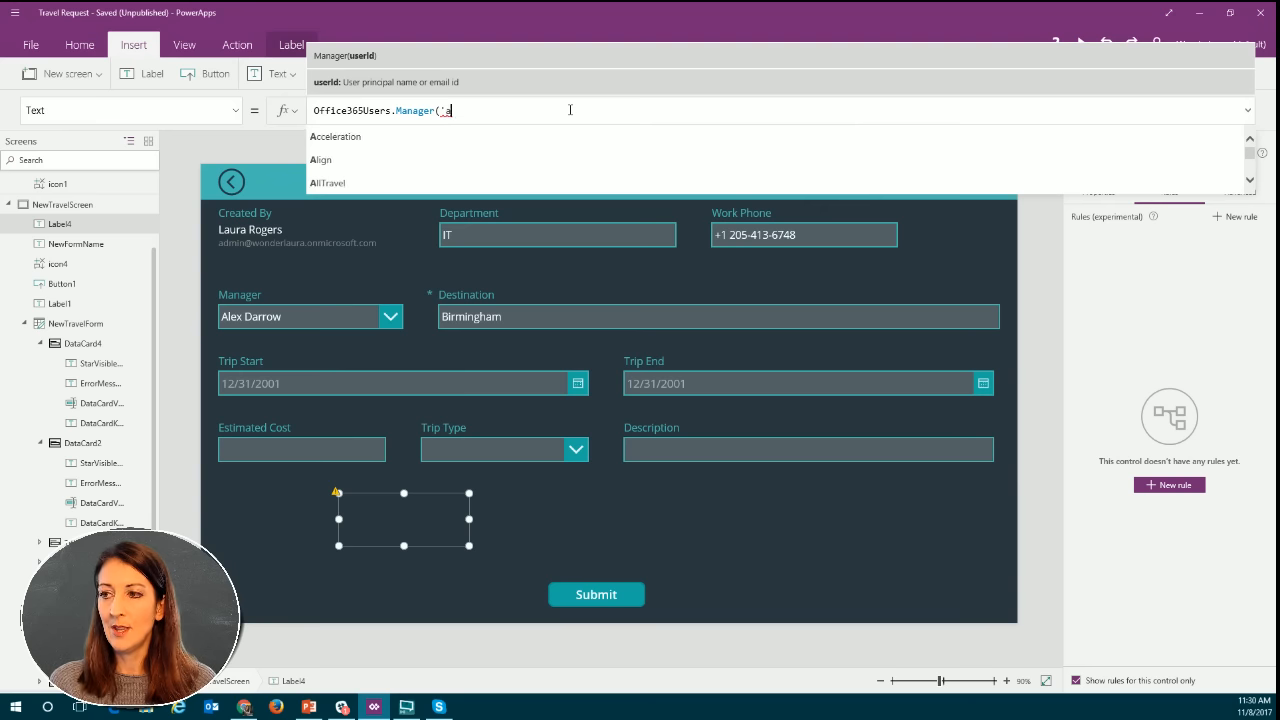
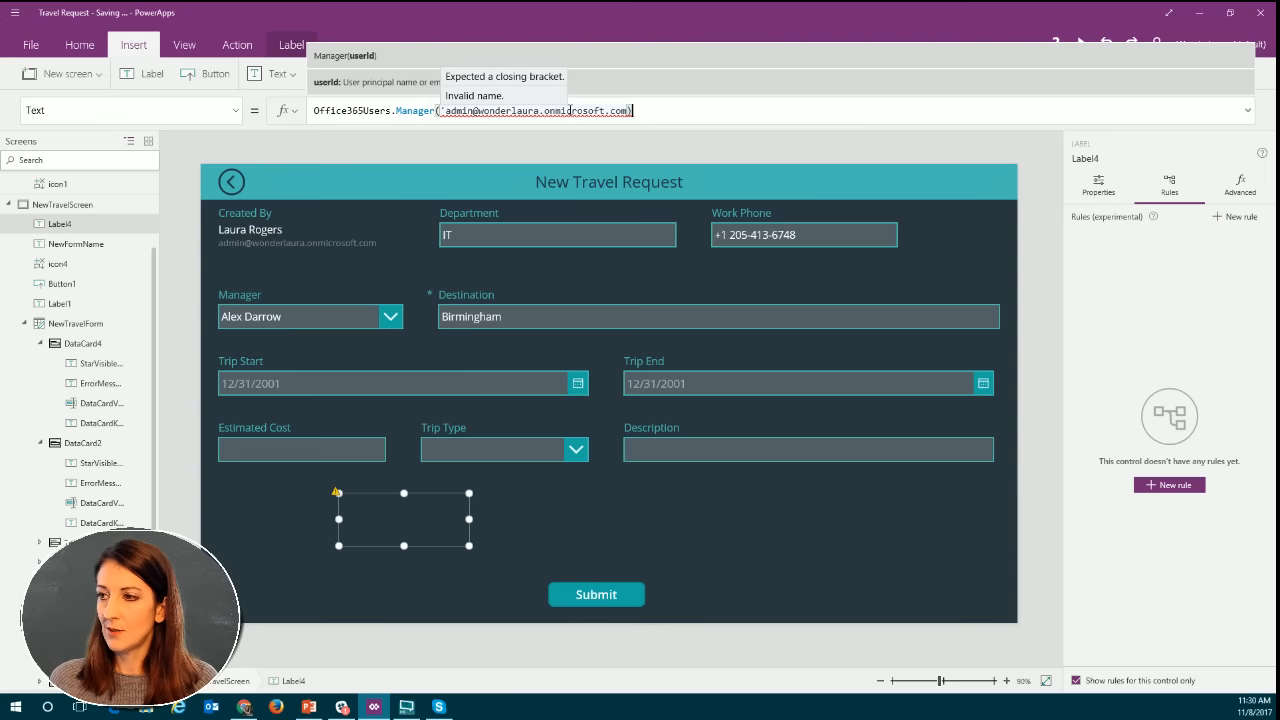
text())
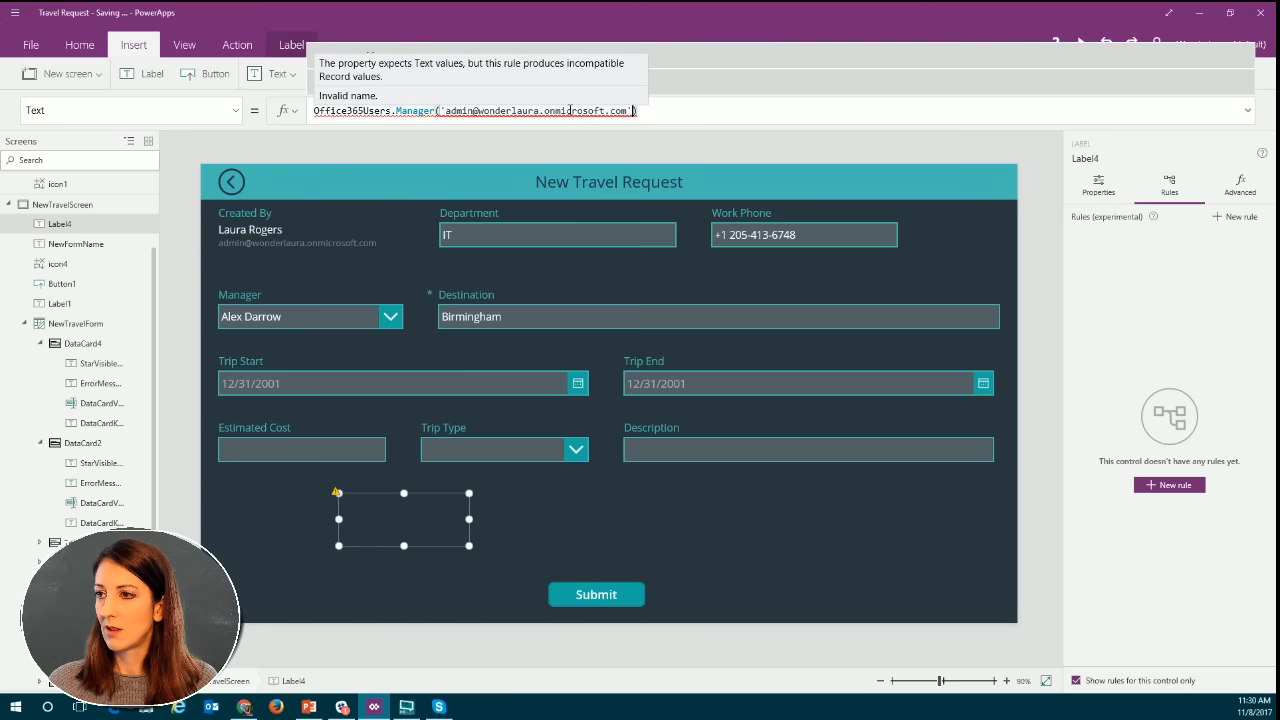
Replace the single quotes around the email argument with double quotes and apply the label's formula.
click(446, 110)
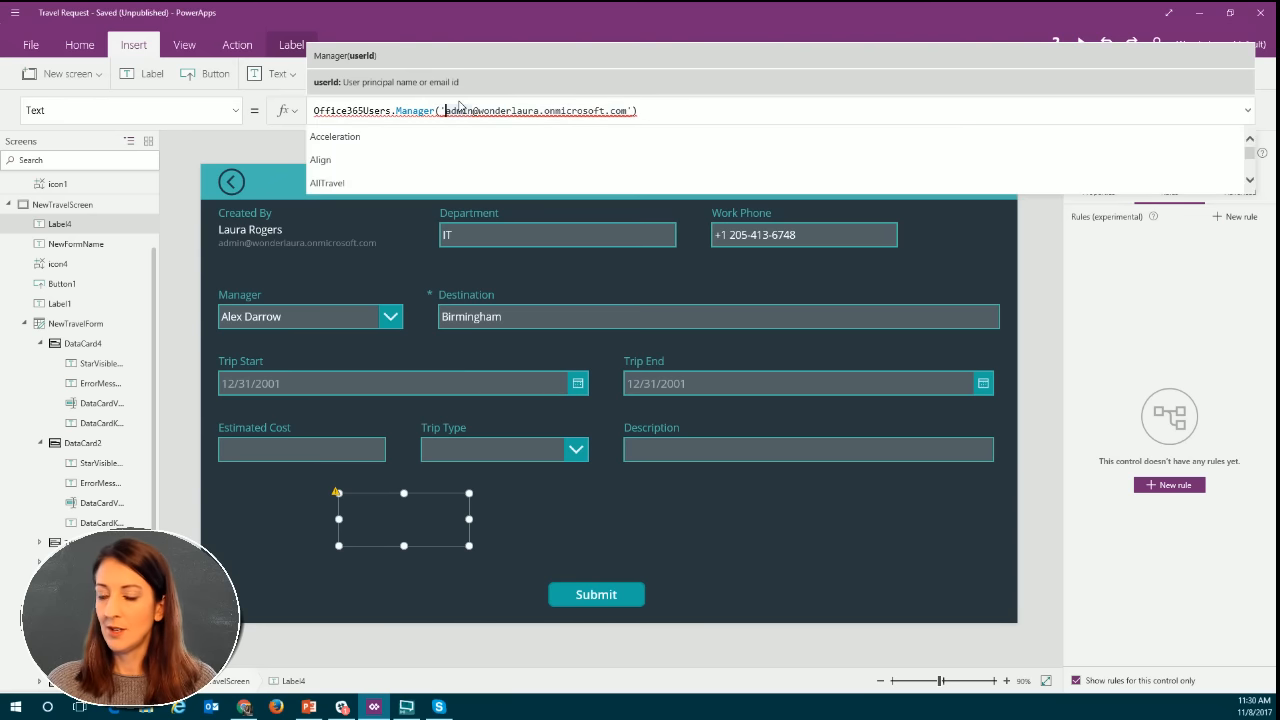
key(BackSpace)
text(")
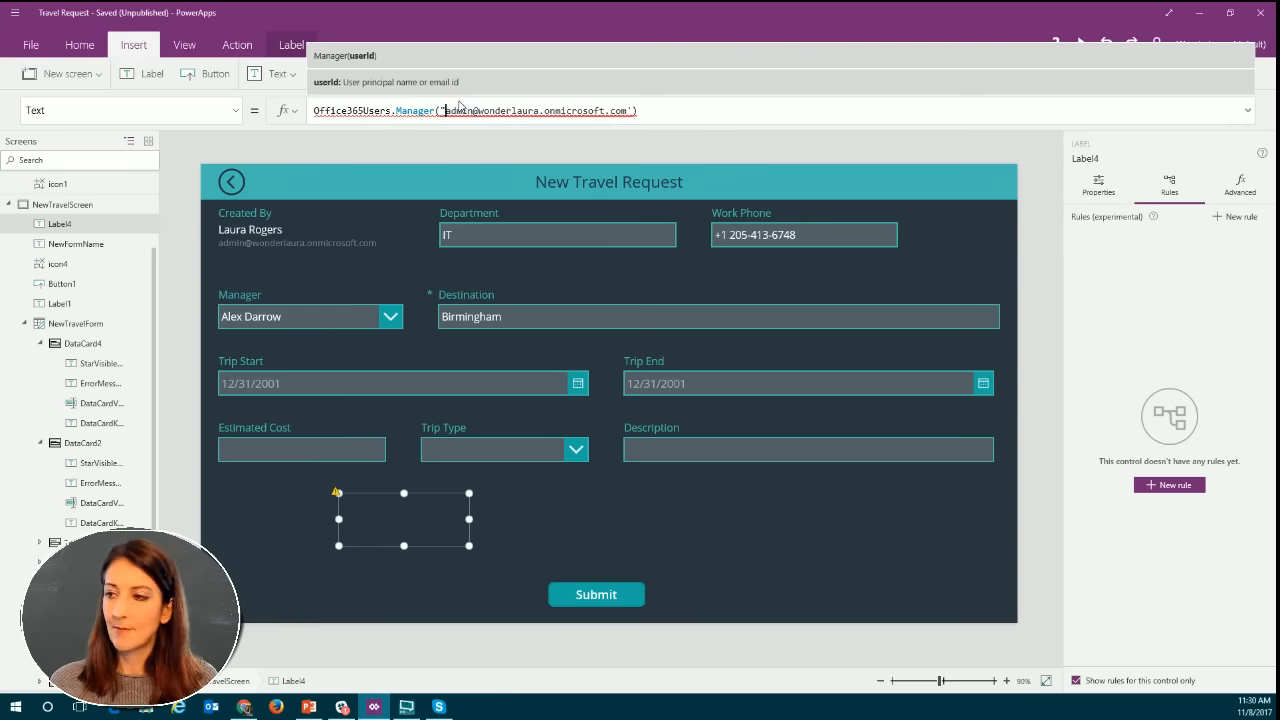
click(632, 110)
key(BackSpace)
text(")
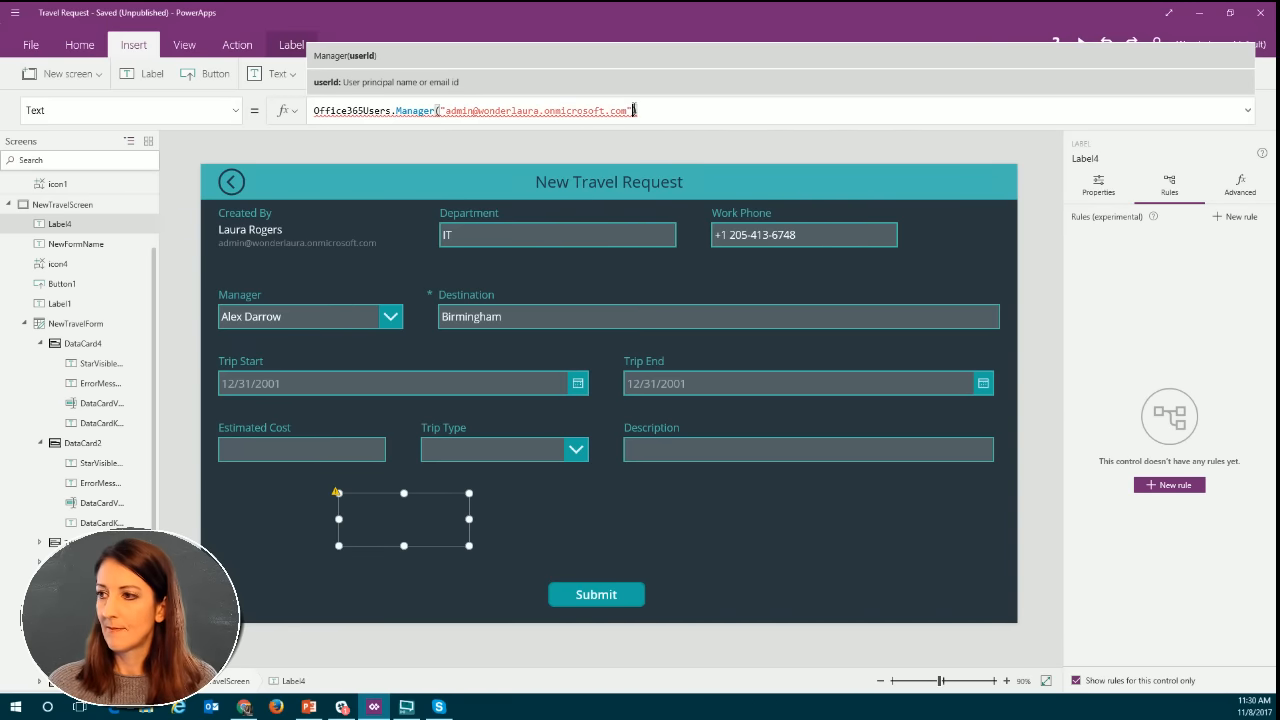
mouse_move(401, 111)
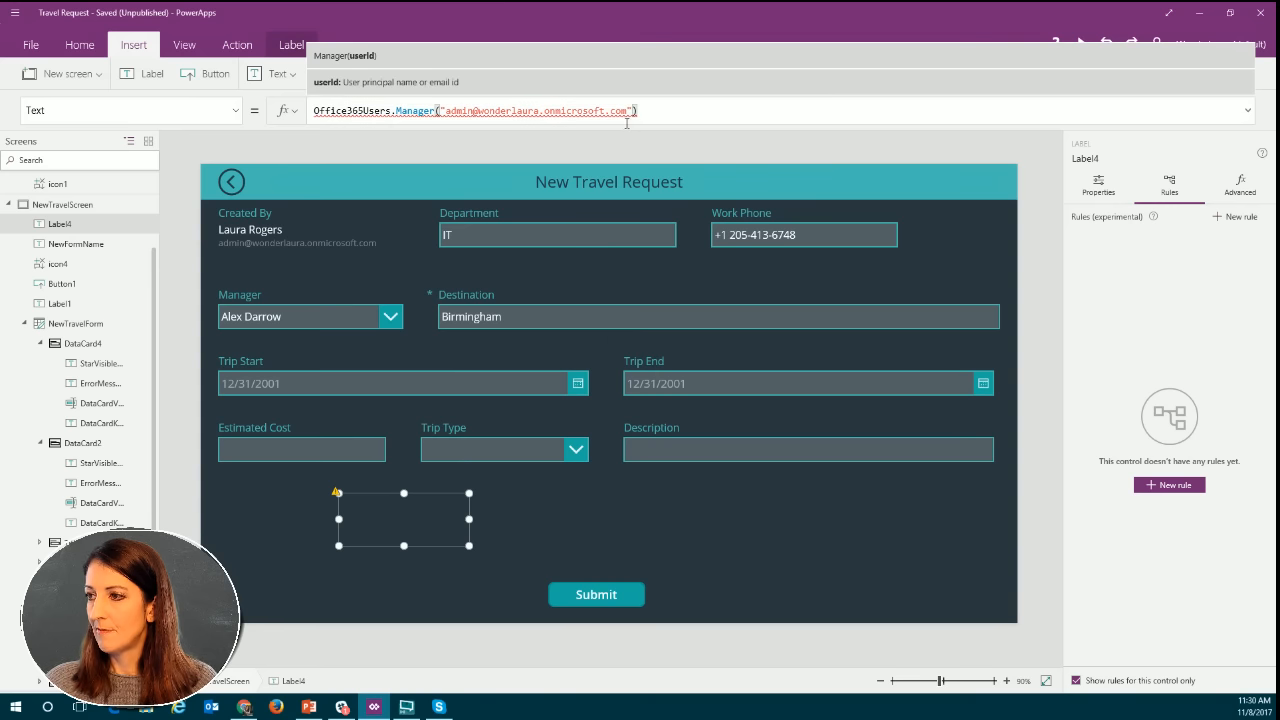
click(436, 527)
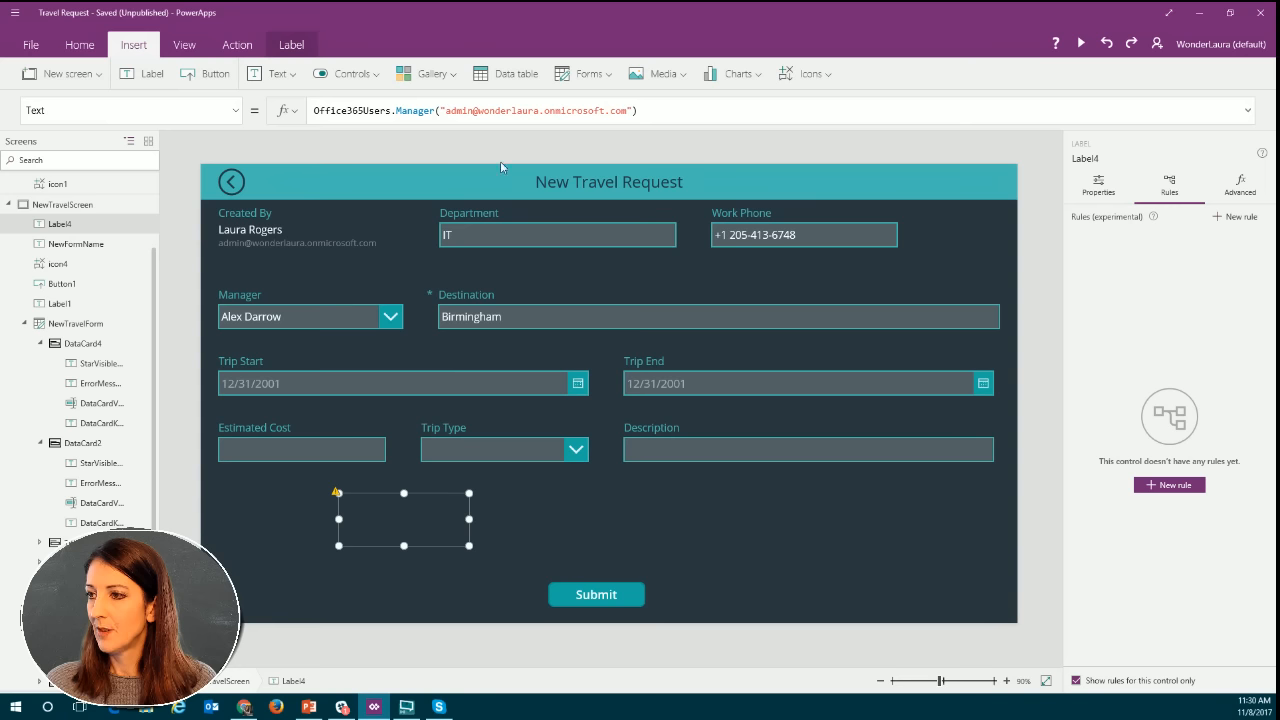
Remove both double quotes around the email address in the label's Manager formula.
click(404, 110)
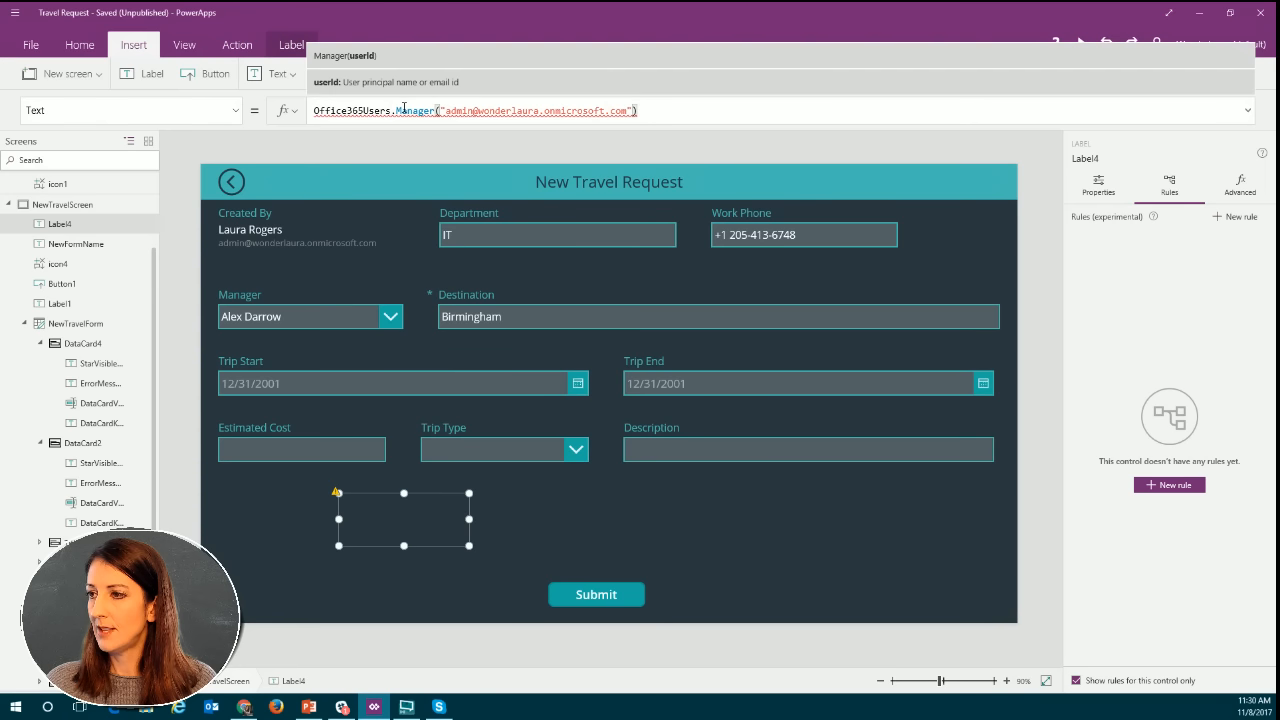
click(462, 111)
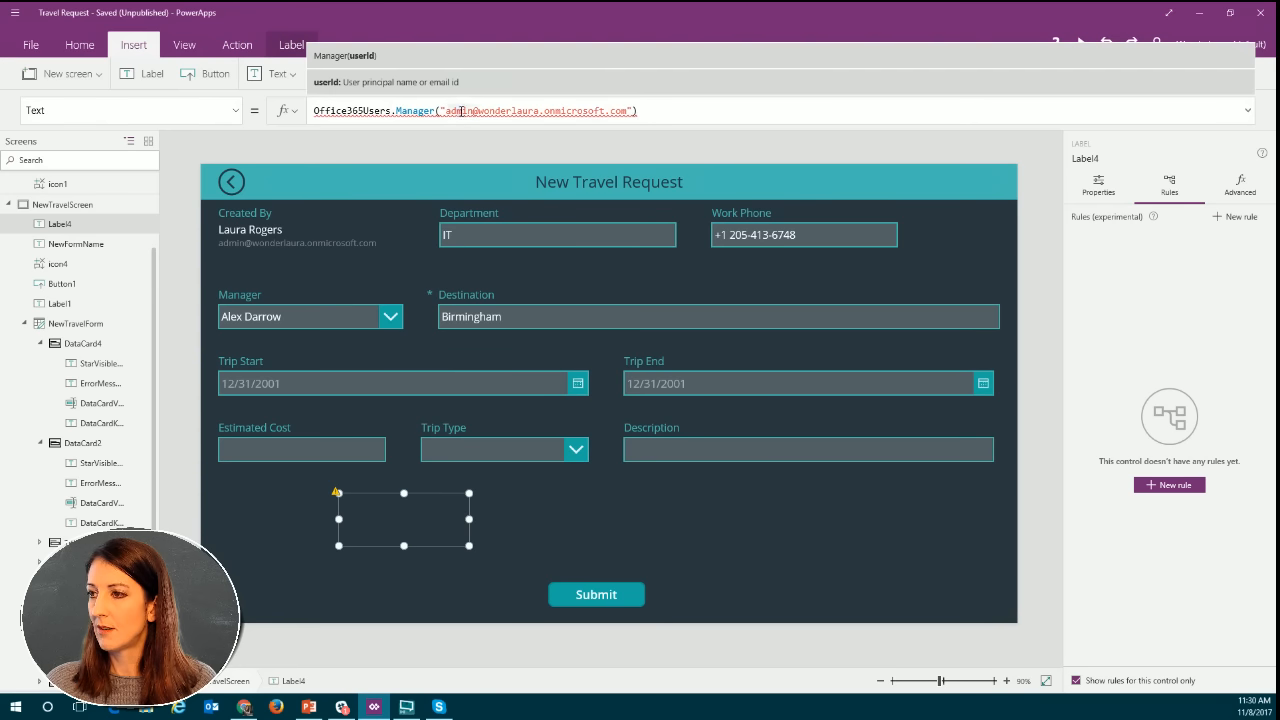
mouse_move(467, 111)
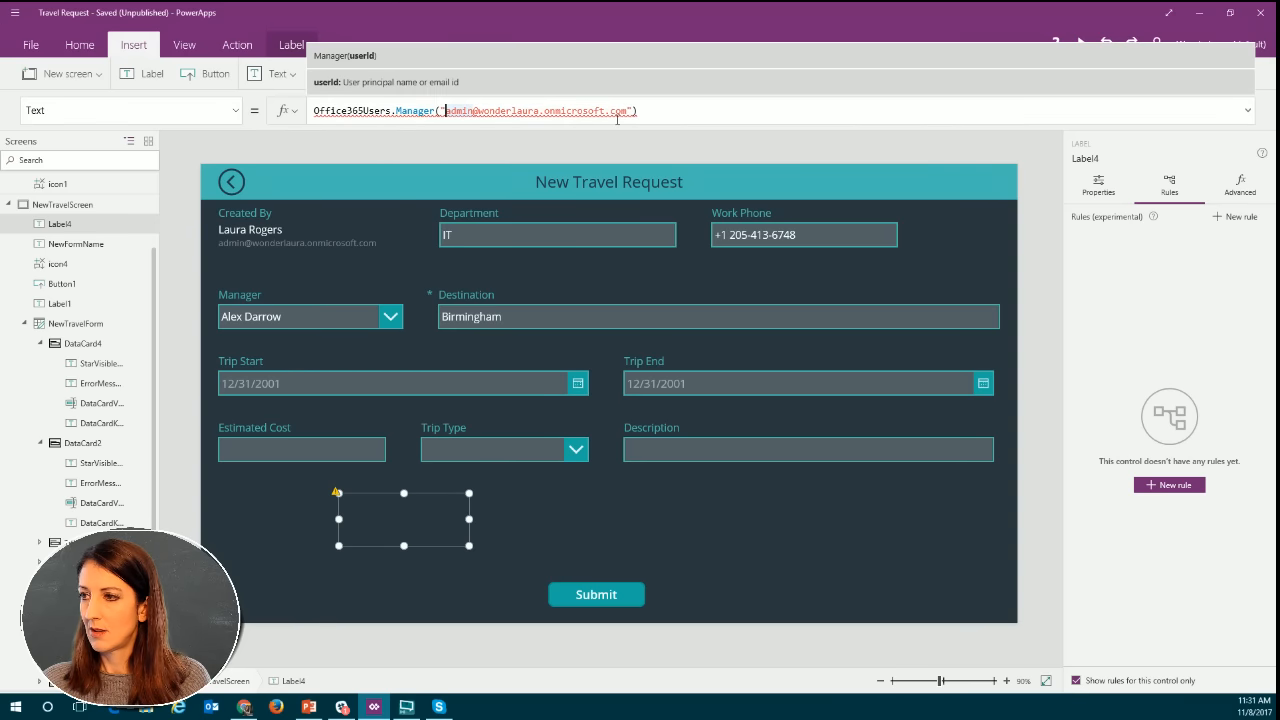
key(BackSpace)
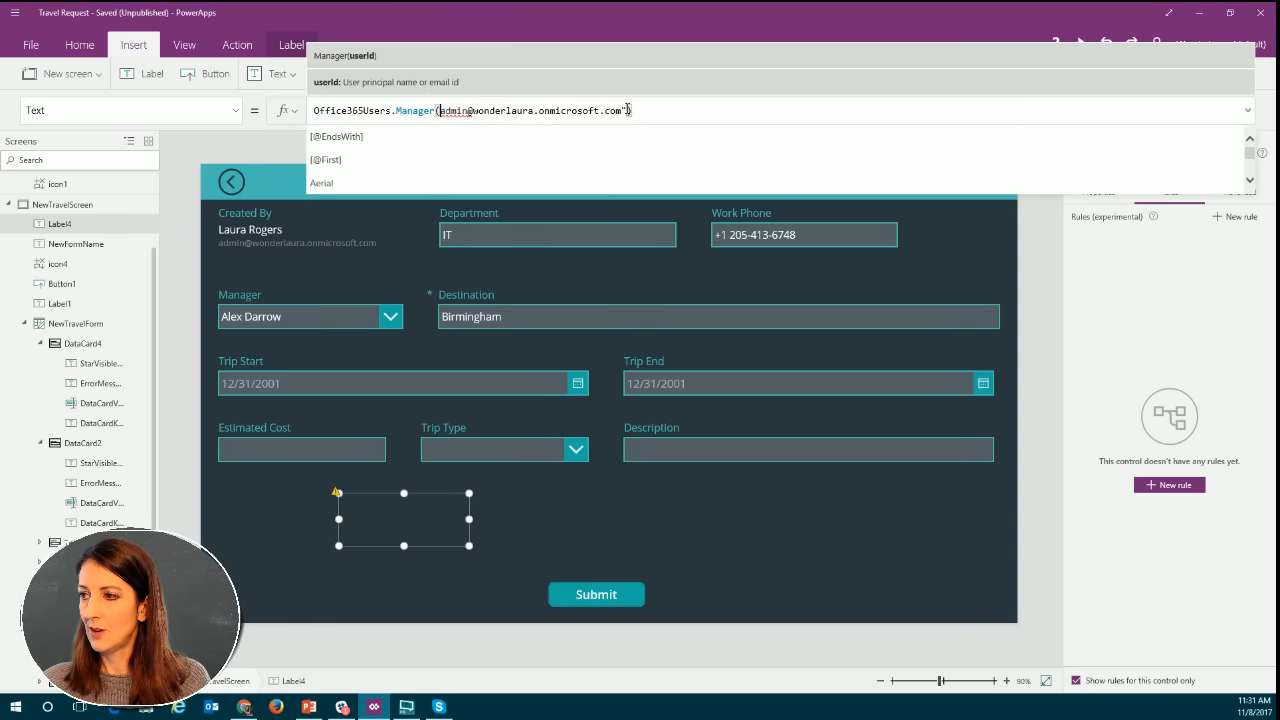
click(628, 110)
key(BackSpace)
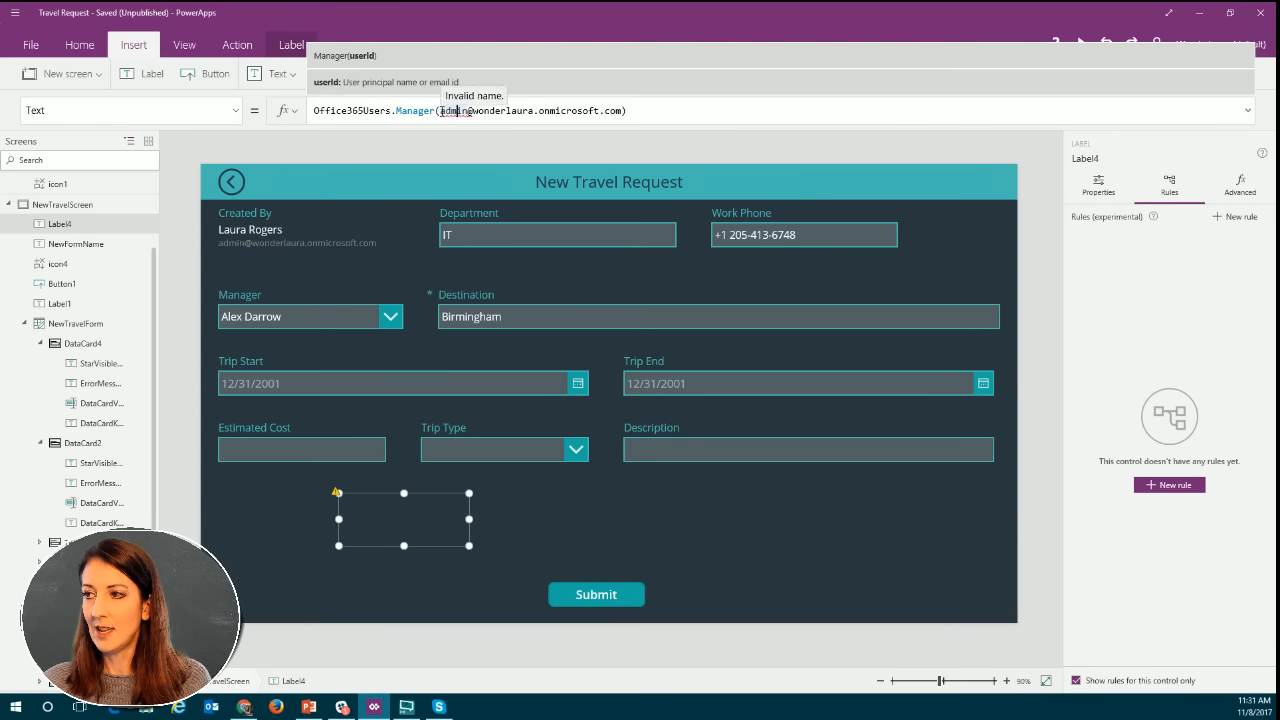
Try enclosing the unquoted email address in the Manager formula in single quotes.
drag(441, 110, 460, 120)
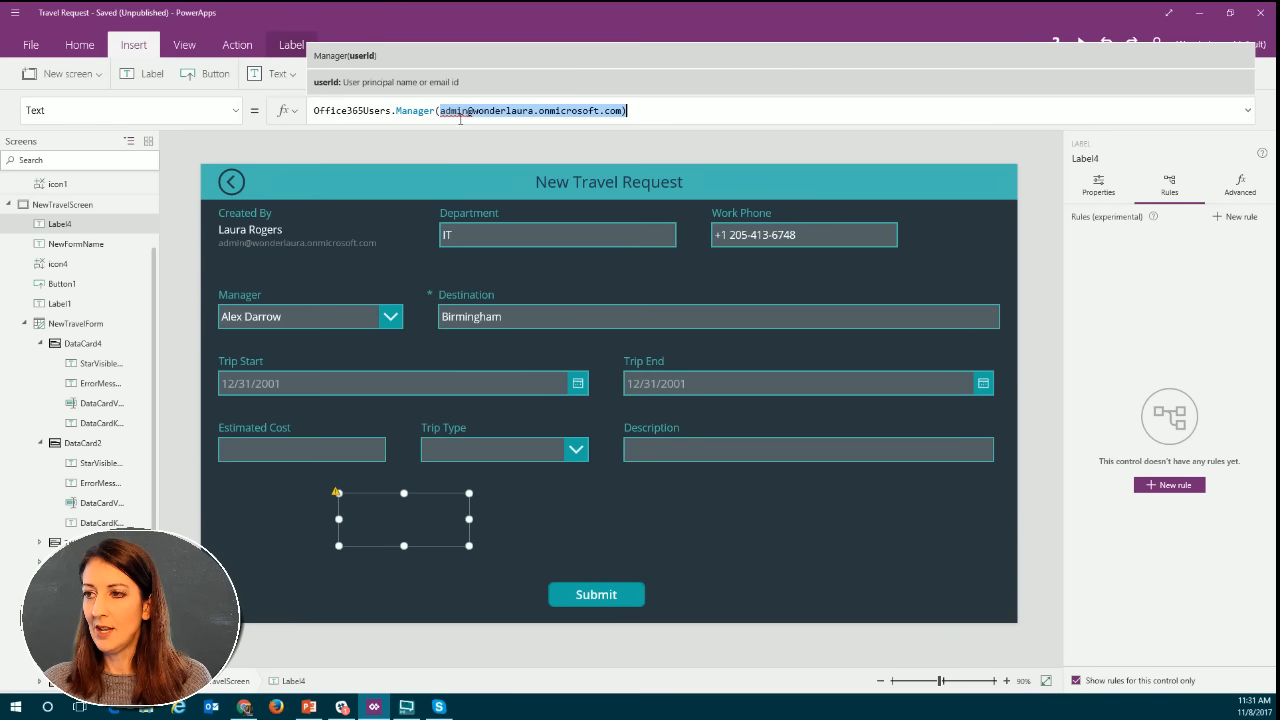
click(455, 110)
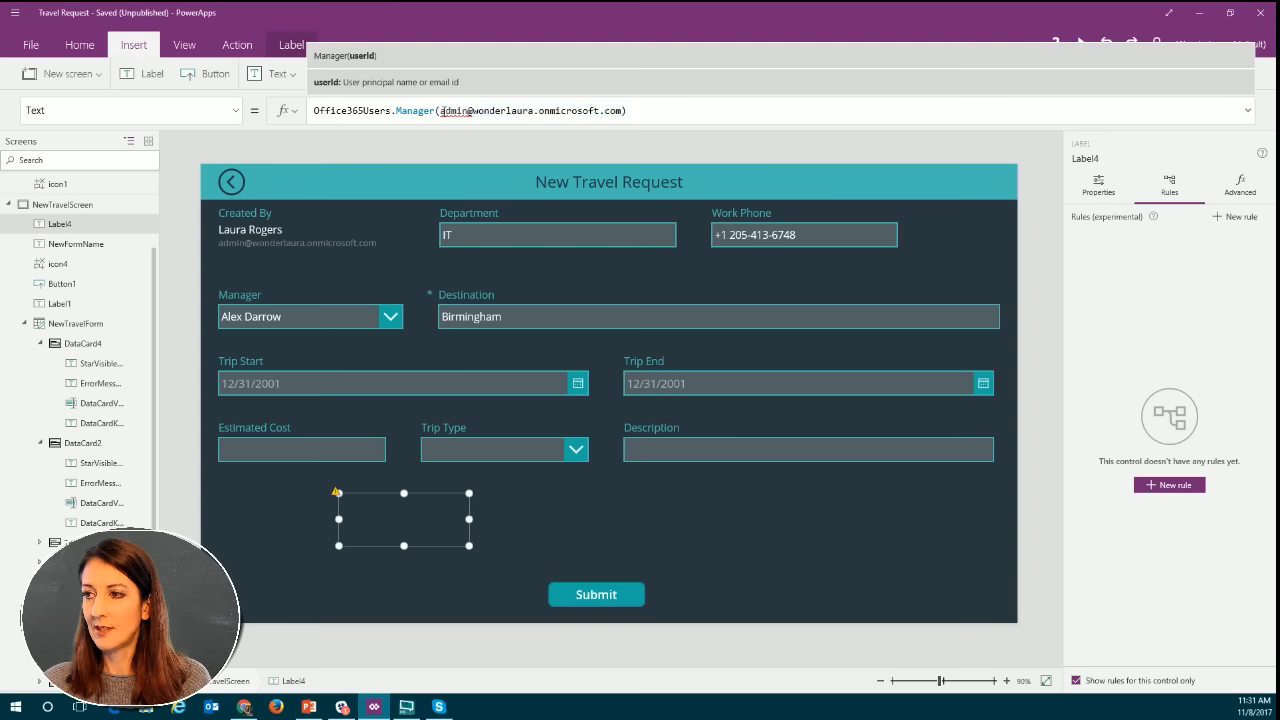
click(441, 110)
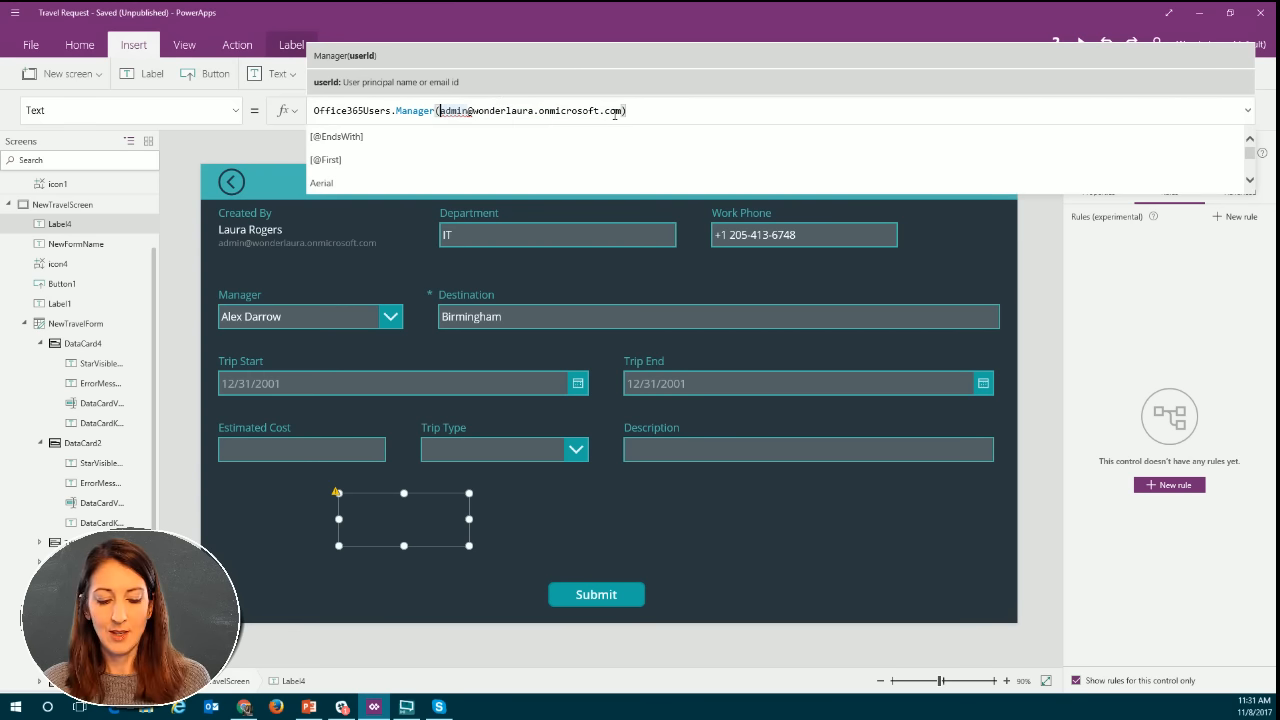
text(")
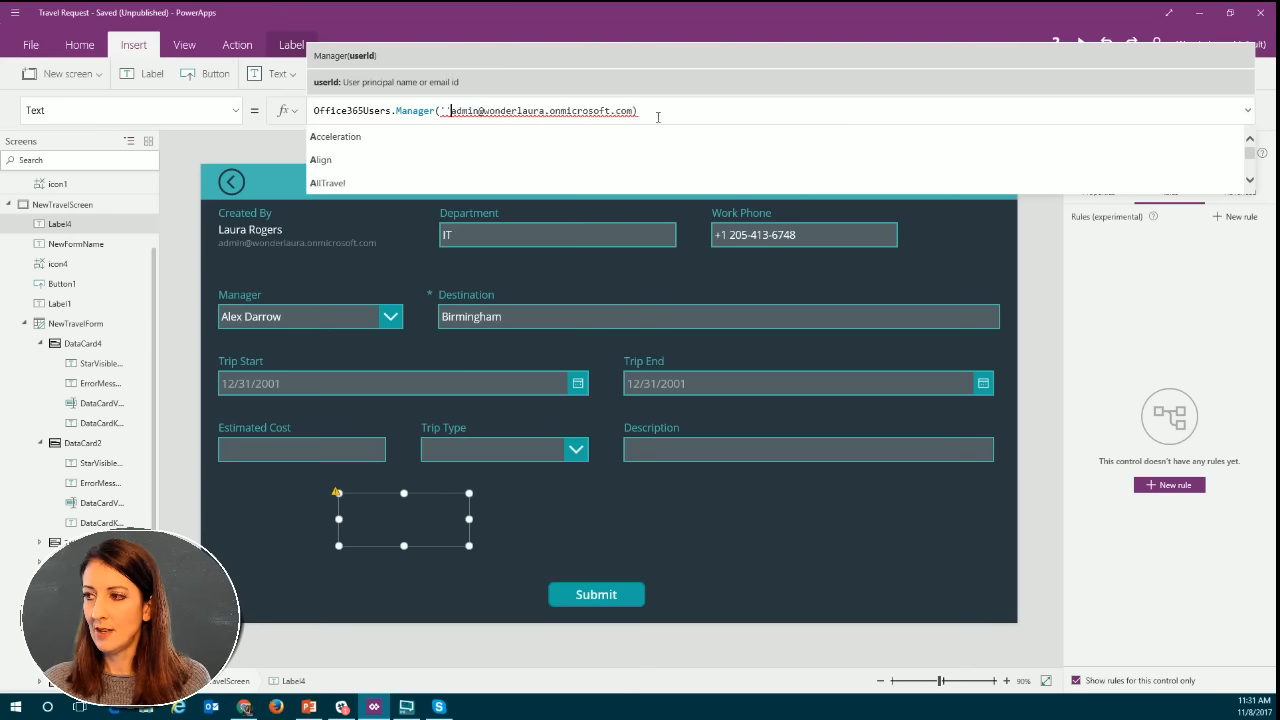
key(BackSpace)
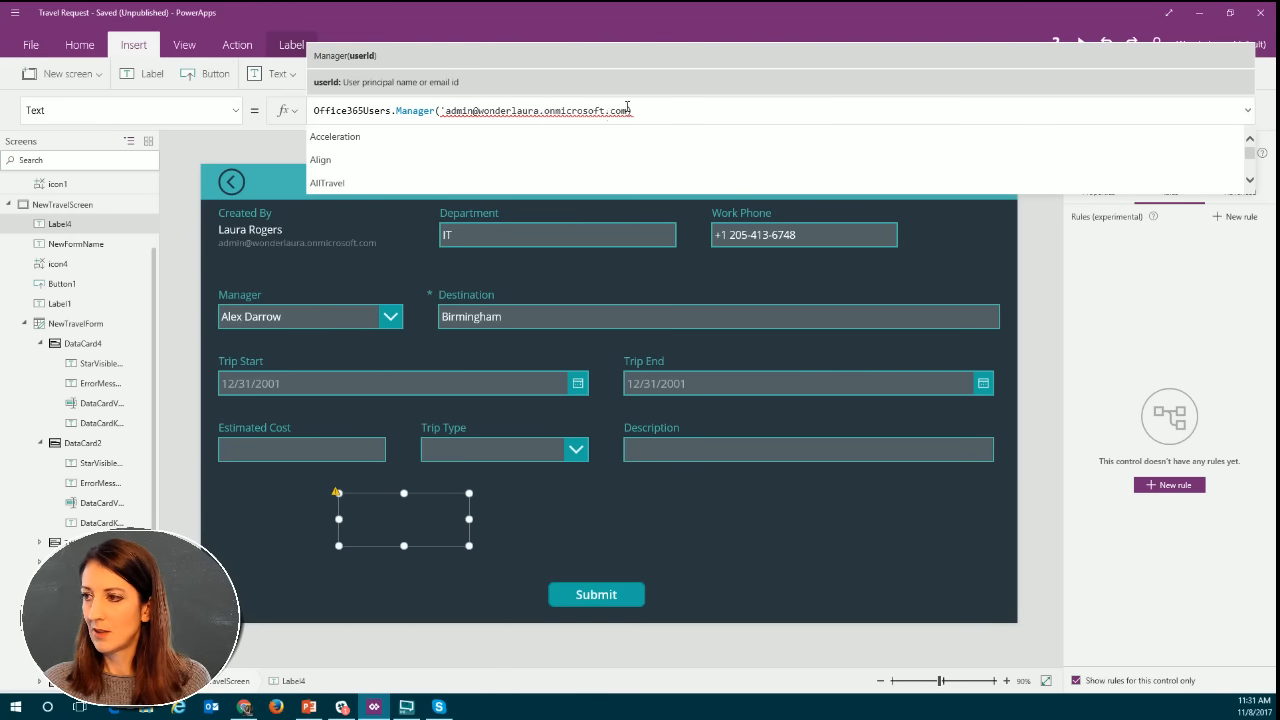
click(628, 110)
text(')
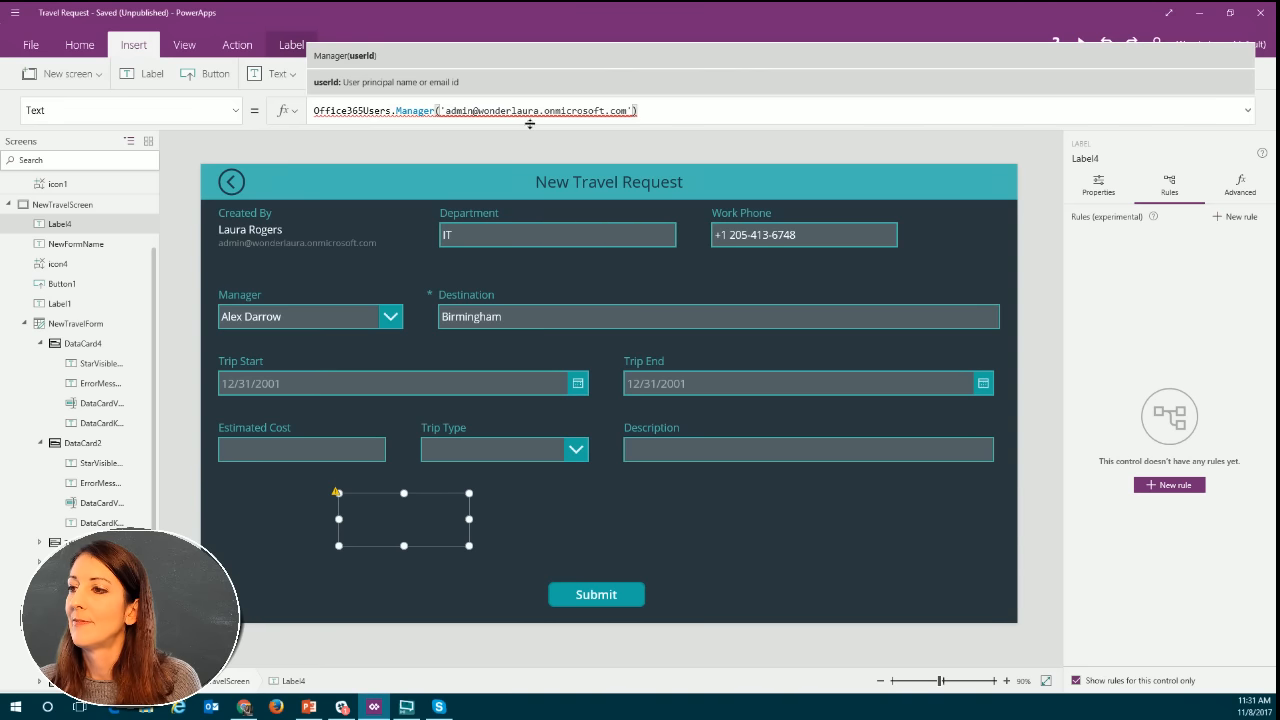
Strip the single quotes from the email argument, apply the formula and reselect the label to check its error.
drag(474, 112, 439, 112)
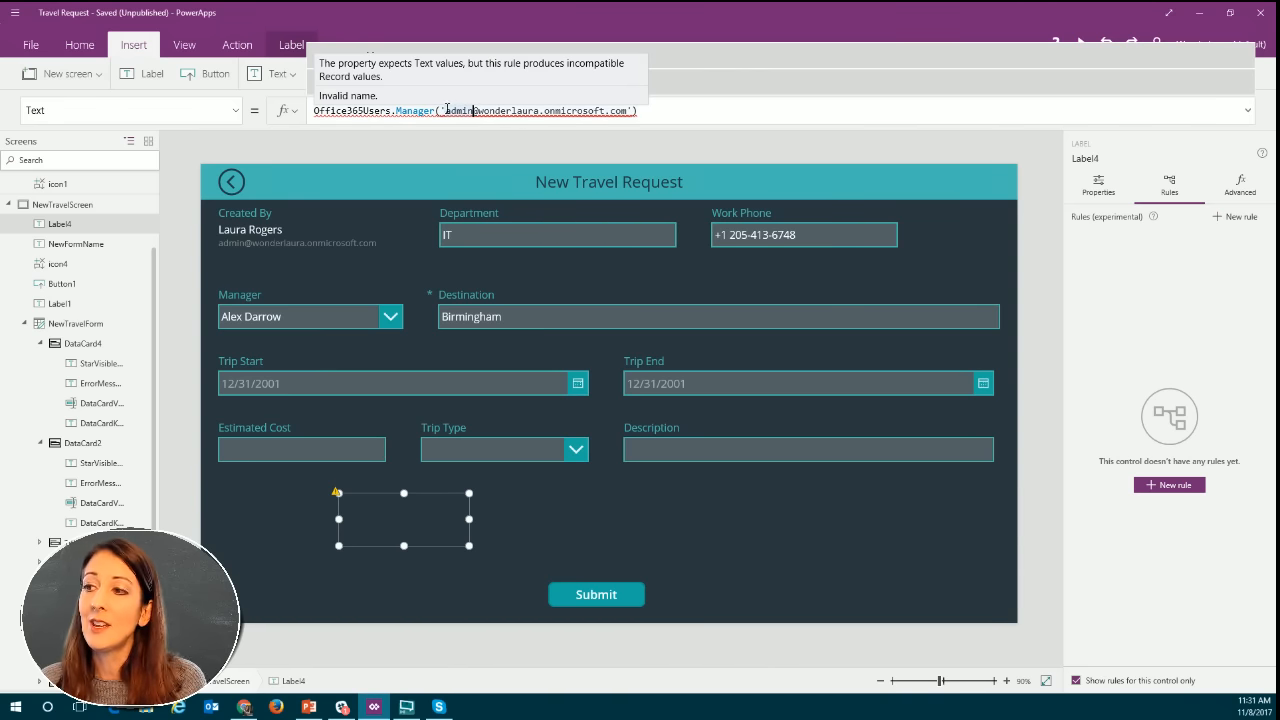
click(445, 112)
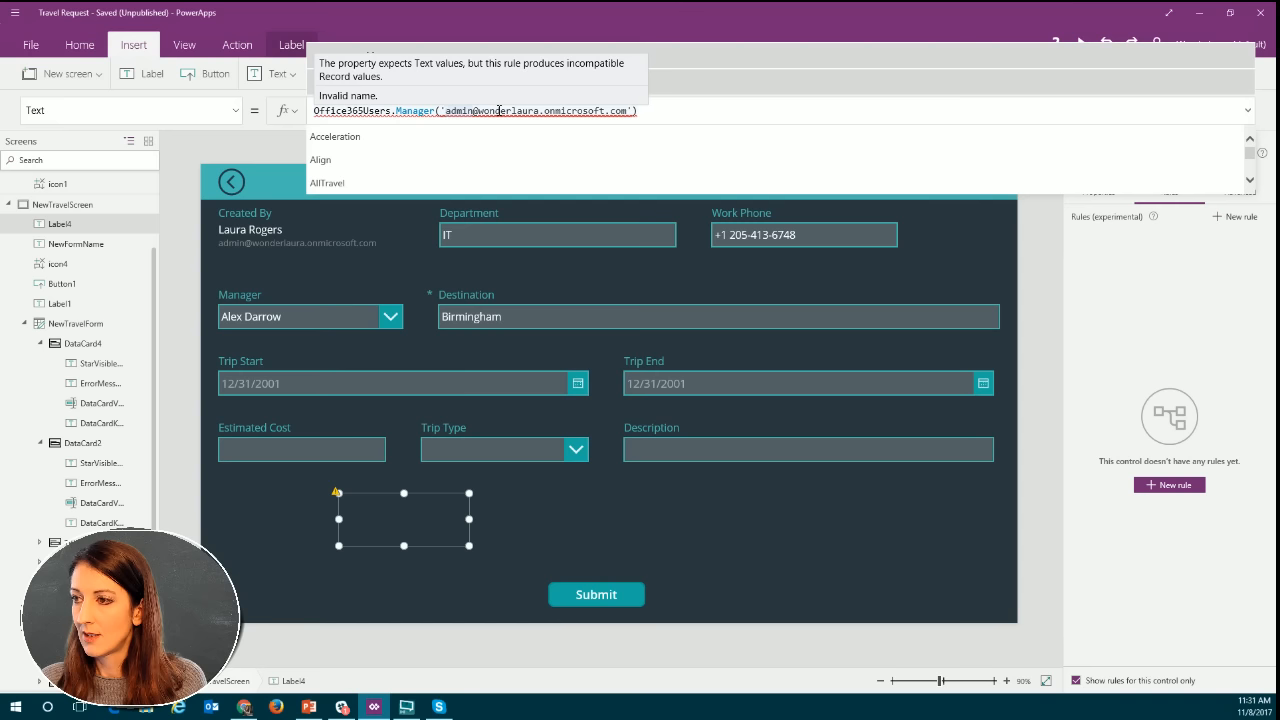
key(BackSpace)
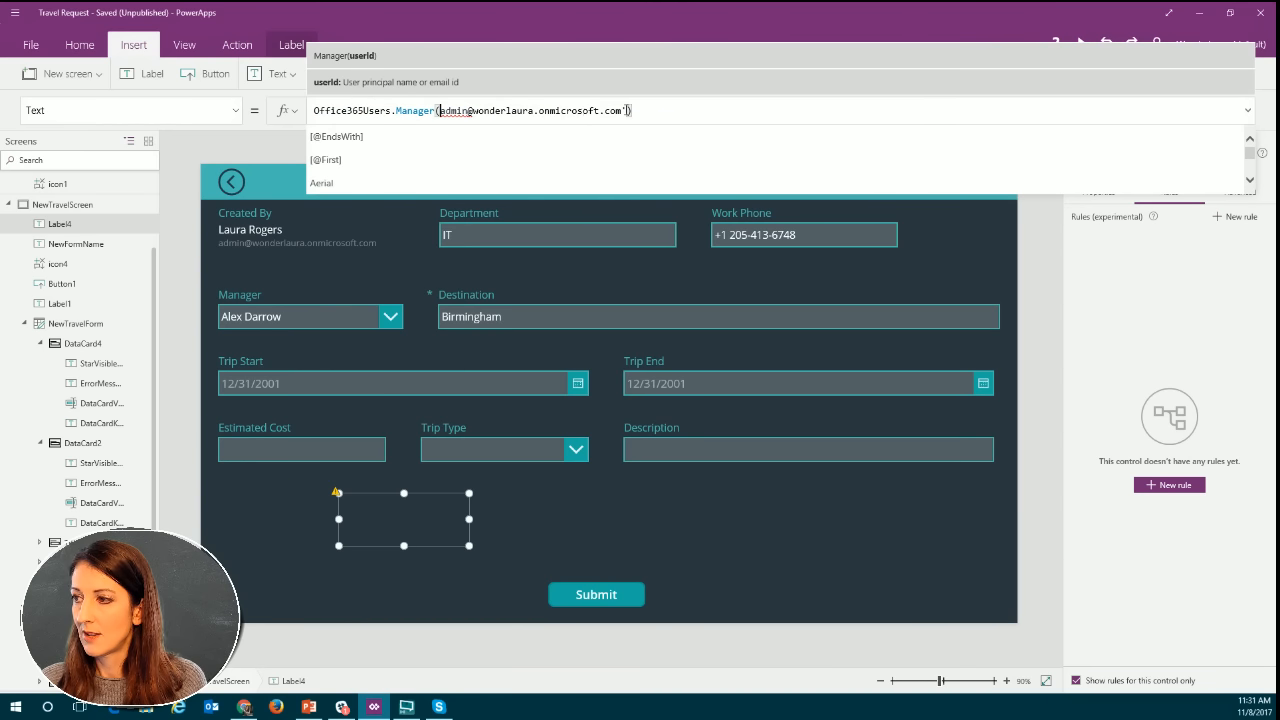
click(629, 111)
key(BackSpace)
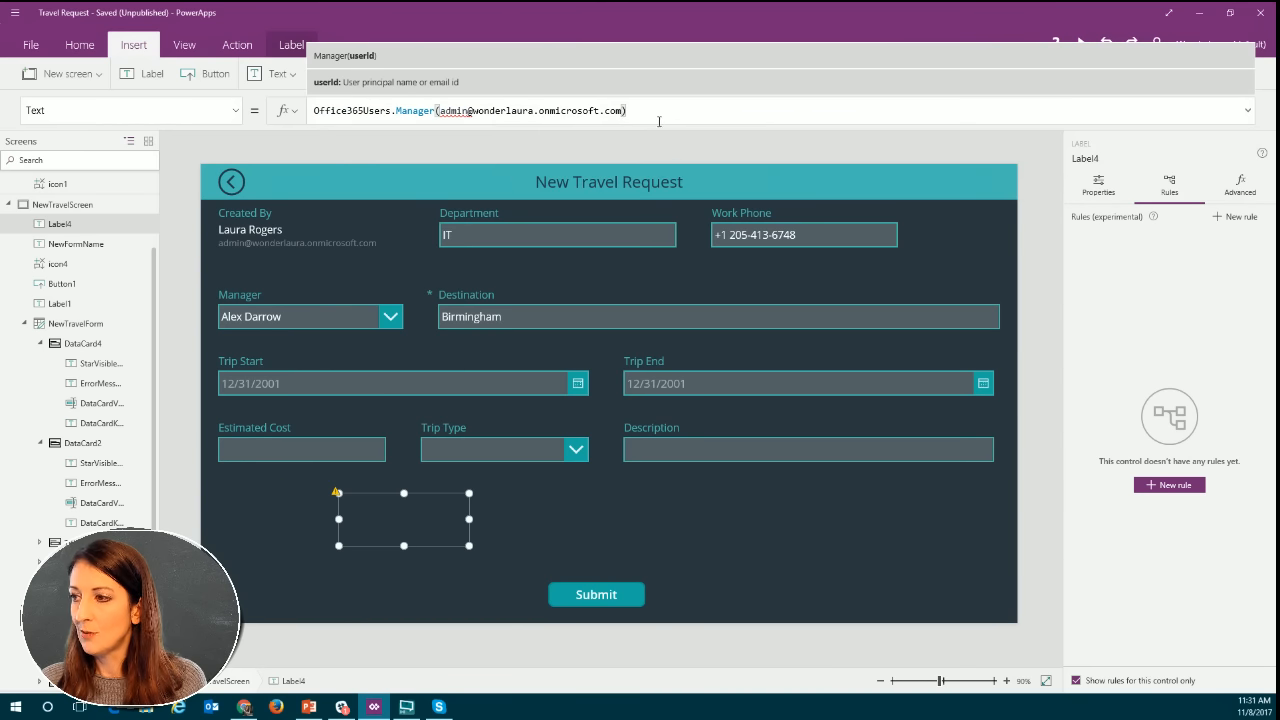
click(670, 146)
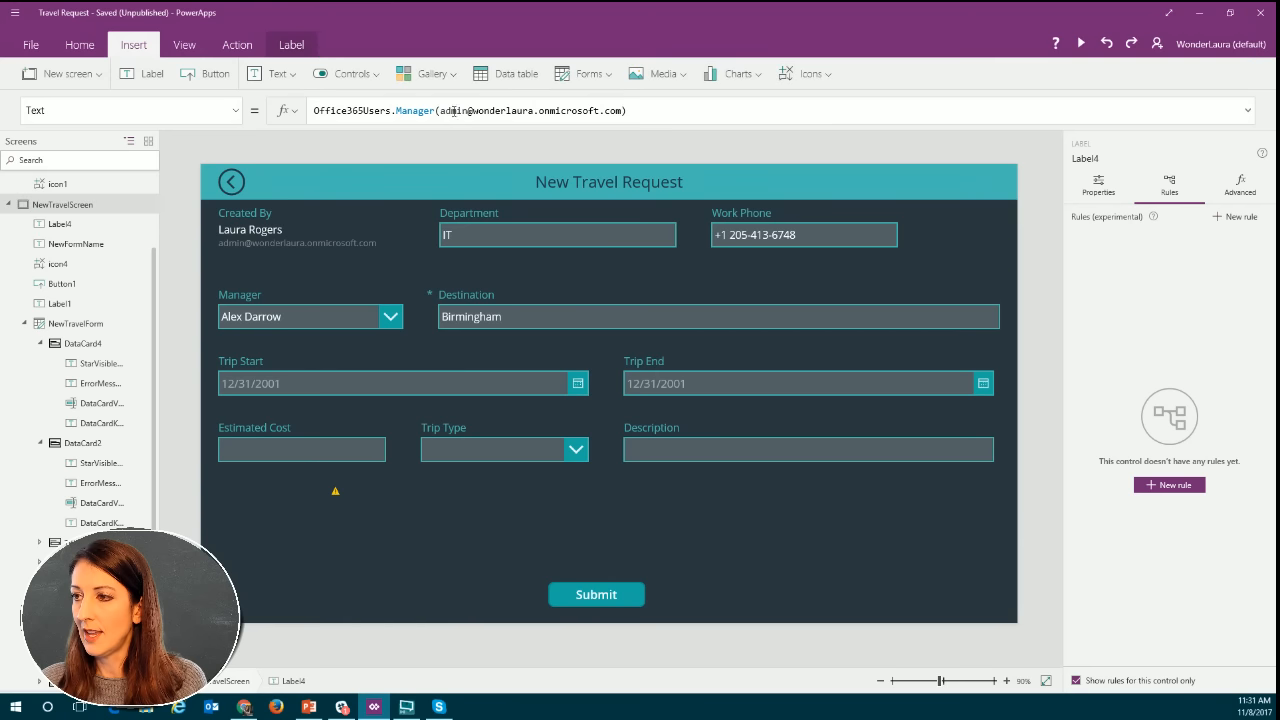
click(335, 490)
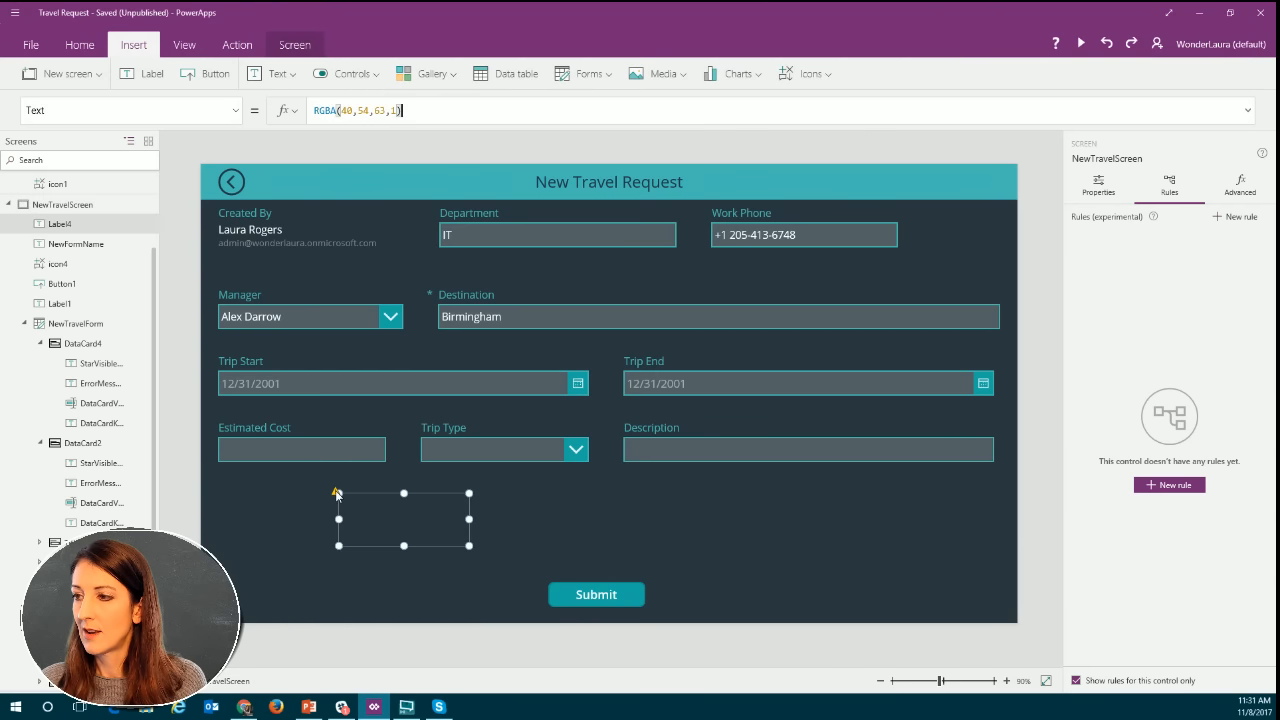
Try enclosing the email address in the label's Manager formula in single quotes again.
click(452, 112)
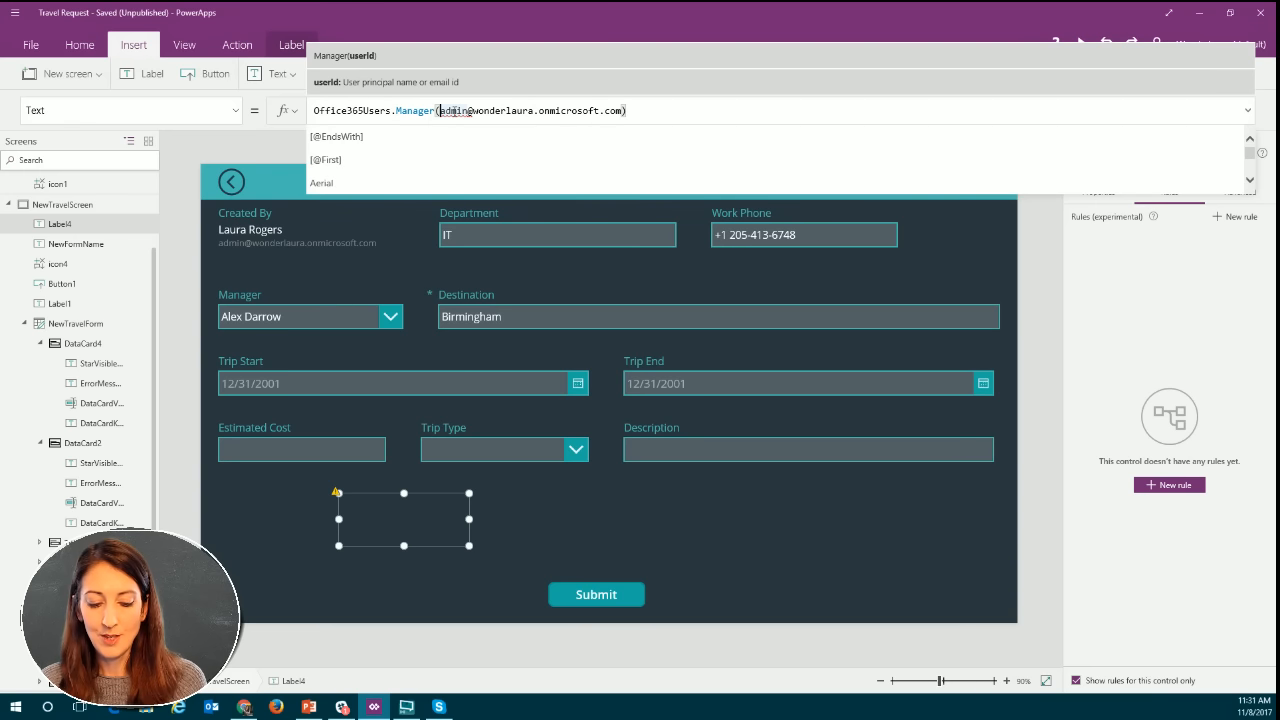
text(")
key(End)
text(")
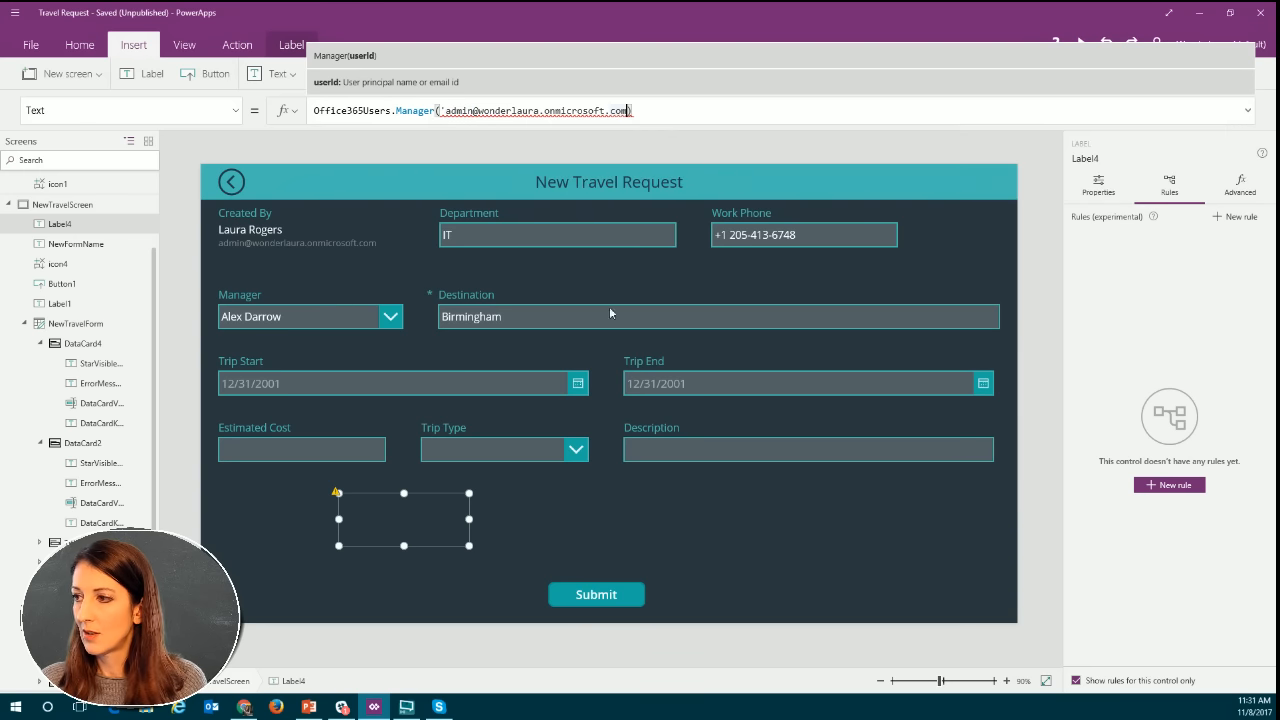
text(")
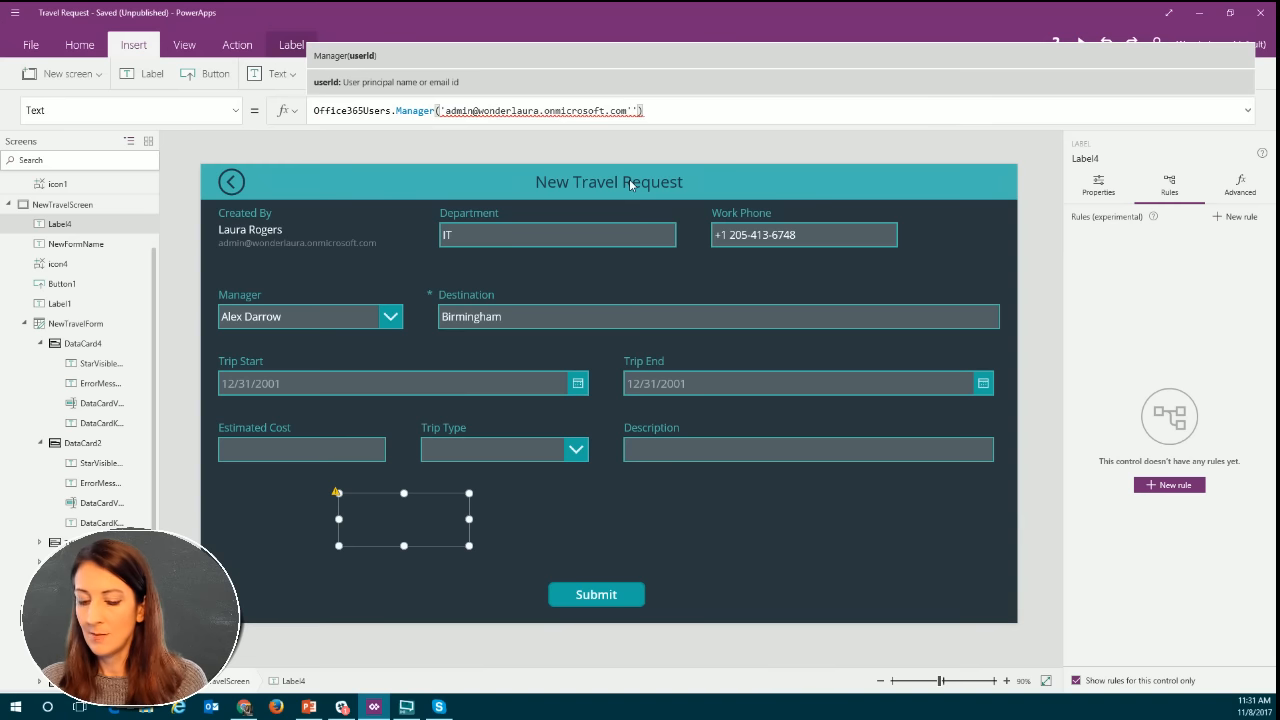
key(BackSpace)
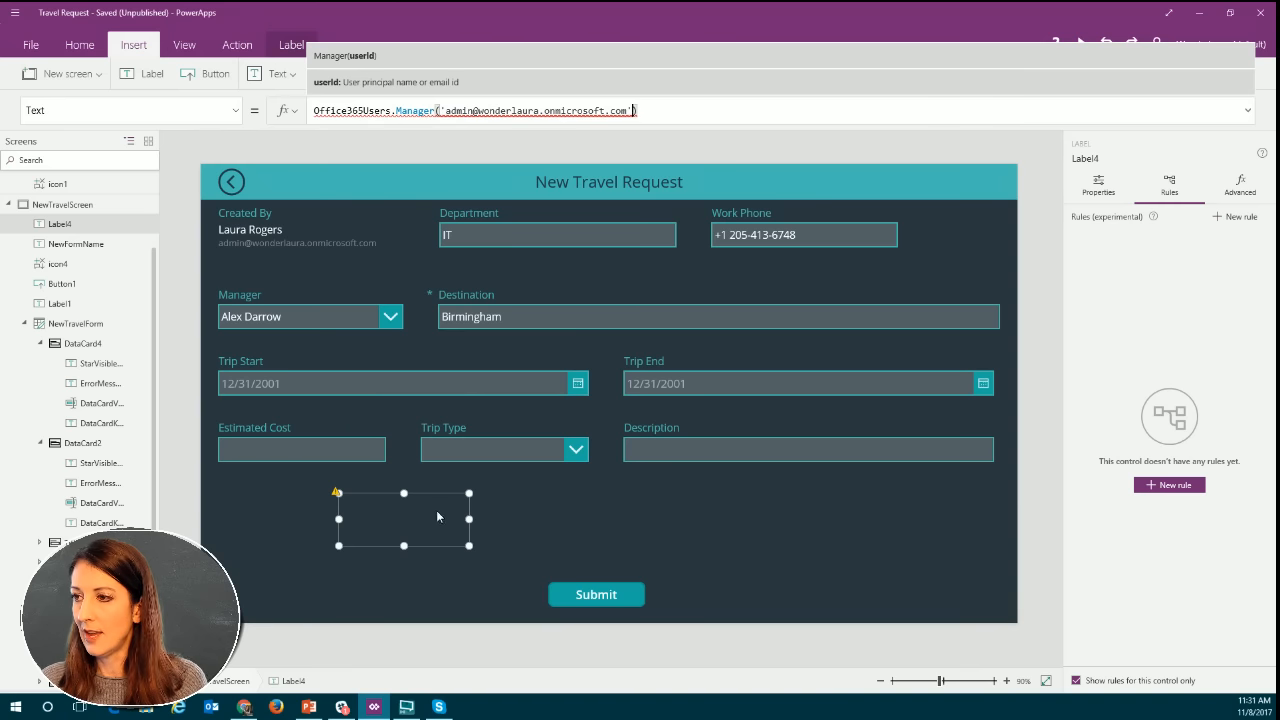
Change the single quotes around the email argument to double quotes, apply the formula and check its error.
click(448, 111)
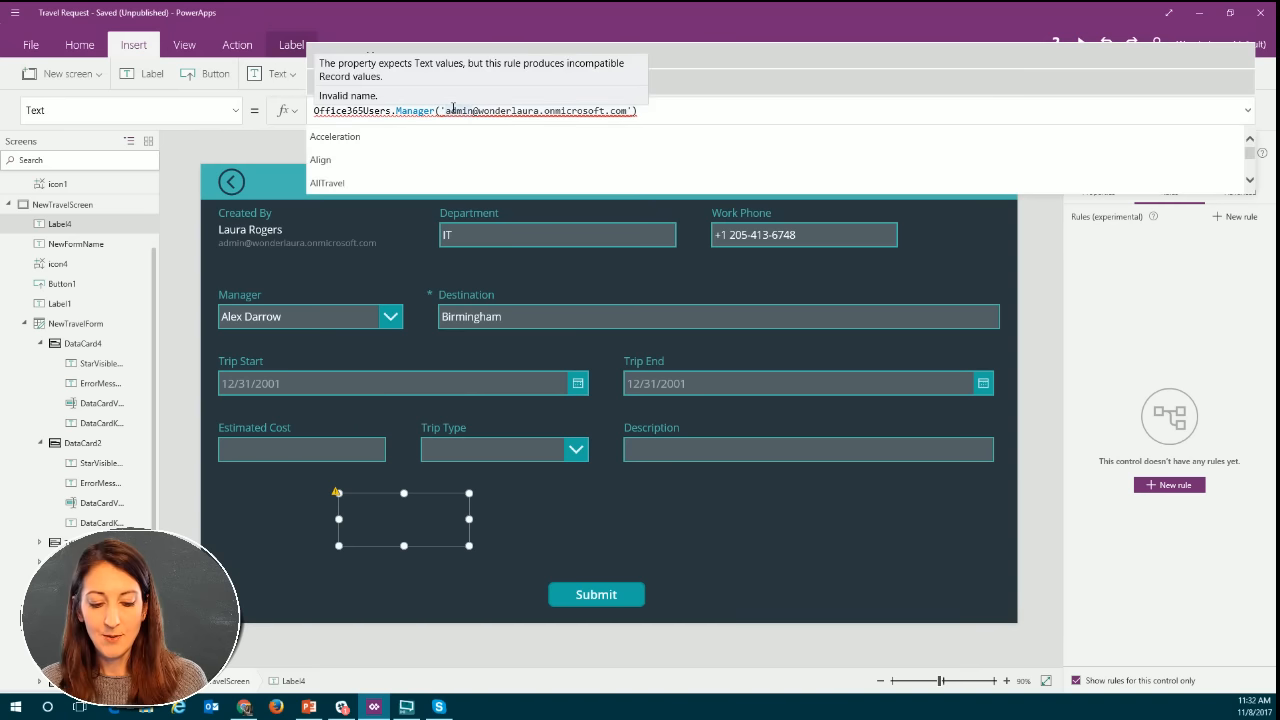
key(BackSpace)
text(")
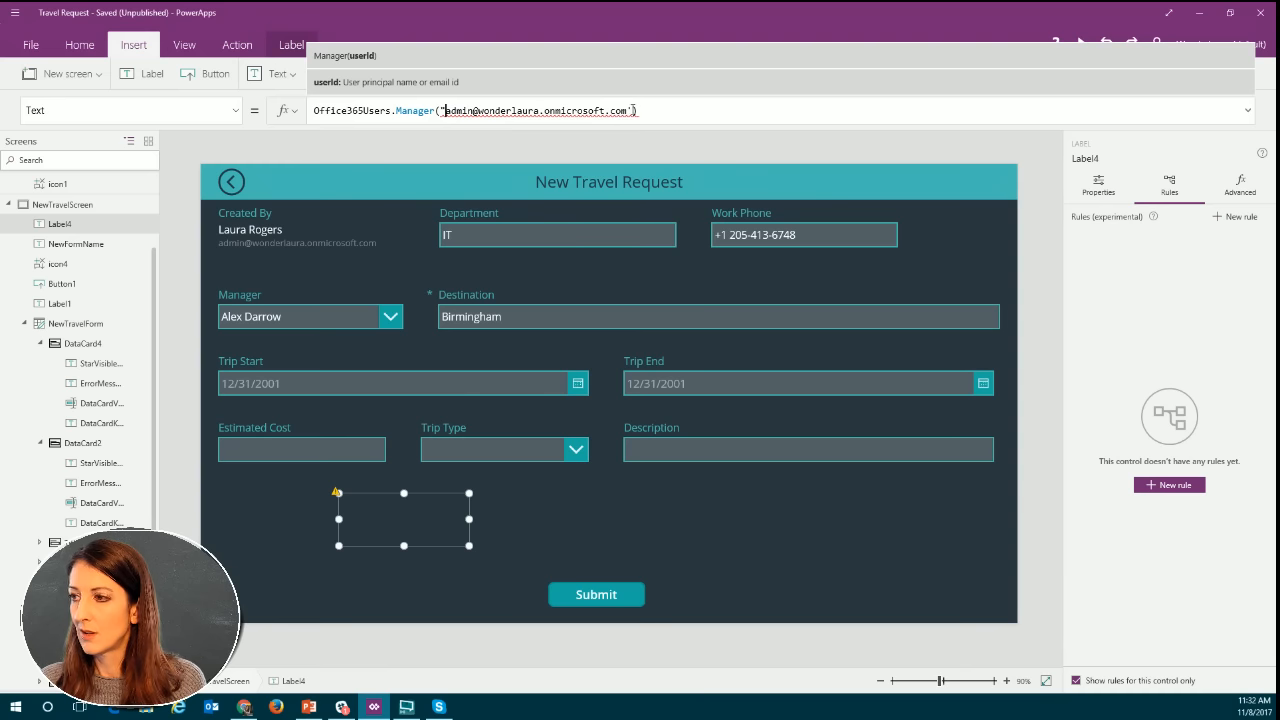
click(635, 111)
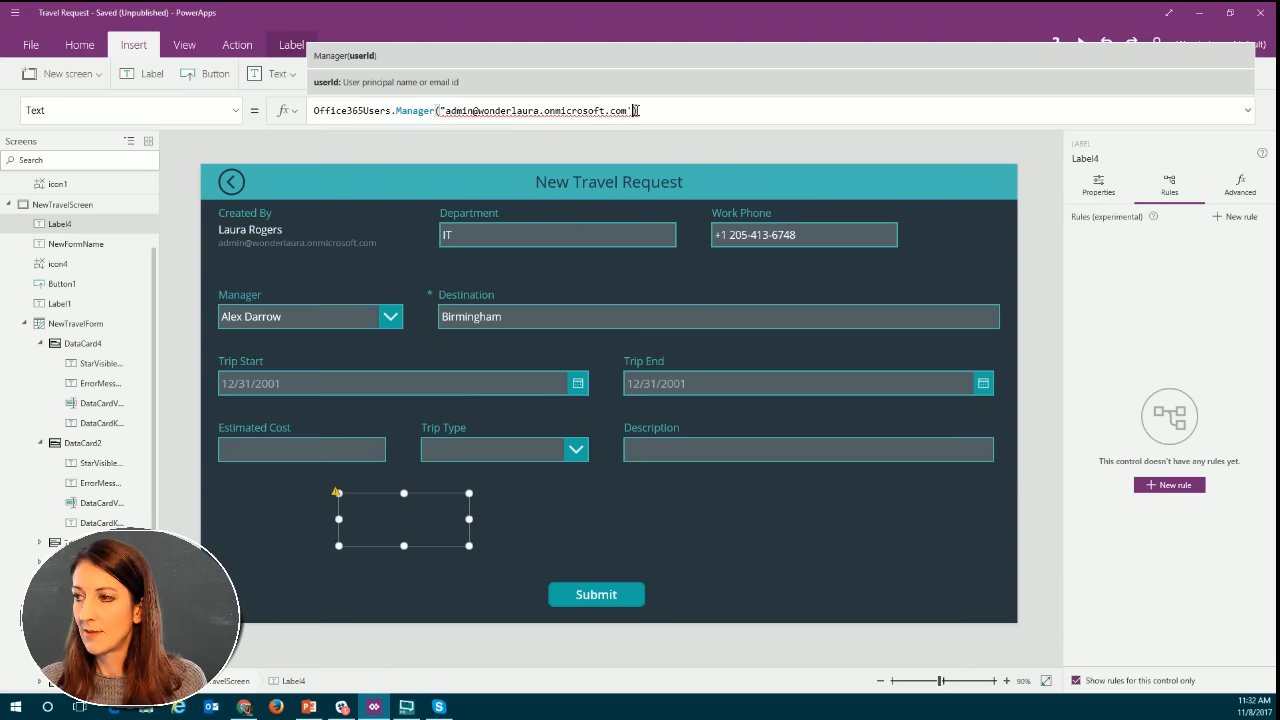
key(BackSpace)
text(")
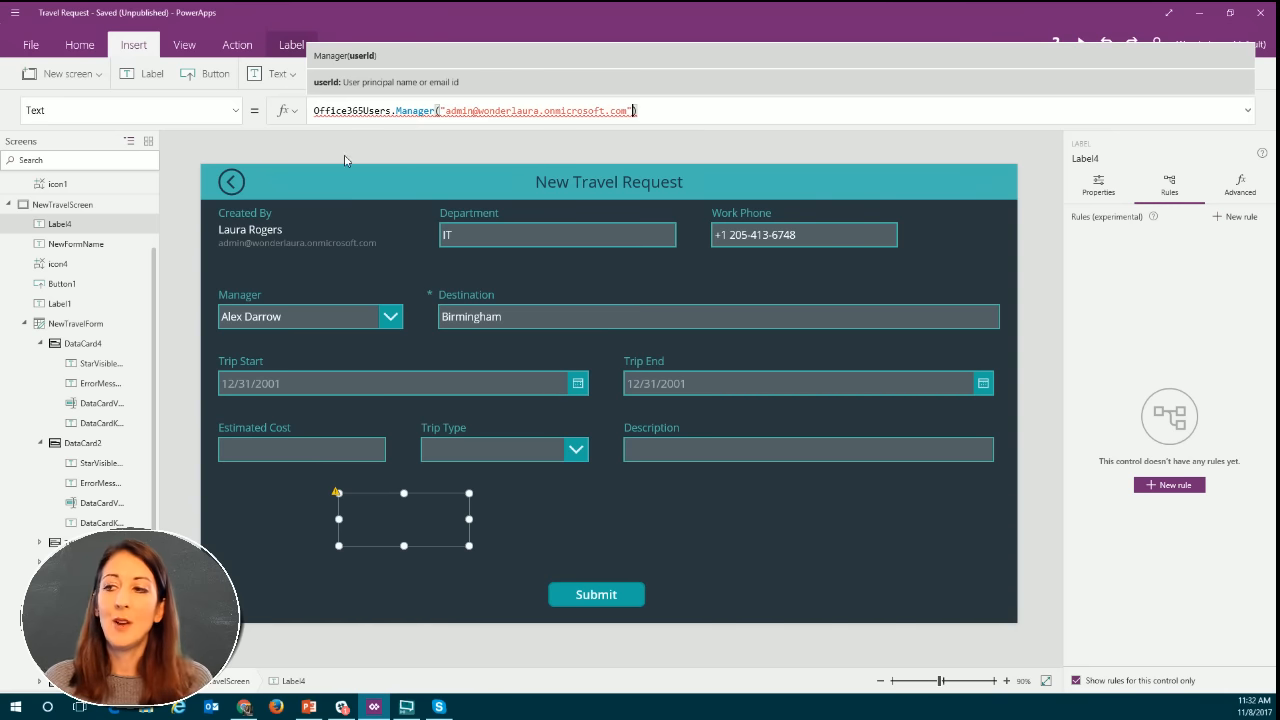
click(416, 505)
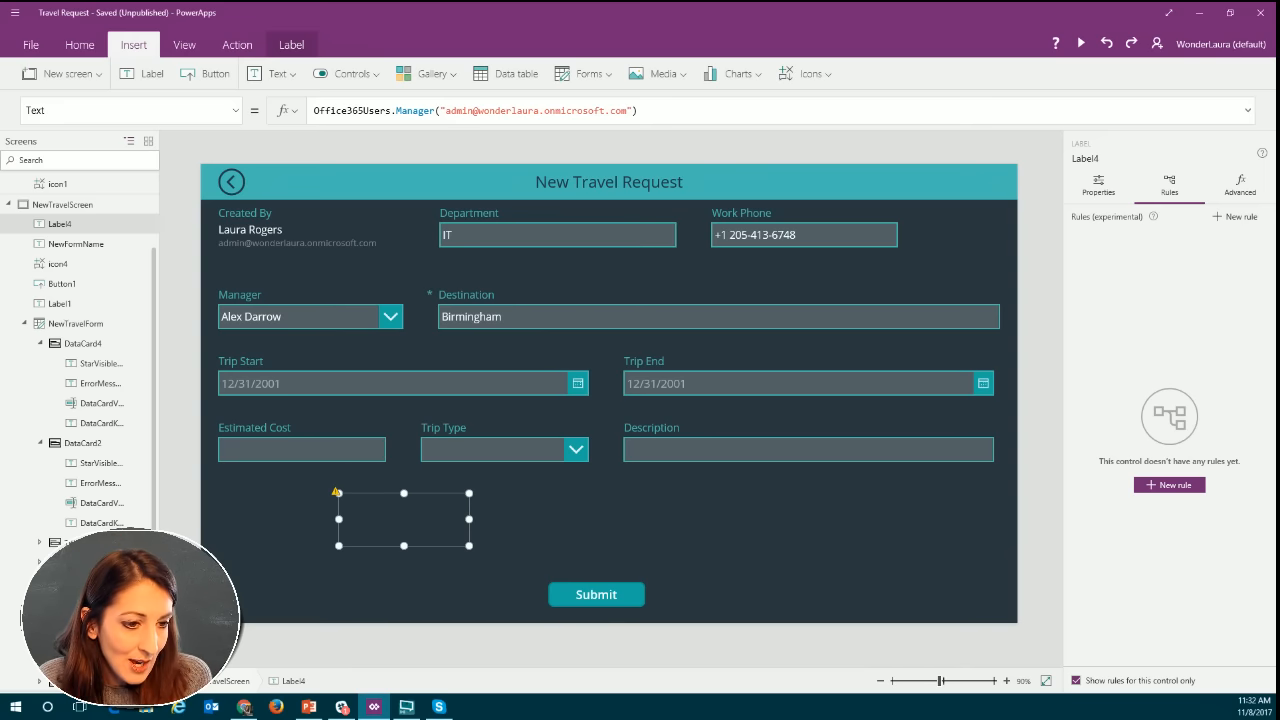
key(alt+Tab)
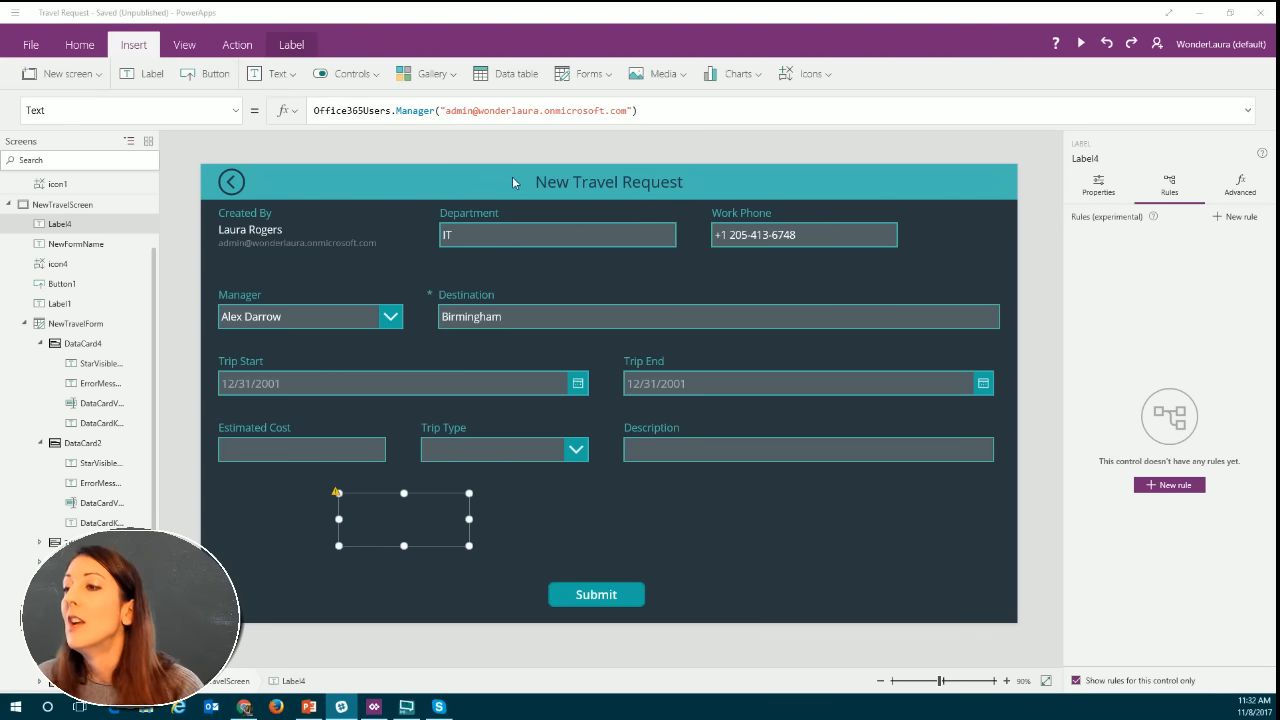
mouse_move(452, 114)
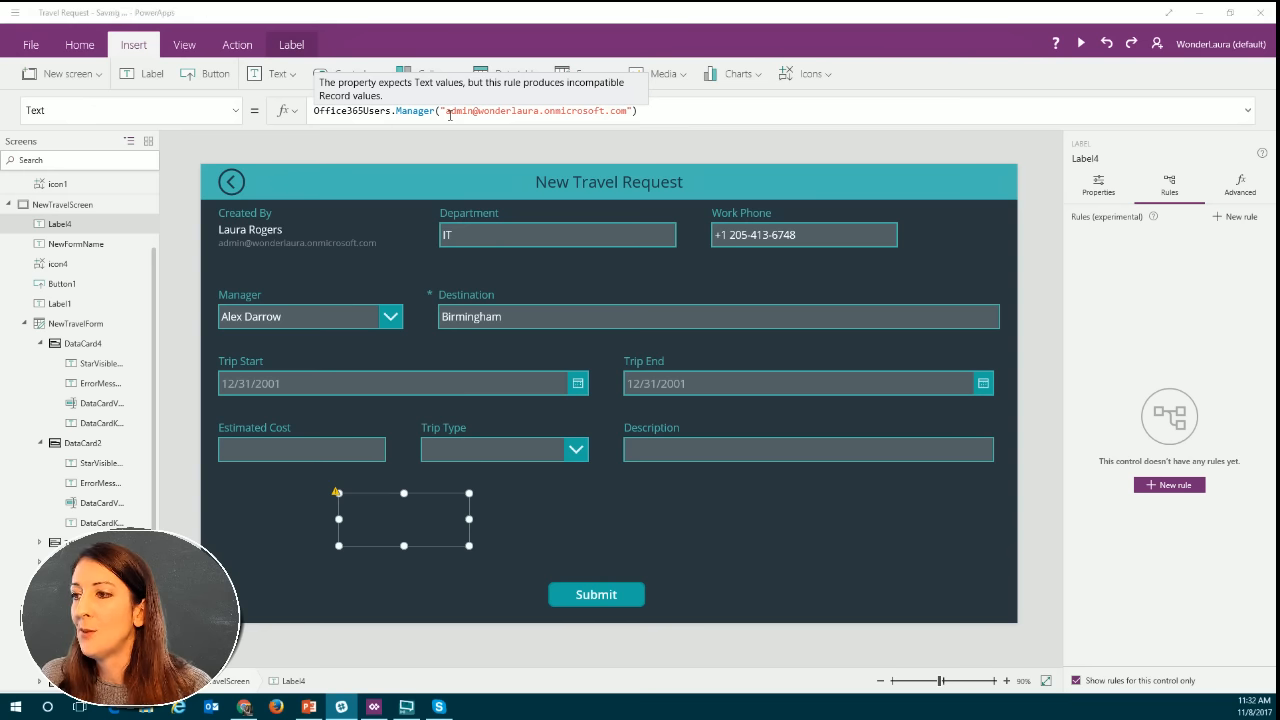
Replace the quoted email argument in the Manager formula with unquoted admin, apply it and reselect the label.
click(440, 111)
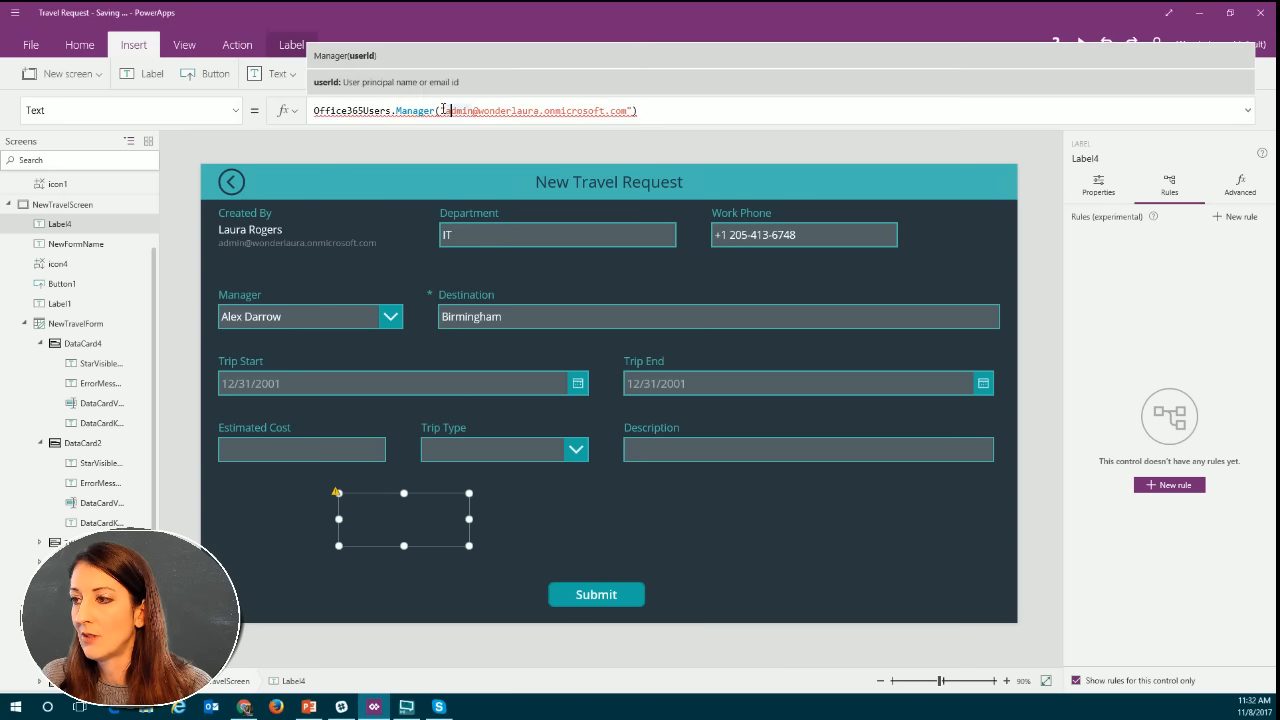
drag(440, 111, 634, 111)
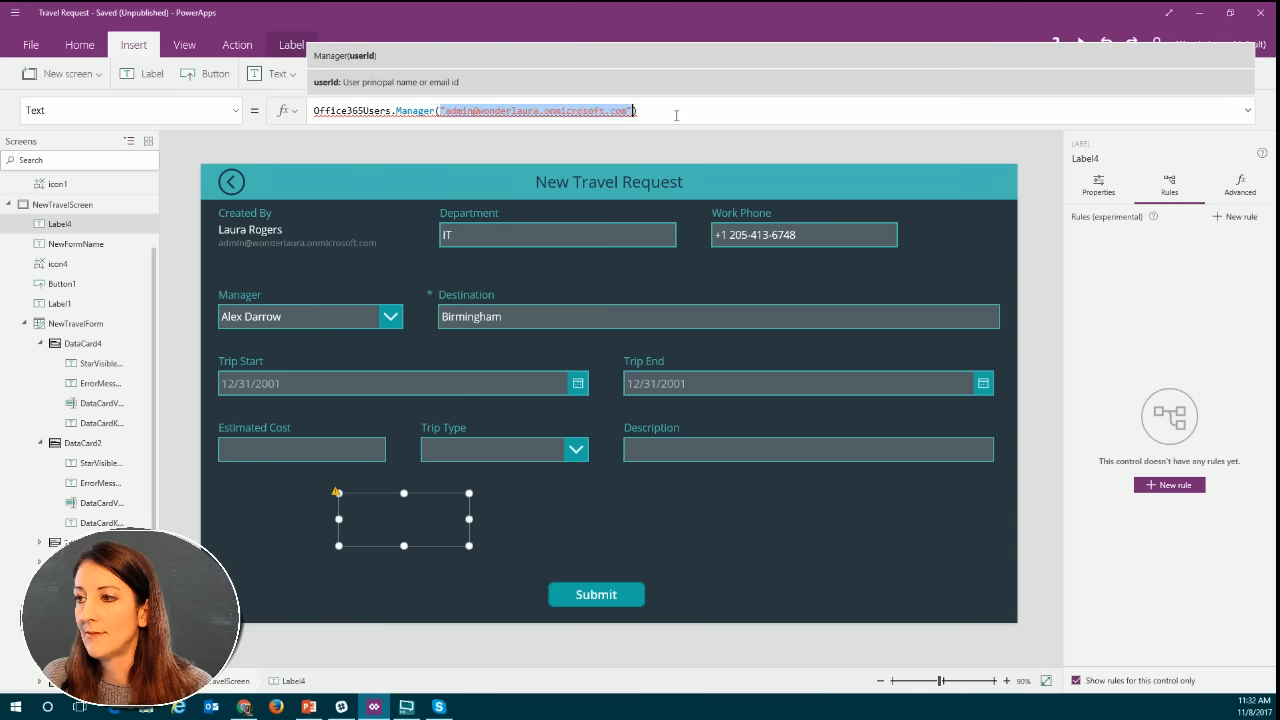
key(BackSpace)
click(471, 110)
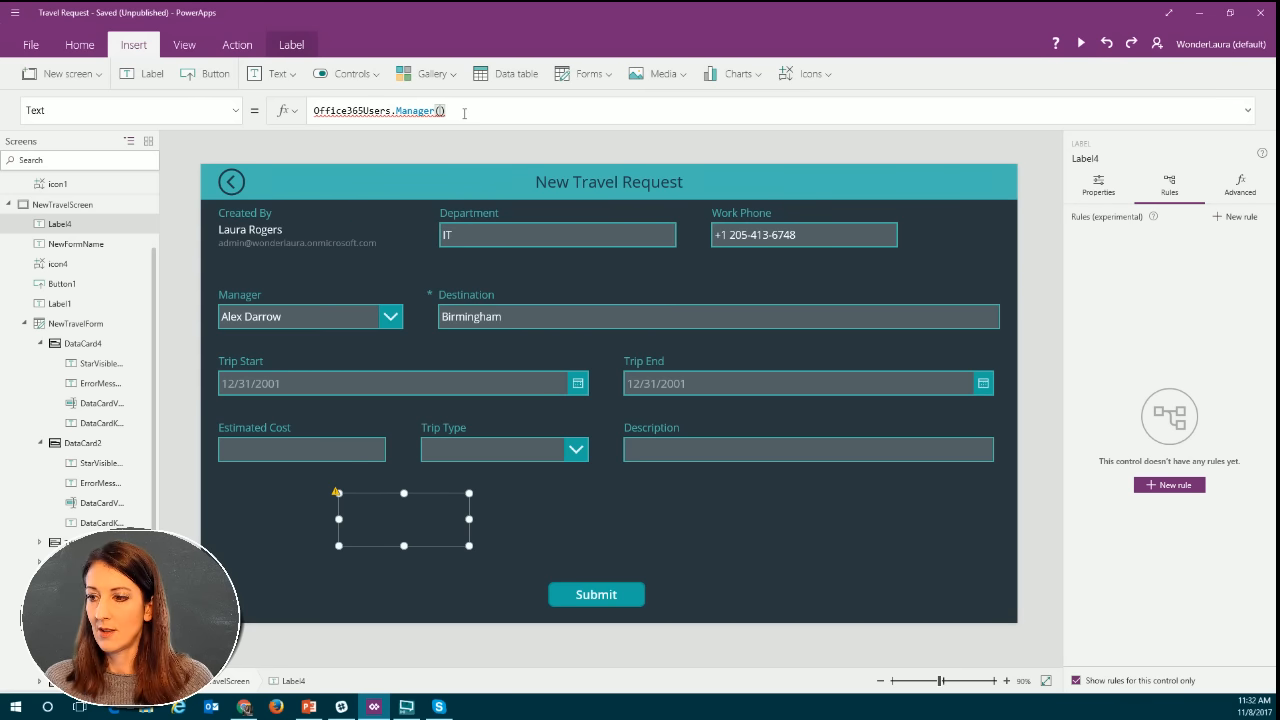
key(Left)
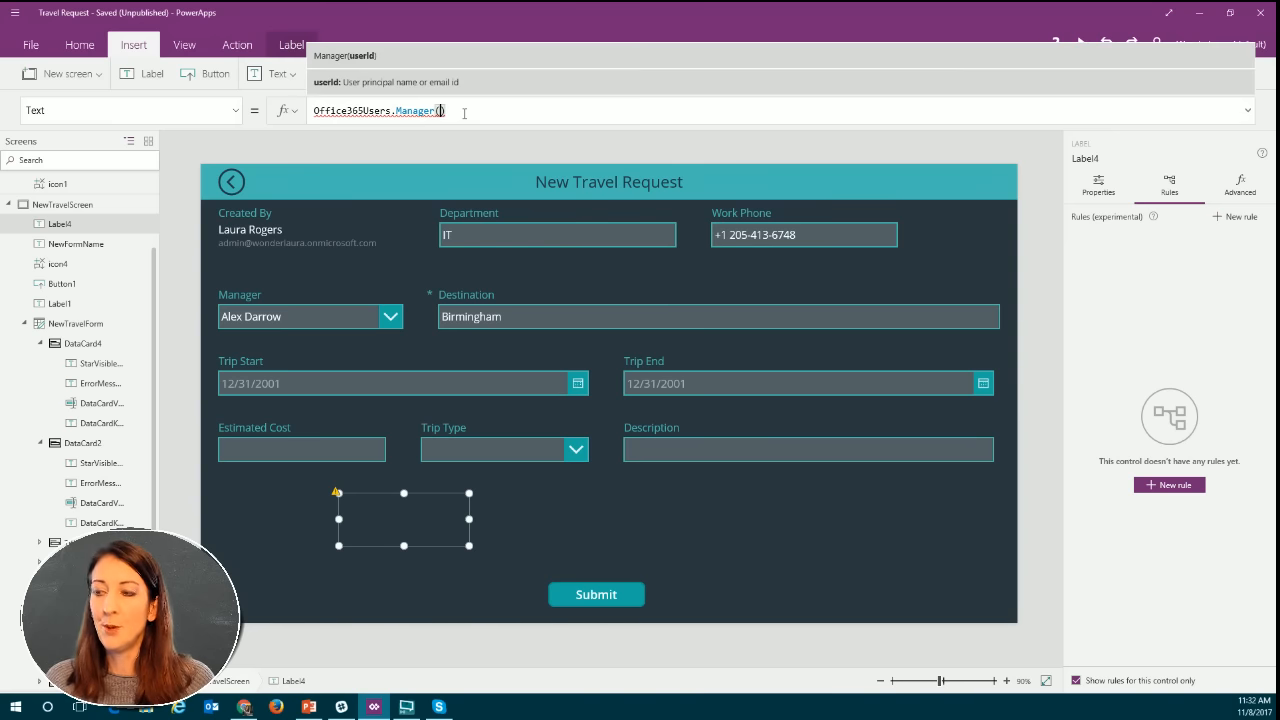
text(admin)
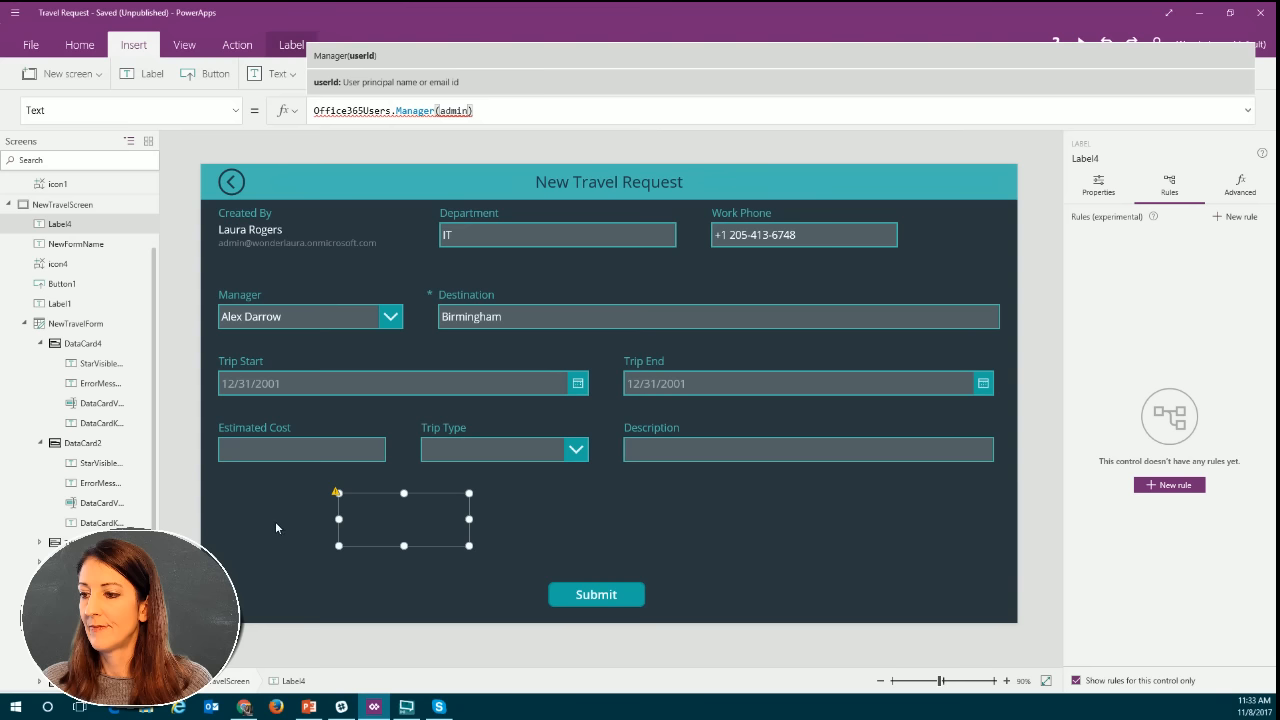
click(380, 522)
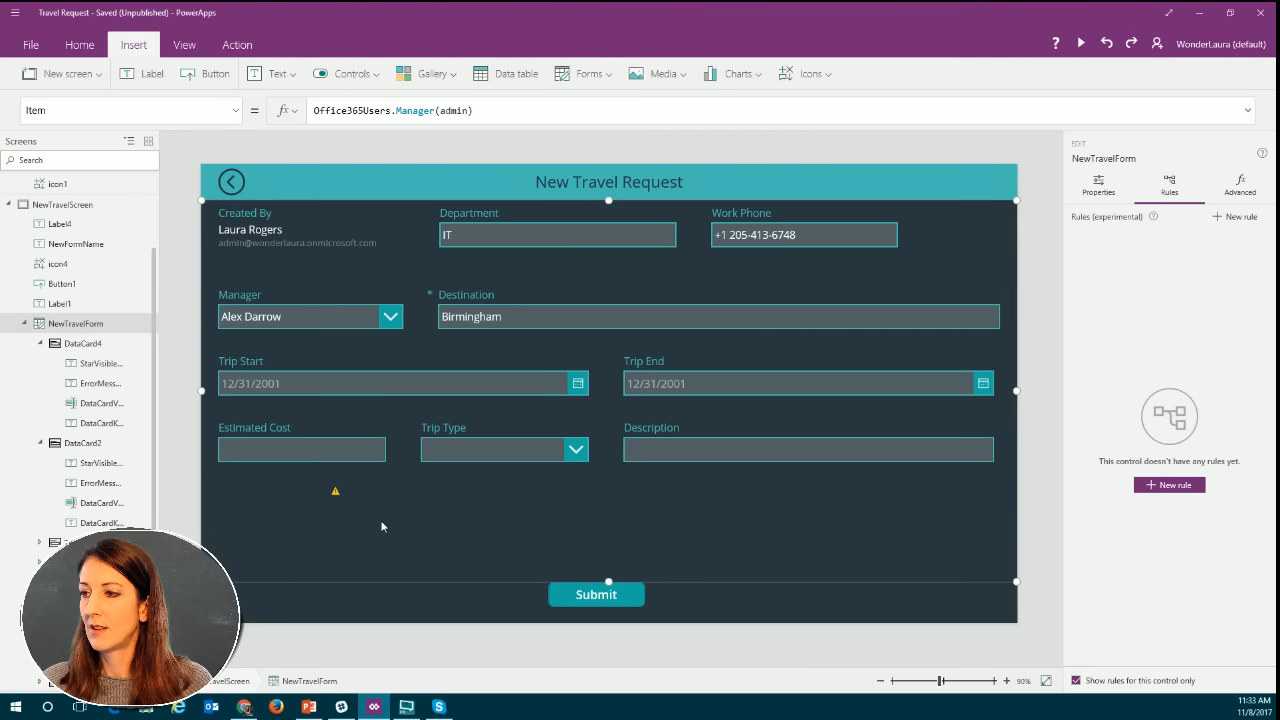
click(381, 527)
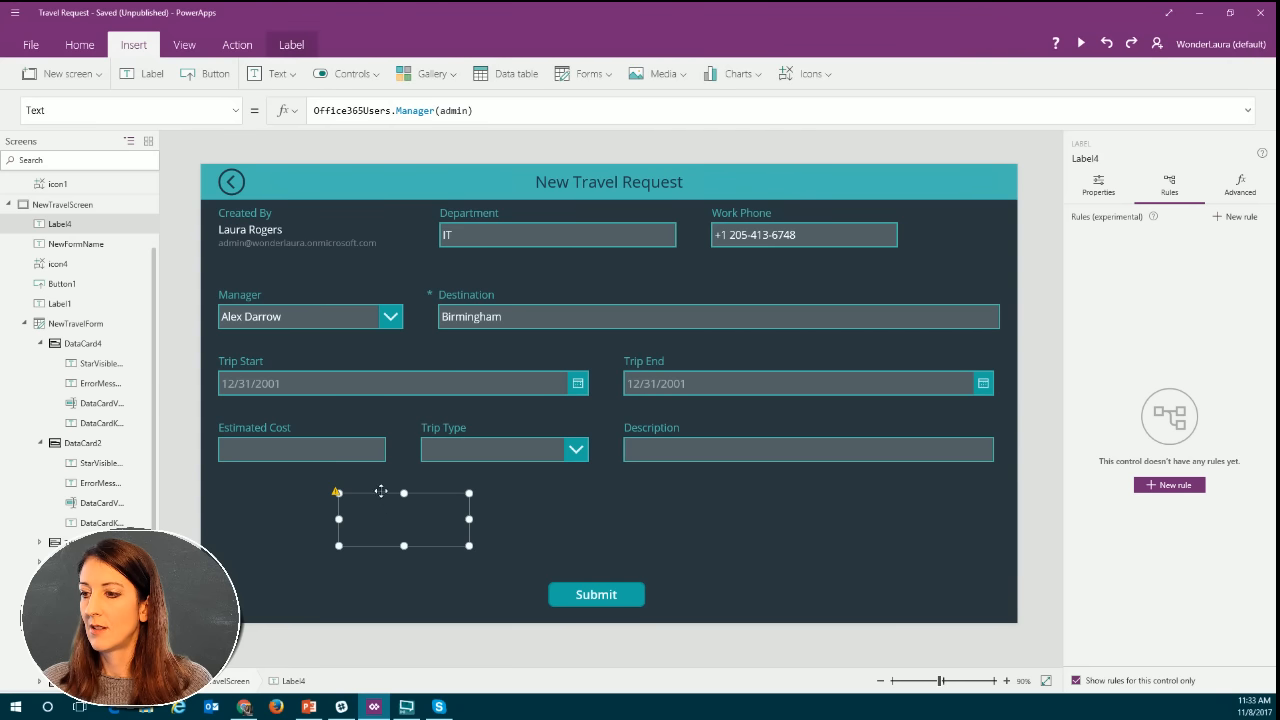
Try enclosing the admin argument of the label's Manager formula in single quotes.
click(385, 111)
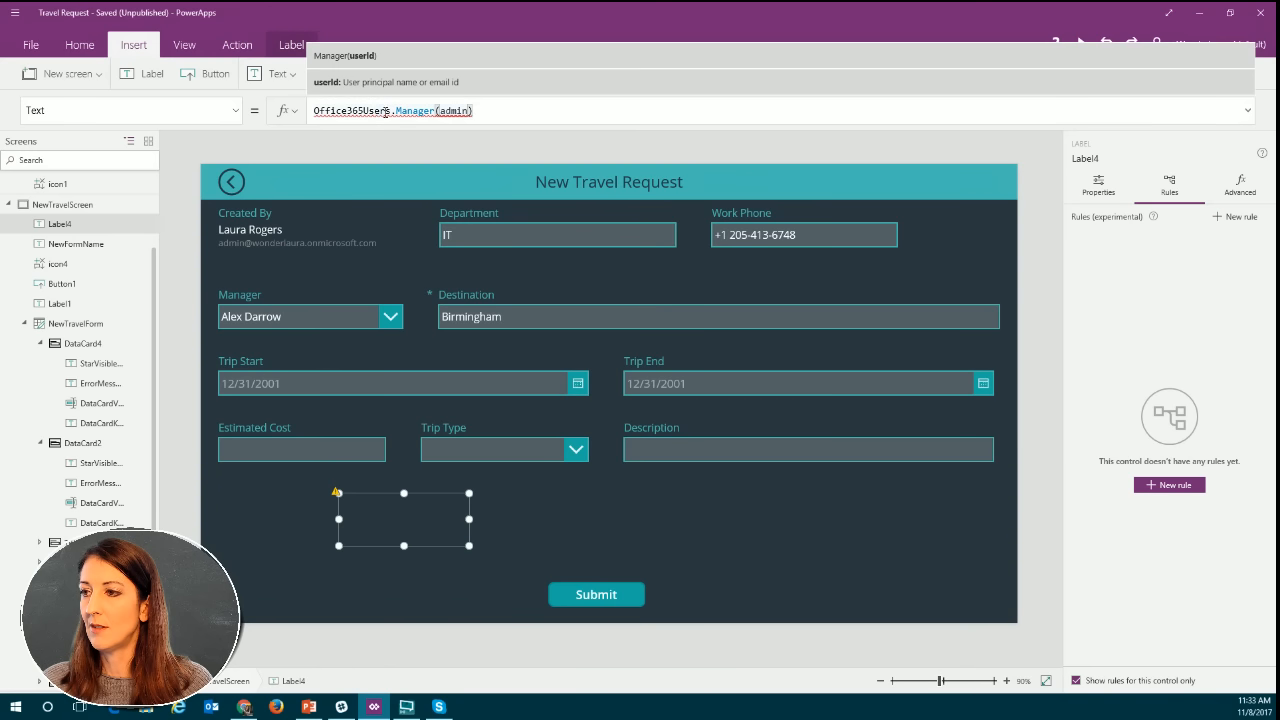
click(385, 111)
click(491, 111)
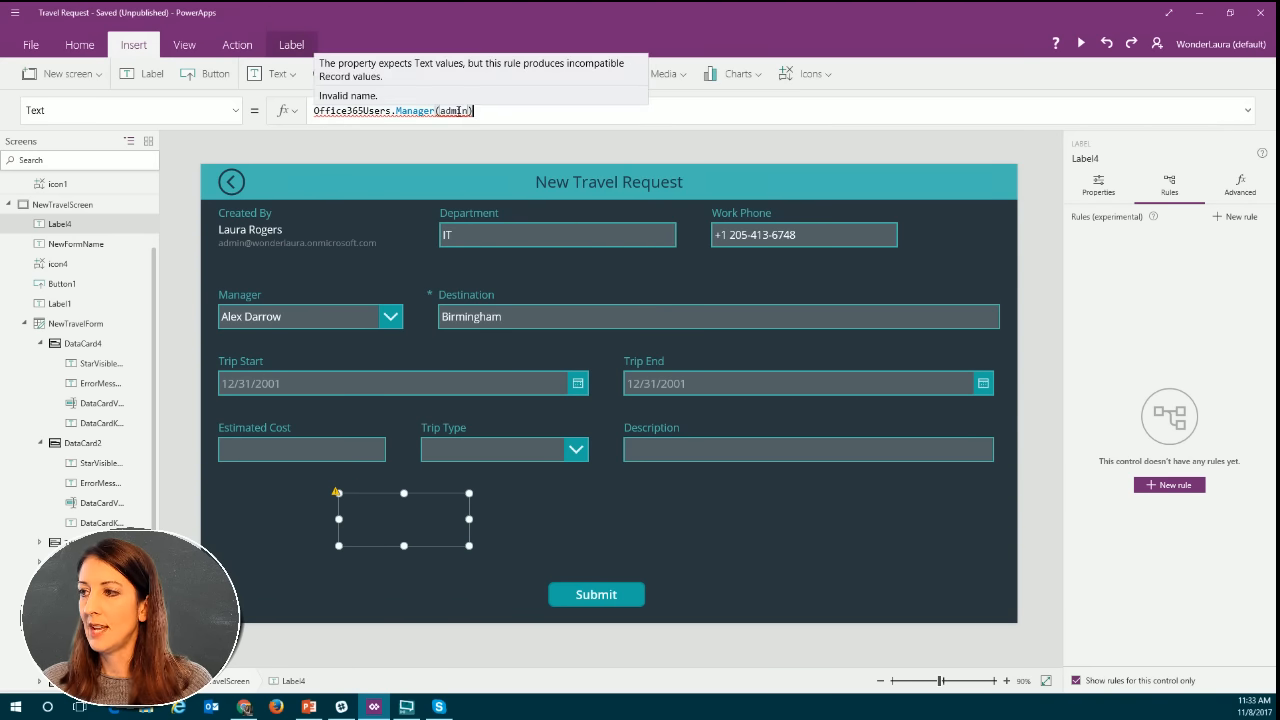
click(449, 111)
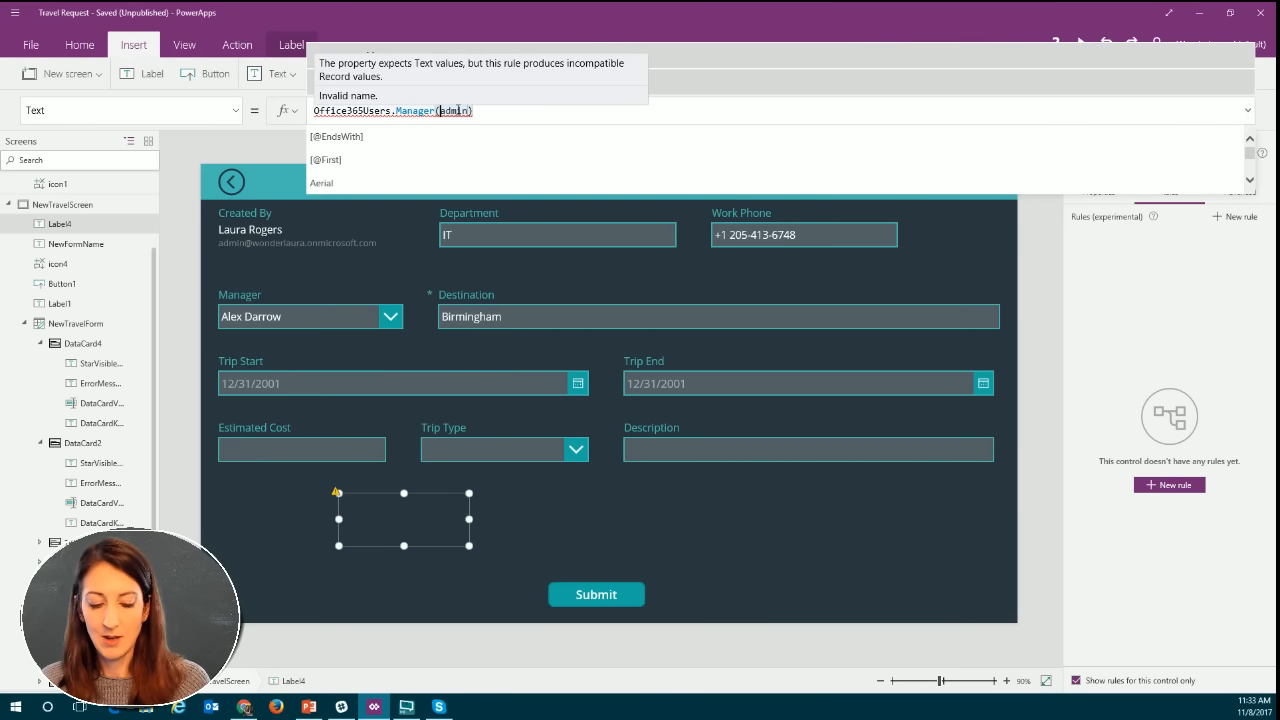
click(441, 111)
text(')
click(476, 111)
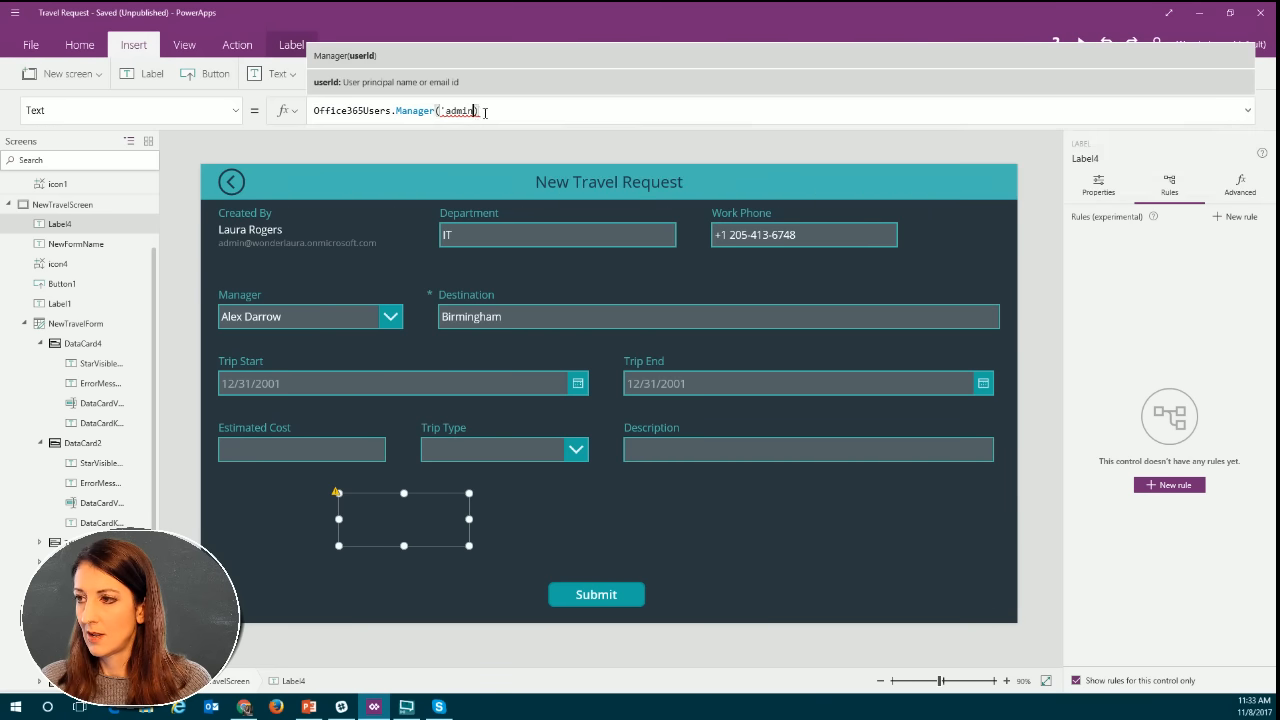
text(')
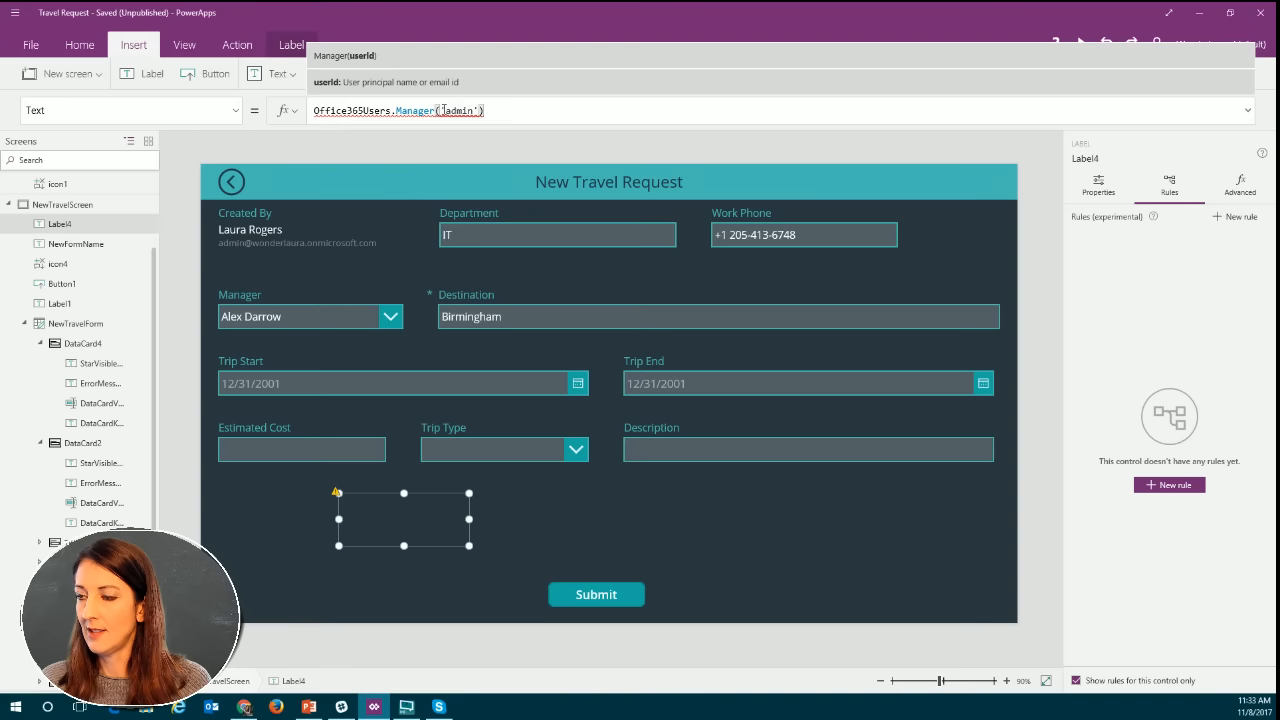
Replace the single quotes around admin in the Manager formula with double quotes.
click(446, 111)
key(BackSpace)
text(")
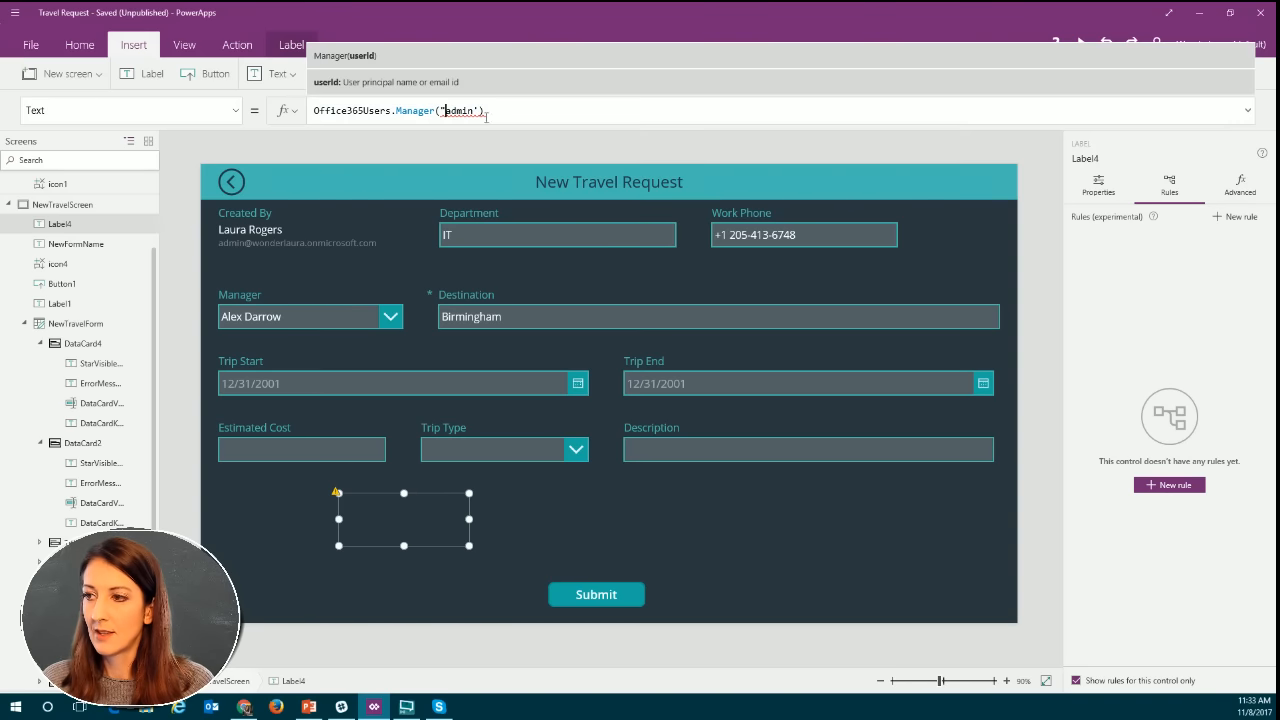
click(480, 112)
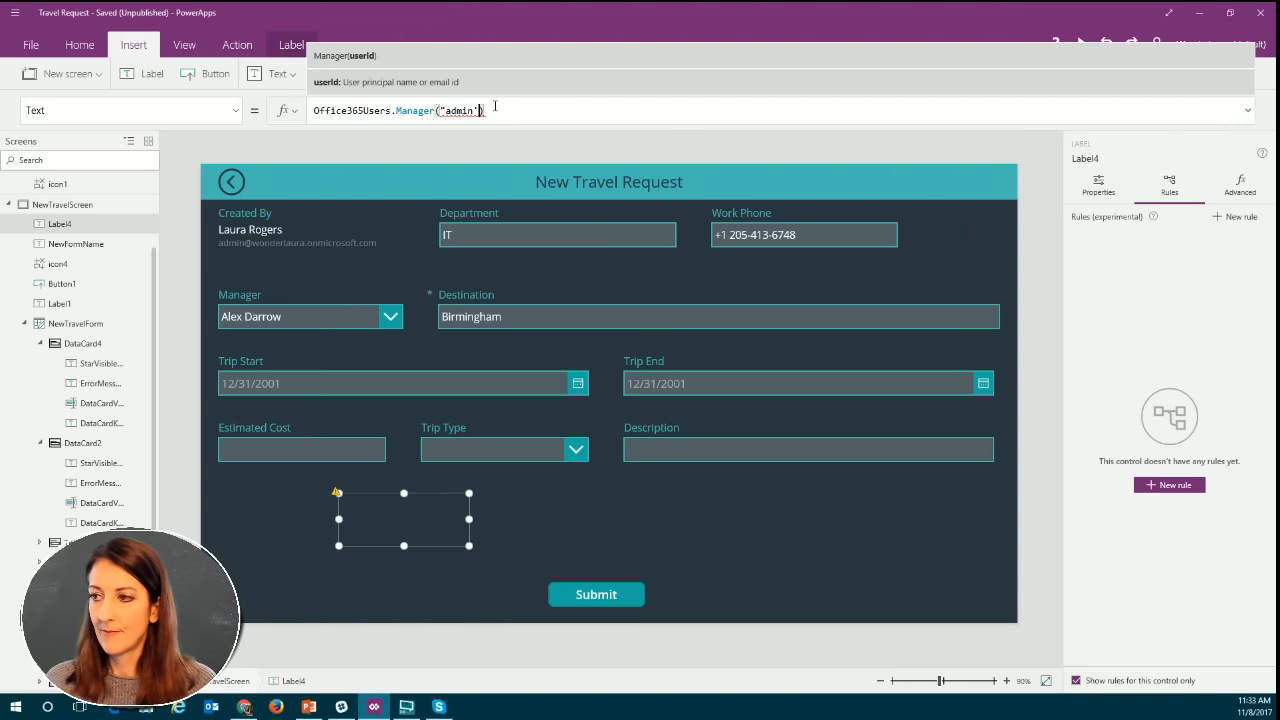
key(BackSpace)
text(")
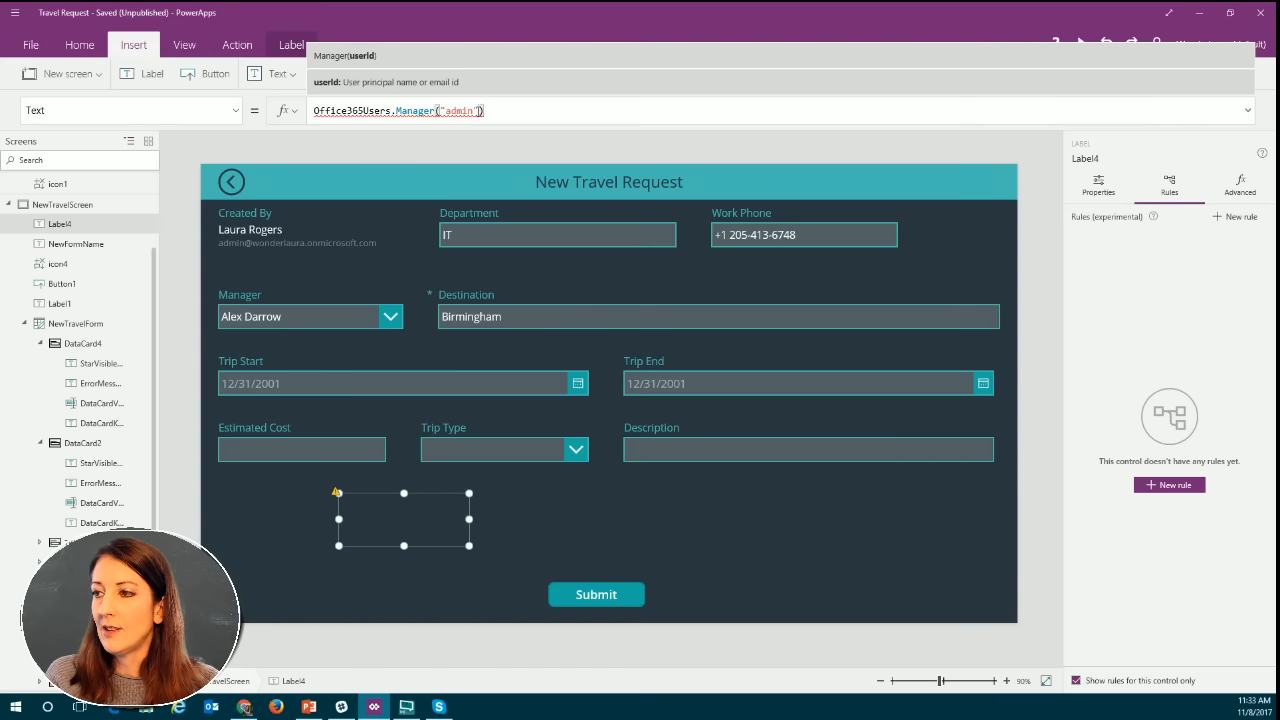
Clear the Manager function's argument and append the DisplayName property, making the formula Office365Users.Manager().DisplayName.
key(BackSpace)
key(BackSpace)
key(BackSpace)
key(BackSpace)
key(BackSpace)
key(BackSpace)
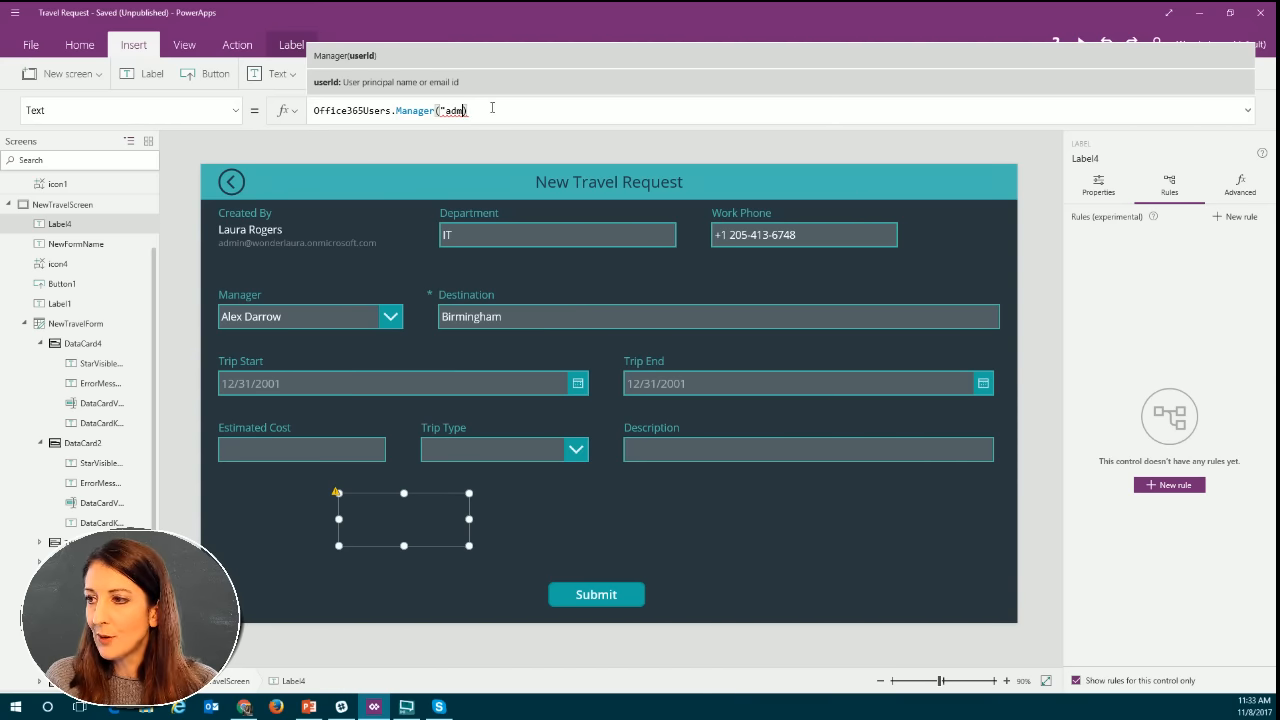
key(BackSpace)
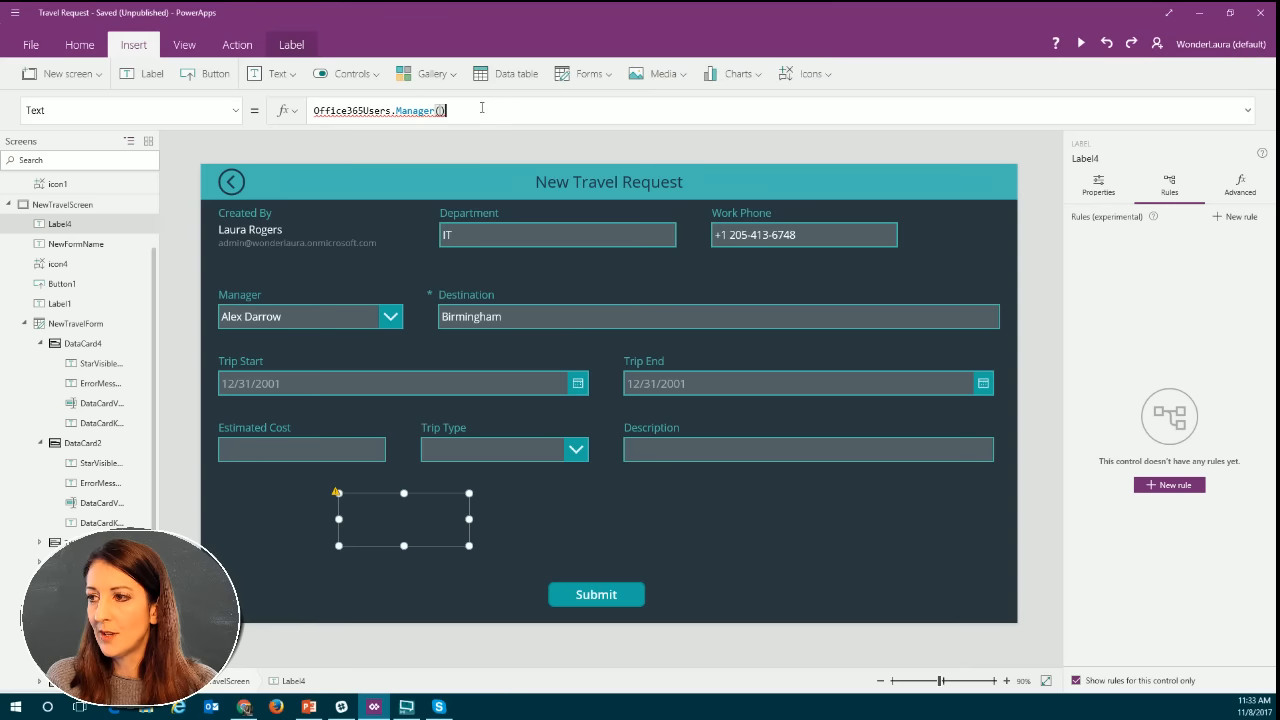
text(.)
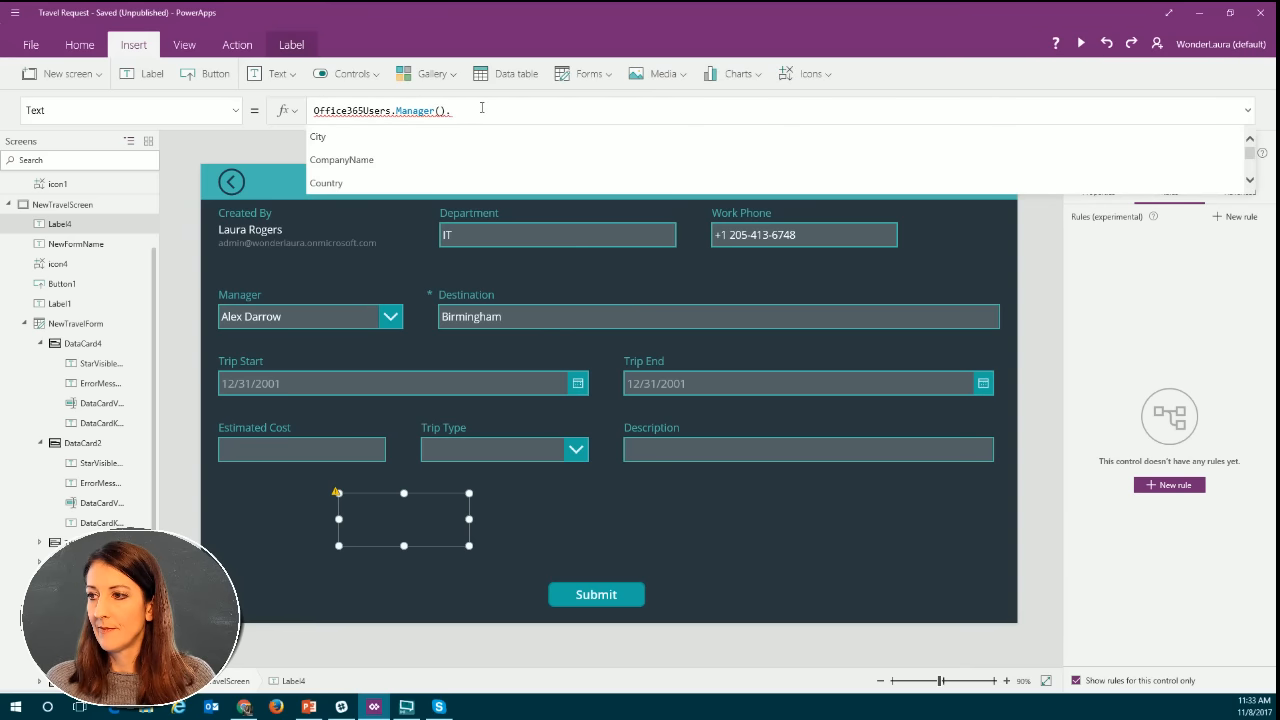
scroll(422, 155, down, 1)
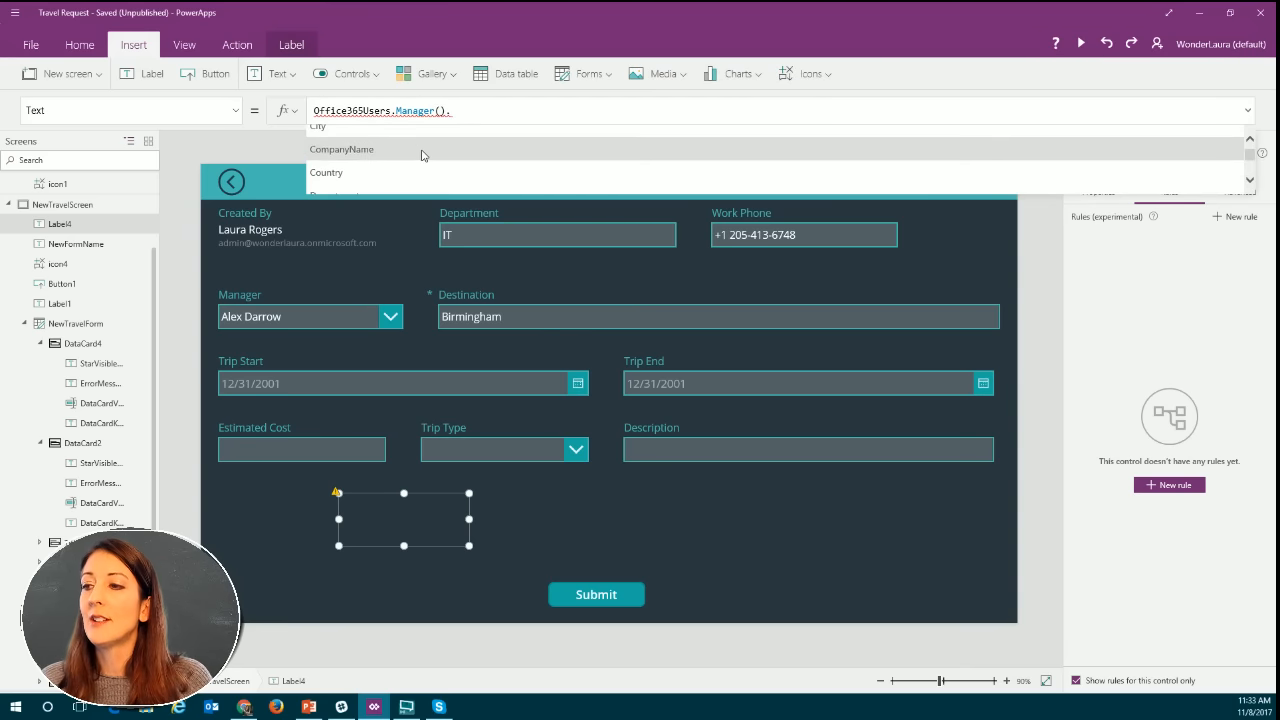
scroll(422, 155, down, 1)
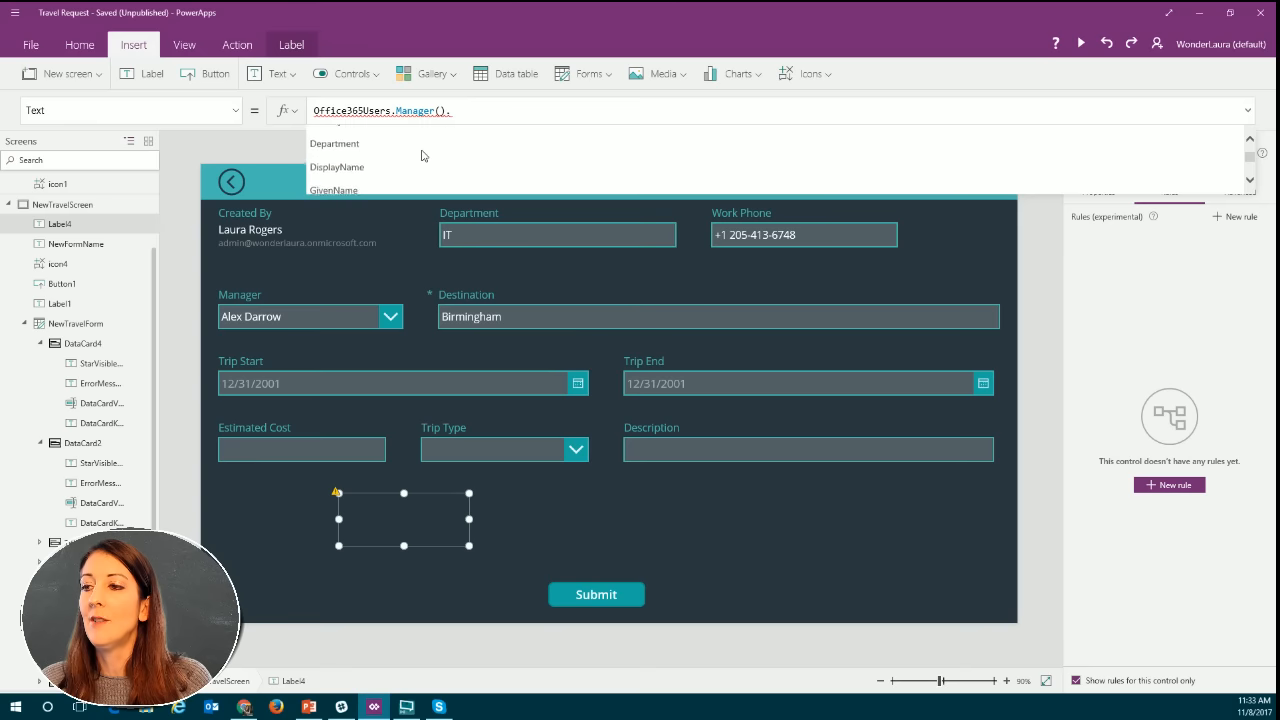
click(342, 166)
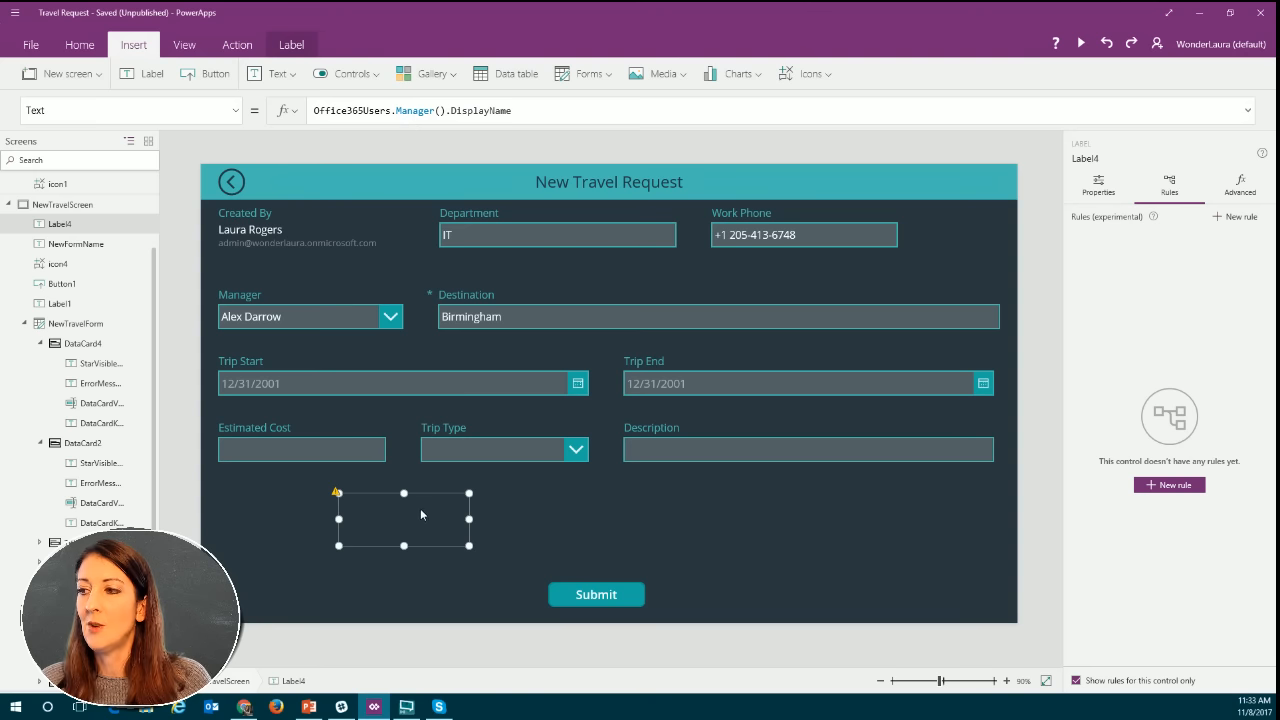
Try entering the admin account's full email address, unquoted, as the argument of the label's Manager function.
click(414, 113)
click(440, 112)
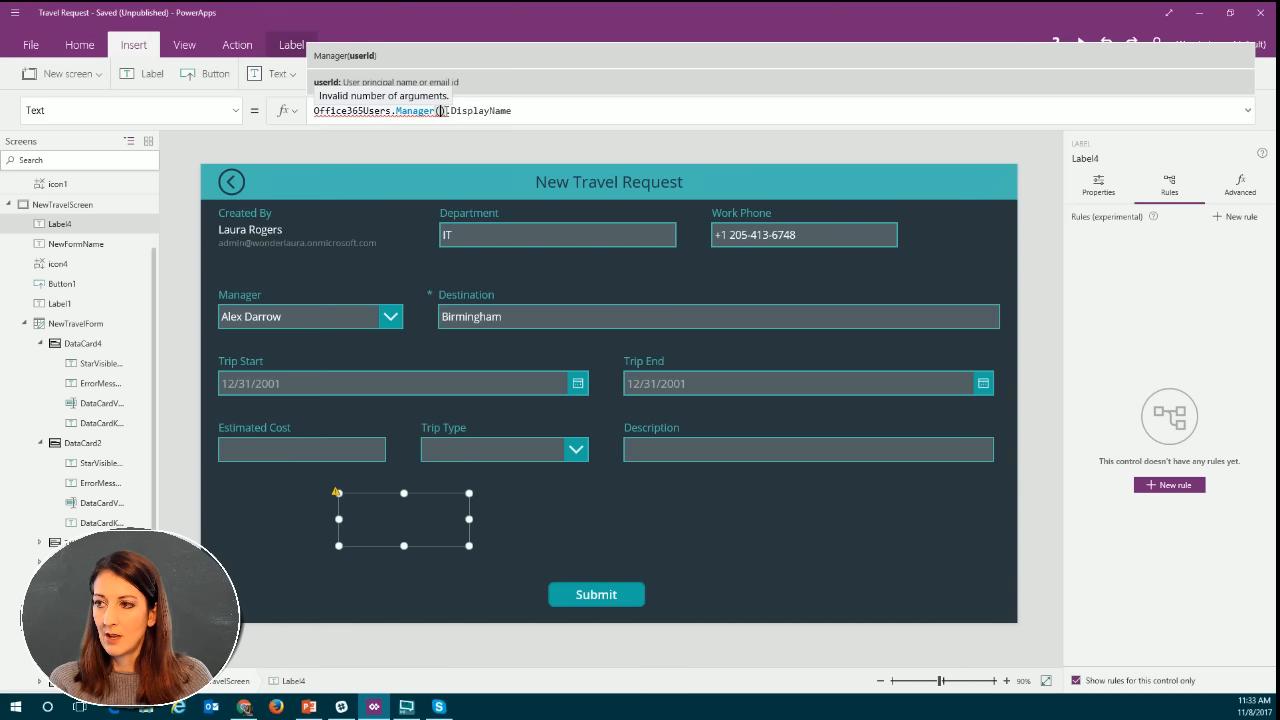
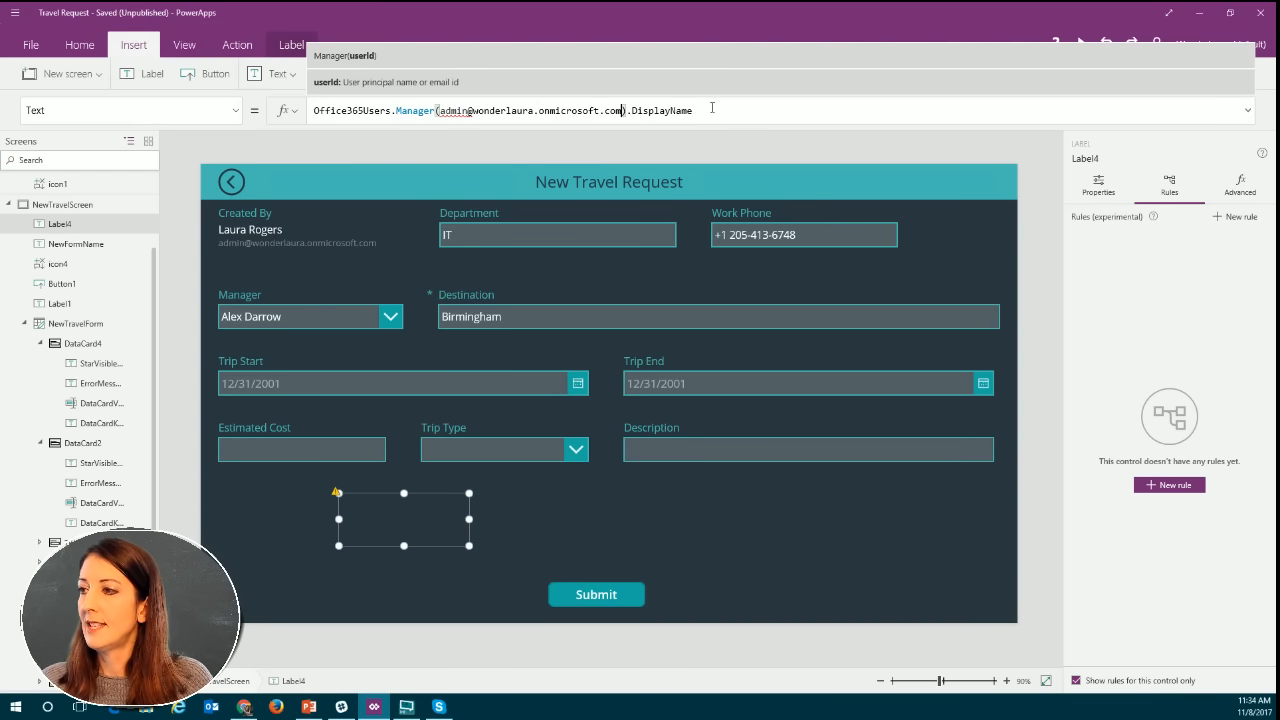
Try enclosing the email address argument of the label's Manager function in single quotes.
click(441, 111)
key(shift+End)
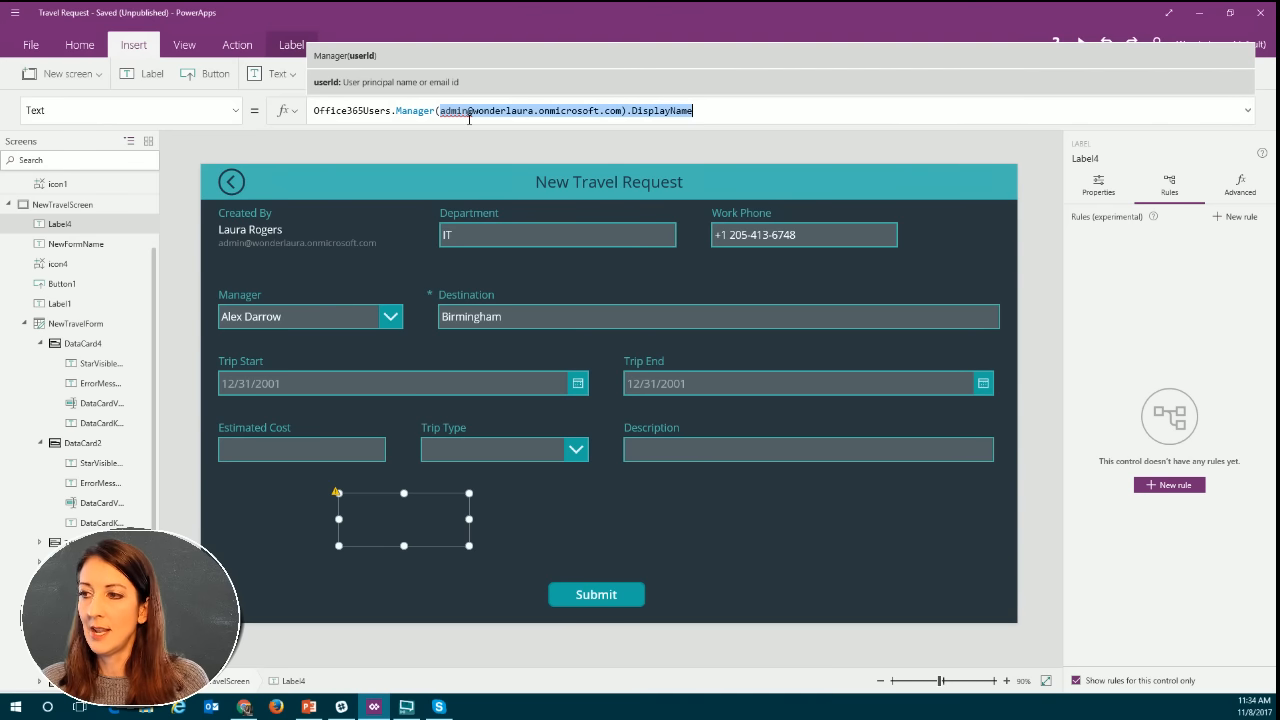
click(493, 112)
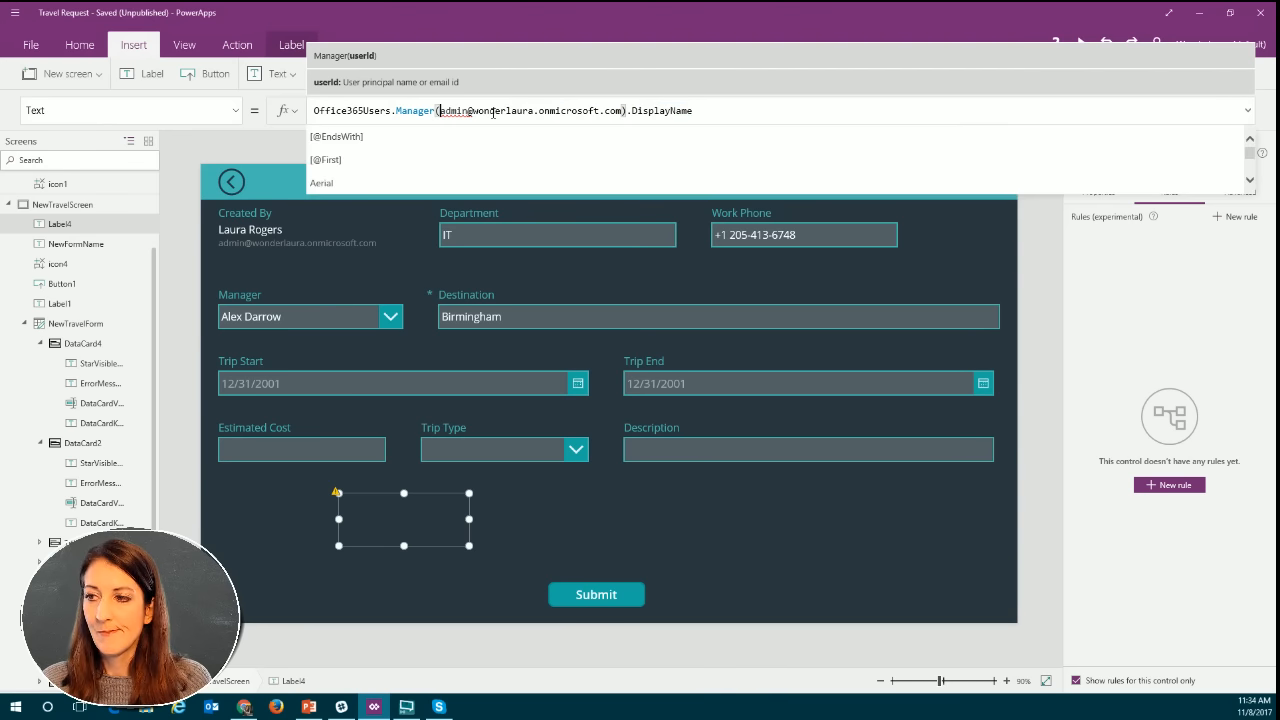
text(')
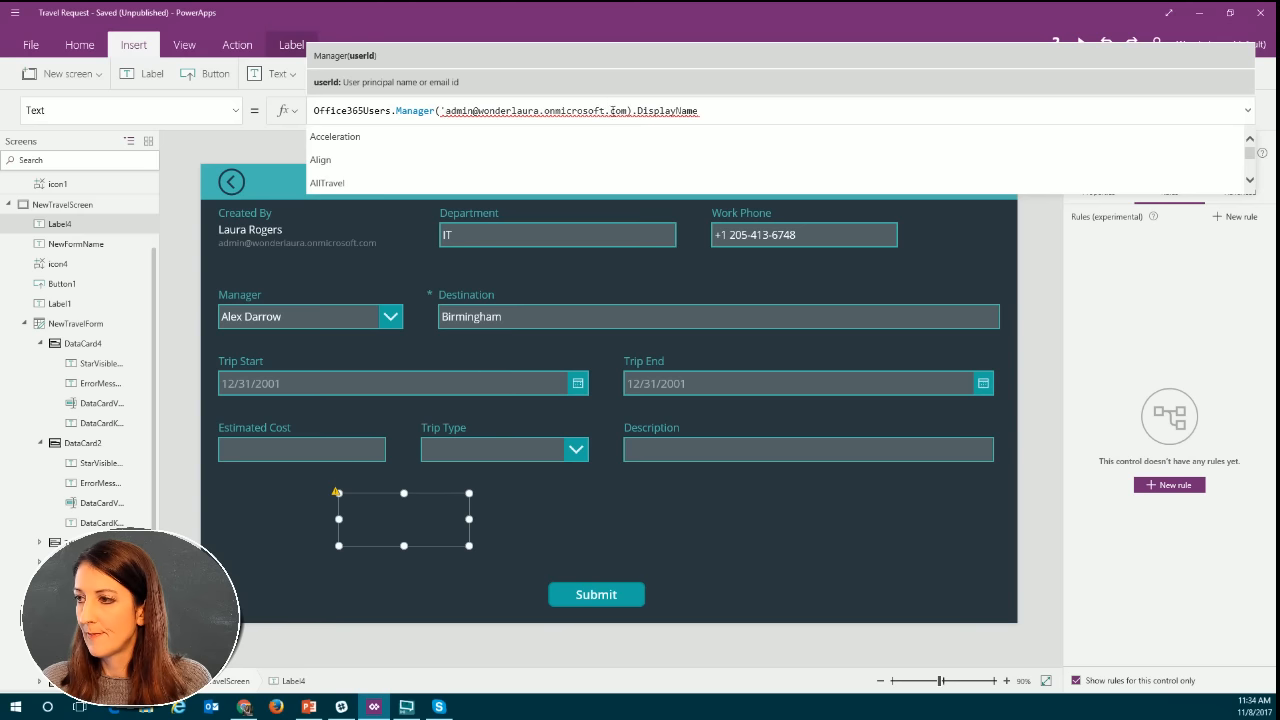
click(627, 111)
text('')
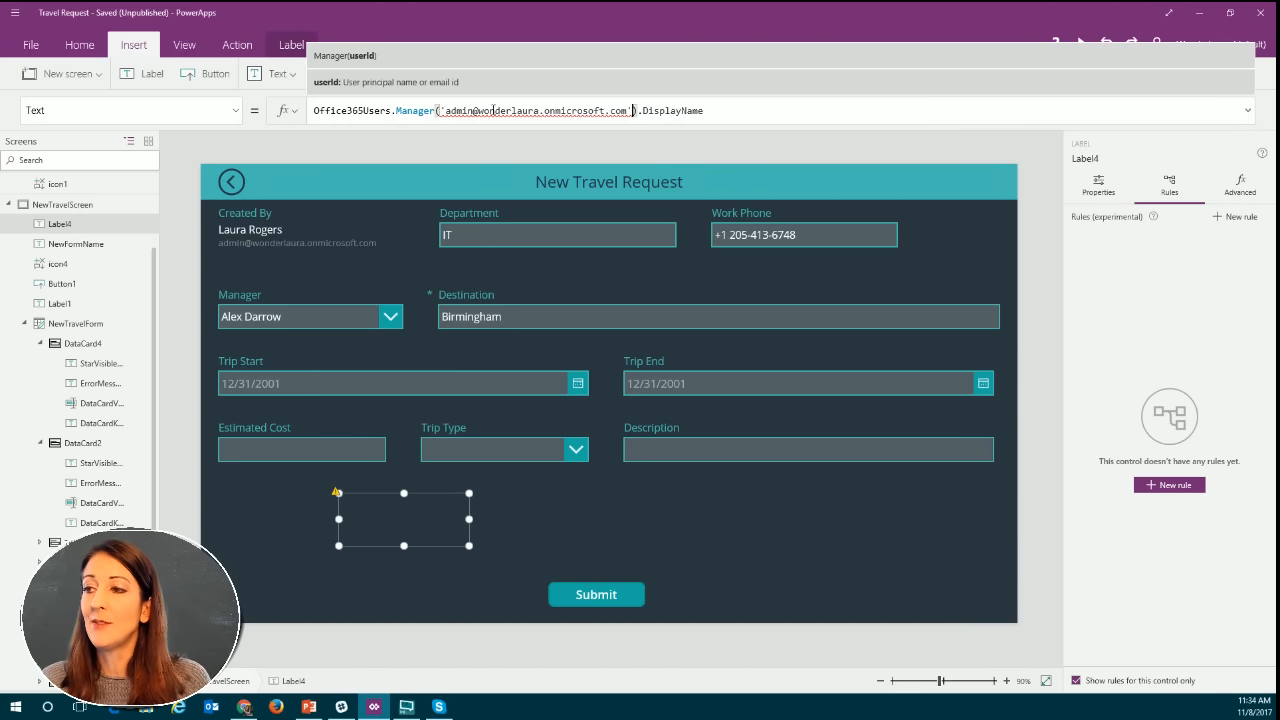
click(389, 110)
click(477, 111)
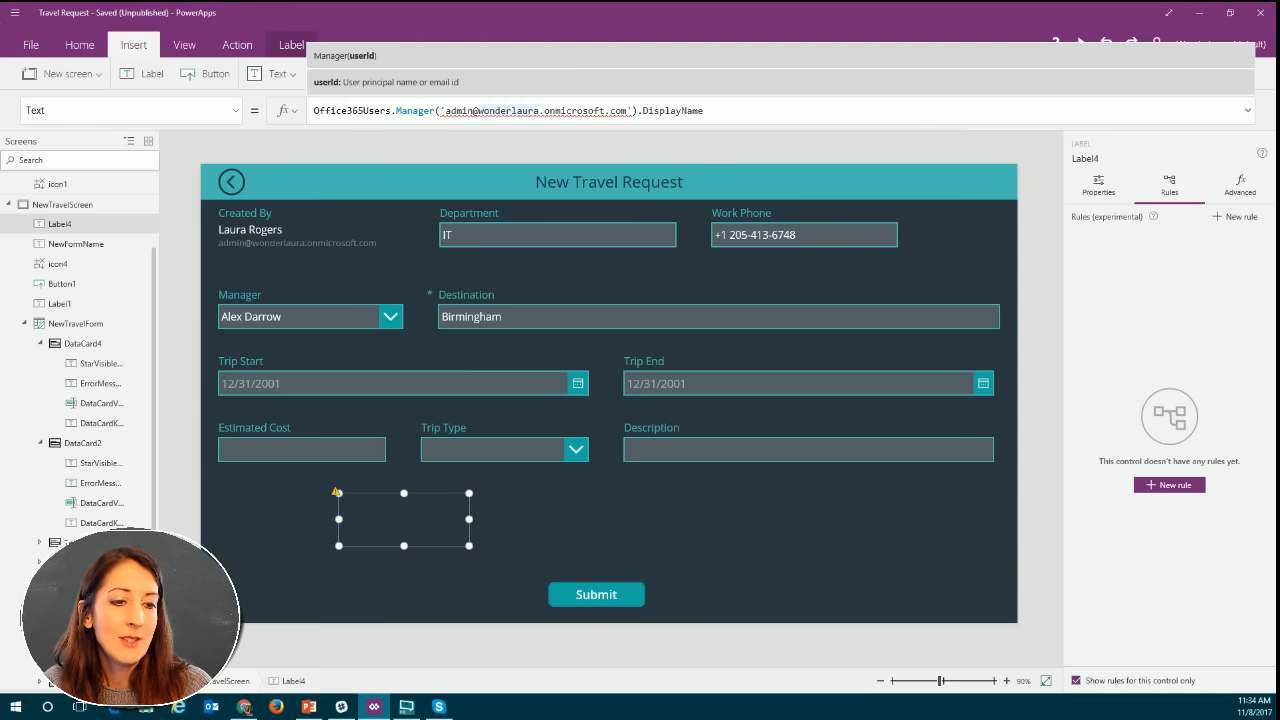
Clear the quoted email argument from the Manager function, leaving Office365Users.Manager().DisplayName.
key(alt+Tab)
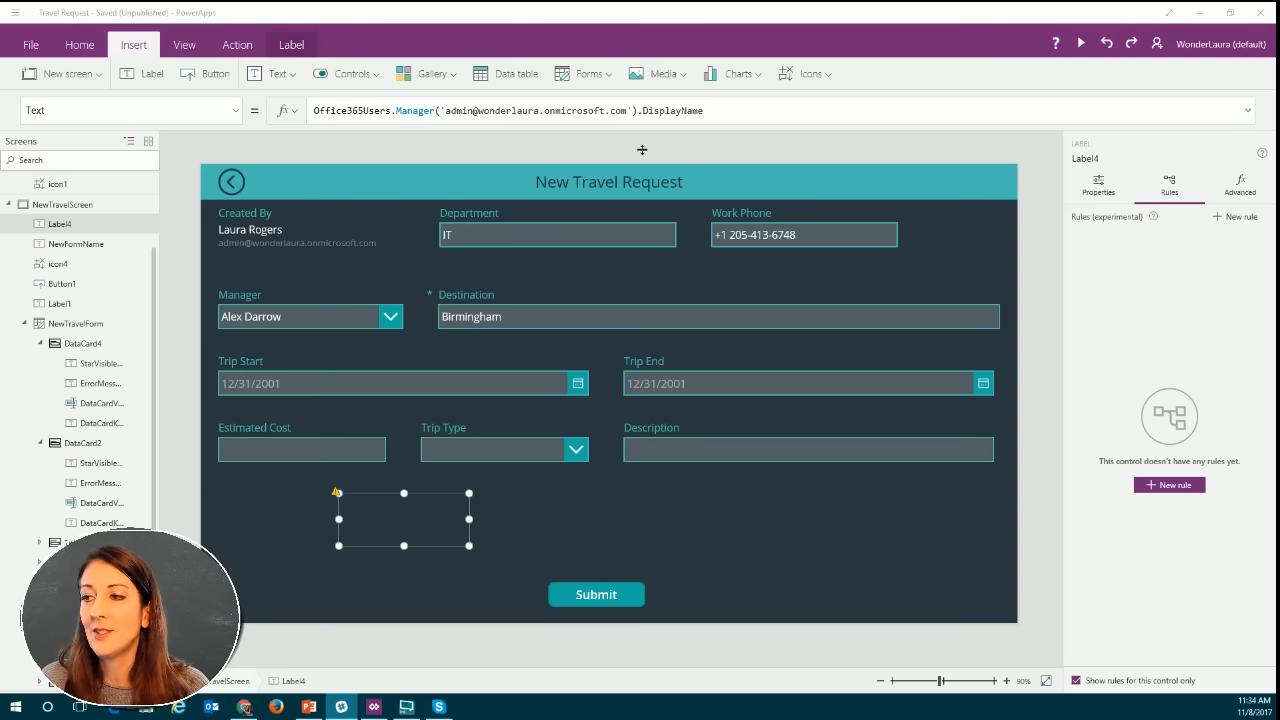
click(452, 111)
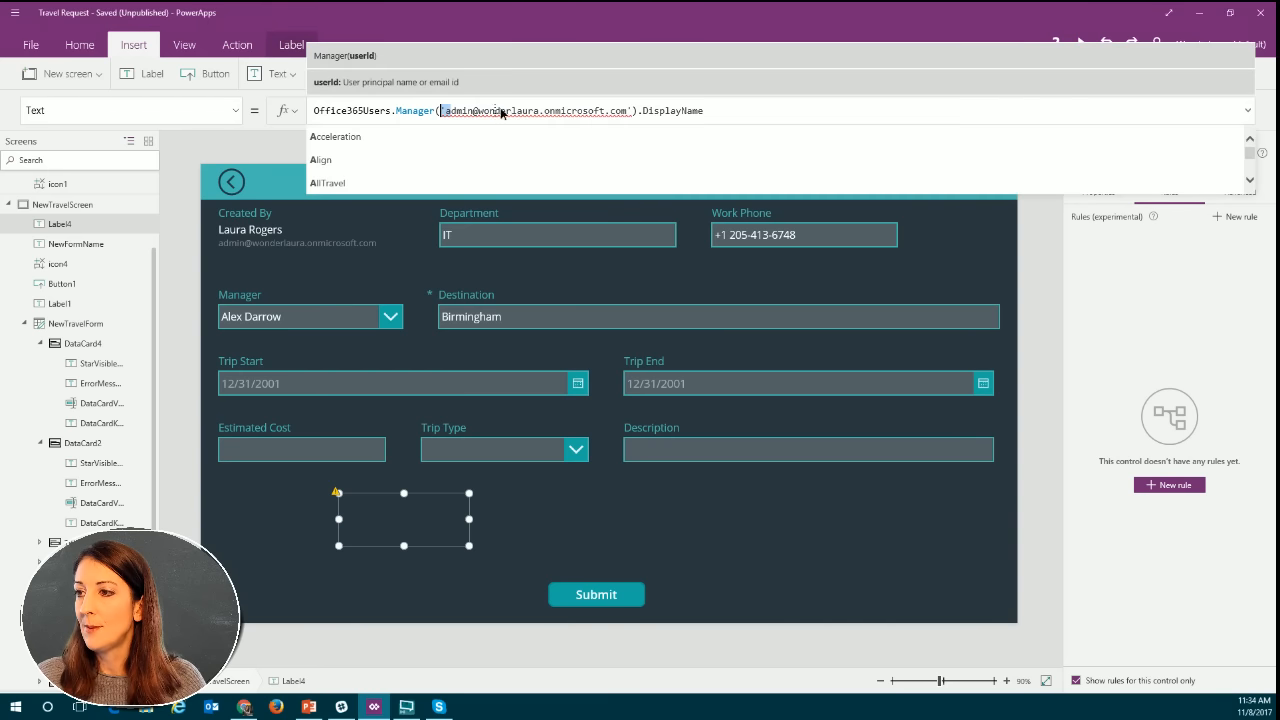
drag(502, 112, 544, 112)
click(578, 111)
click(635, 111)
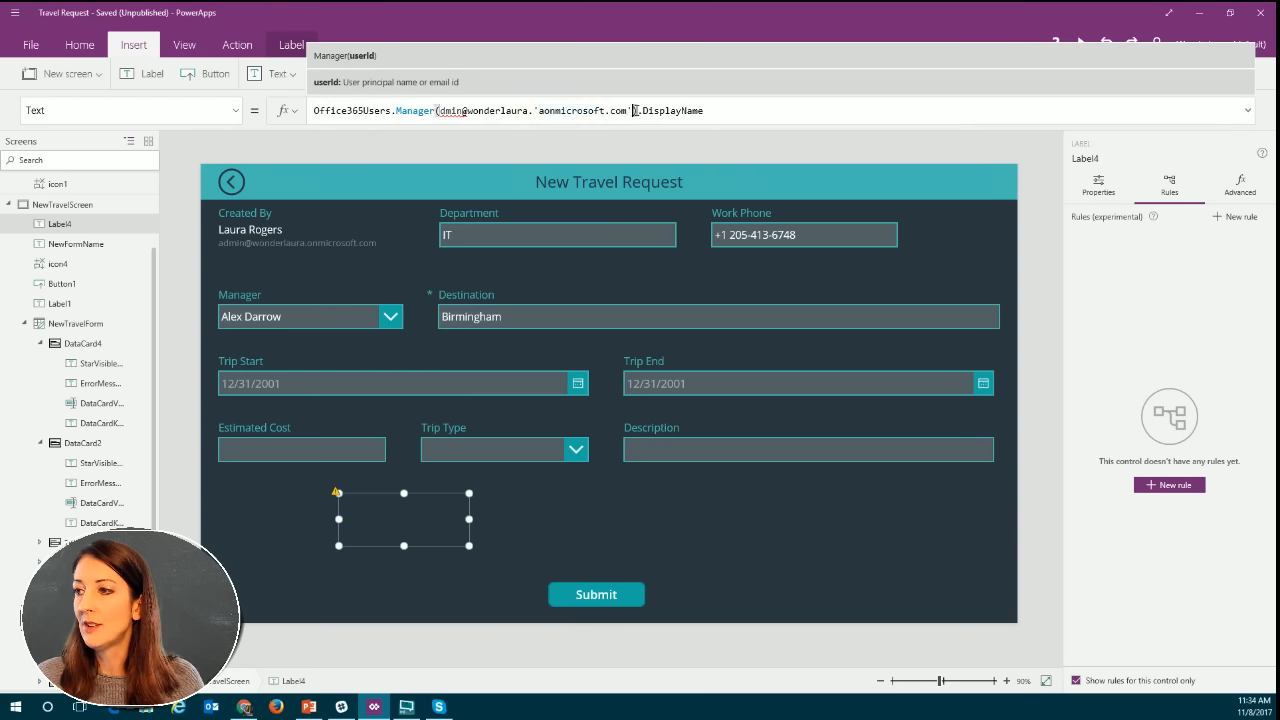
key(BackSpace)
key(BackSpace)
key(BackSpace)
key(BackSpace)
key(BackSpace)
key(BackSpace)
key(BackSpace)
key(BackSpace)
key(BackSpace)
key(BackSpace)
key(BackSpace)
key(BackSpace)
key(BackSpace)
key(BackSpace)
key(BackSpace)
key(BackSpace)
key(BackSpace)
key(BackSpace)
key(BackSpace)
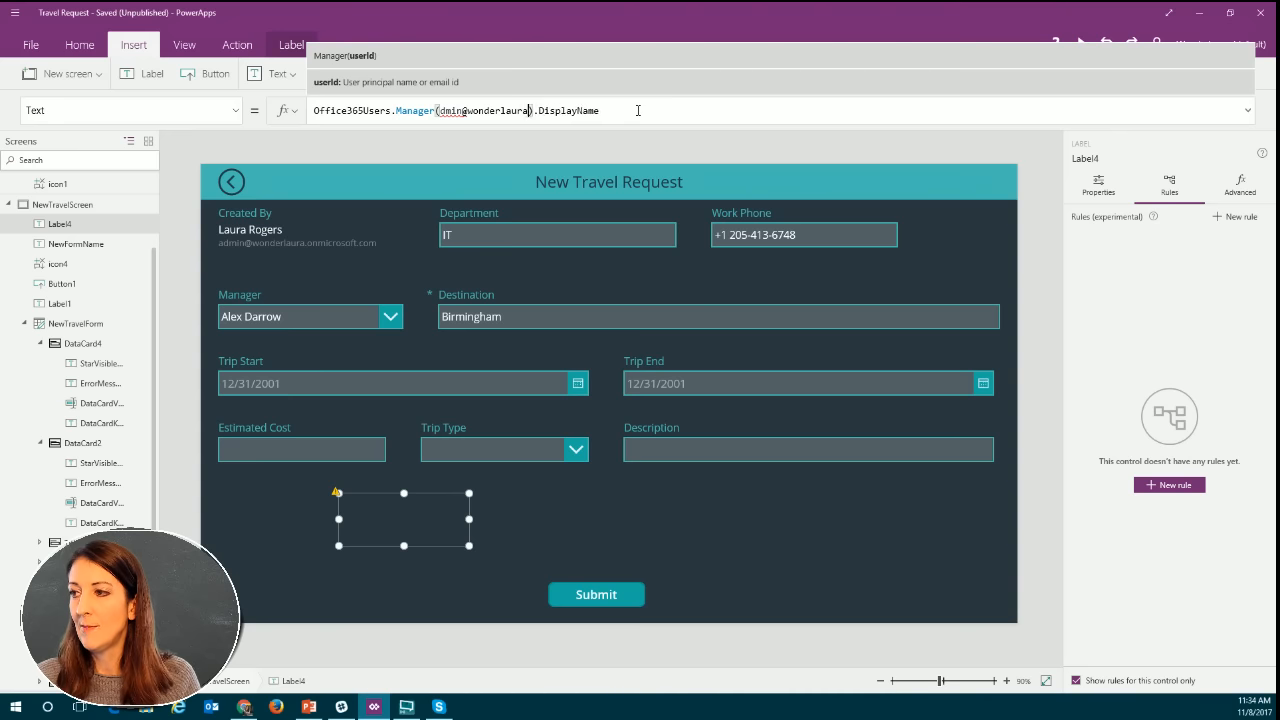
key(BackSpace)
key(BackSpace)
key(BackSpace)
key(BackSpace)
key(BackSpace)
key(BackSpace)
key(BackSpace)
key(BackSpace)
key(BackSpace)
key(BackSpace)
key(BackSpace)
key(BackSpace)
key(BackSpace)
key(BackSpace)
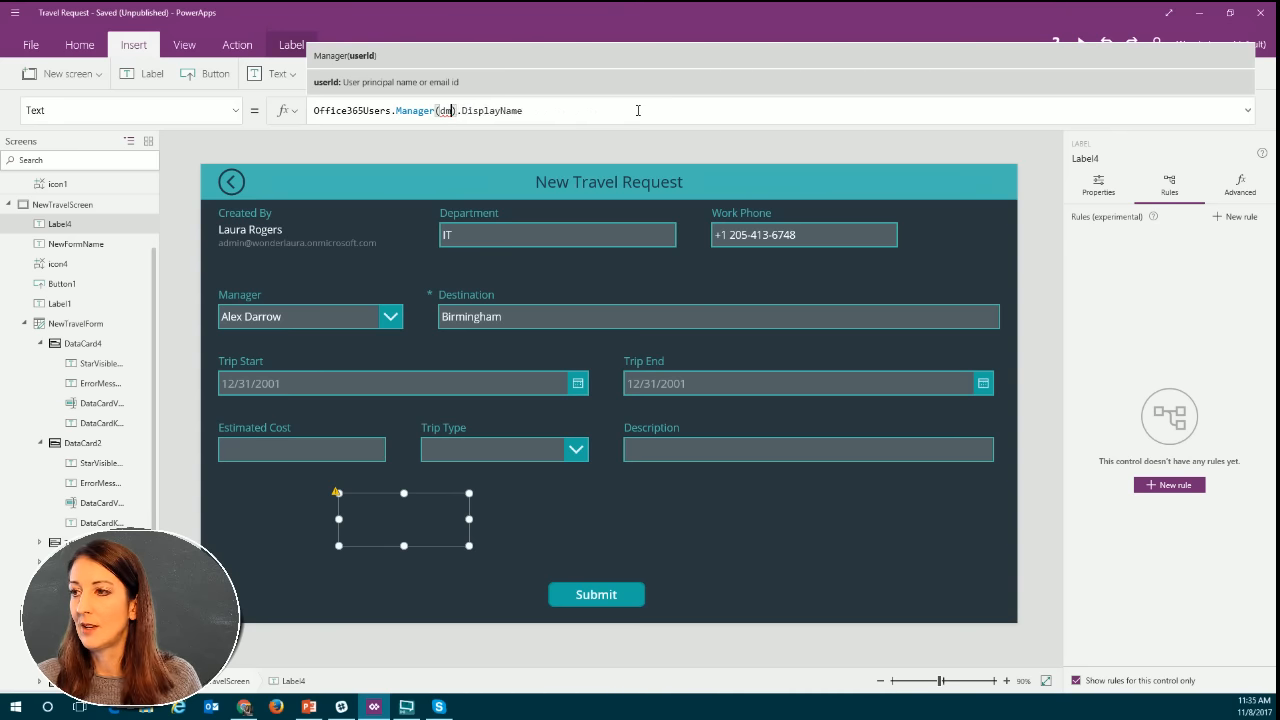
key(BackSpace)
key(BackSpace)
Replace the label's entire Text formula with User().Email.
drag(525, 111, 293, 115)
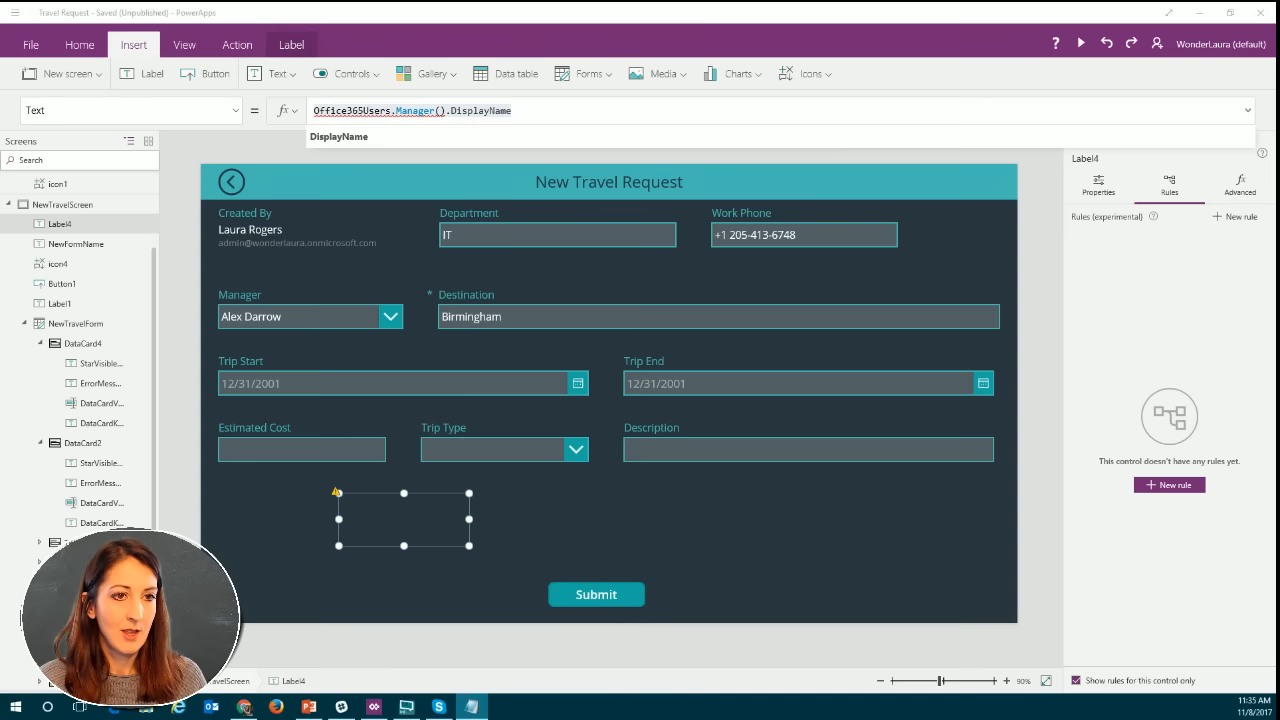
click(533, 113)
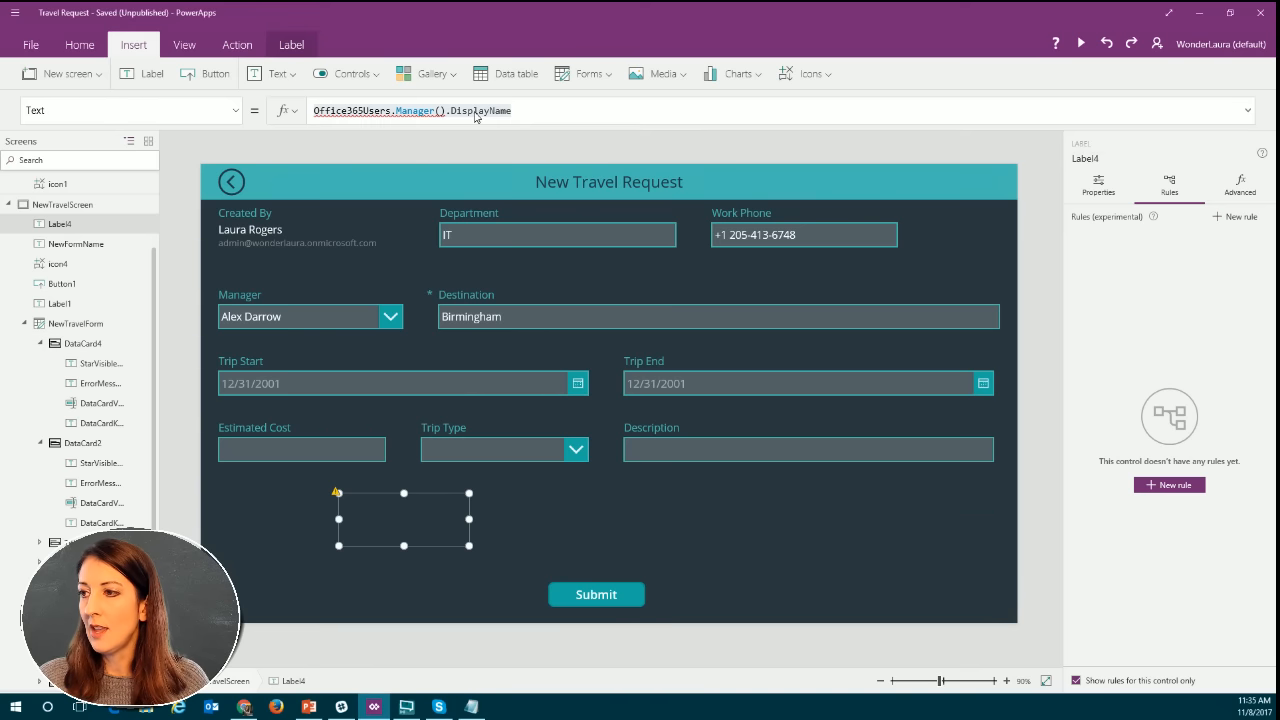
click(520, 113)
drag(520, 113, 300, 116)
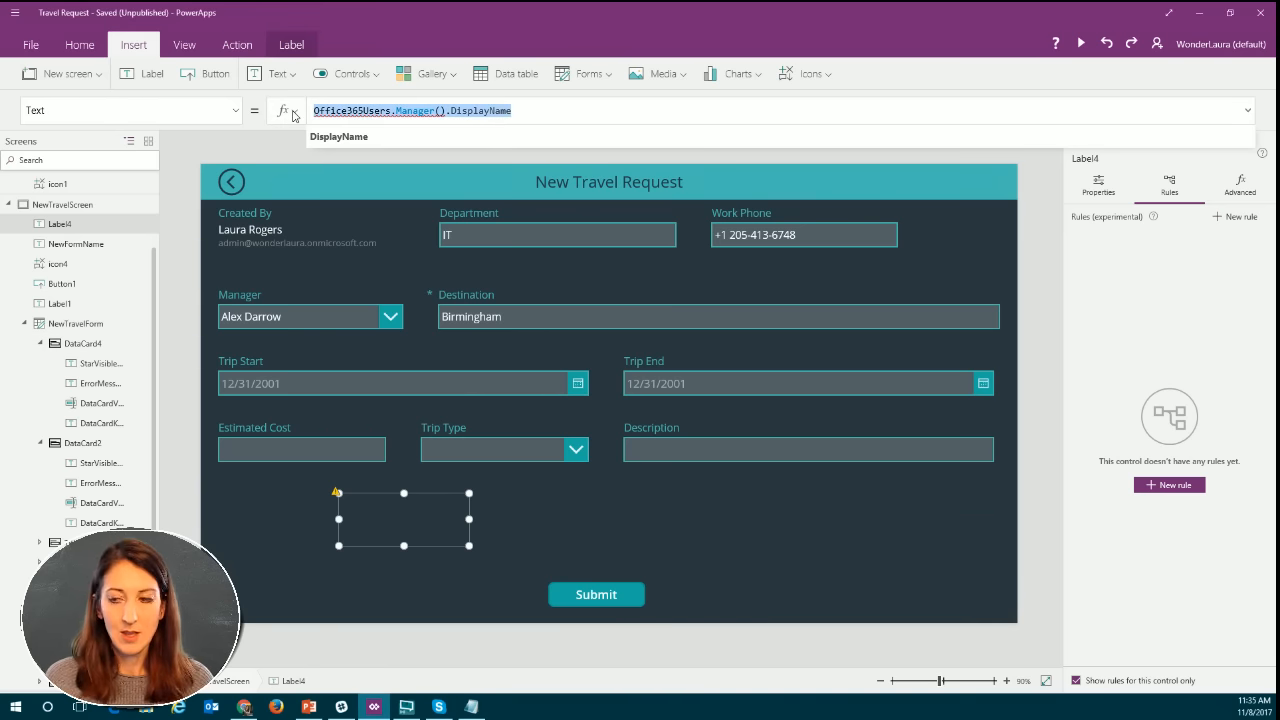
key(BackSpace)
text(use)
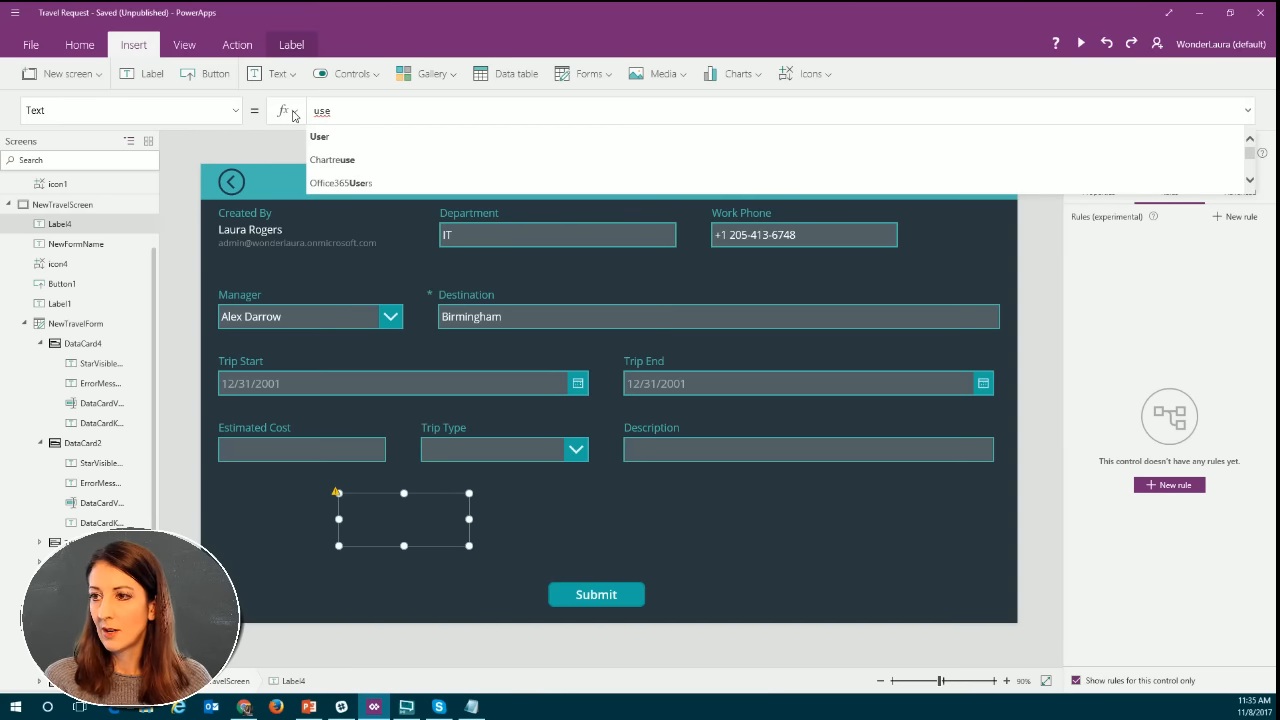
key(Tab)
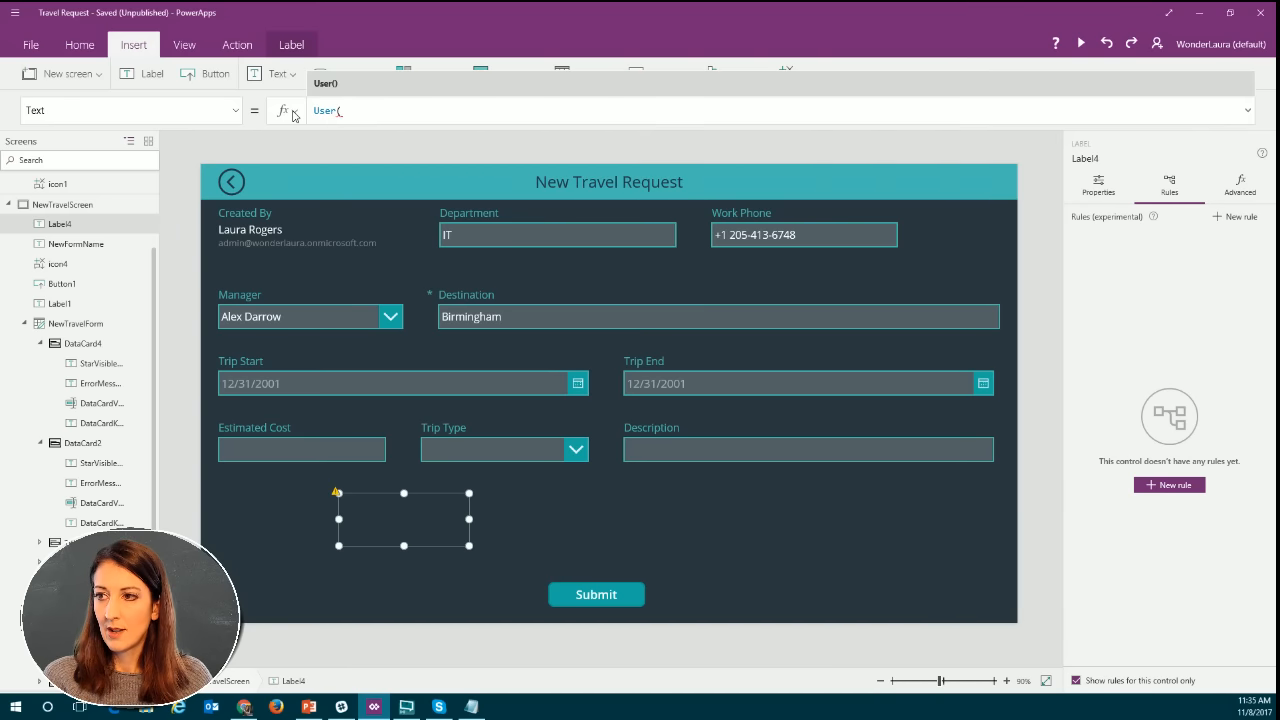
text(.)
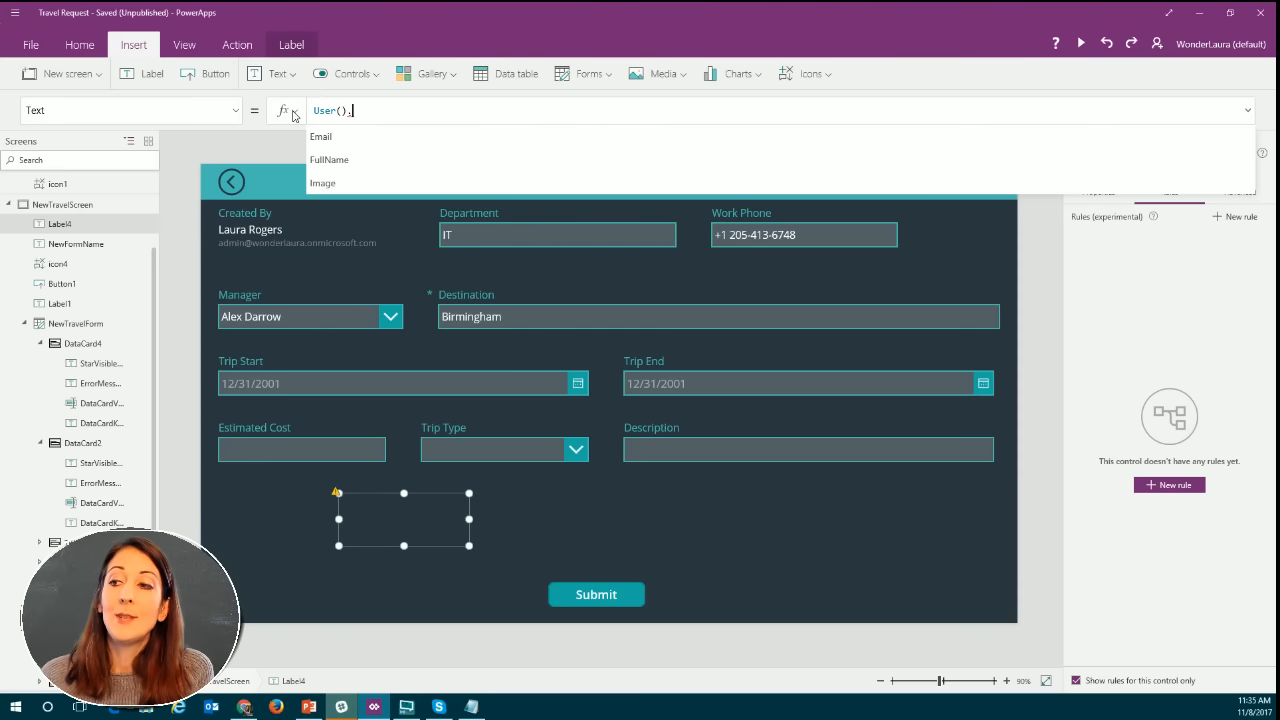
click(390, 136)
Replace the label's User().Email formula with Office365Users.MyProfile().
drag(382, 111, 310, 112)
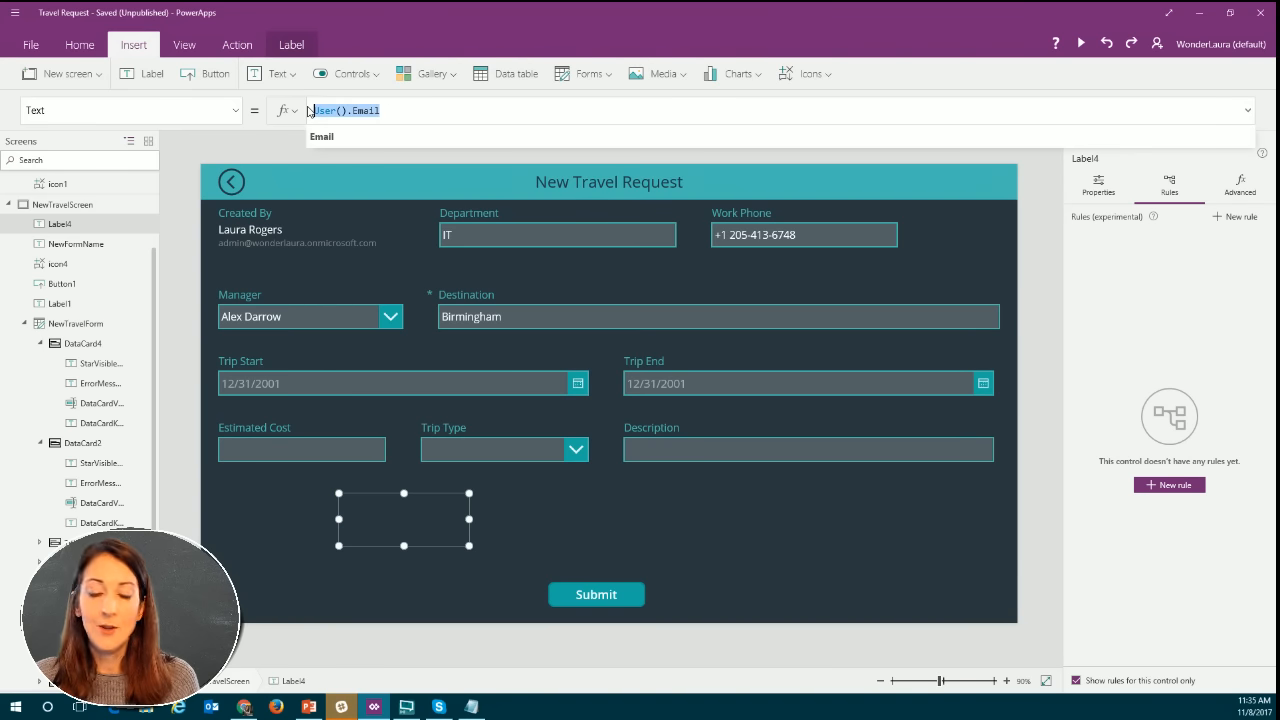
key(alt+Tab)
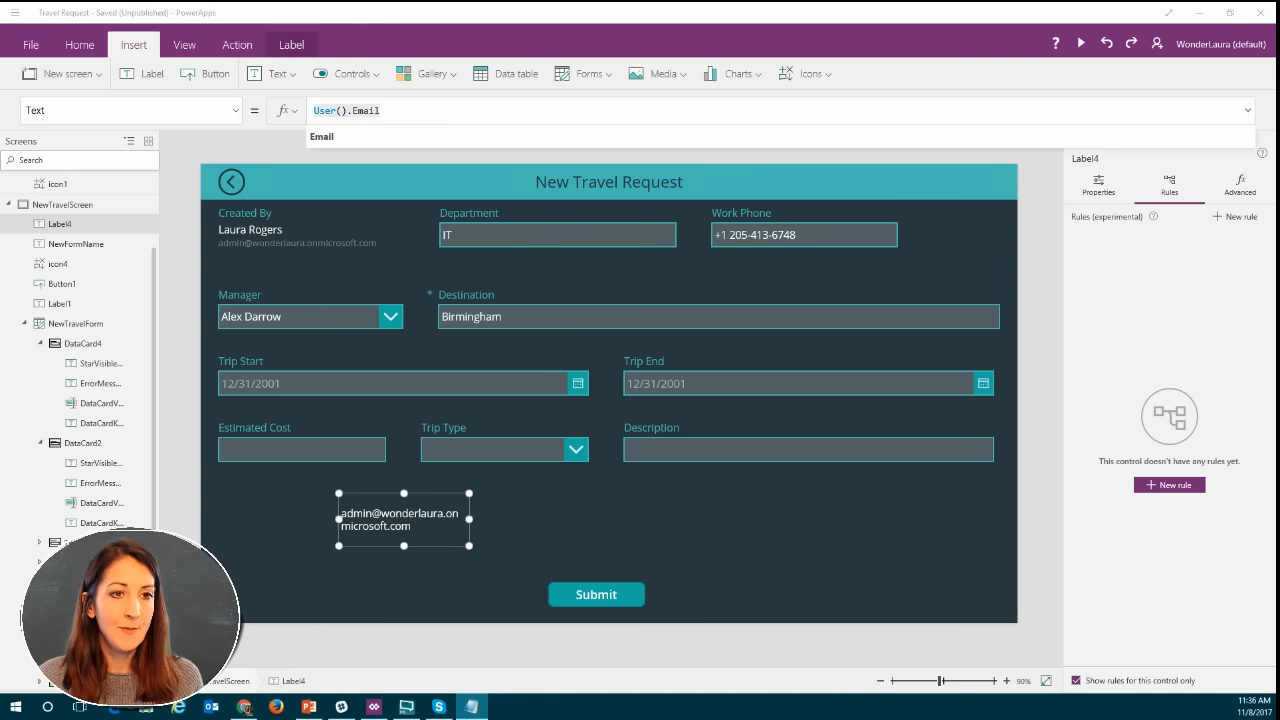
click(406, 114)
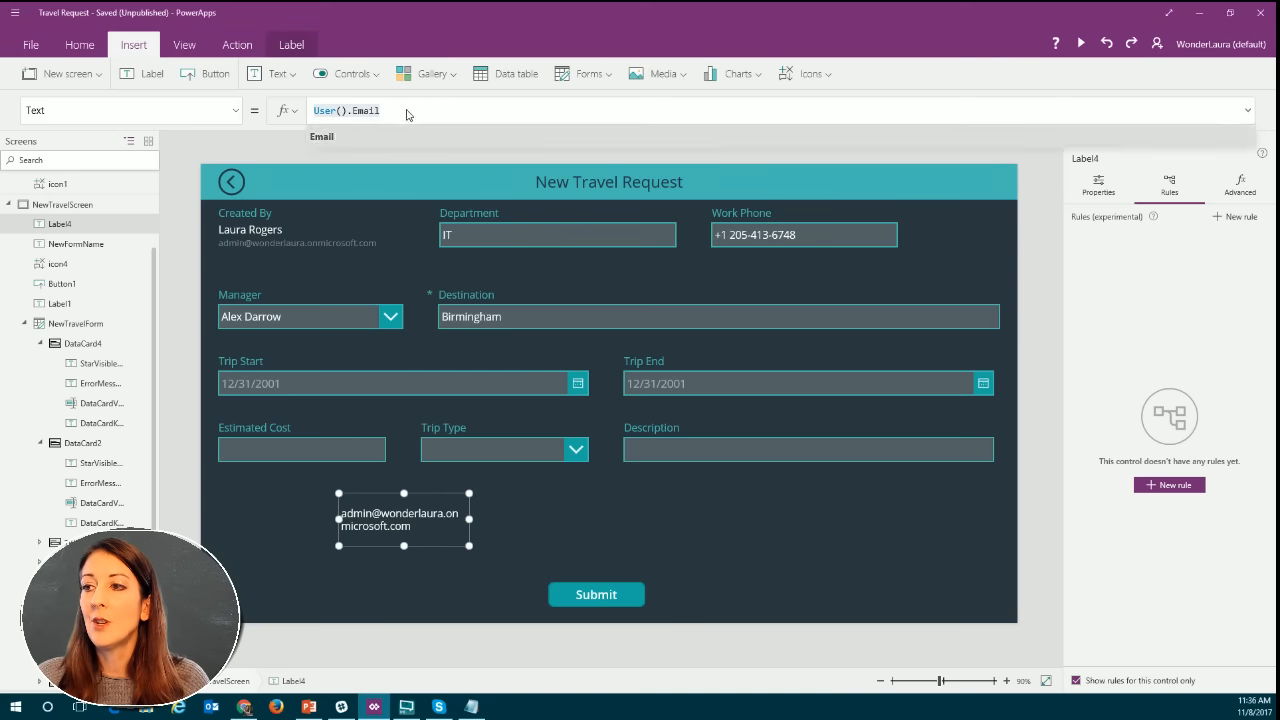
drag(404, 112, 300, 114)
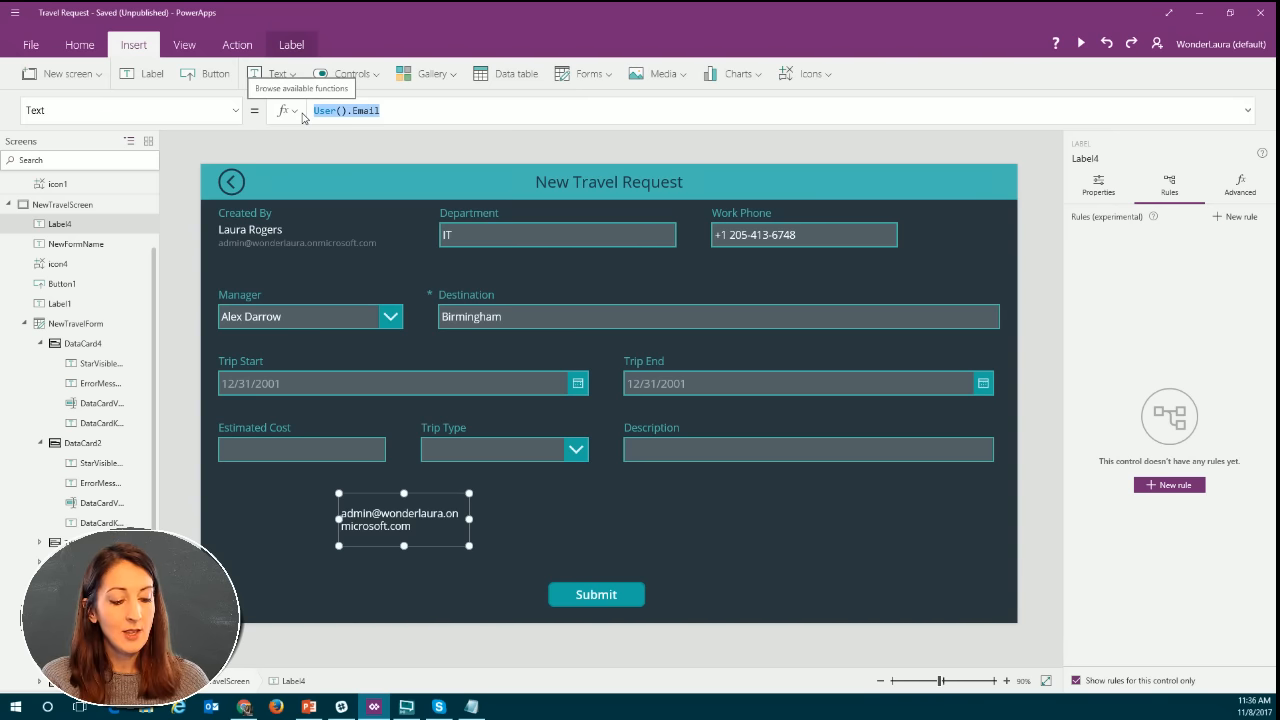
text(of)
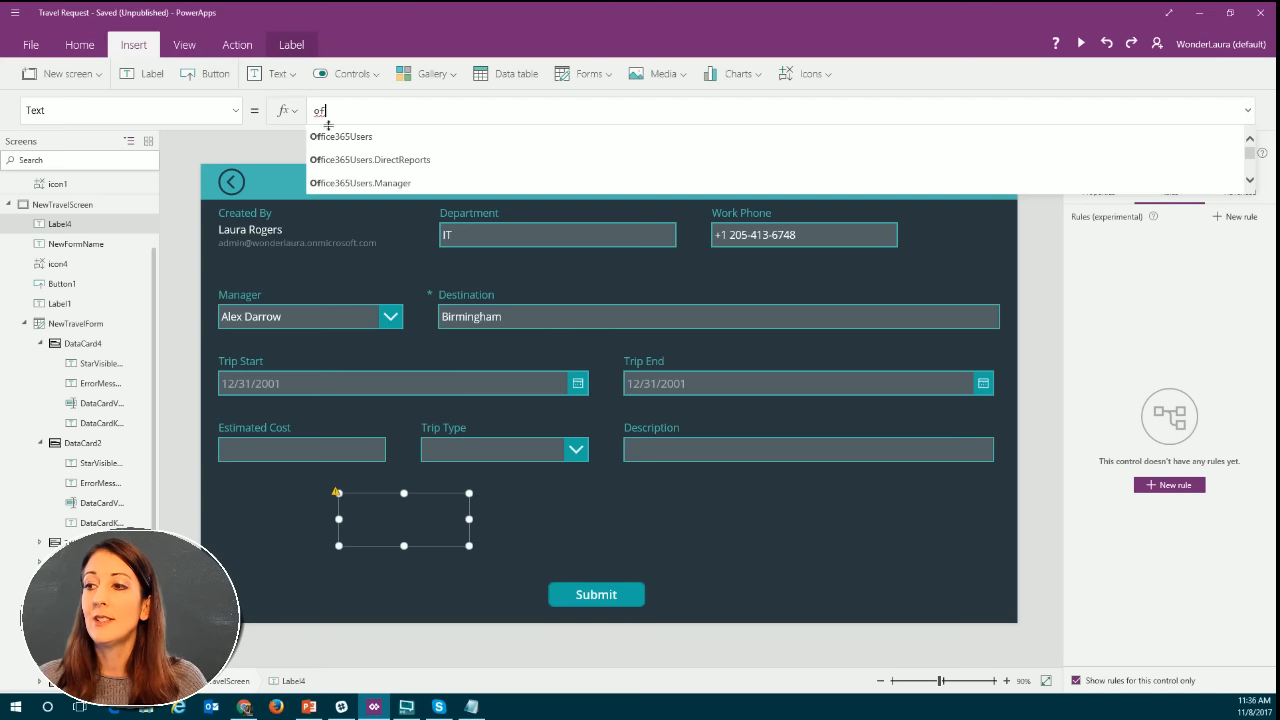
scroll(397, 175, down, 1)
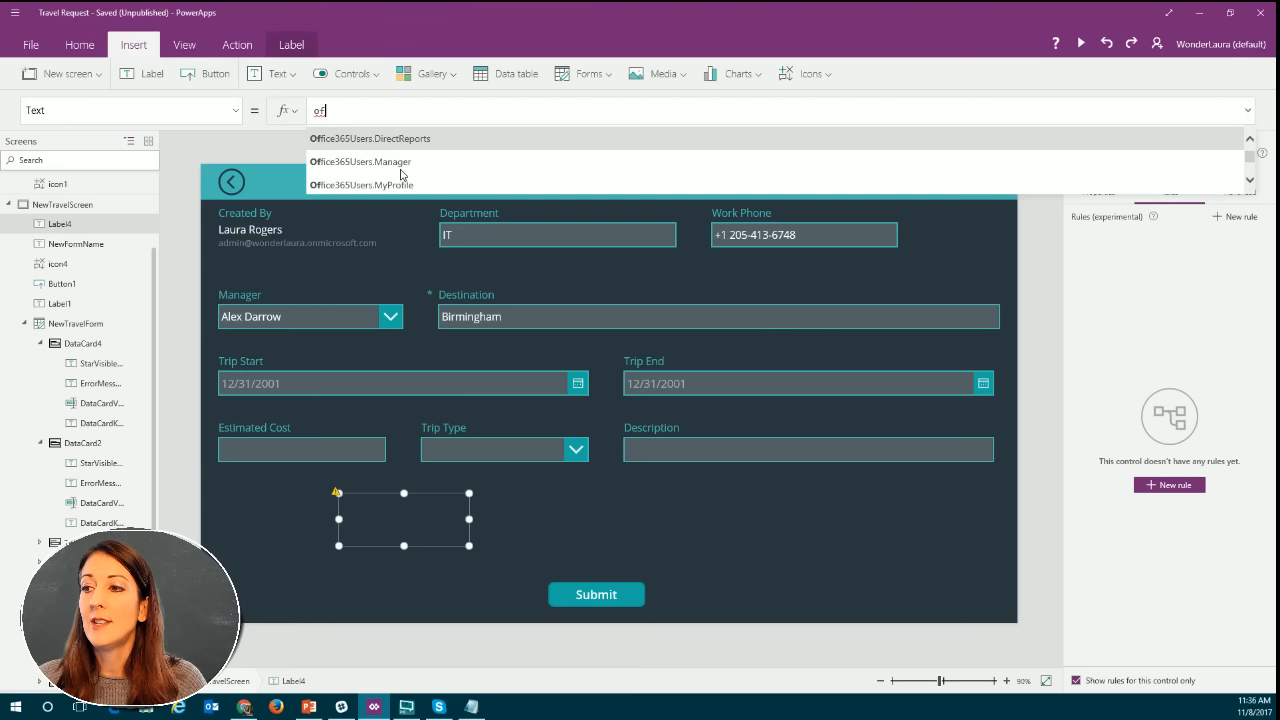
click(389, 176)
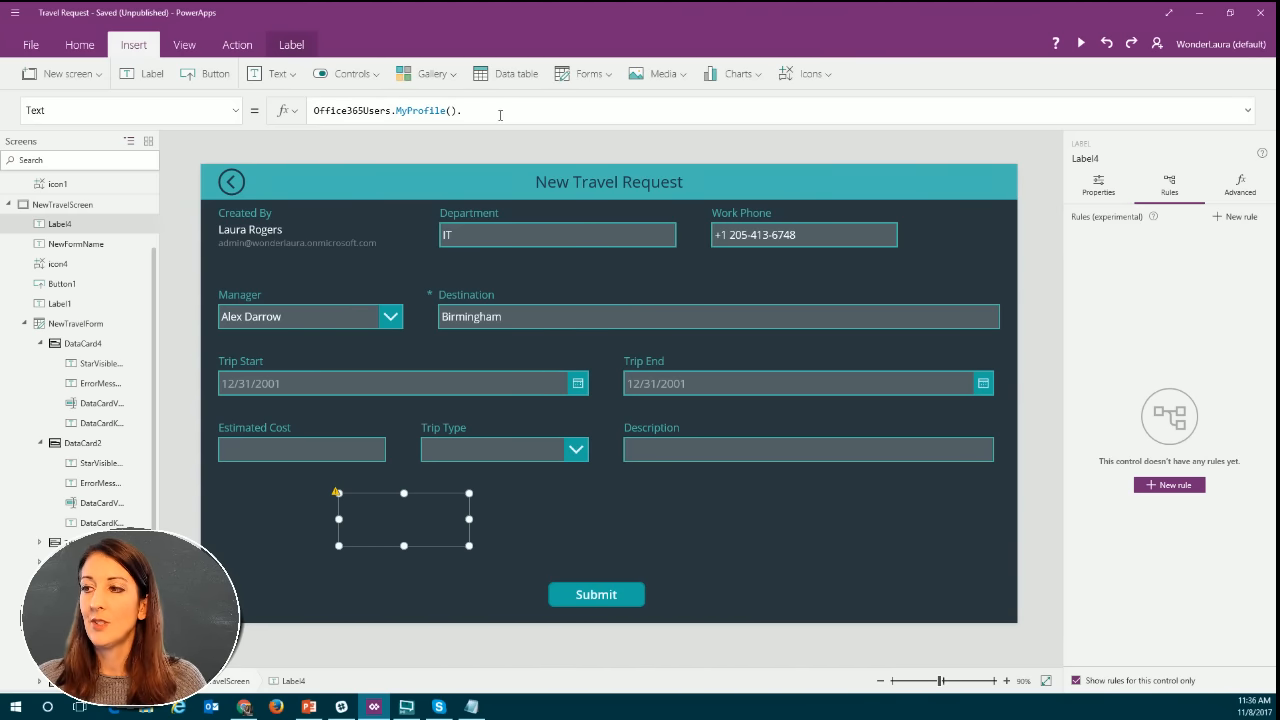
Examine the profile properties offered for Office365Users.MyProfile() in the label's formula.
click(504, 110)
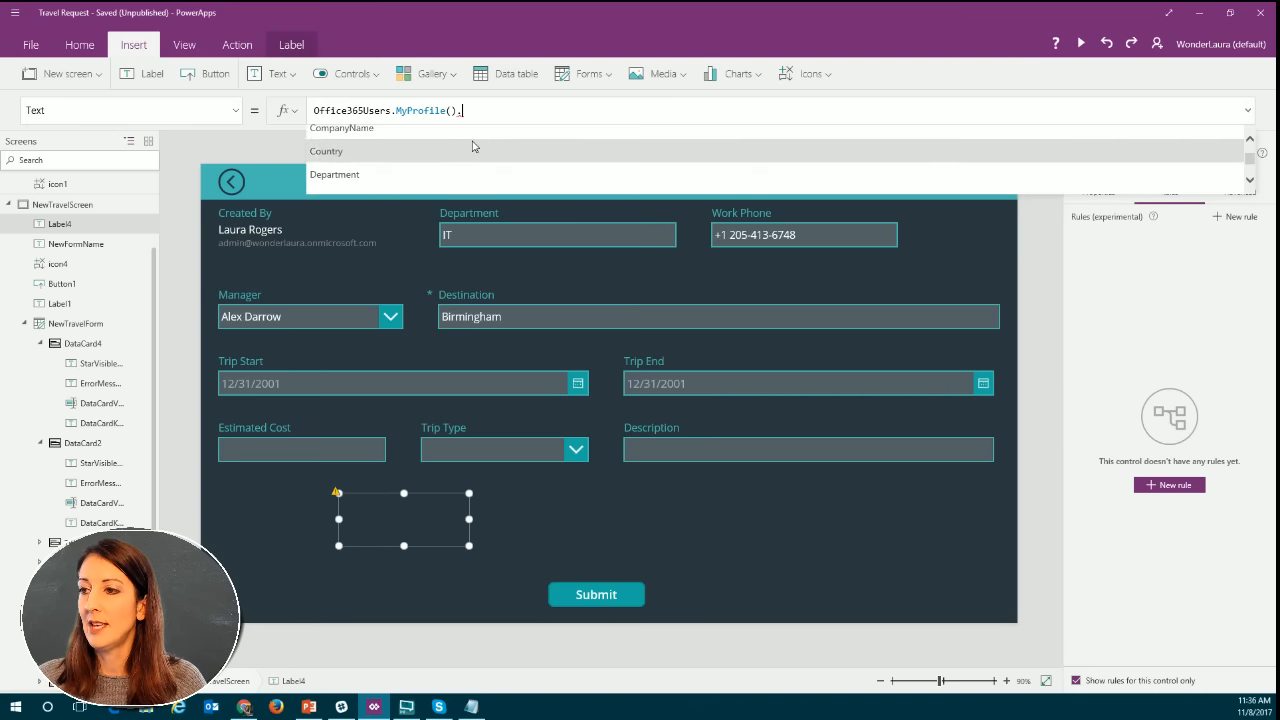
scroll(473, 146, down, 1)
scroll(470, 146, up, 2)
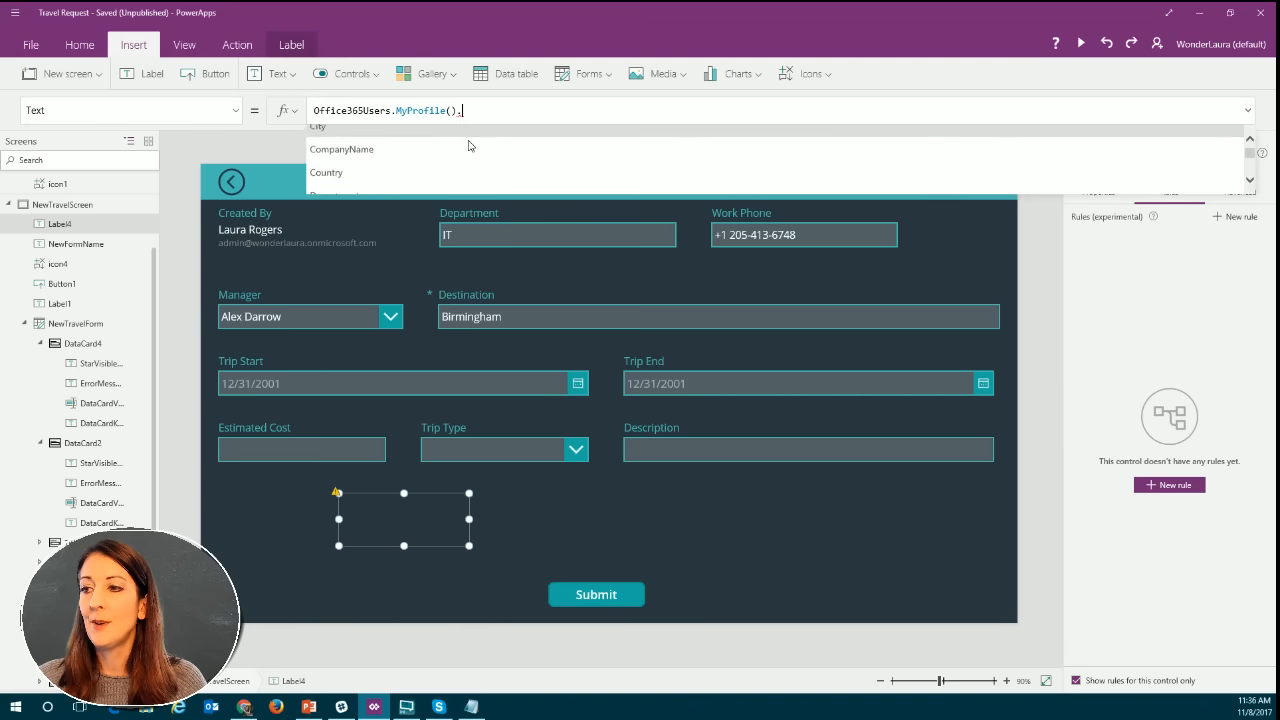
scroll(469, 146, down, 3)
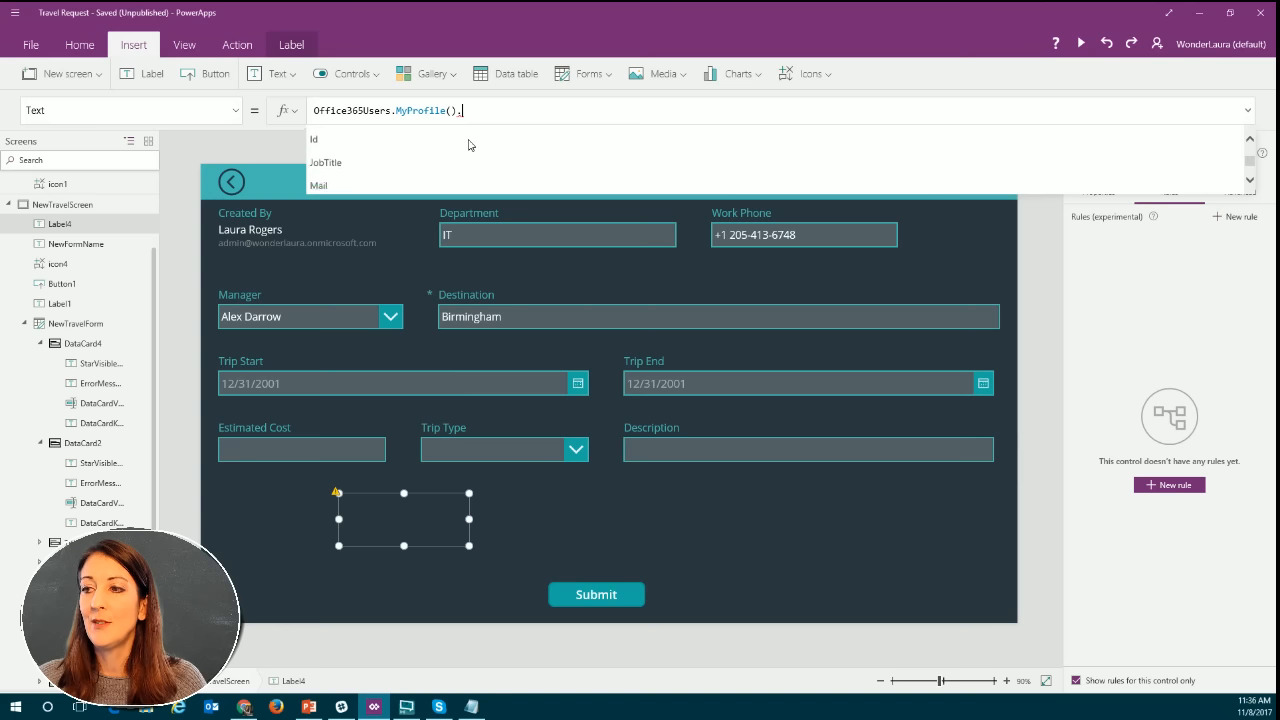
scroll(469, 145, down, 4)
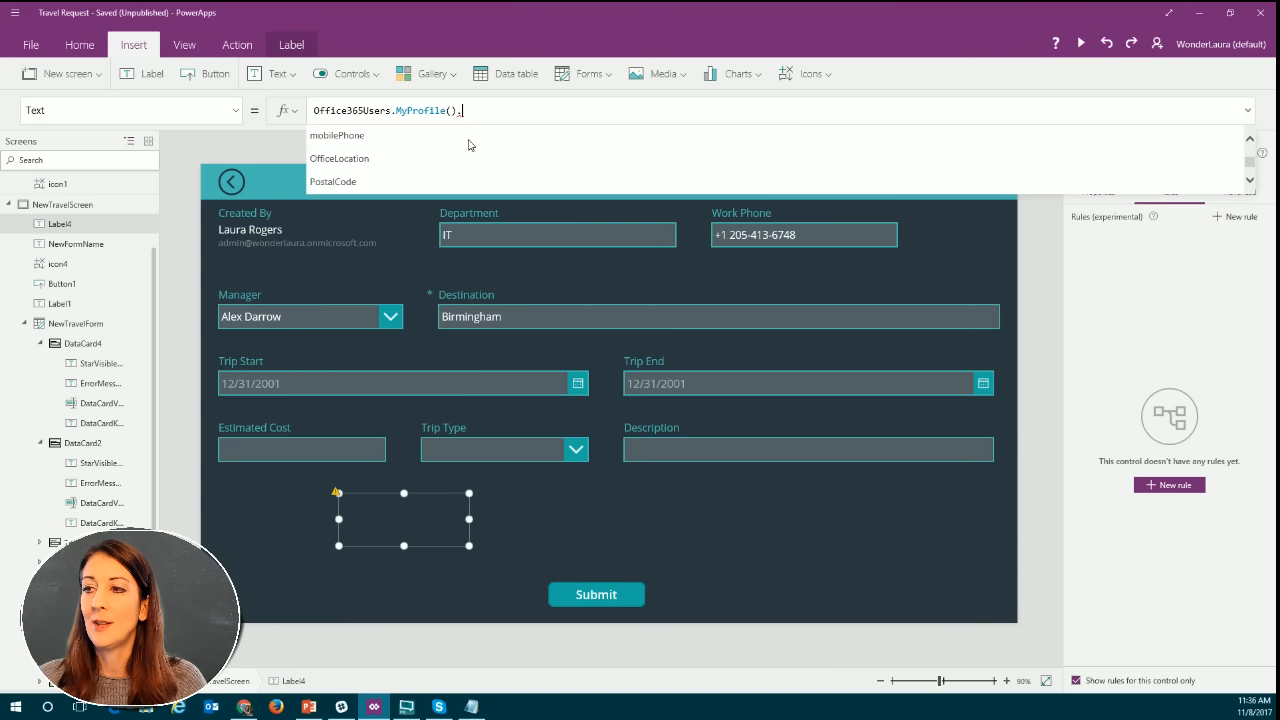
scroll(469, 146, down, 5)
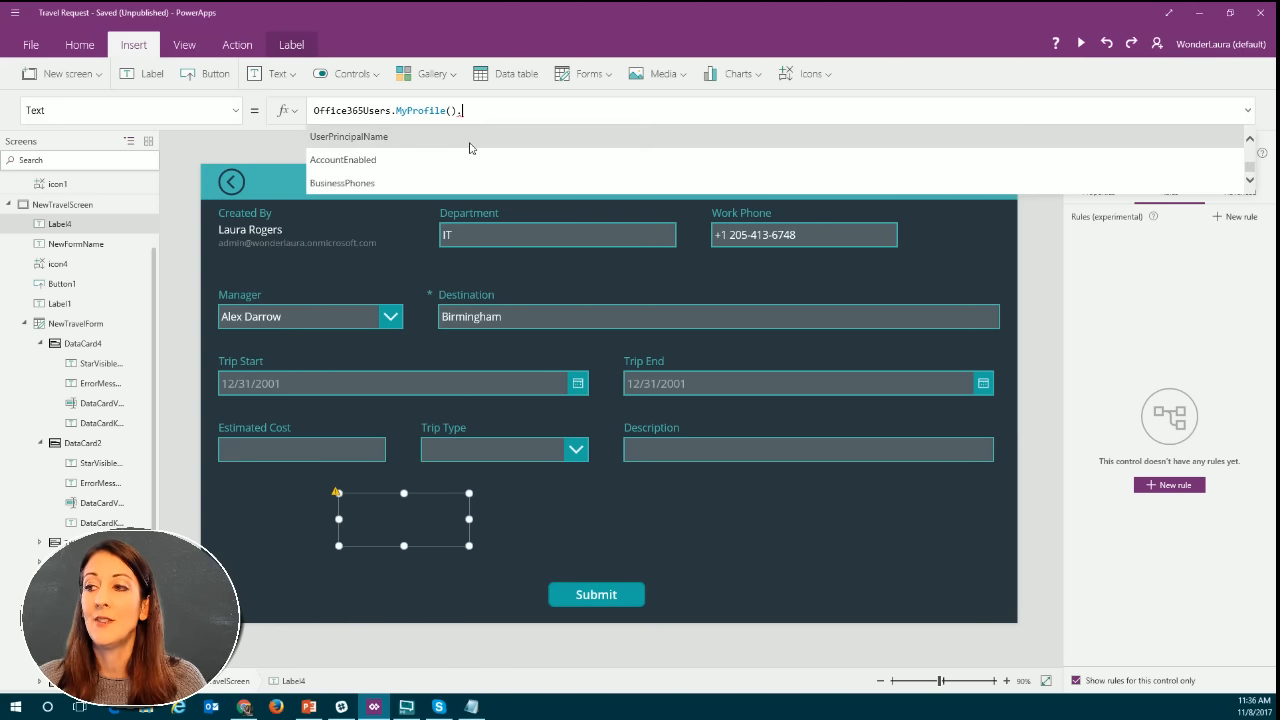
Replace the MyProfile() call in the label's Text formula with the Office365Users.DirectReports function.
click(391, 110)
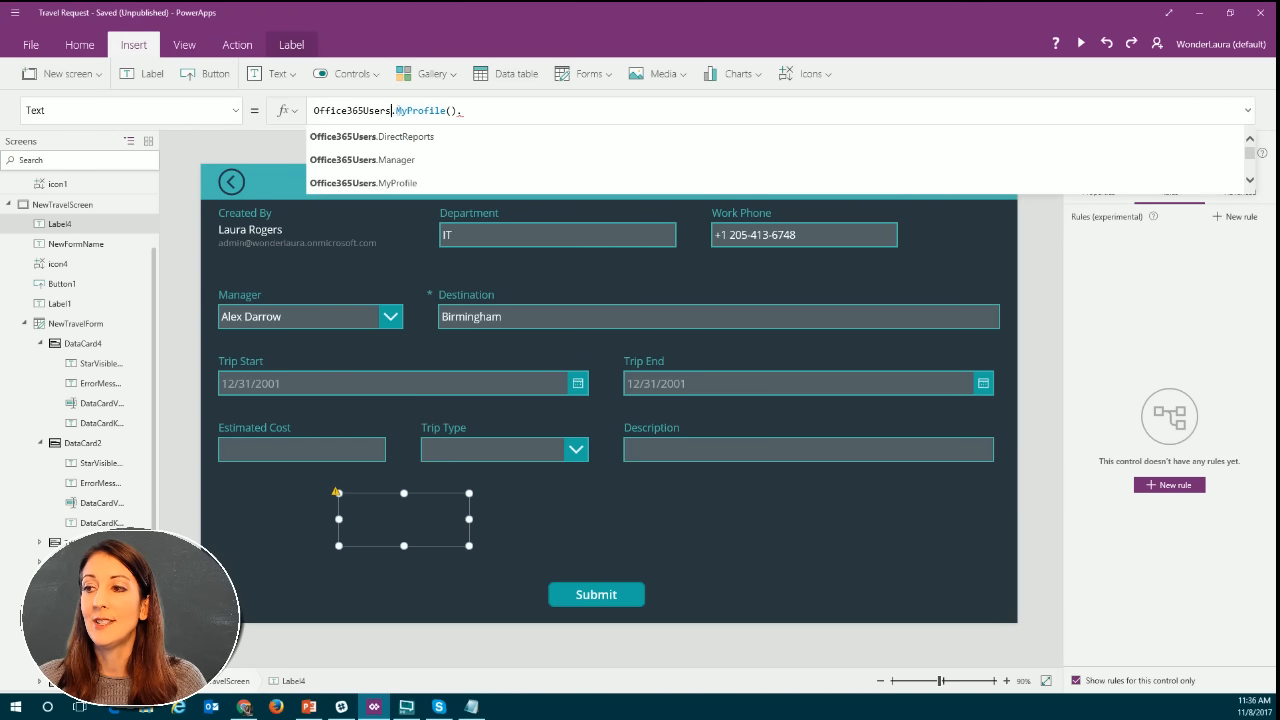
drag(391, 110, 513, 111)
text(.m)
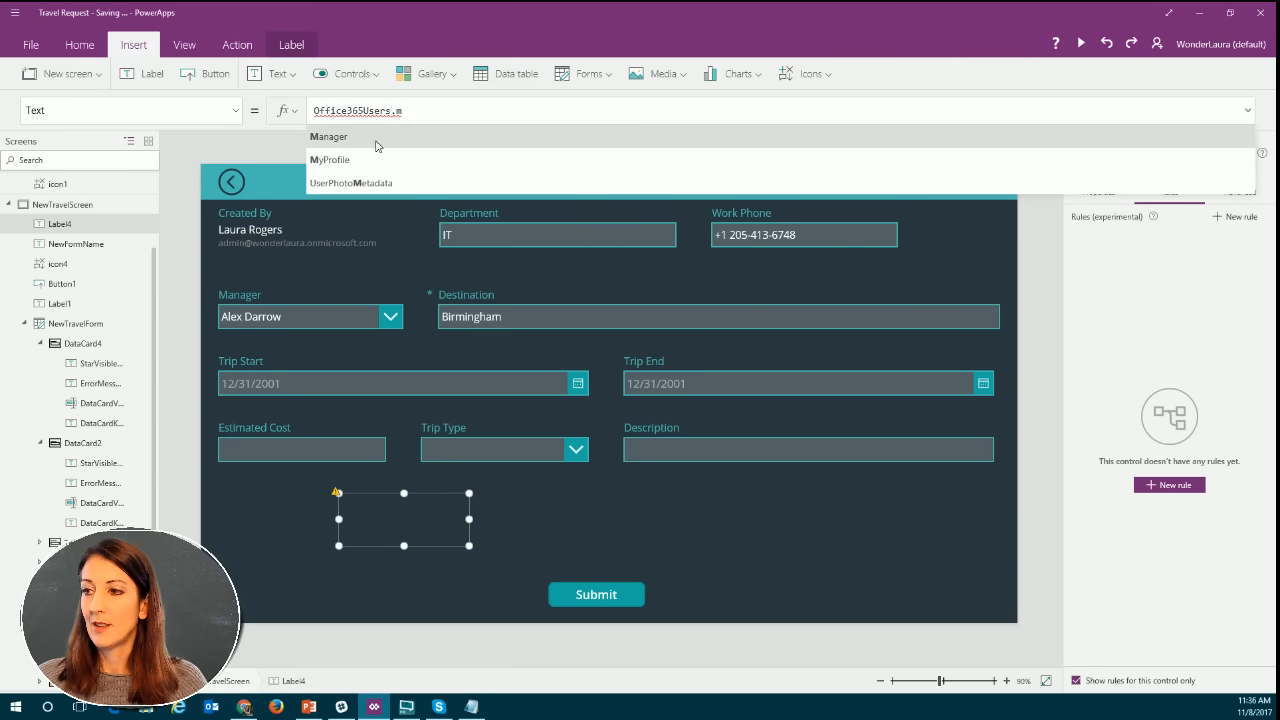
key(BackSpace)
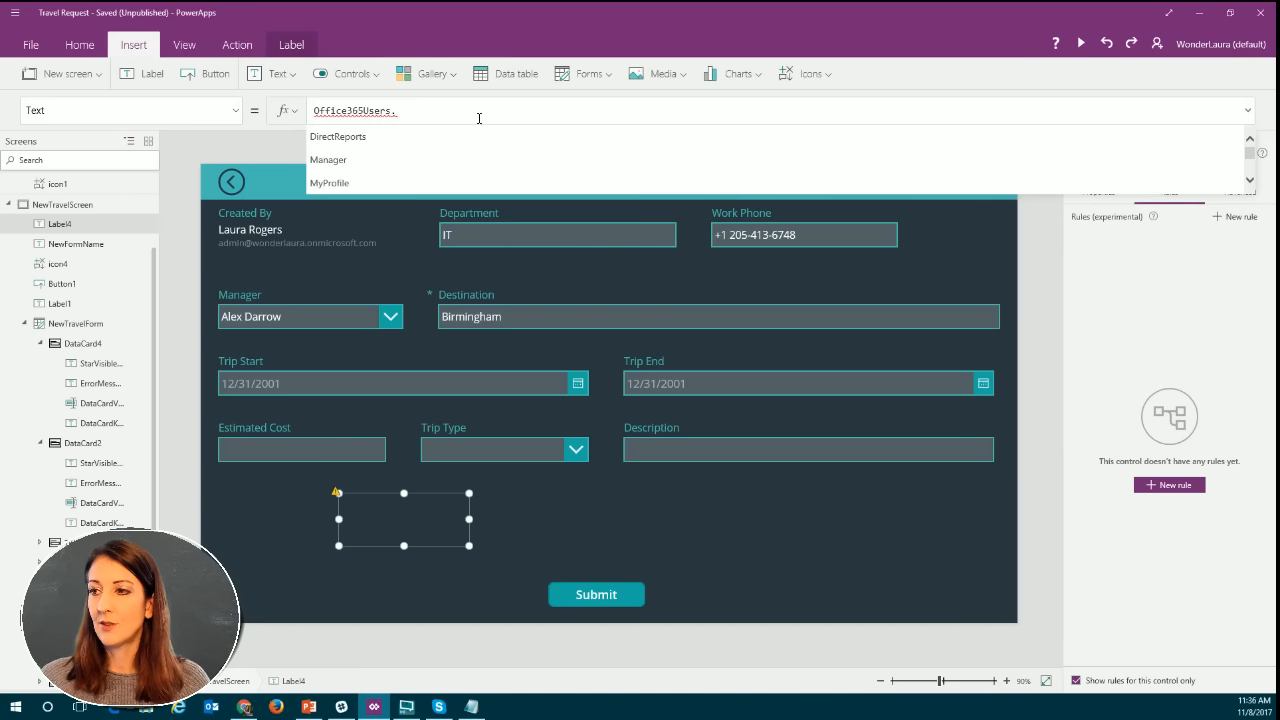
click(425, 143)
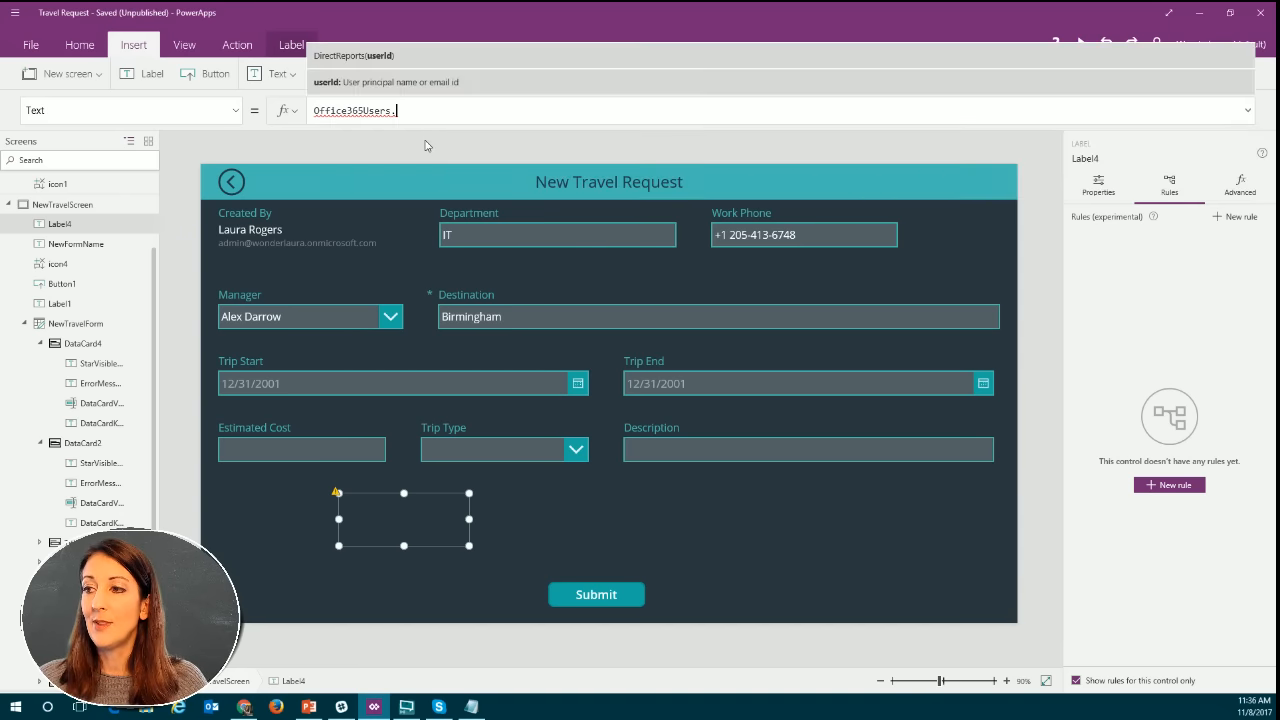
Complete the DirectReports call with User().Email as its user ID argument.
click(509, 111)
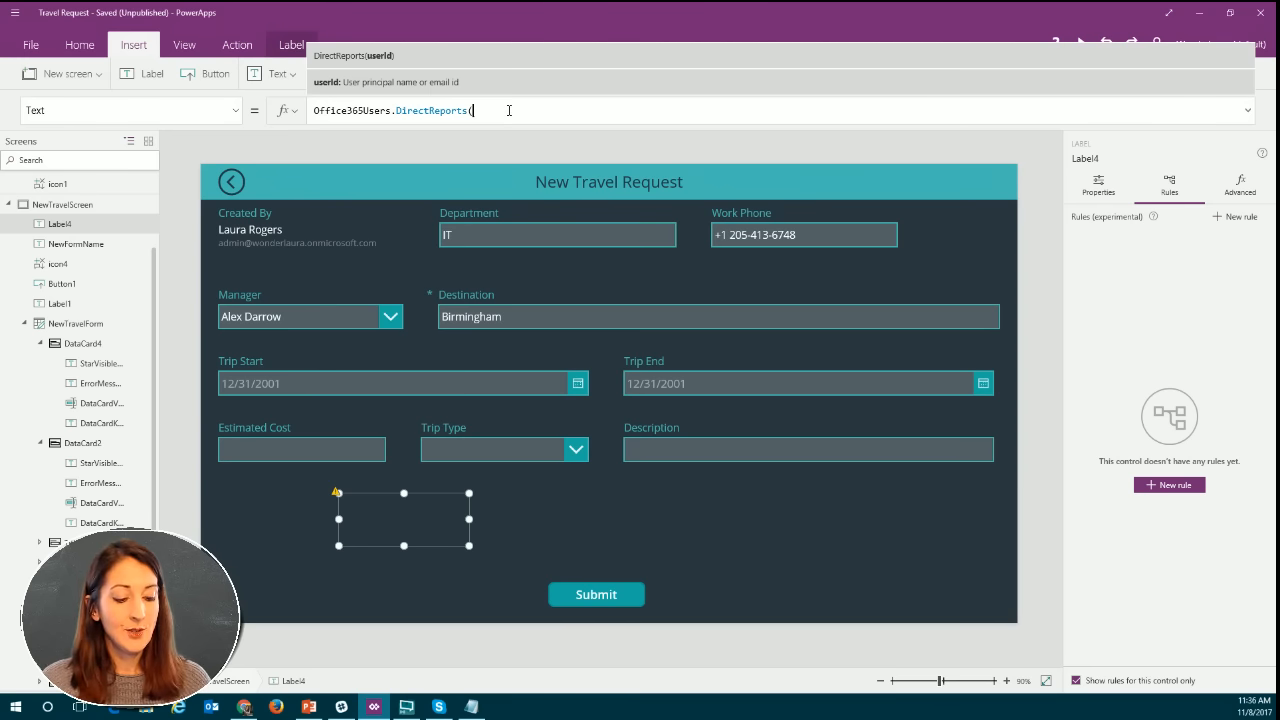
text(user)
key(Tab)
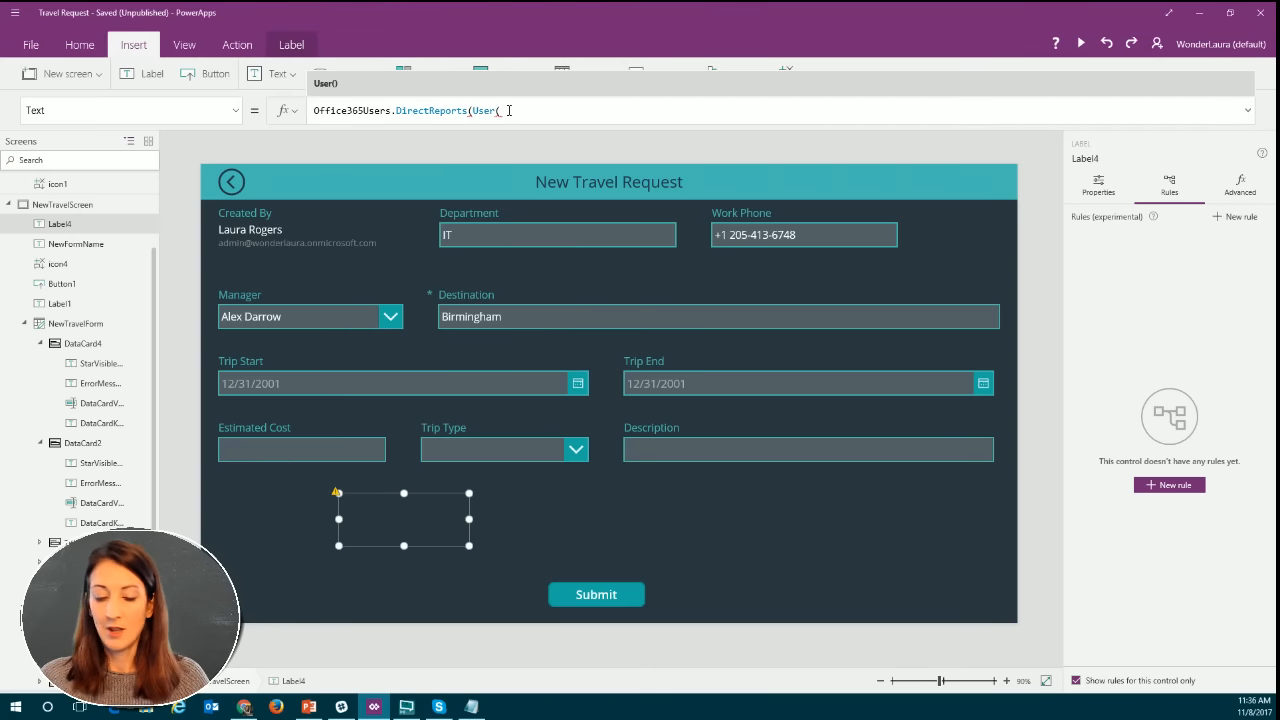
text().)
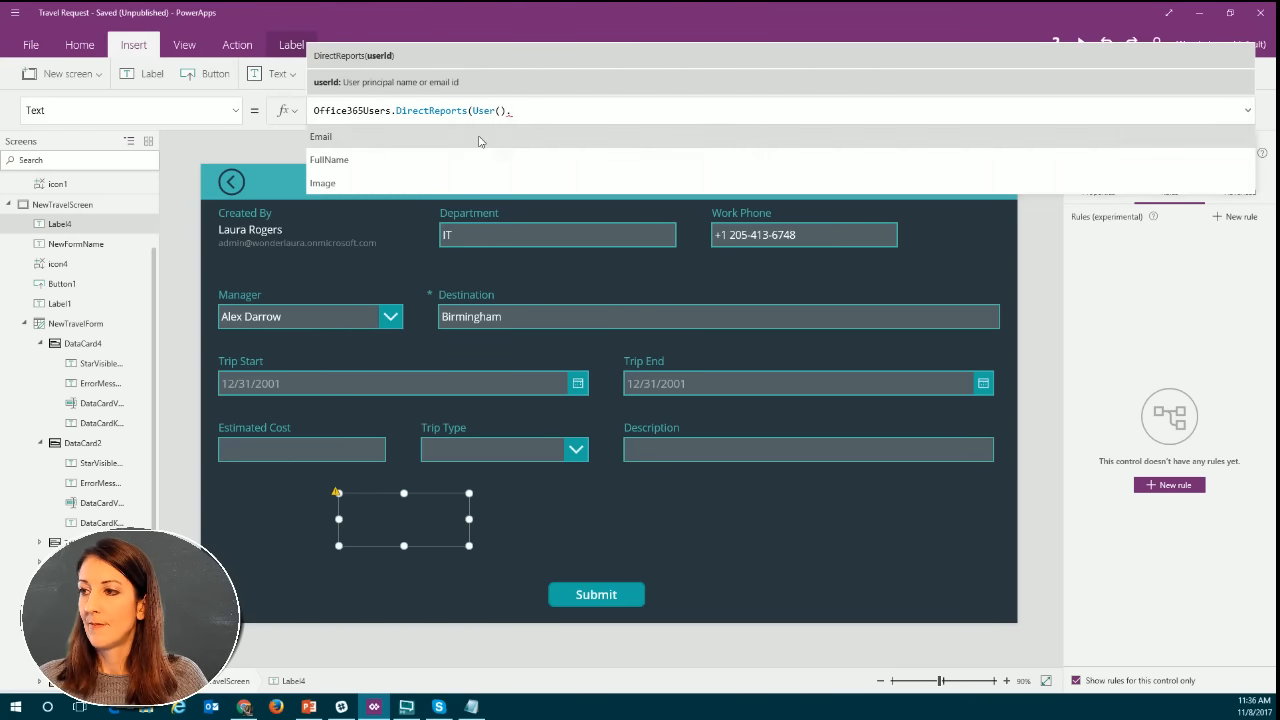
click(479, 141)
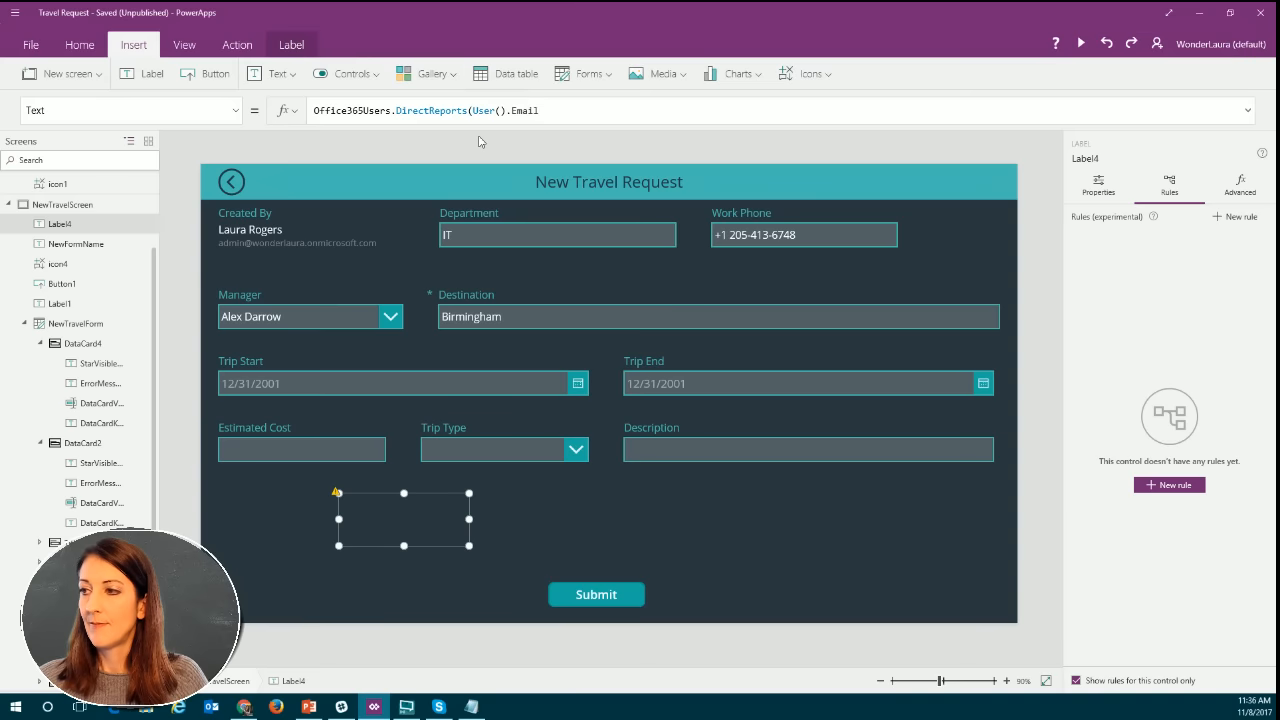
click(557, 109)
text())
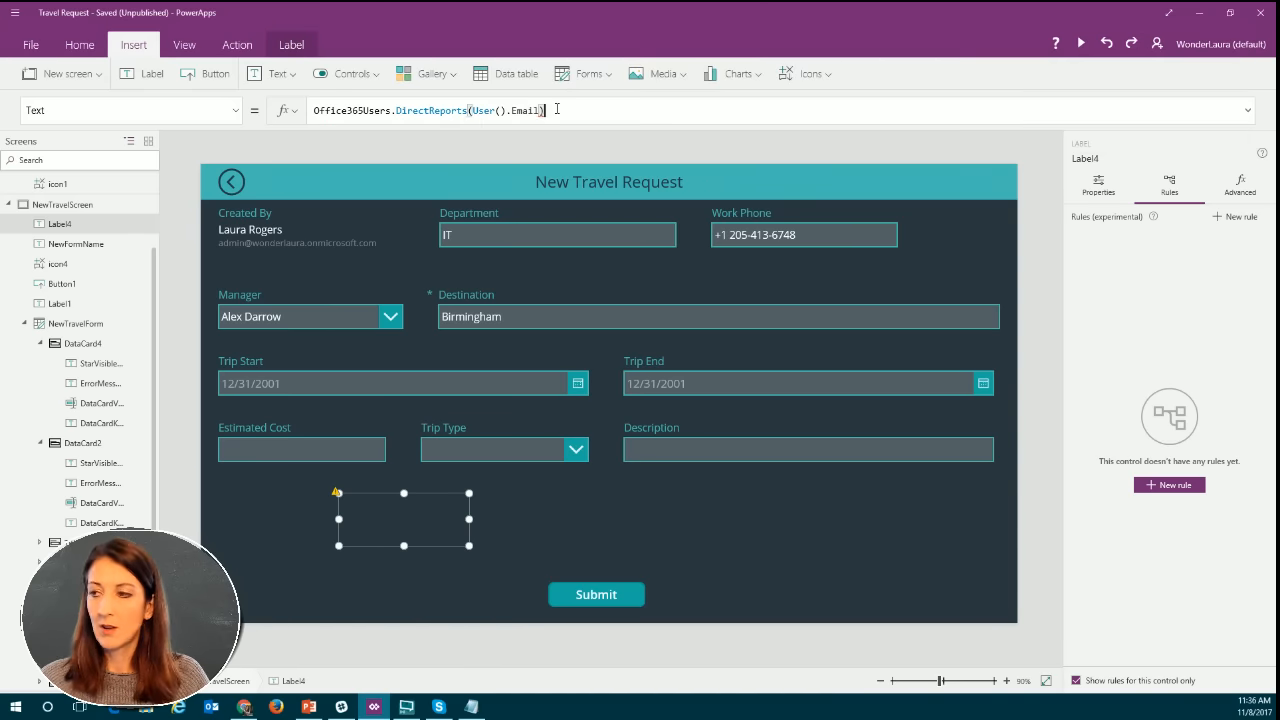
Replace the label's entire Text formula with Office365Users.Manager(User().Email).Mail.
mouse_move(497, 110)
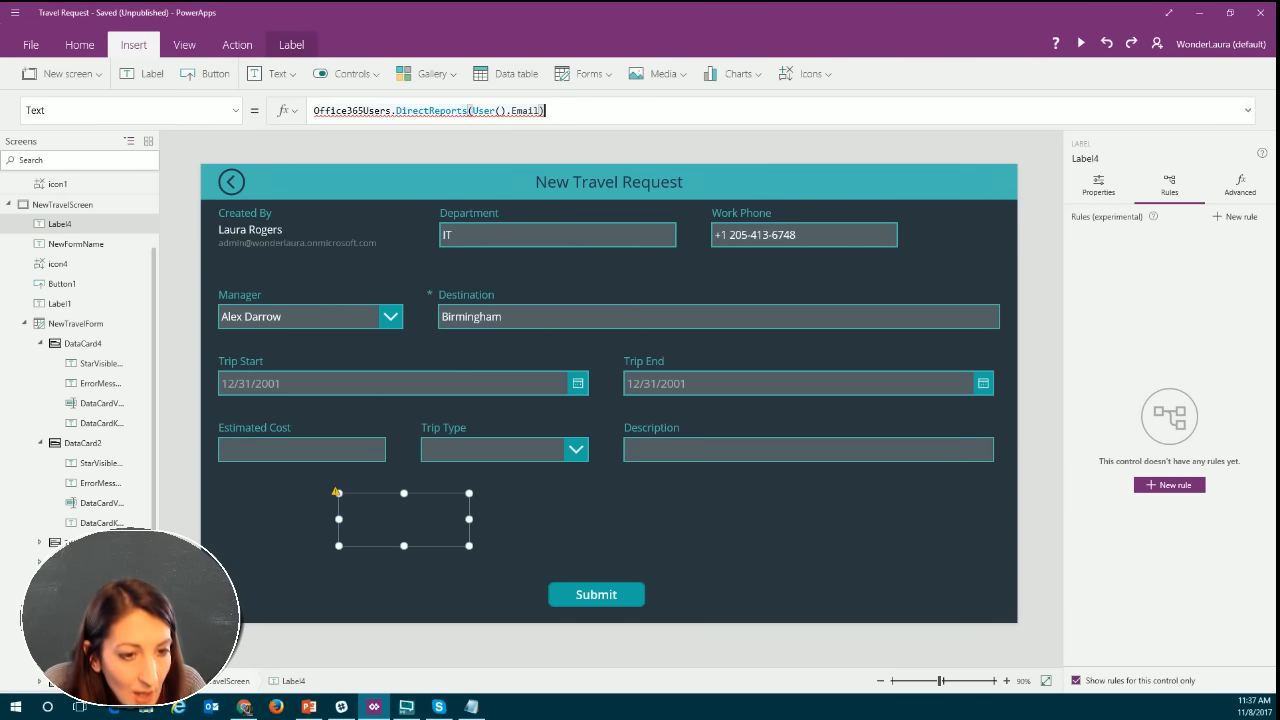
key(alt+Tab)
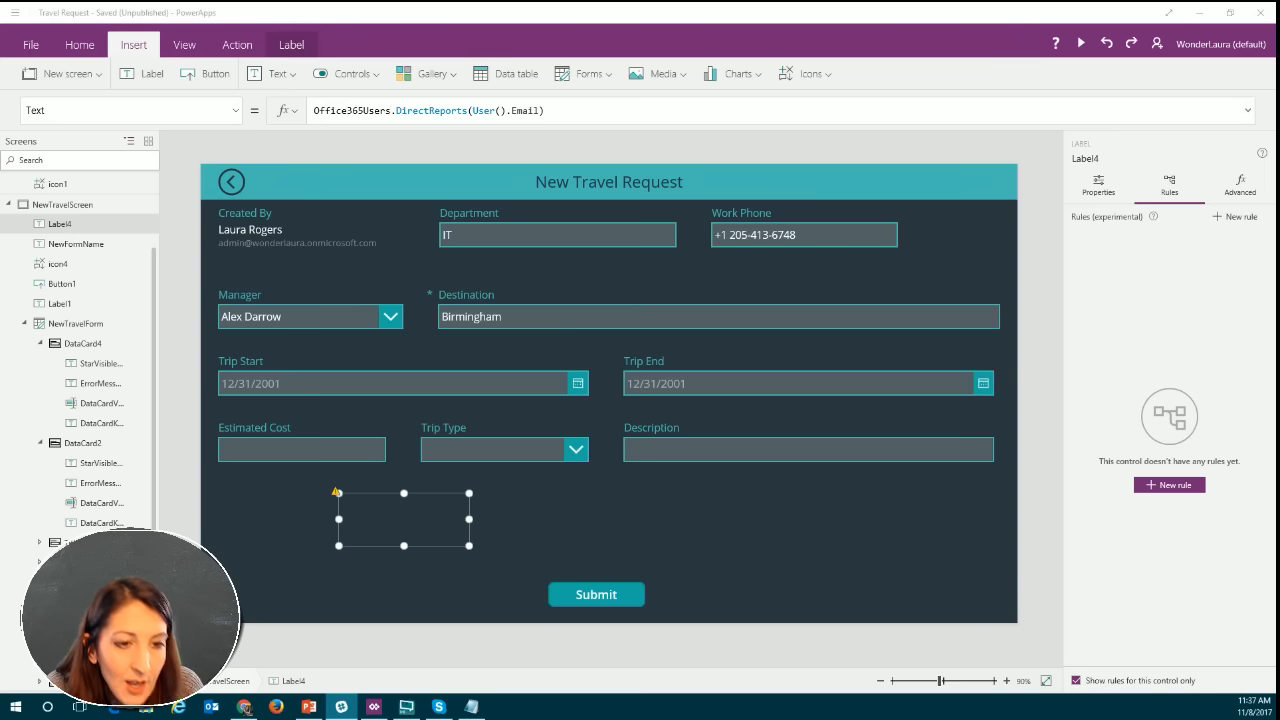
click(586, 113)
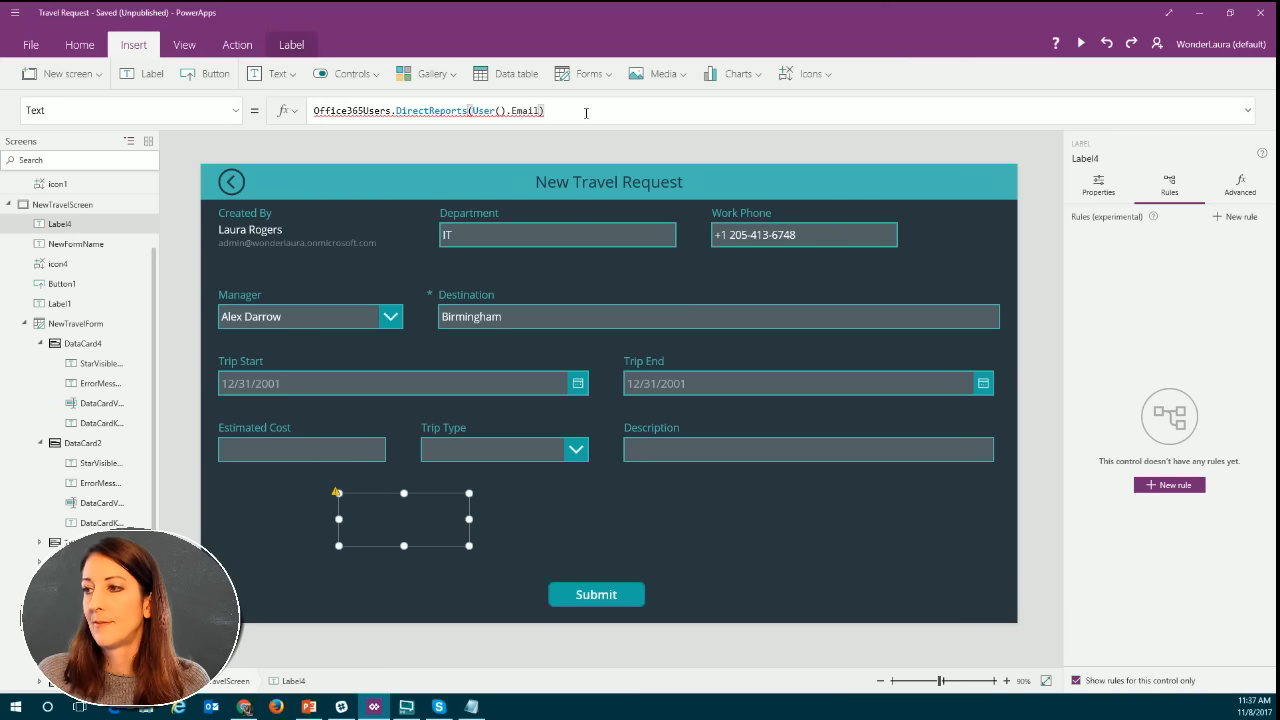
drag(575, 112, 311, 111)
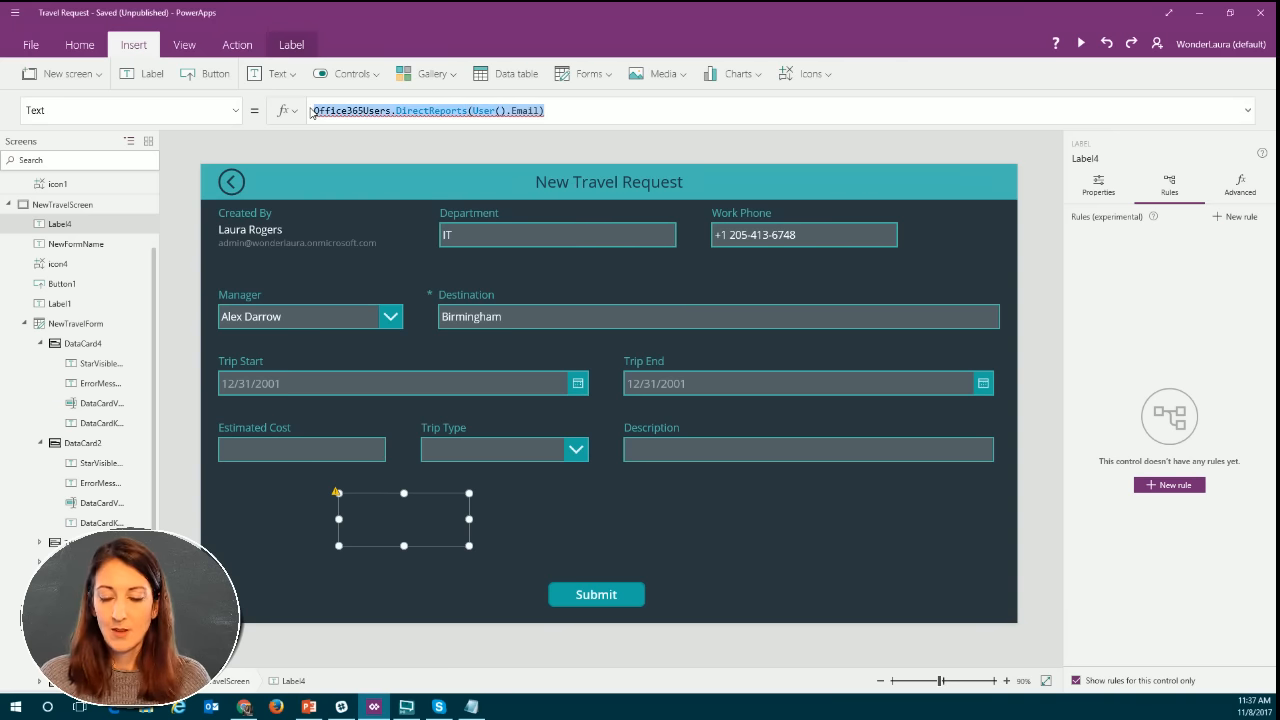
key(Delete)
text(Office365Users.Manager(User().Email).Mail)
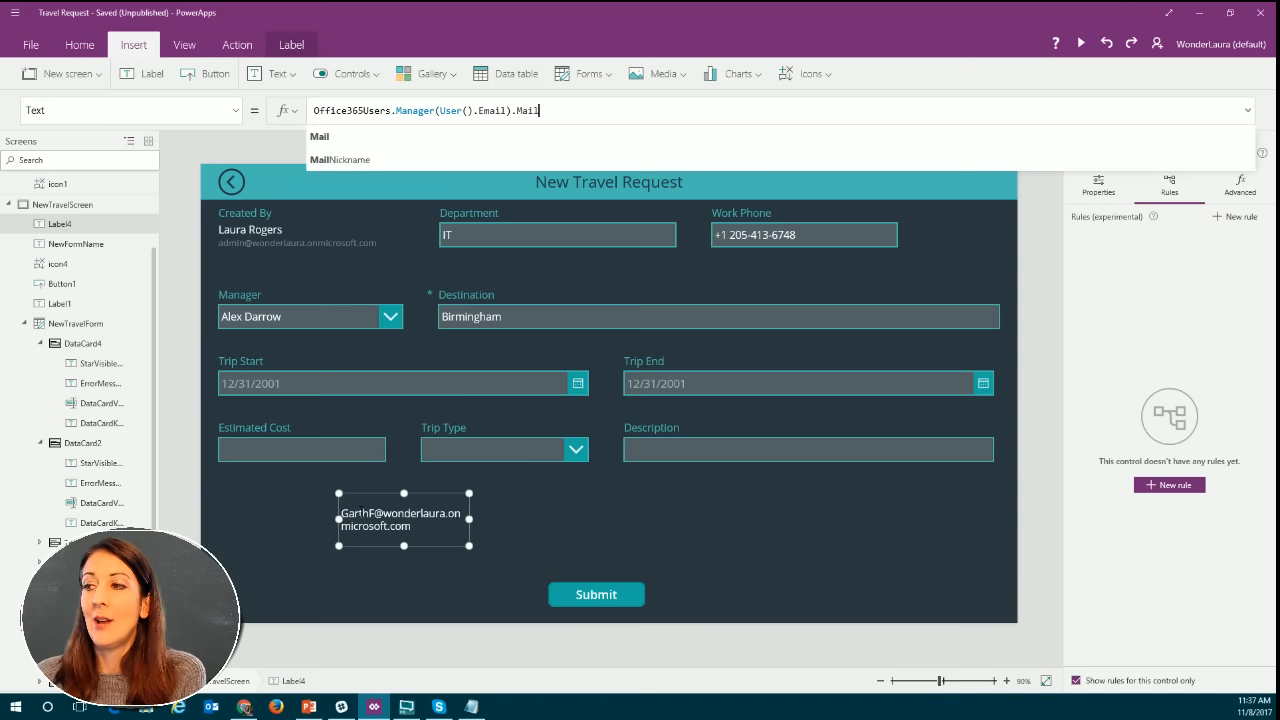
click(464, 111)
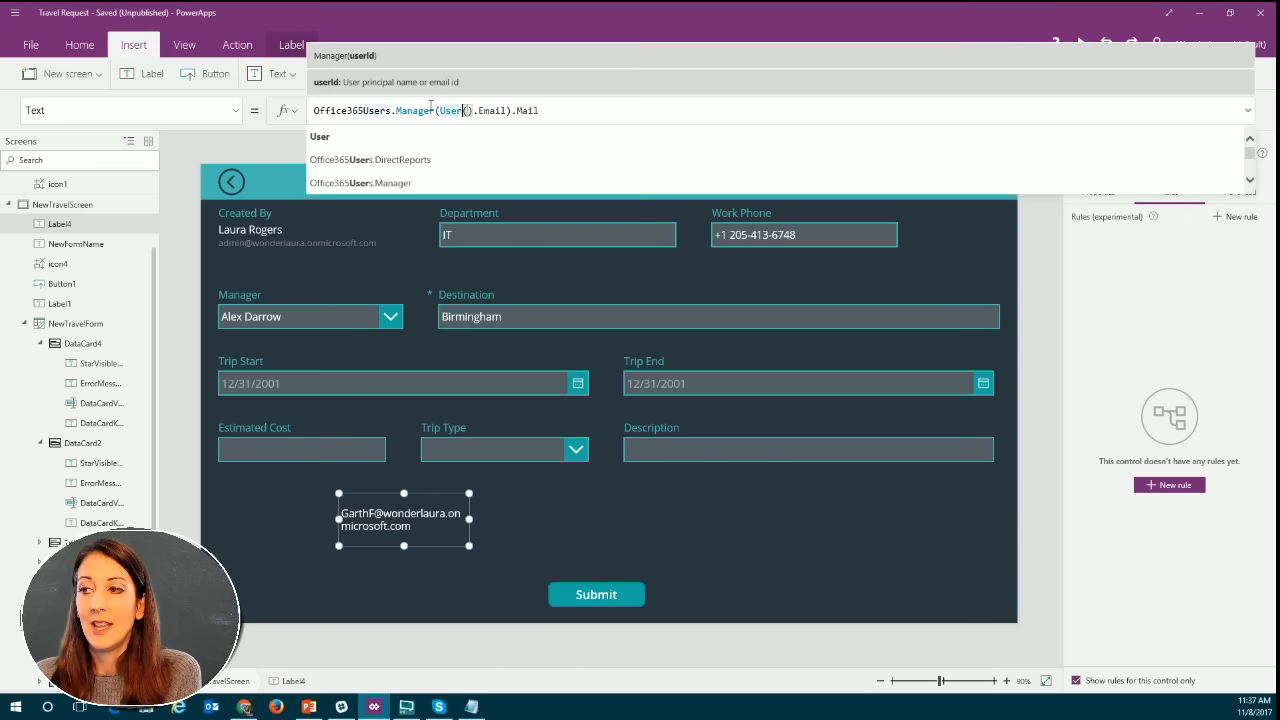
click(569, 110)
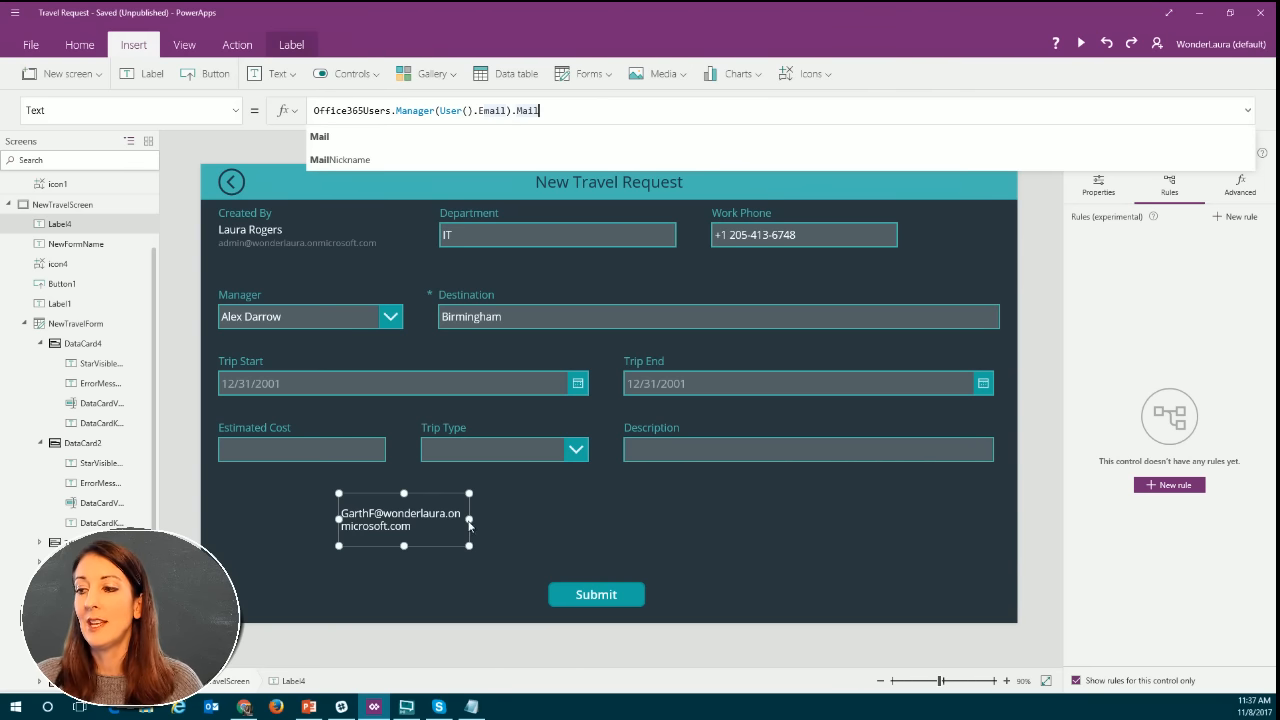
Widen the manager email label to fit its text on one line and place a copy of it beside the original.
drag(469, 519, 572, 519)
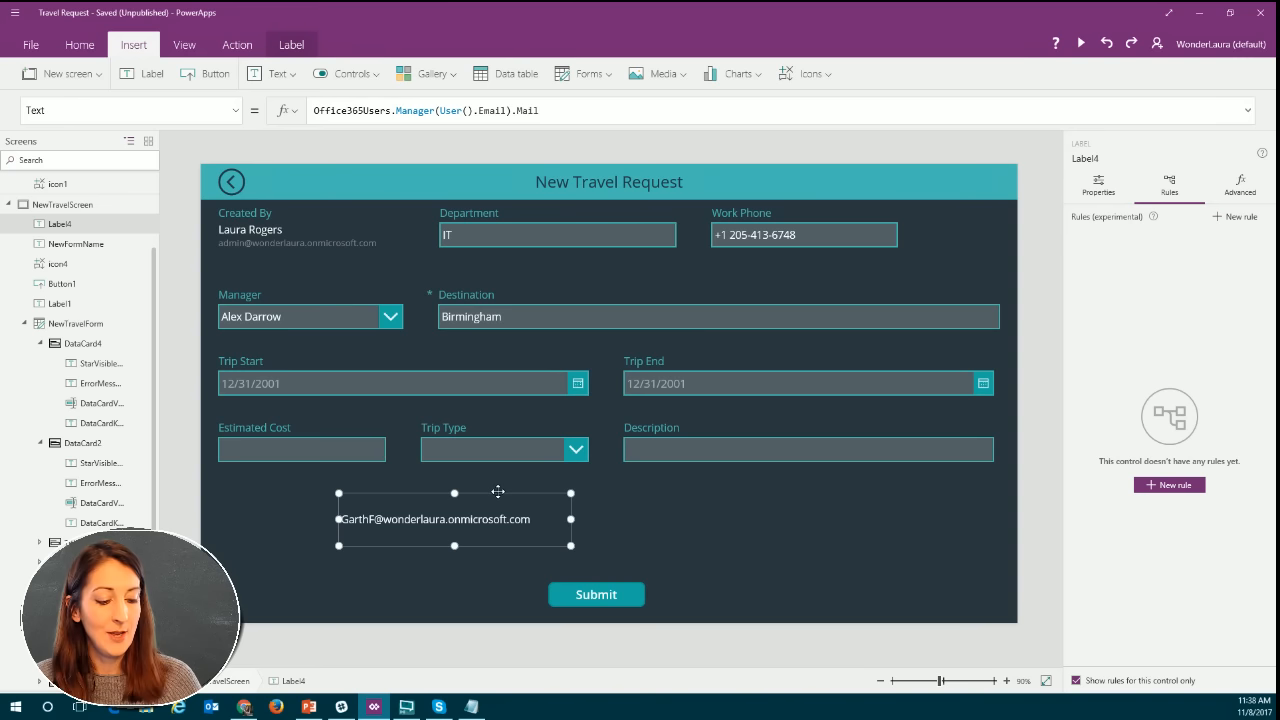
click(745, 535)
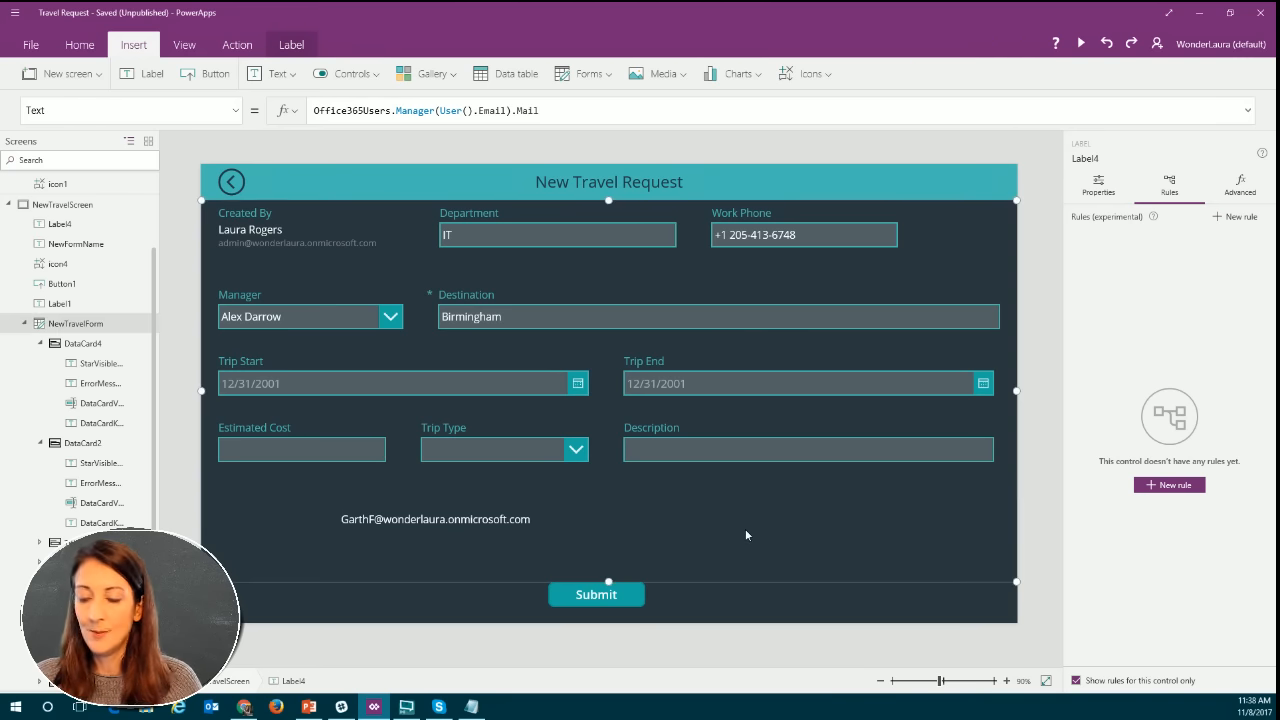
key(ctrl+v)
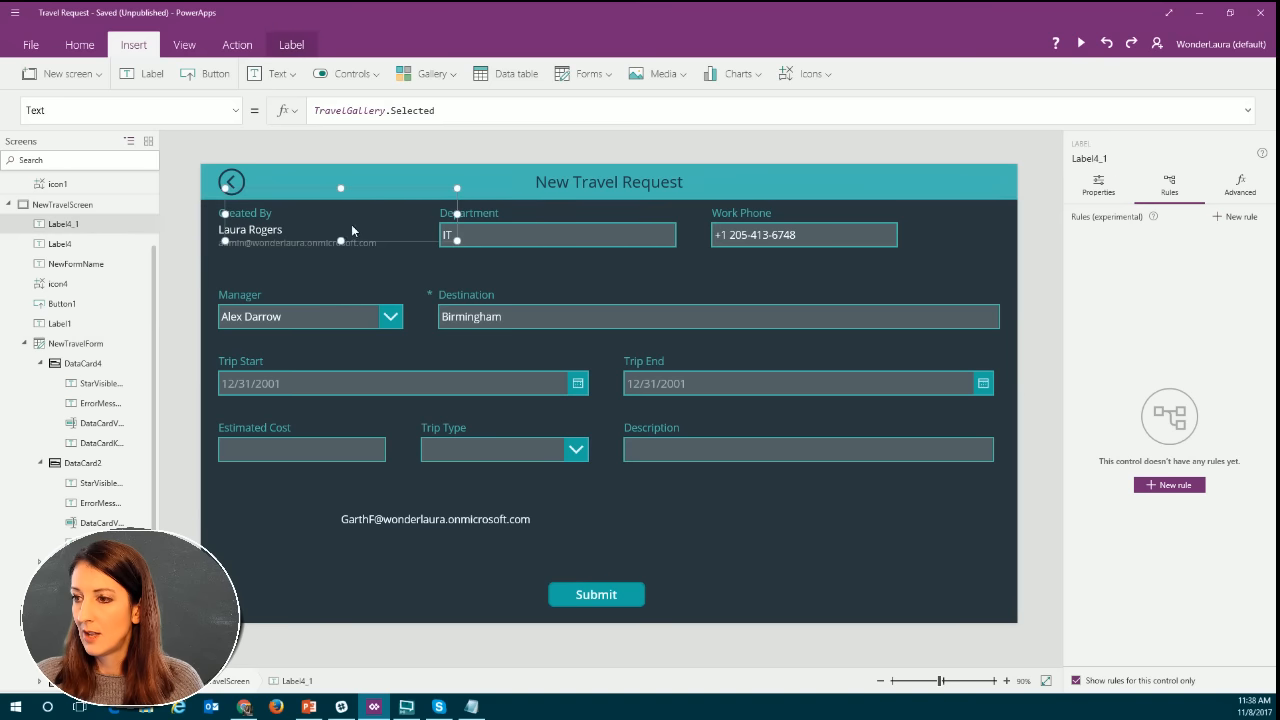
drag(366, 191, 701, 502)
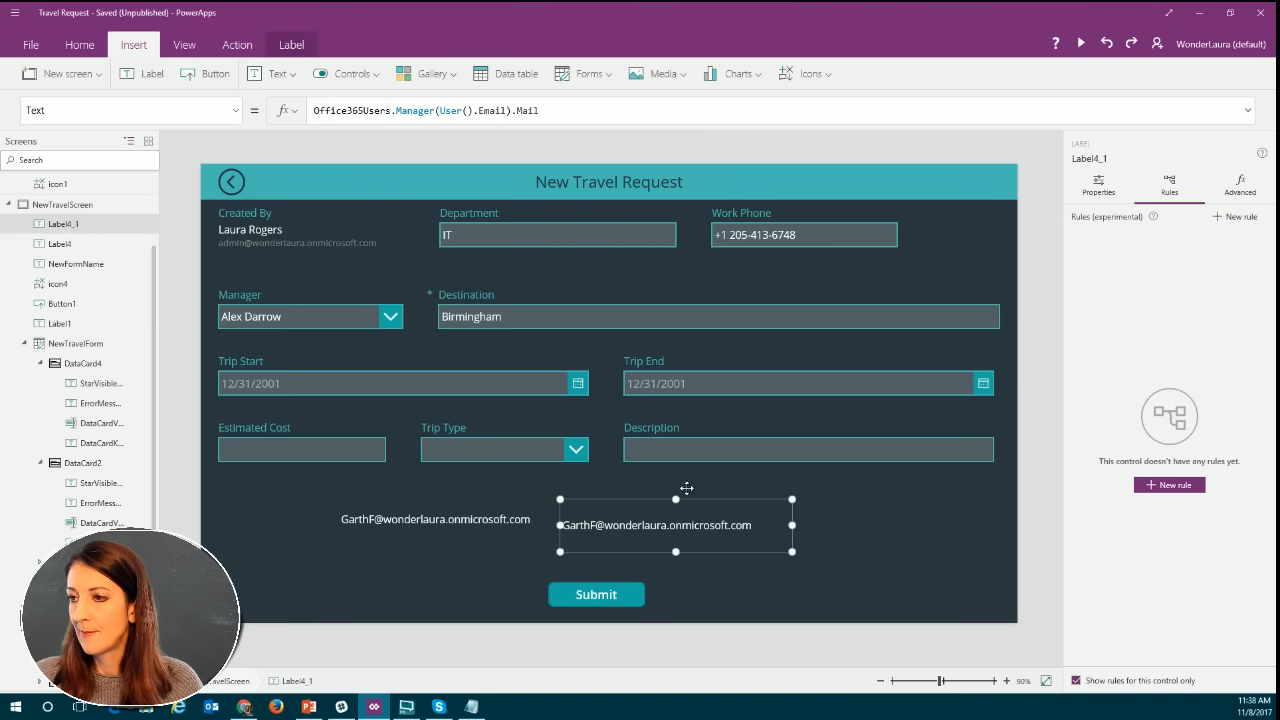
Change the copied label's formula to Office365Users.Manager(User().Email).DisplayName and align the label level with the original.
click(513, 110)
drag(513, 110, 538, 110)
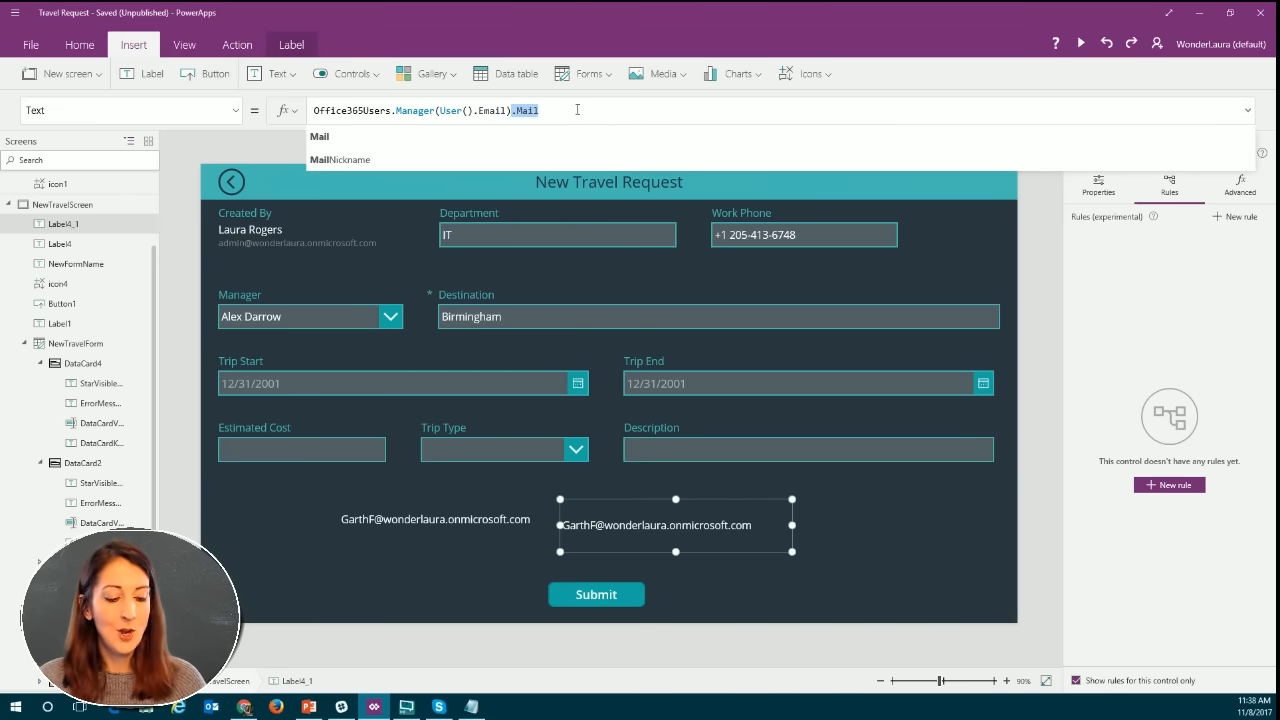
text(.)
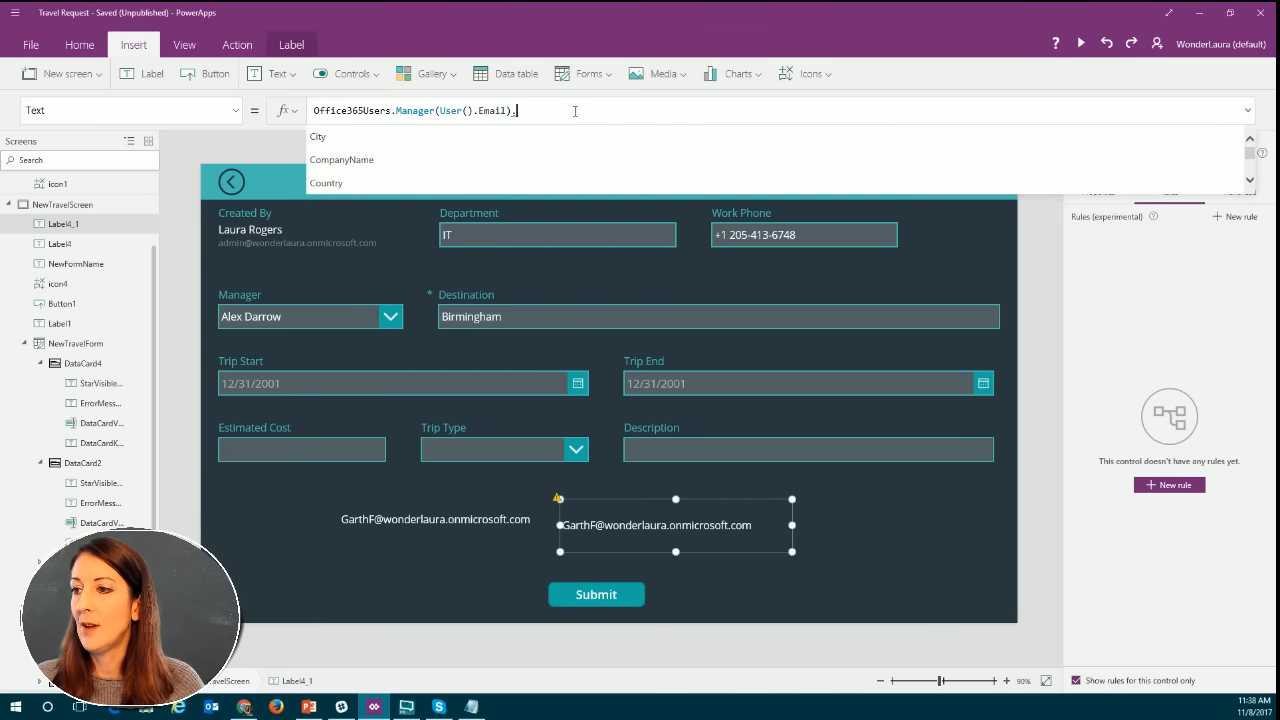
scroll(444, 154, down, 3)
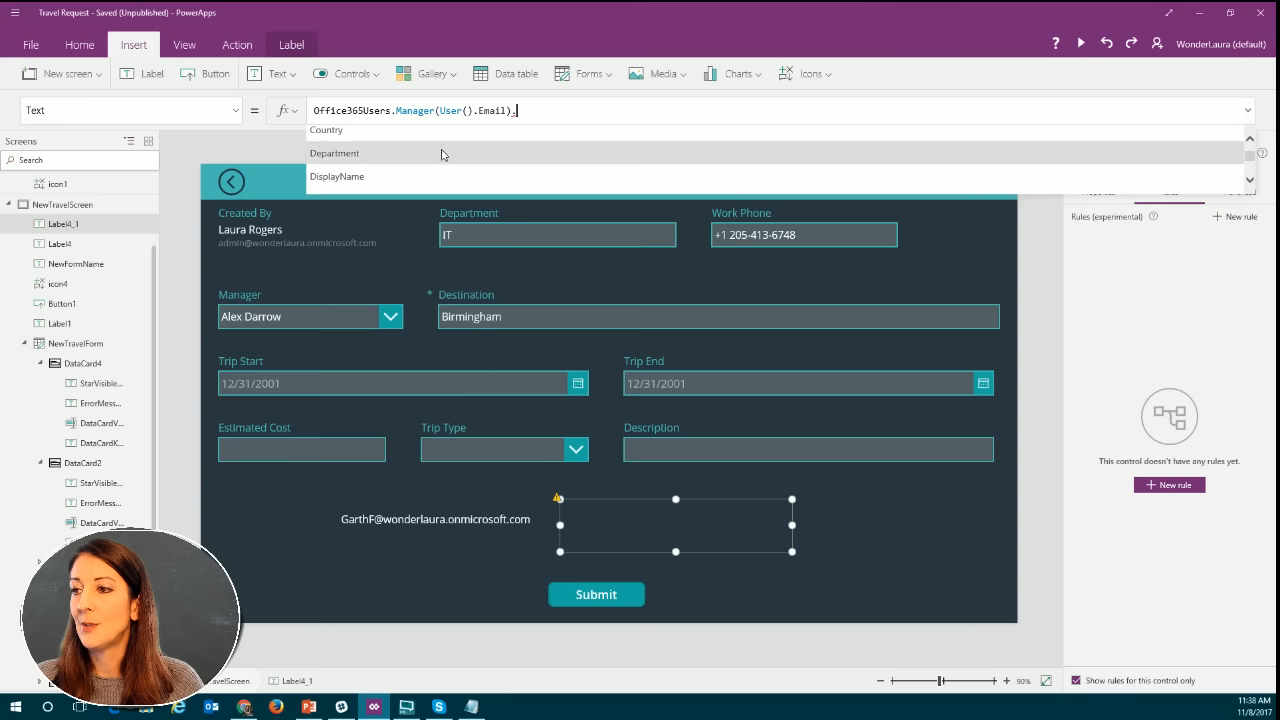
click(395, 168)
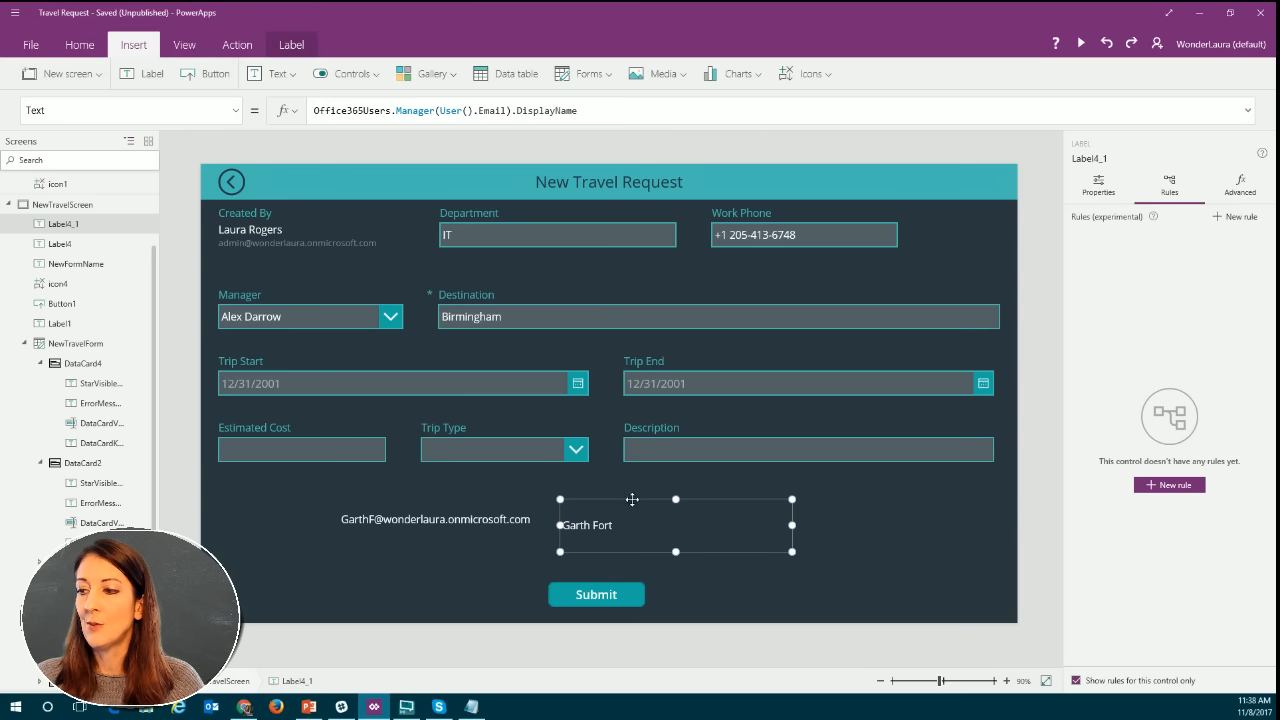
drag(632, 499, 632, 493)
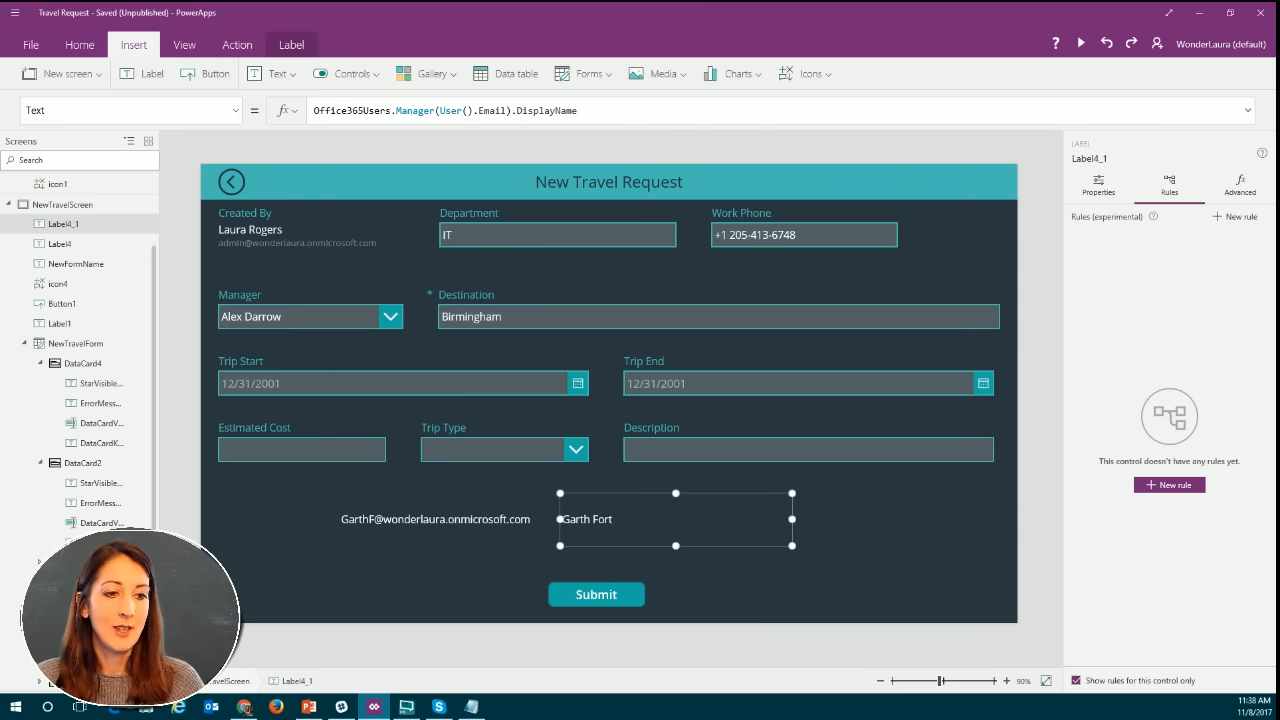
Replace Manager with DirectReports in the copied label's formula, keeping the User().Email argument.
key(alt+Tab)
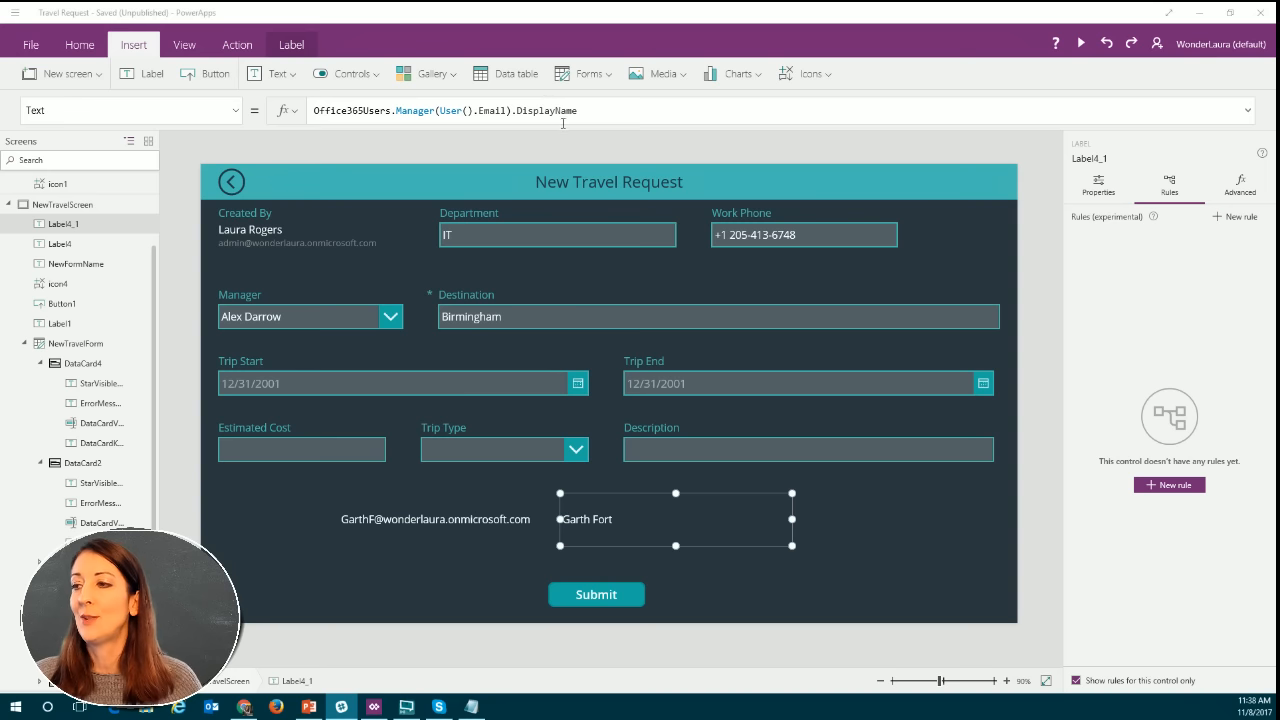
double_click(400, 110)
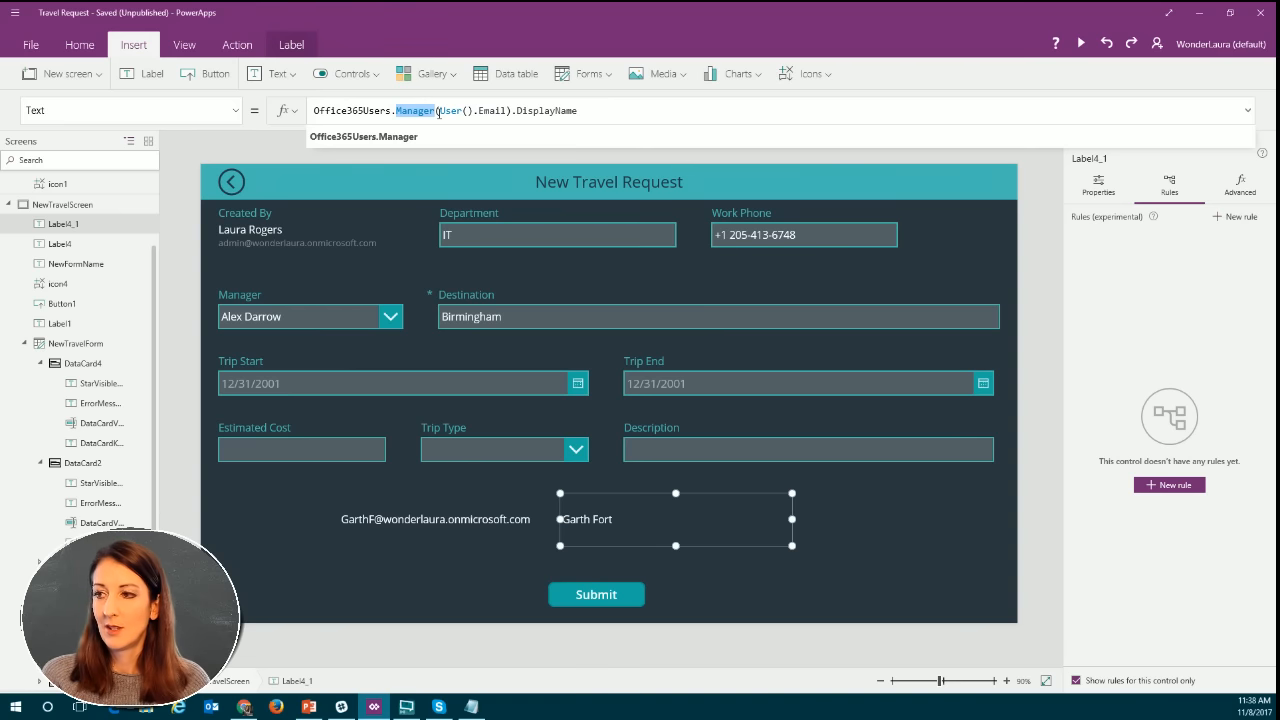
text(DirectReports)
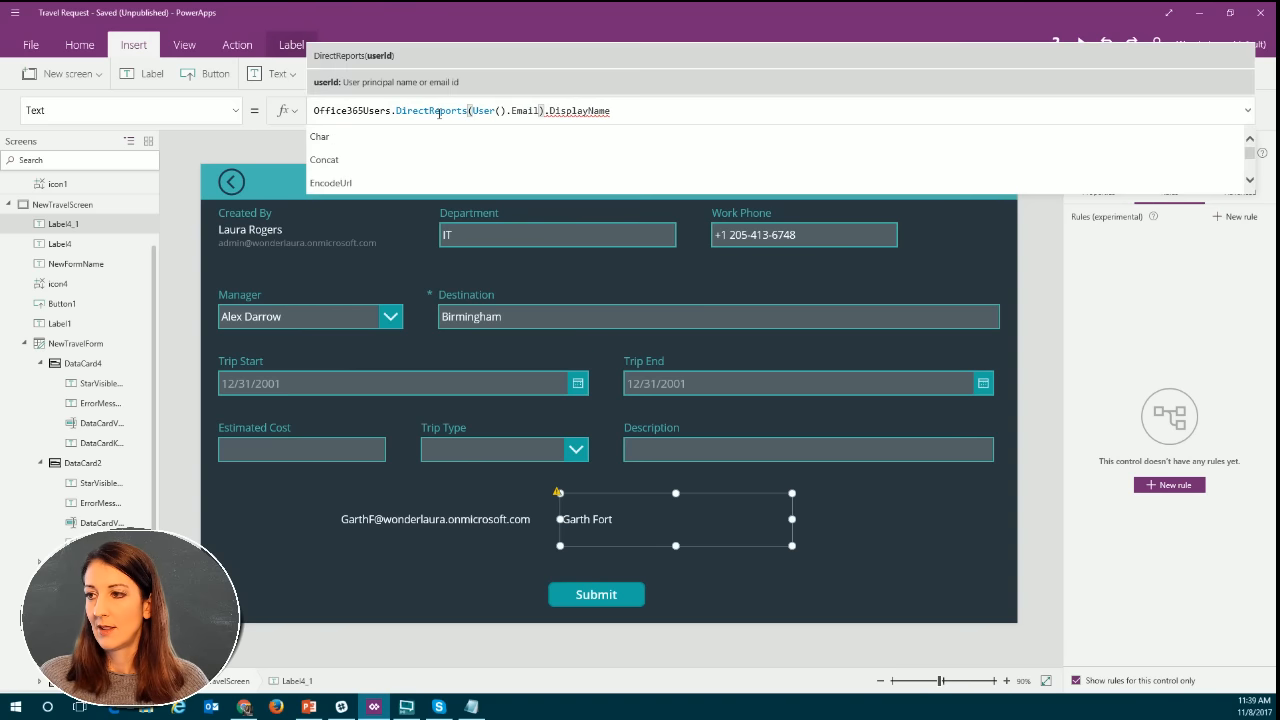
click(637, 111)
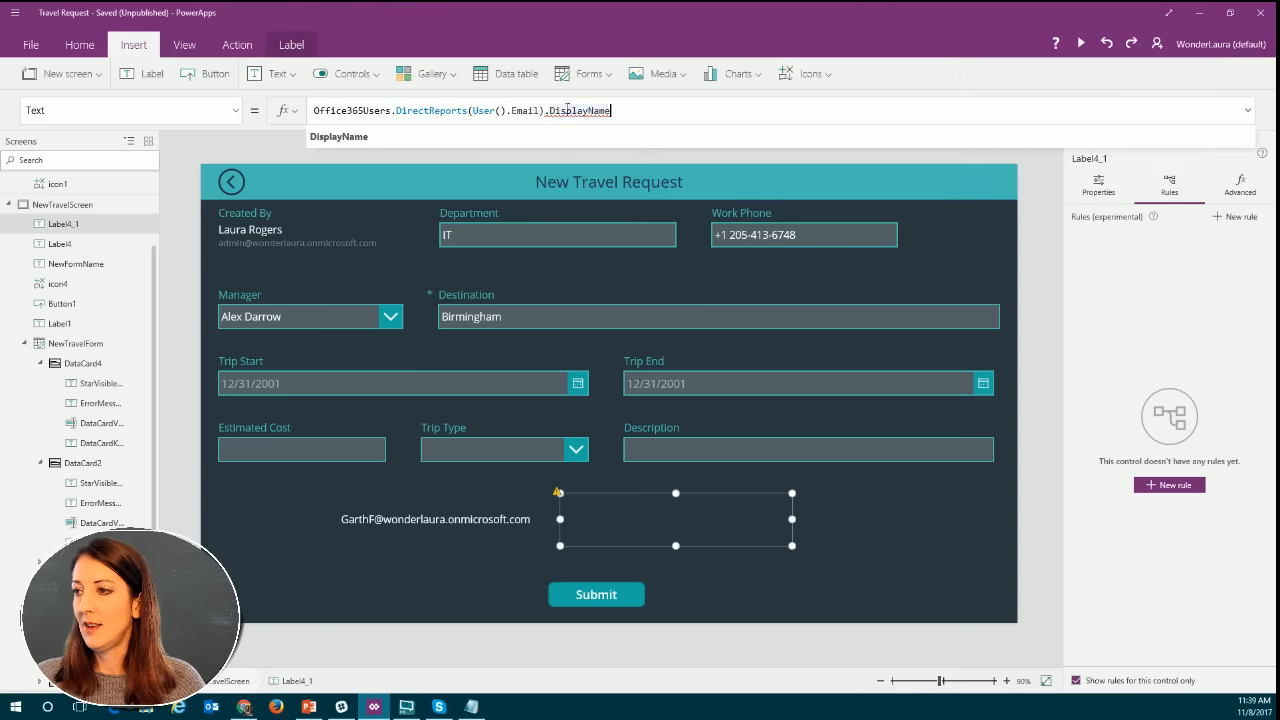
Replace the DisplayName property in the copied label's DirectReports formula with Department.
drag(545, 109, 650, 106)
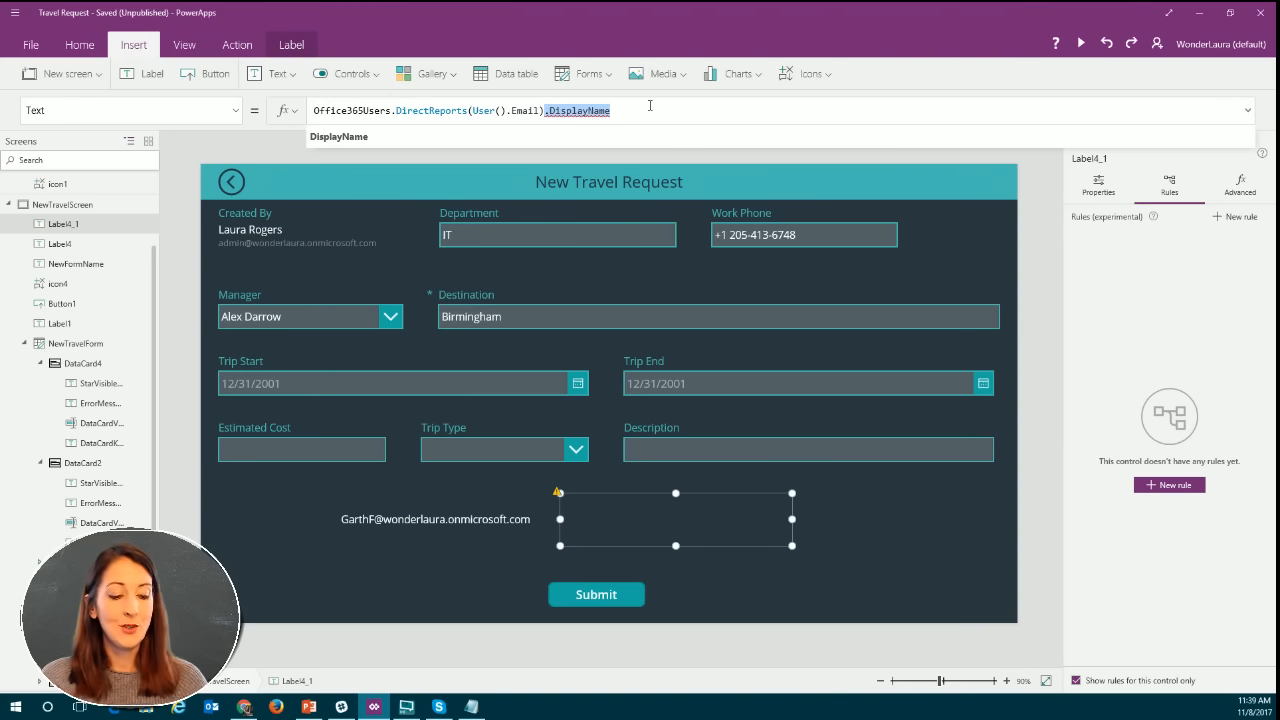
text(.)
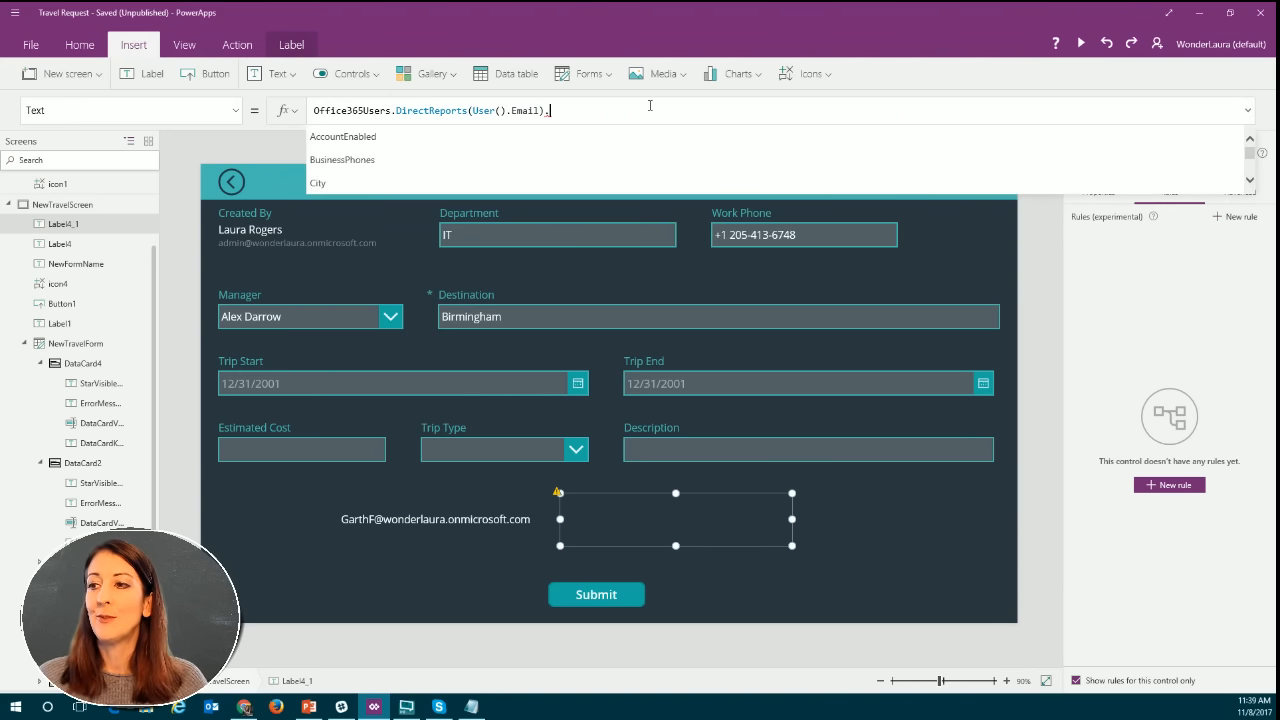
scroll(517, 144, down, 2)
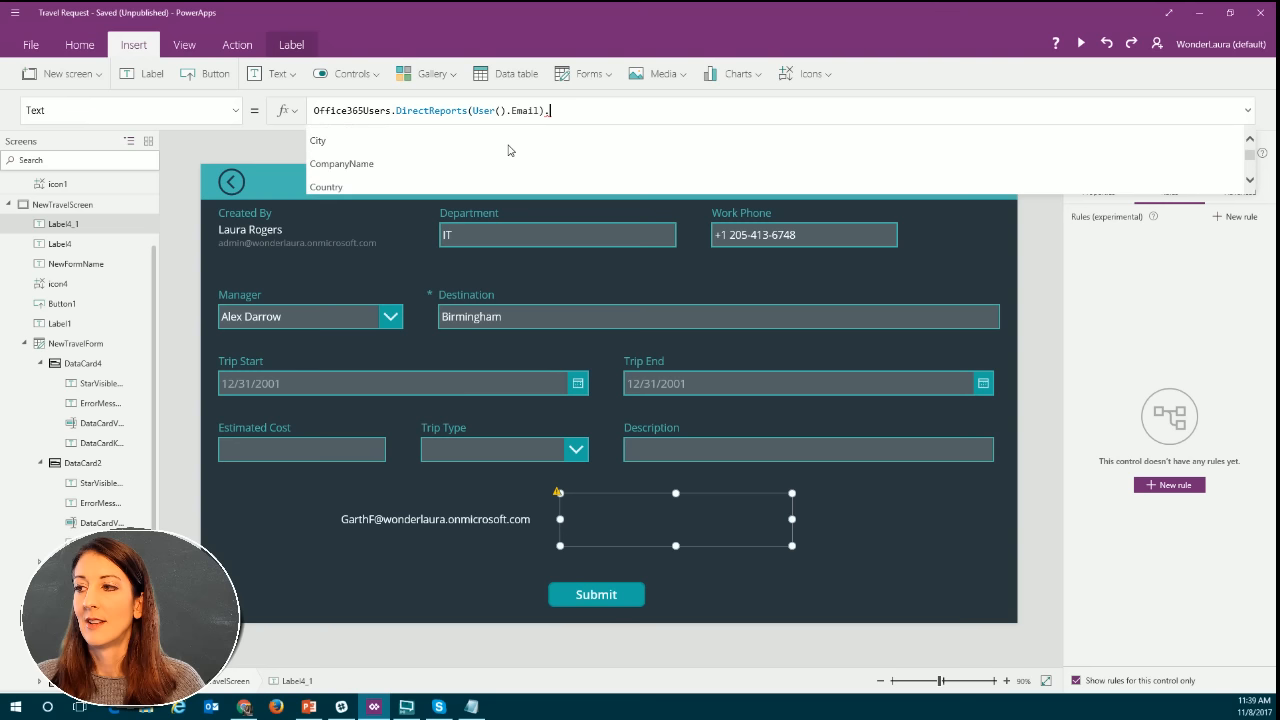
scroll(505, 153, down, 1)
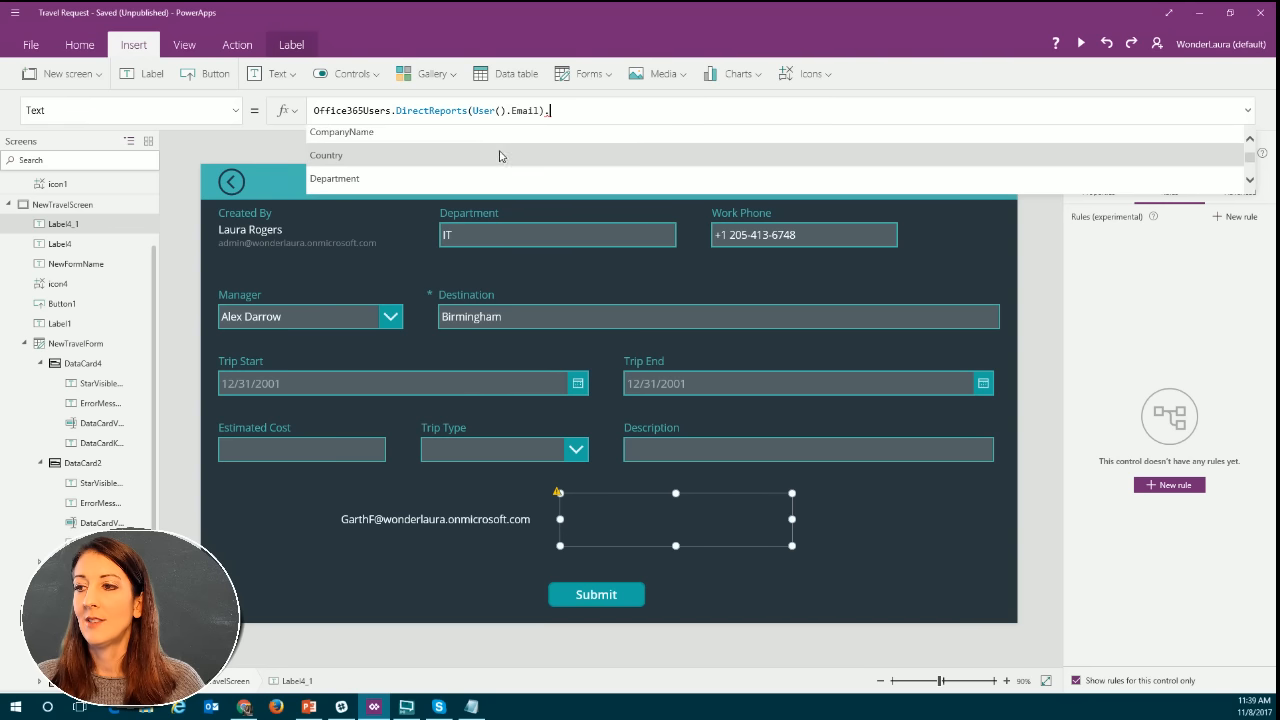
click(412, 176)
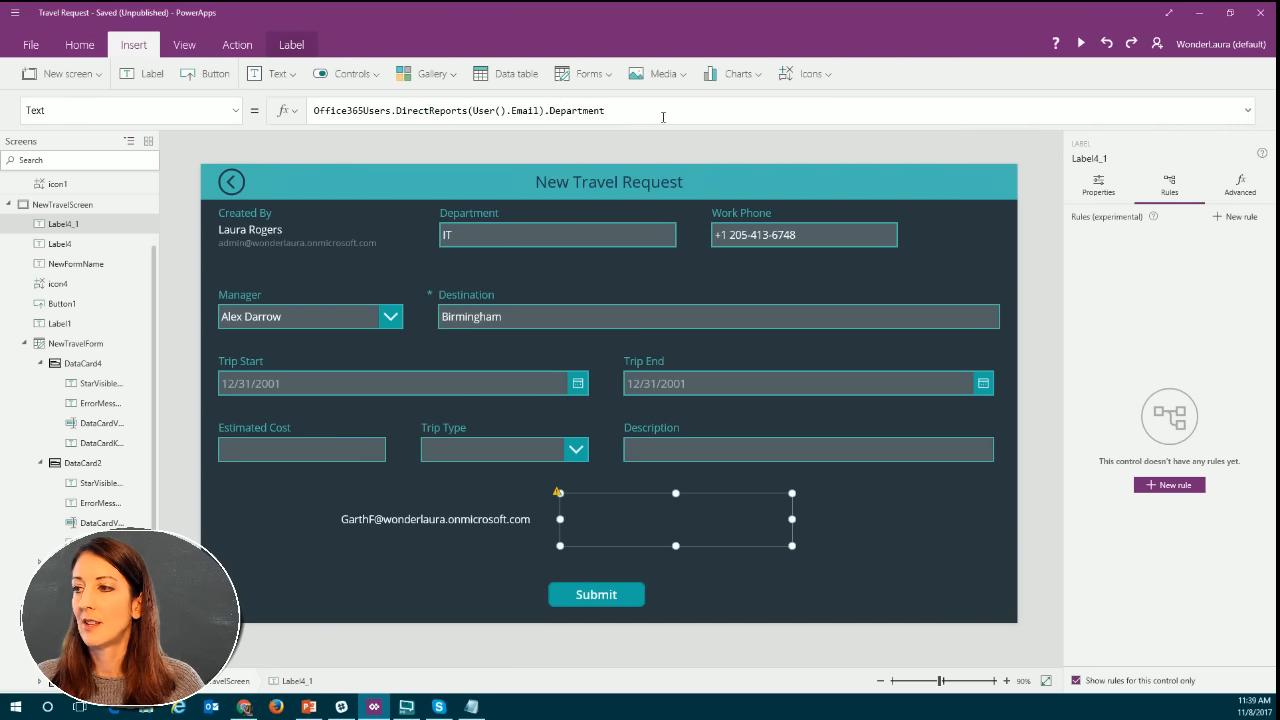
click(621, 507)
click(623, 504)
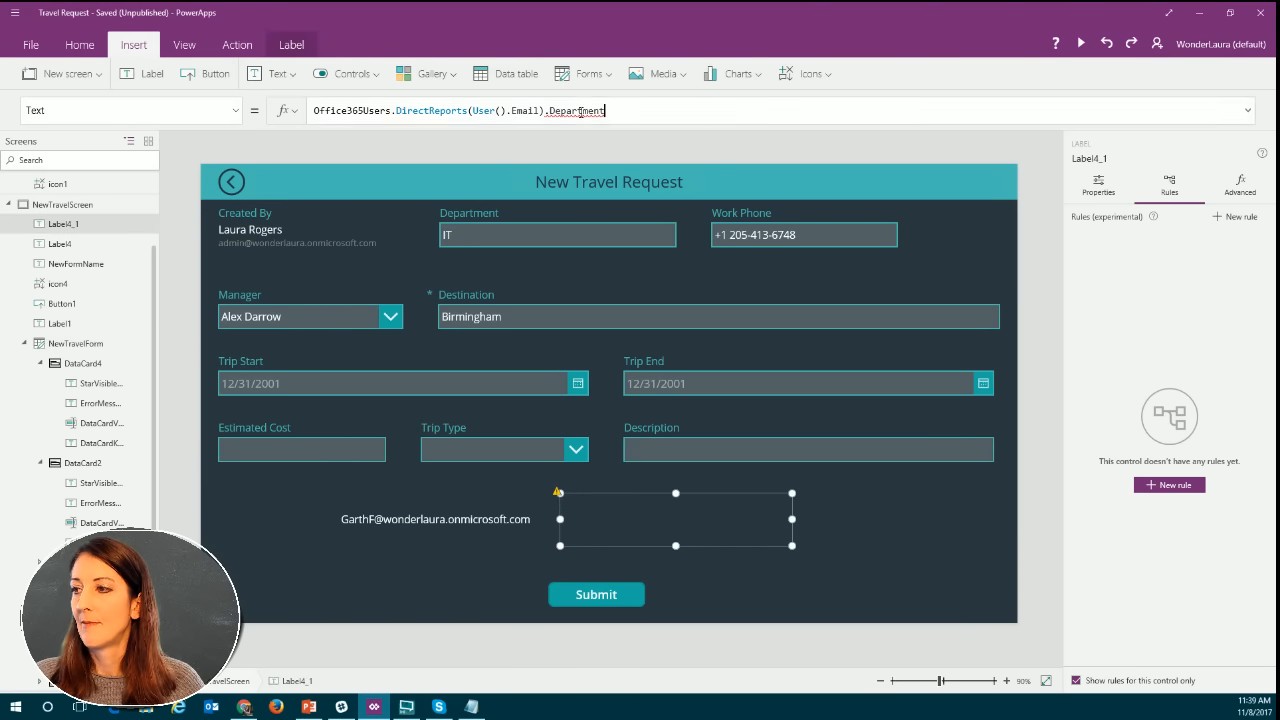
Replace the Department property in the copied label's DirectReports formula with DisplayName.
mouse_move(581, 112)
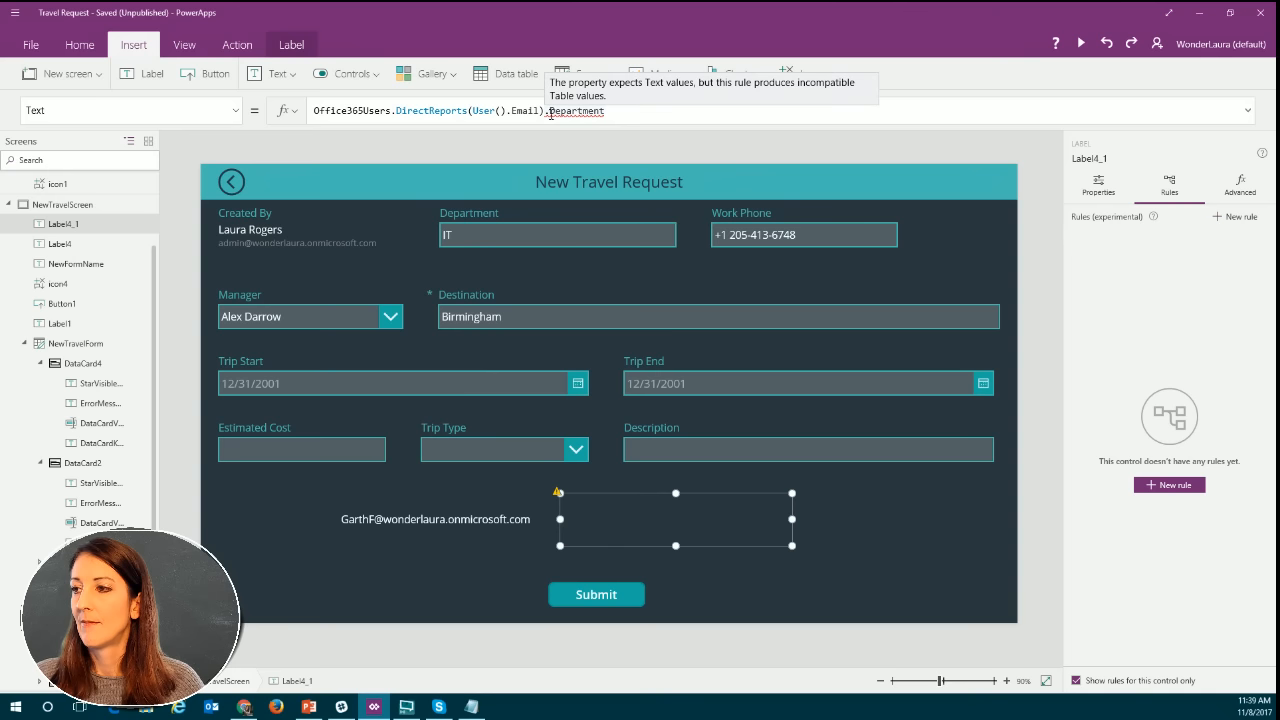
drag(547, 111, 652, 107)
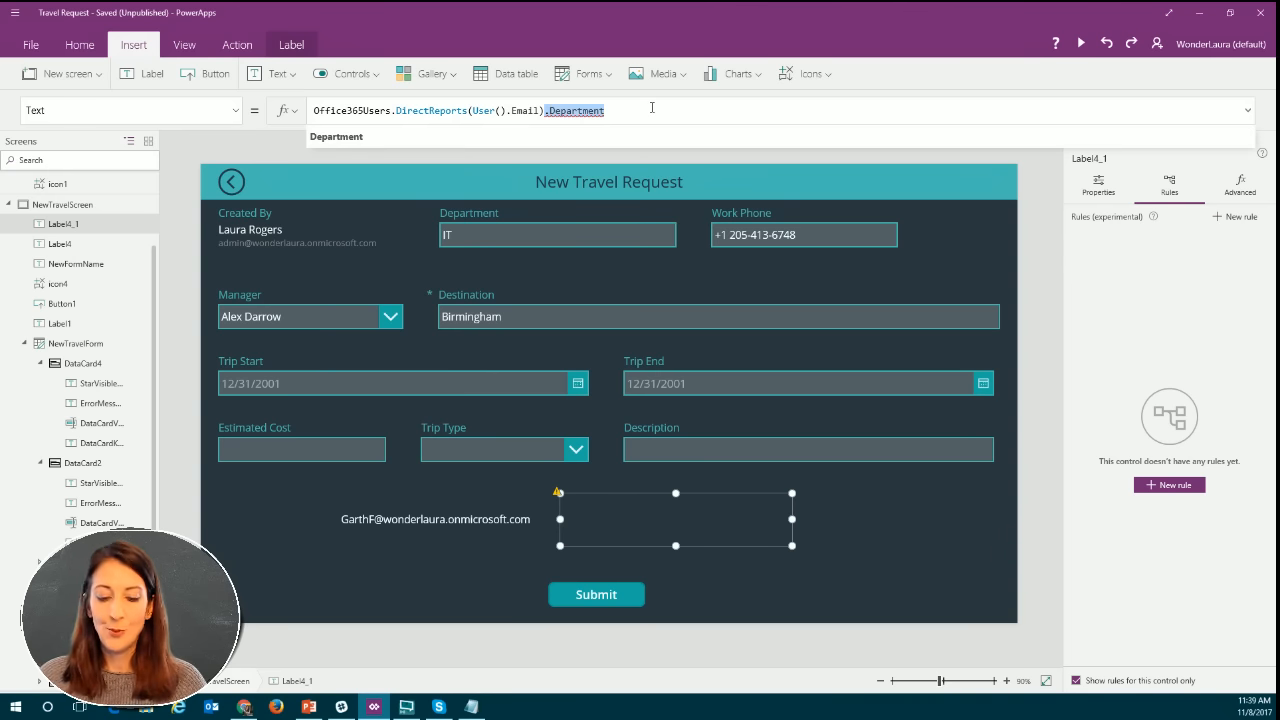
key(BackSpace)
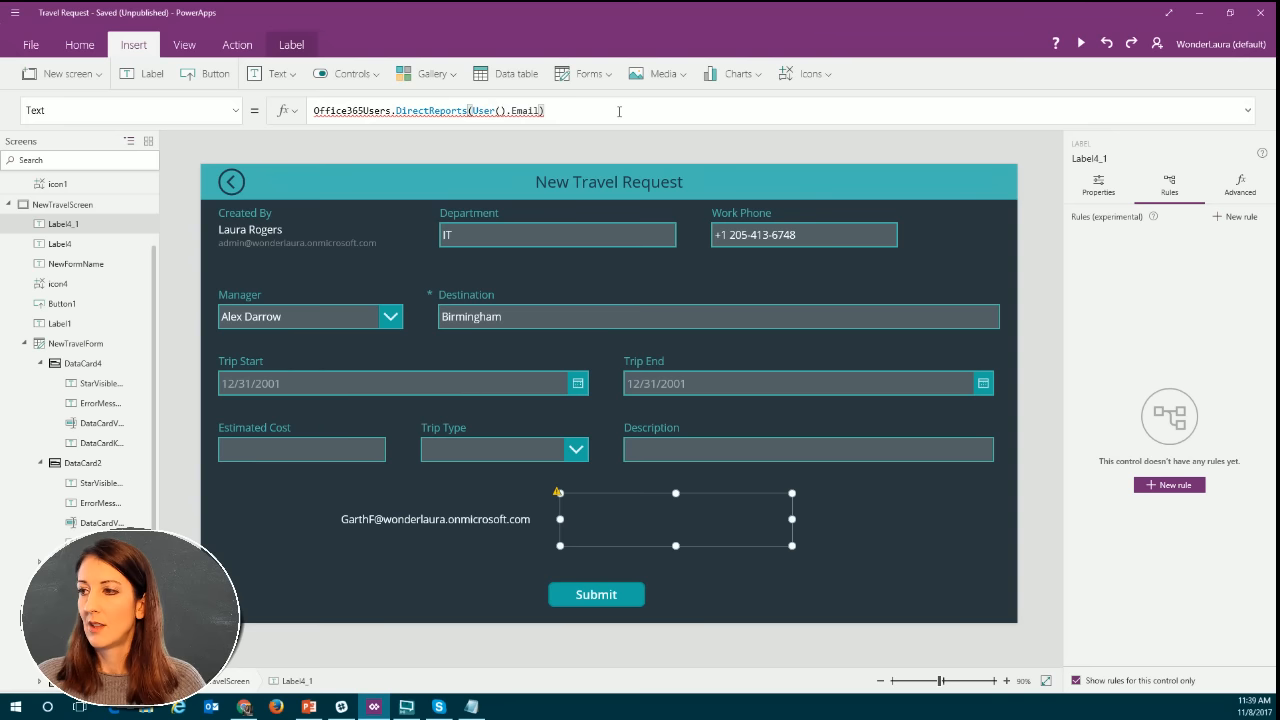
text(.)
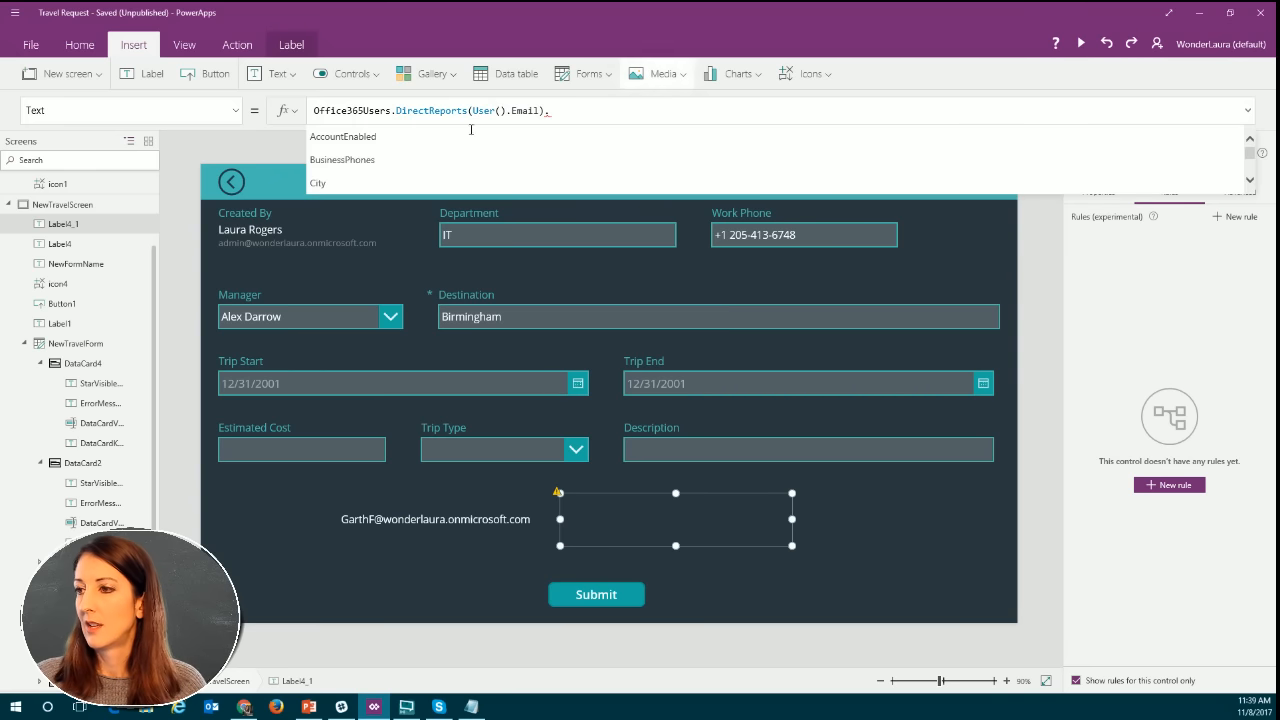
scroll(437, 160, down, 2)
scroll(437, 160, down, 3)
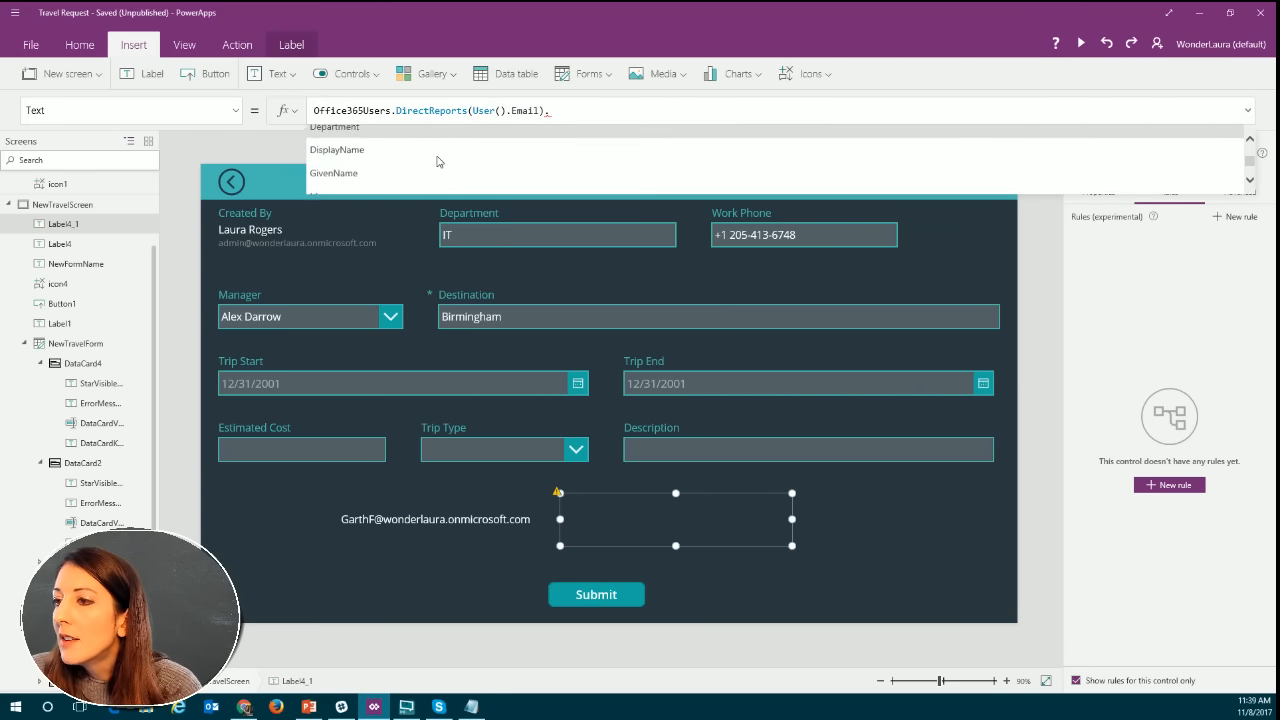
click(386, 157)
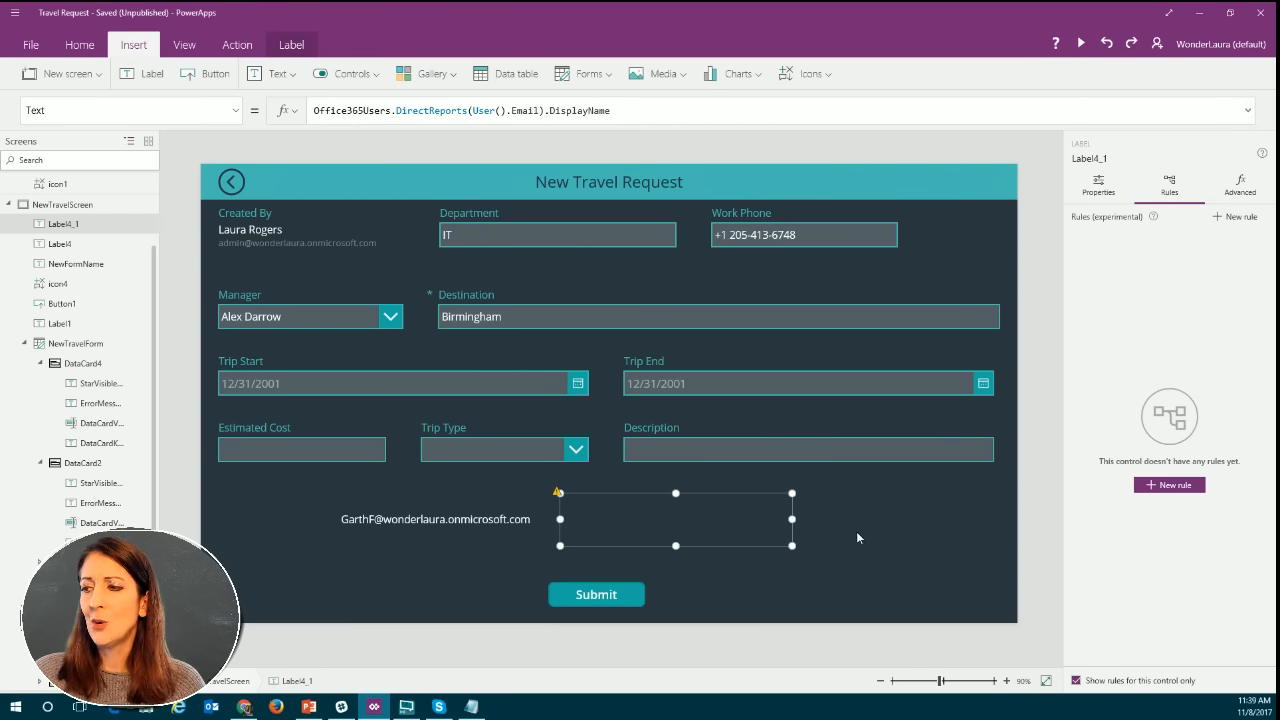
click(725, 521)
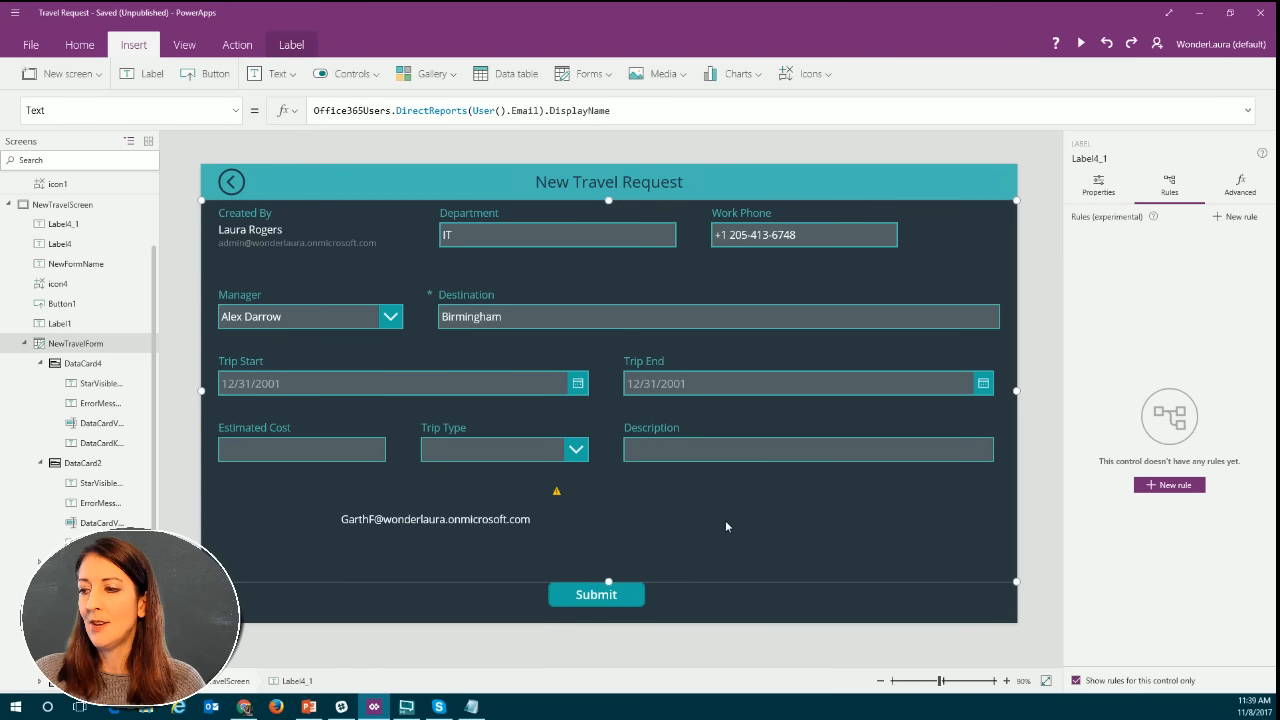
Check the error on the copied label's DisplayName property and compare its formula with the manager email label's formula.
click(558, 492)
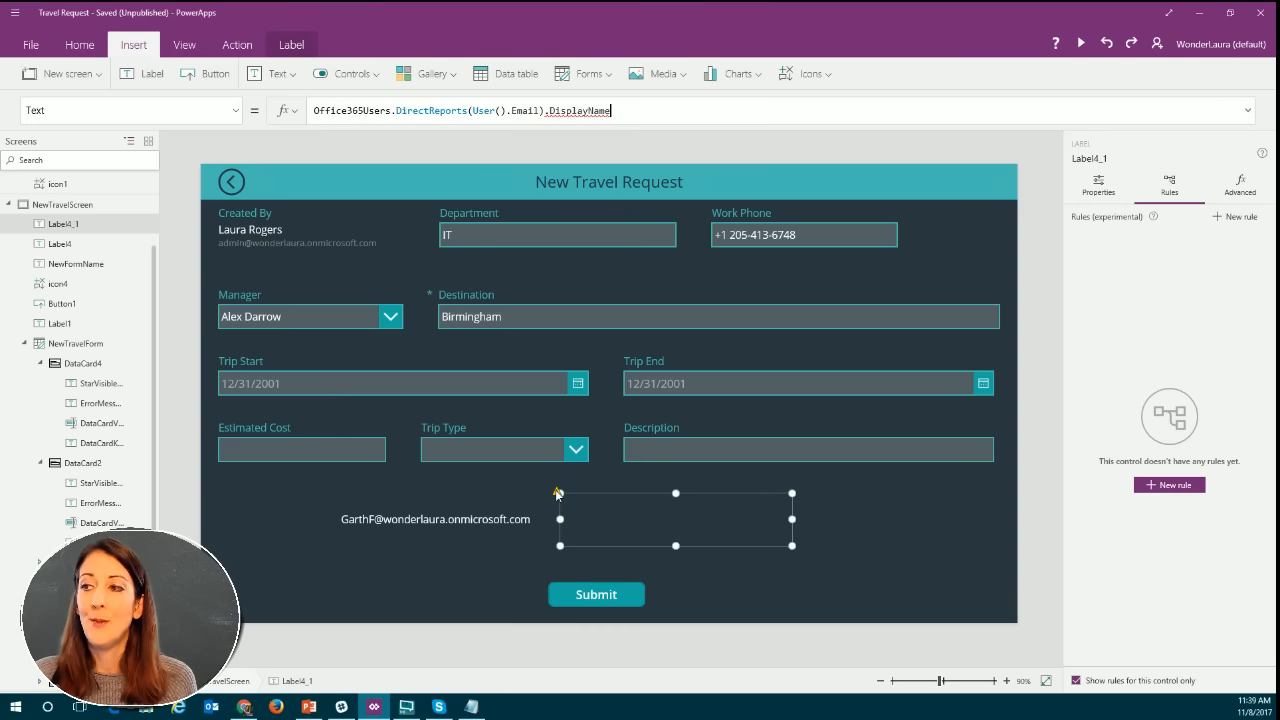
click(571, 114)
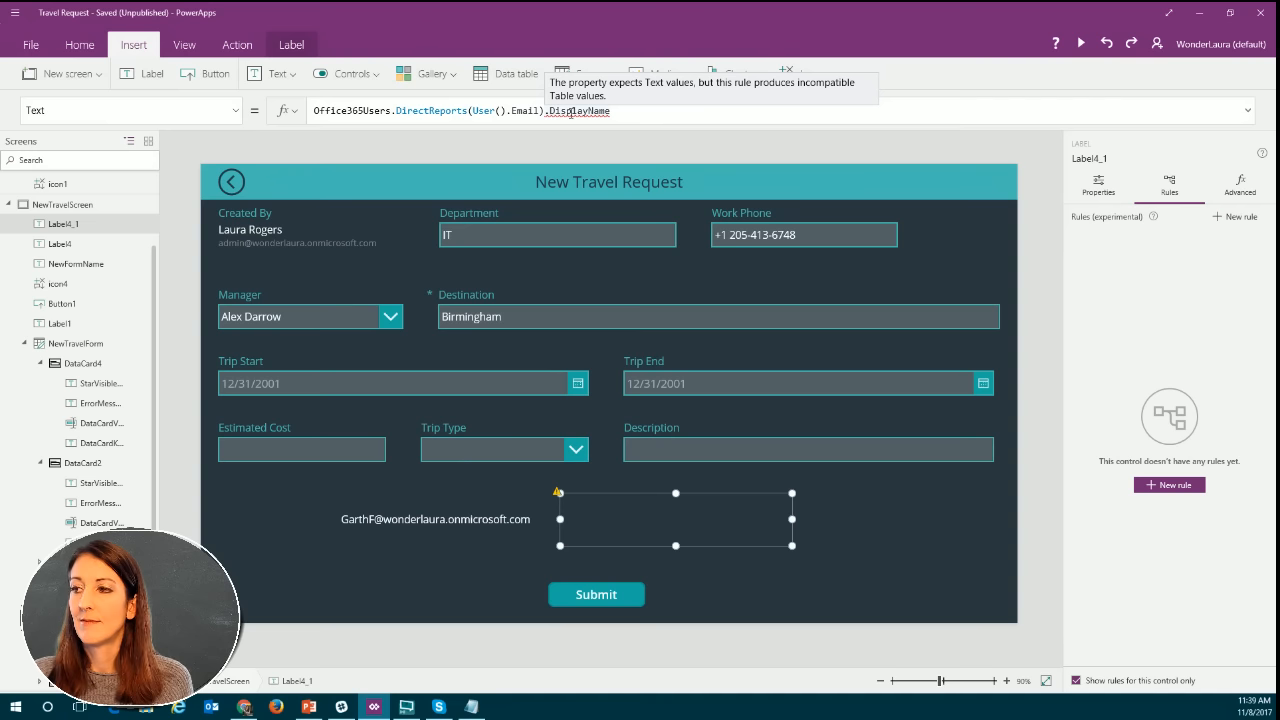
click(583, 111)
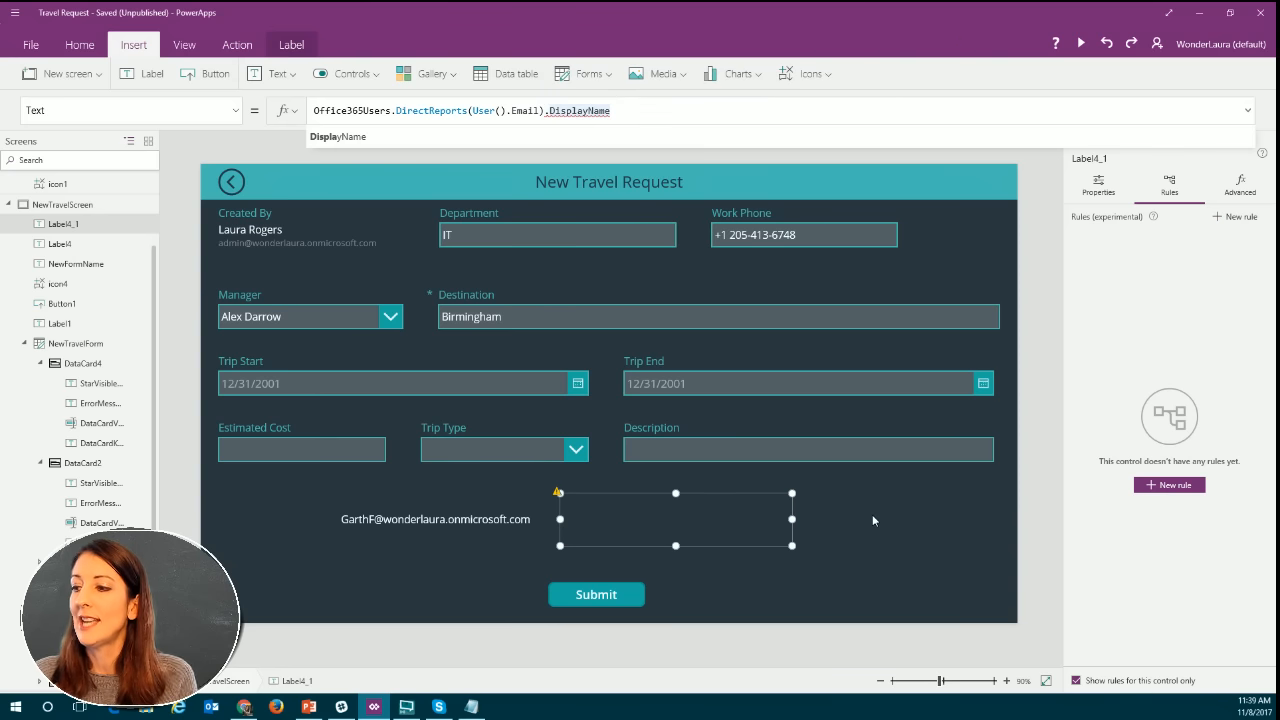
click(380, 520)
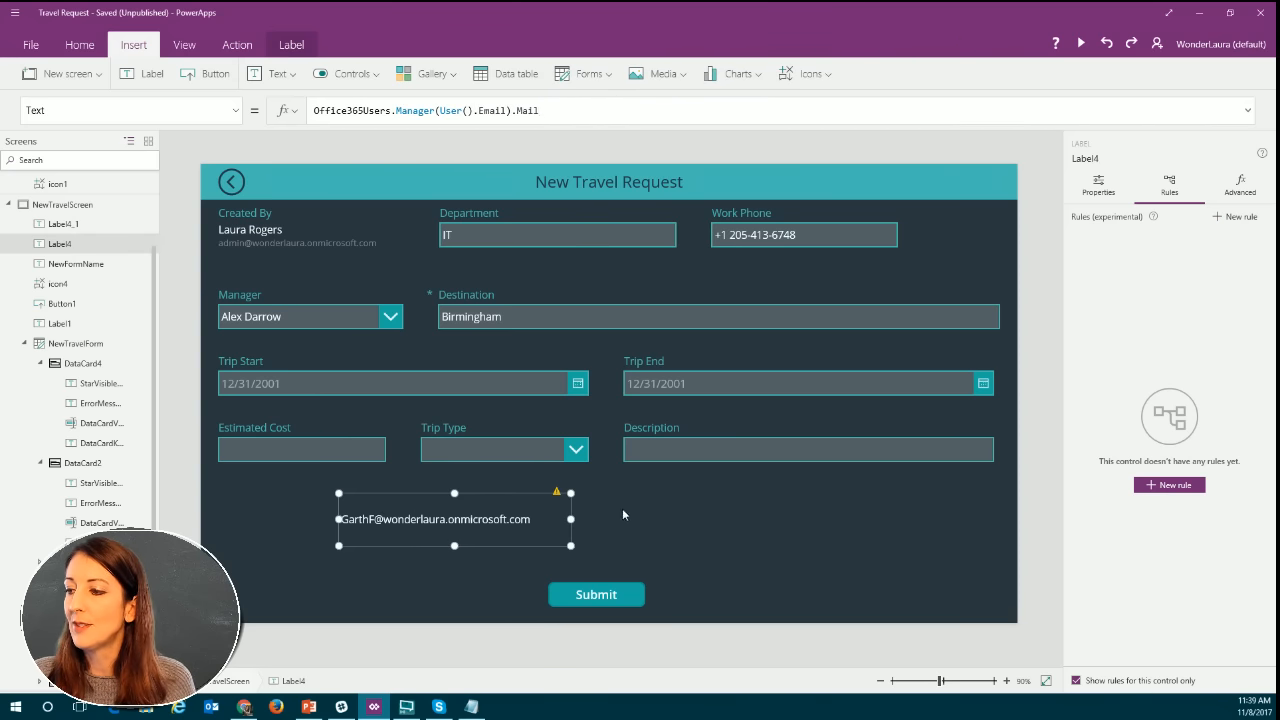
click(689, 510)
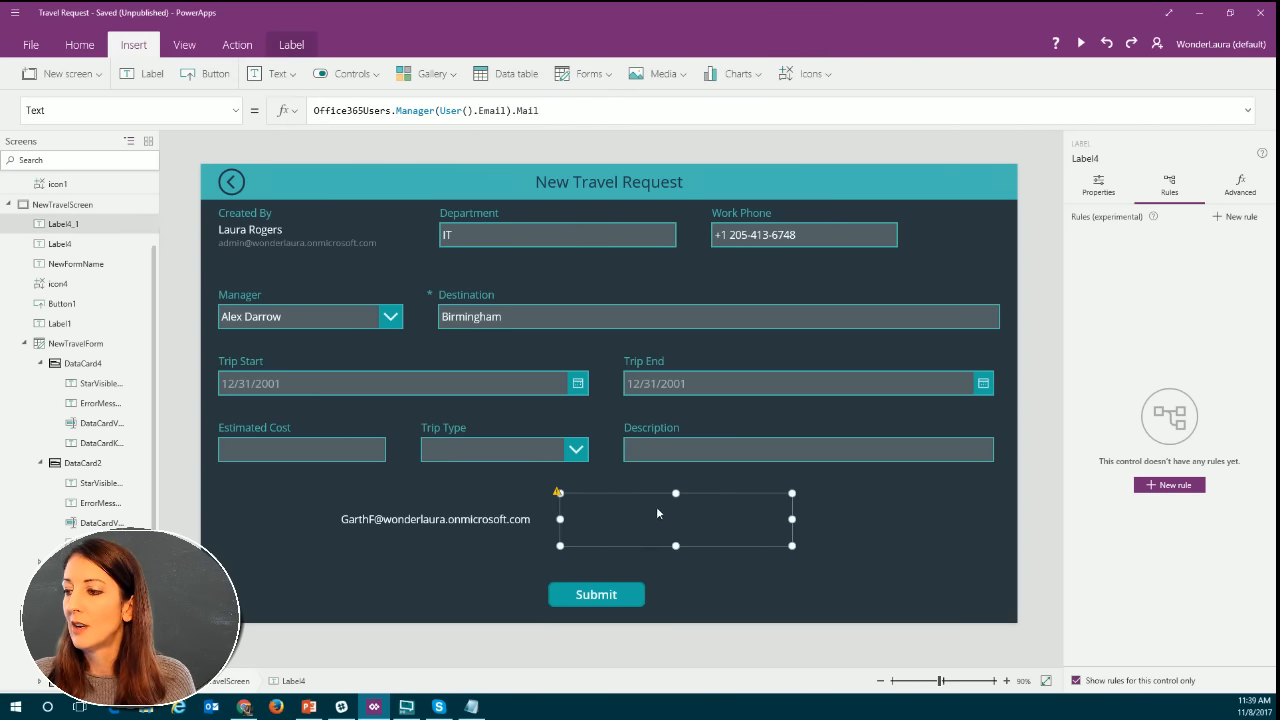
Move the manager email label to the form's left edge below Estimated Cost and place the direct reports label directly beneath it.
click(471, 516)
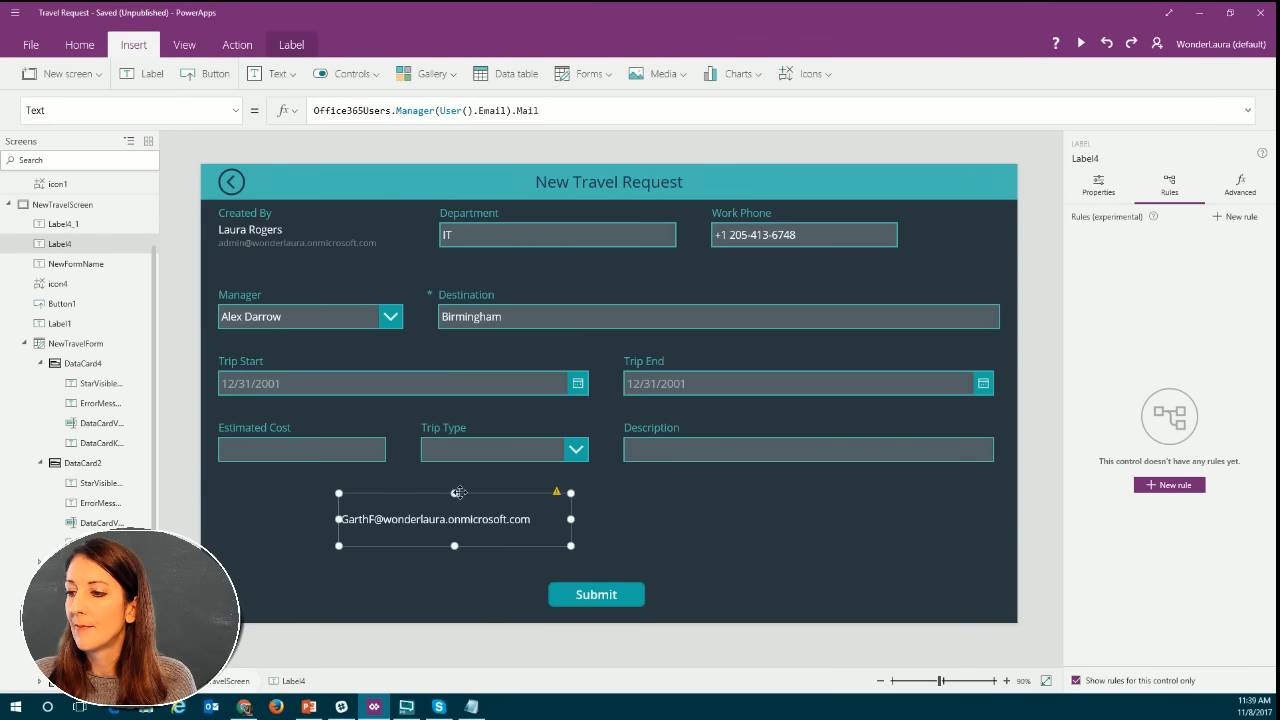
drag(458, 492, 318, 470)
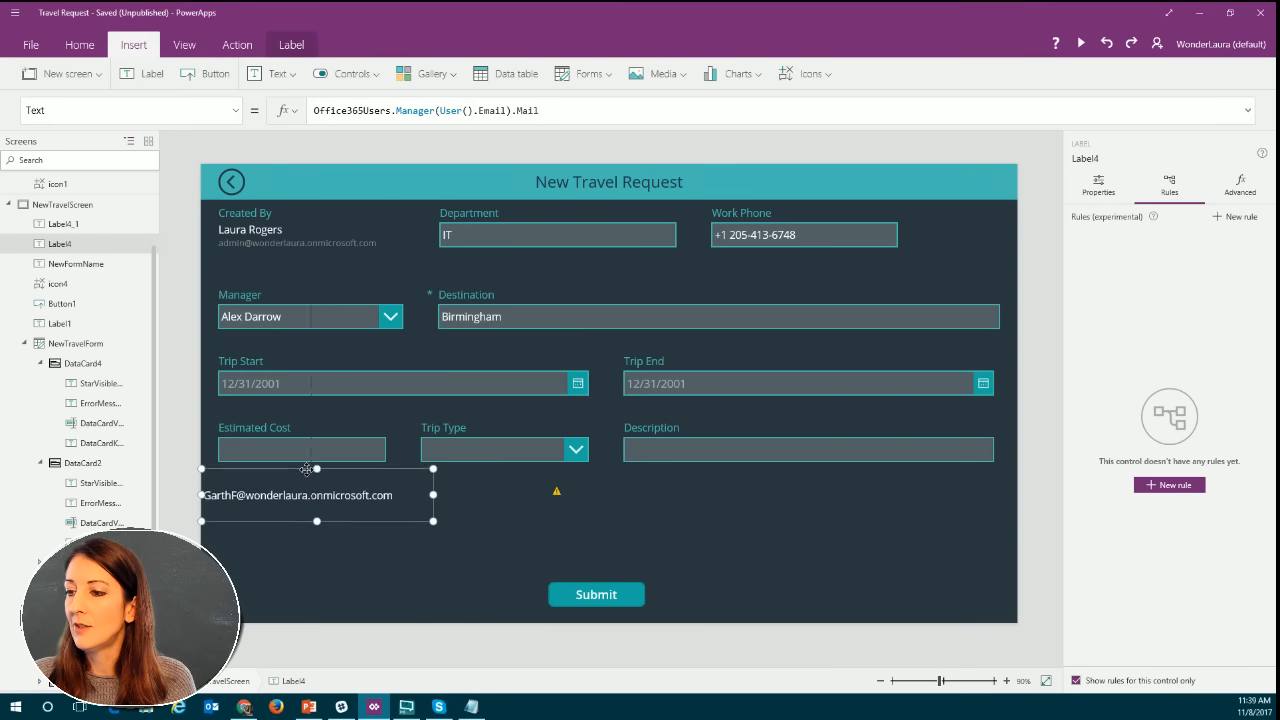
click(578, 502)
drag(643, 490, 225, 527)
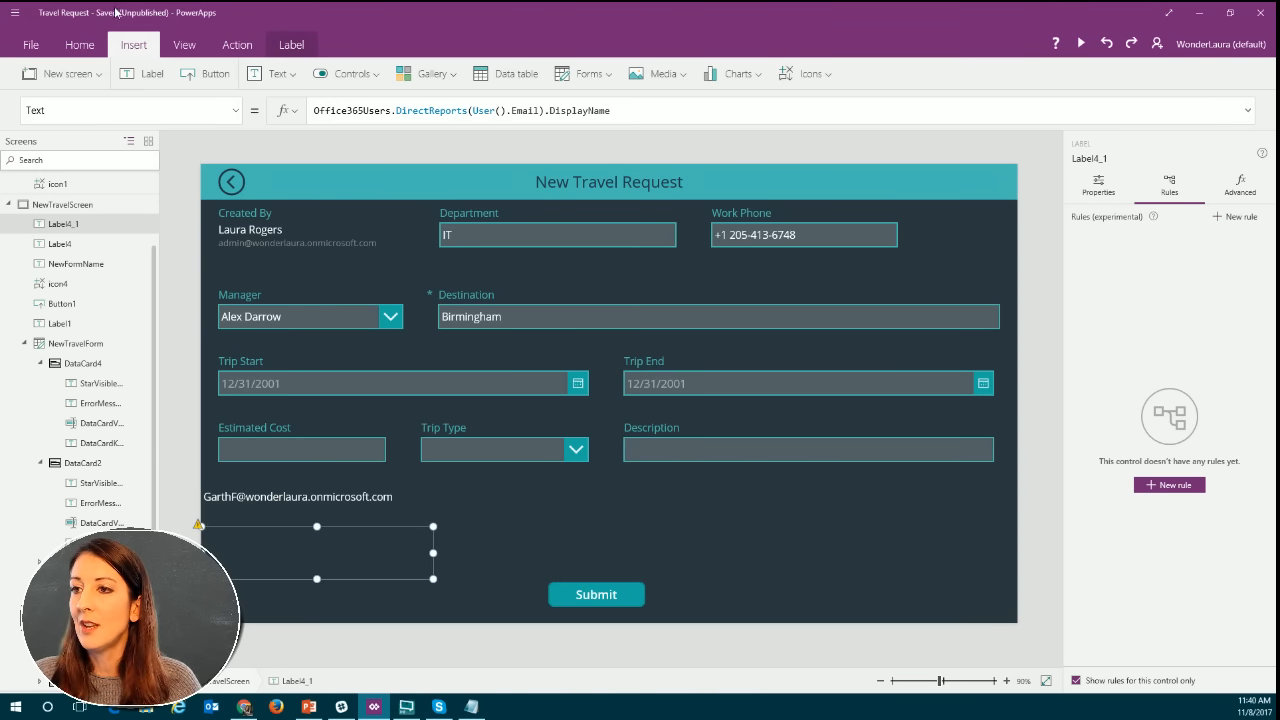
Insert a blank vertical gallery, resize it to 563 by 170, and place it above Submit at X 493, Y 526.
click(432, 76)
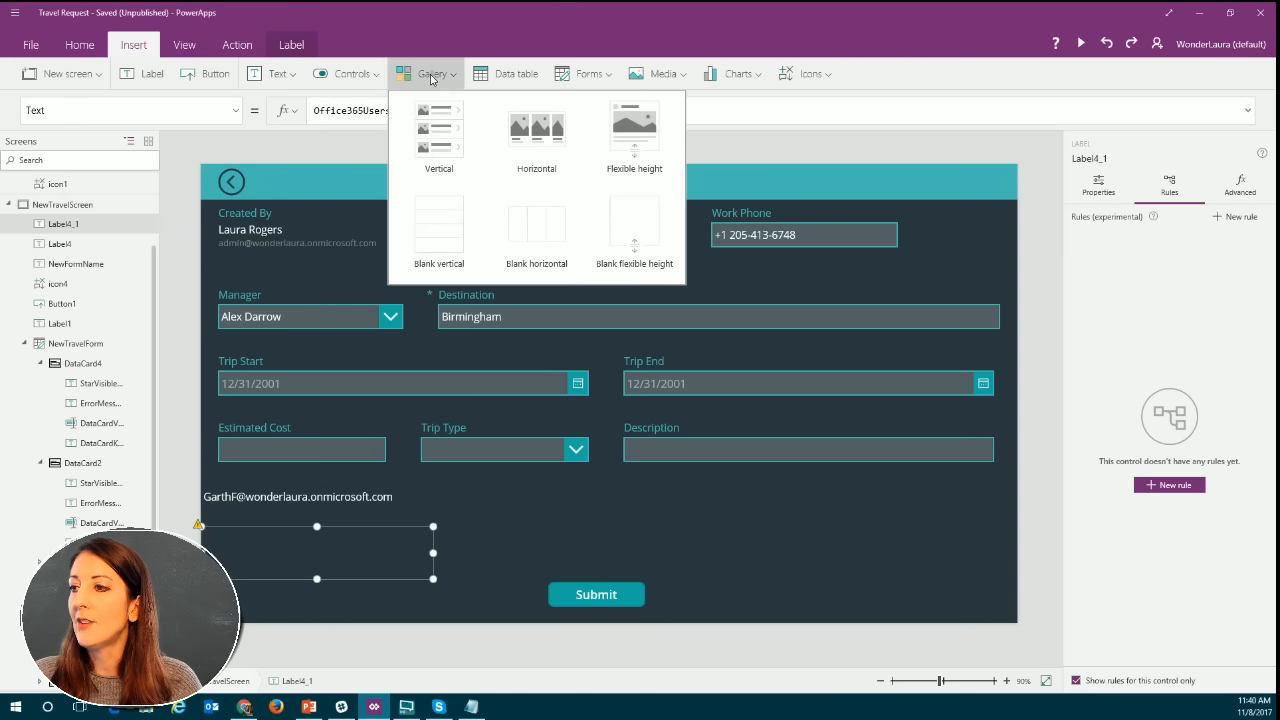
click(441, 234)
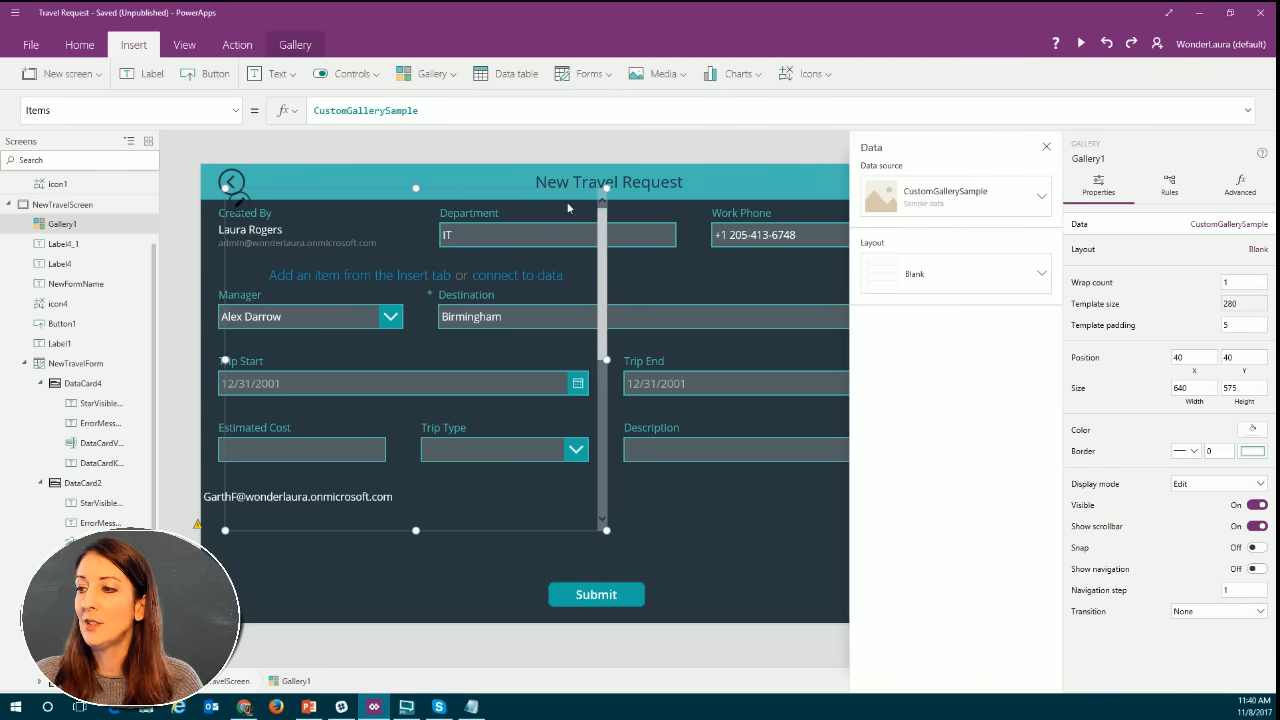
drag(607, 531, 519, 344)
drag(472, 297, 465, 288)
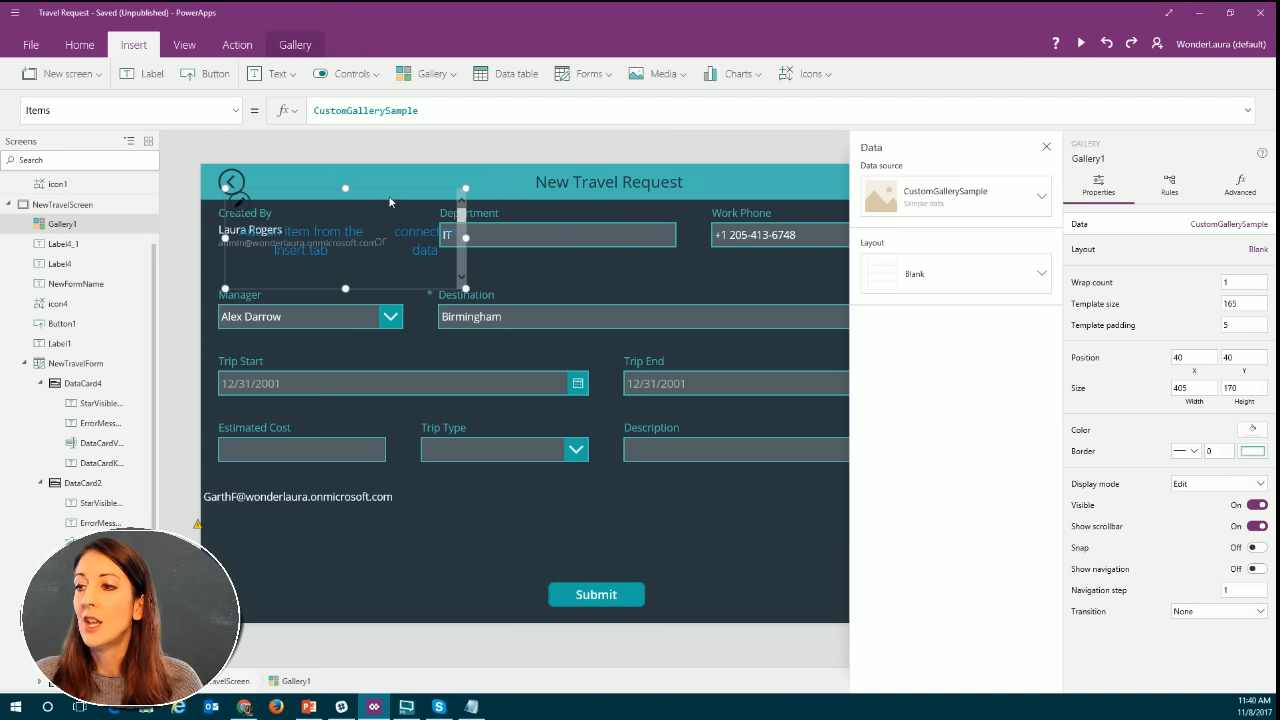
drag(567, 413, 656, 480)
drag(737, 529, 820, 530)
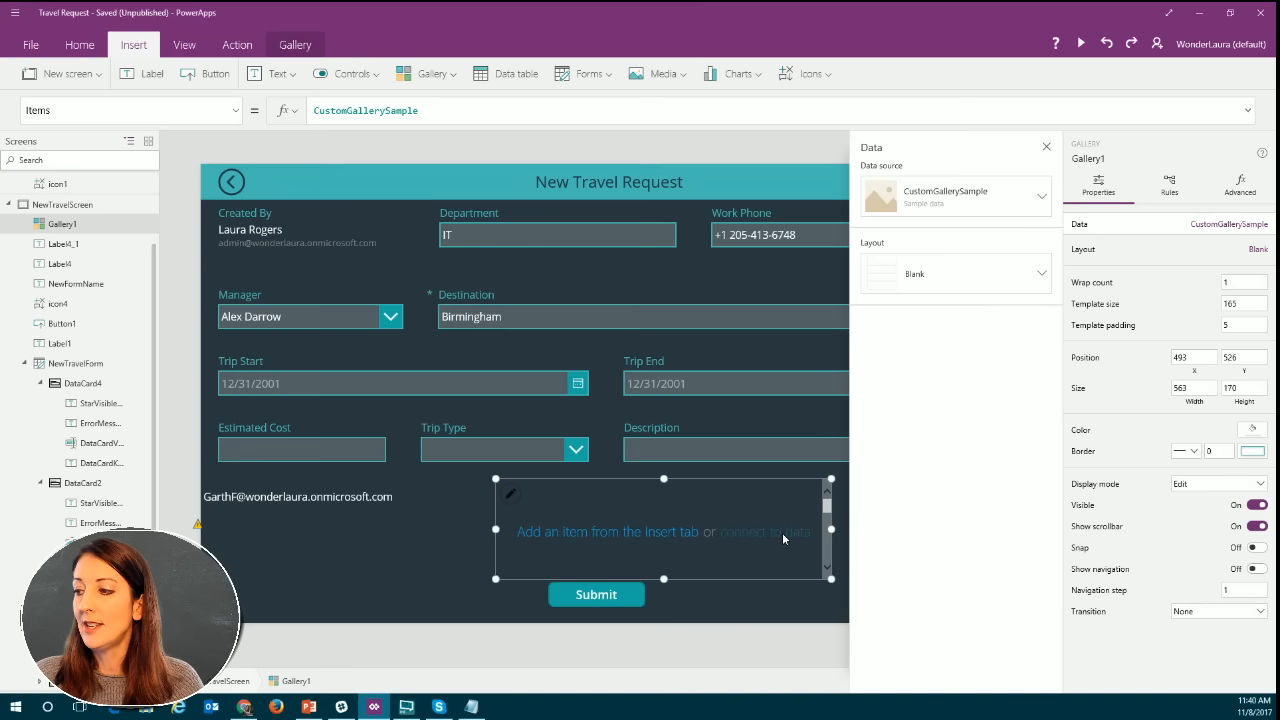
Copy the direct reports label's formula into the gallery's Items property as Office365Users.DirectReports(User().Email).DisplayName.
click(783, 534)
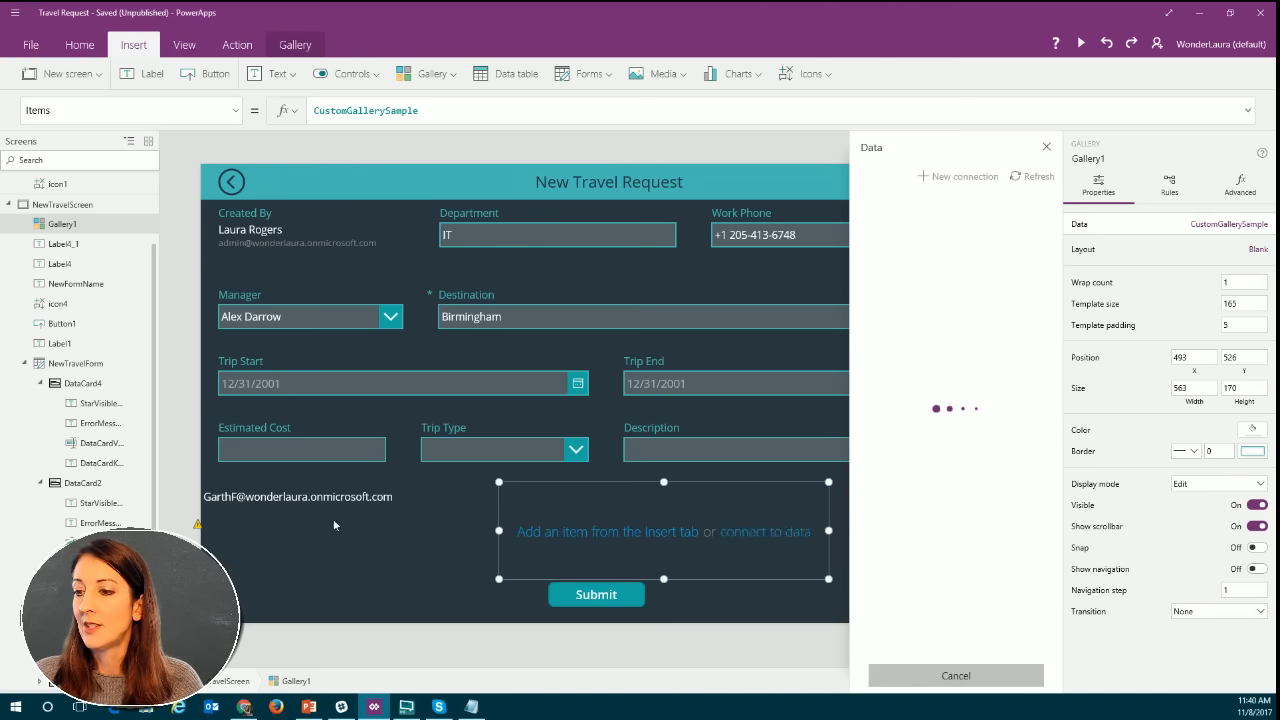
click(263, 545)
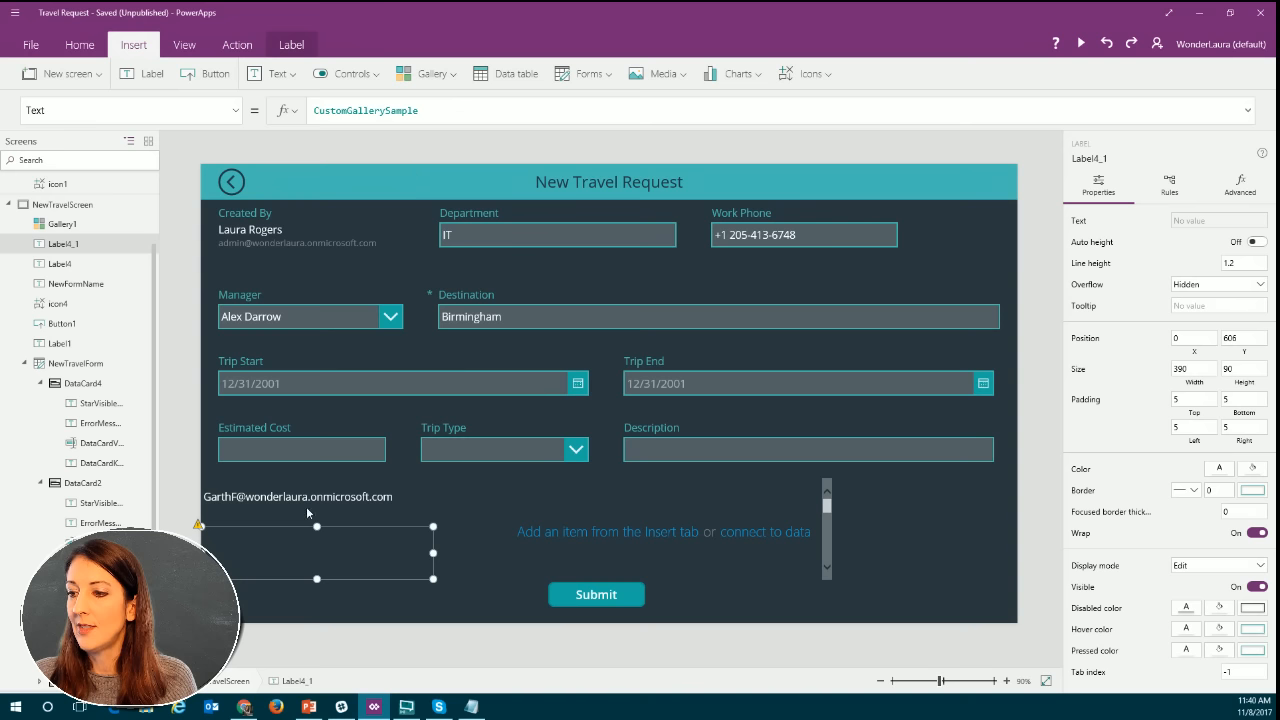
text(Office365Users.DirectReports(User().Email).DisplayName)
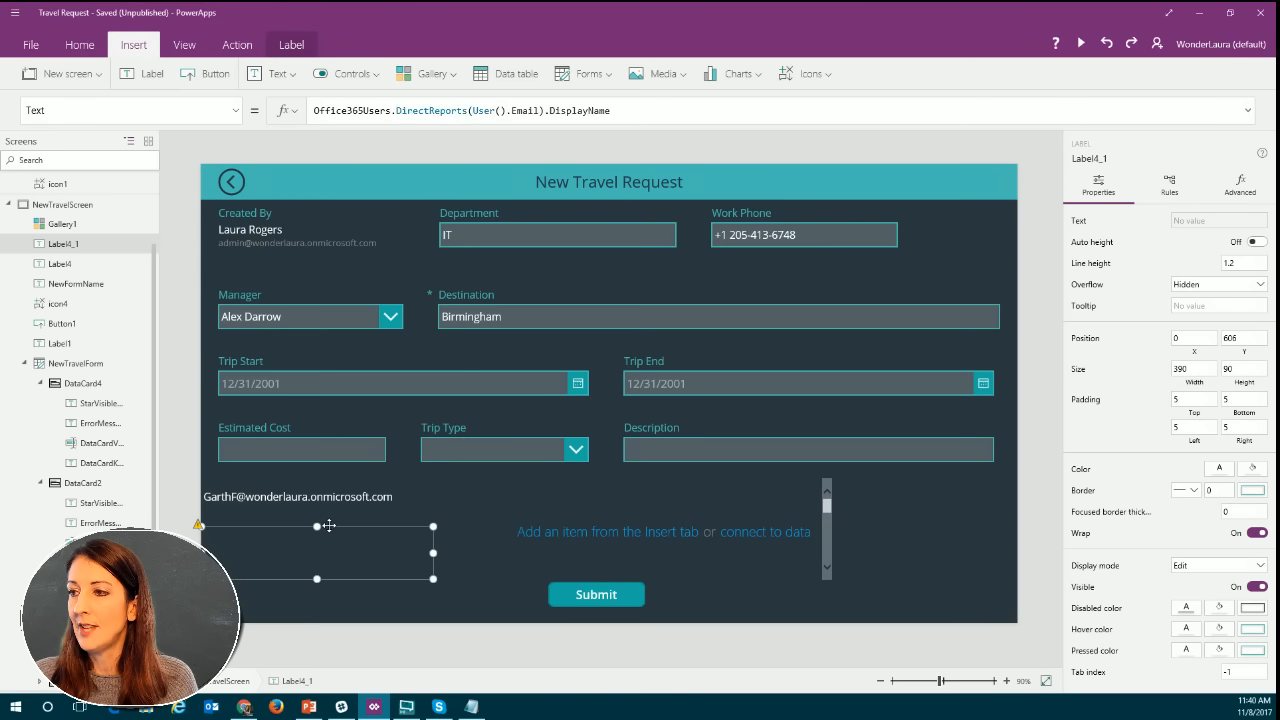
drag(610, 110, 308, 111)
key(ctrl+c)
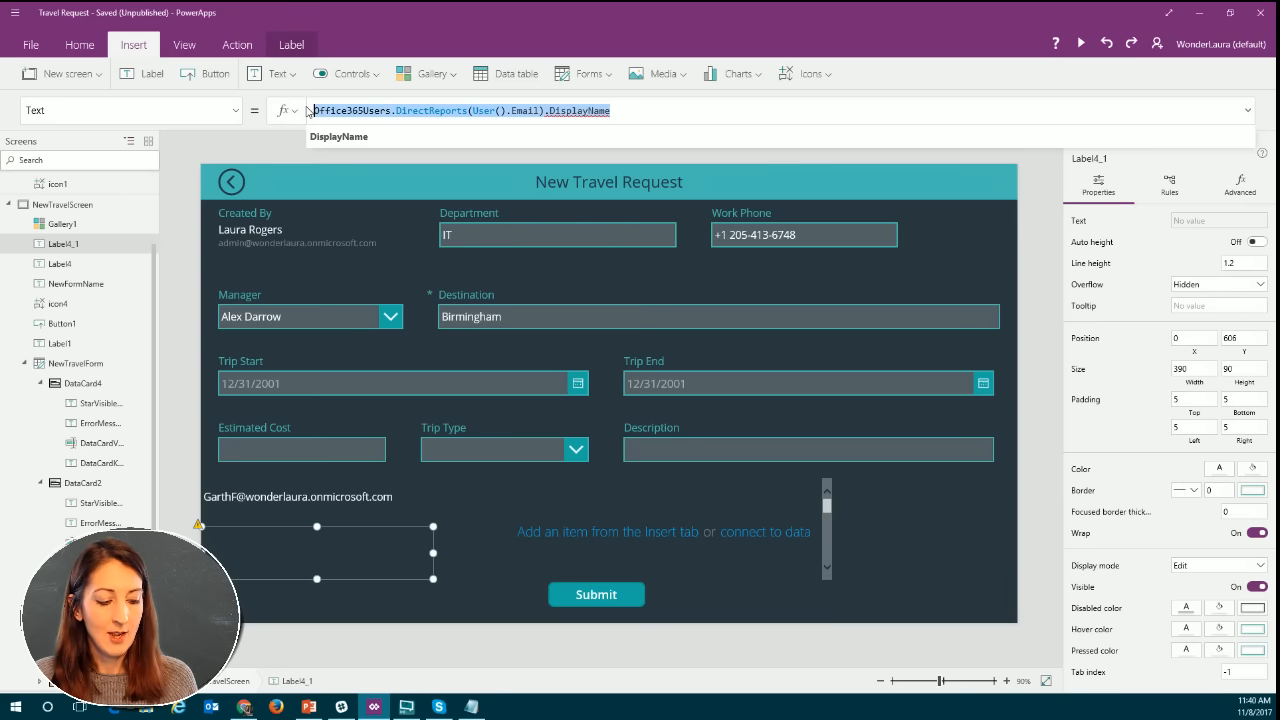
click(776, 530)
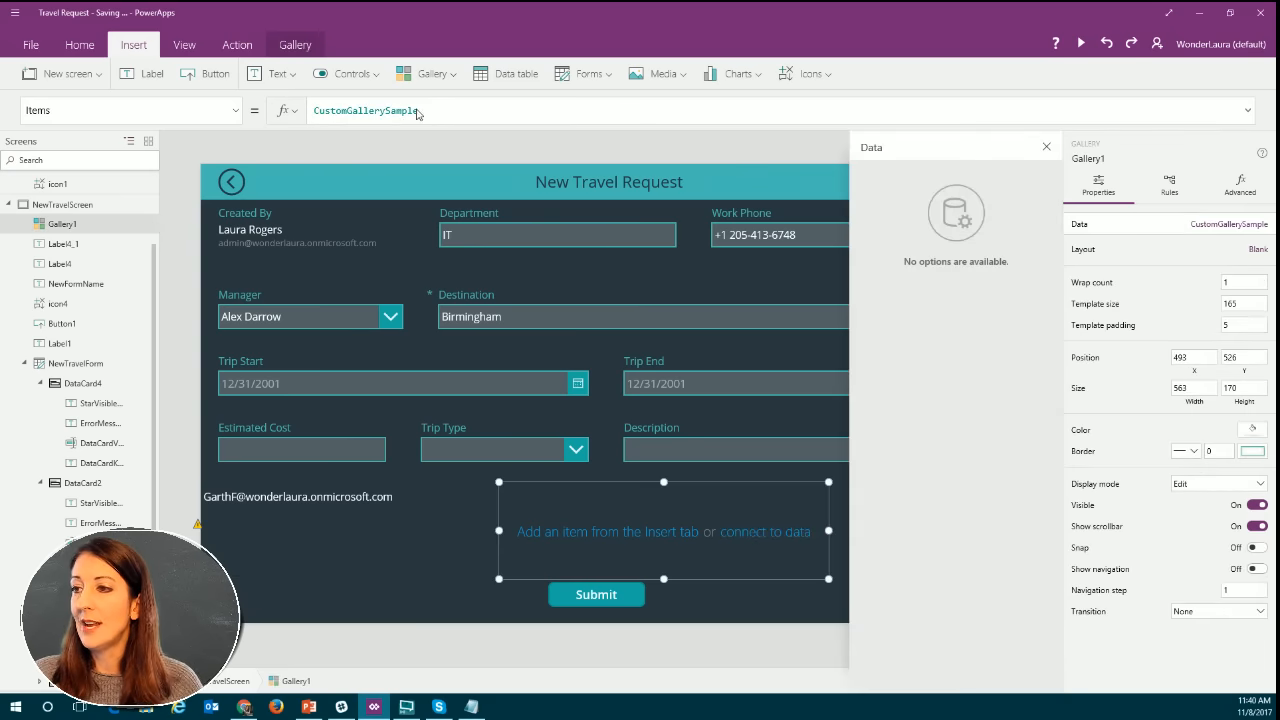
click(452, 112)
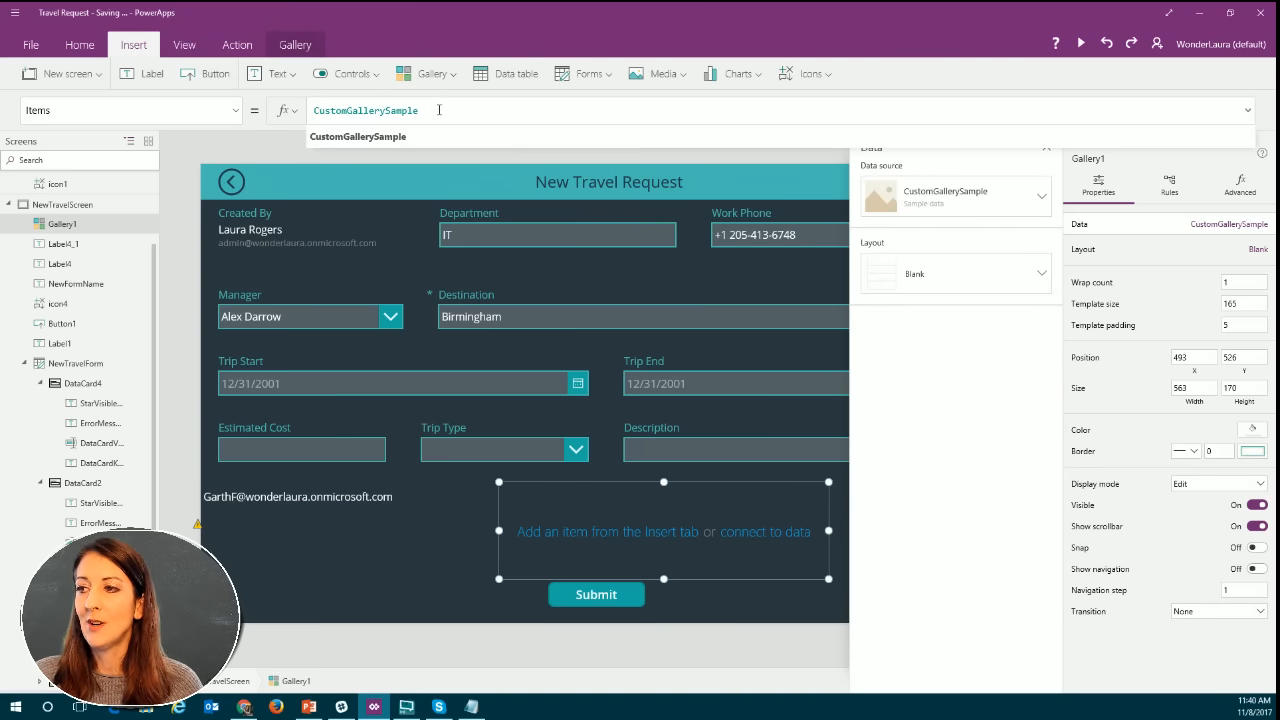
drag(413, 110, 312, 112)
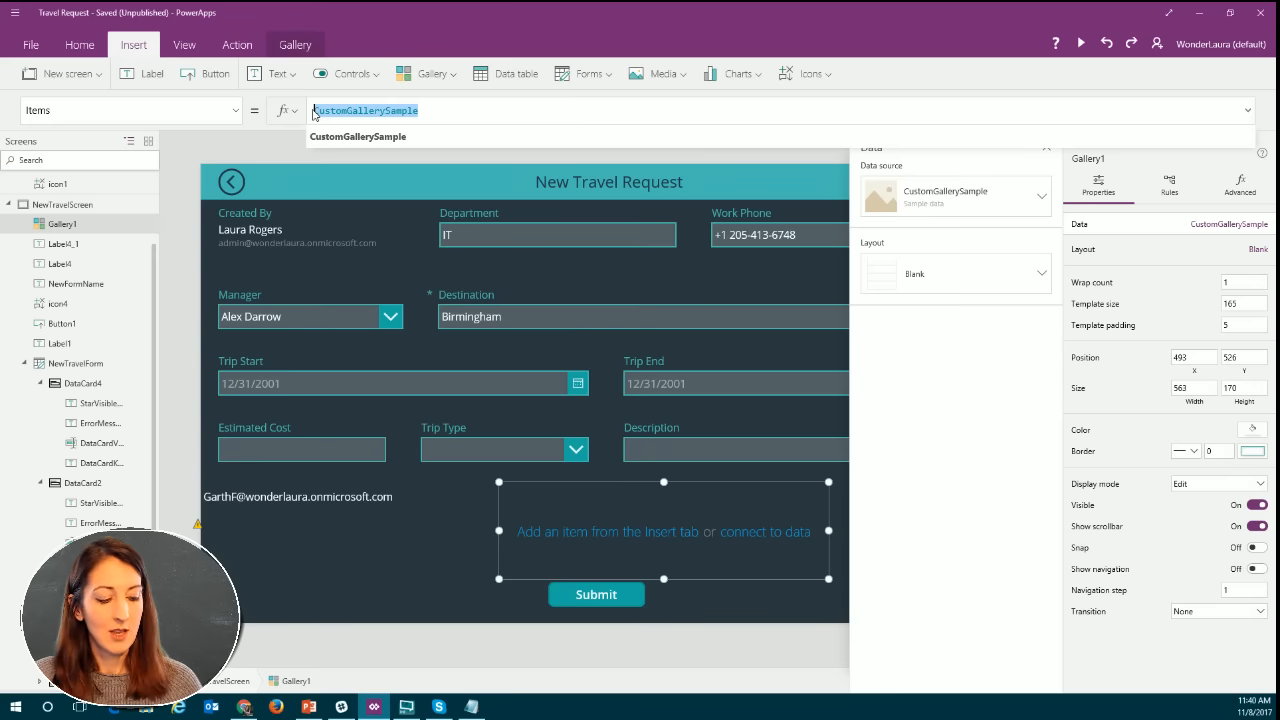
key(ctrl+v)
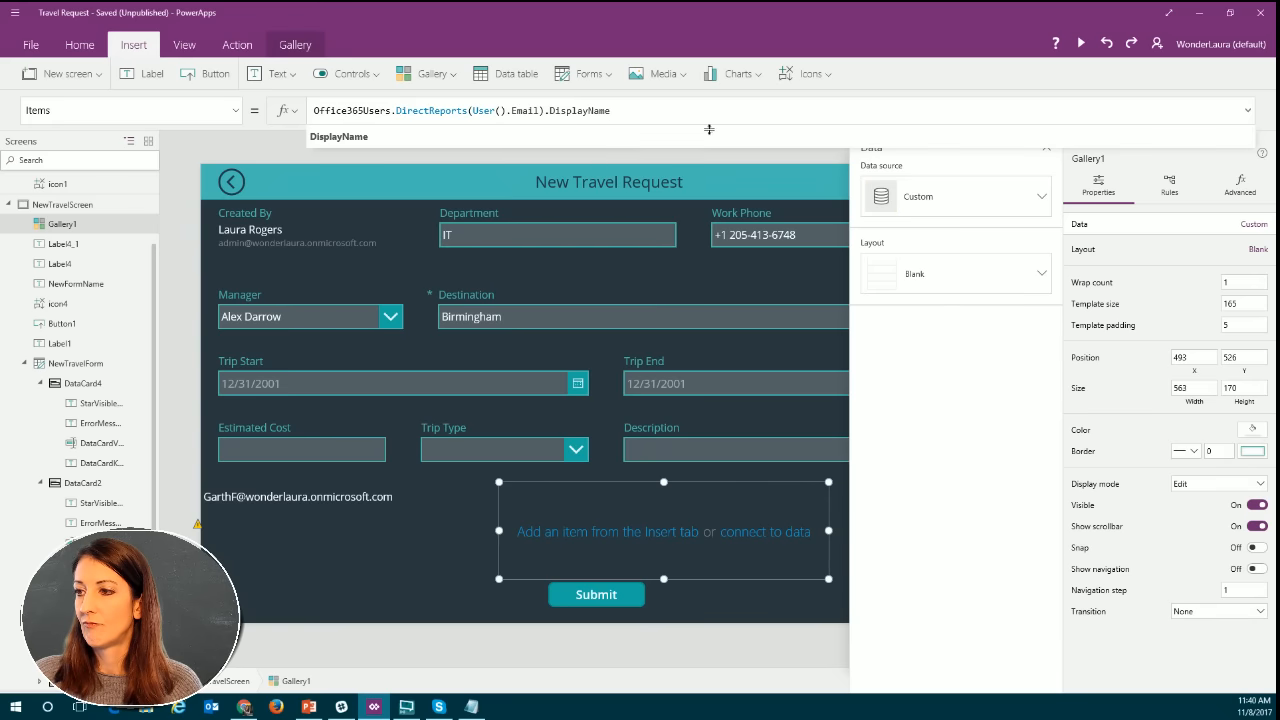
click(706, 138)
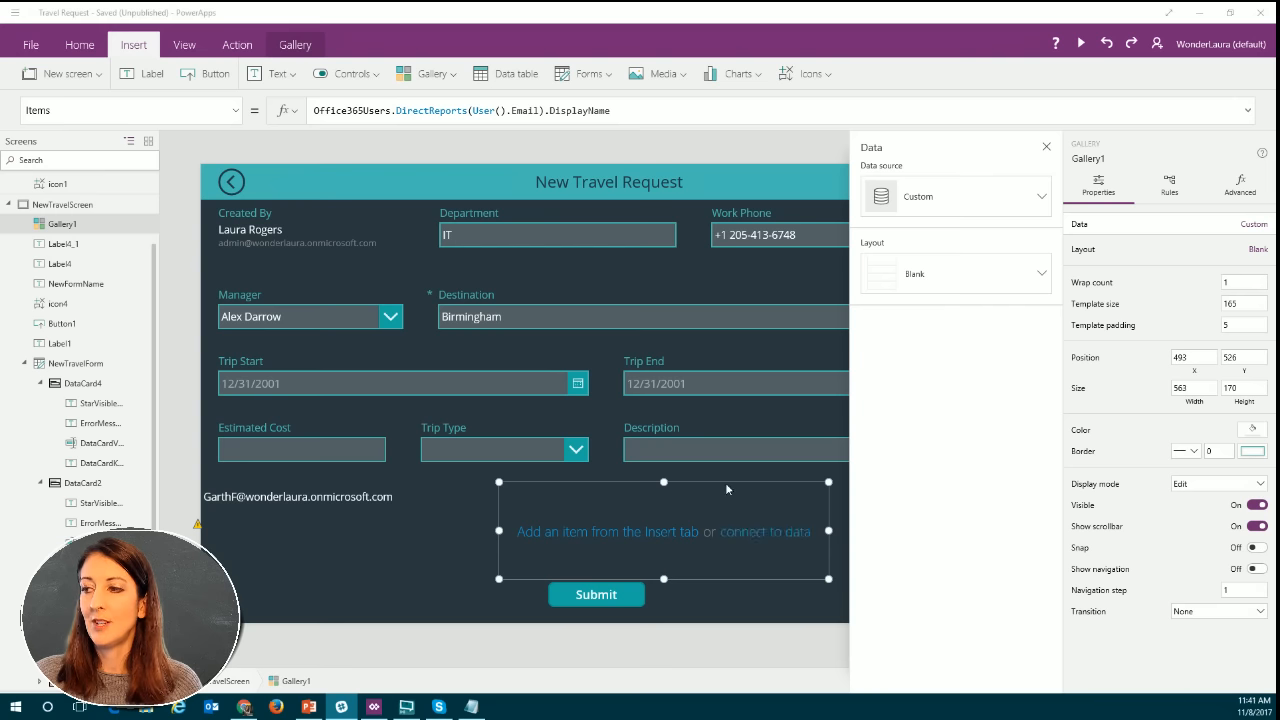
Review the gallery's data connections and Items formula, and preview the New Travel Request screen before returning to editing.
click(750, 541)
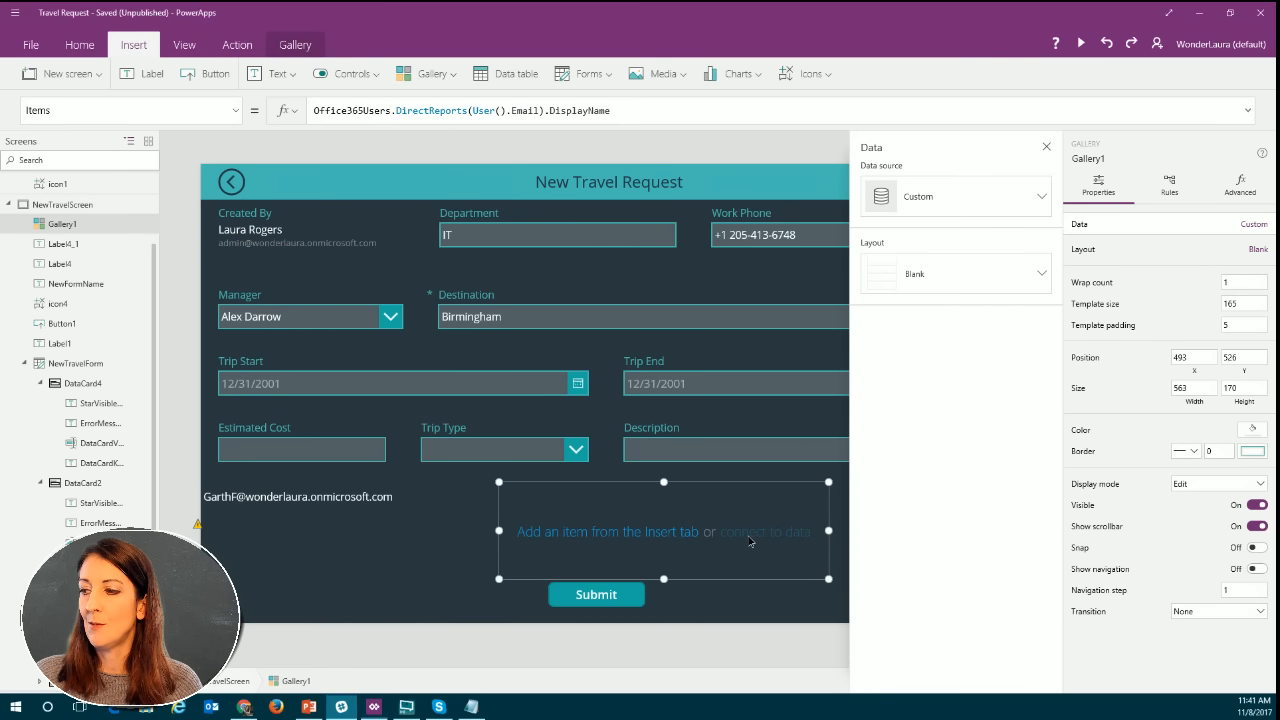
click(560, 111)
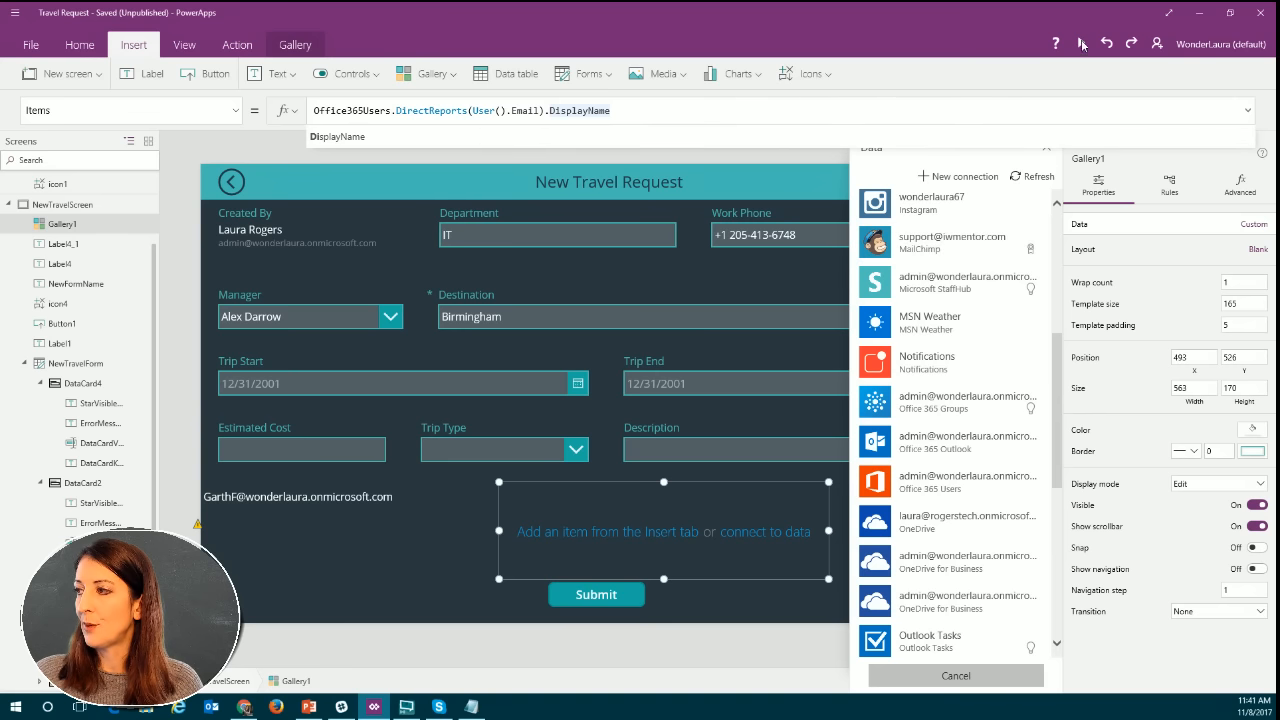
click(1082, 44)
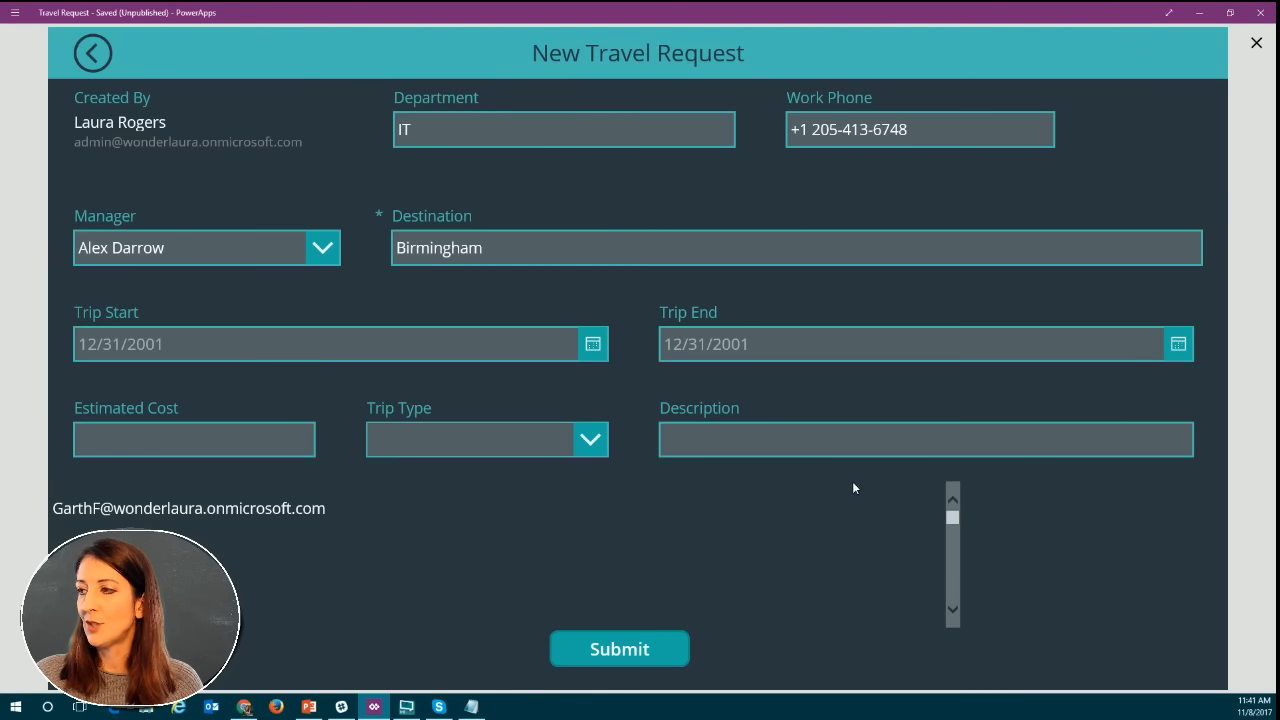
click(1256, 46)
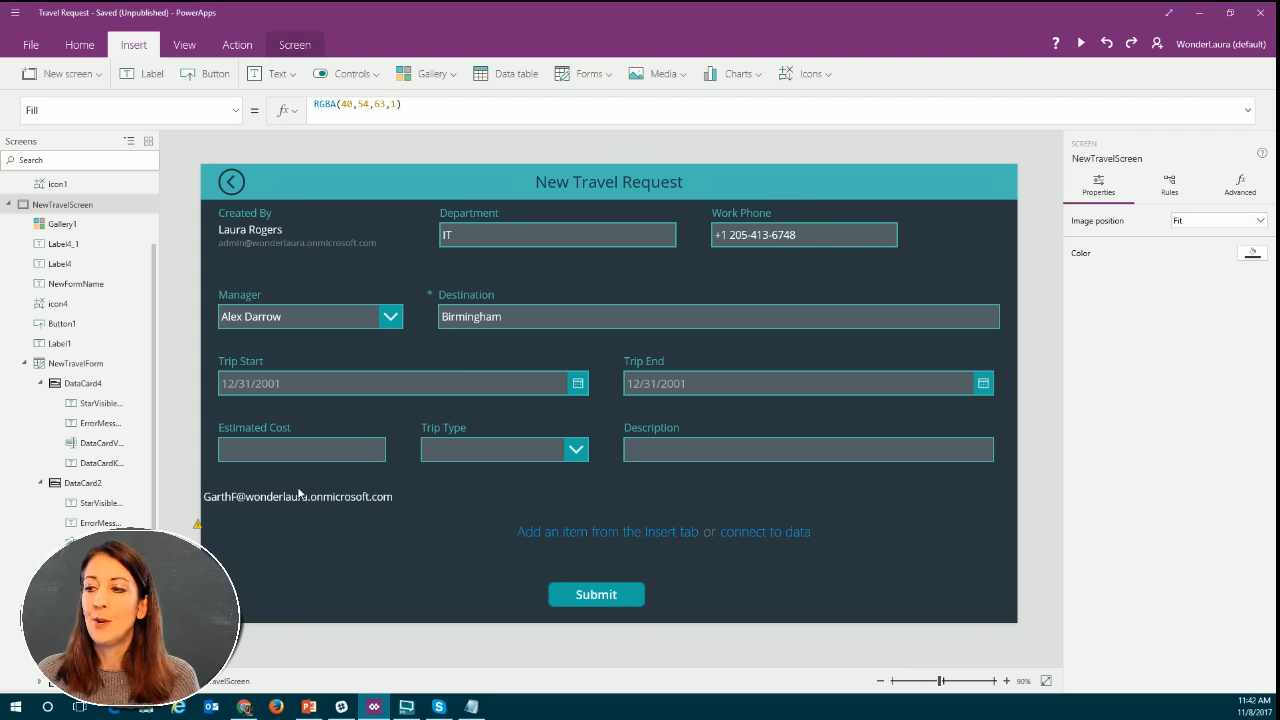
Cut the gallery's Items formula down to Office365Users. by removing the DirectReports call and its DisplayName field.
click(739, 534)
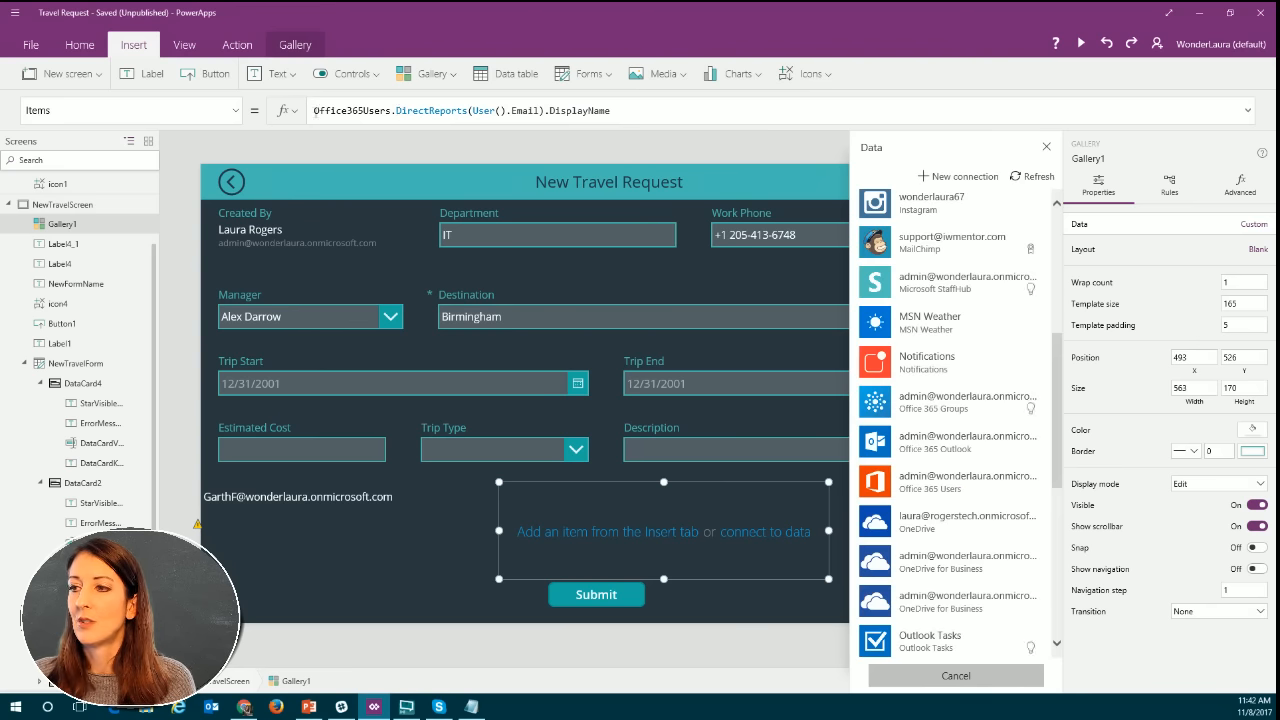
click(591, 110)
drag(610, 110, 287, 113)
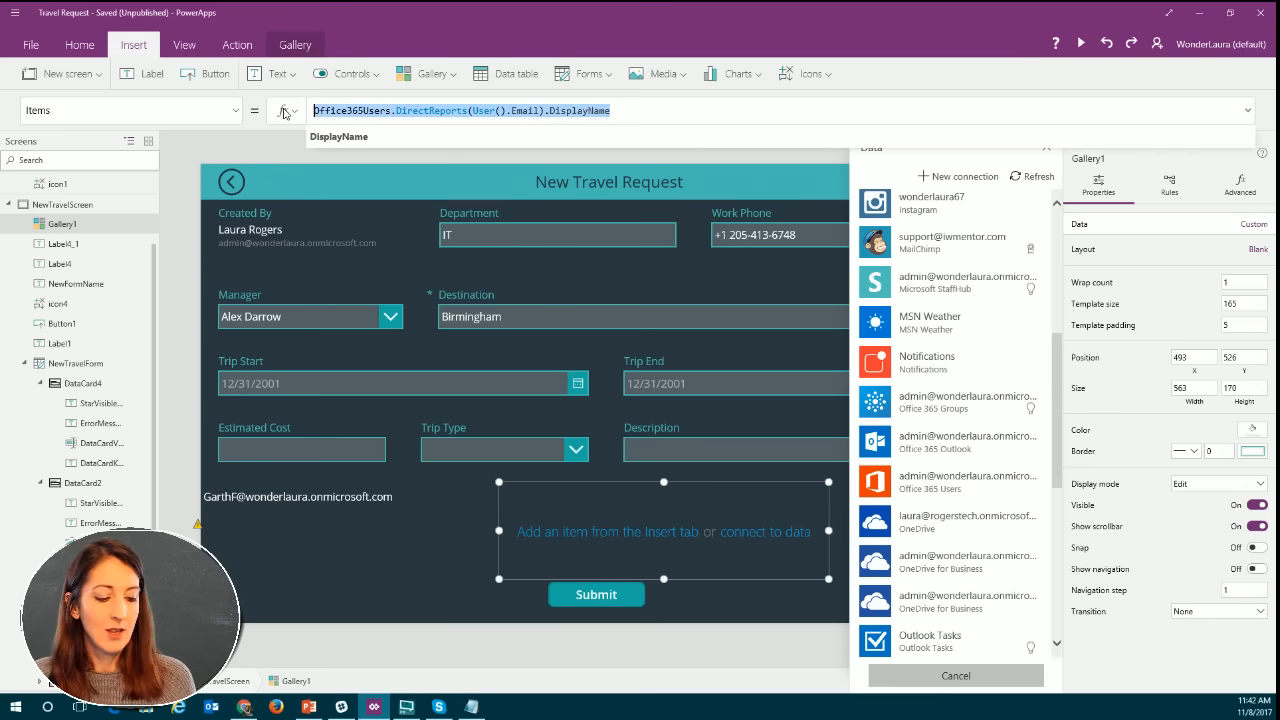
drag(391, 110, 571, 111)
click(415, 110)
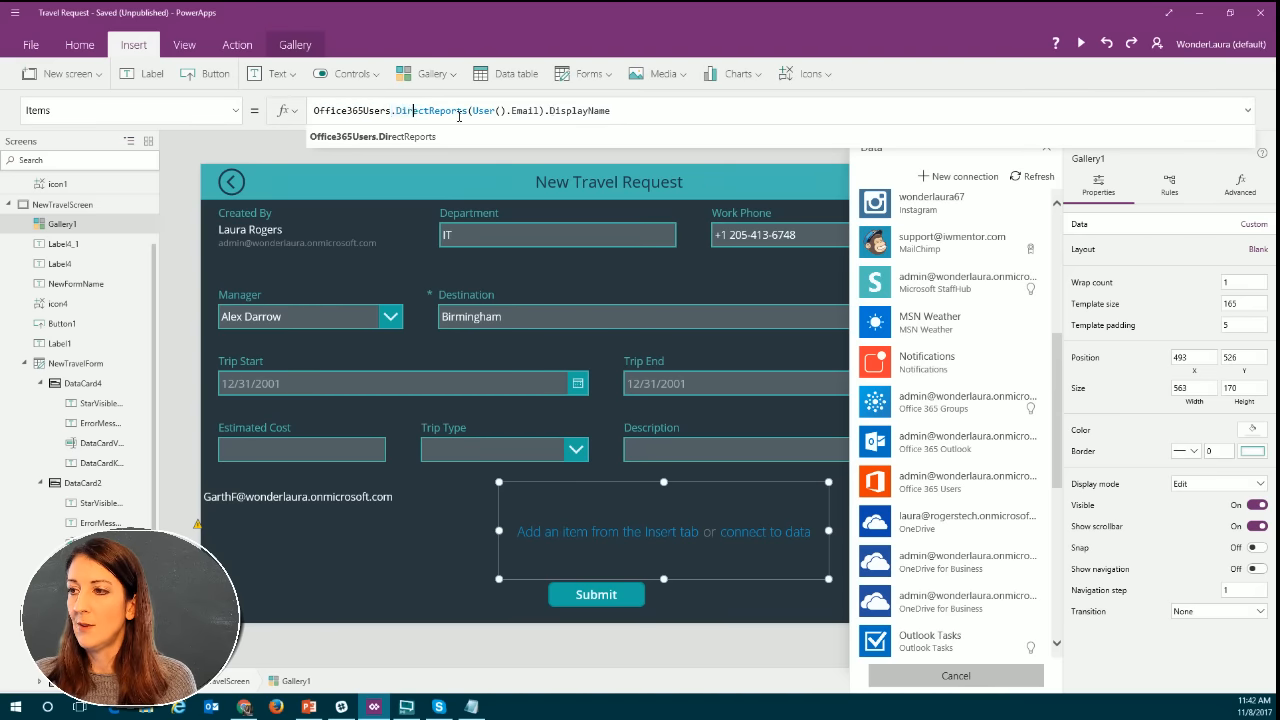
click(403, 138)
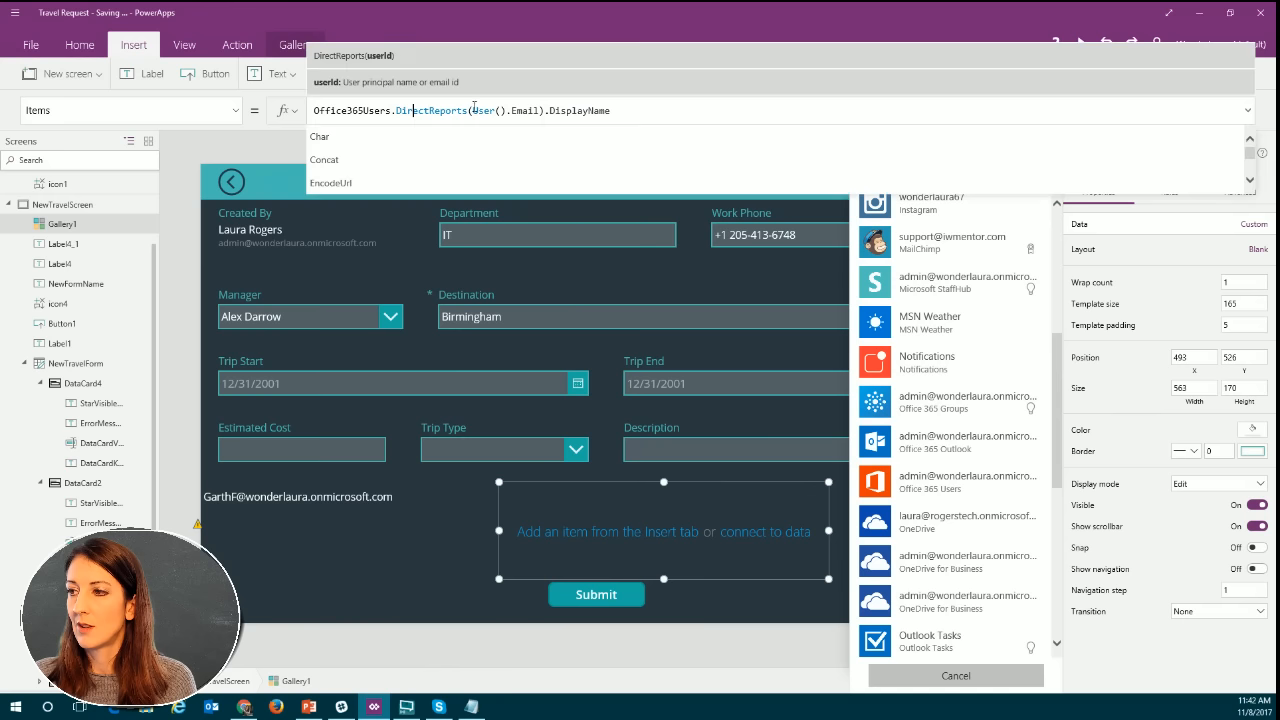
click(468, 110)
shift+click(644, 110)
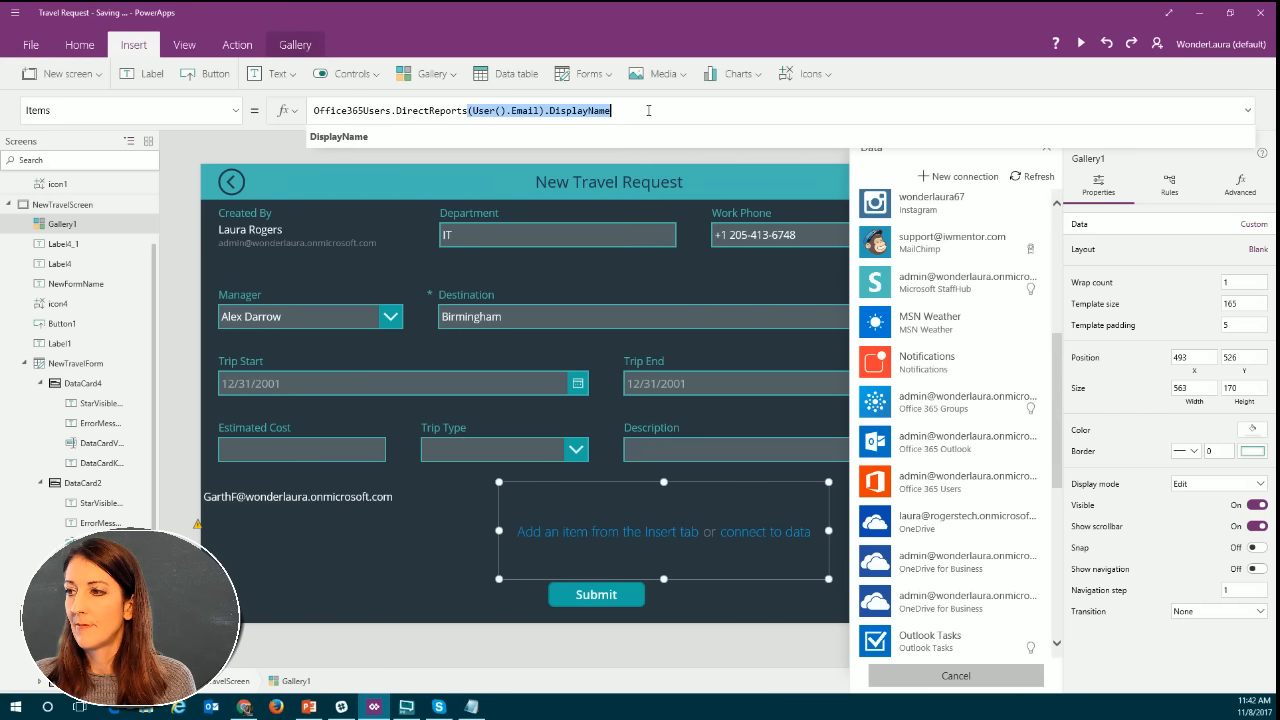
key(BackSpace)
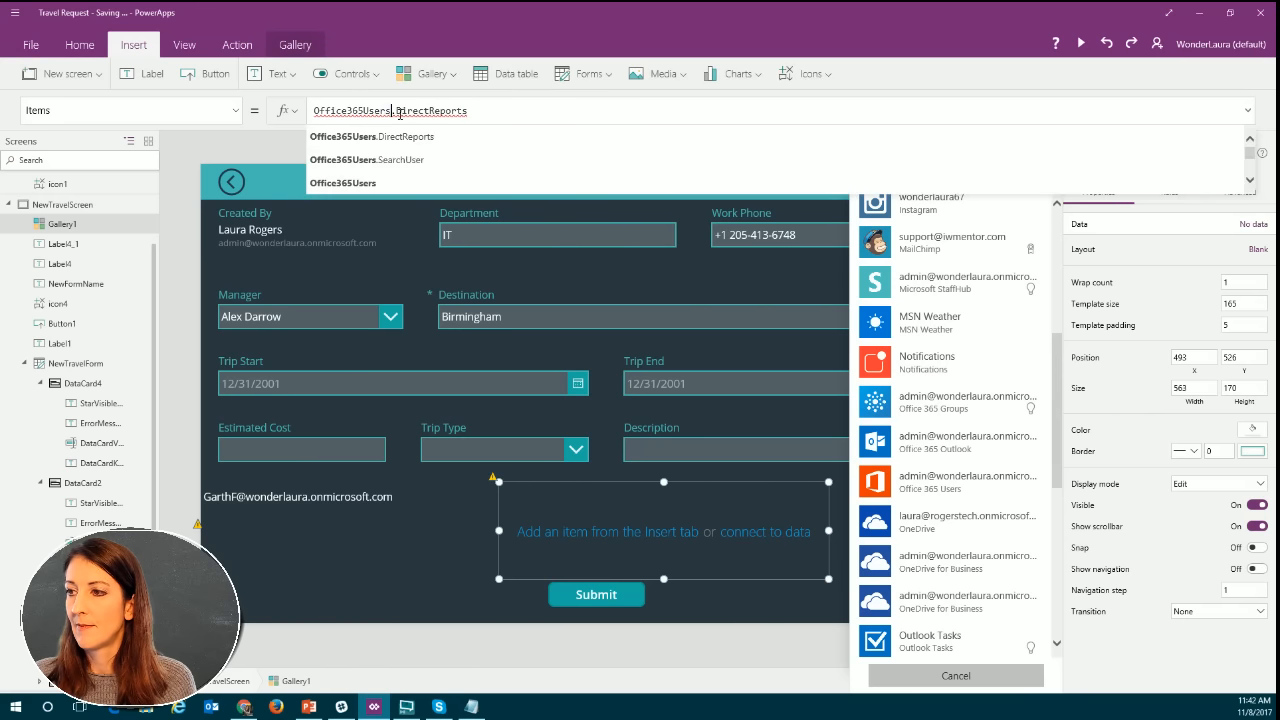
drag(394, 110, 511, 106)
key(BackSpace)
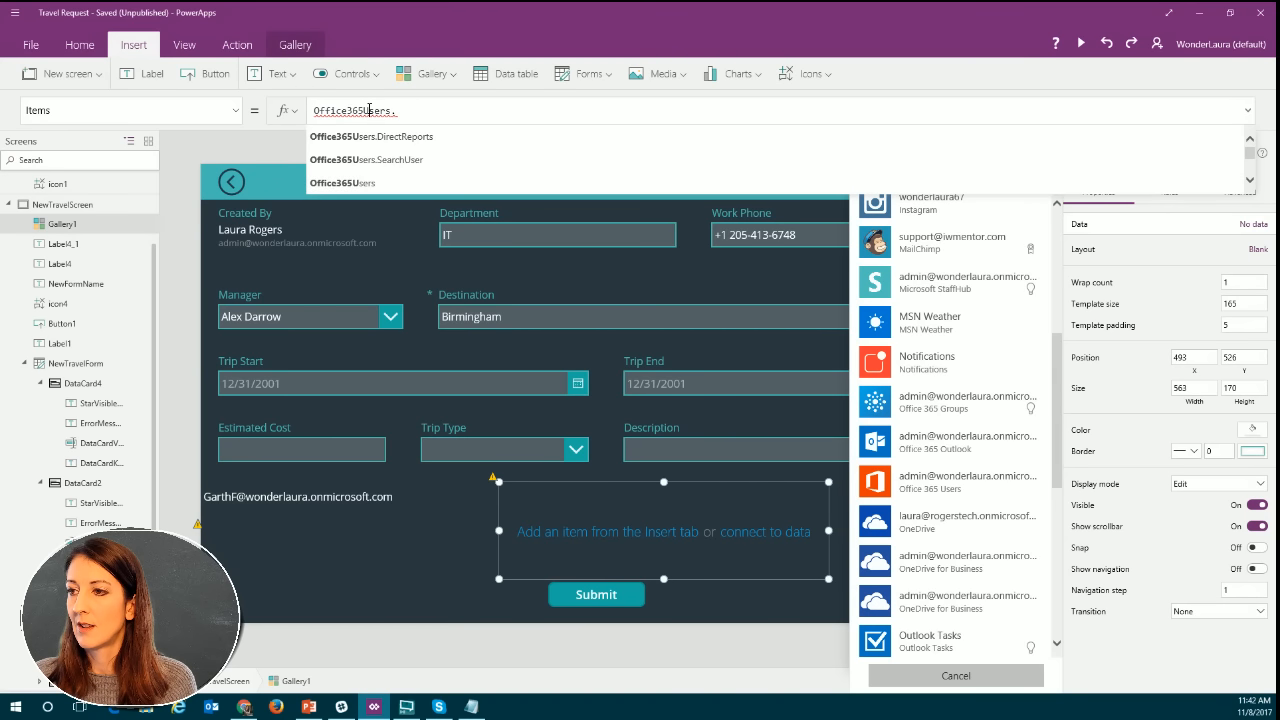
Complete the gallery's Items formula with the suggested DirectReports function so it reads Office365Users.DirectReports(.
text(.)
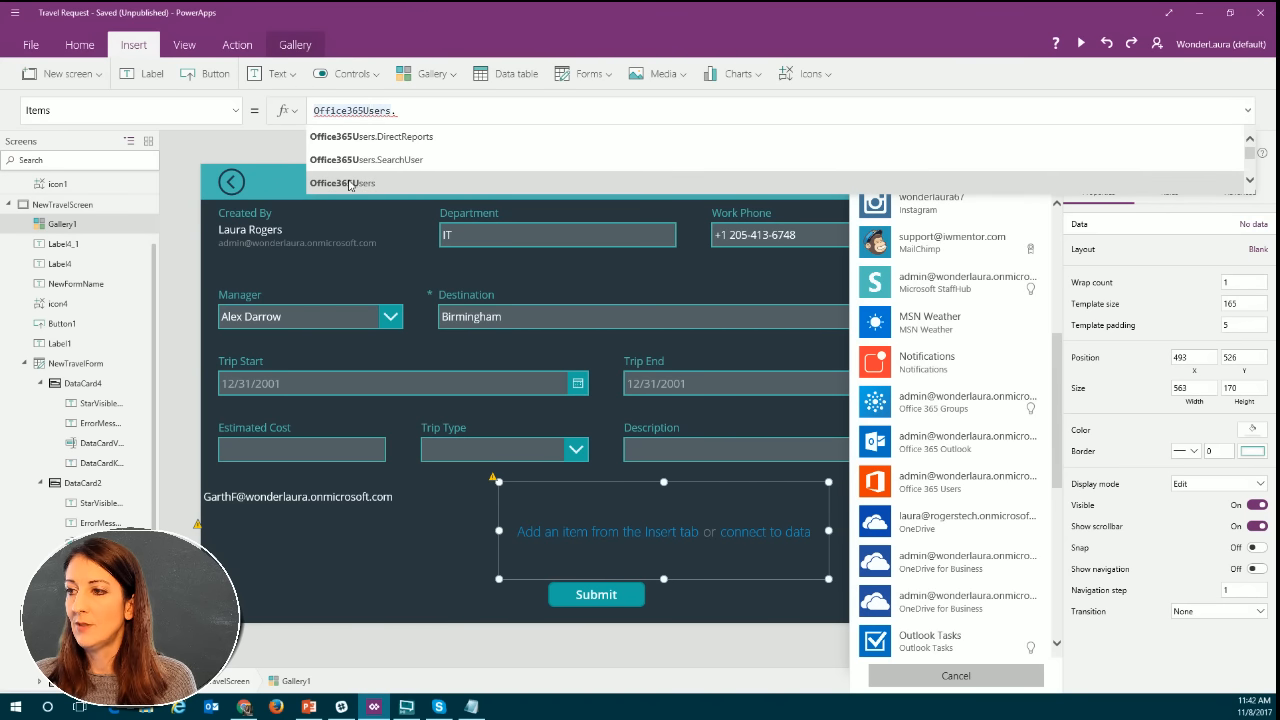
click(440, 110)
key(BackSpace)
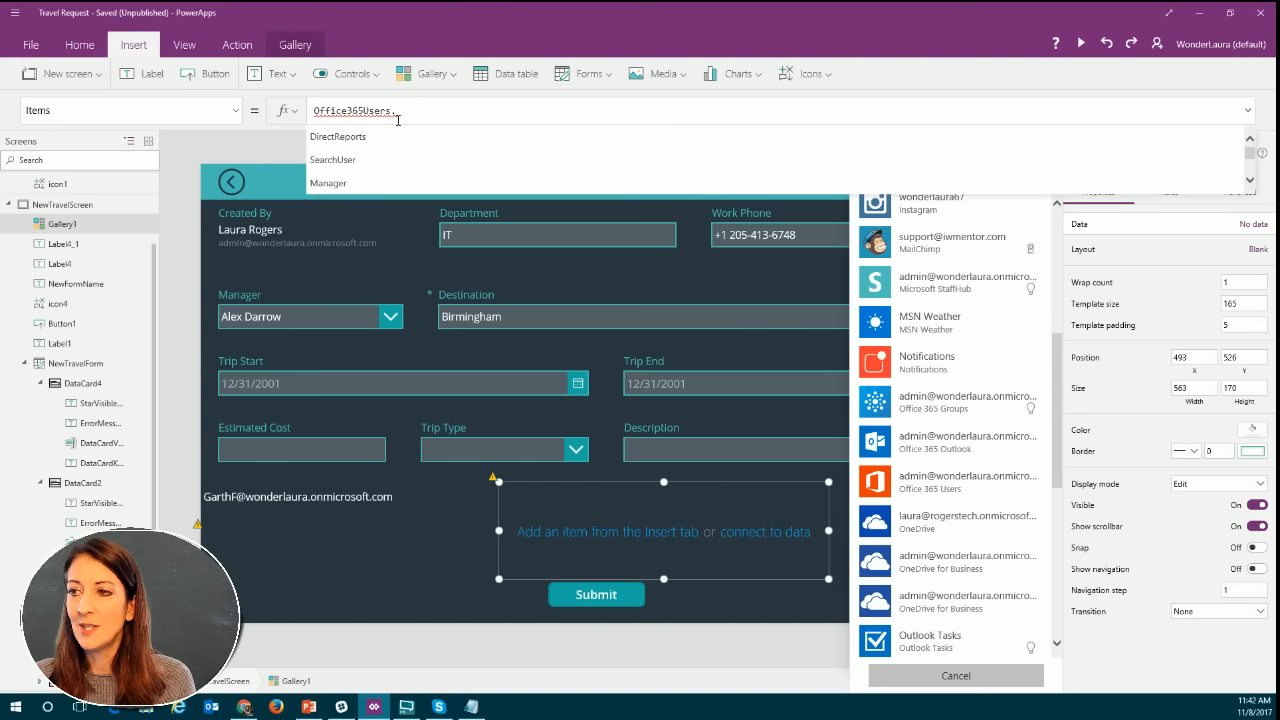
click(374, 144)
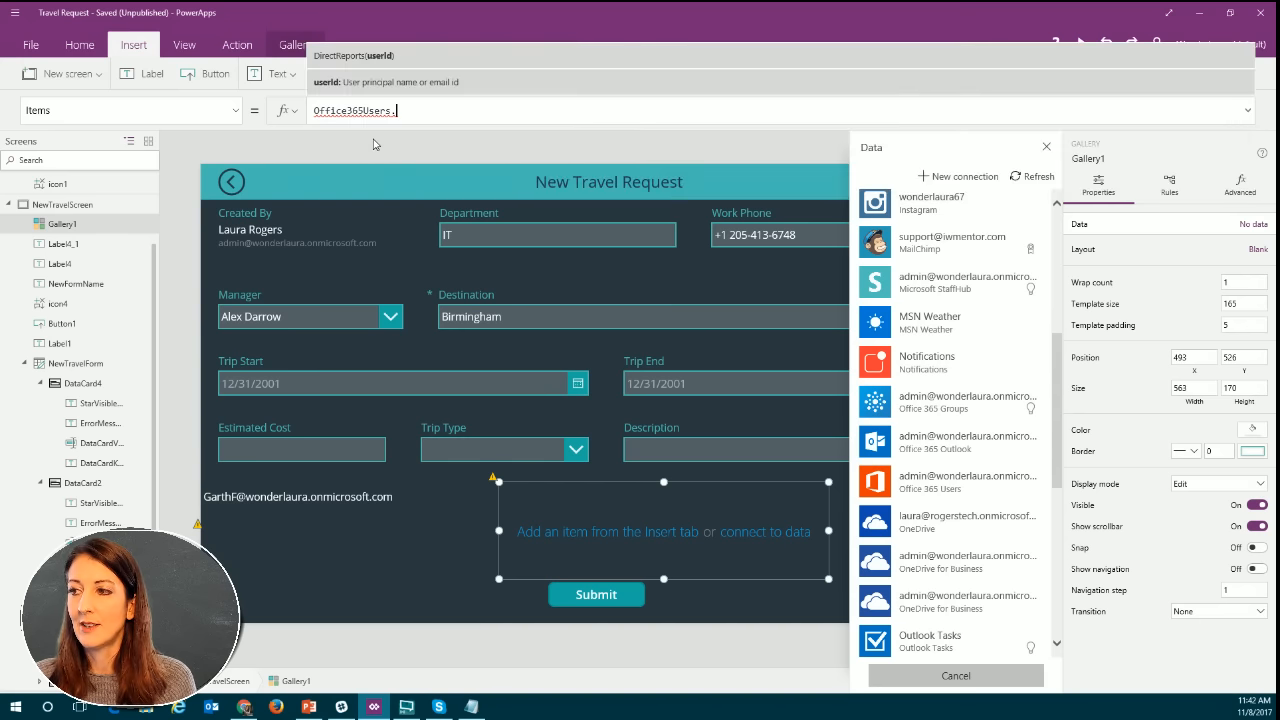
click(519, 111)
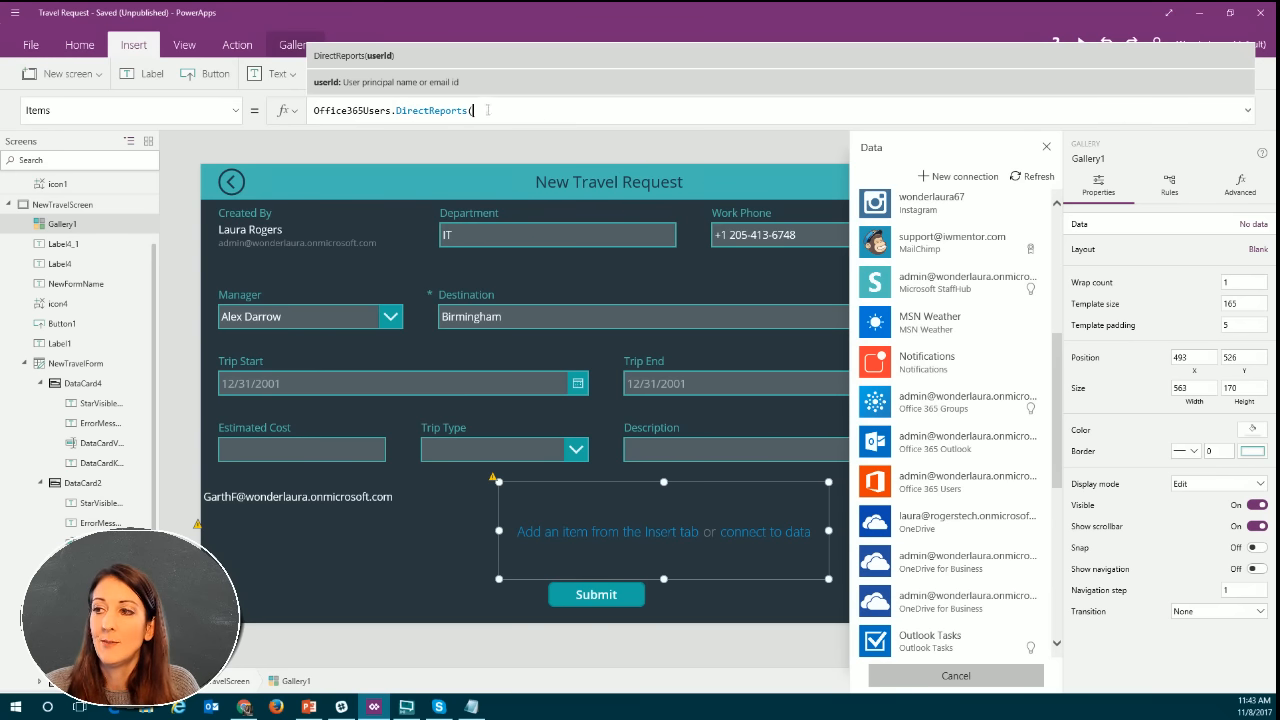
Replace the gallery's whole Items formula with the suggested Office365Users data source.
drag(474, 110, 302, 112)
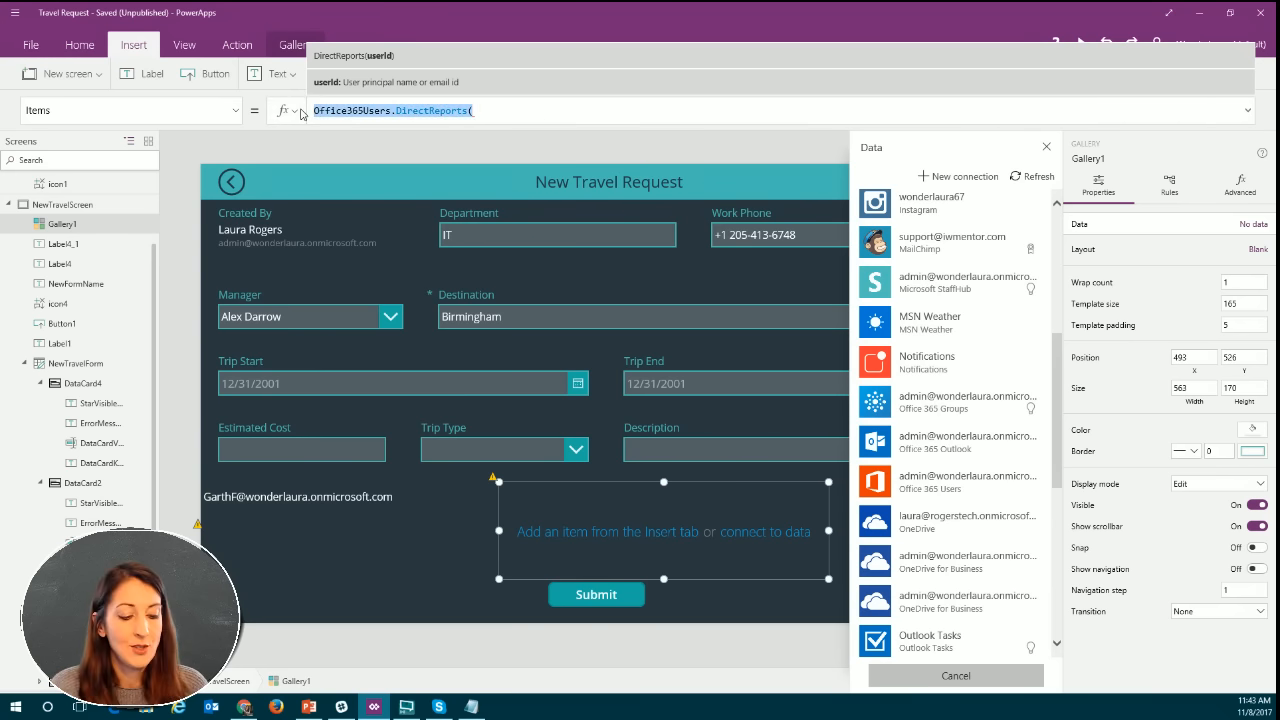
text(Office)
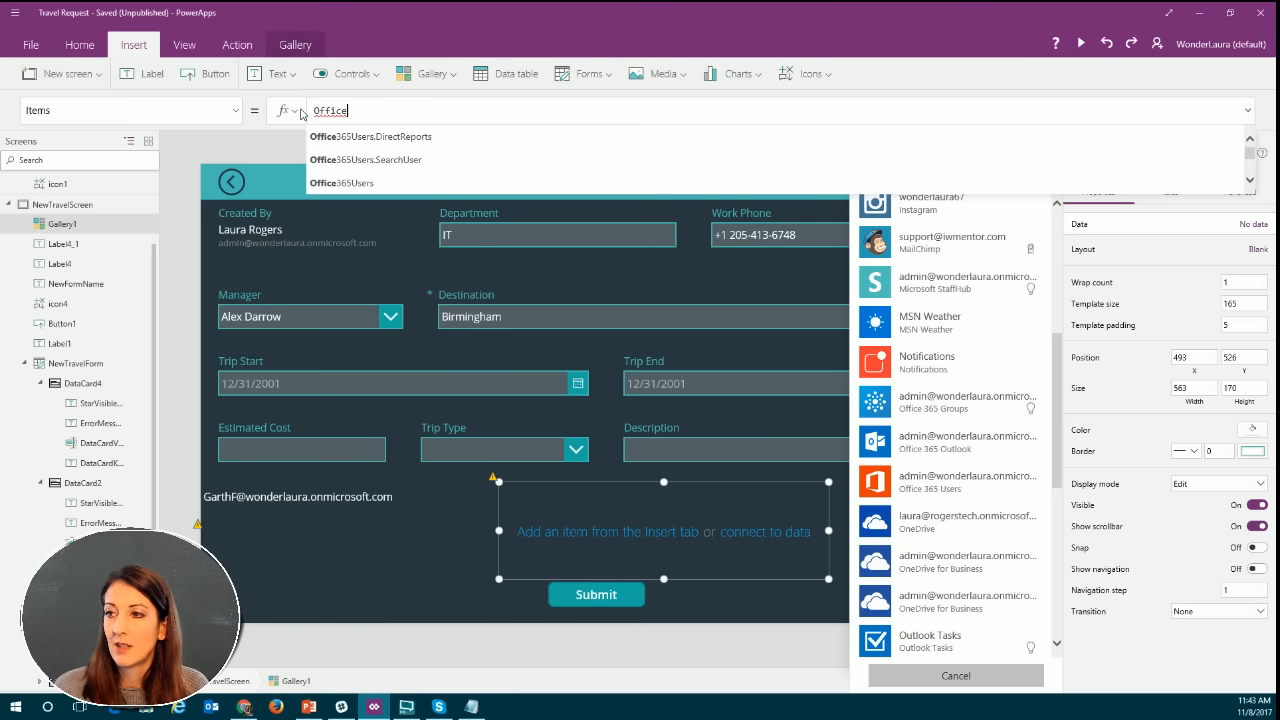
click(358, 184)
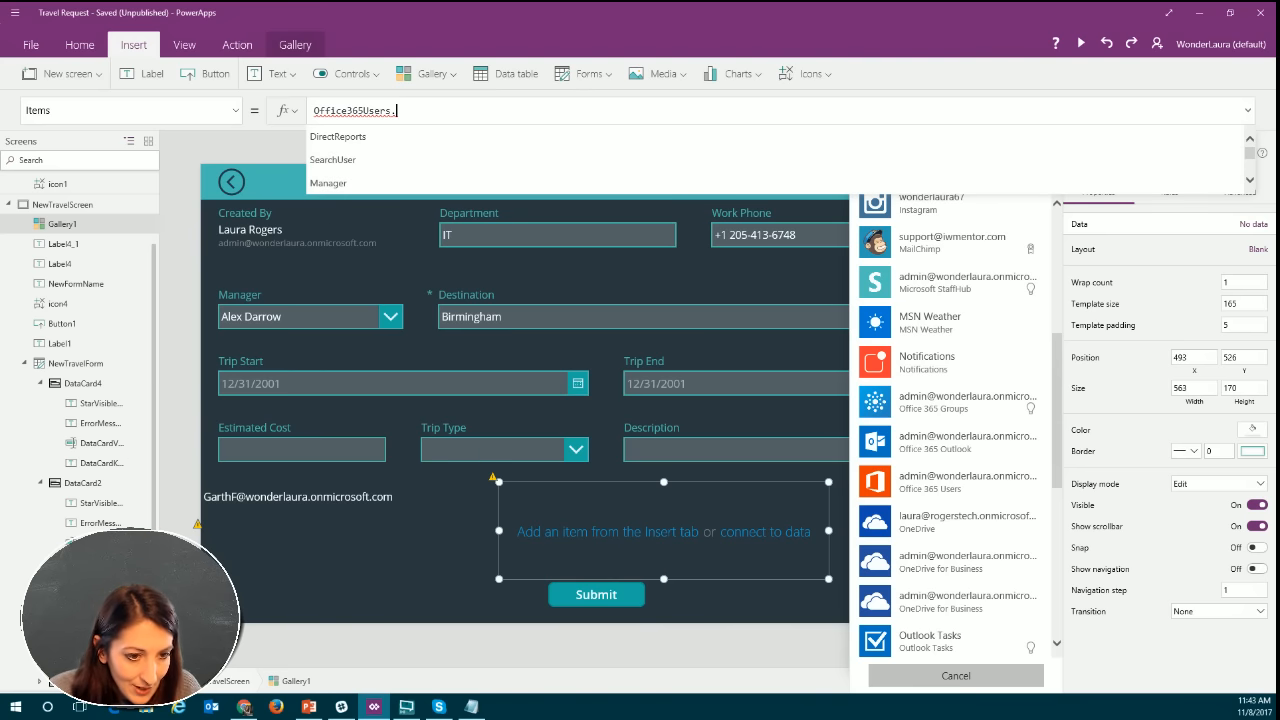
Replace the direct reports label's Text formula with the copied Office365Users.DirectReports(First(Employee).Id).
key(alt+Tab)
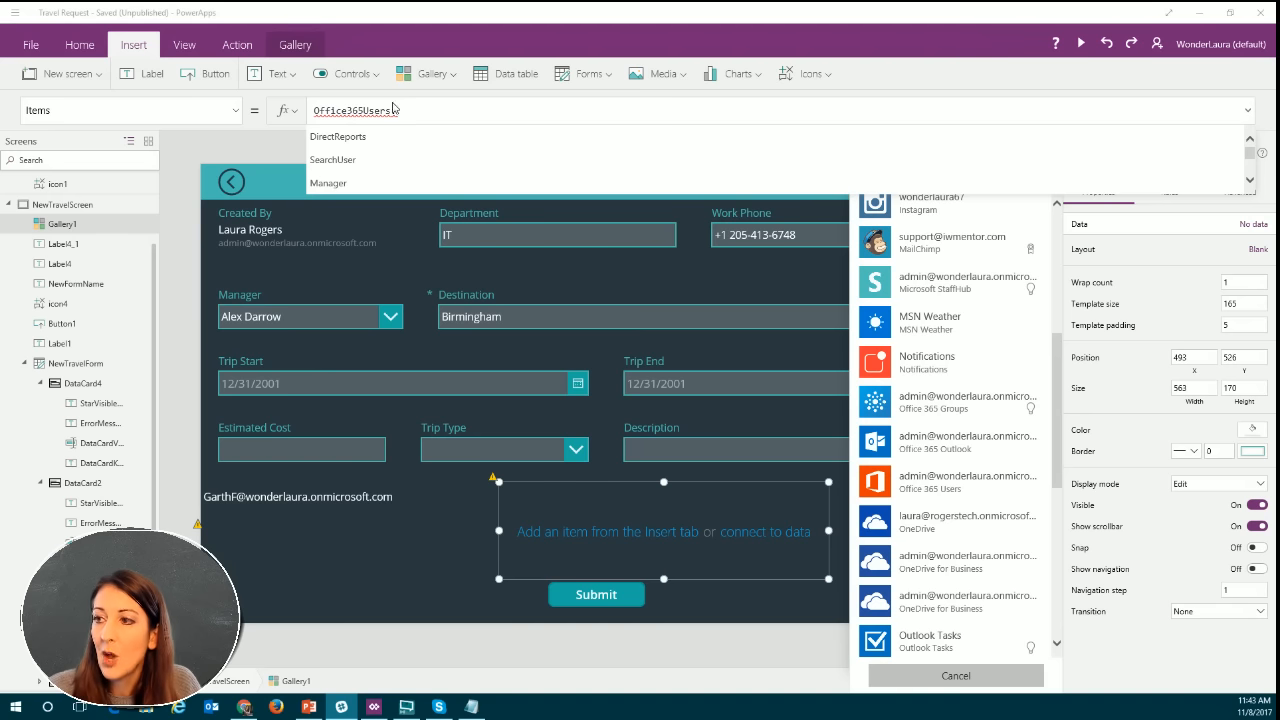
click(434, 111)
key(ctrl+a)
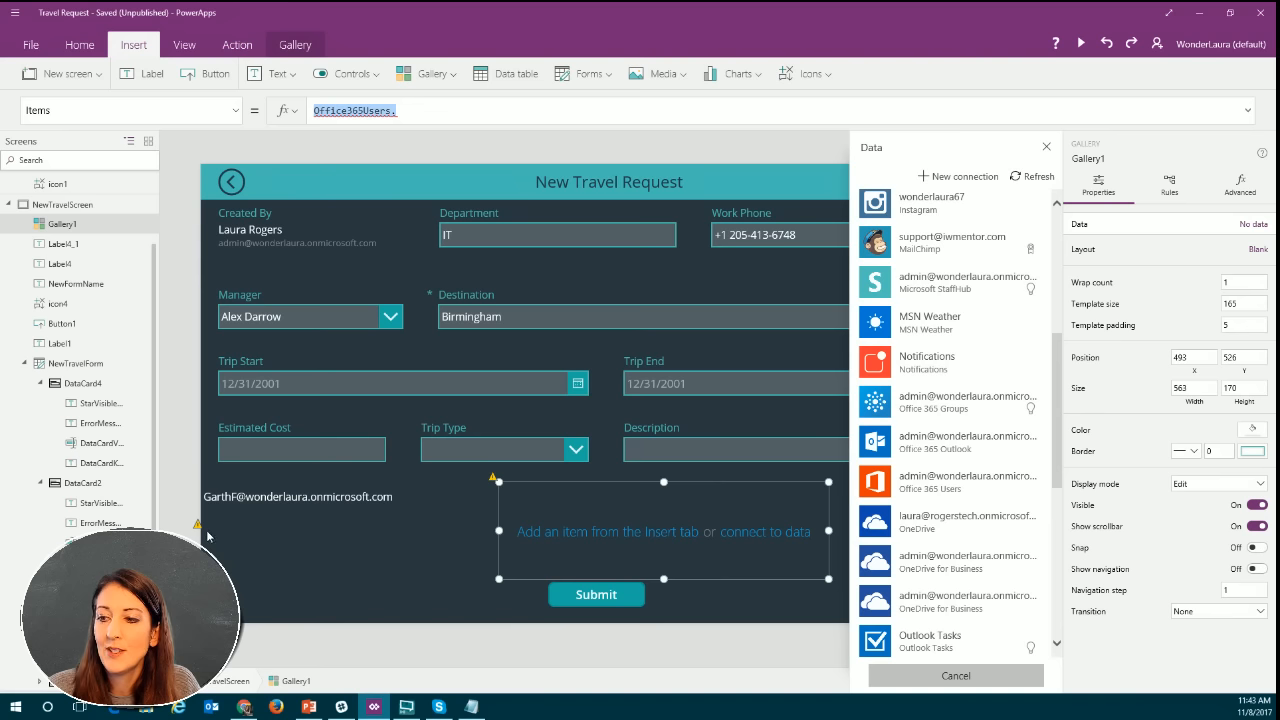
click(289, 546)
click(418, 111)
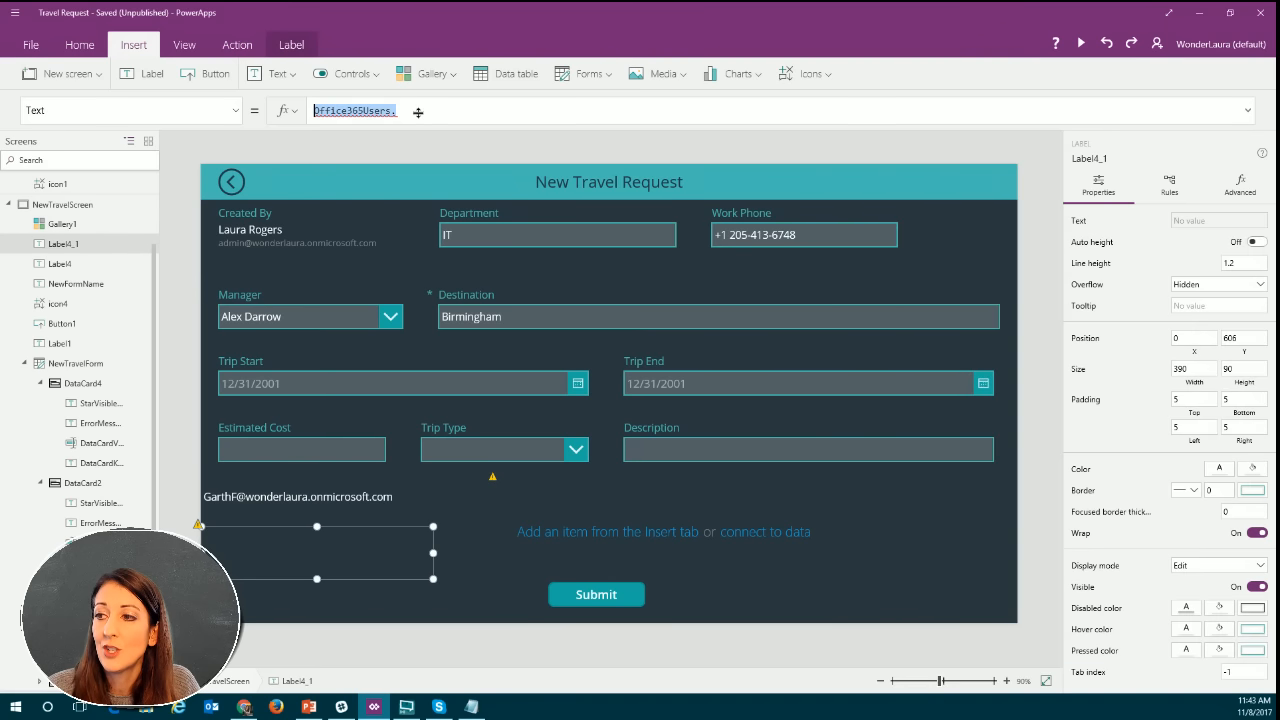
drag(612, 110, 303, 112)
text(Office365Users.DirectReports(First(Employee).Id))
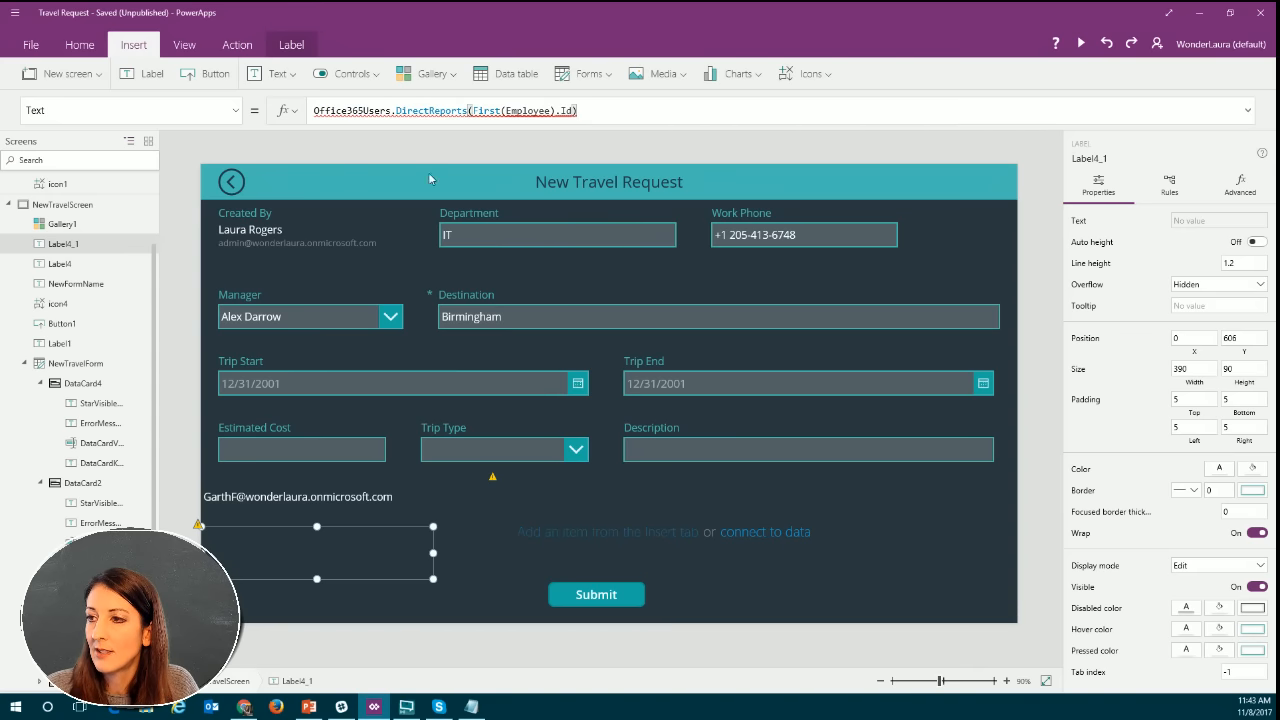
Paste Office365Users.DirectReports(First(Employee).Id) over the blank gallery's Items formula.
click(613, 528)
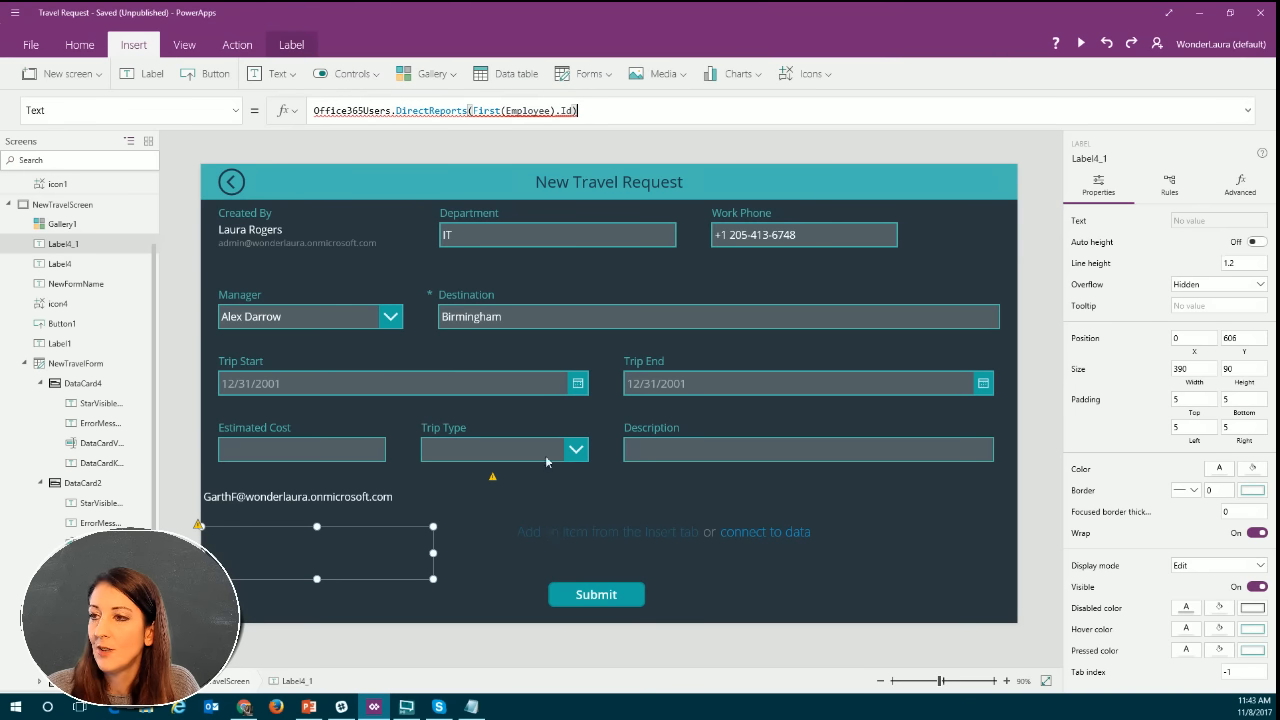
click(409, 112)
drag(407, 113, 303, 114)
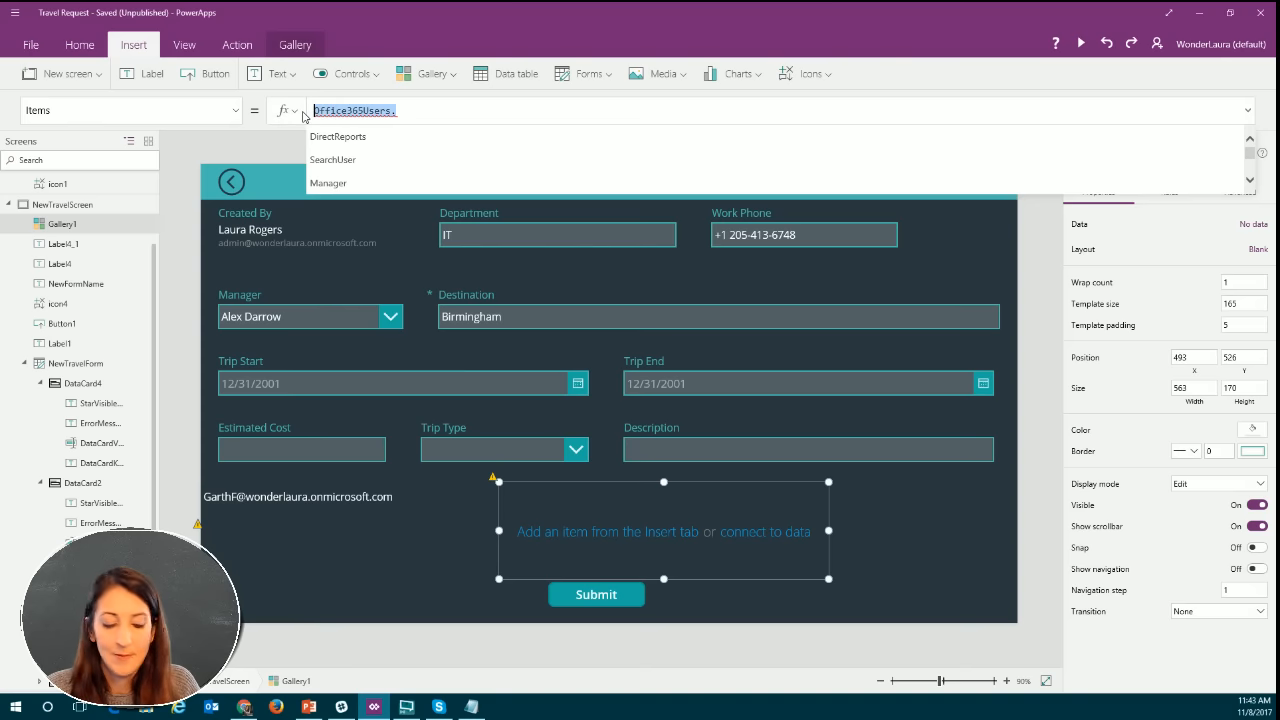
text(Office365Users.DirectReports(First(Employee).Id))
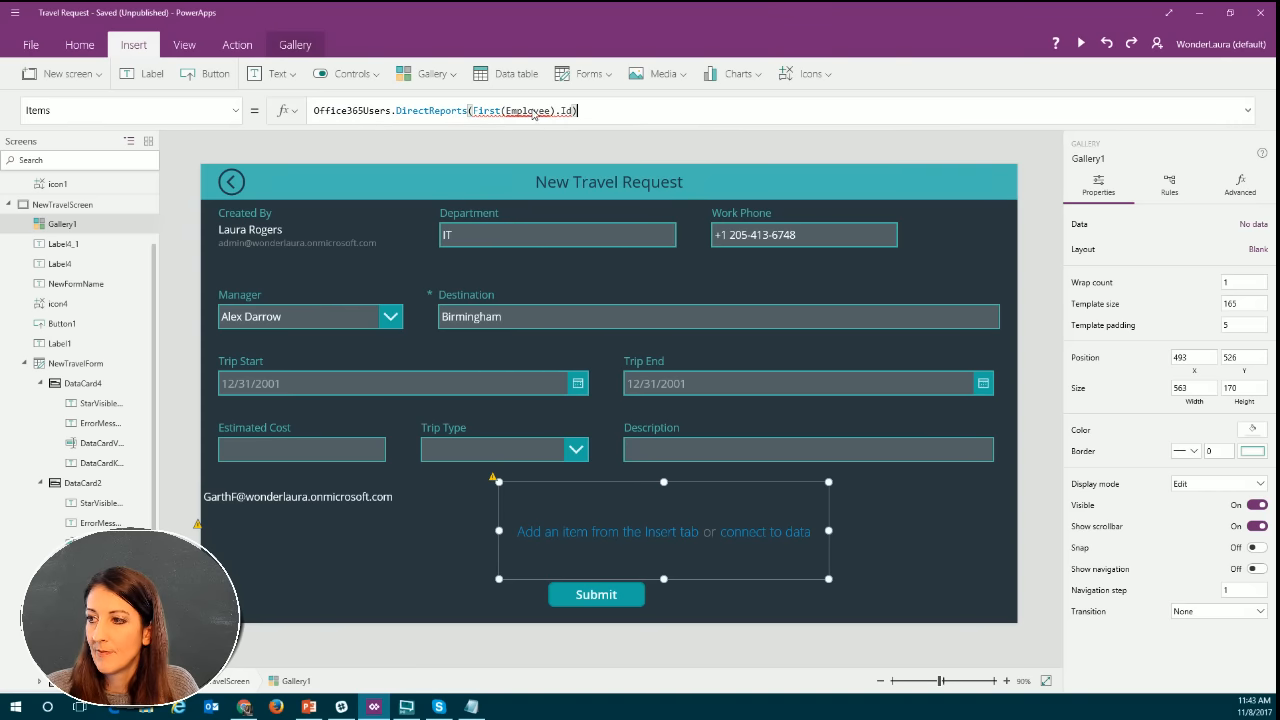
Remove the .Id field after First(Employee) in the direct reports label's Text formula and enter it again.
click(297, 548)
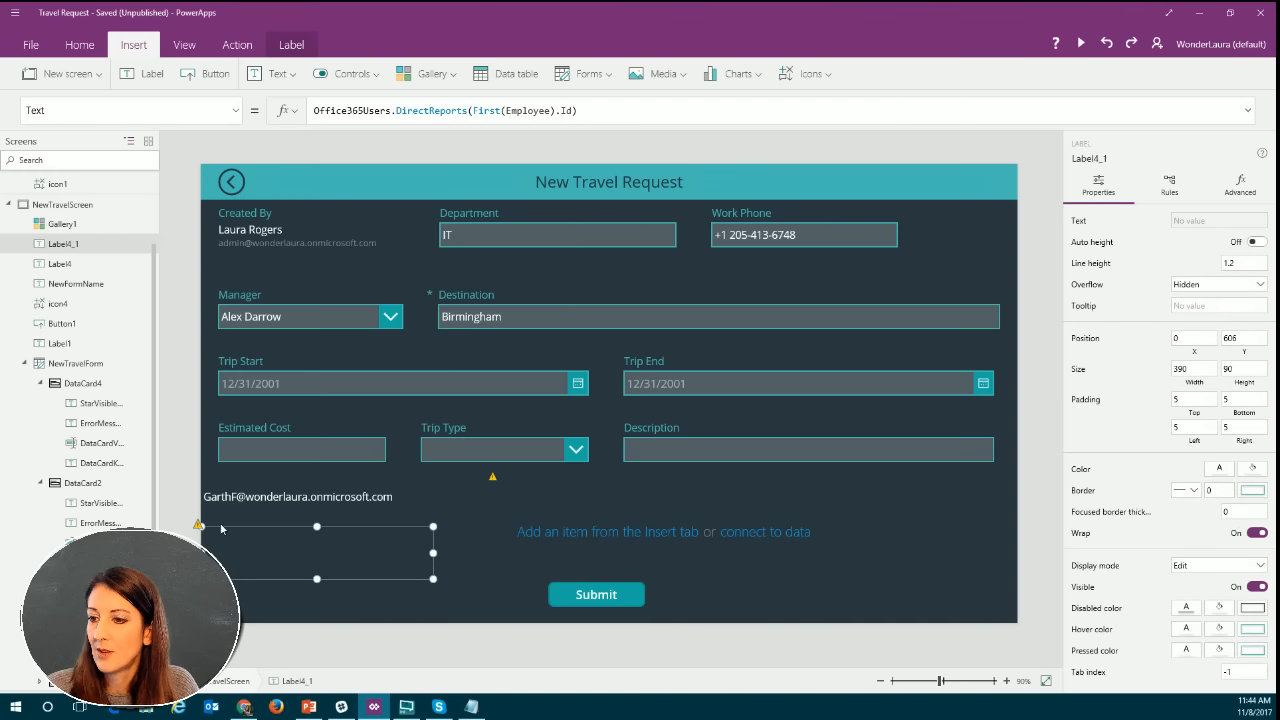
click(499, 111)
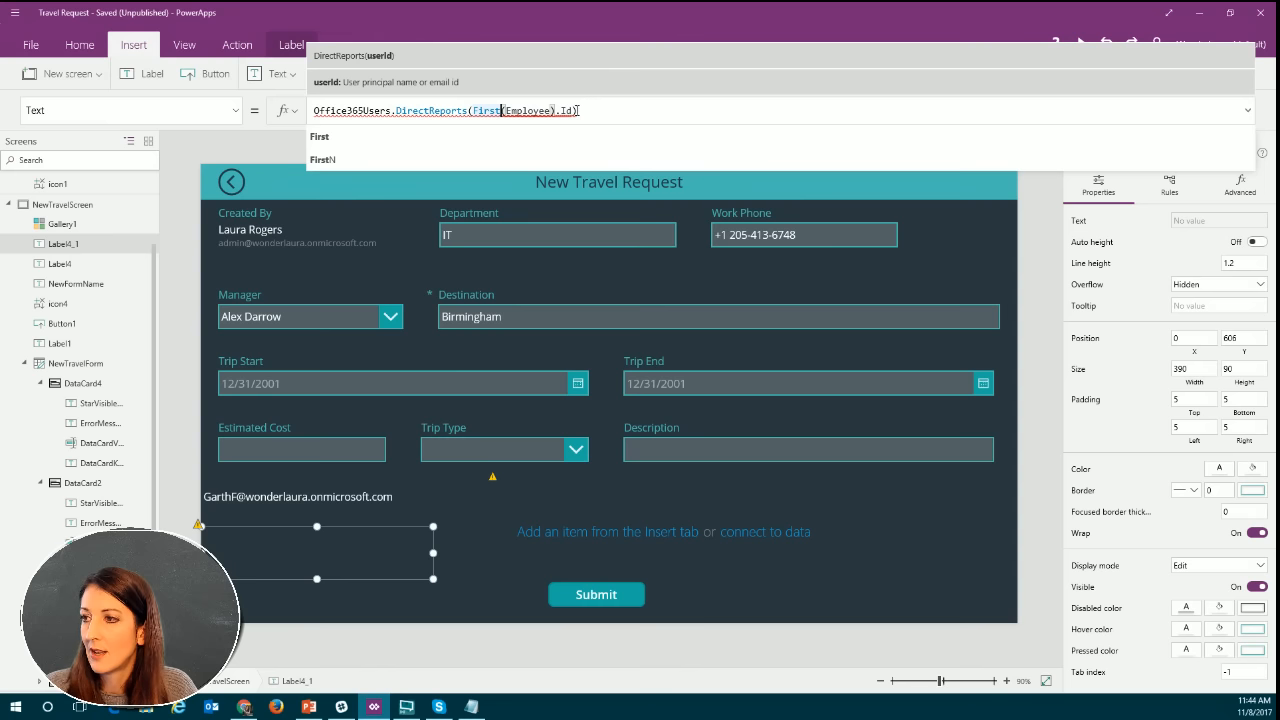
click(577, 110)
text())
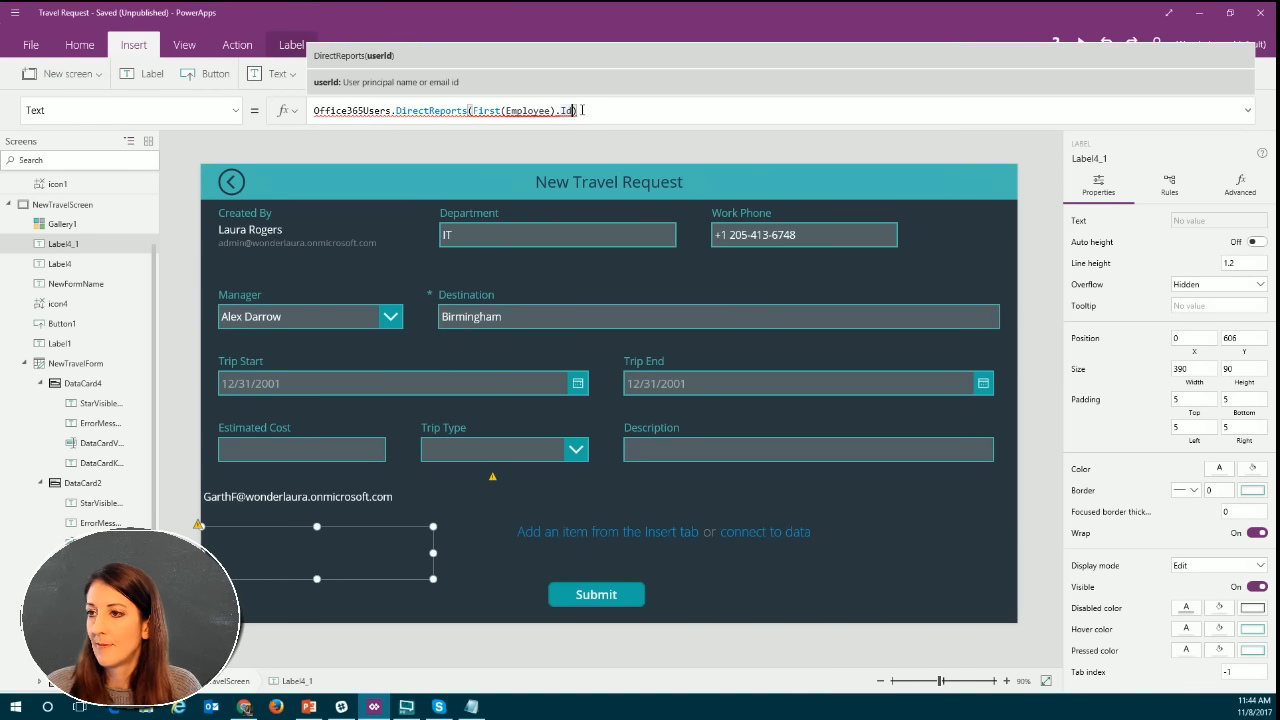
key(Left)
key(BackSpace)
key(BackSpace)
key(BackSpace)
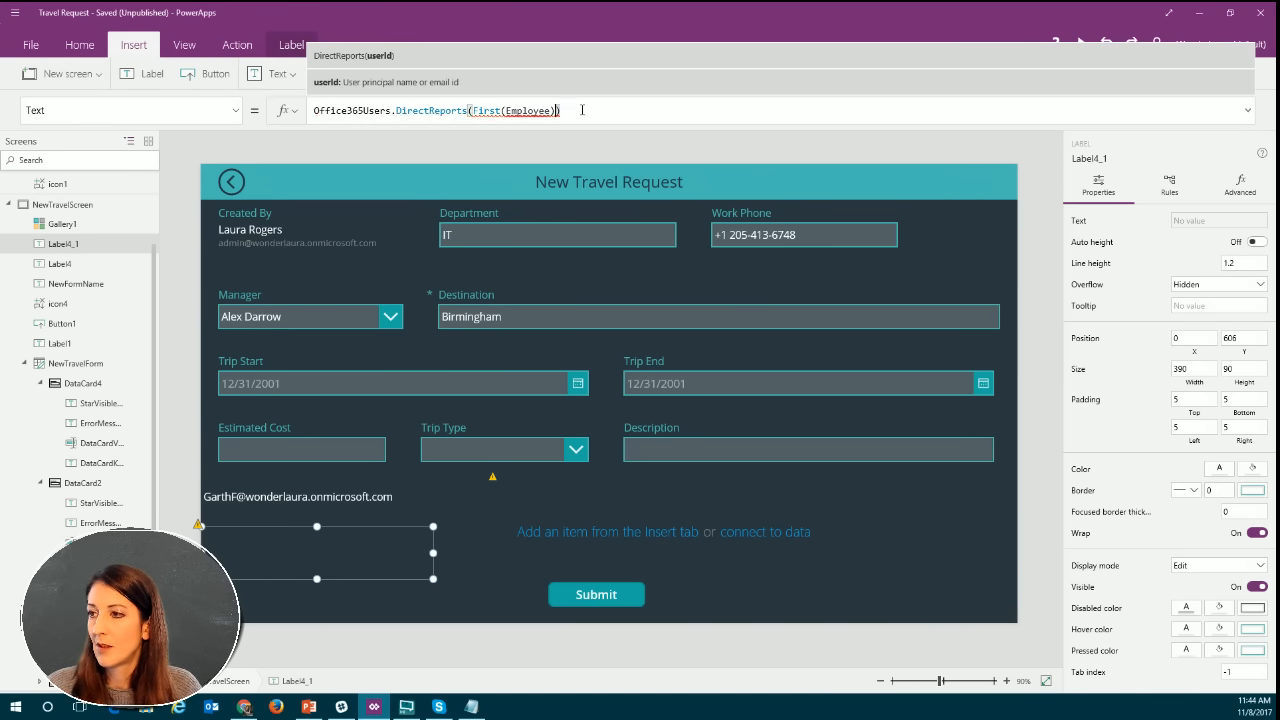
text(.)
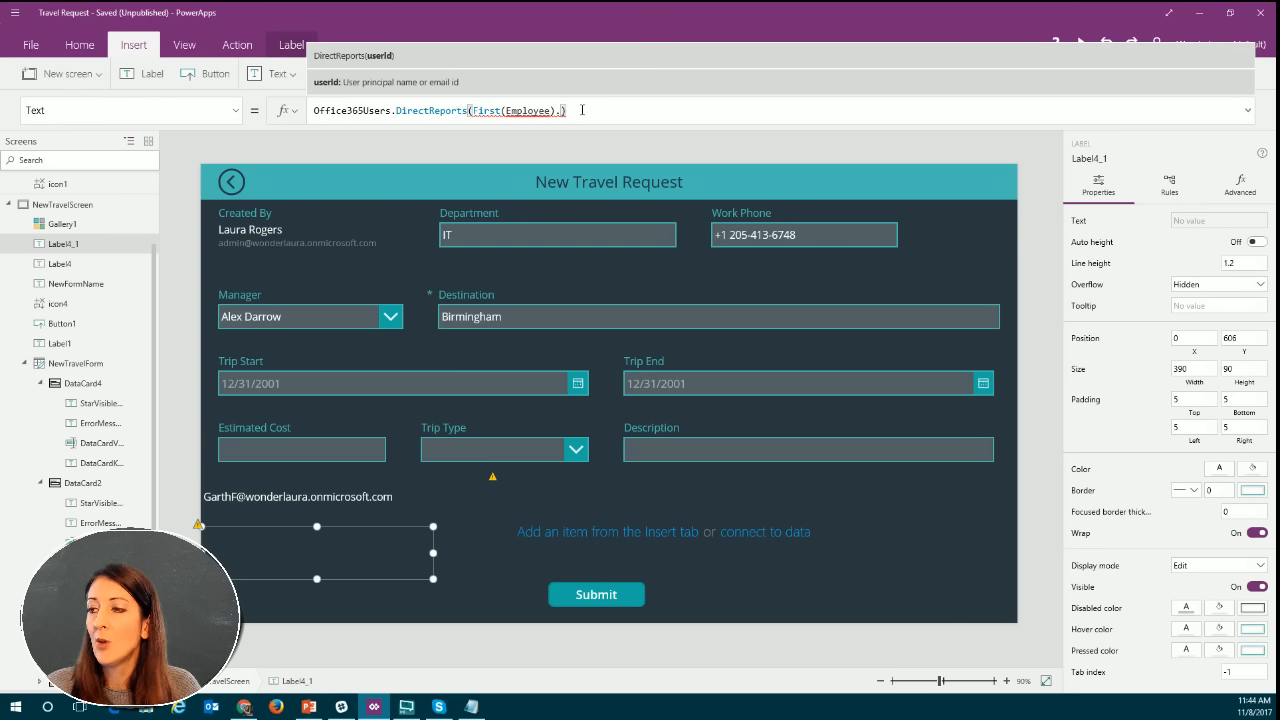
key(BackSpace)
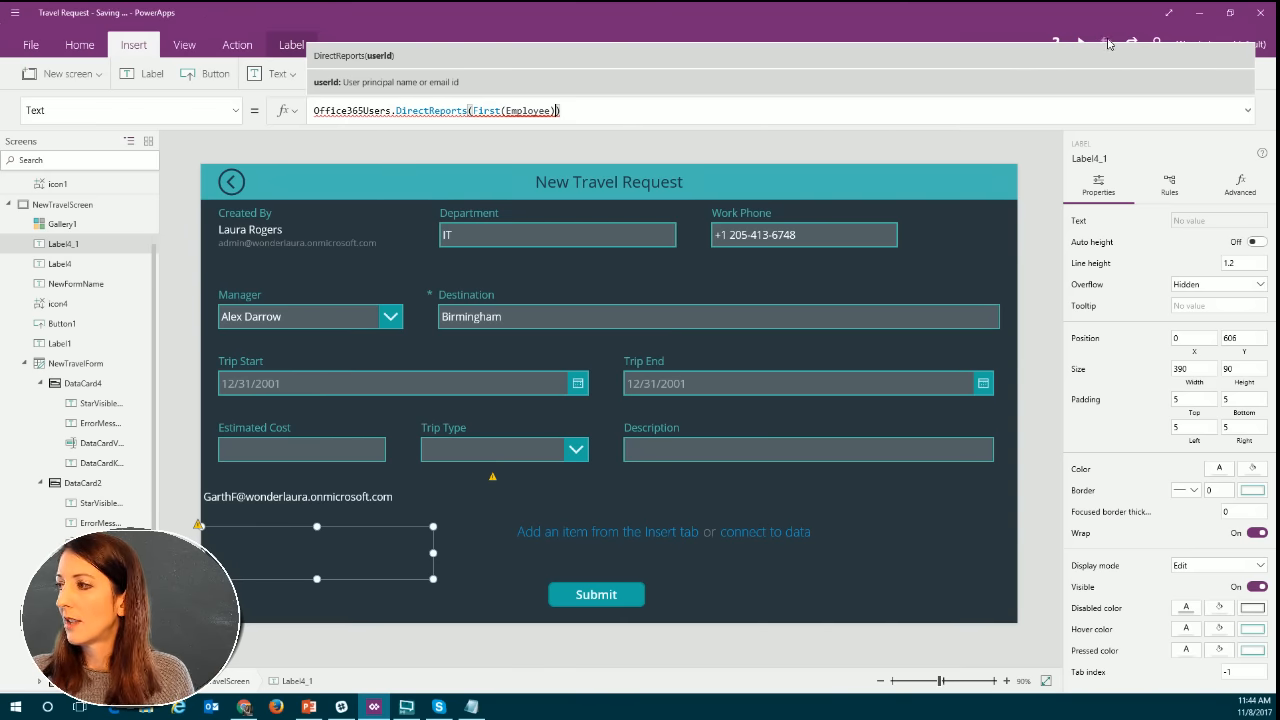
text(.Id)
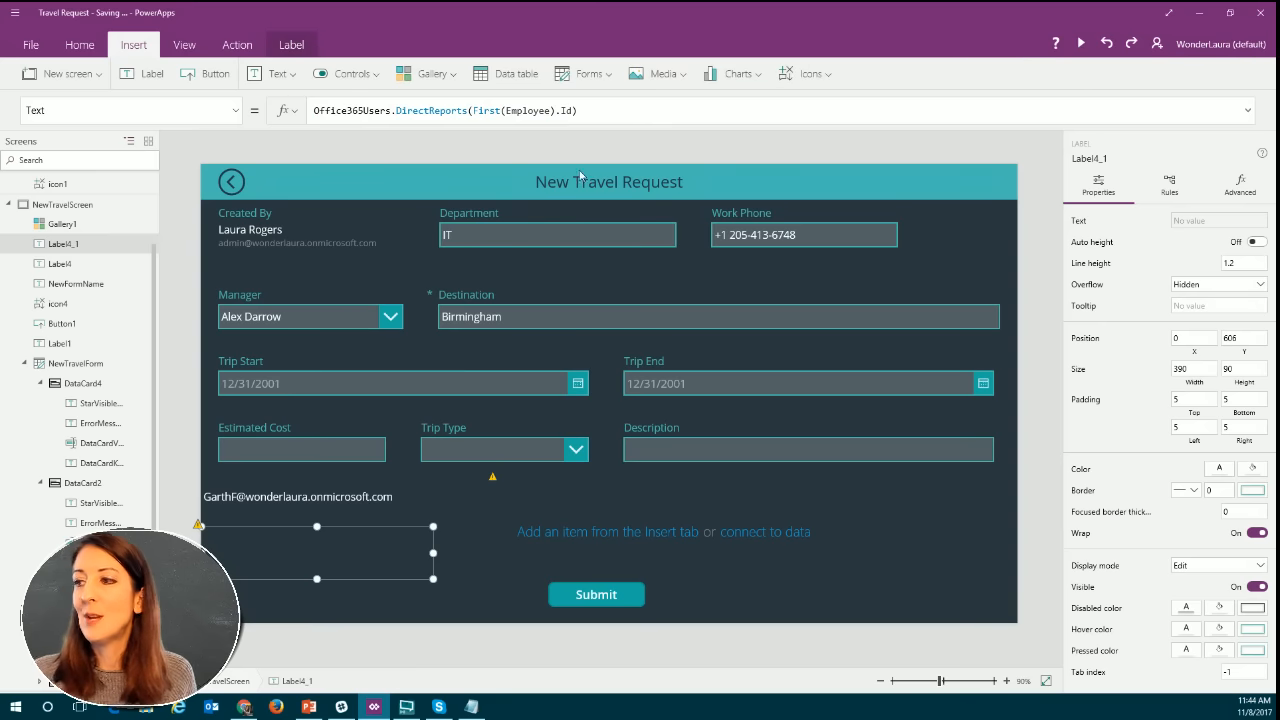
Shorten the gallery's Items formula to Office365Users. and browse the suggested functions from DirectReports to UserProfile.
click(597, 531)
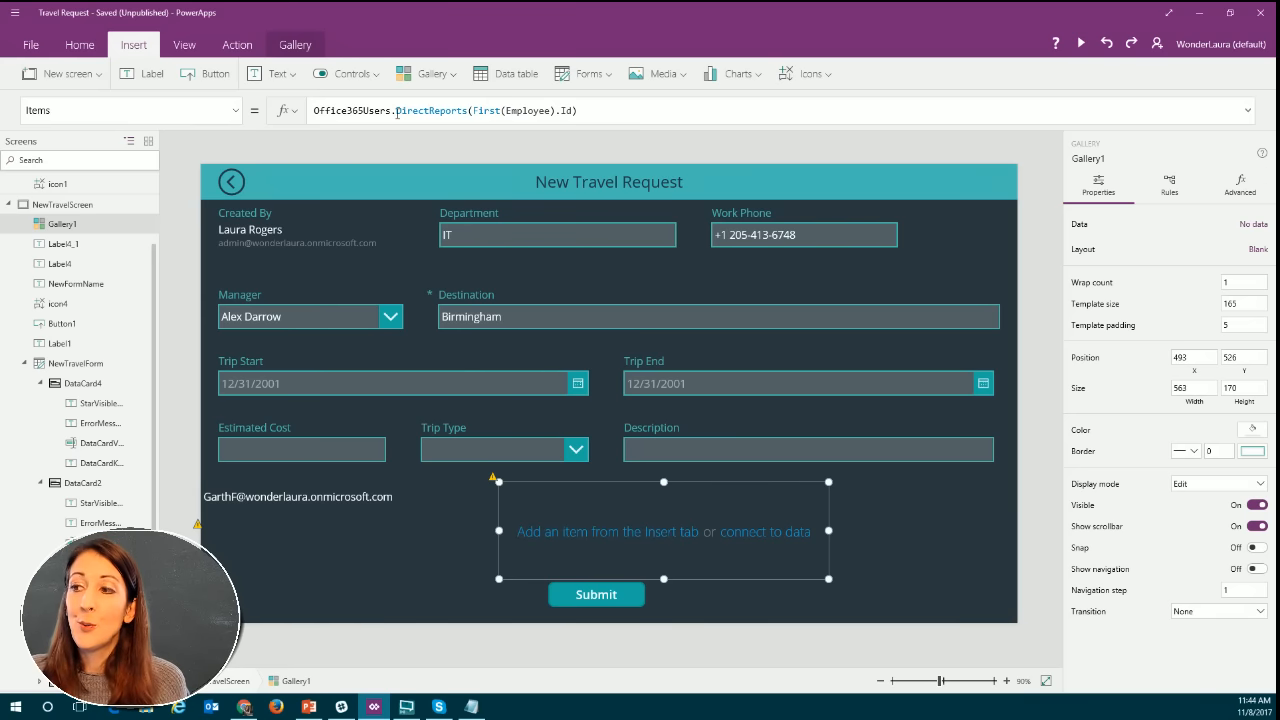
drag(393, 110, 590, 108)
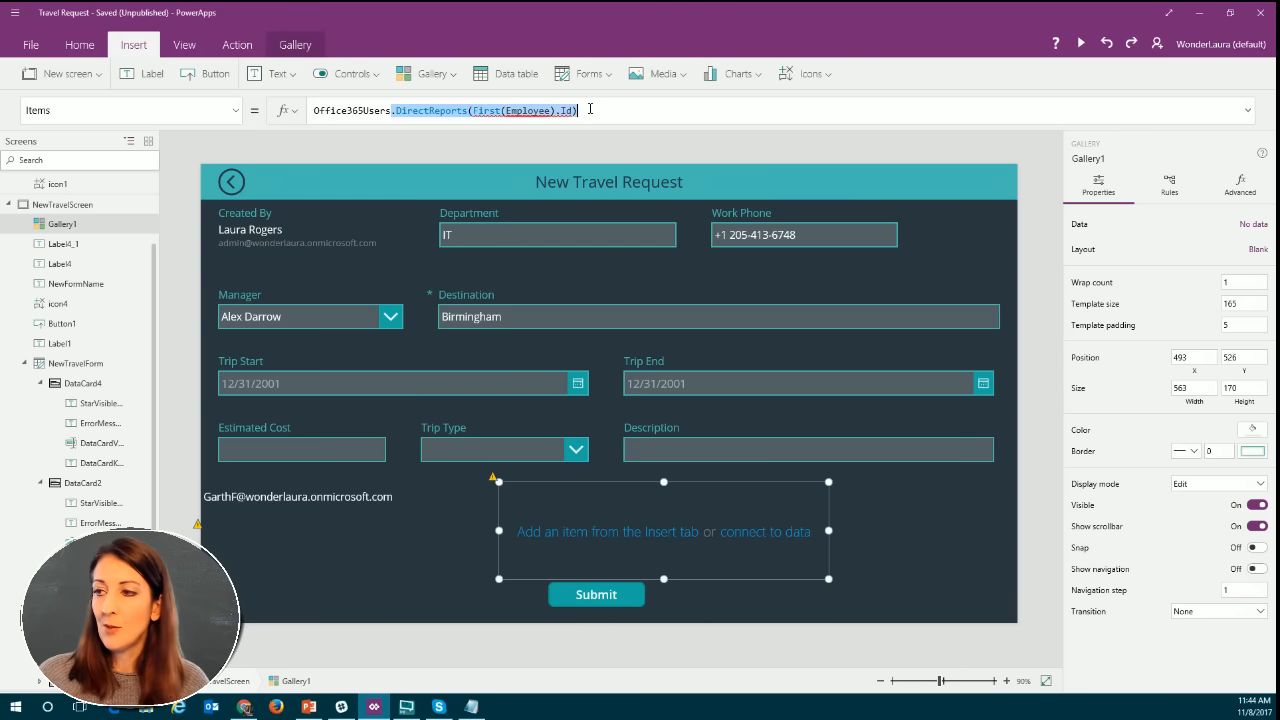
text(.)
scroll(388, 168, down, 2)
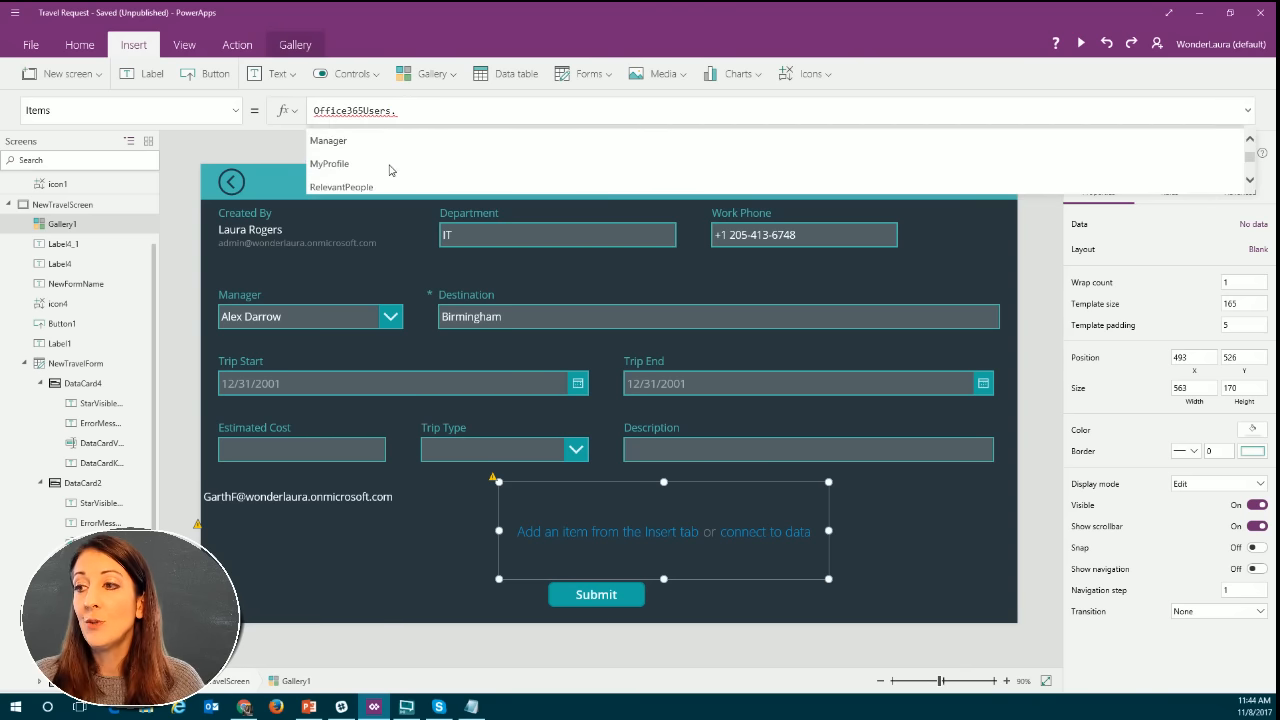
scroll(386, 166, down, 1)
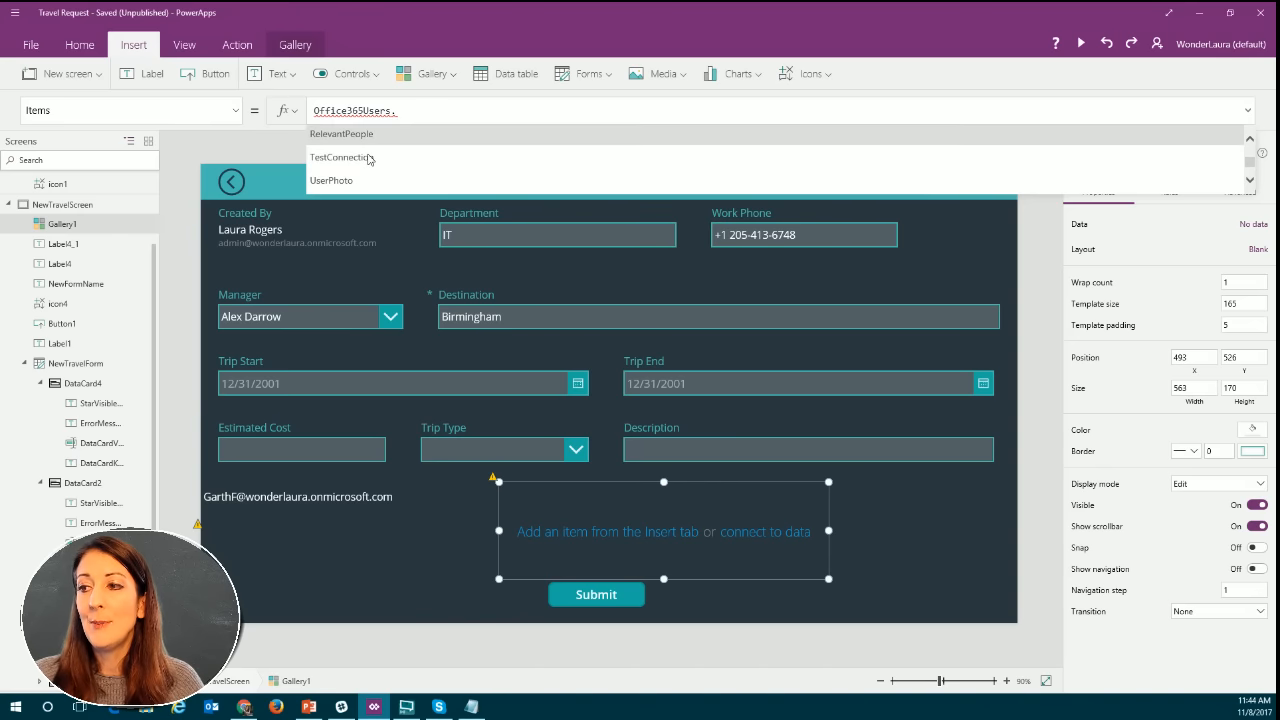
scroll(380, 165, down, 2)
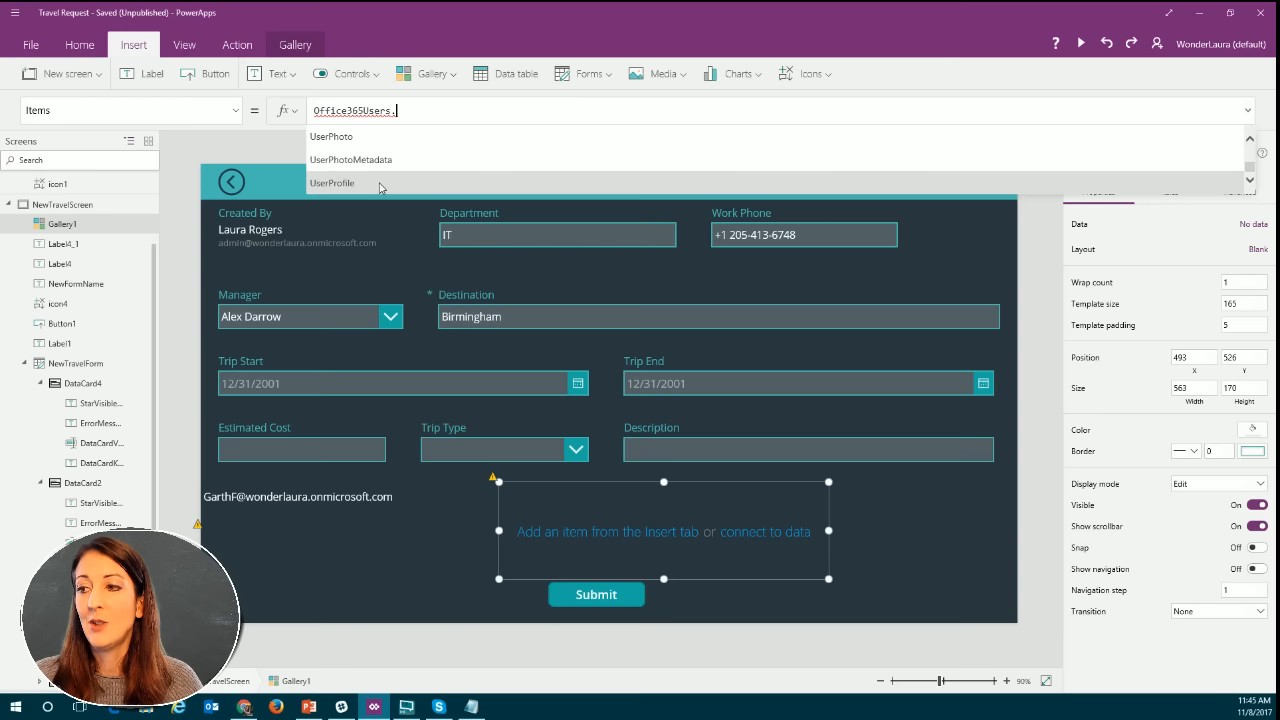
scroll(412, 178, up, 3)
scroll(416, 177, down, 3)
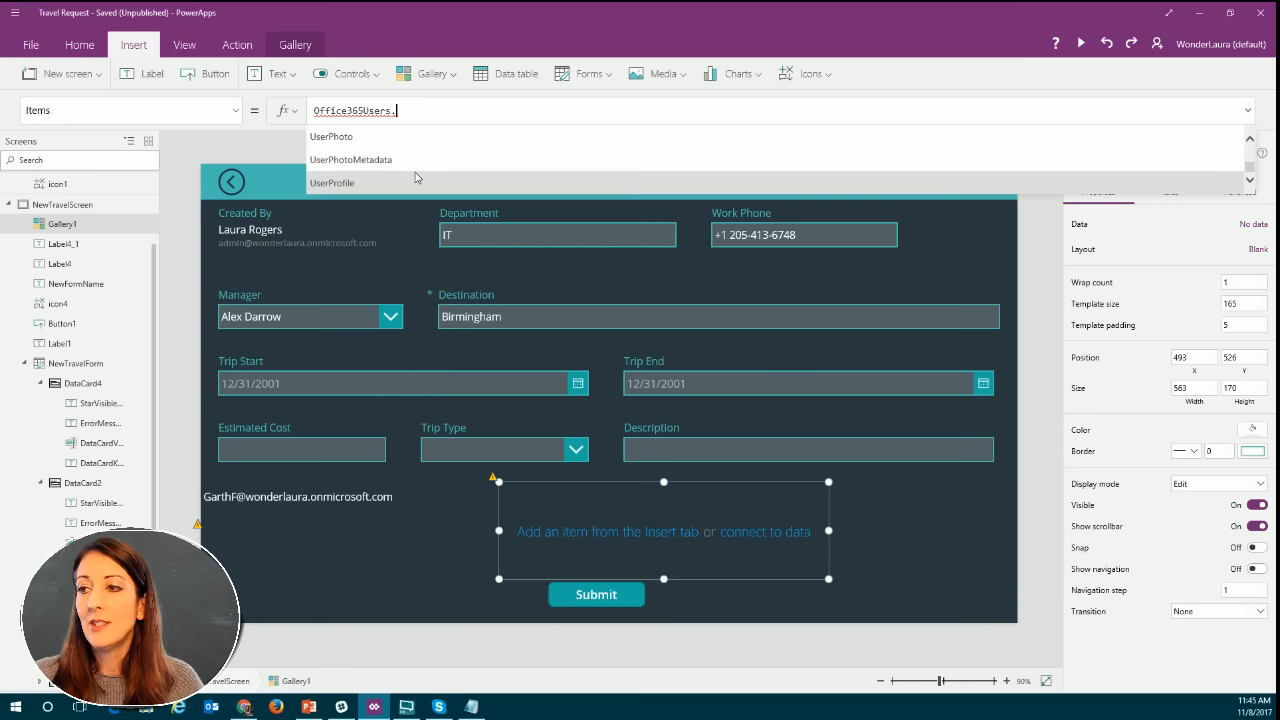
scroll(416, 177, up, 4)
scroll(416, 177, up, 2)
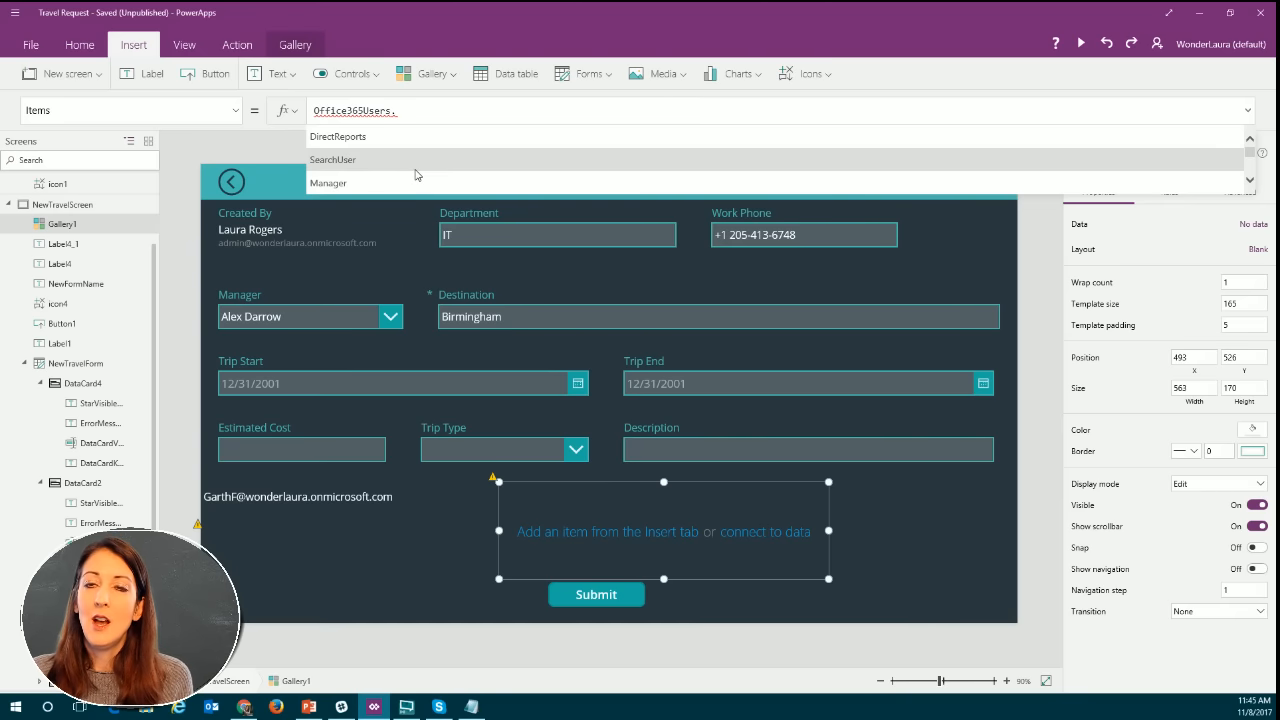
Cut the direct reports label's Text formula back to Office365Users. and complete it with the suggested UserPhoto function.
click(198, 528)
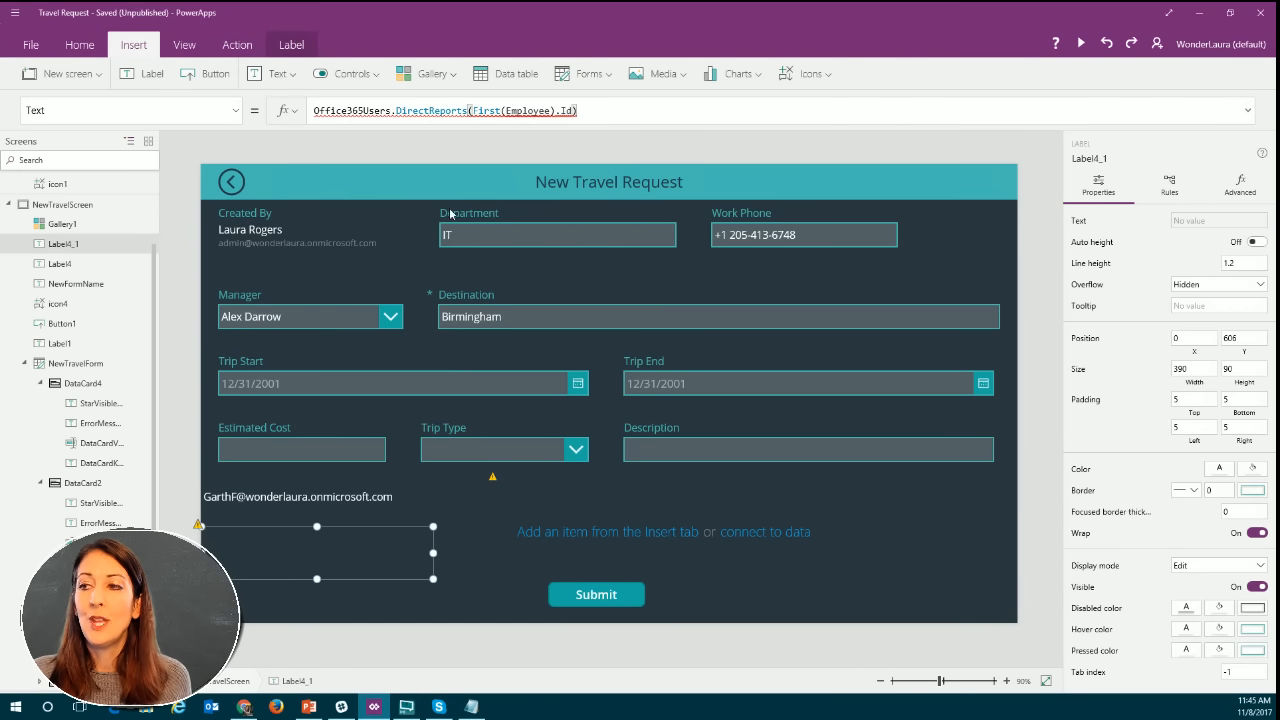
drag(392, 110, 630, 113)
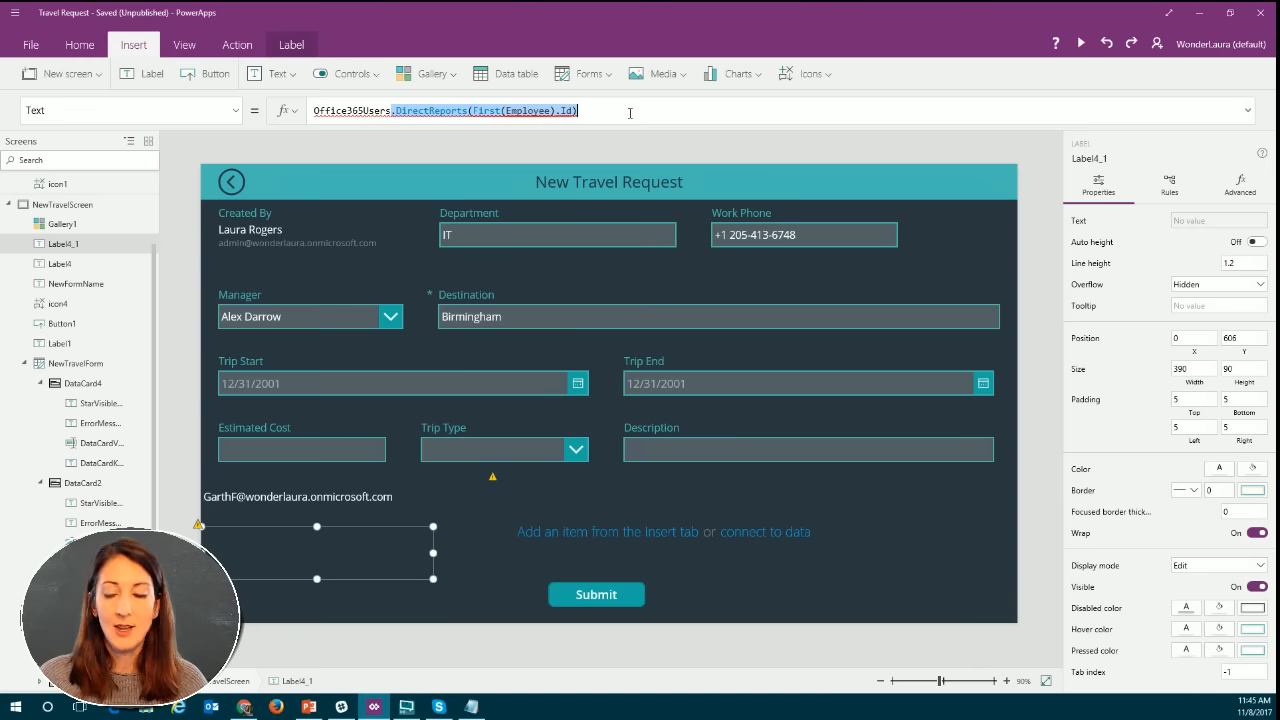
text(.)
scroll(431, 153, down, 1)
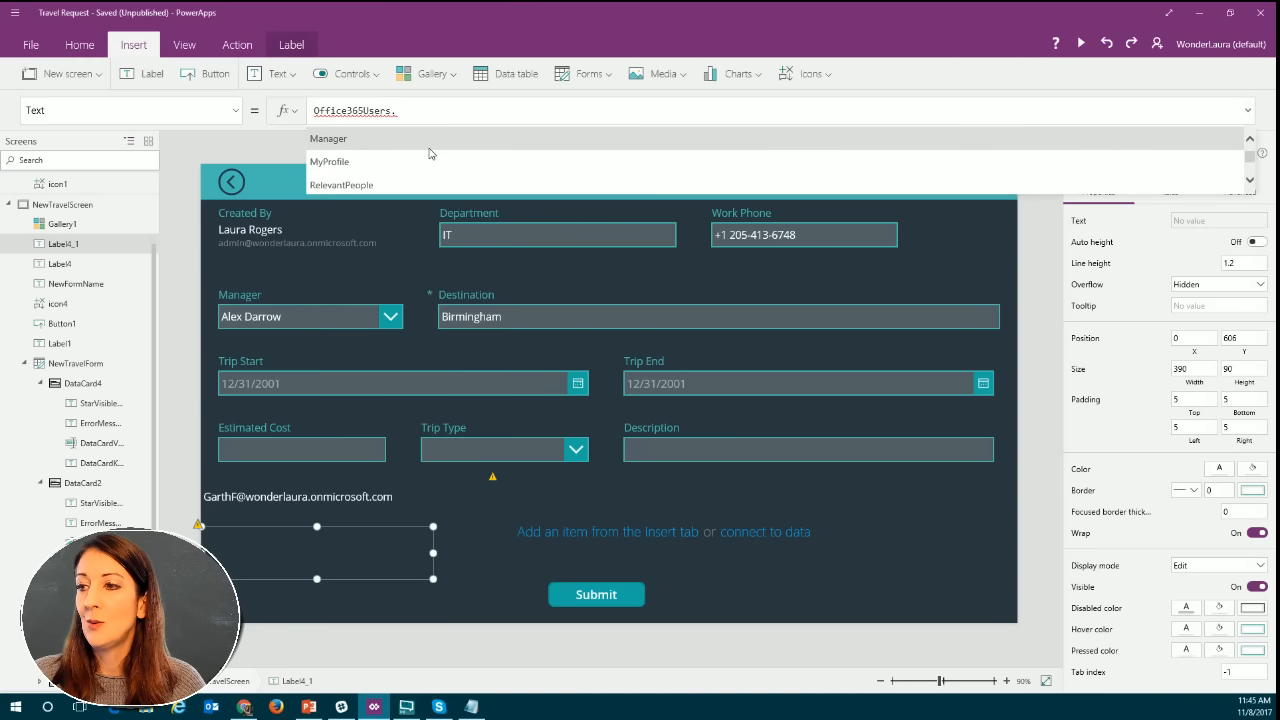
scroll(431, 153, down, 1)
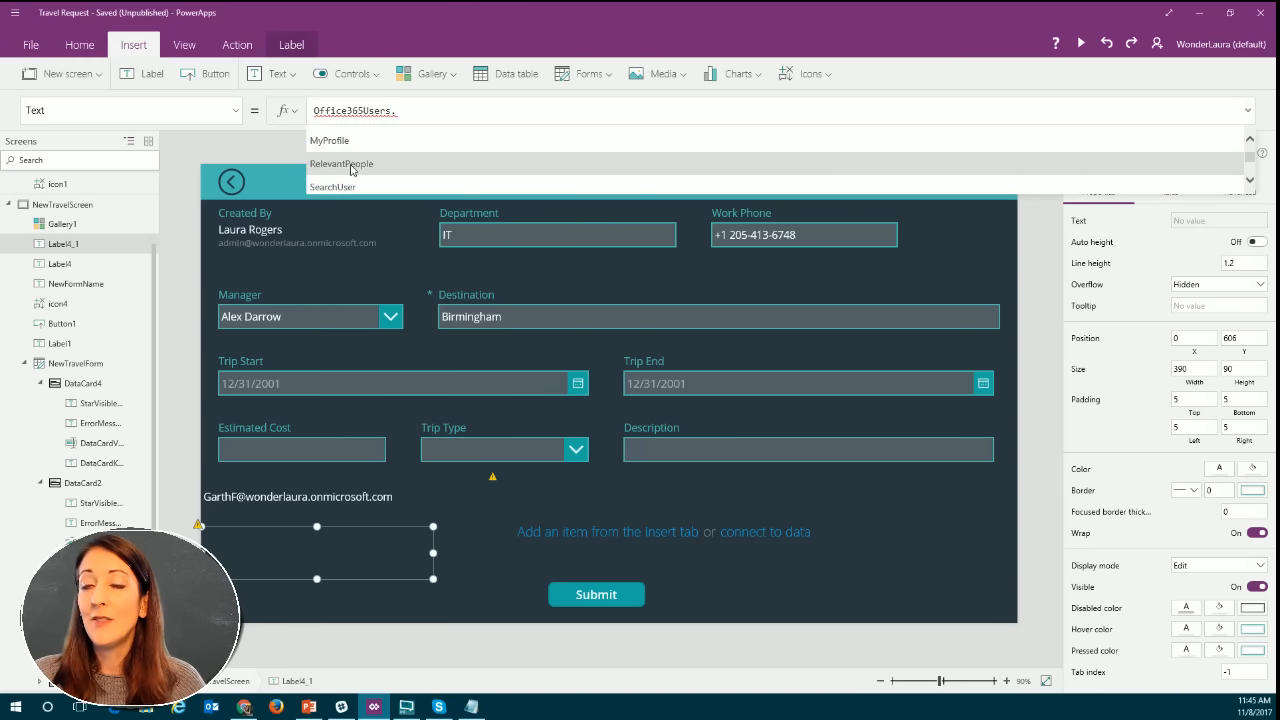
scroll(351, 168, down, 1)
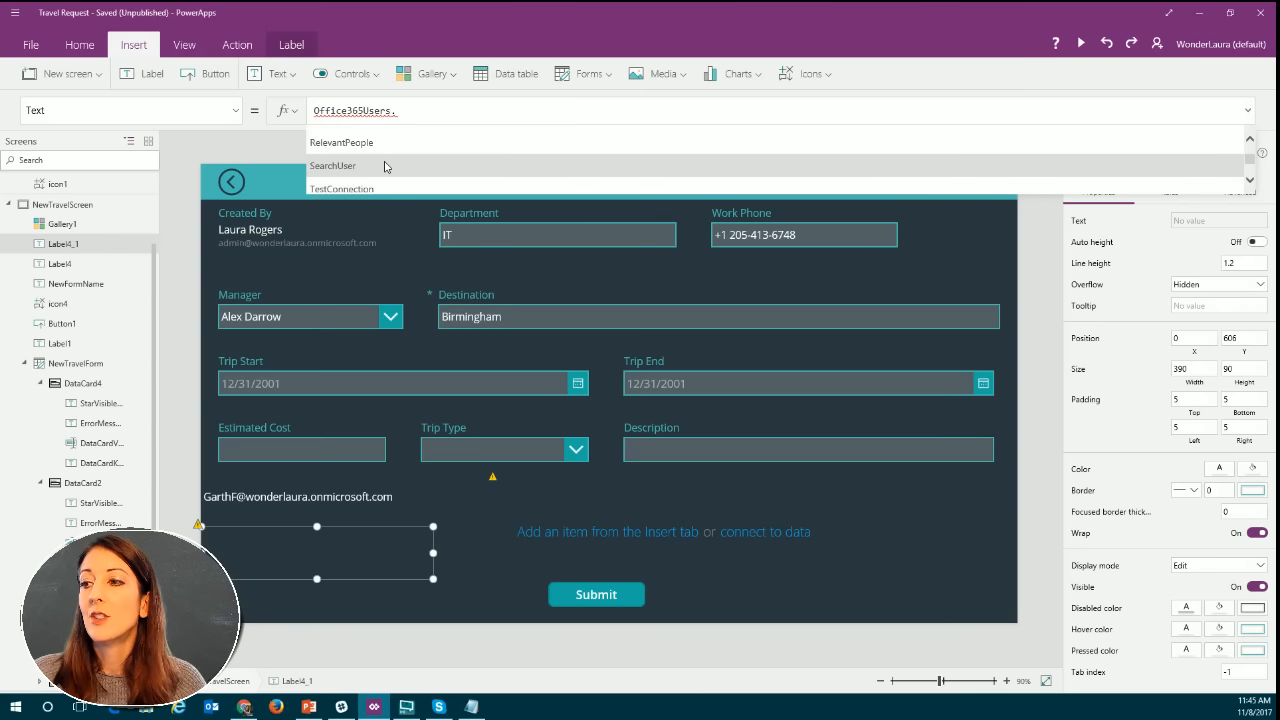
scroll(385, 167, down, 2)
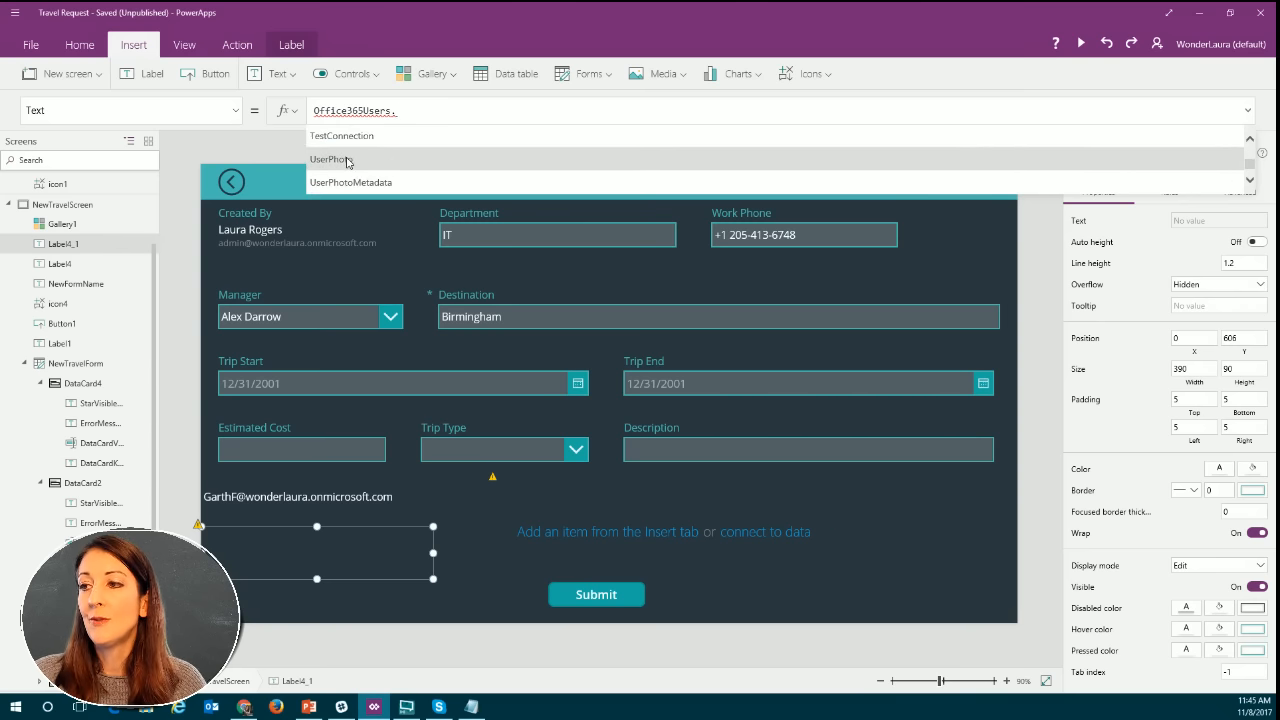
click(347, 160)
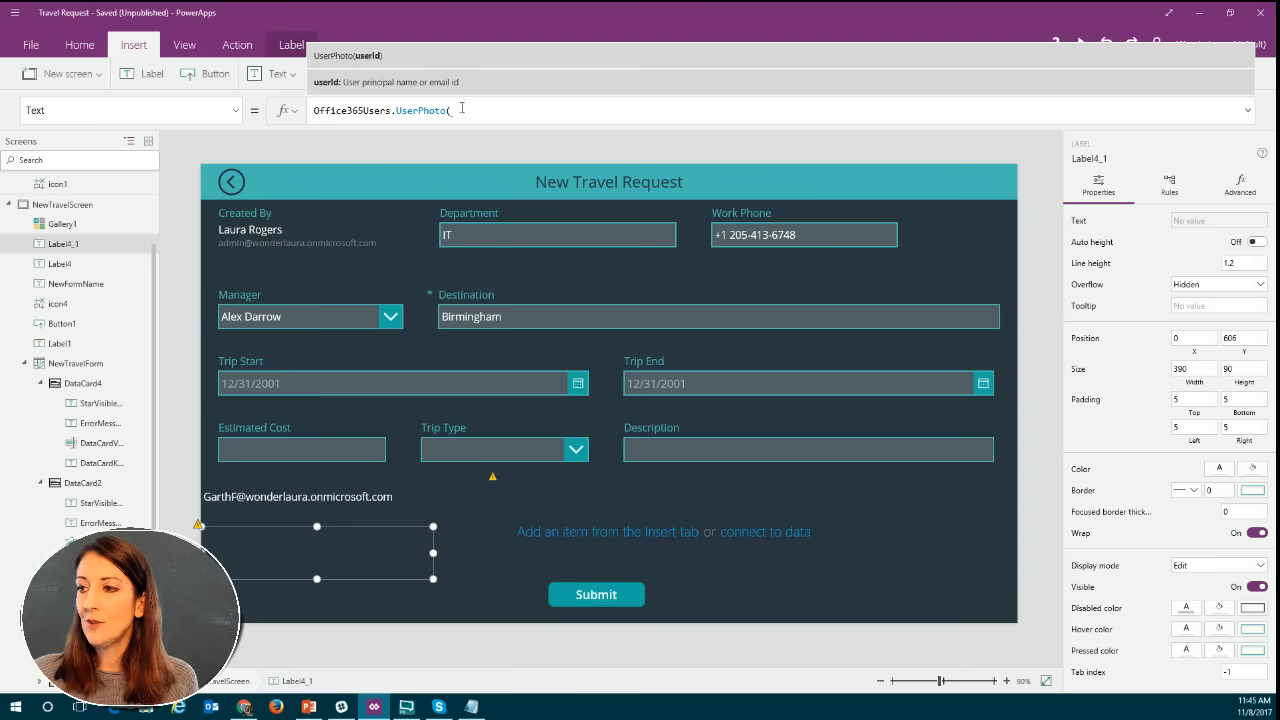
drag(454, 110, 310, 110)
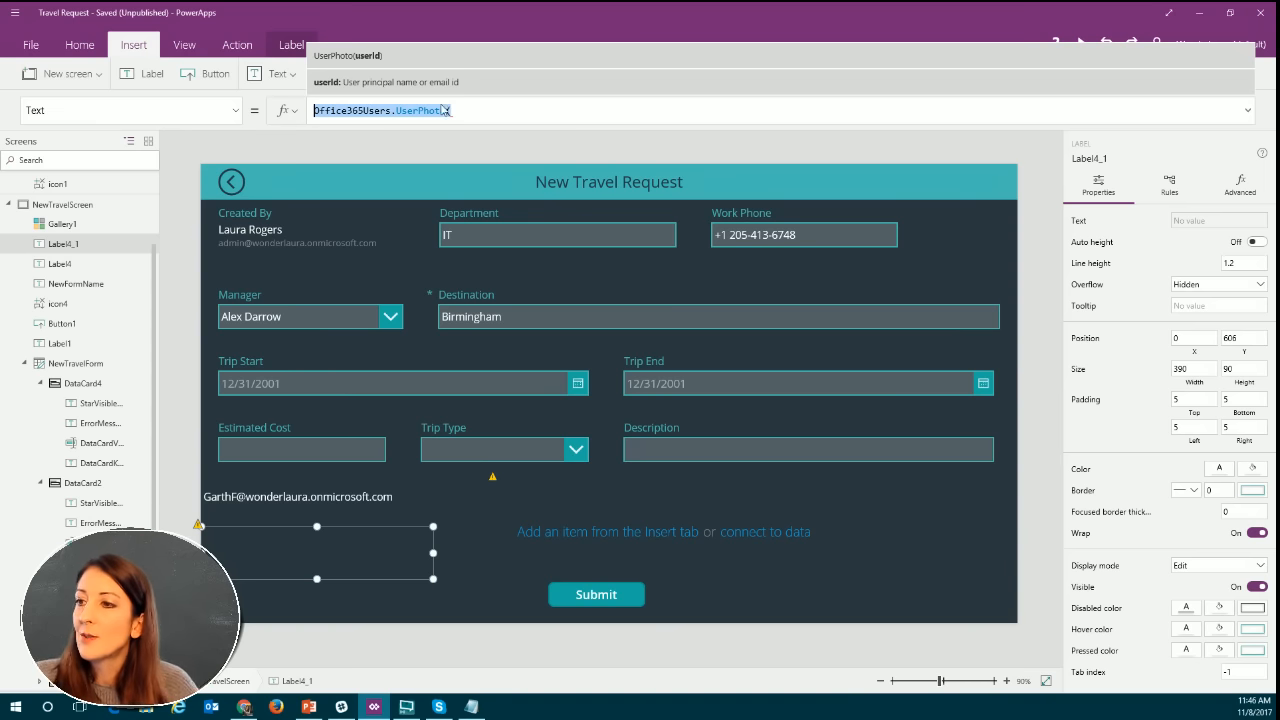
Insert an image control and place it between the direct reports label and the blank gallery, at about X 335, Y 600.
click(466, 562)
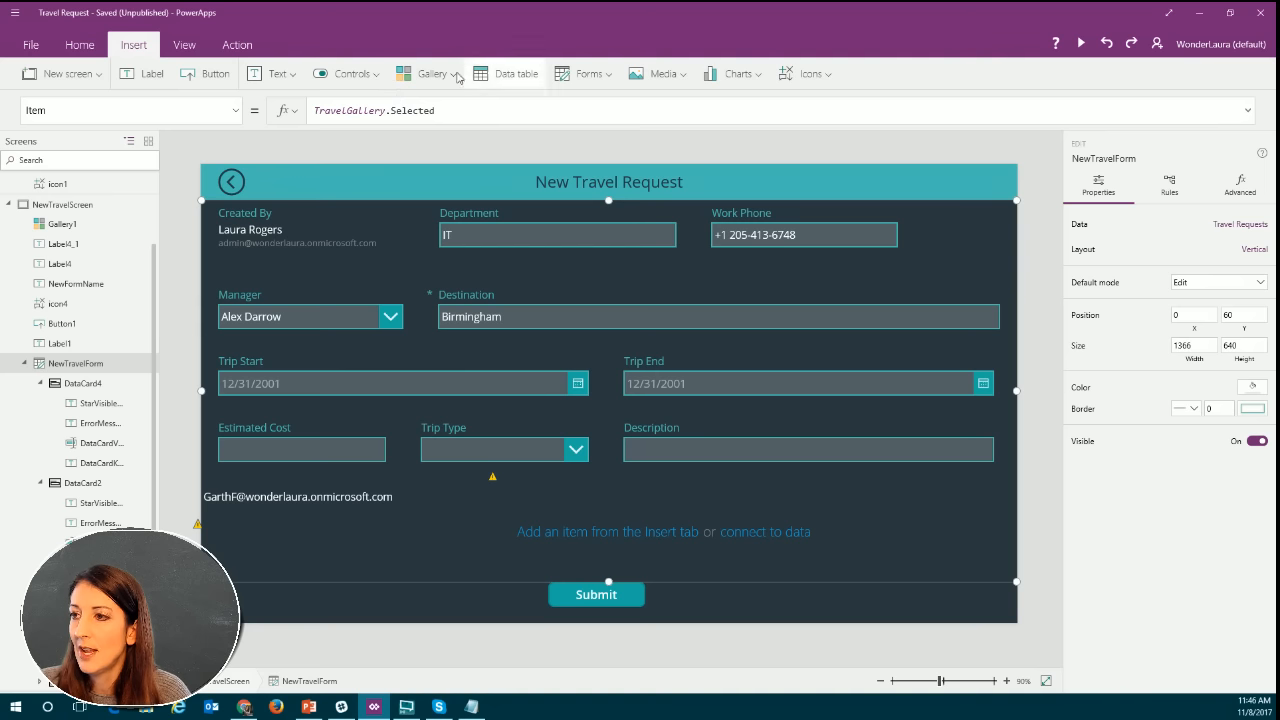
click(663, 76)
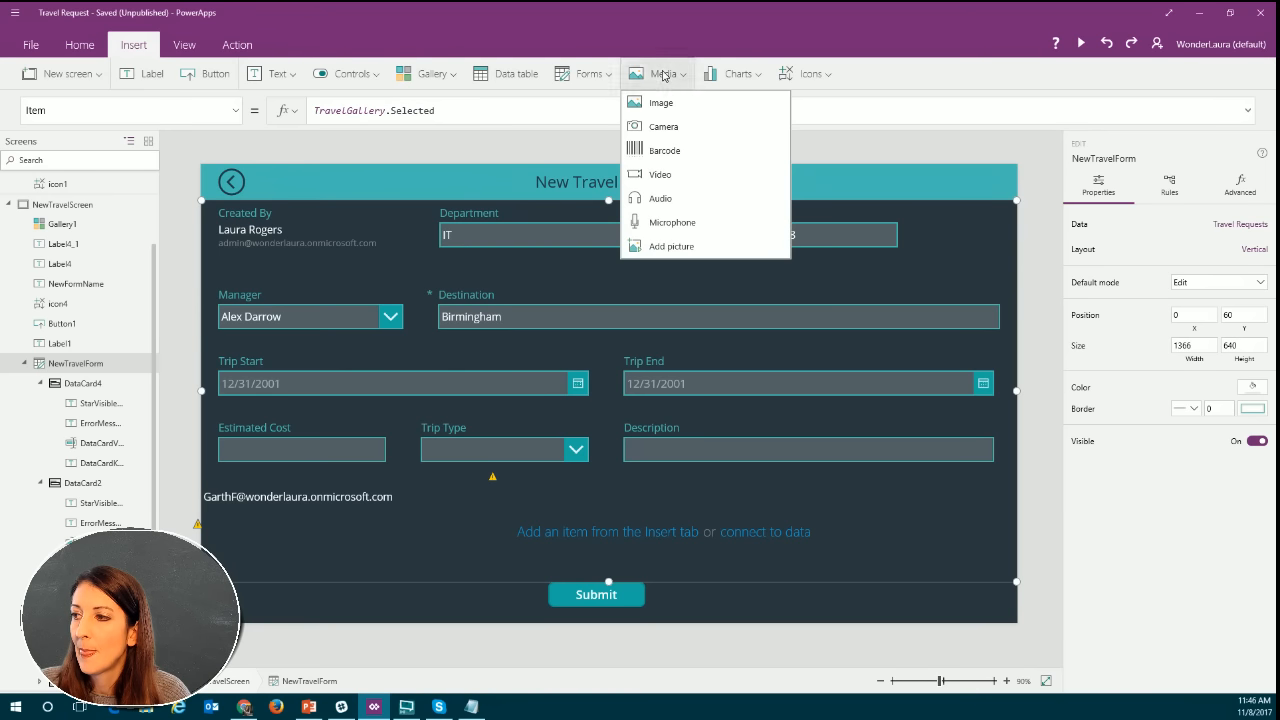
click(662, 104)
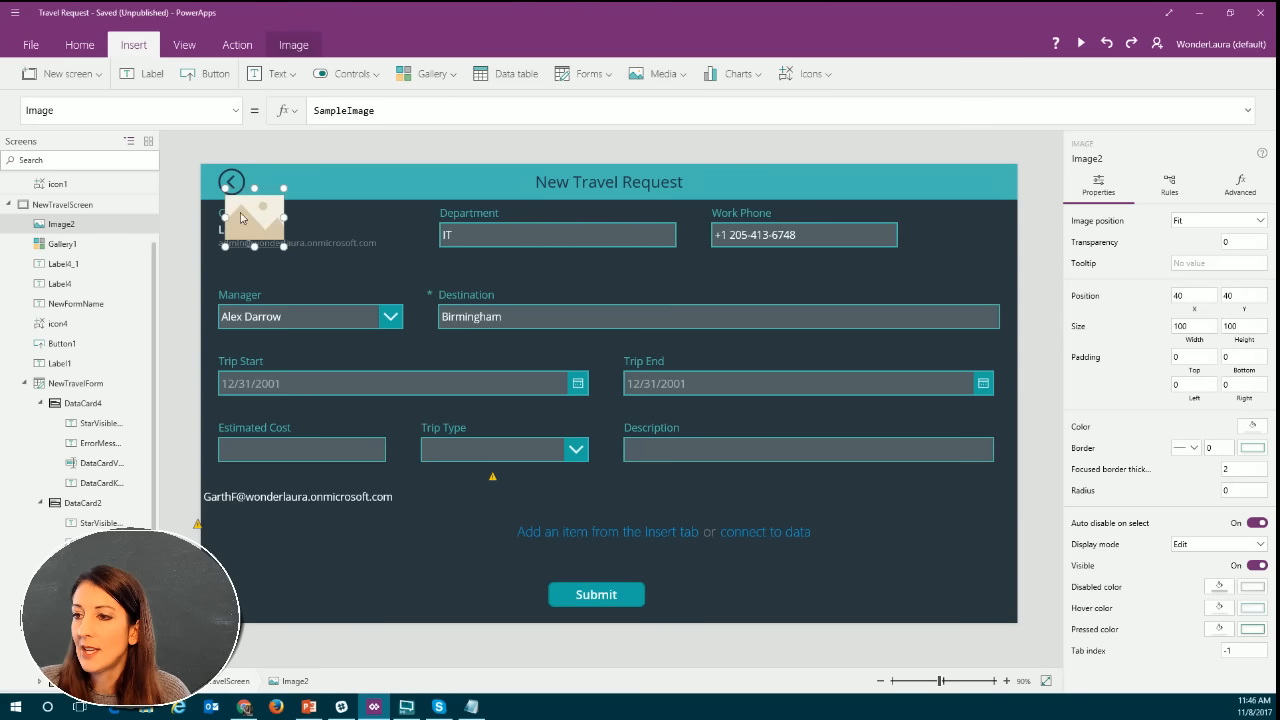
drag(264, 187, 455, 530)
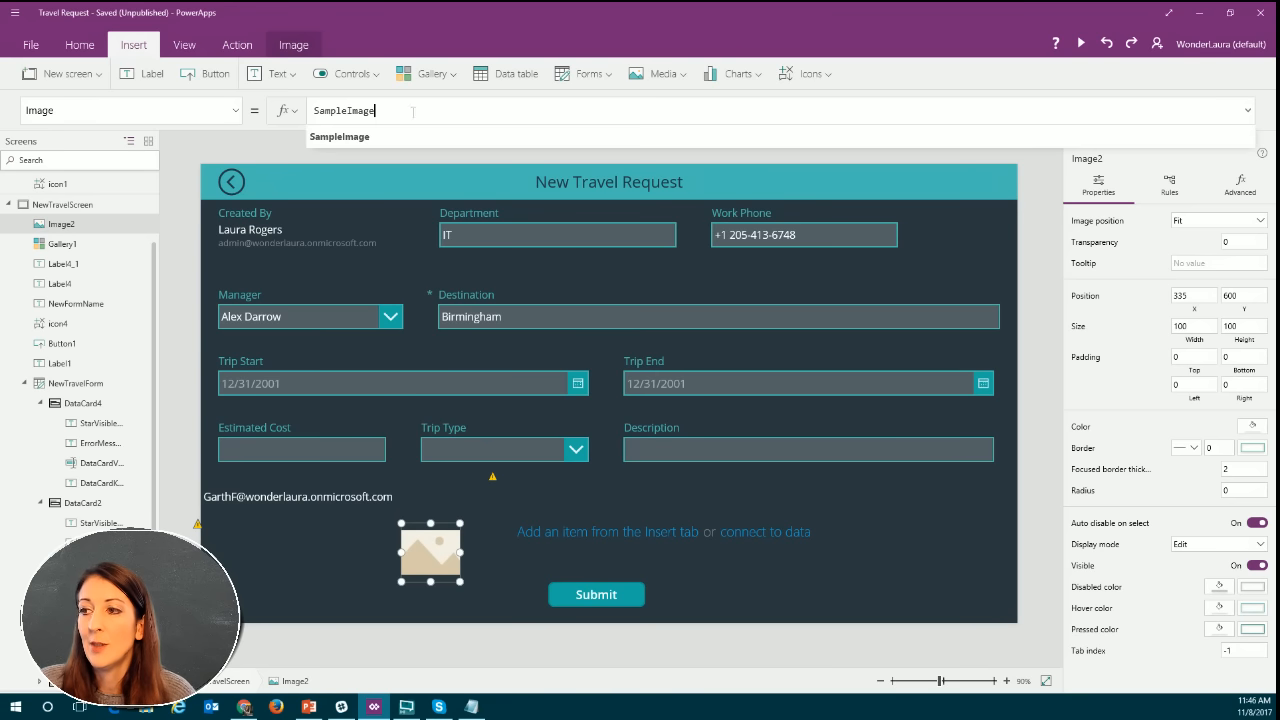
Set the new image's Image formula to User().Image and preview the form.
drag(377, 111, 300, 115)
text(user)
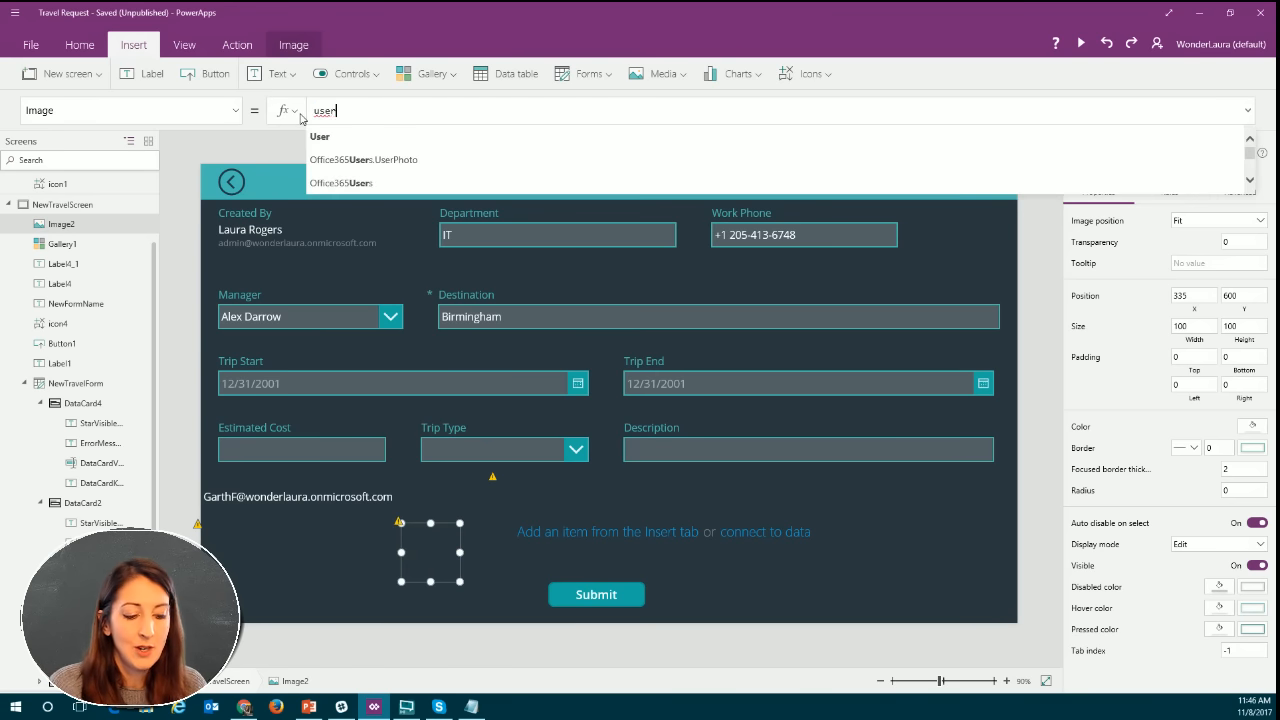
text(().)
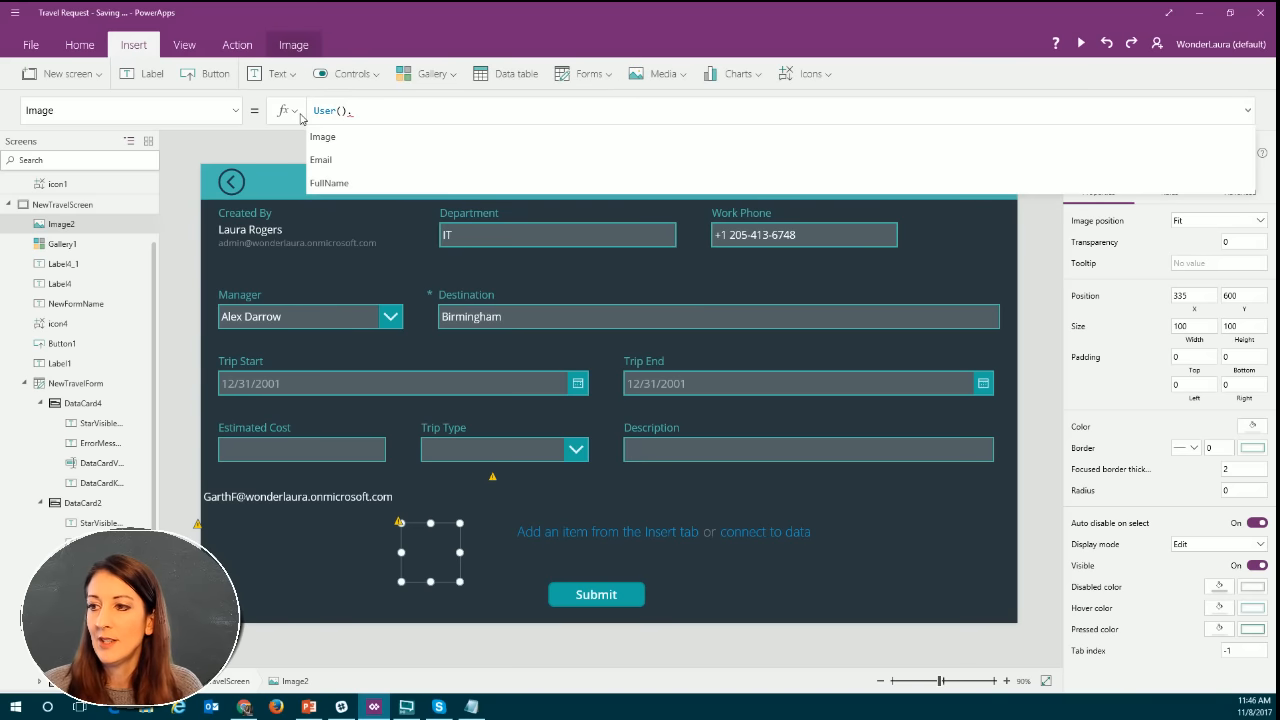
click(350, 145)
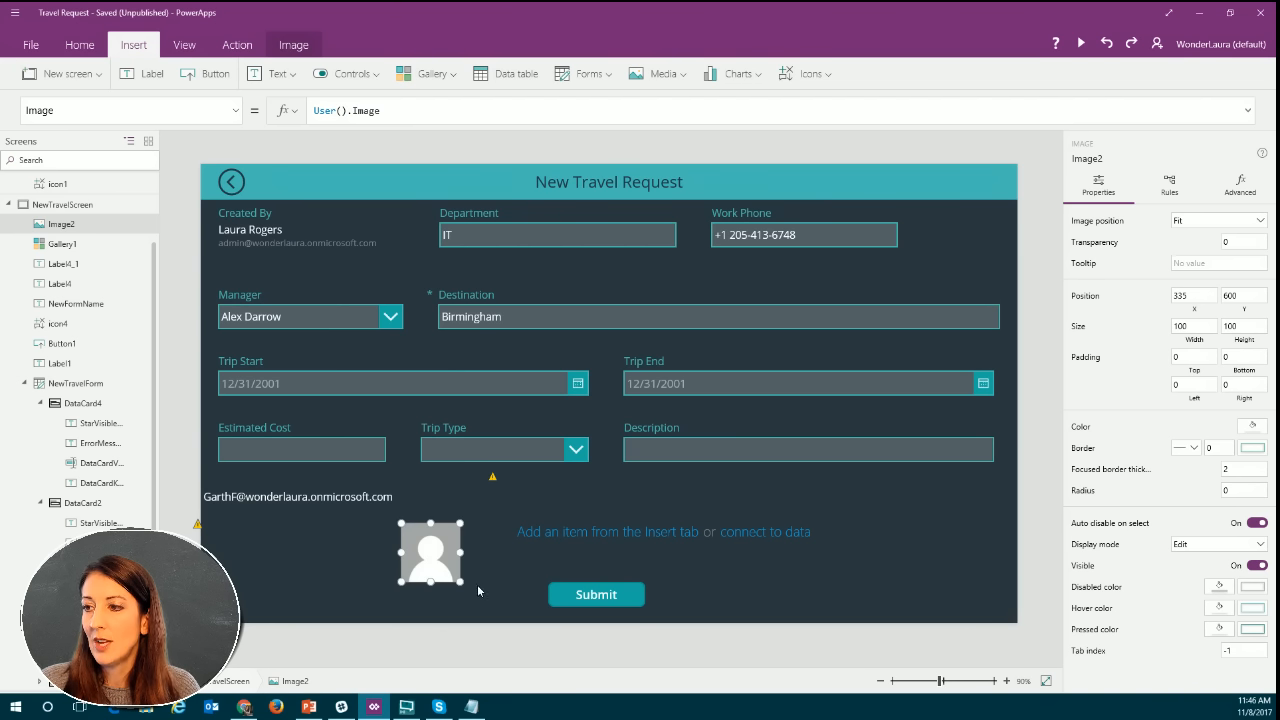
click(1081, 47)
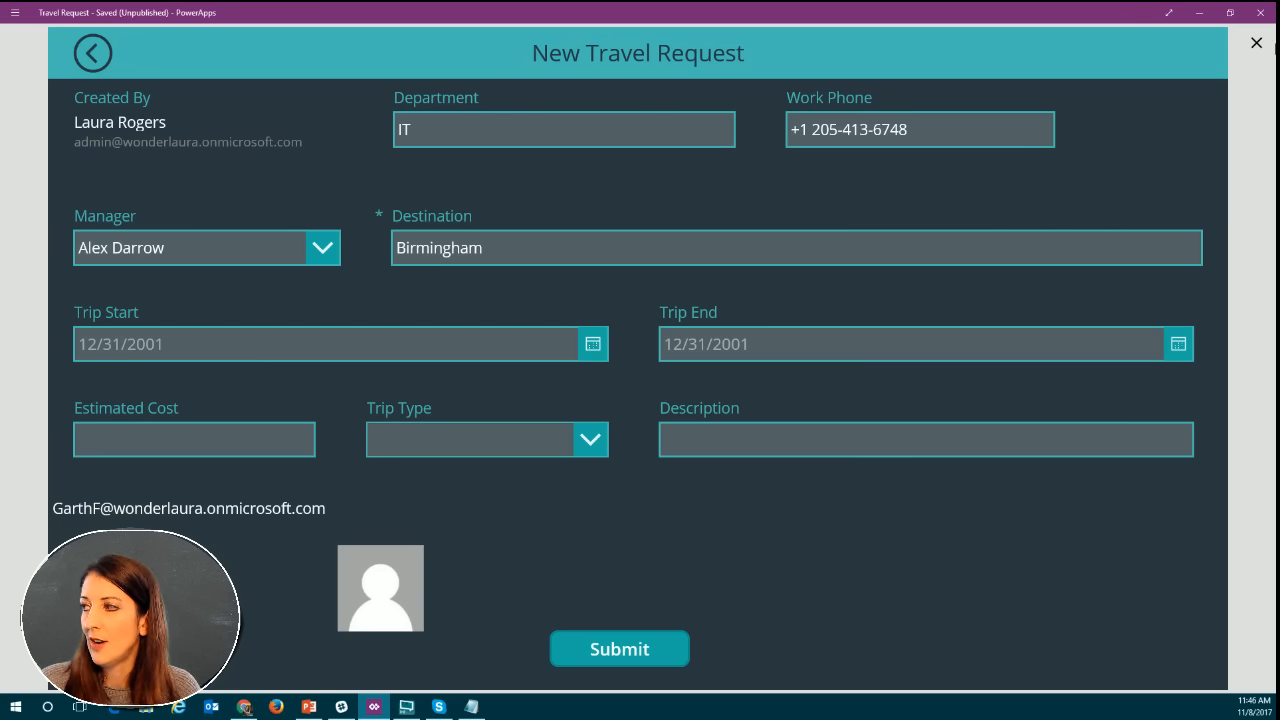
click(1256, 44)
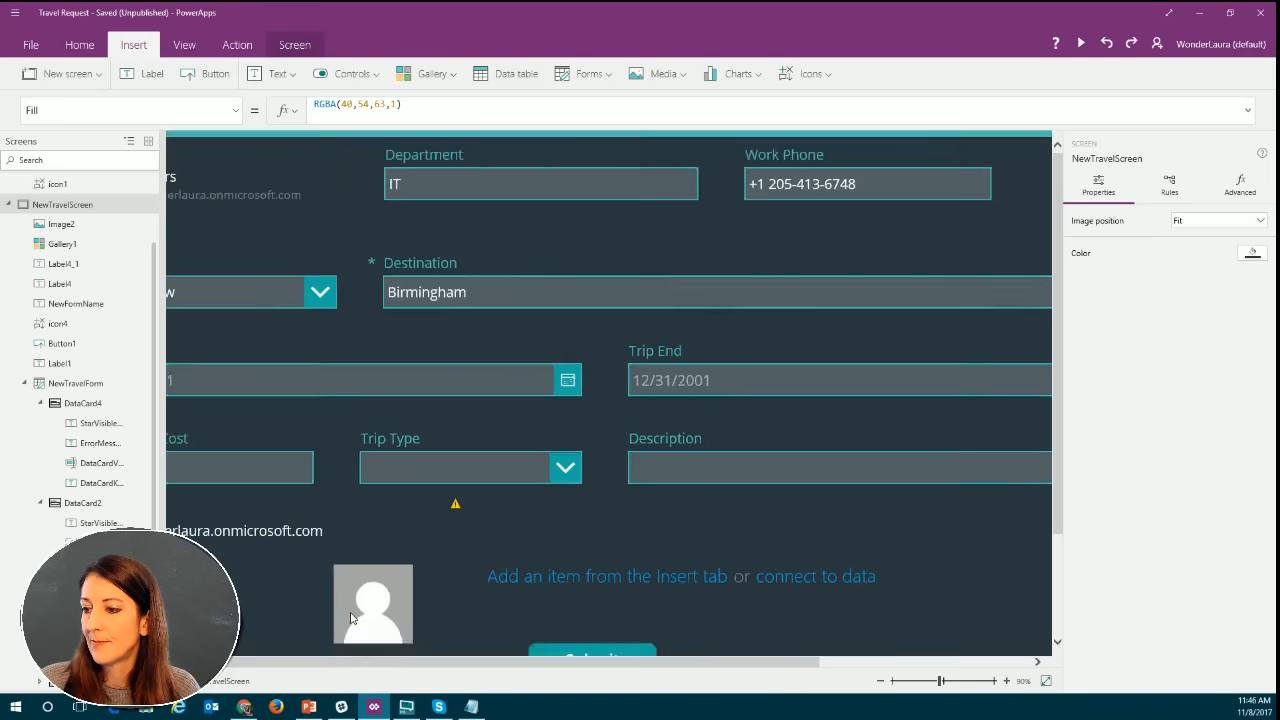
Replace the image's Image formula with Office365Users.UserPhoto(User().Email) and move the image beside the Work Phone field, at about X 1220, Y 85.
click(433, 552)
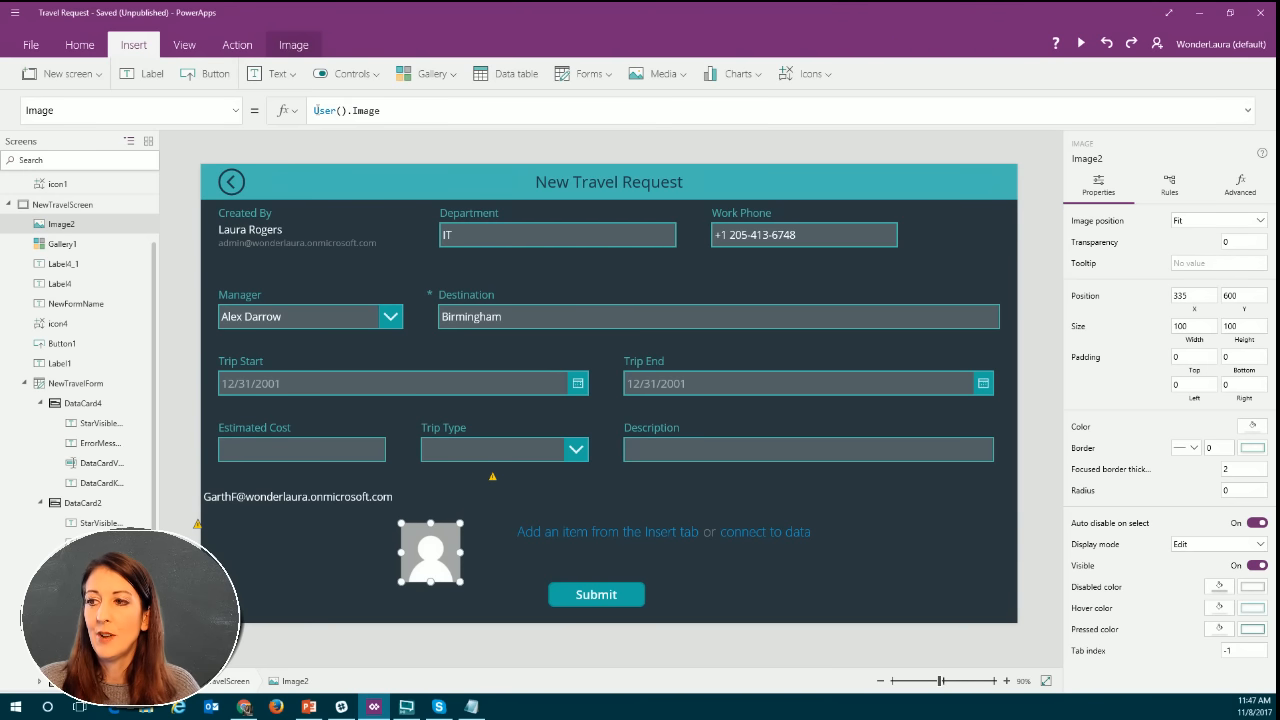
click(396, 110)
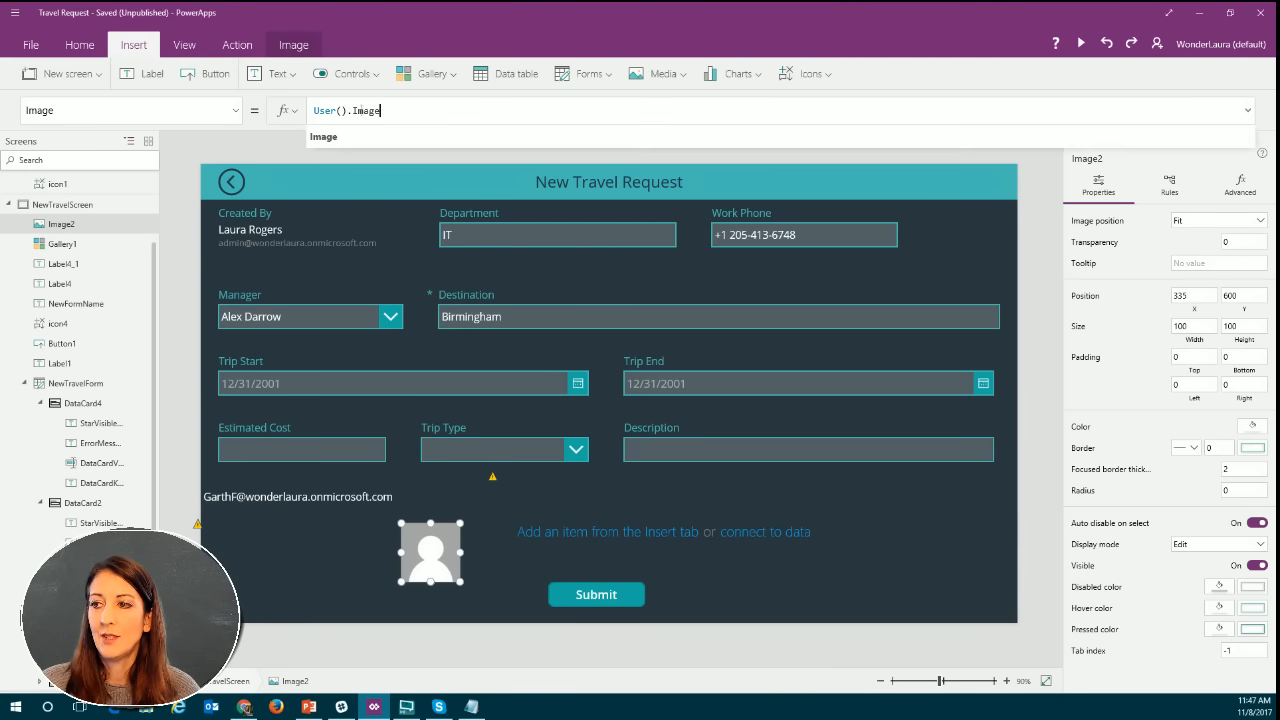
drag(382, 110, 313, 112)
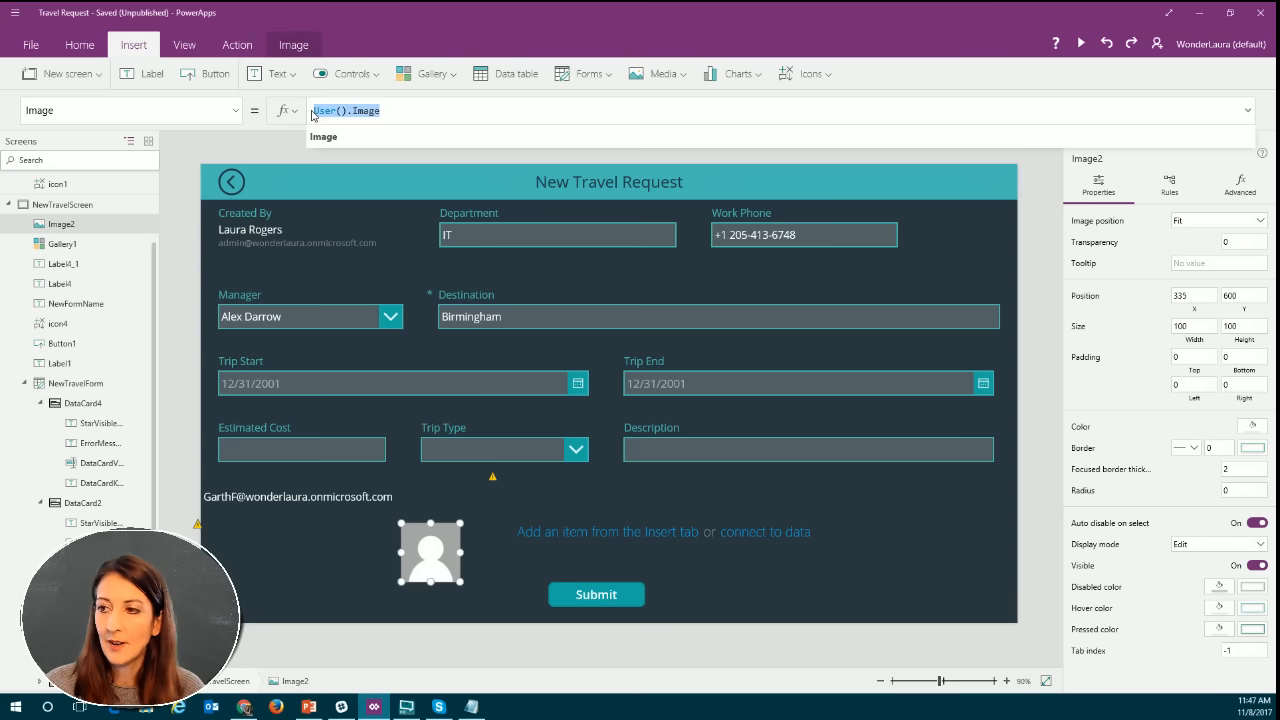
key(BackSpace)
text(of)
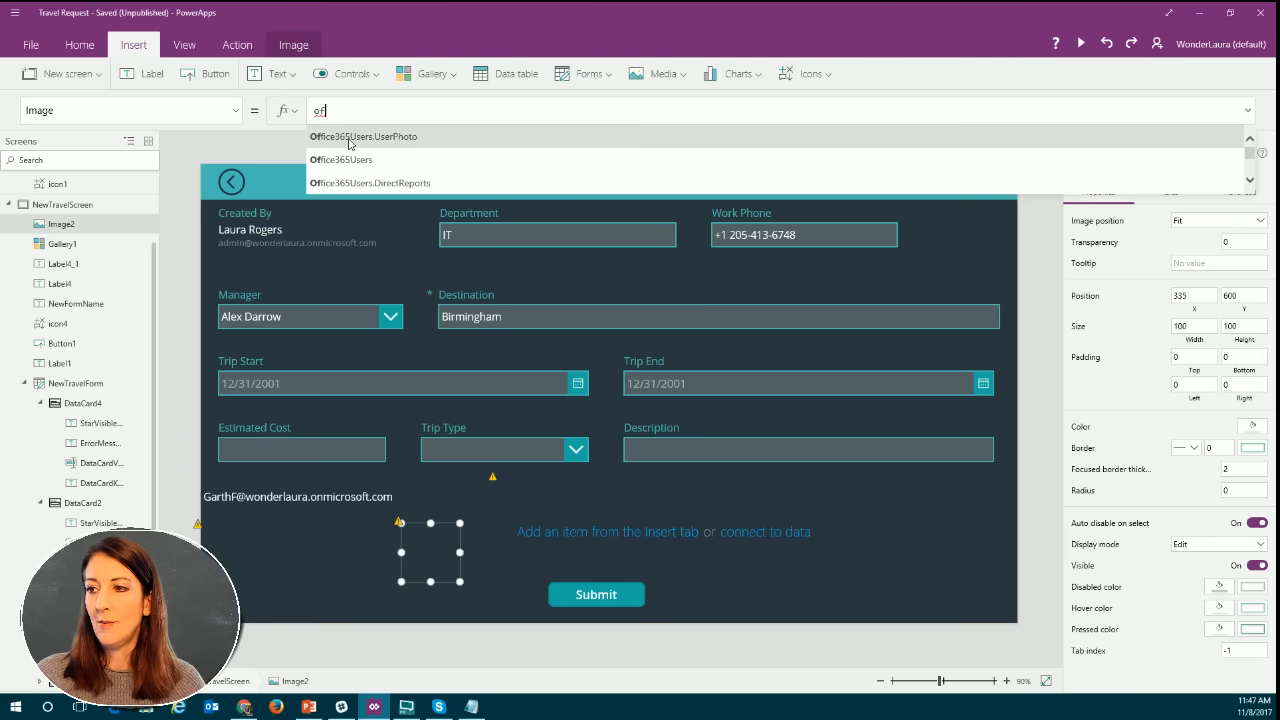
click(349, 137)
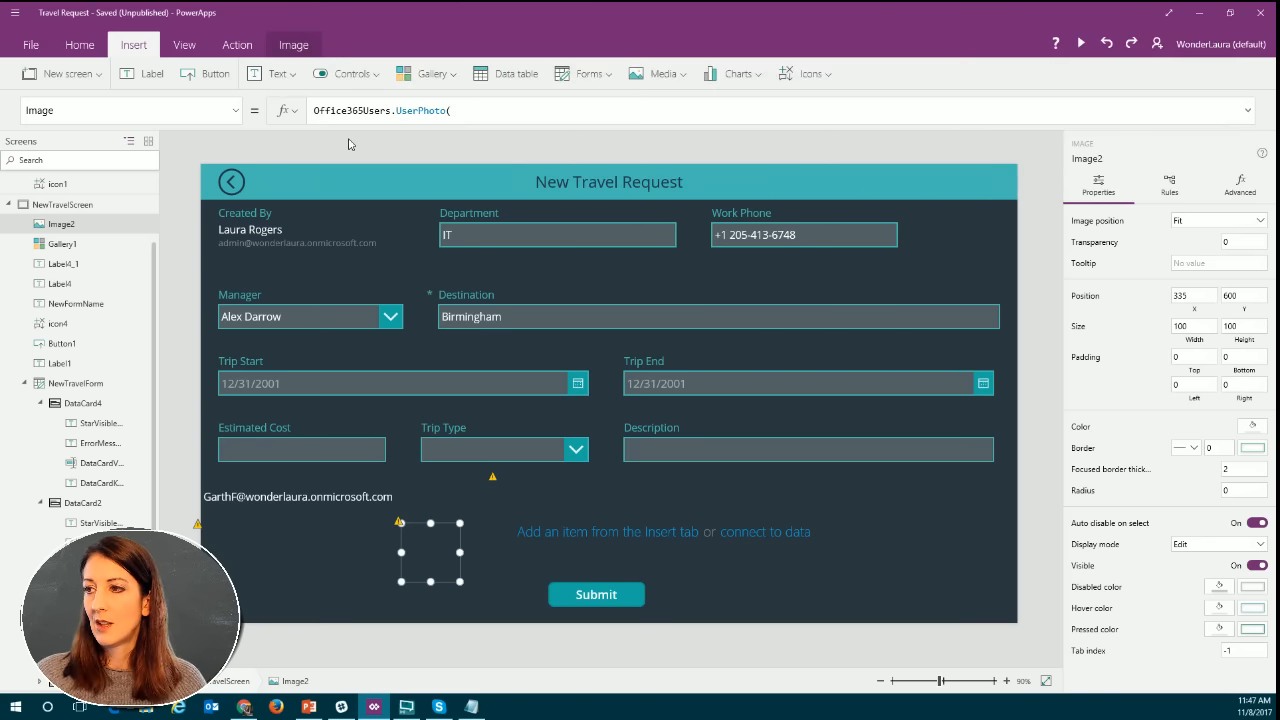
click(481, 113)
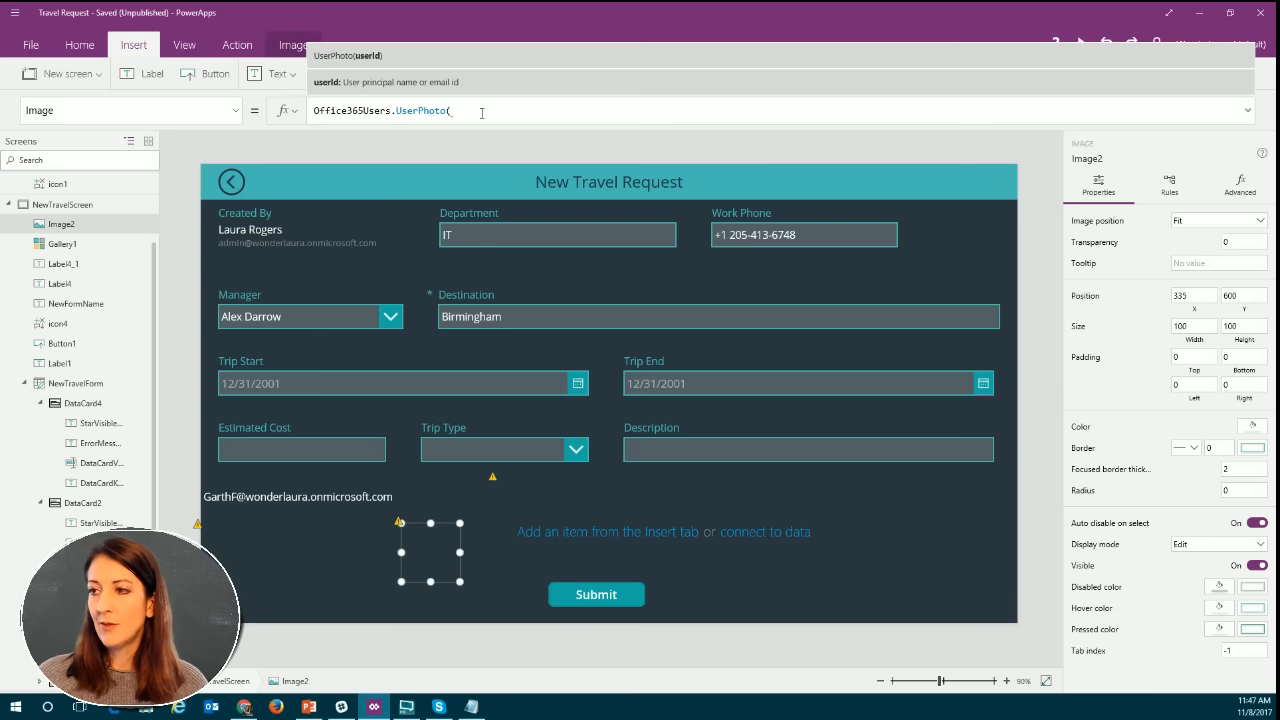
text(User()
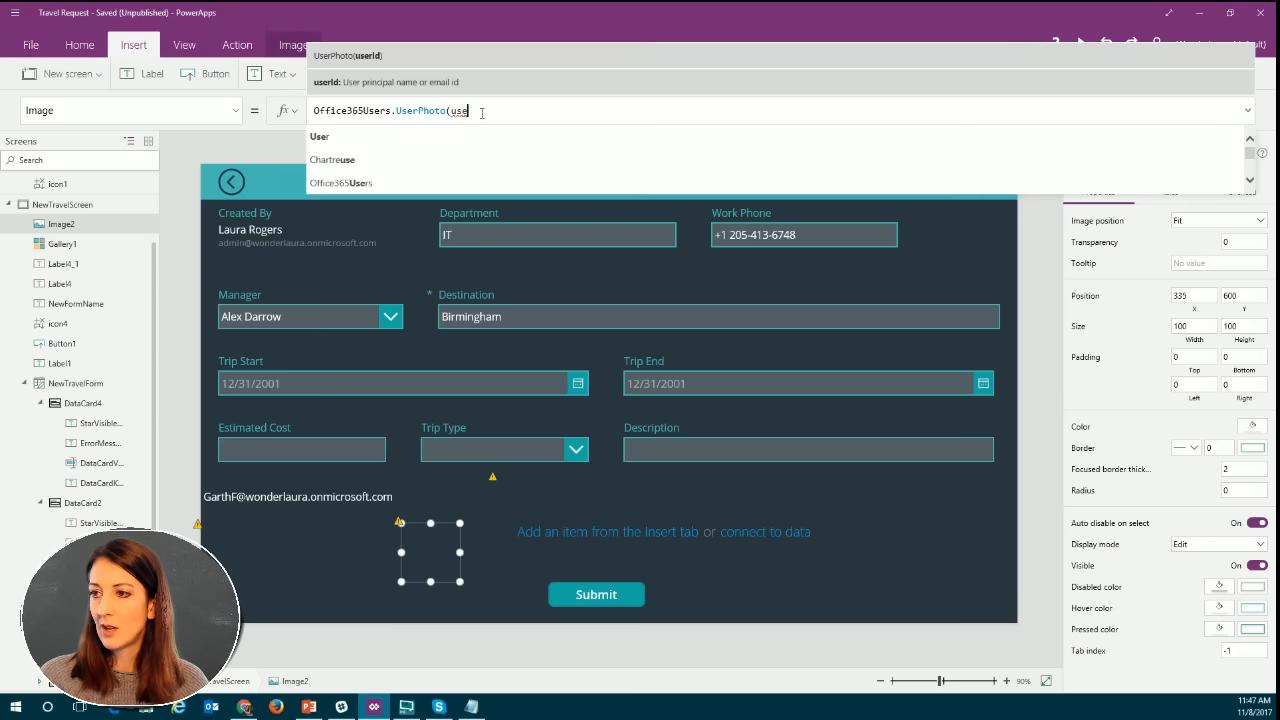
text().)
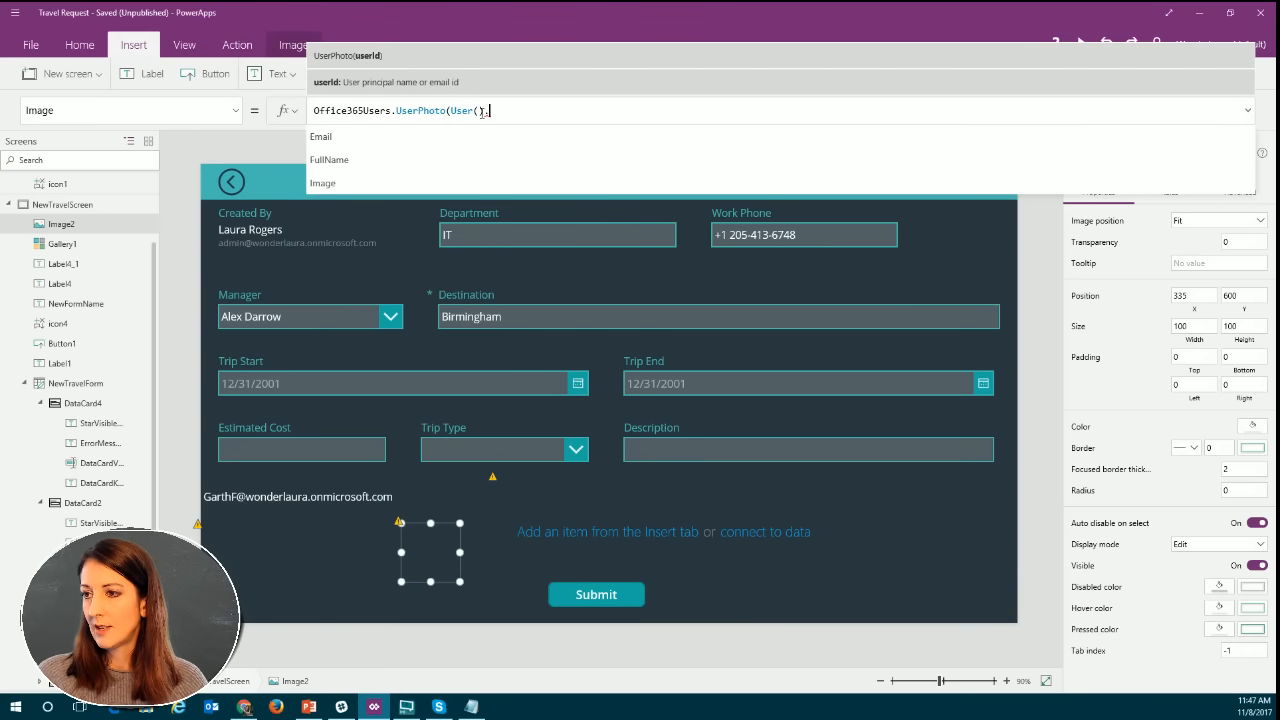
click(447, 146)
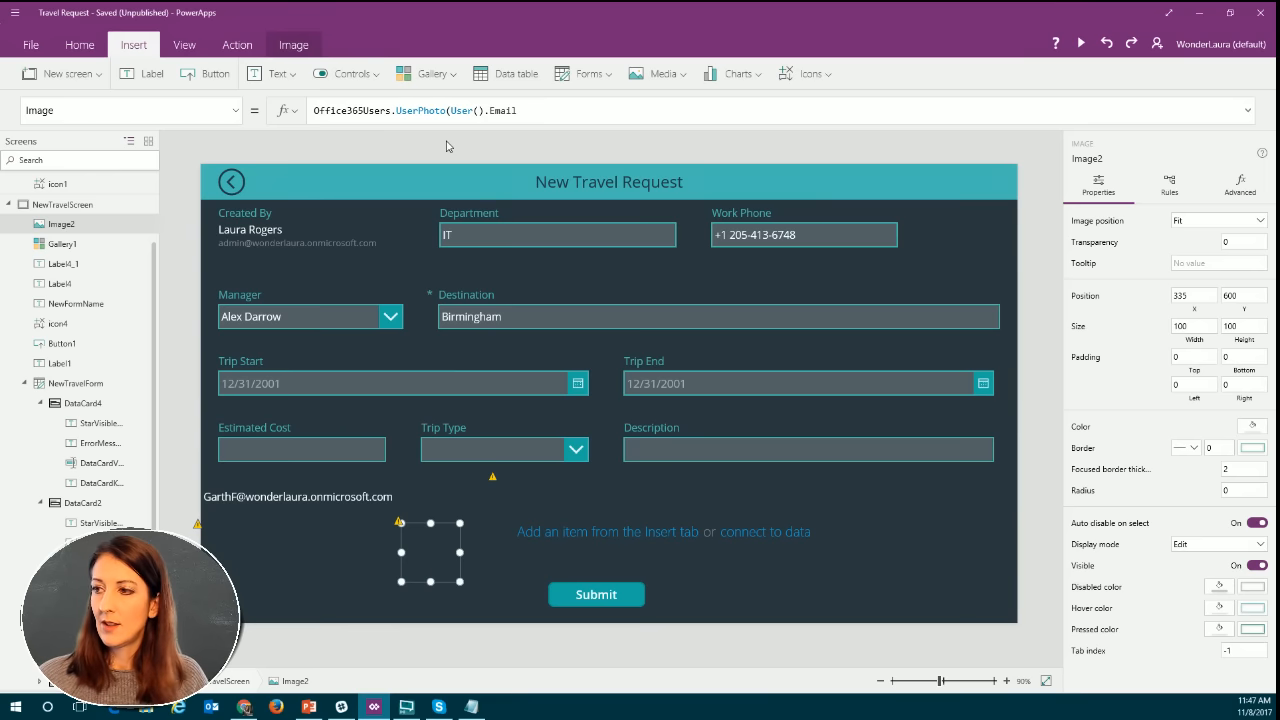
click(536, 110)
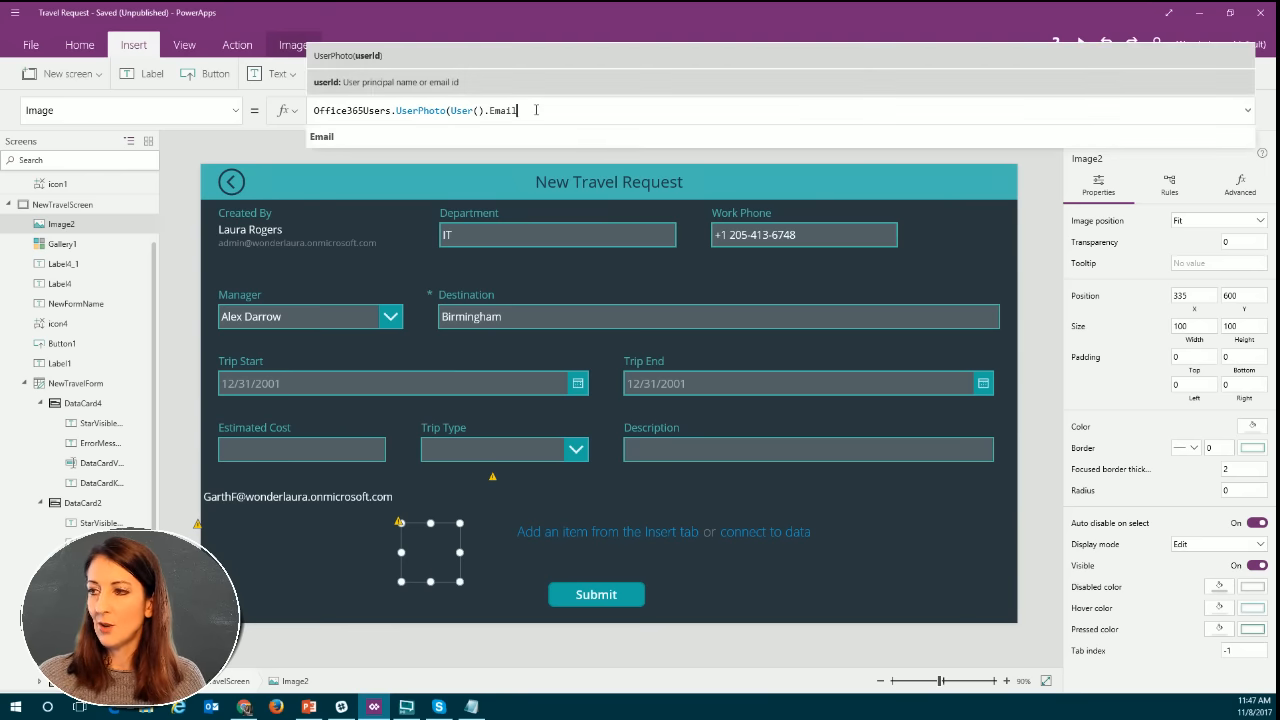
text())
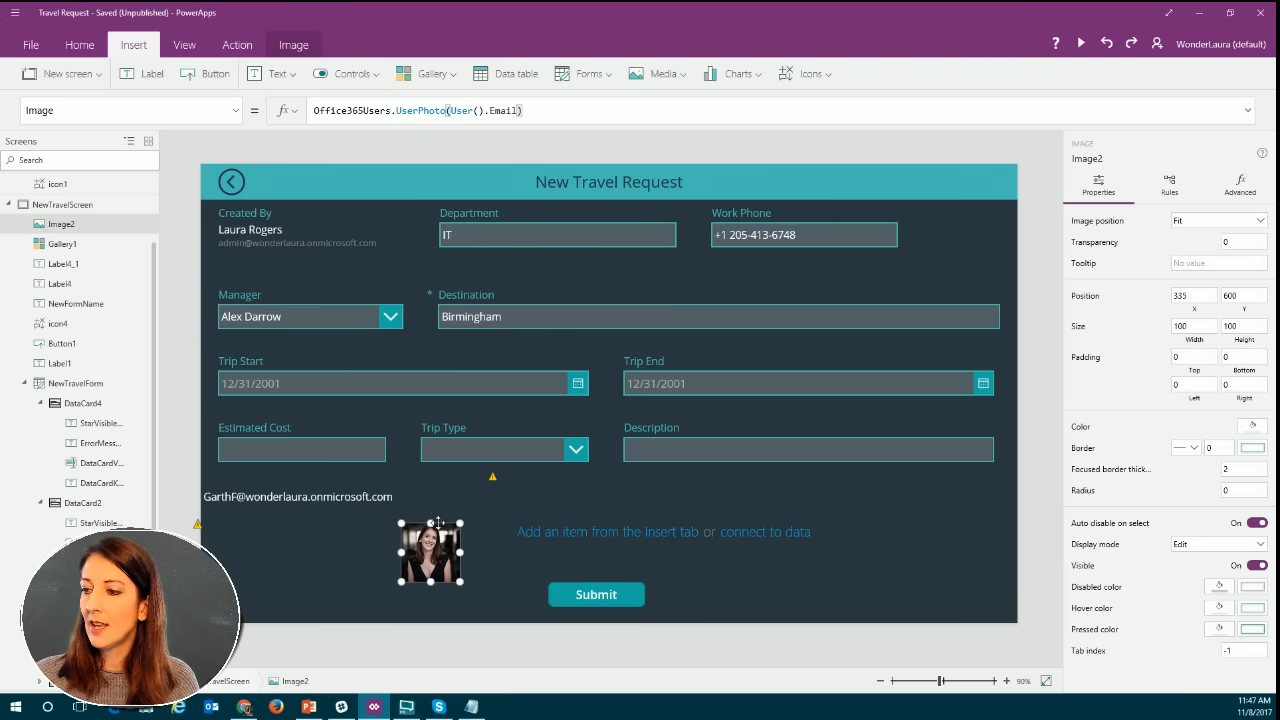
drag(757, 349, 969, 210)
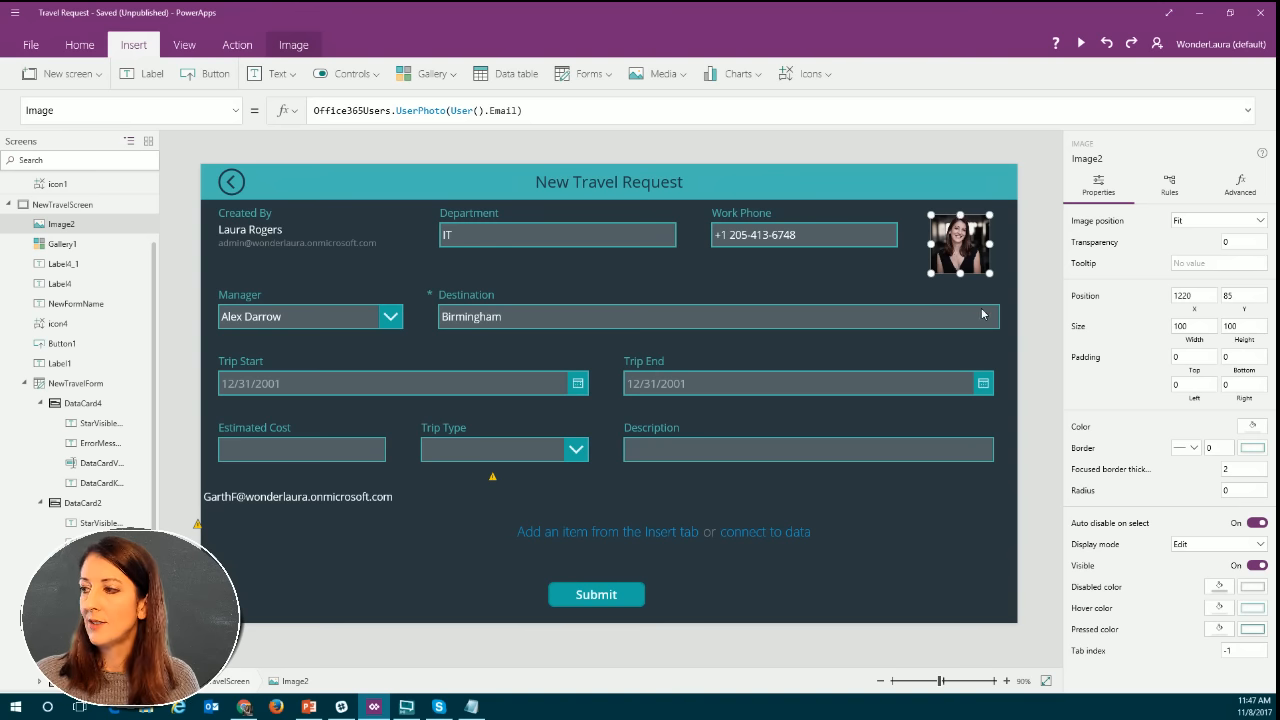
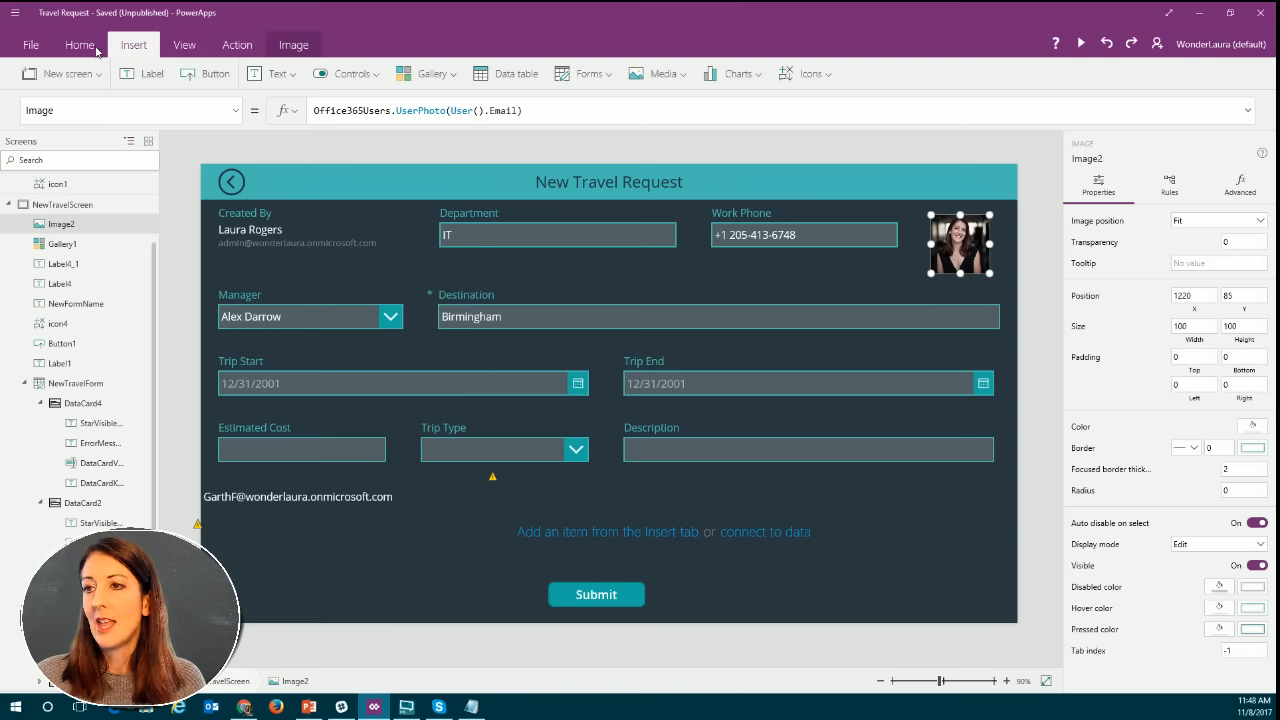
Insert an image control and place it just beside the Submit button, at about X 436, Y 668.
click(662, 76)
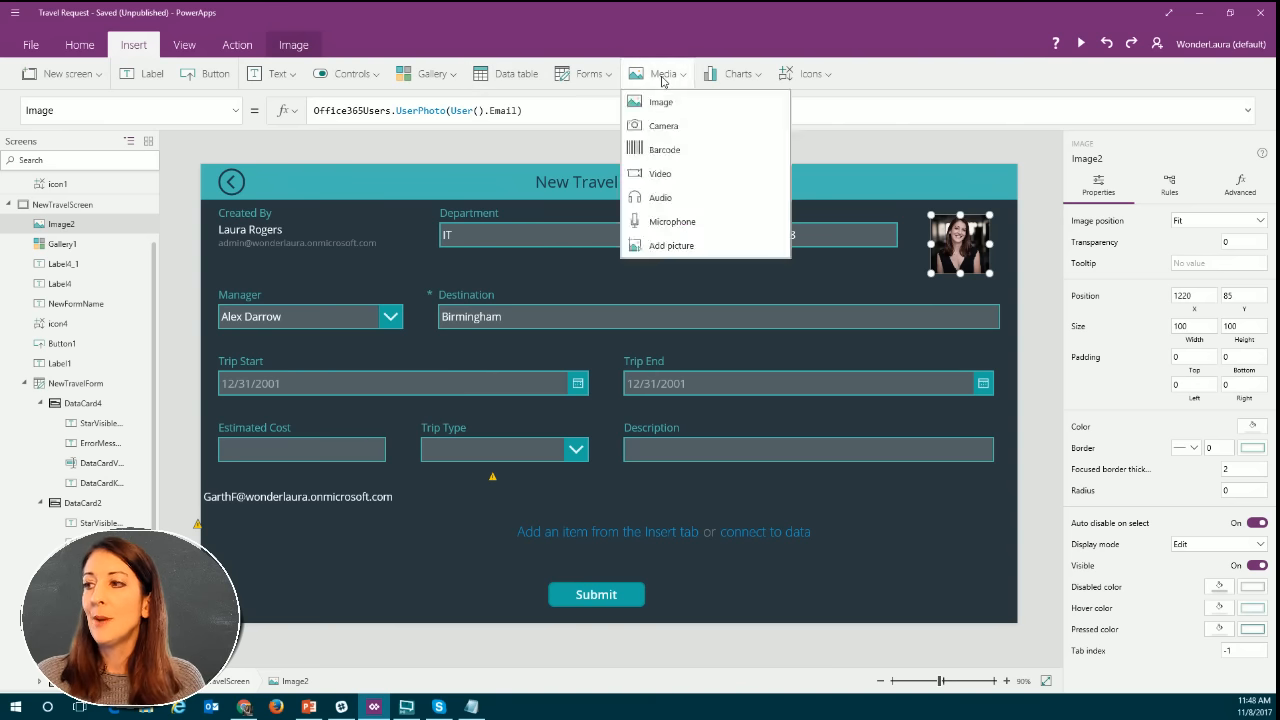
click(640, 108)
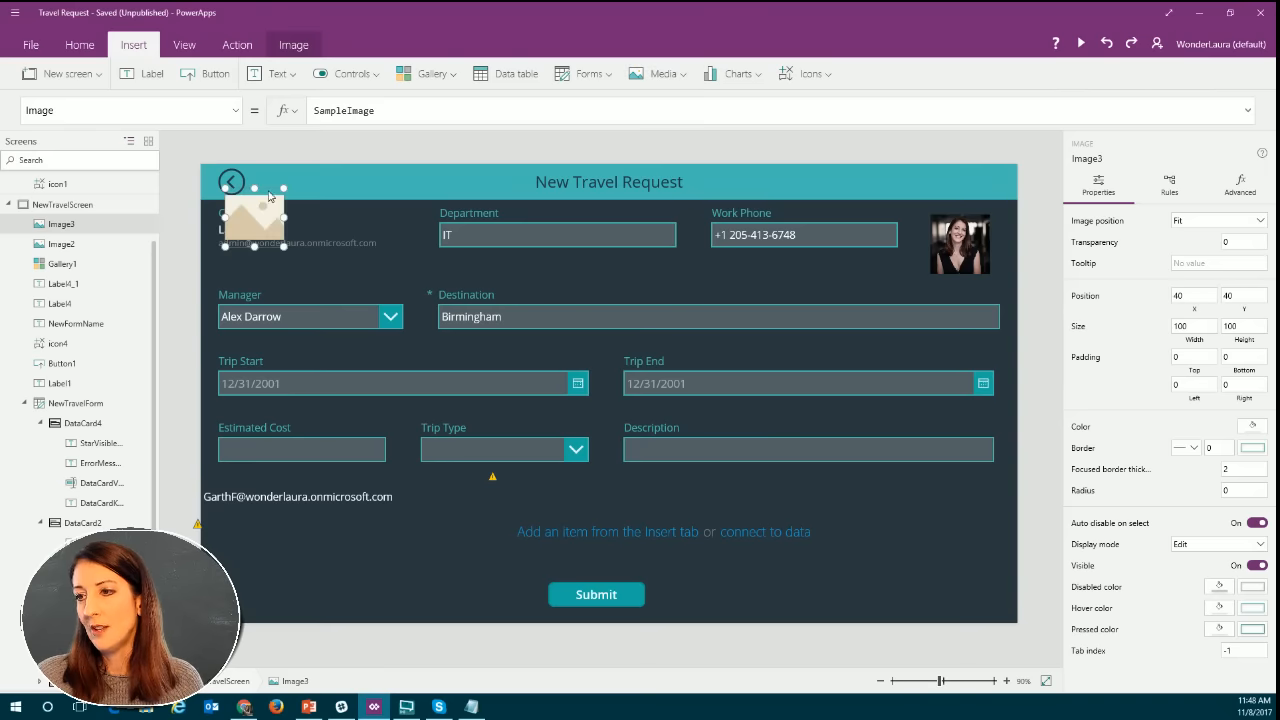
drag(480, 565, 502, 579)
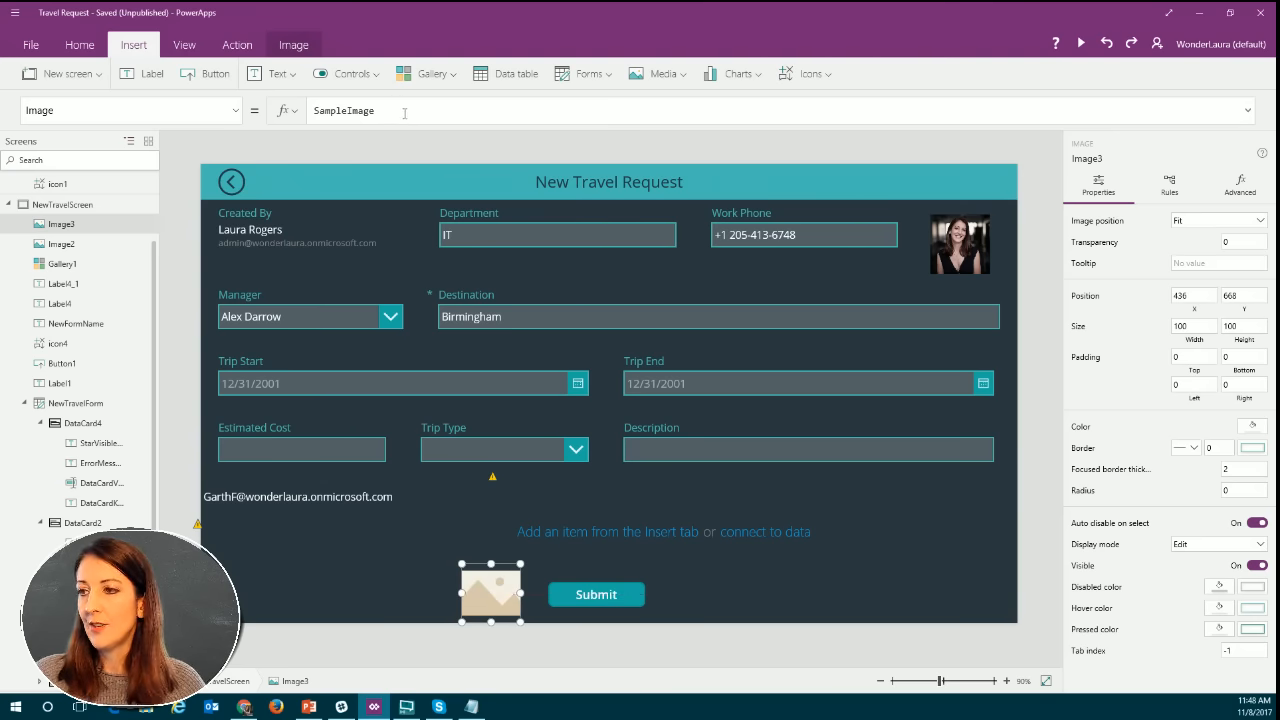
Replace the new image's SampleImage formula with the suggested Office365Users.UserPhoto function, leaving its argument open.
drag(404, 112, 305, 113)
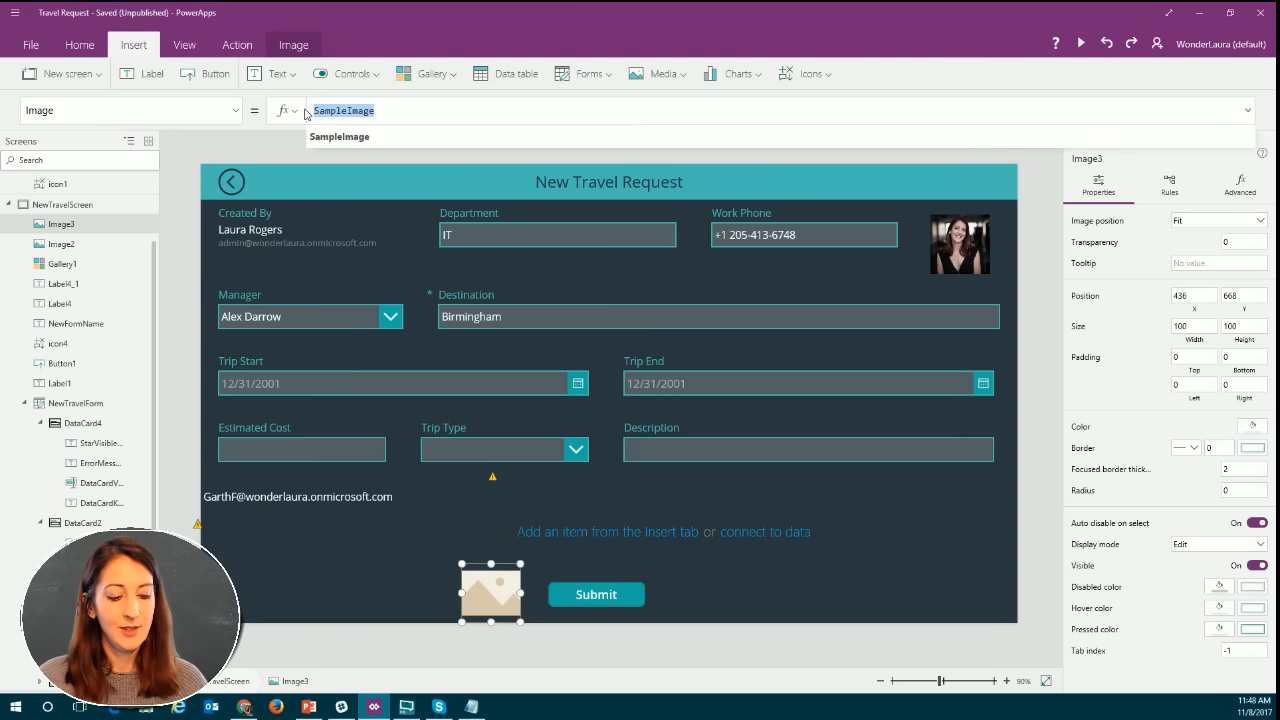
text(of)
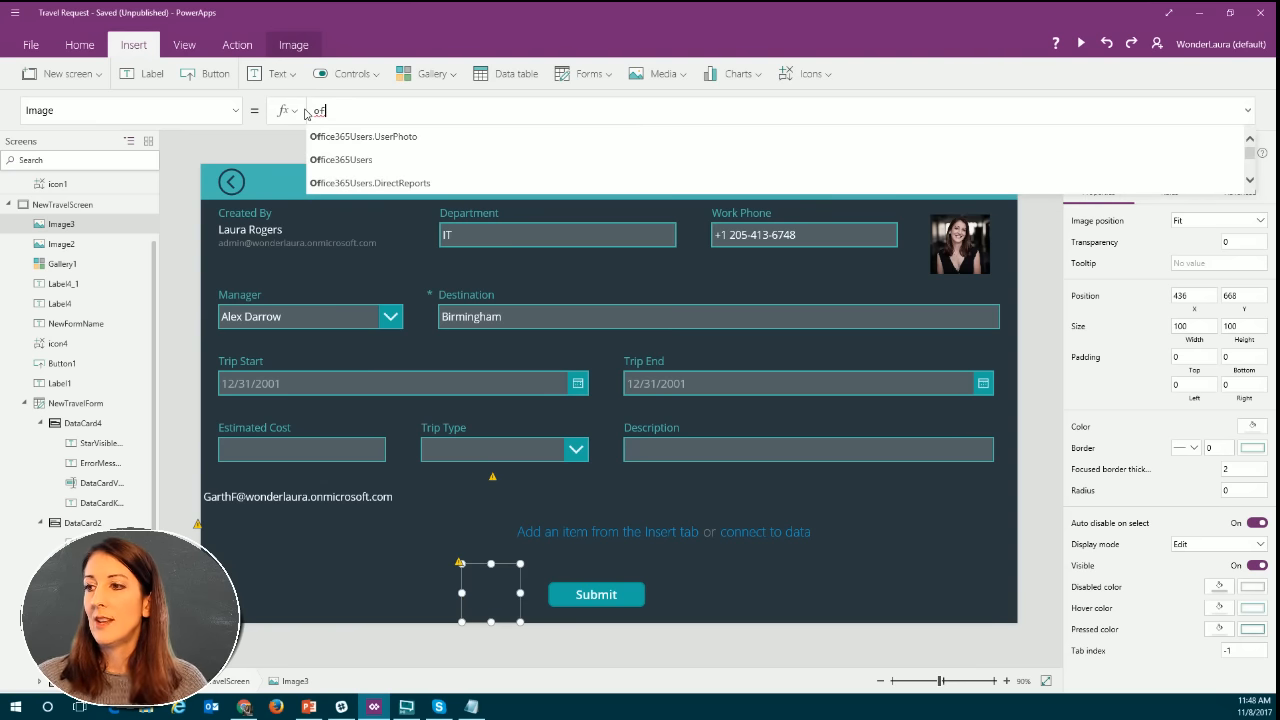
click(341, 137)
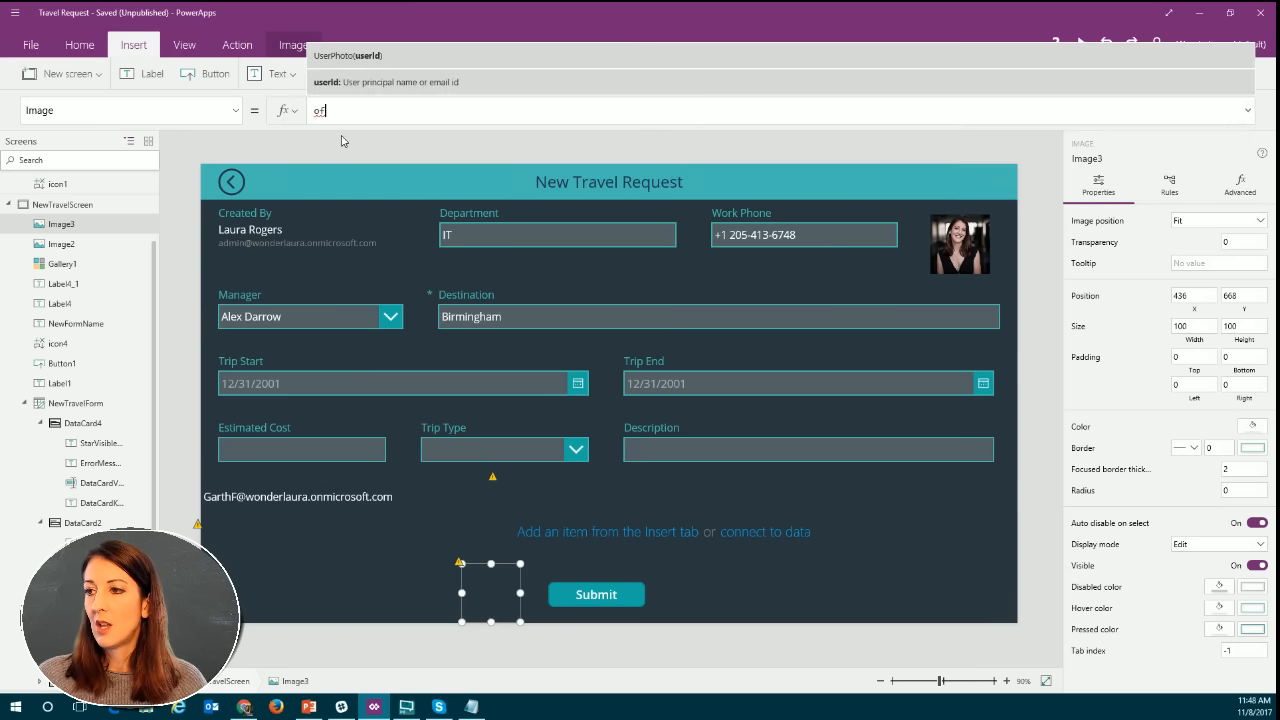
click(466, 113)
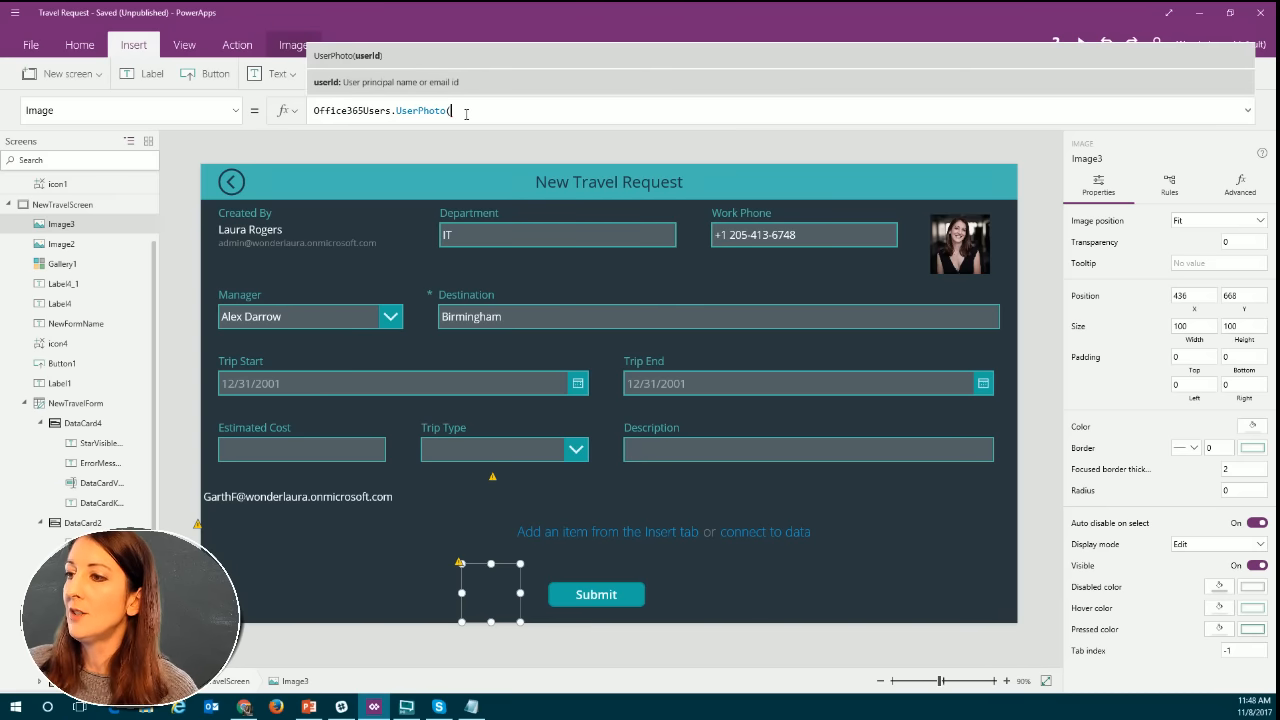
Copy Office365Users.Manager(User().Email).Mail from the manager email label into the new image's UserPhoto call and close the parenthesis.
click(265, 503)
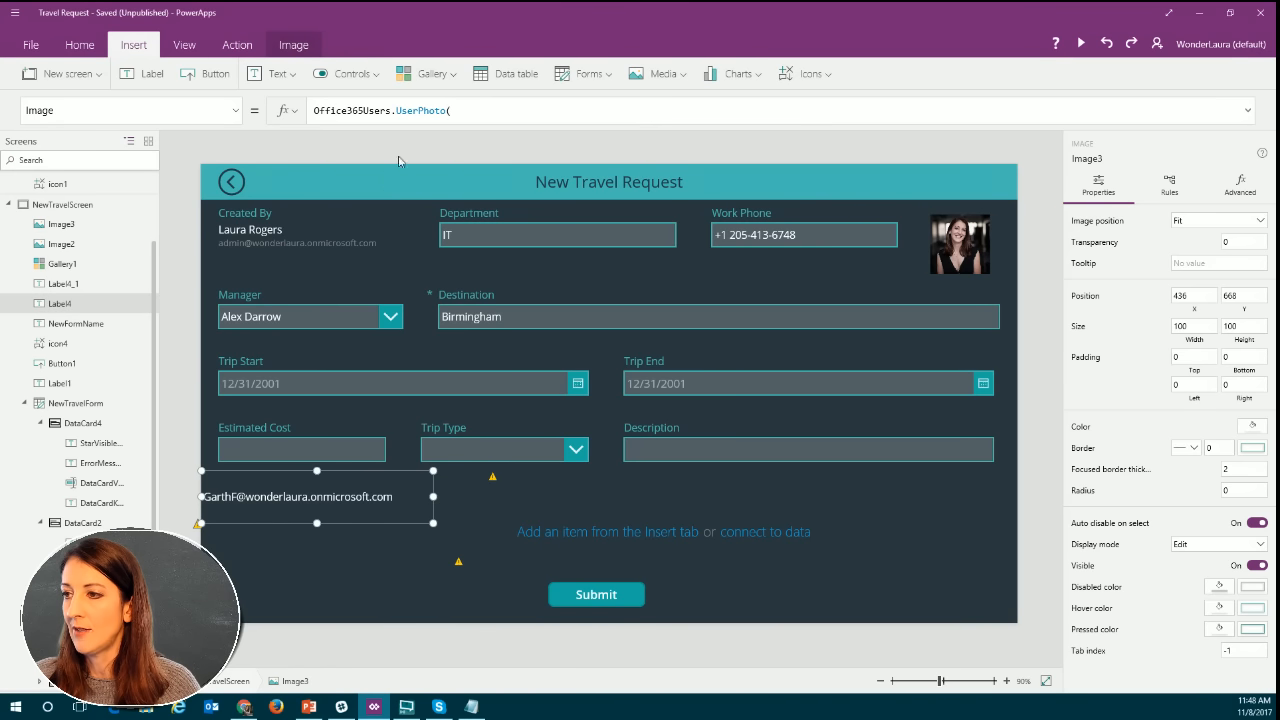
key(ctrl+a)
text(Office365Users.Manager(User().Email).Mail)
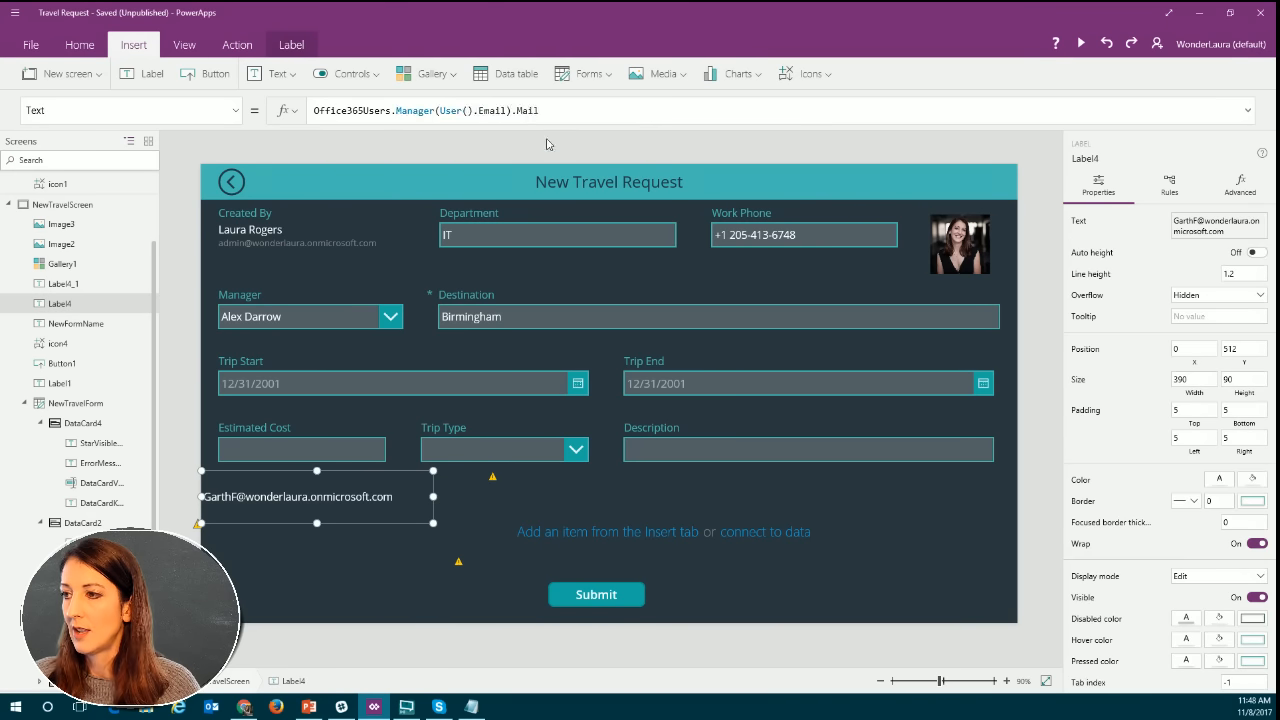
drag(541, 111, 309, 115)
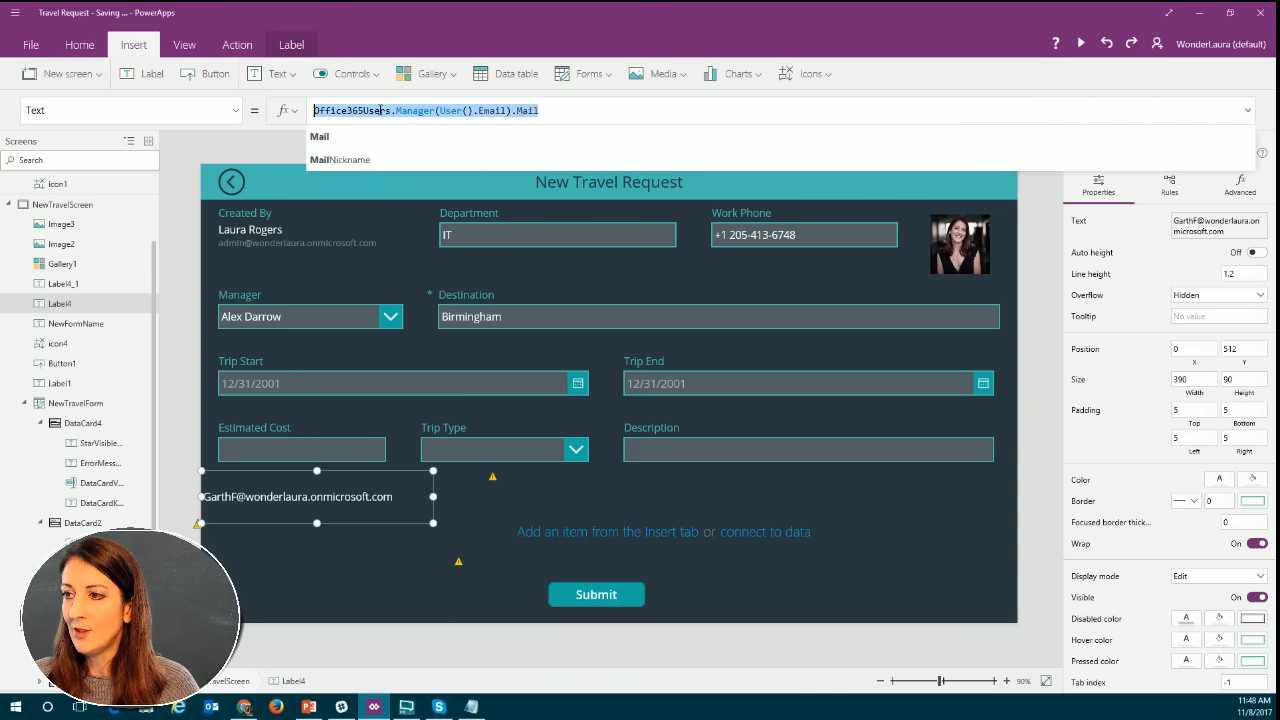
click(463, 111)
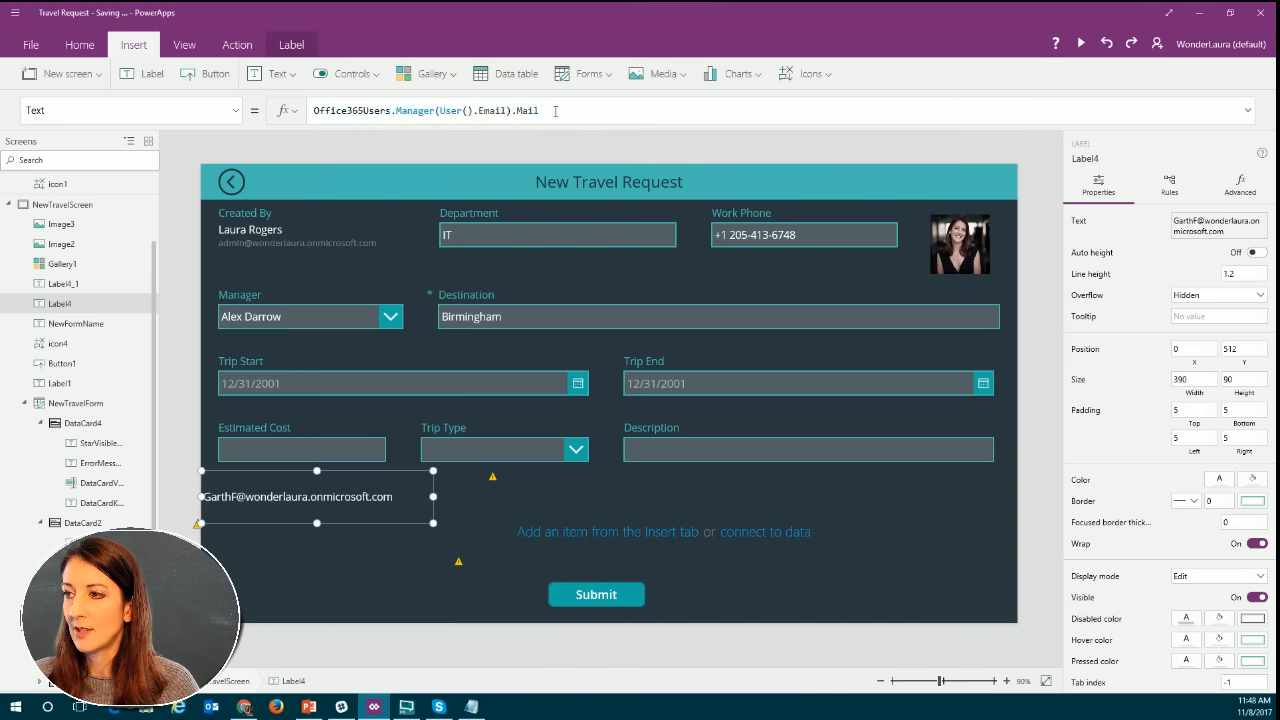
drag(547, 114, 314, 111)
key(ctrl+c)
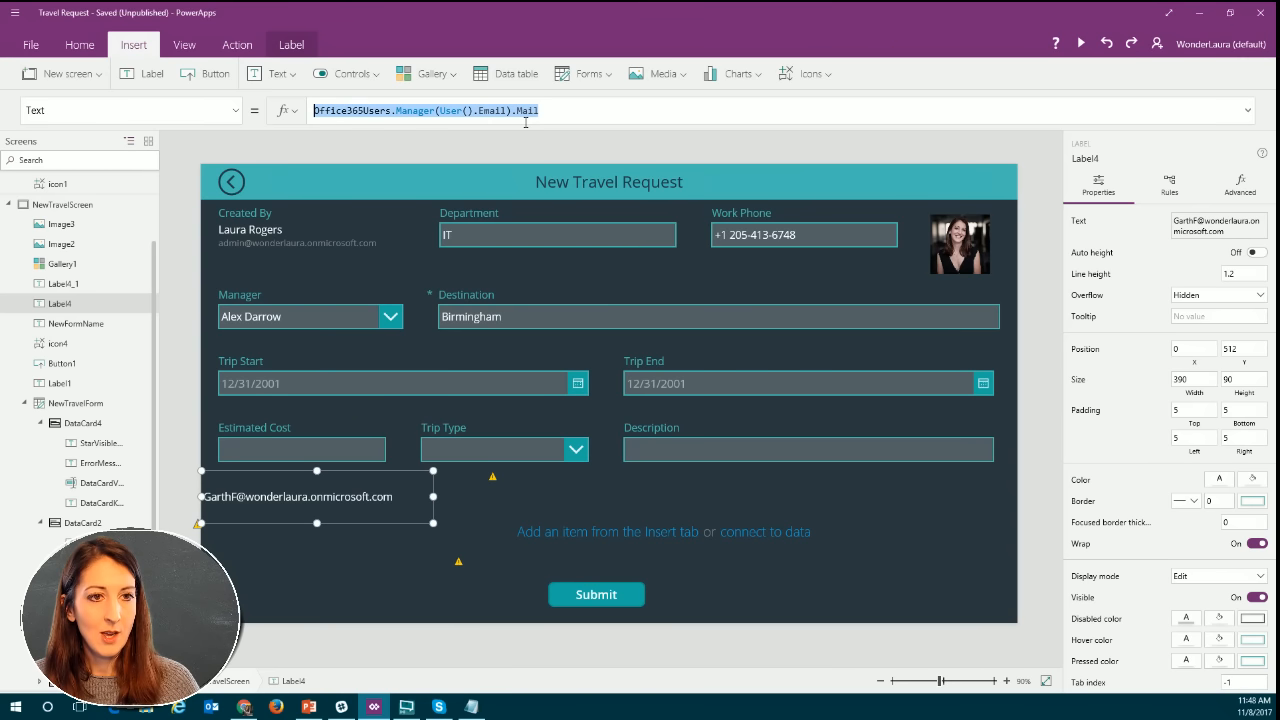
click(462, 566)
click(480, 111)
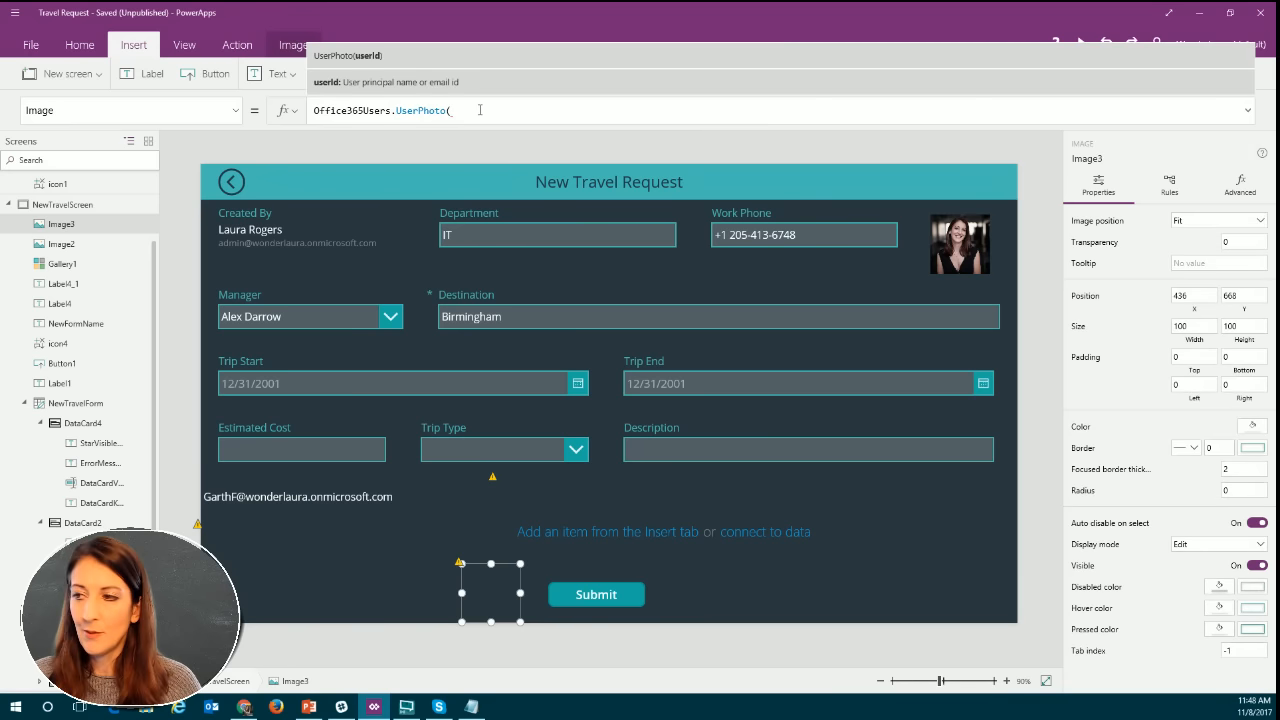
key(ctrl+v)
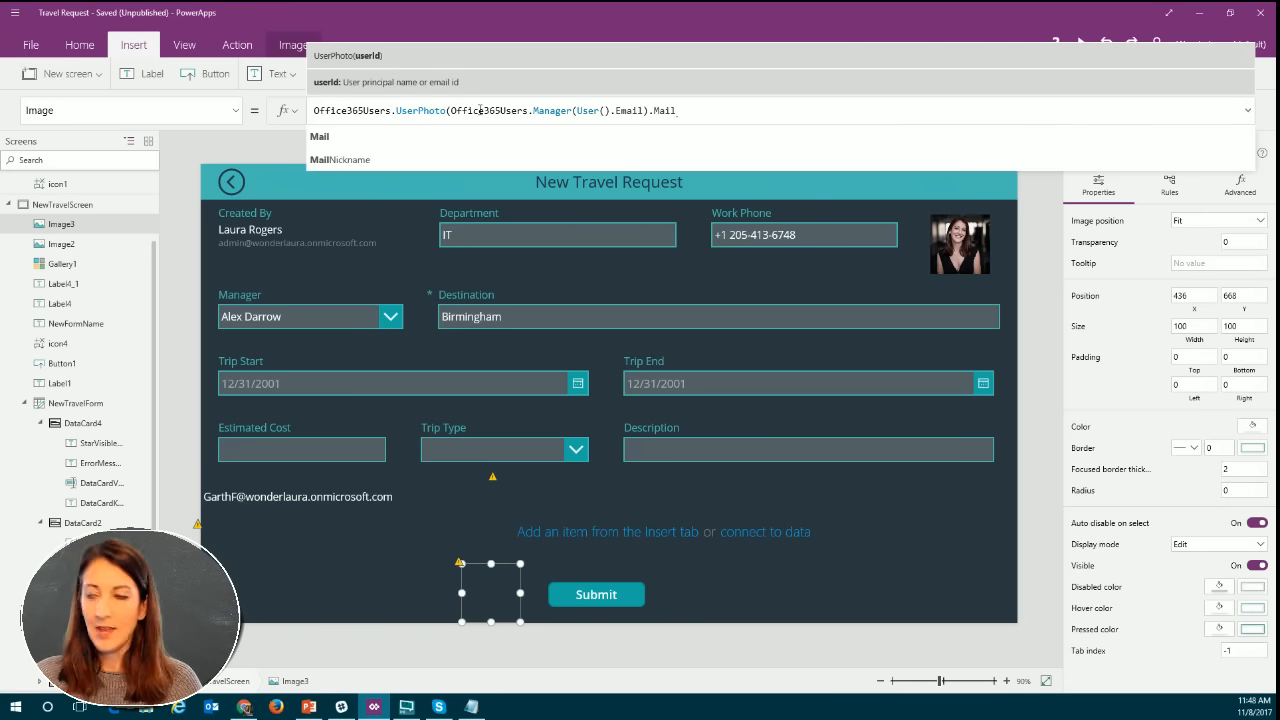
text())
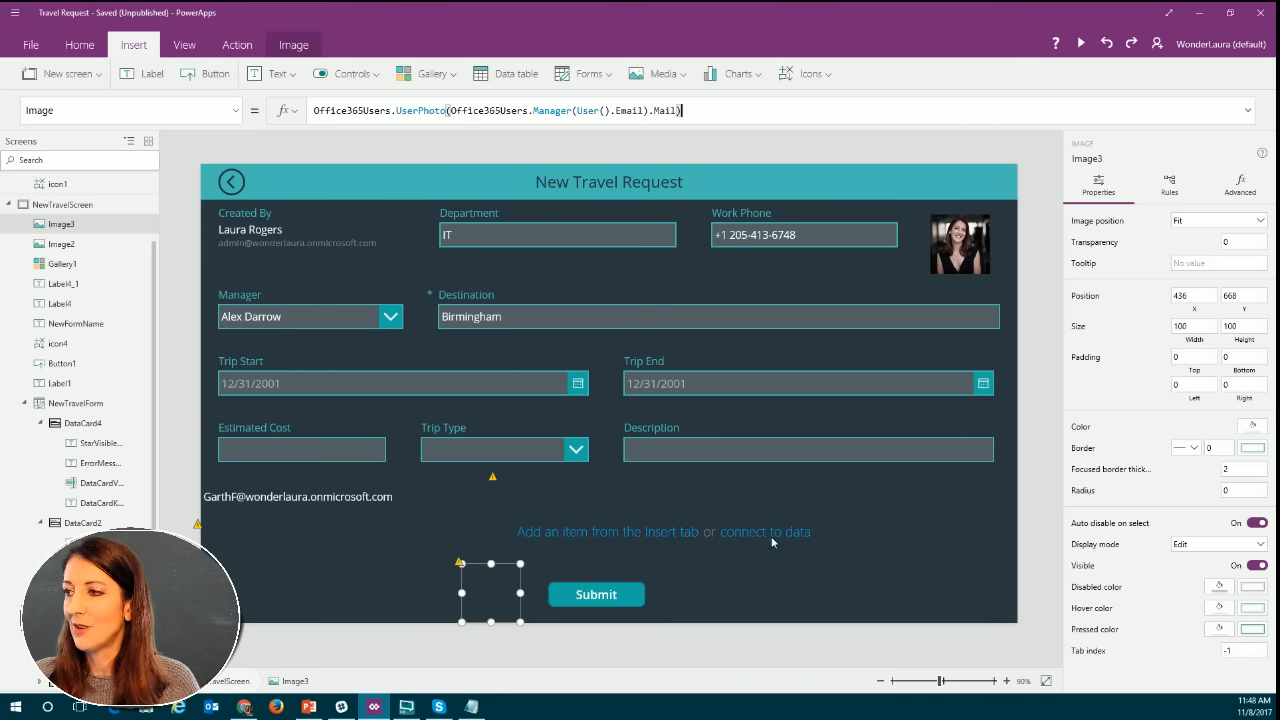
Examine the error on the manager photo image and compare its formula with the current user's photo formula.
click(432, 110)
click(626, 110)
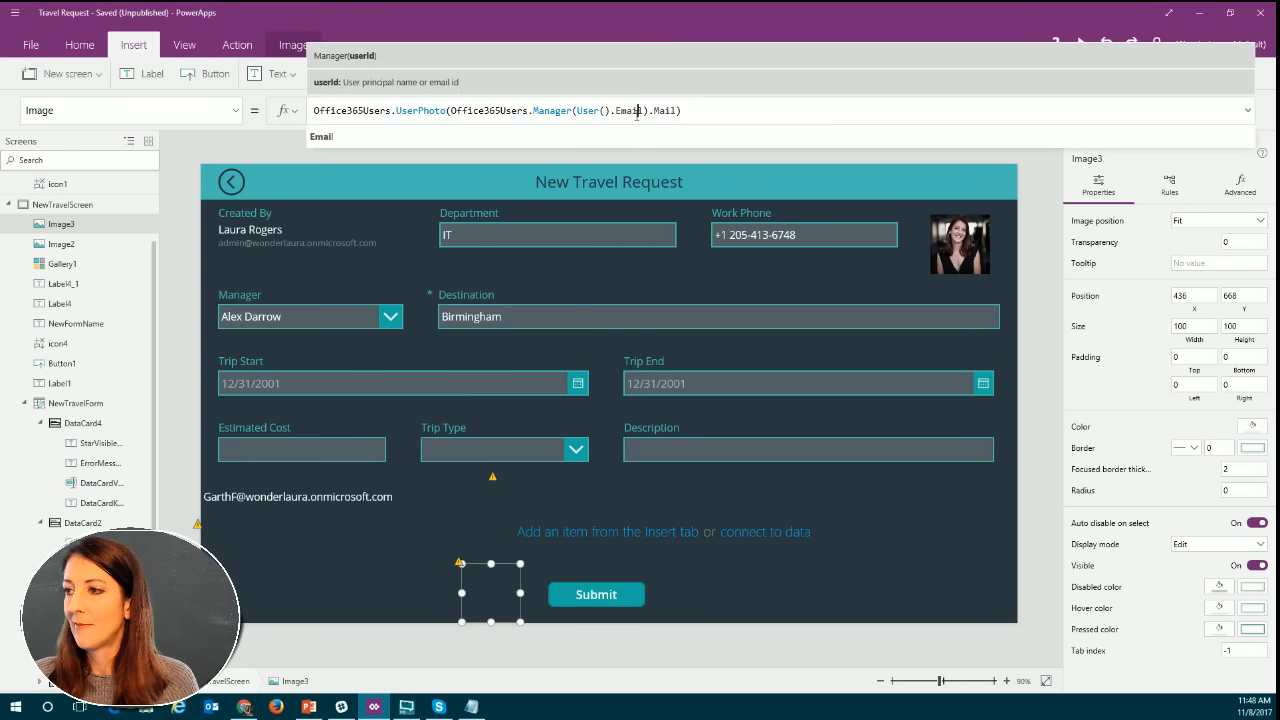
click(664, 110)
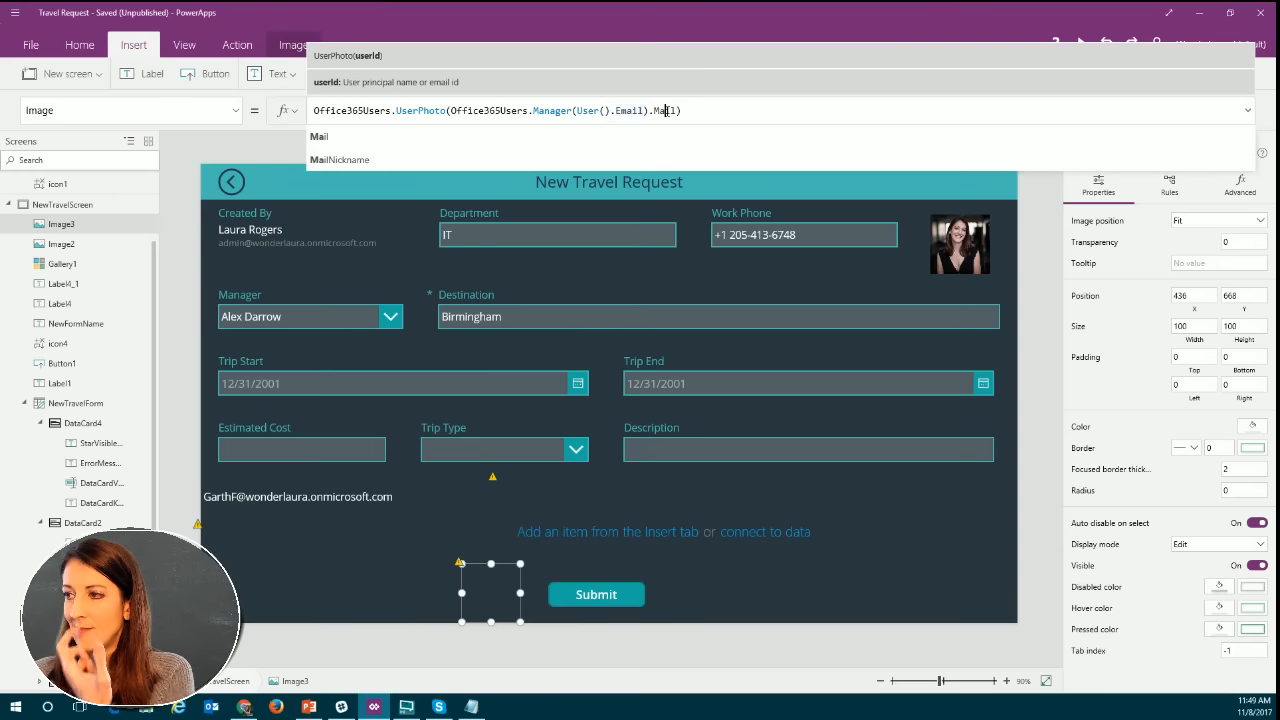
click(459, 562)
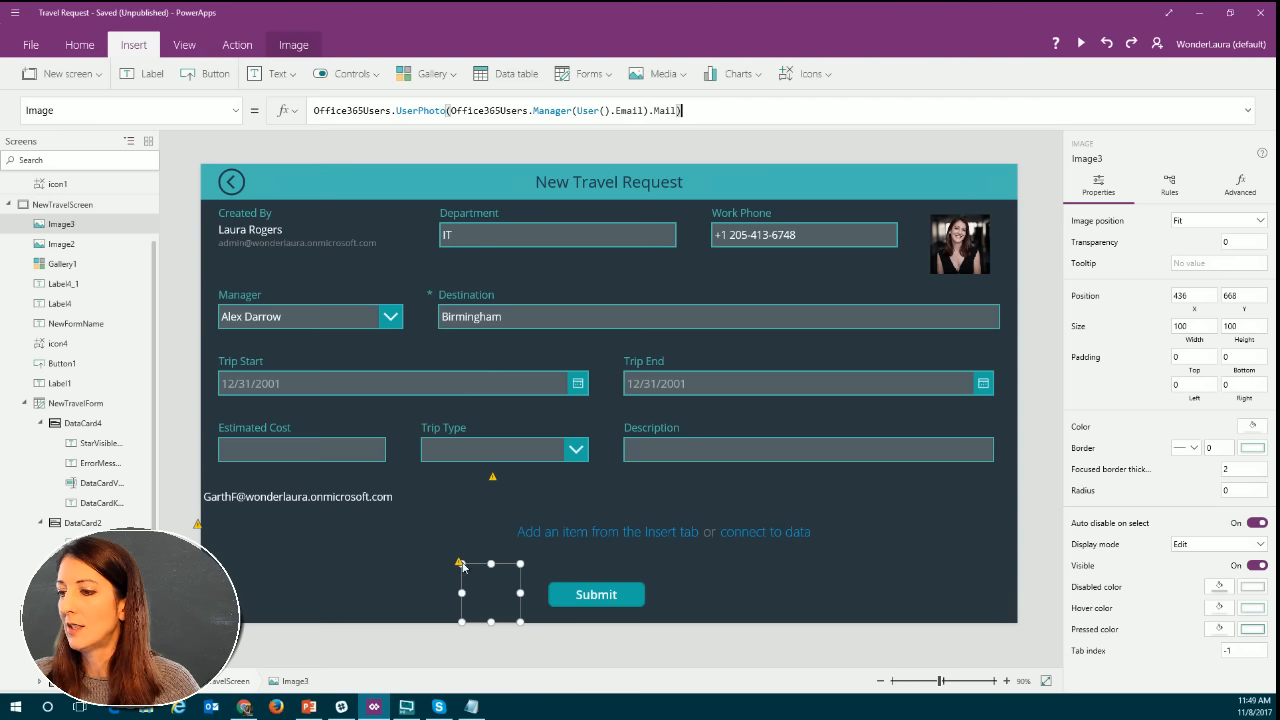
click(977, 250)
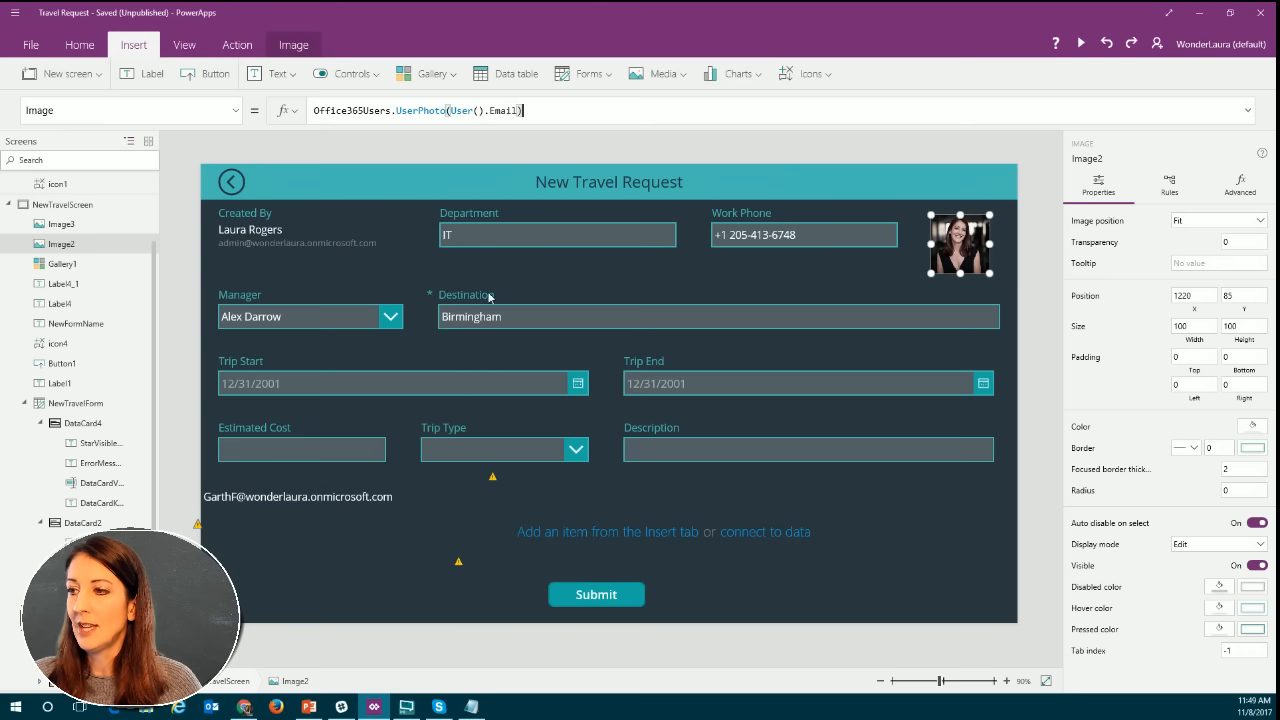
click(462, 568)
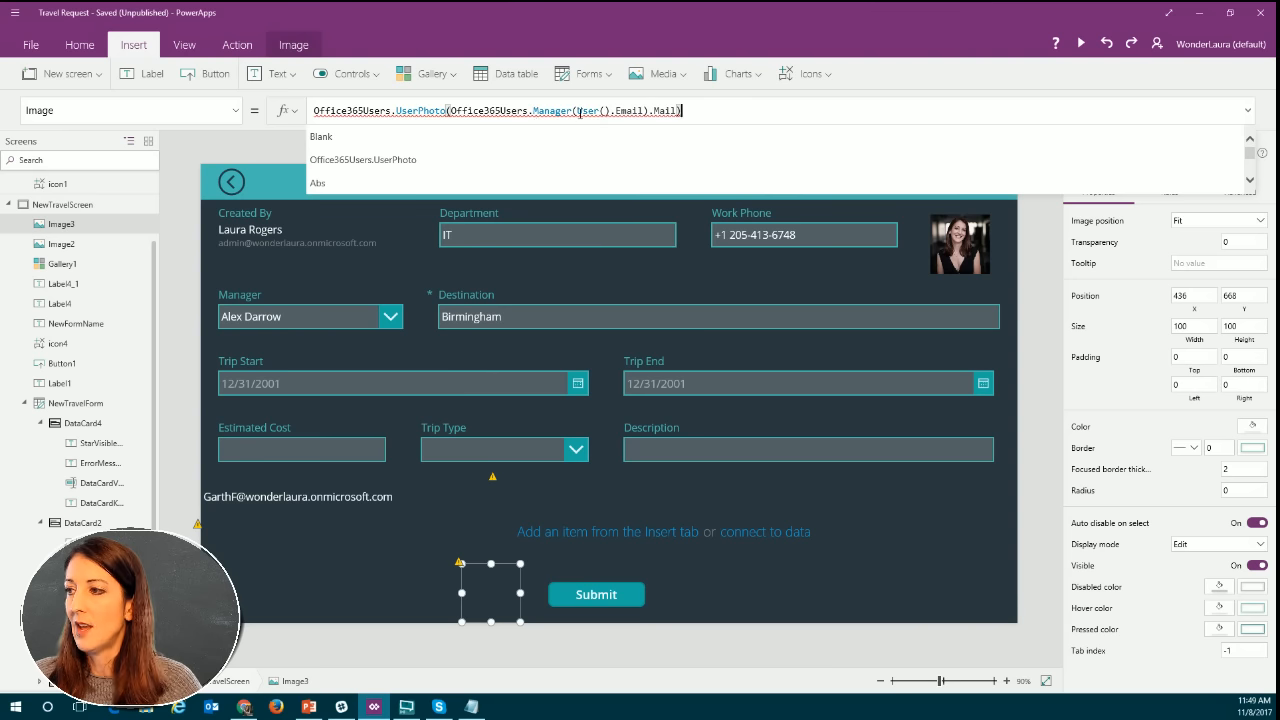
mouse_move(458, 115)
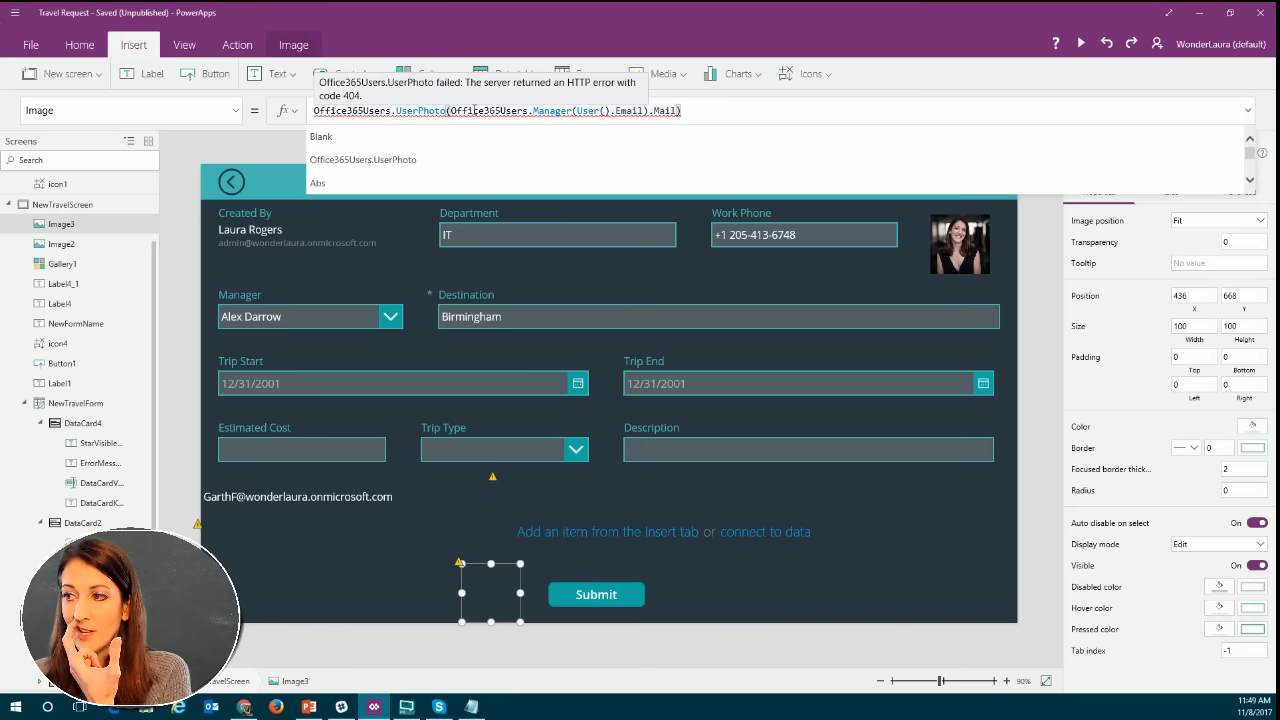
Try replacing User().Email).Mail in the manager photo formula with a person's first name.
click(590, 110)
drag(577, 110, 679, 110)
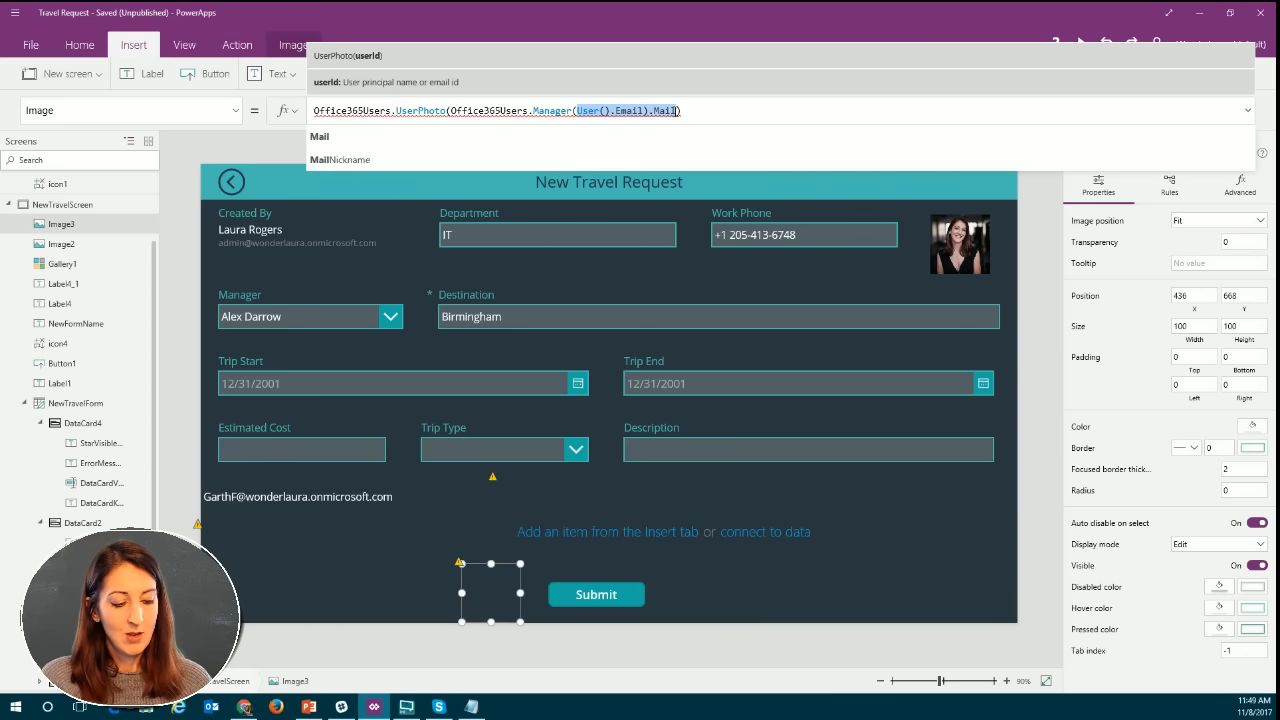
key(BackSpace)
text(c)
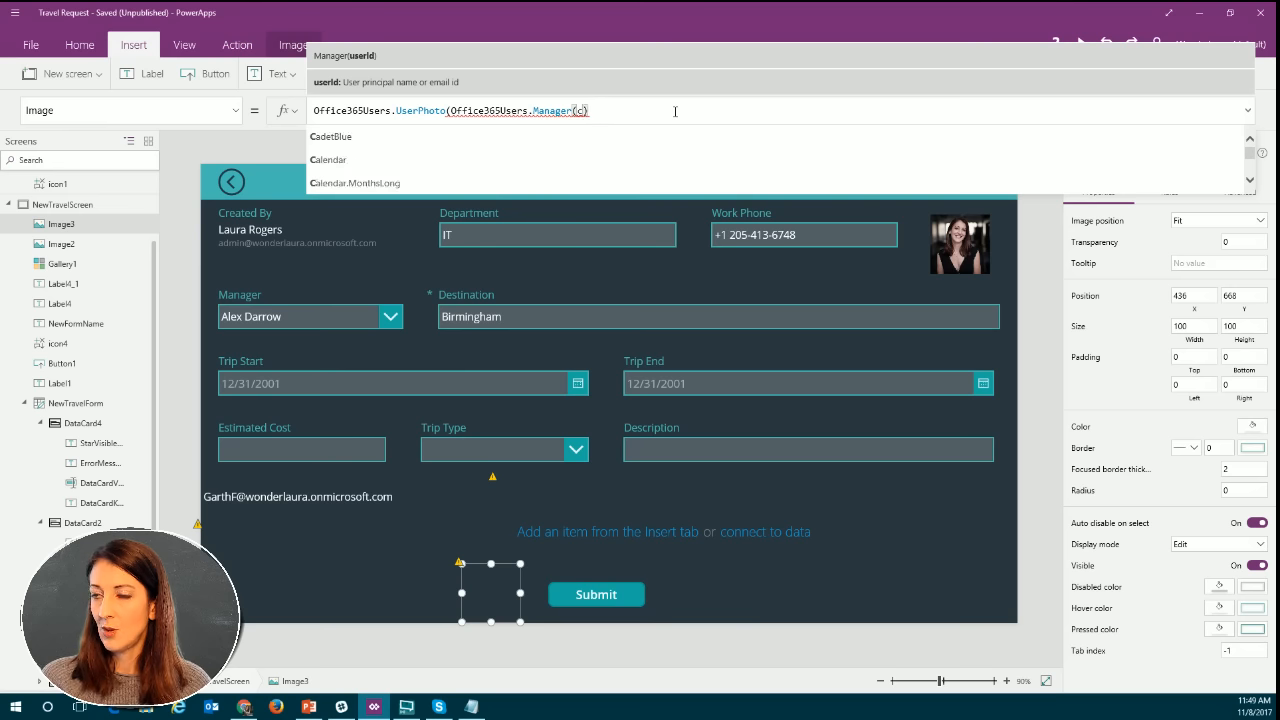
key(BackSpace)
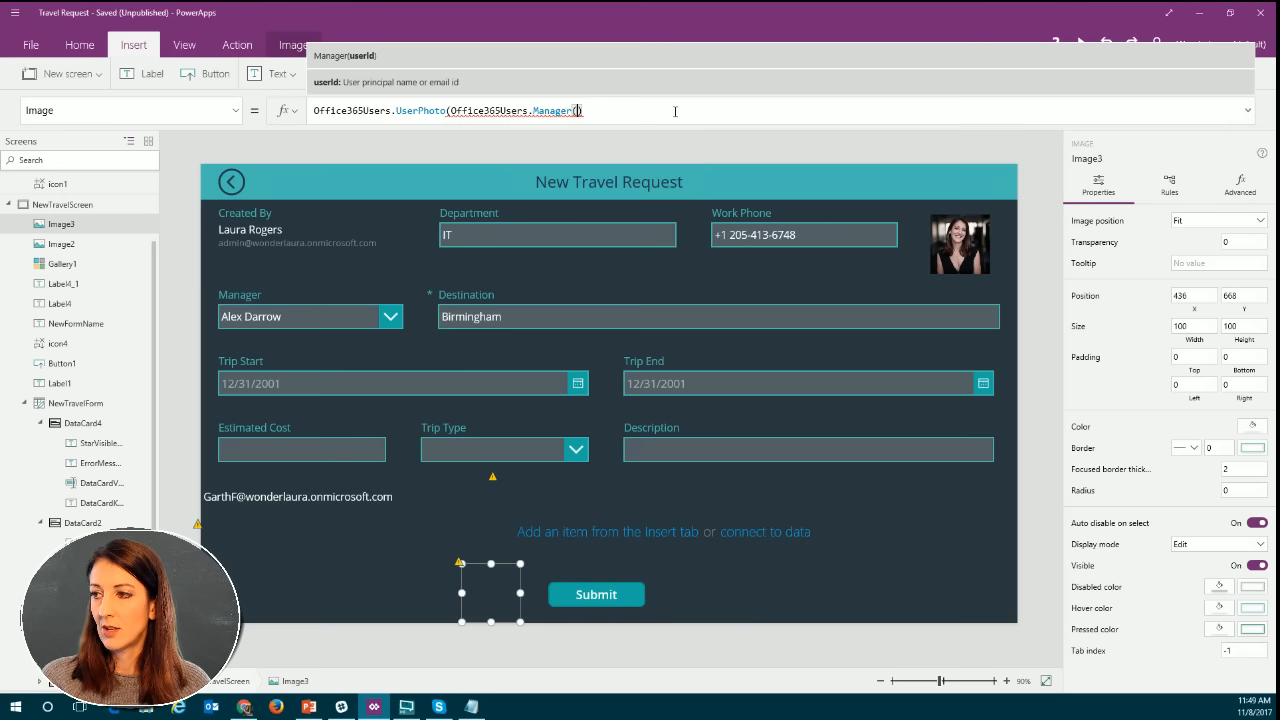
text(alex)
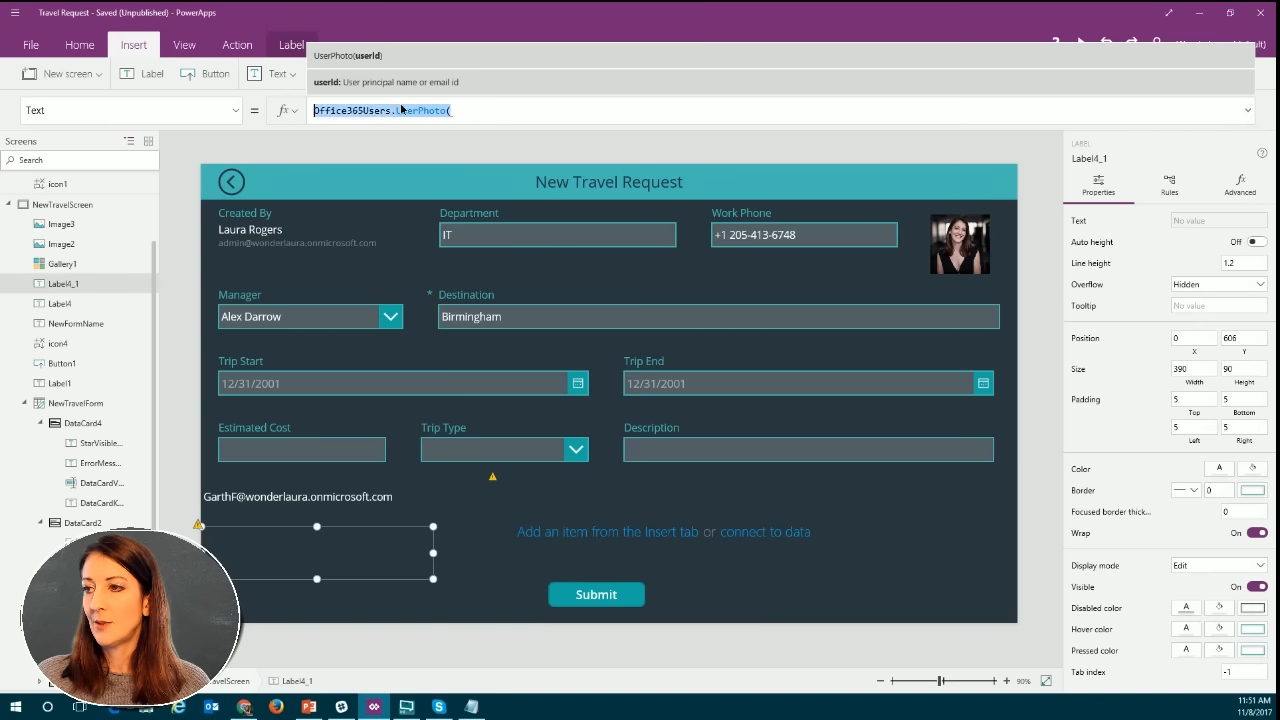
Cut the direct reports label's Text formula back to Office365Users. and complete it with the suggested SearchUser function.
drag(314, 111, 393, 113)
key(BackSpace)
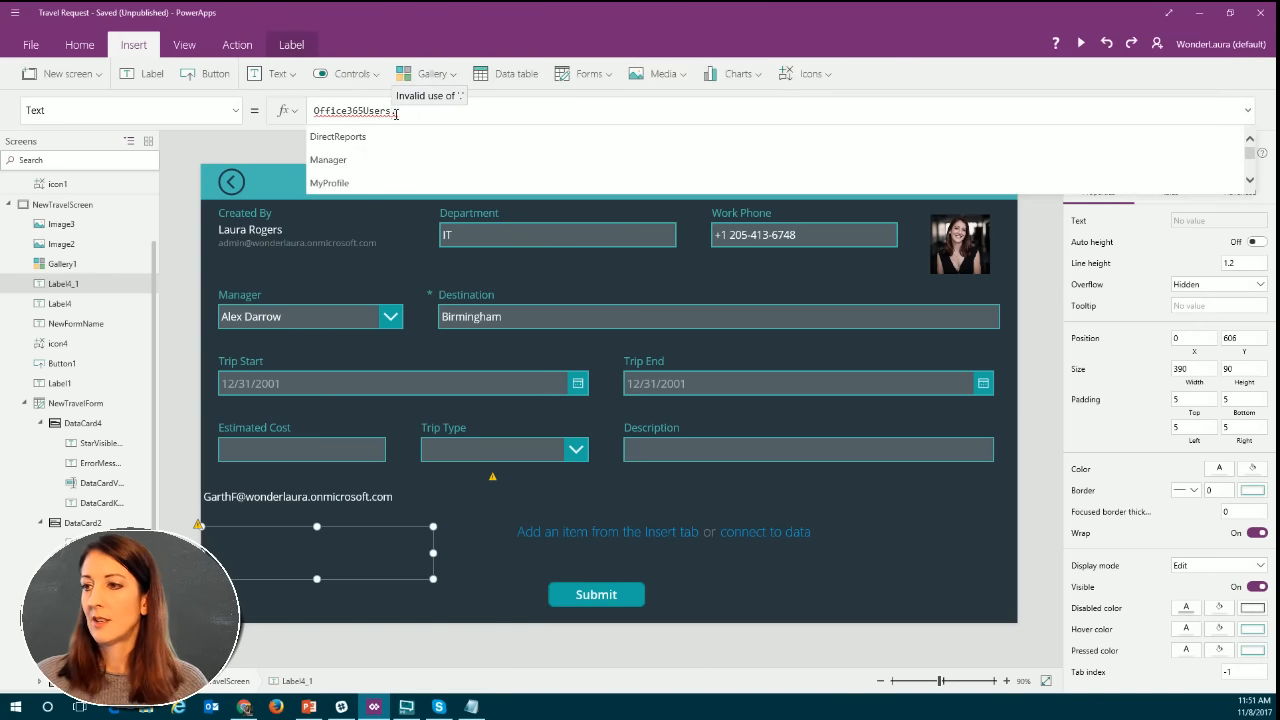
scroll(388, 178, down, 2)
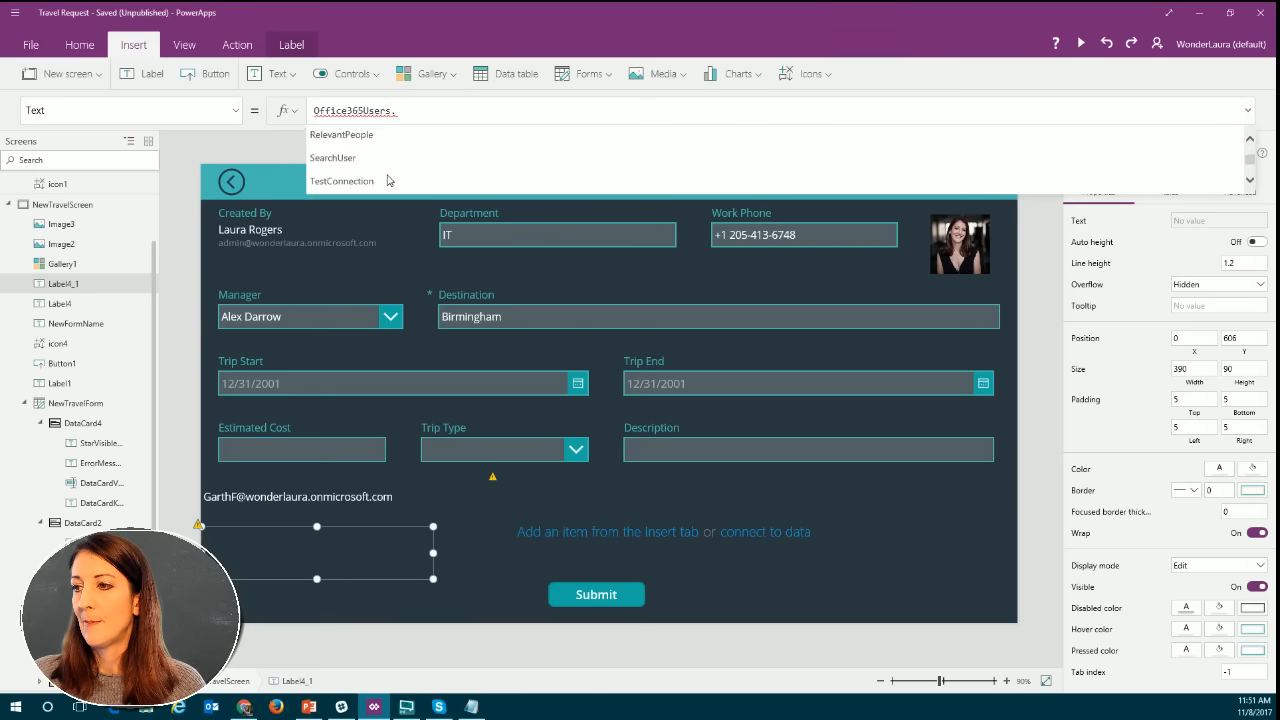
scroll(388, 157, down, 3)
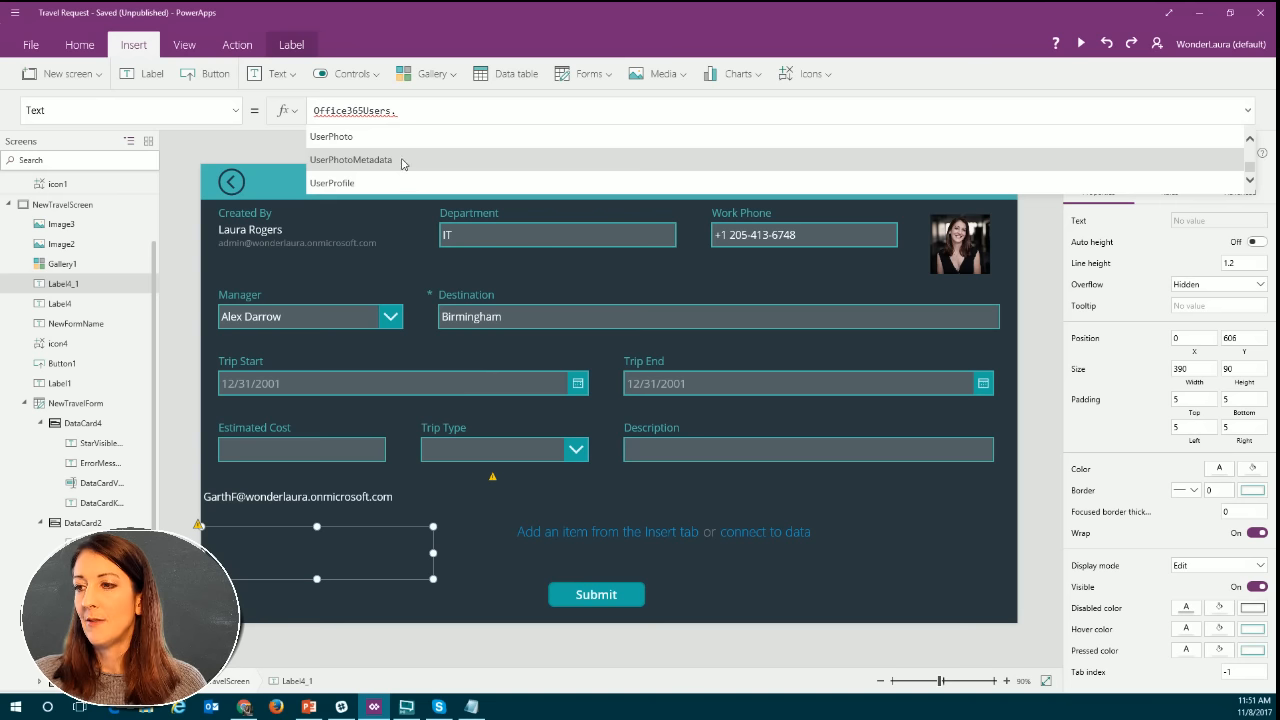
scroll(366, 145, up, 2)
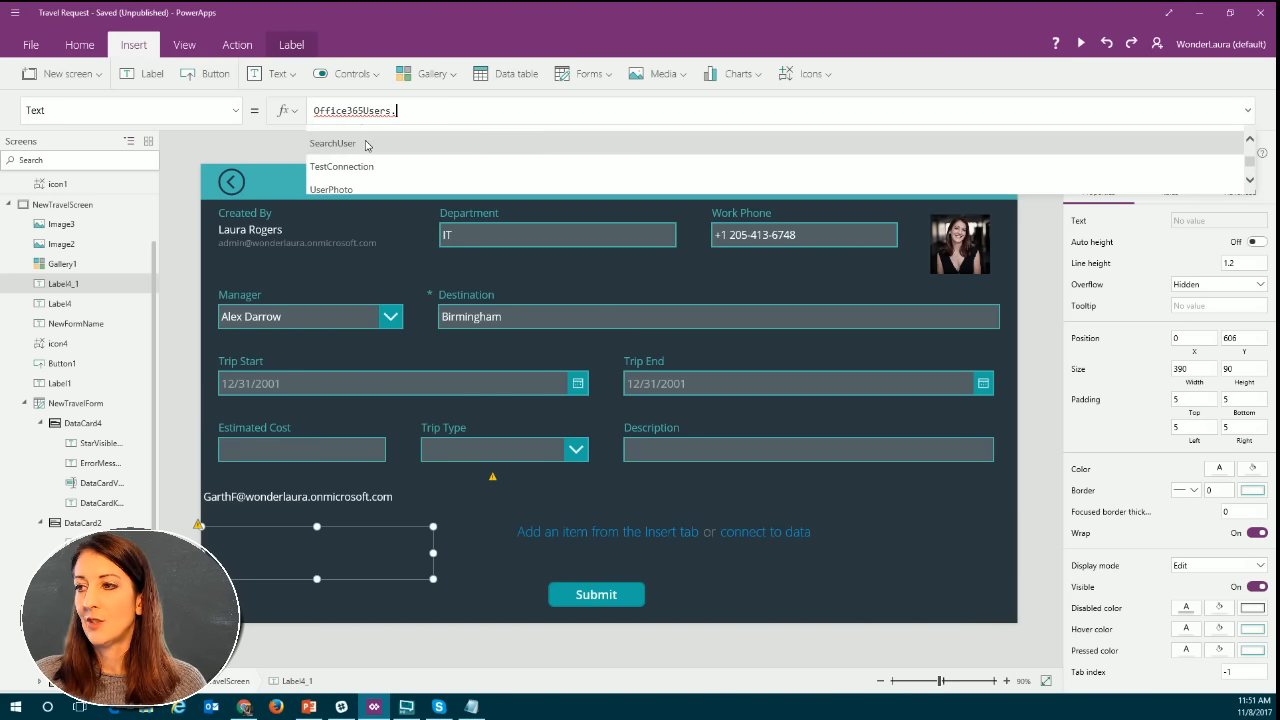
click(366, 145)
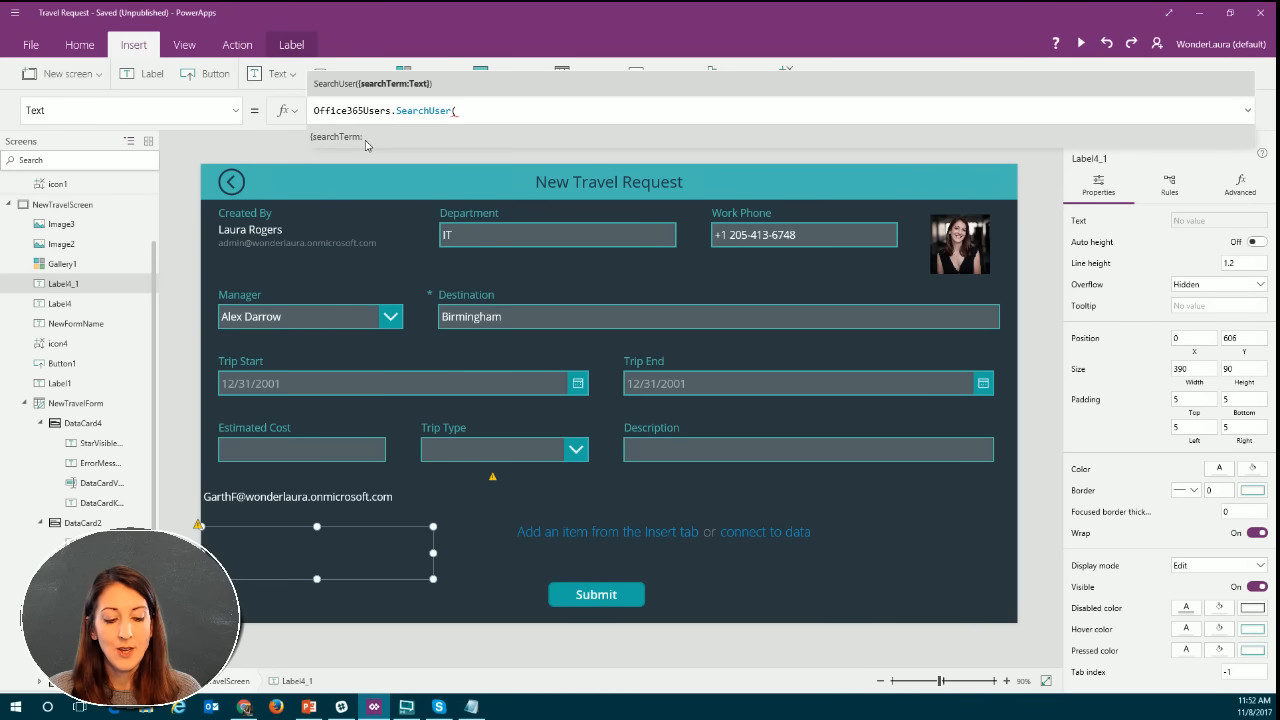
Enter {Department:IT} as the argument of the label's SearchUser formula.
text({)
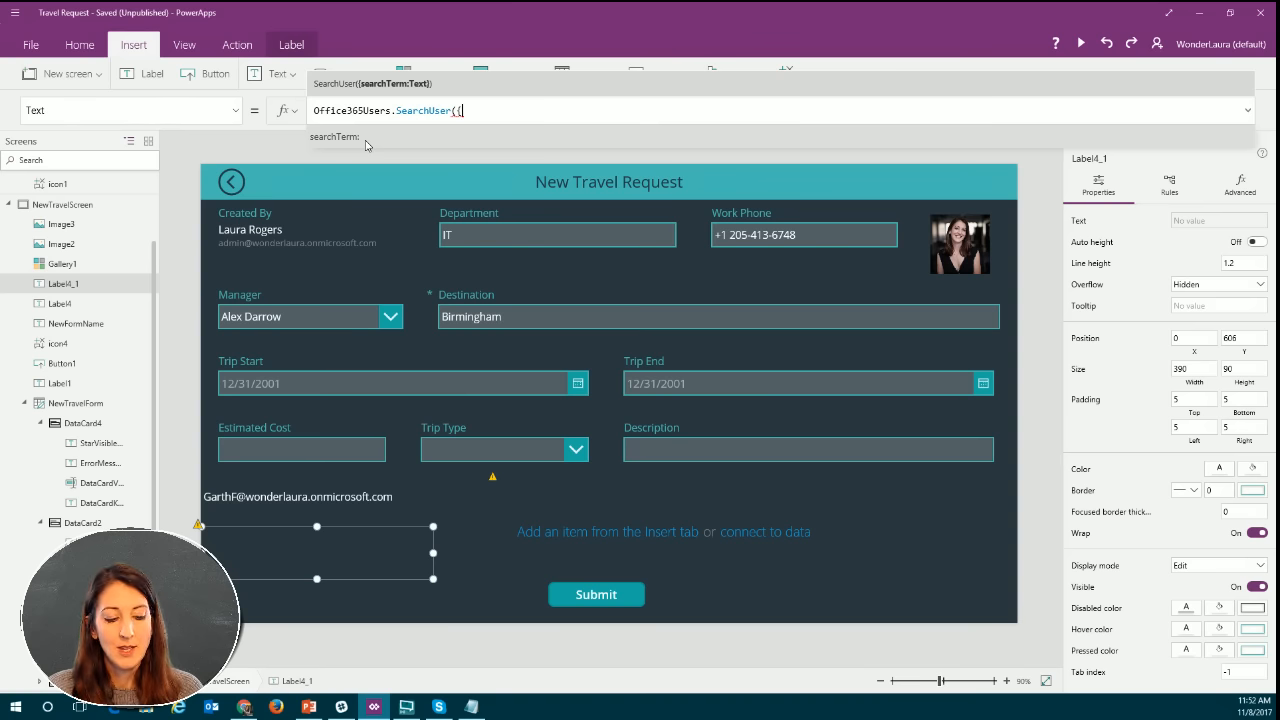
text(Depa)
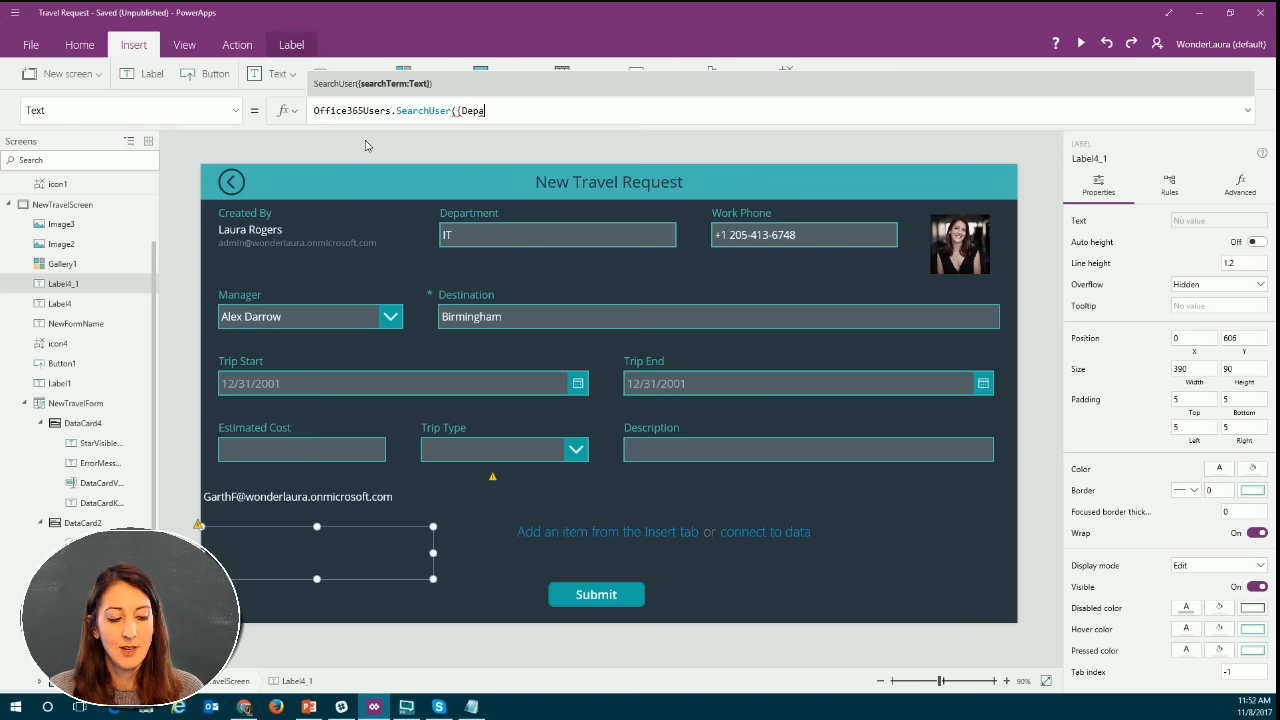
text(rtment:)
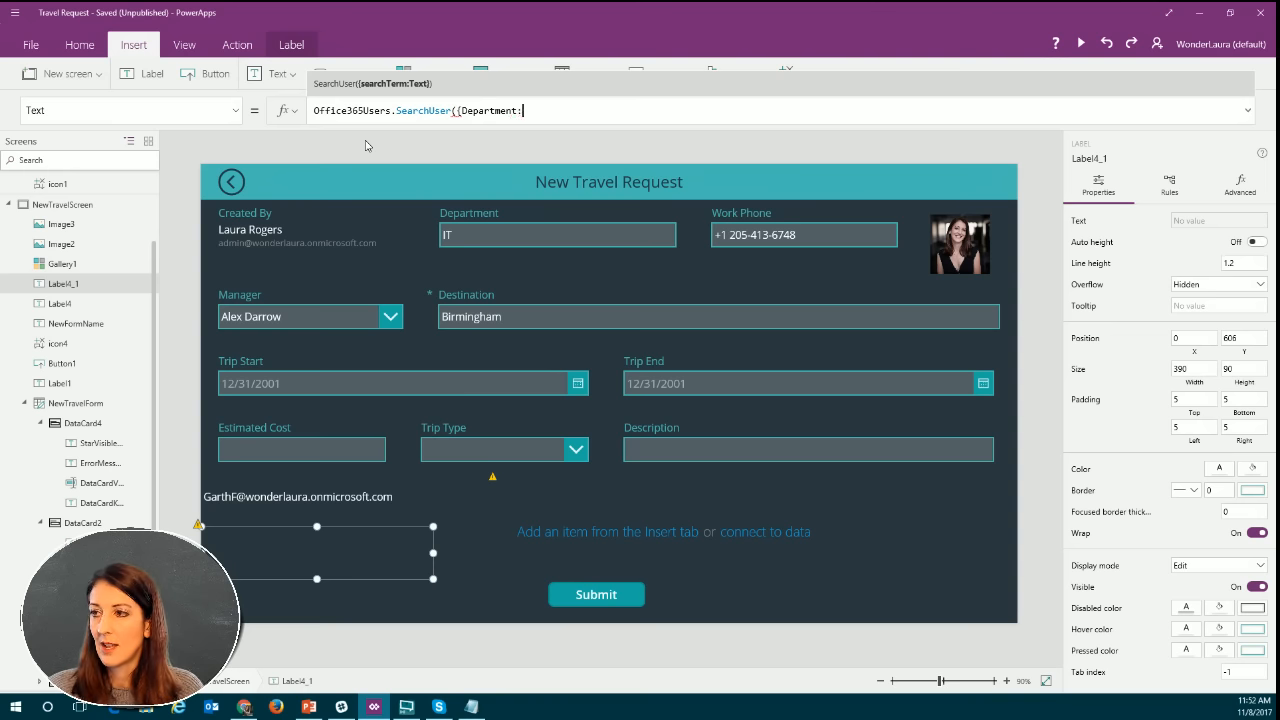
text(IT)
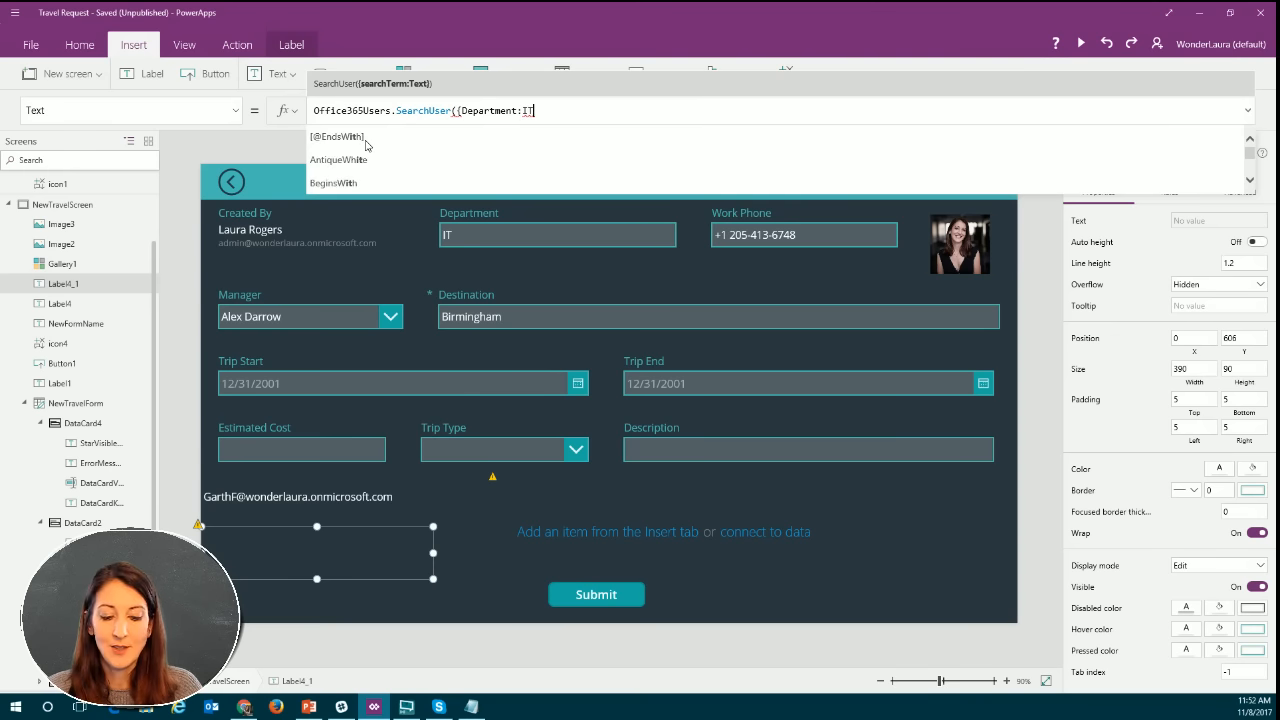
text(})
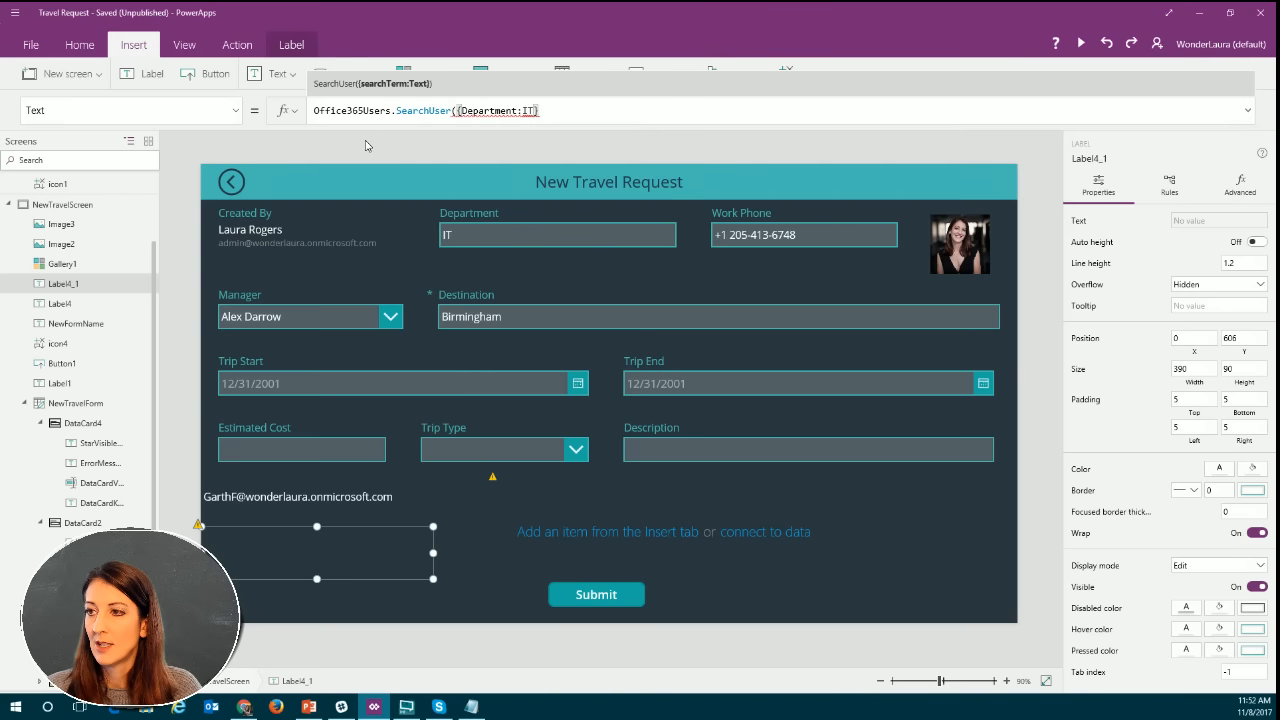
text()))
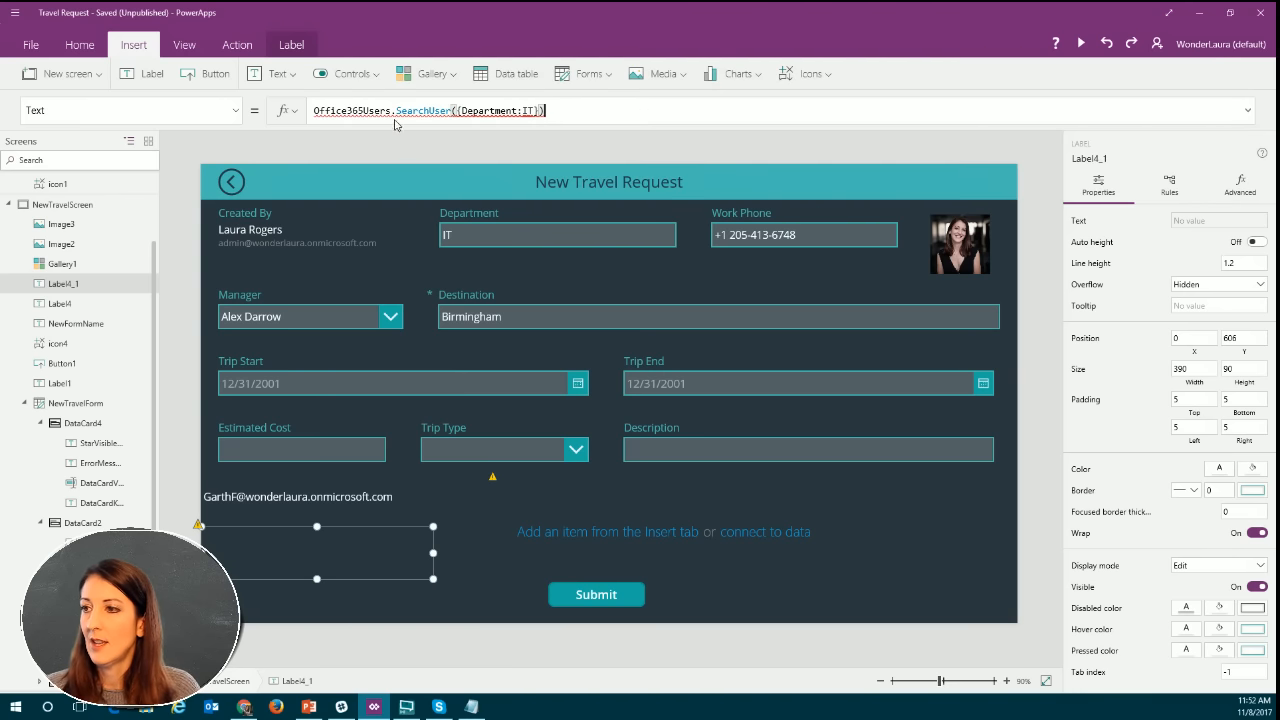
Close the label's SearchUser call and append the .DisplayName property to it.
mouse_move(405, 108)
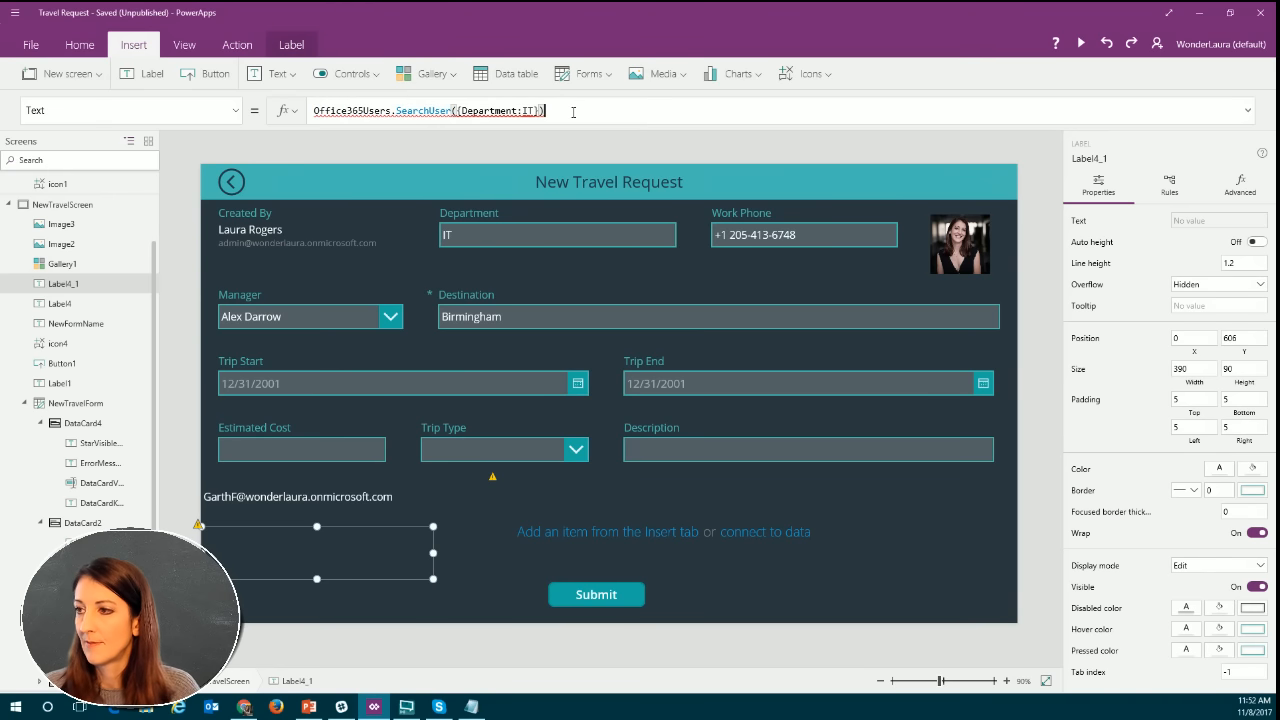
text(.)
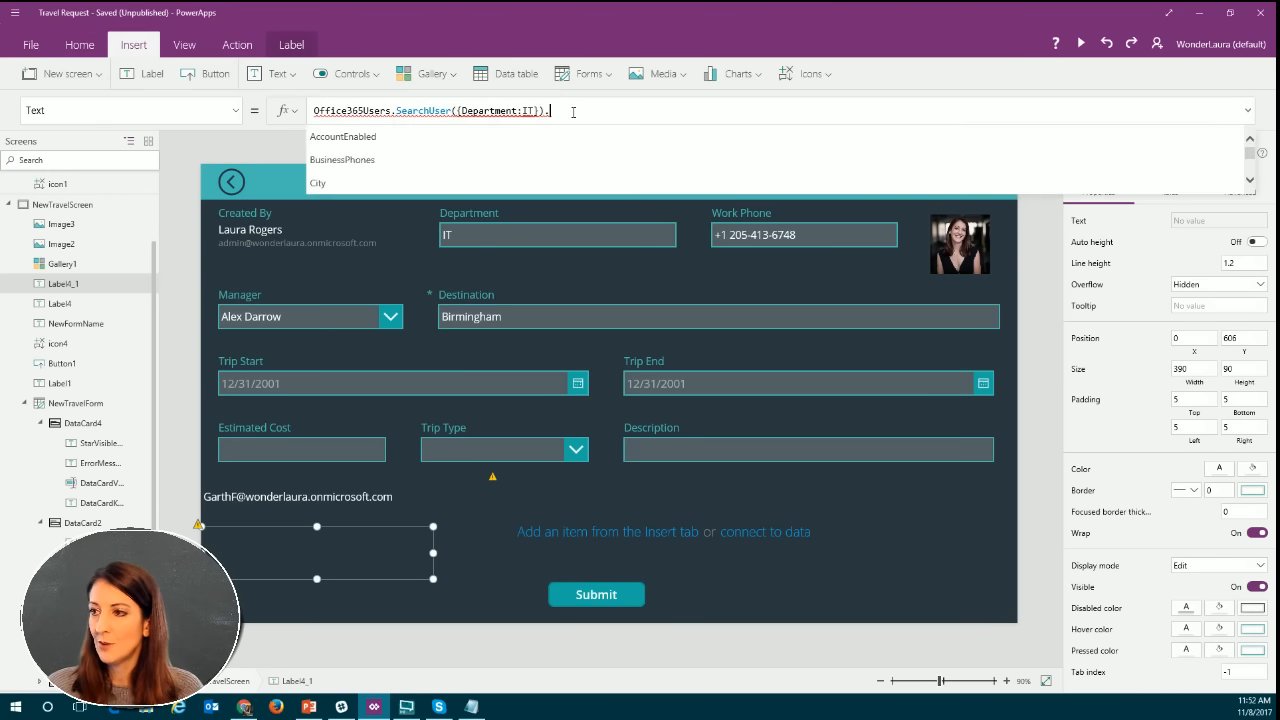
scroll(522, 137, down, 3)
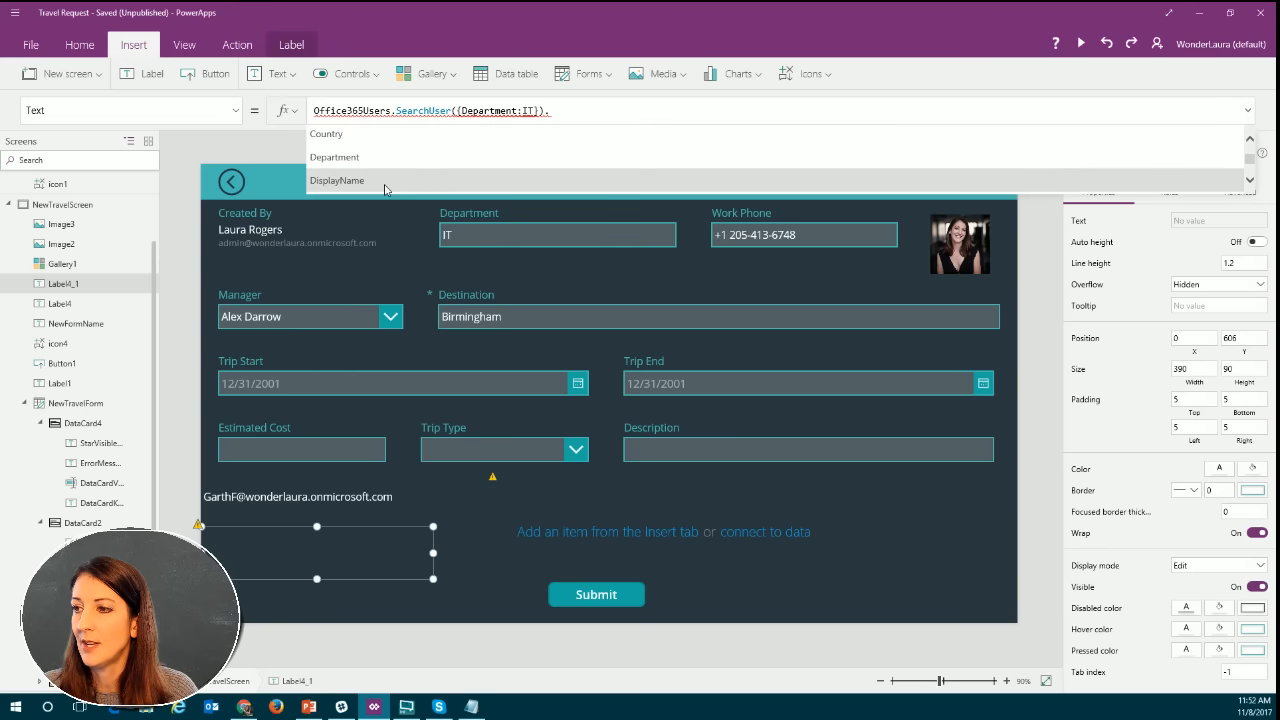
click(385, 190)
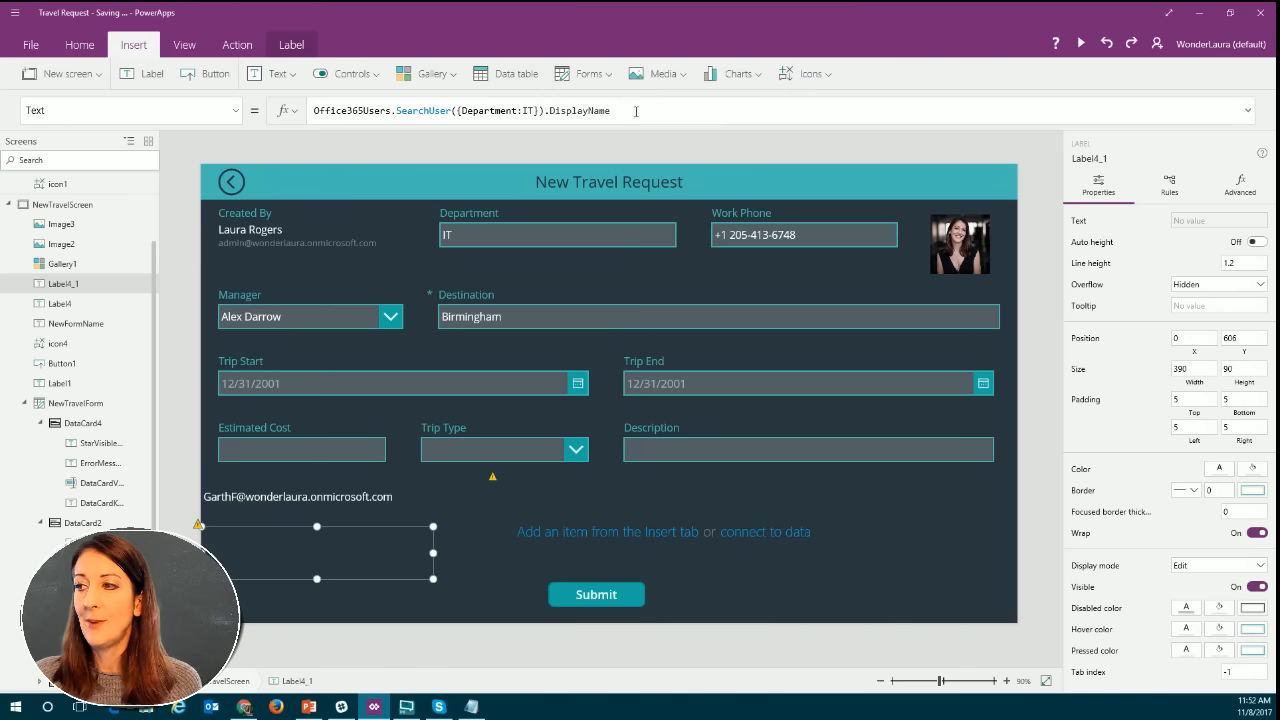
Wrap the label's whole SearchUser formula in a collect() function.
click(315, 110)
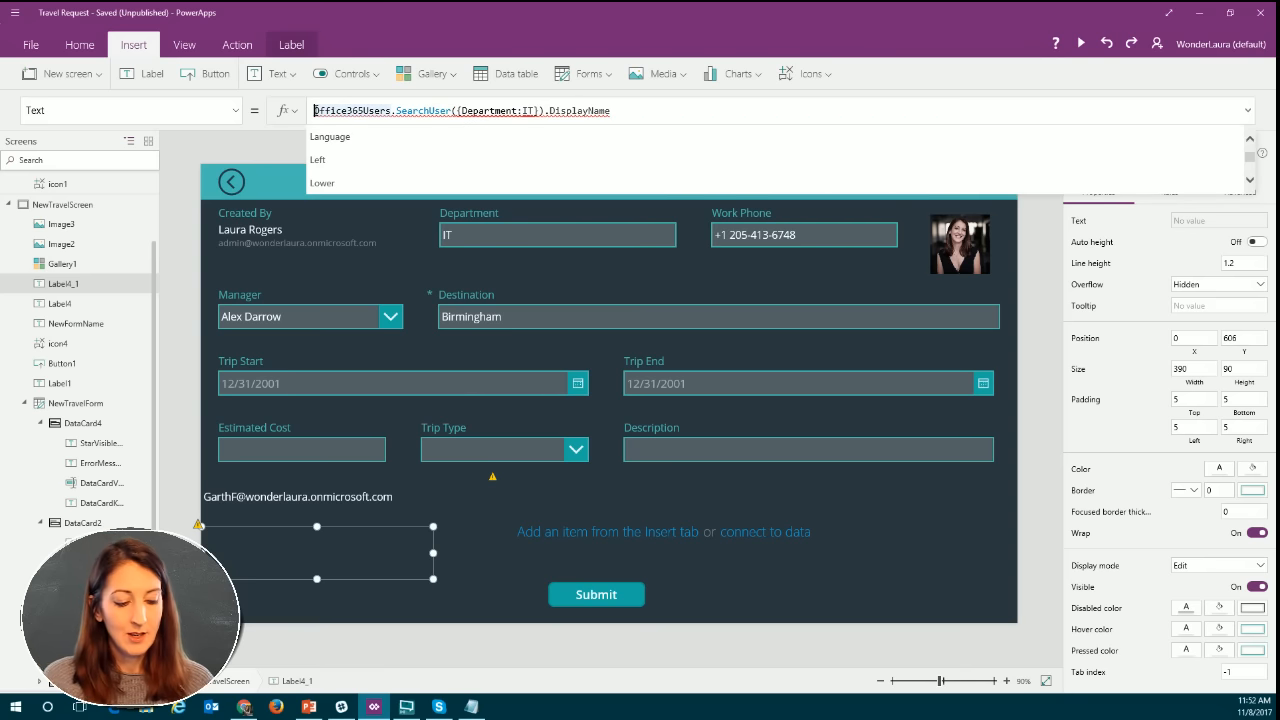
text(Collect)
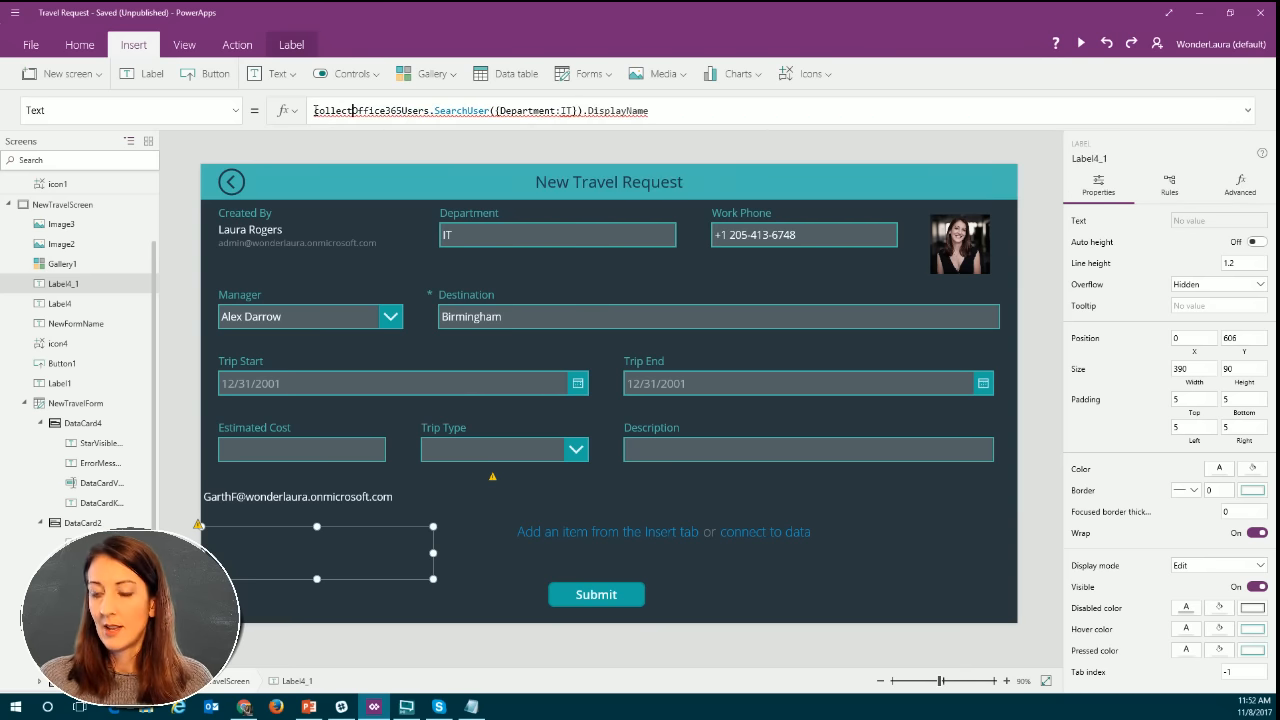
text(()
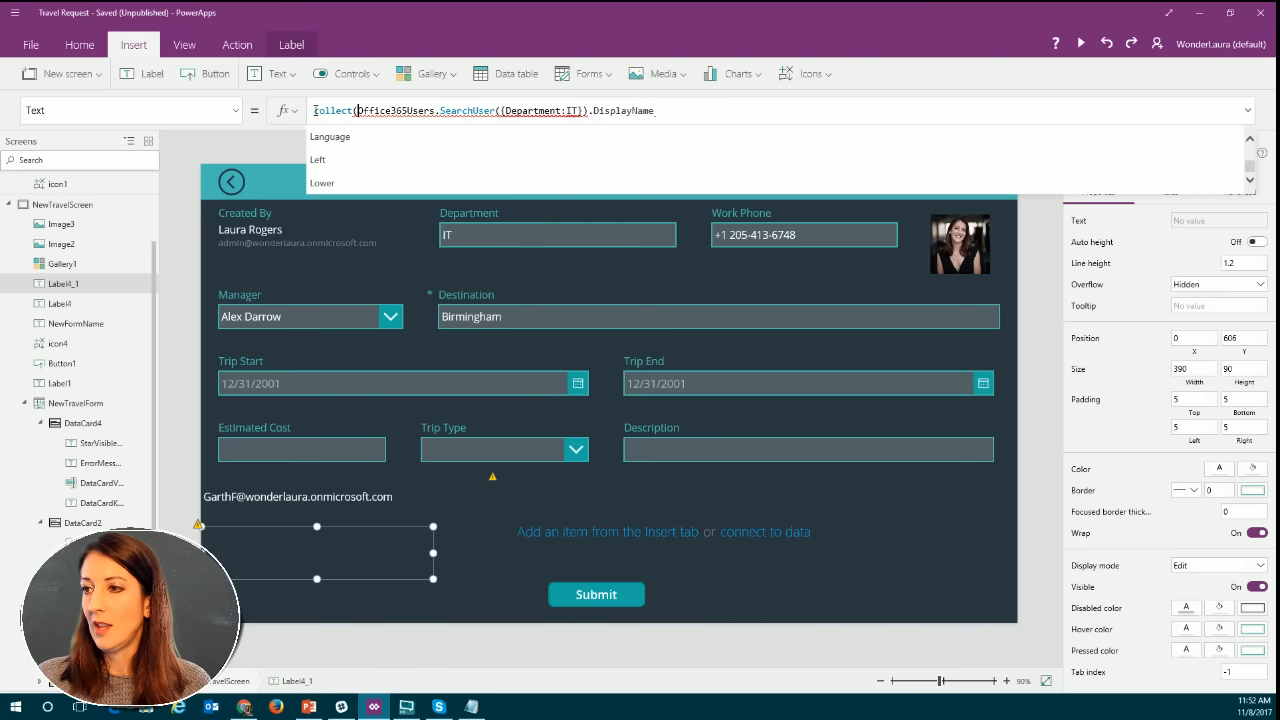
click(676, 111)
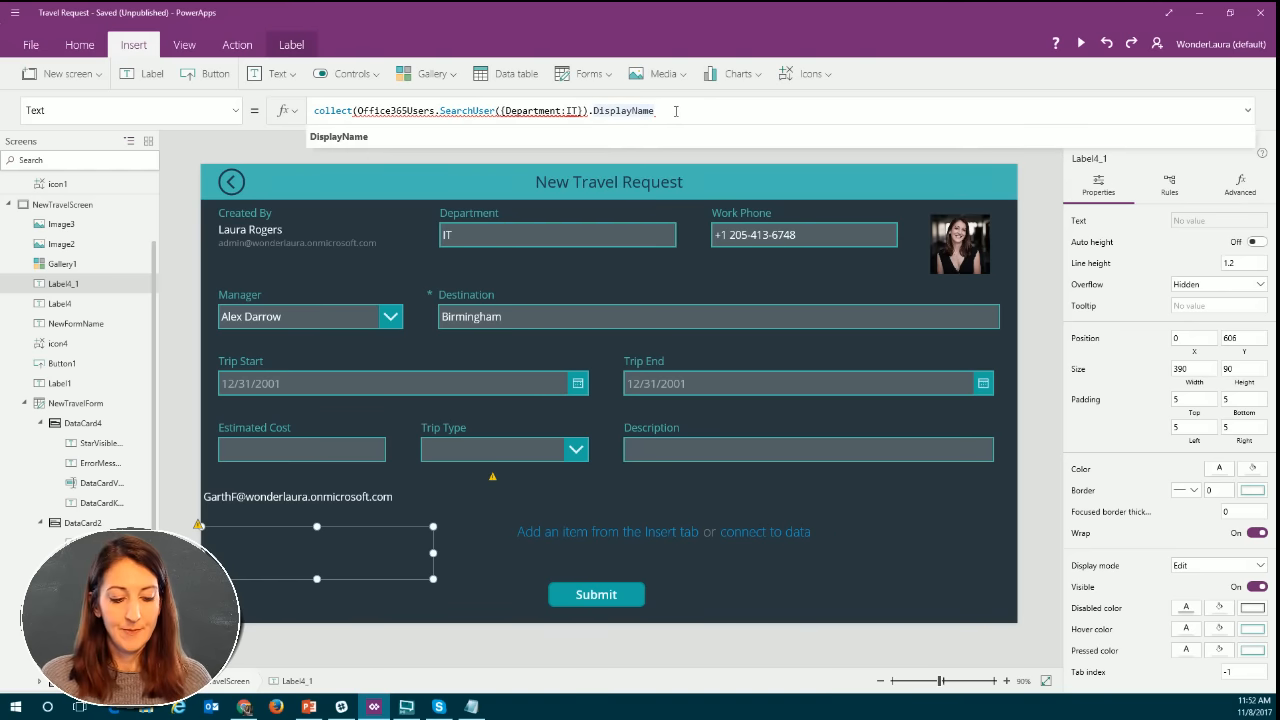
text())
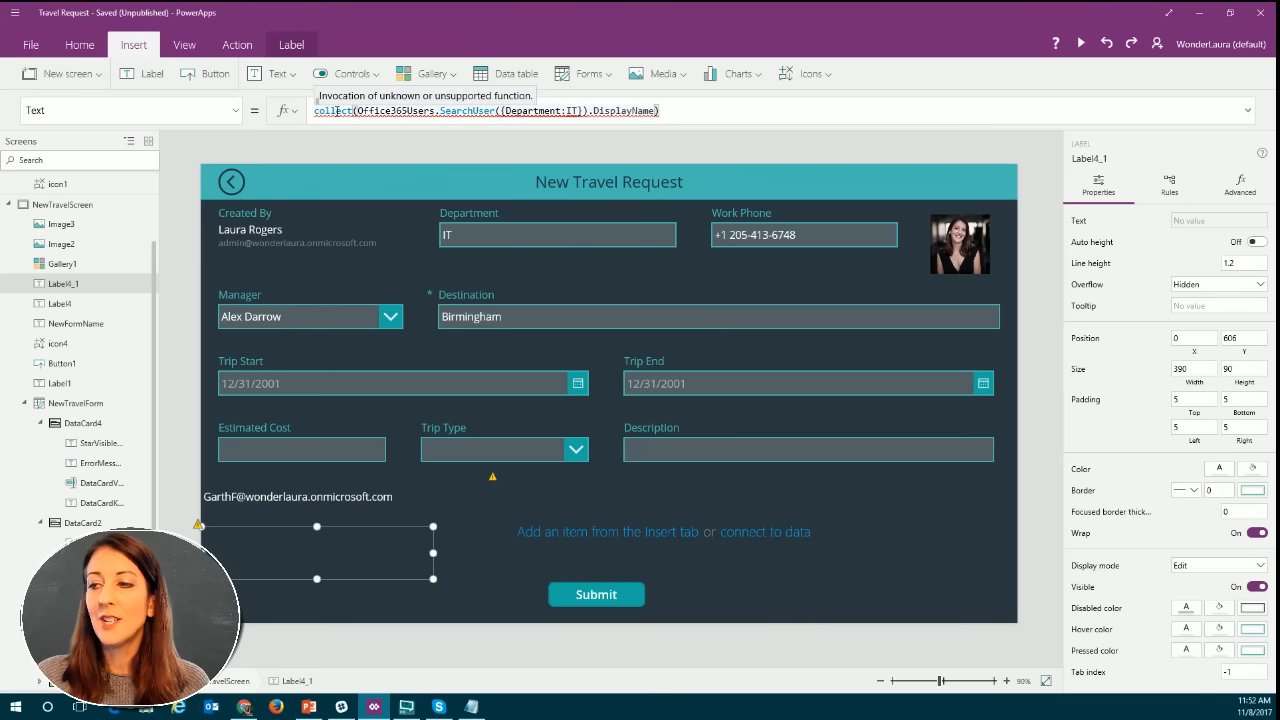
Add a button beside Submit and replace its OnSelect value with the collect formula copied from the label.
drag(661, 111, 312, 105)
key(ctrl+c)
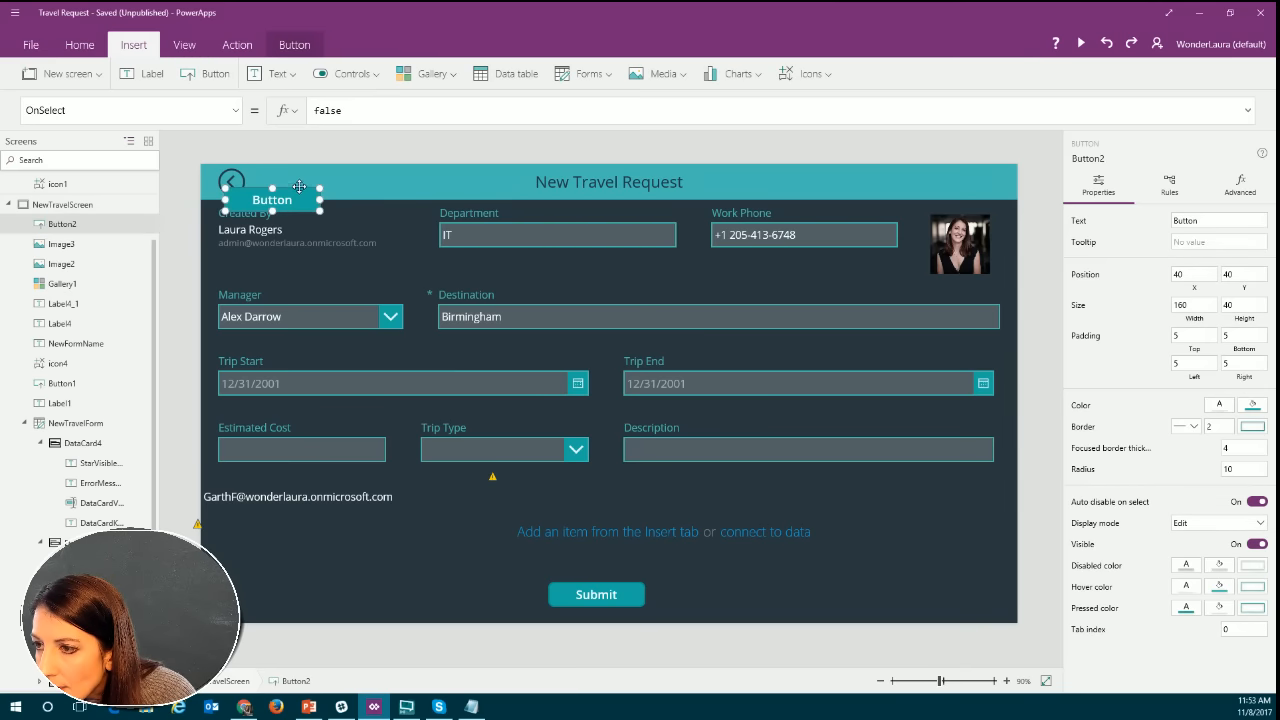
drag(300, 188, 765, 578)
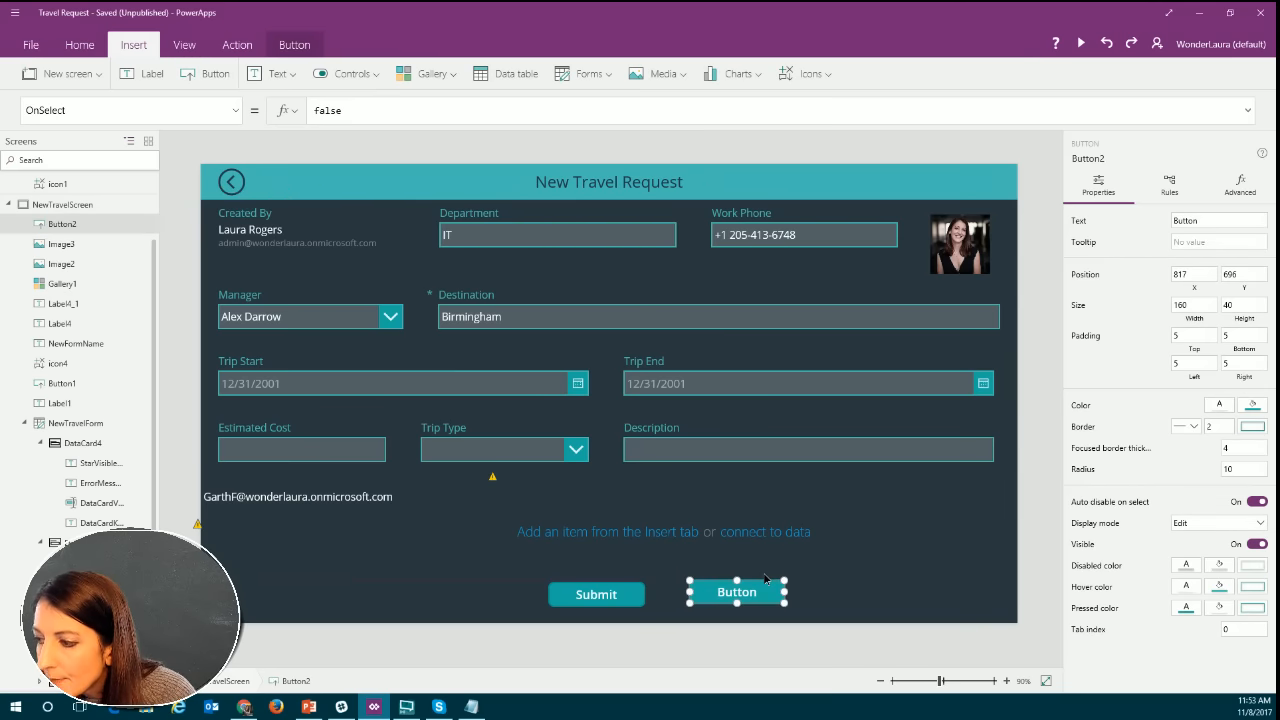
click(362, 112)
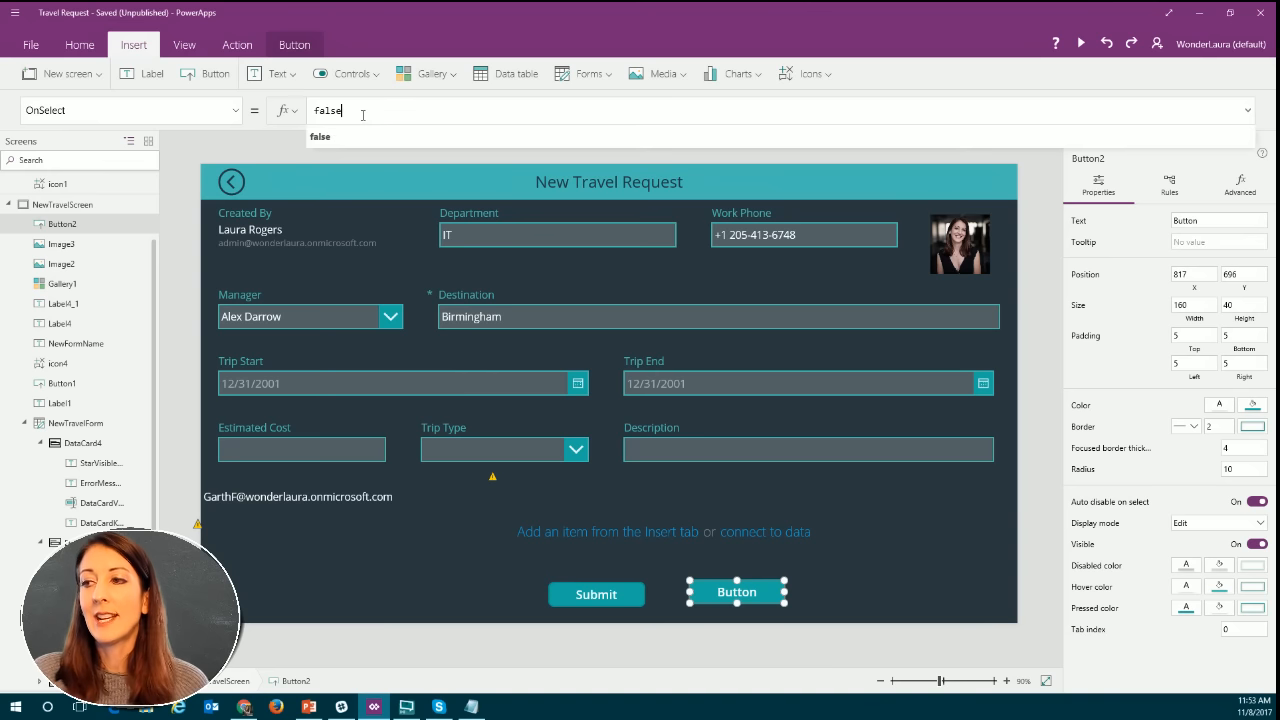
drag(344, 110, 314, 110)
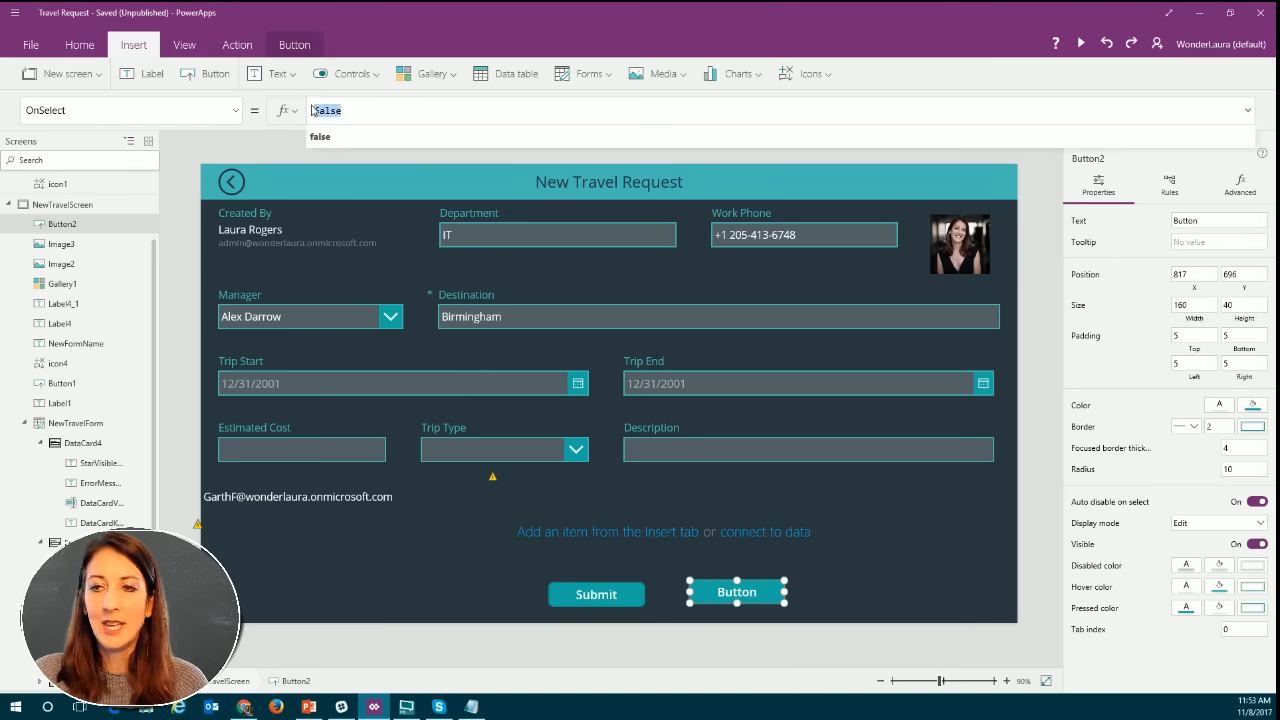
key(ctrl+v)
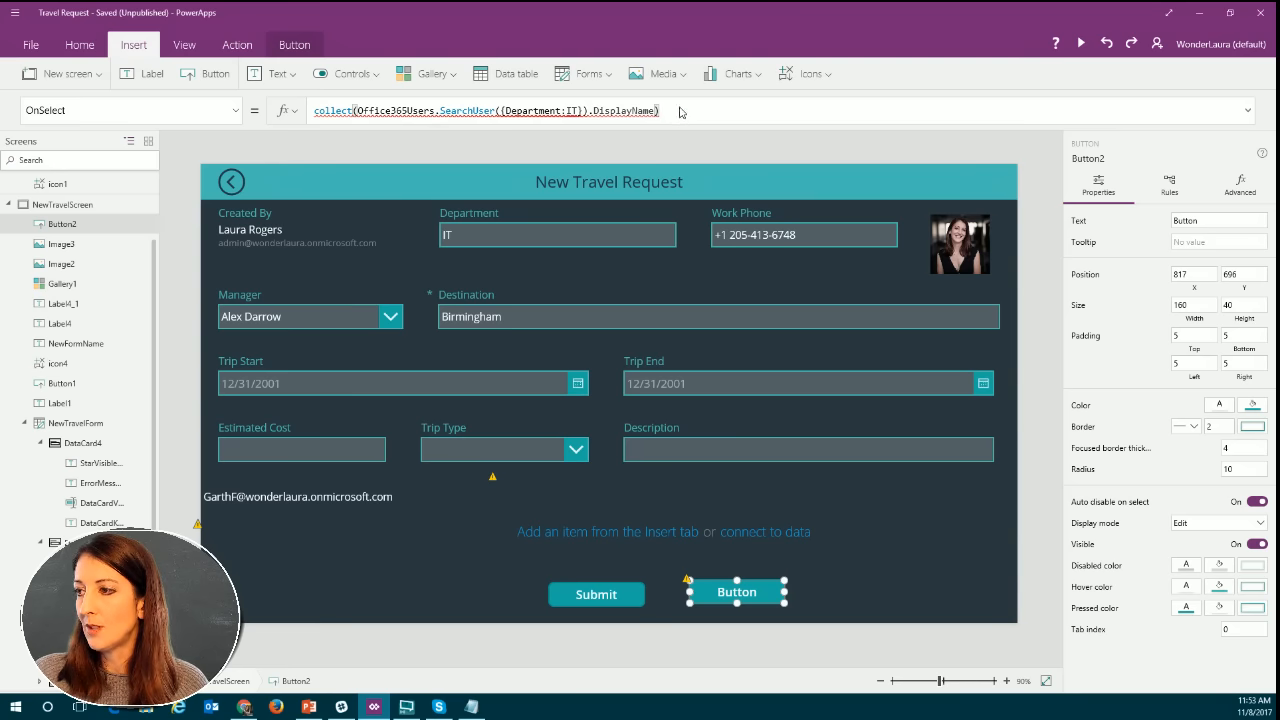
Remove .DisplayName and the final parenthesis from the end of the new button's OnSelect formula.
key(BackSpace)
key(BackSpace)
key(BackSpace)
key(BackSpace)
key(BackSpace)
key(BackSpace)
key(BackSpace)
key(BackSpace)
key(BackSpace)
key(BackSpace)
key(BackSpace)
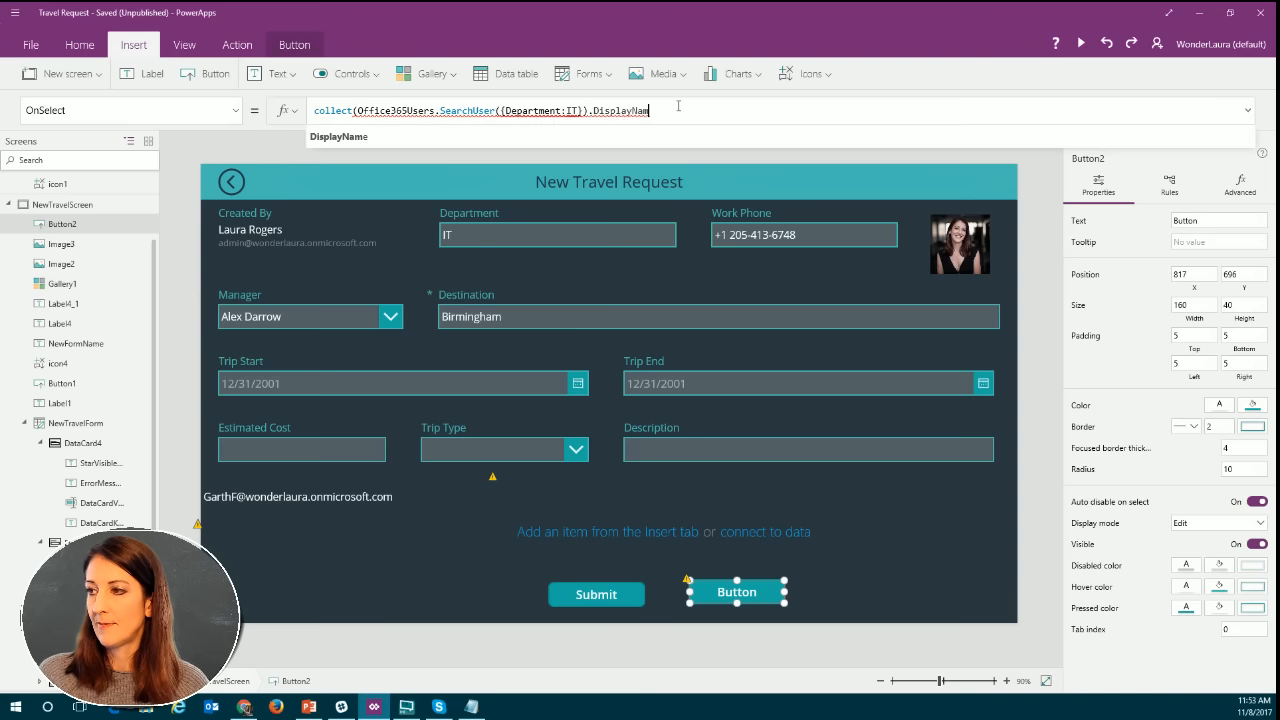
key(BackSpace)
key(BackSpace)
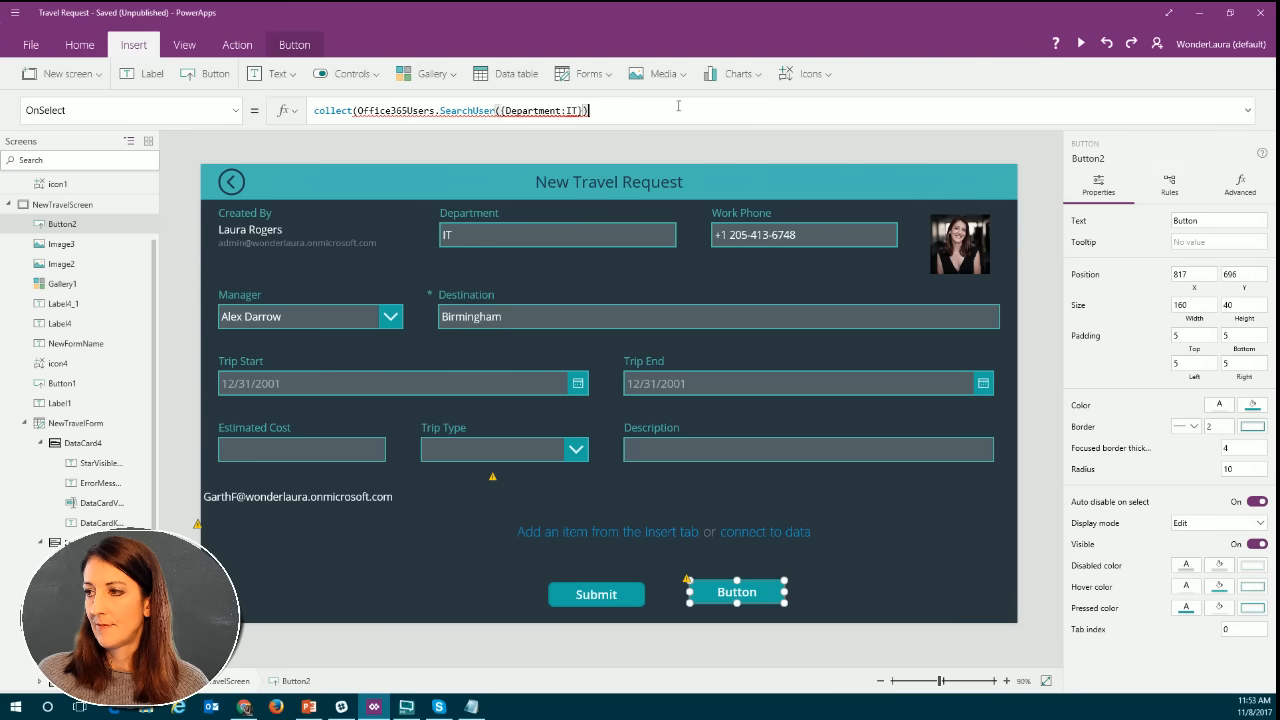
Replace the Department:IT argument of SearchUser with searchTerm:IT in the button's OnSelect formula.
mouse_move(503, 111)
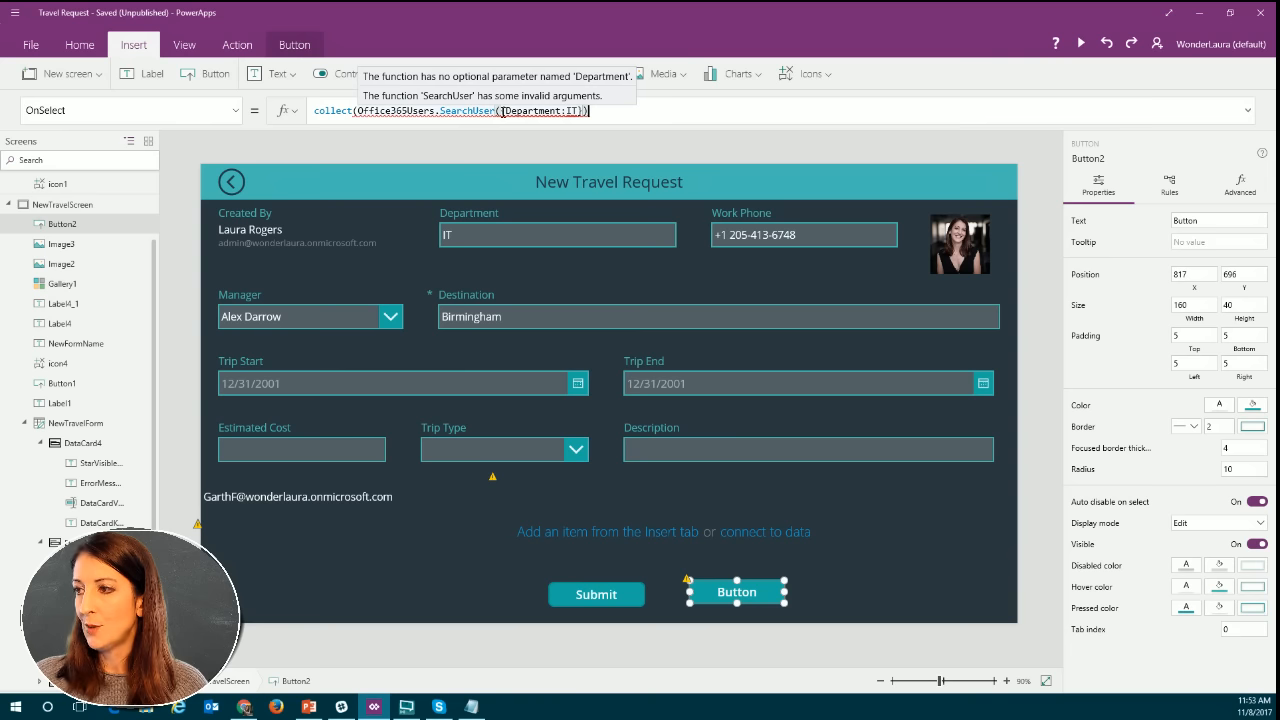
click(521, 113)
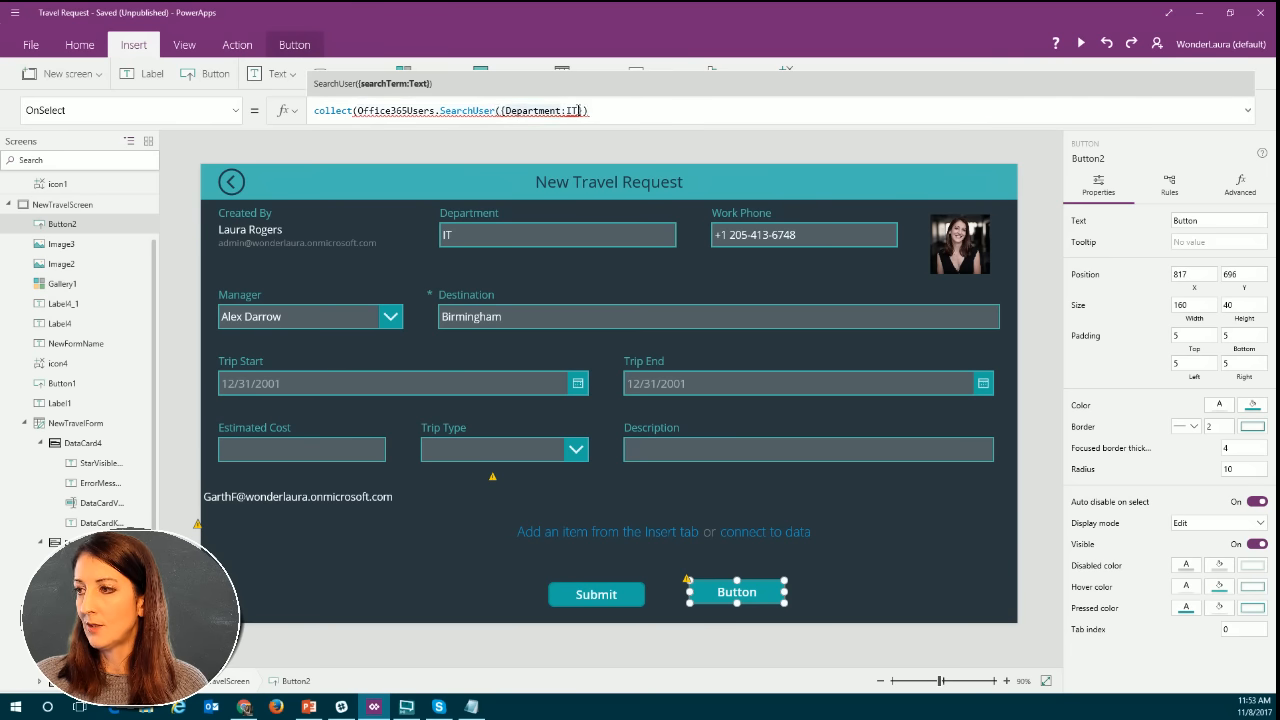
drag(578, 111, 506, 111)
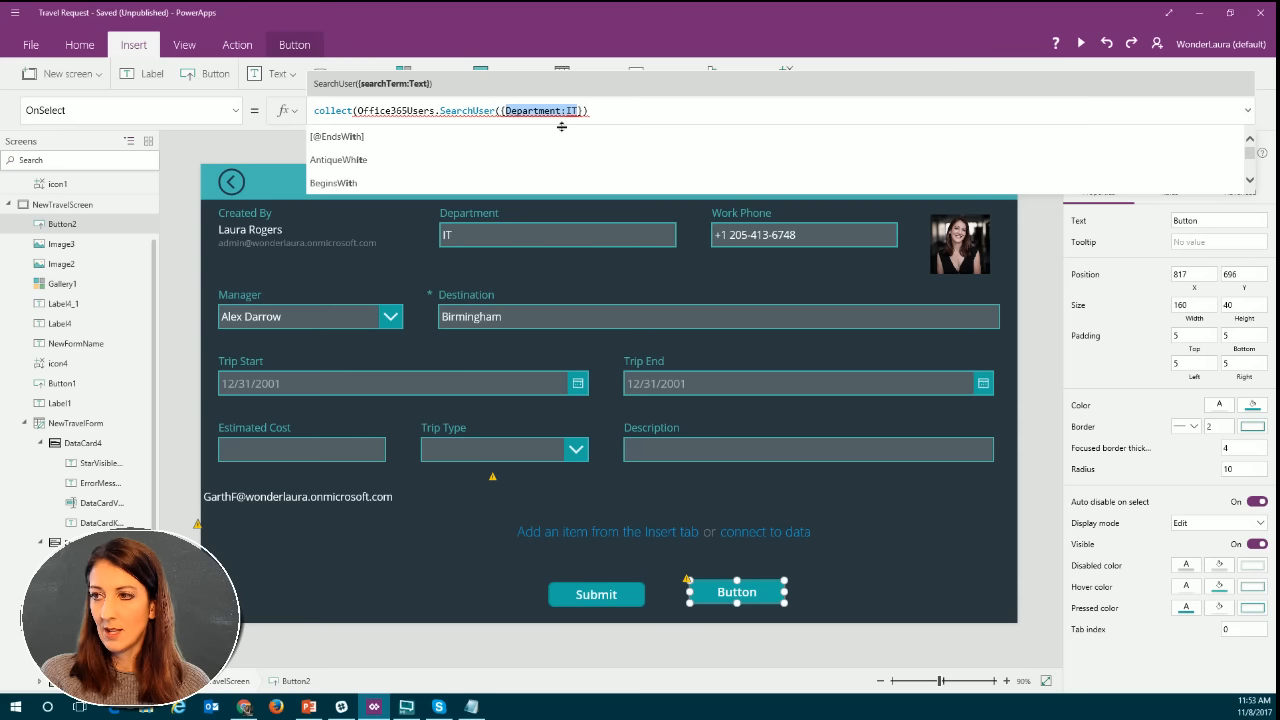
key(BackSpace)
text(EM)
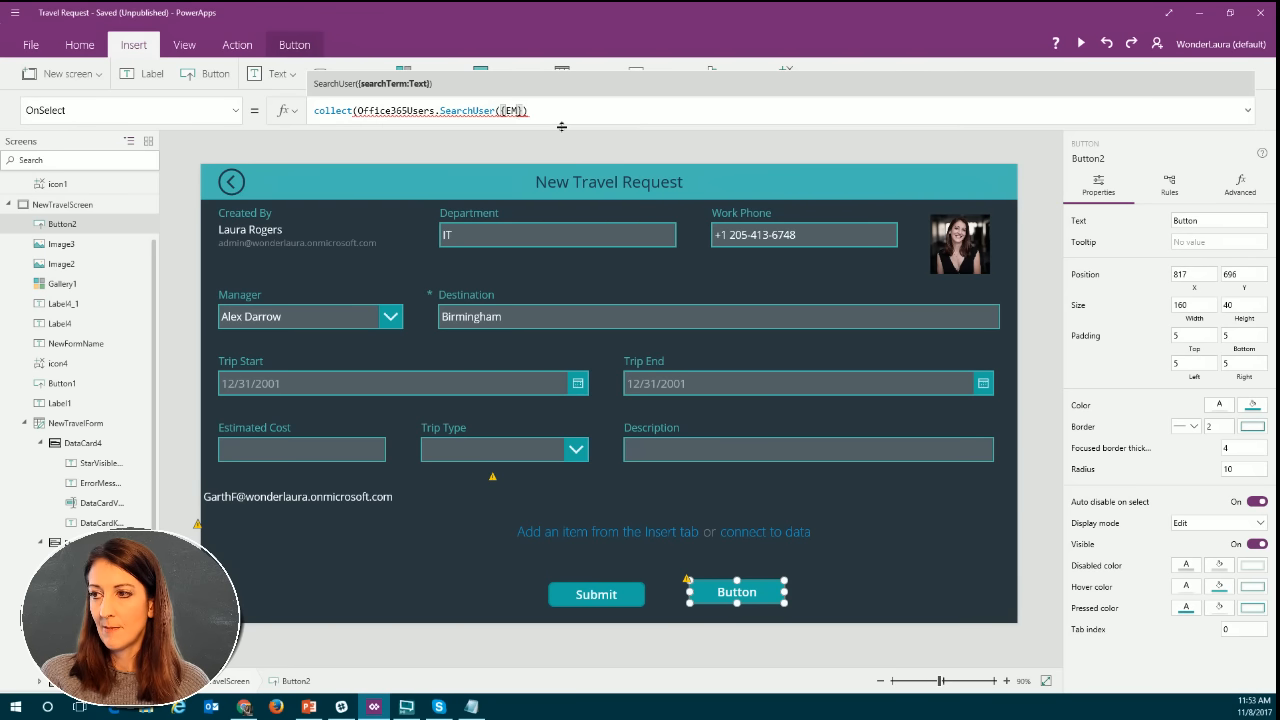
key(BackSpace)
key(BackSpace)
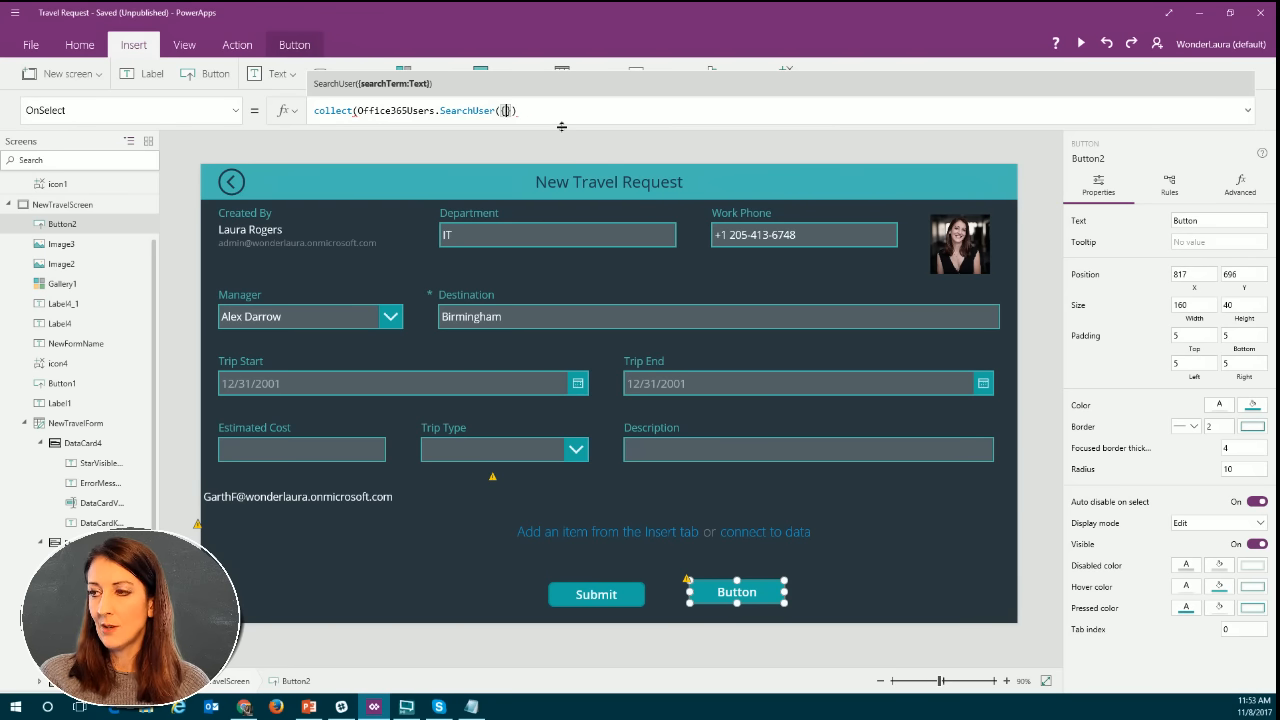
text(s)
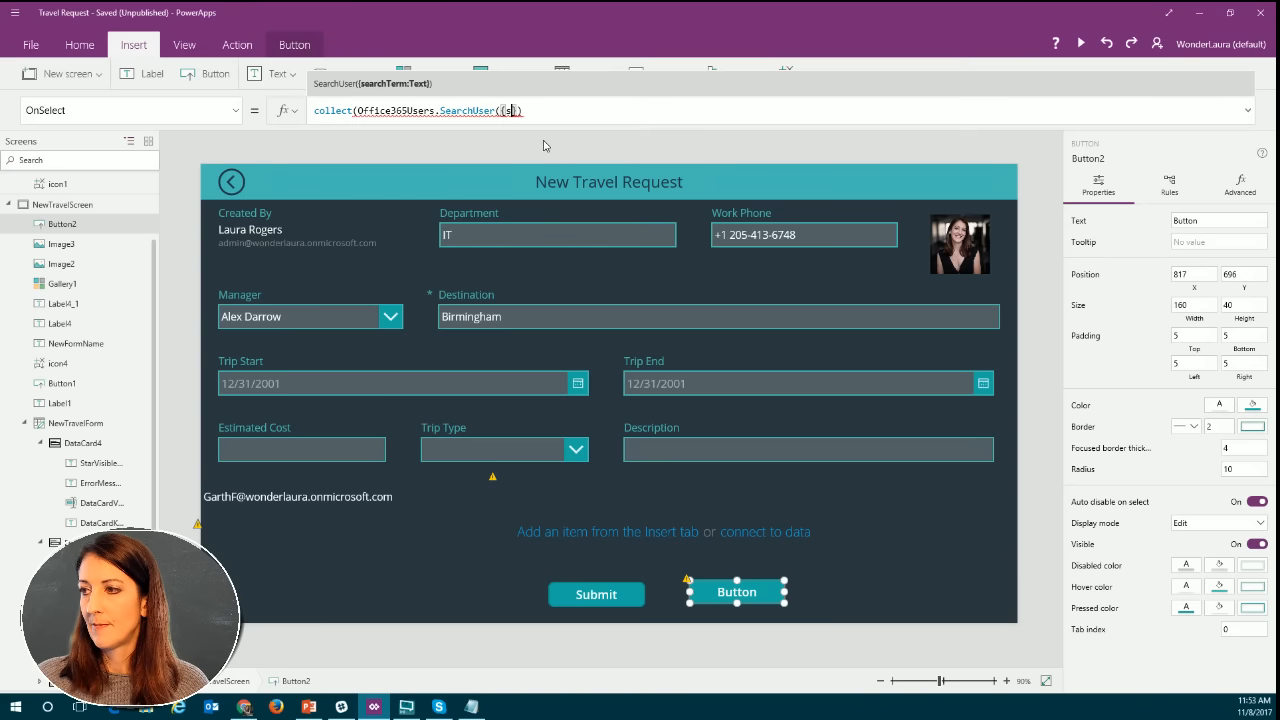
click(544, 146)
click(567, 111)
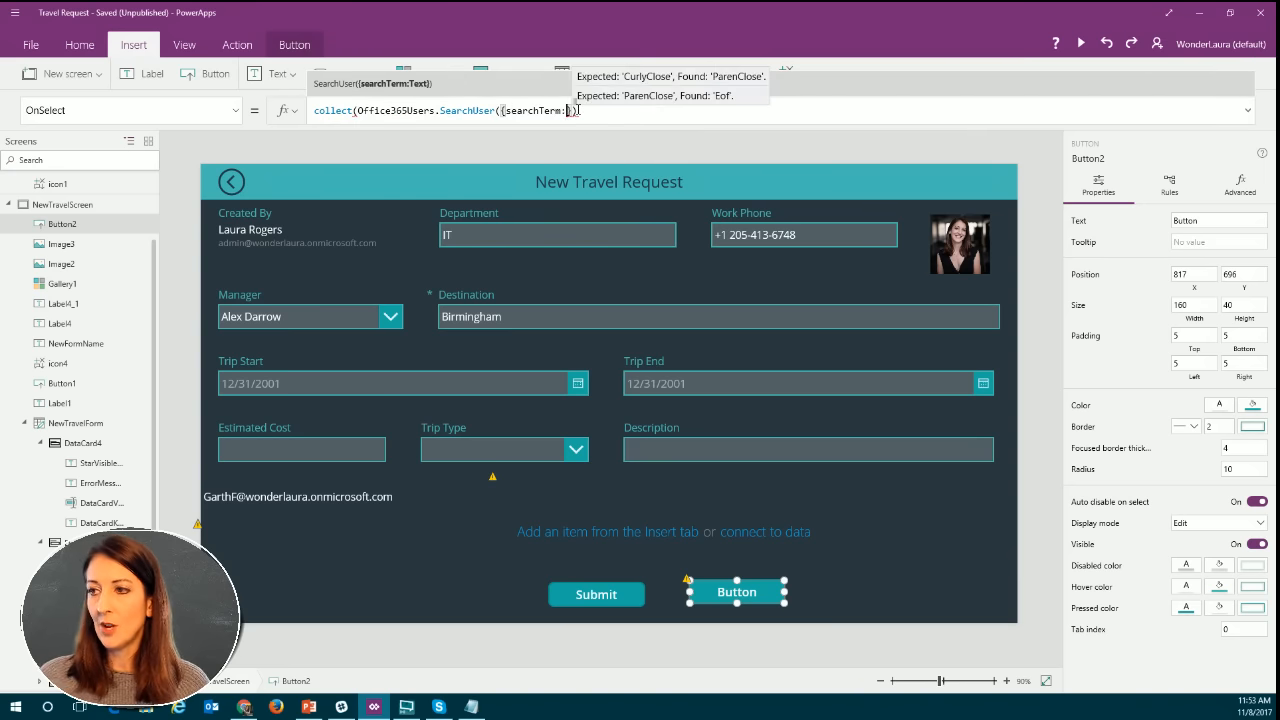
text(IT)
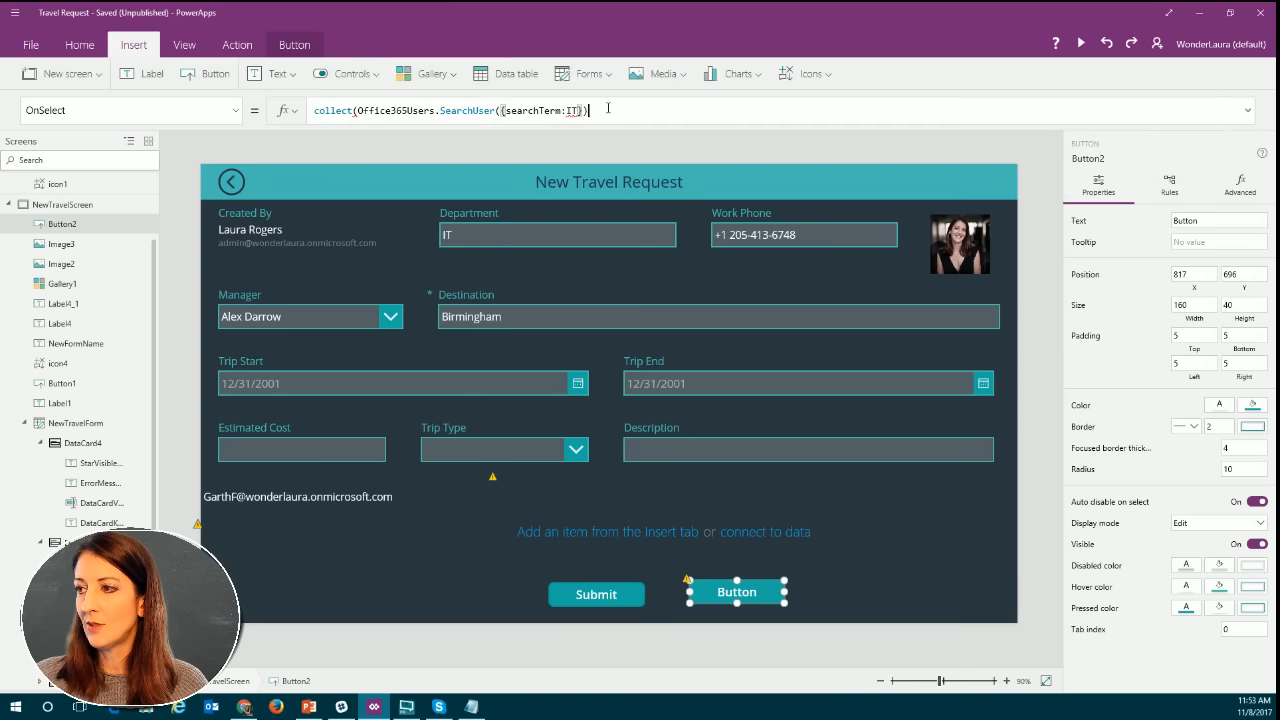
Append the suggested .DisplayName property after the SearchUser call in the button's OnSelect formula.
click(608, 108)
text(,)
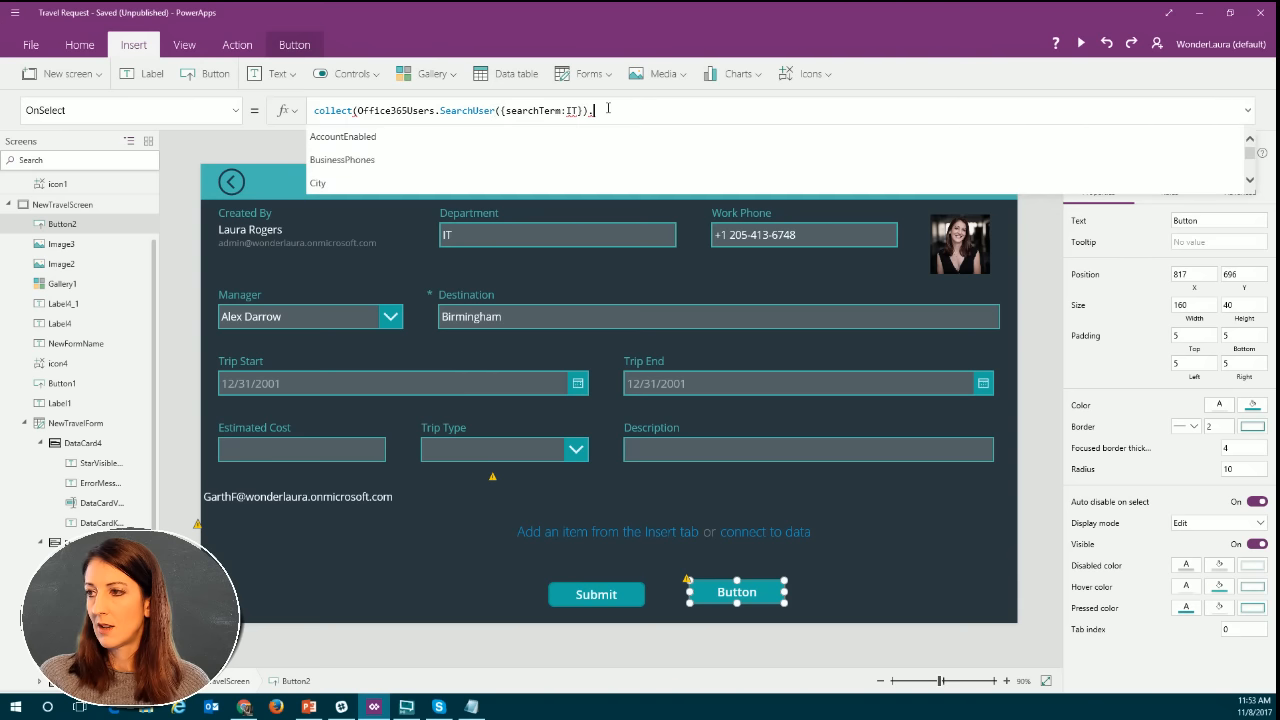
scroll(525, 146, down, 1)
scroll(525, 146, down, 3)
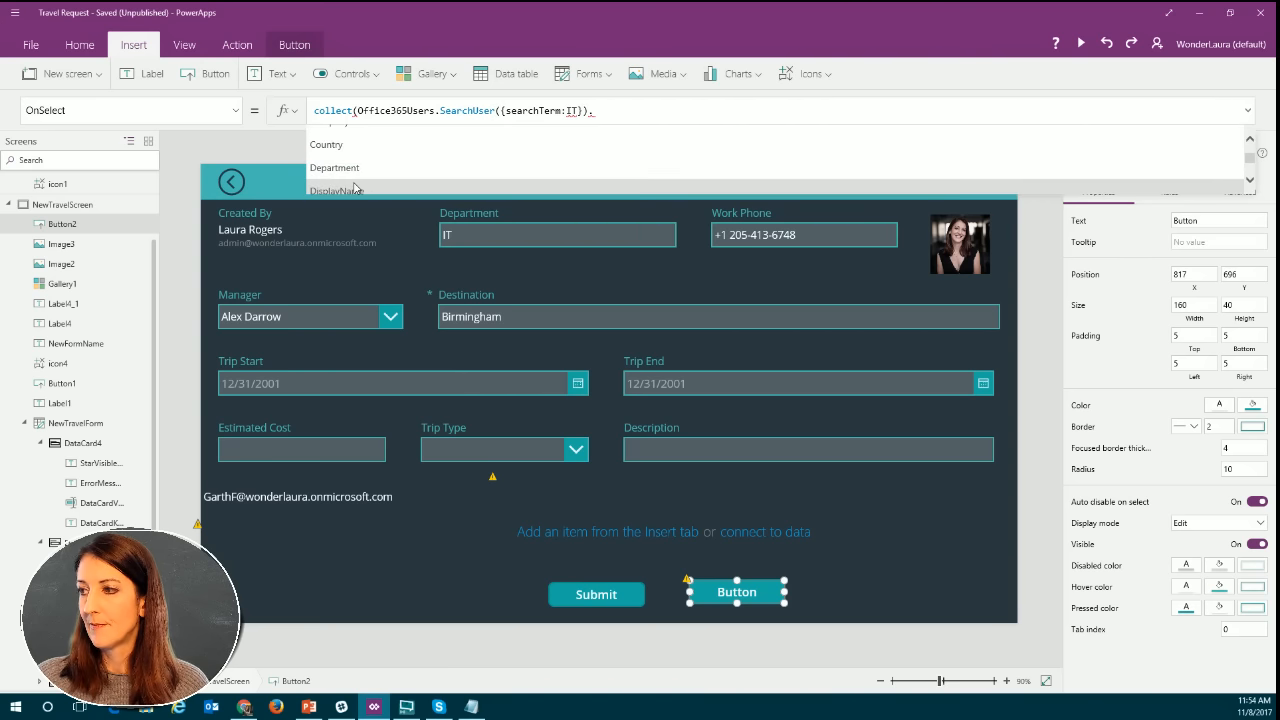
click(355, 188)
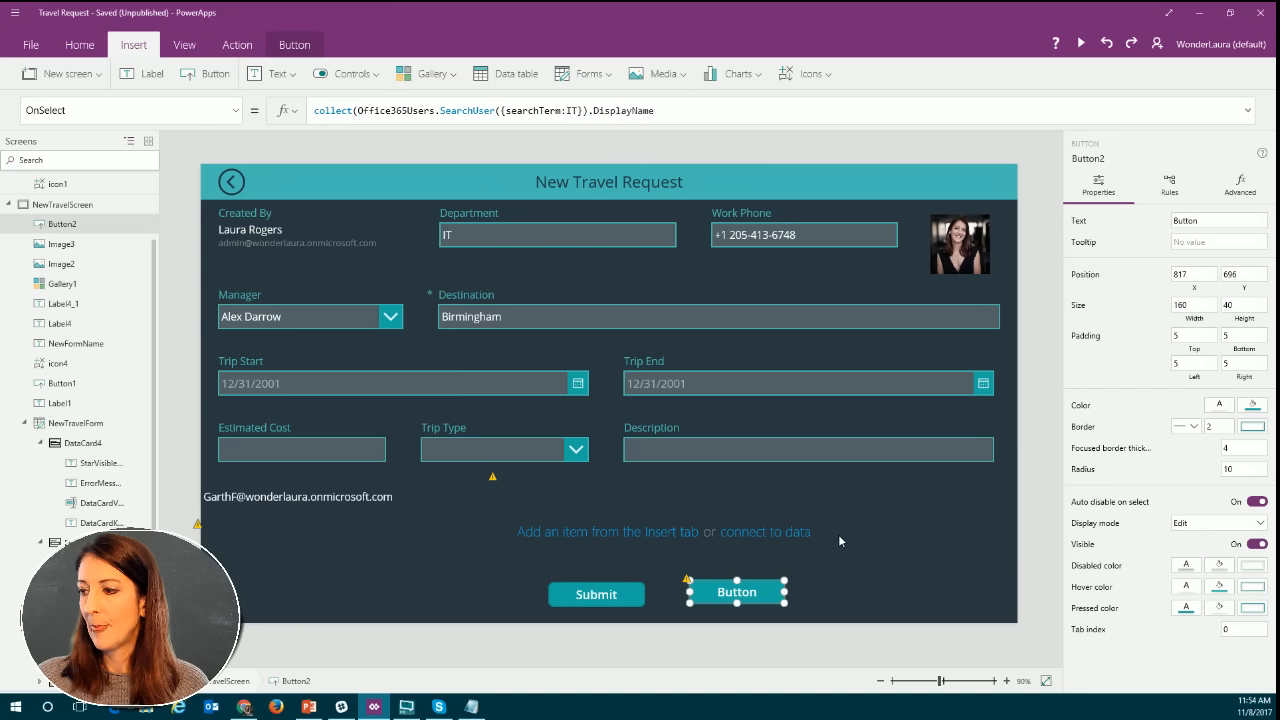
Capitalize Collect and add the closing parenthesis at the end of the button's OnSelect formula.
click(696, 582)
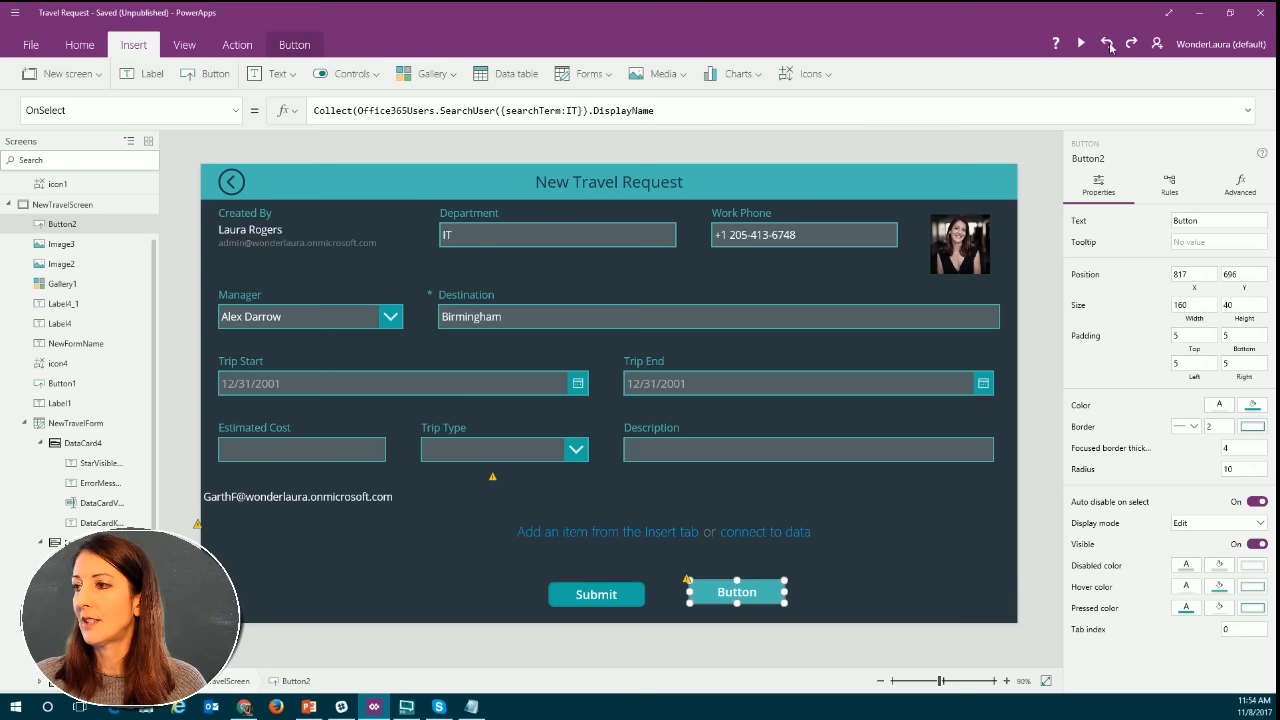
click(633, 110)
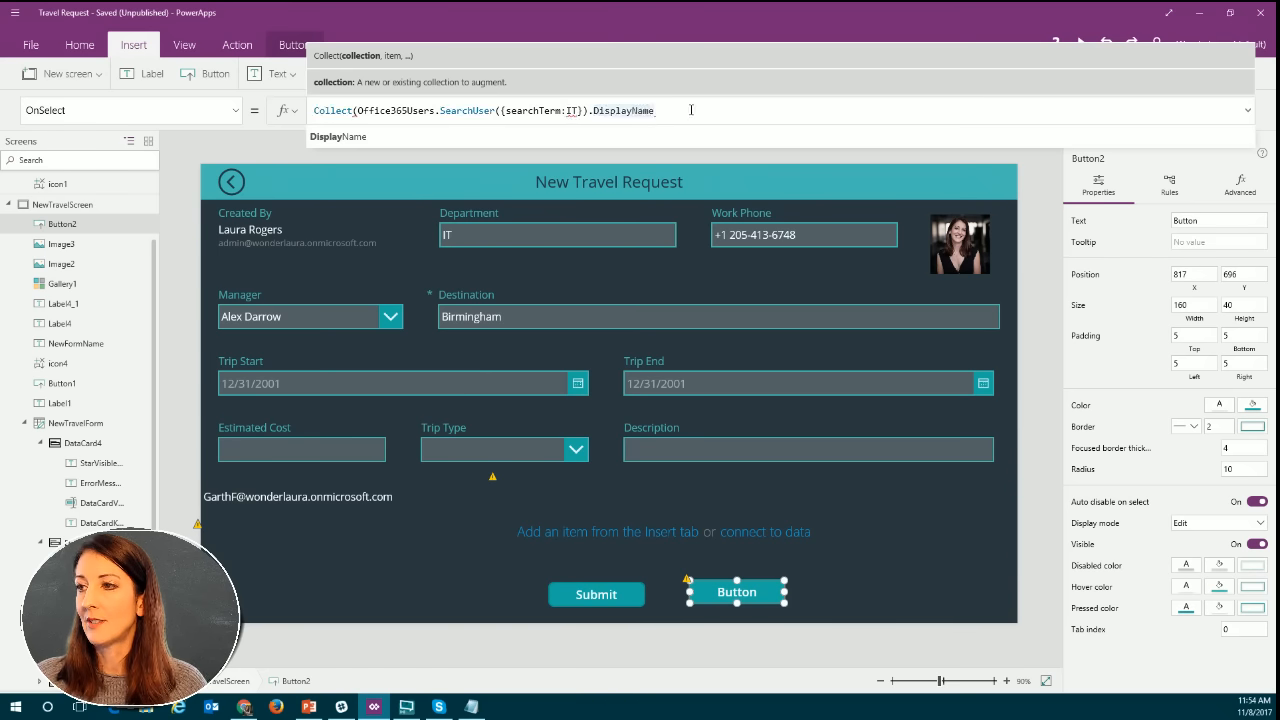
click(691, 110)
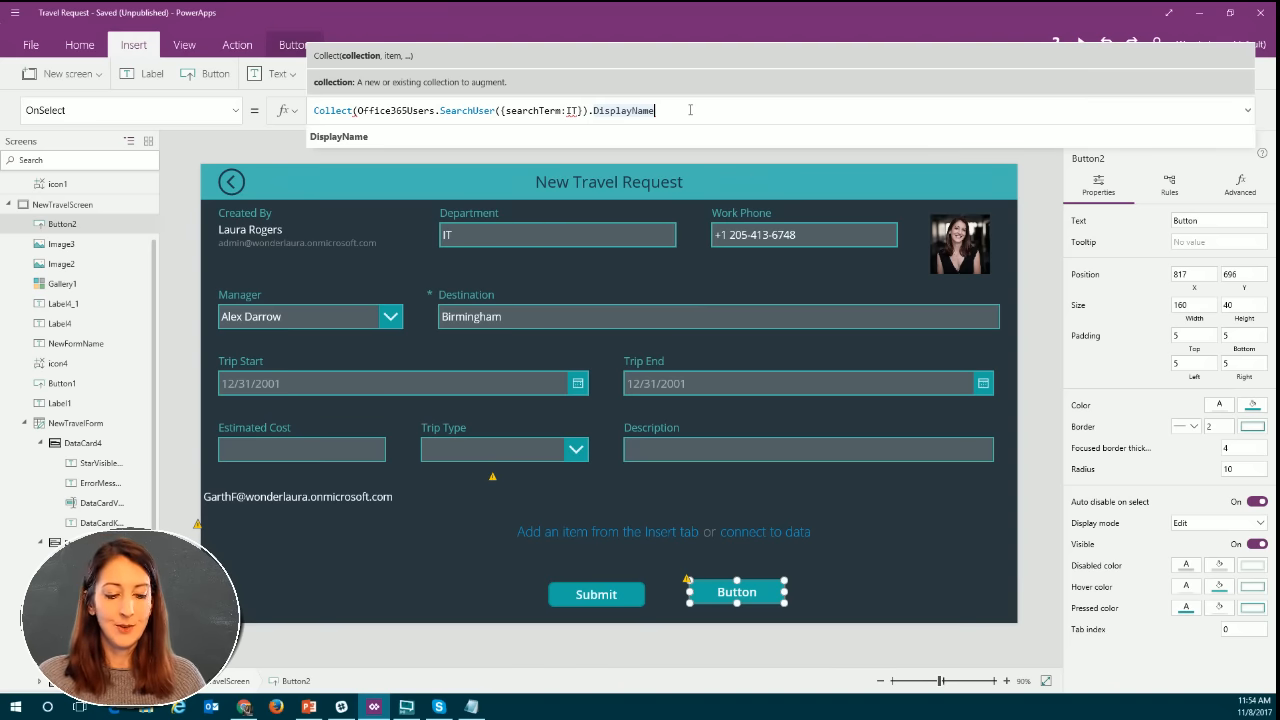
text())
Enclose the search term IT in single quotation marks in the button's SearchUser argument.
click(567, 110)
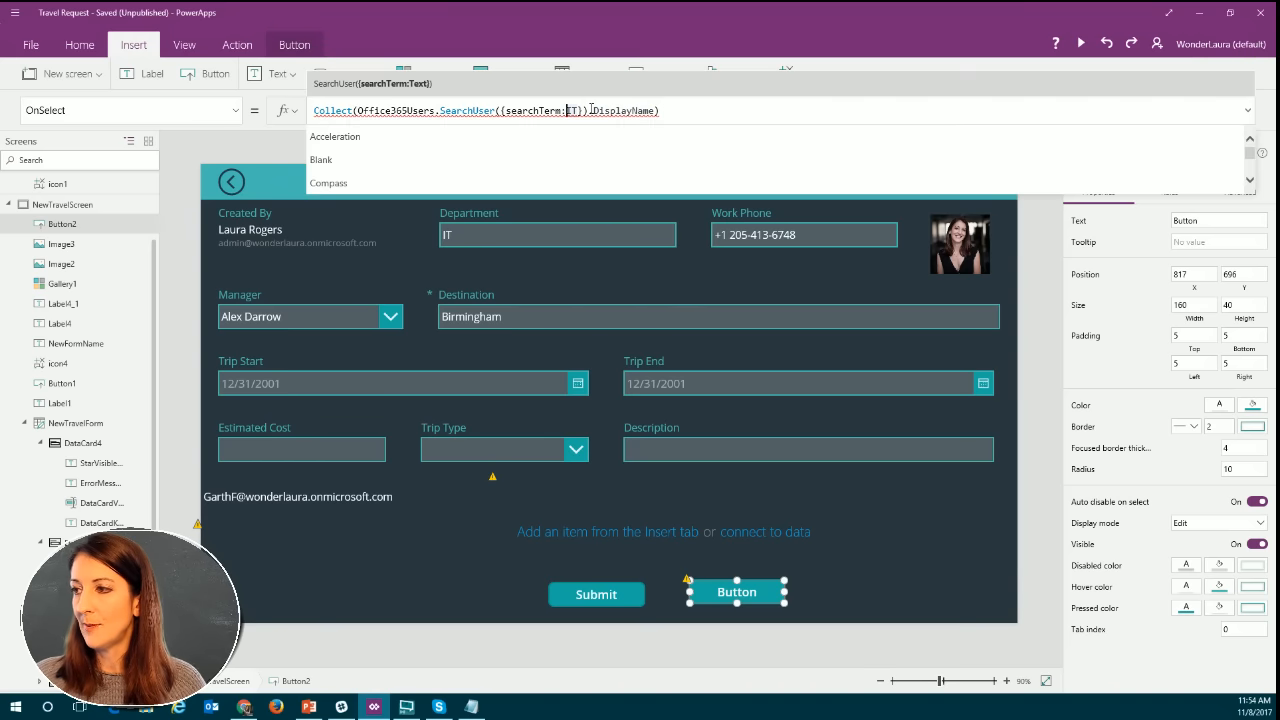
text(')
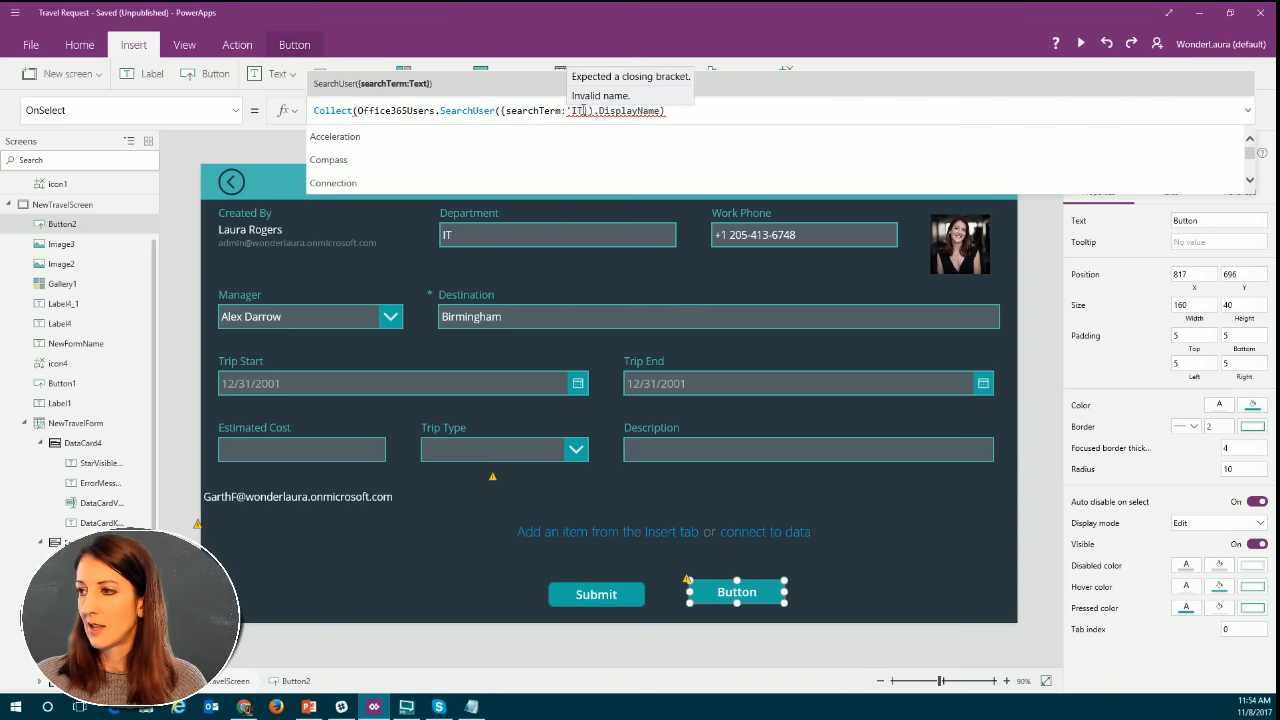
click(585, 111)
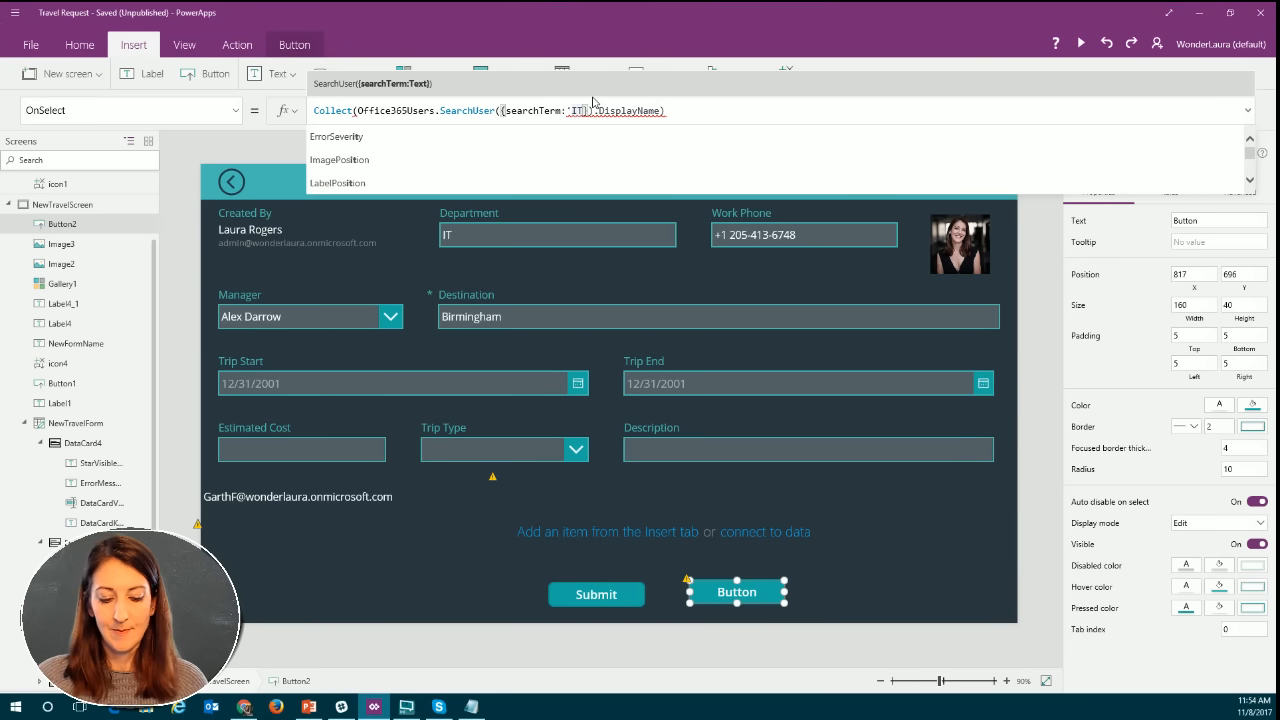
text(')
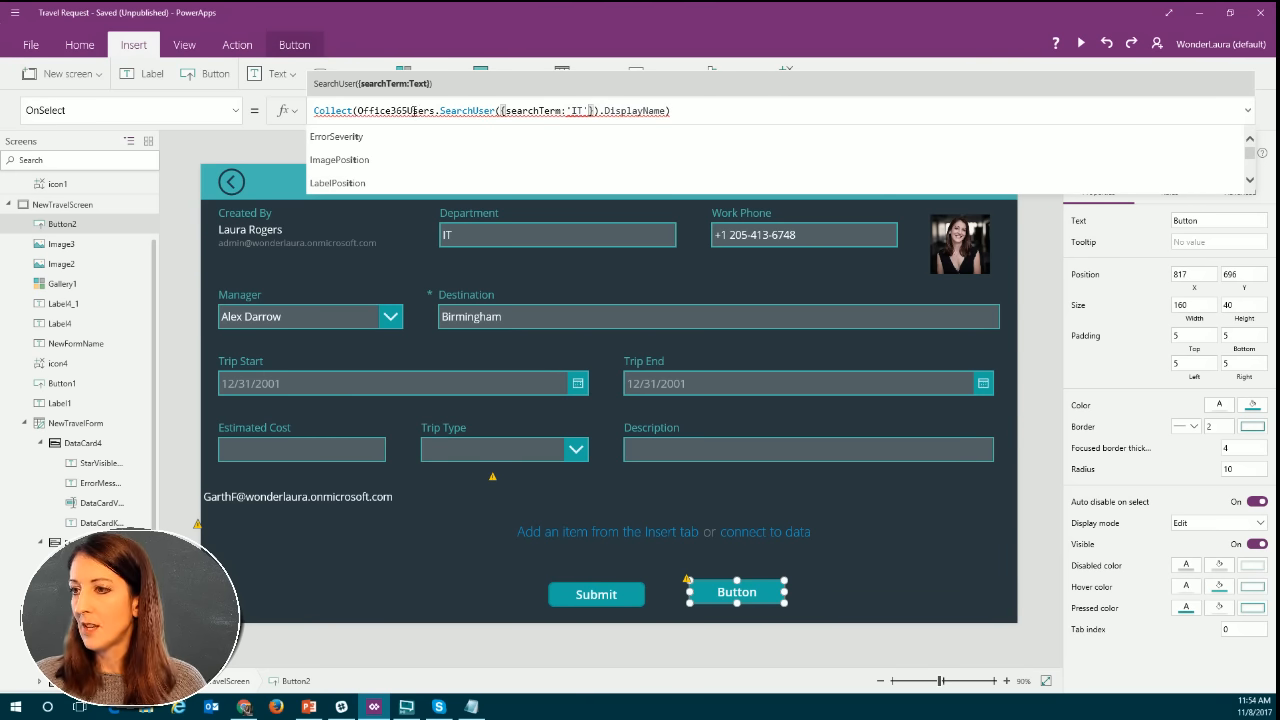
Copy the button's entire OnSelect formula, from Collect through the closing parenthesis.
mouse_move(442, 113)
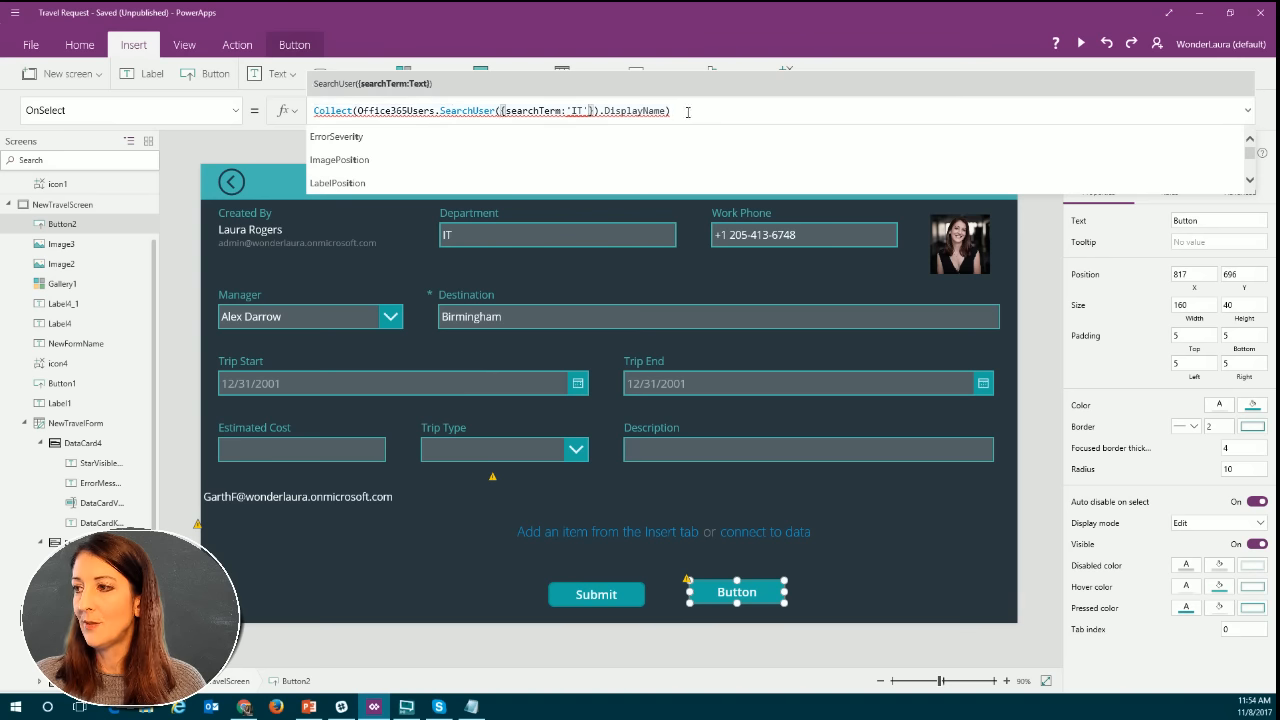
mouse_move(600, 111)
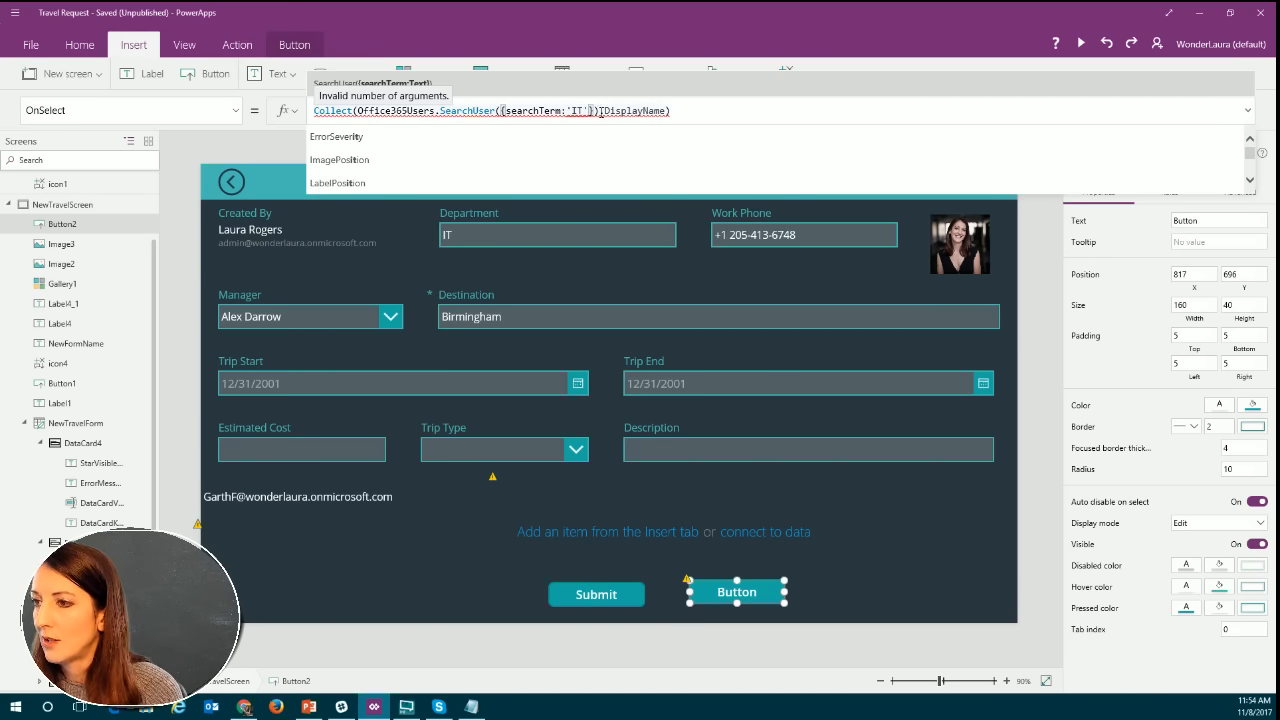
text(.)
click(347, 110)
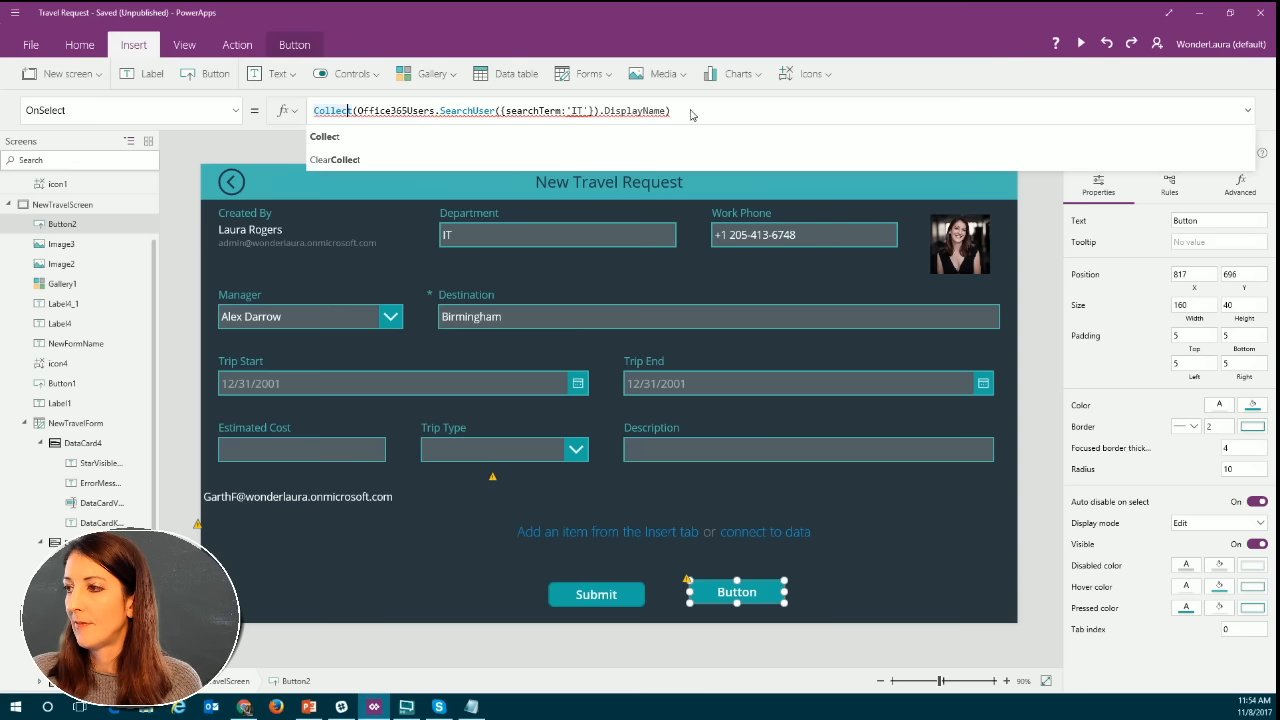
drag(690, 114, 302, 117)
key(ctrl+c)
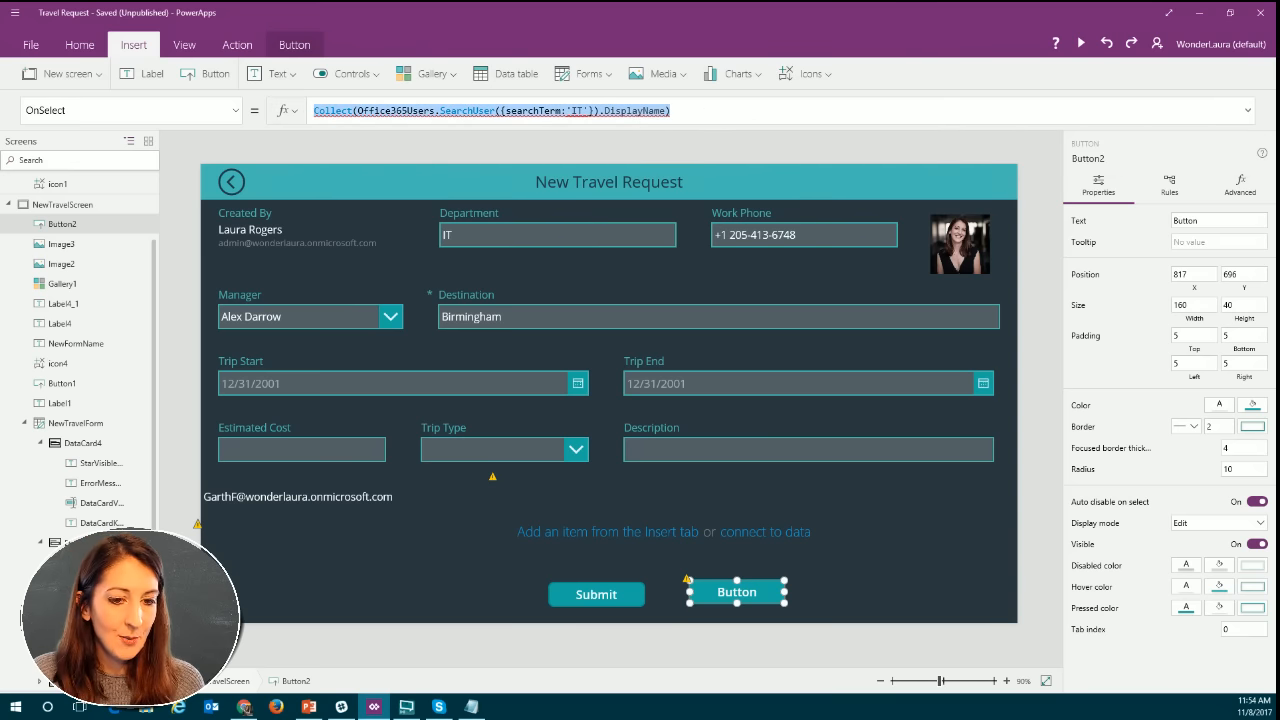
key(alt+Tab)
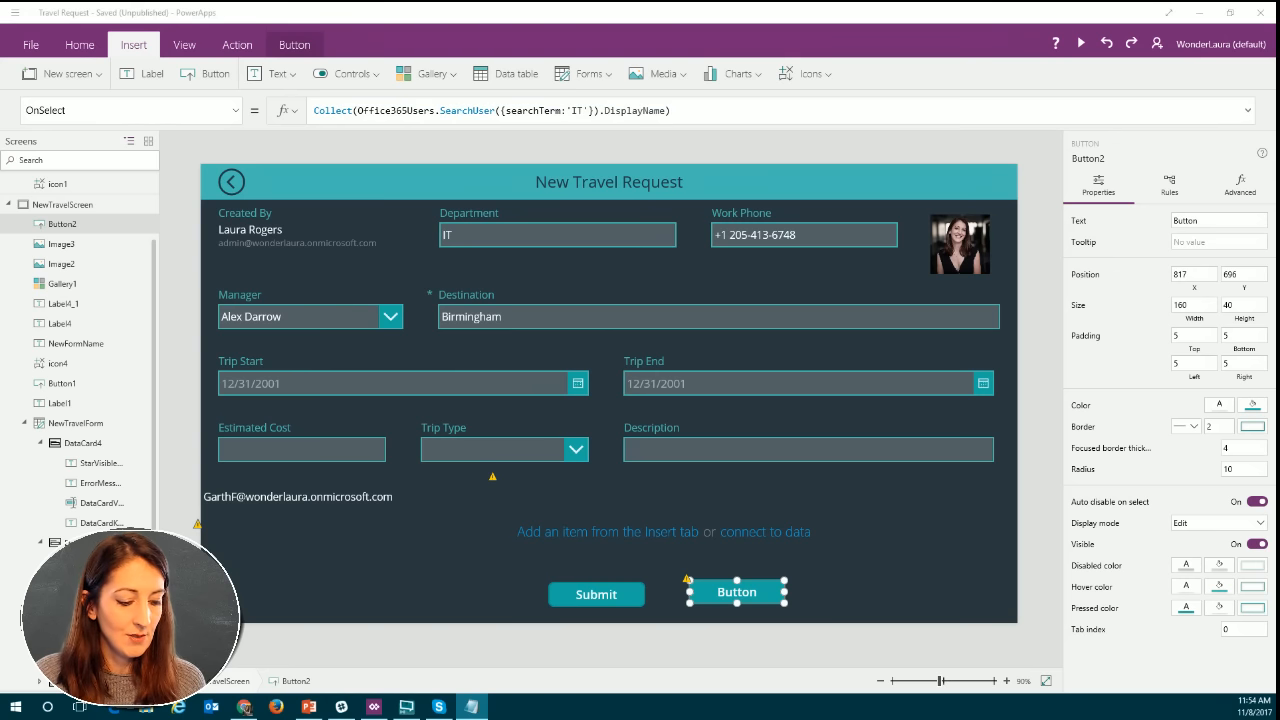
Replace everything after Collect( in the button's OnSelect formula with the collection name PeopleSearch and a comma.
click(365, 112)
click(359, 111)
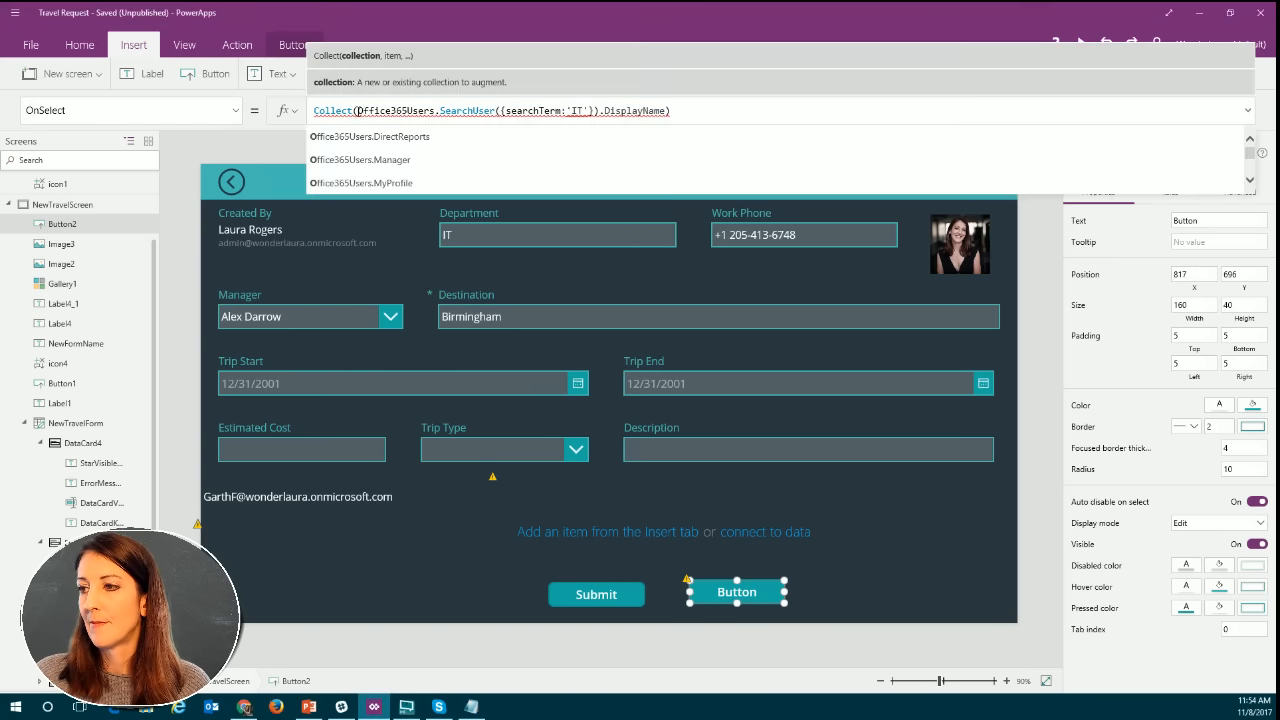
drag(358, 111, 709, 110)
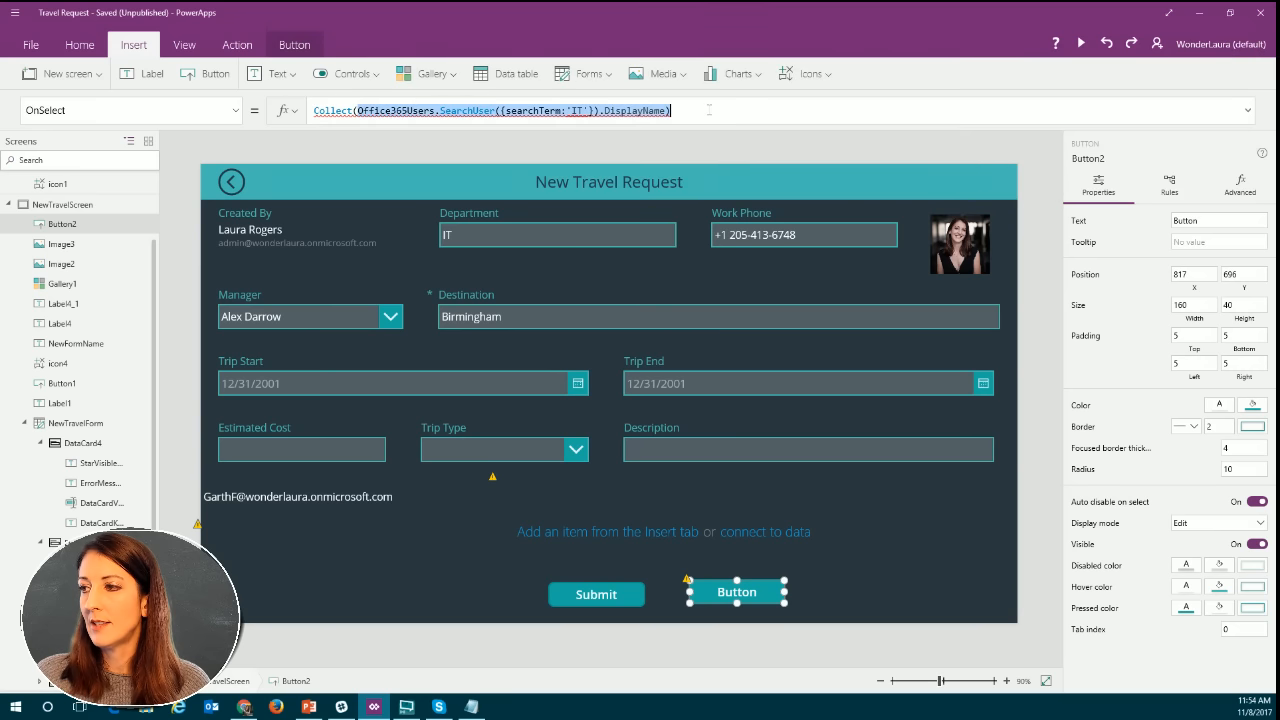
key(BackSpace)
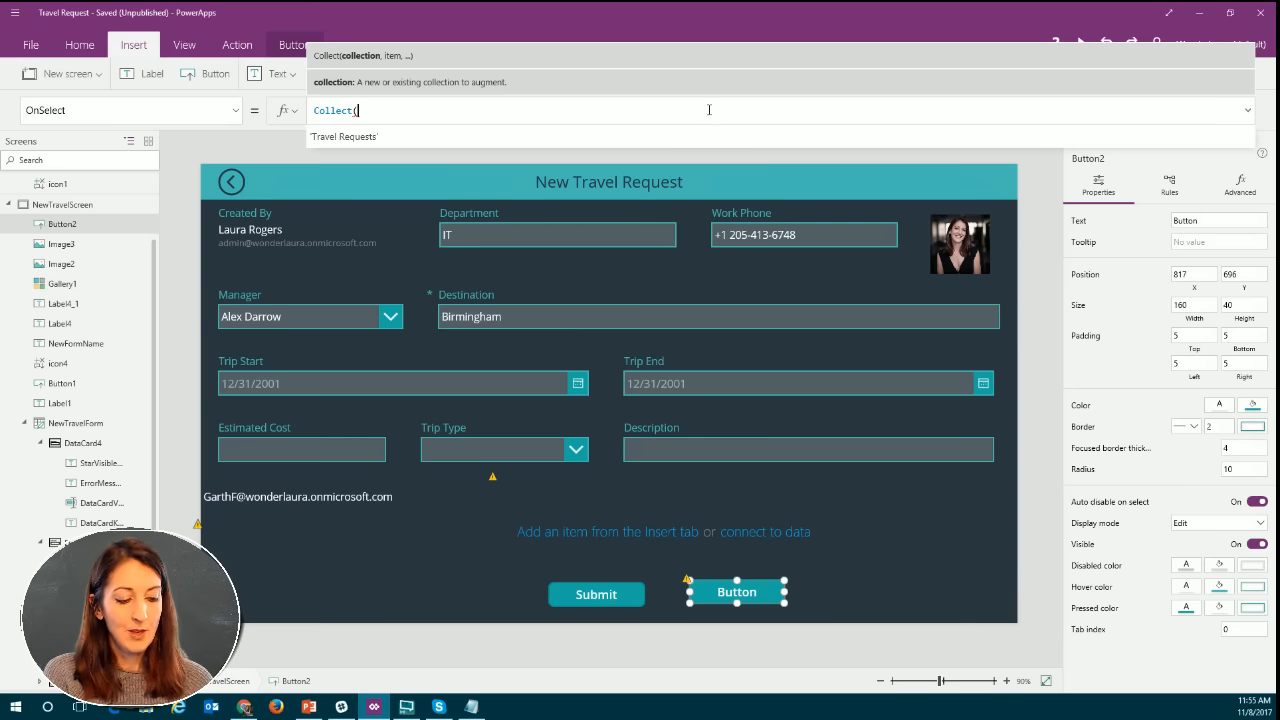
text(Peopl)
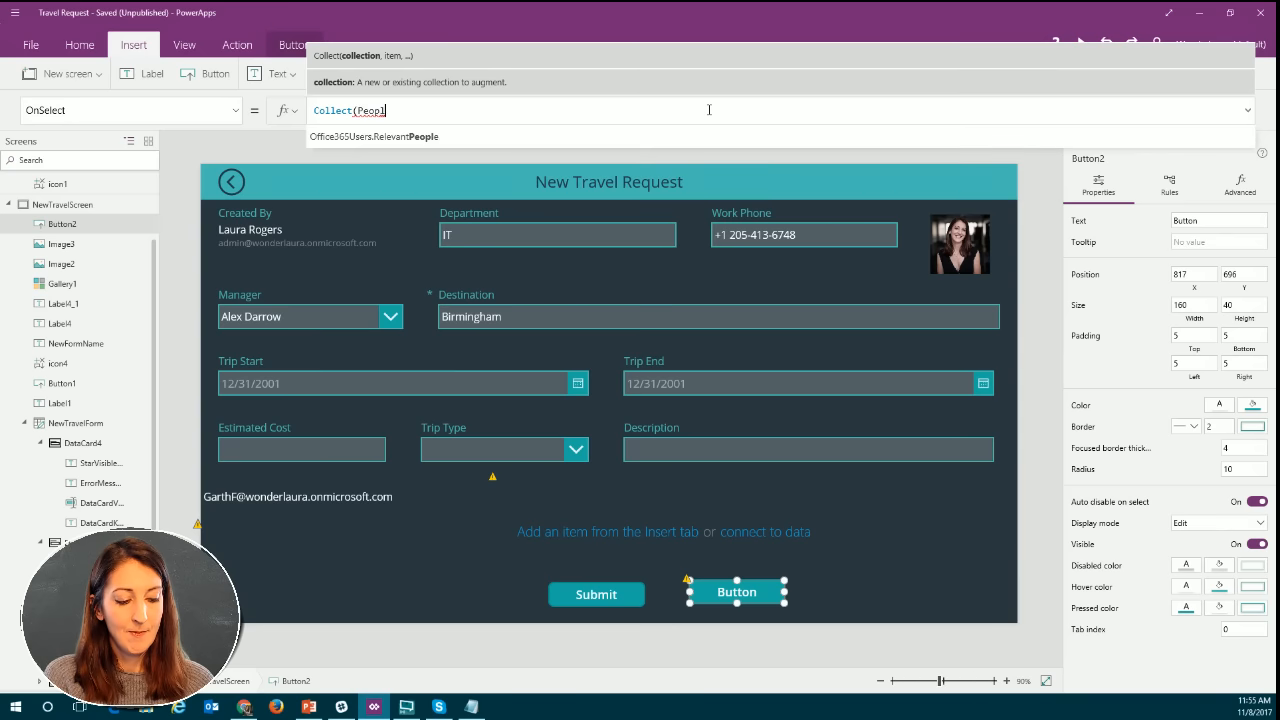
text(eSearch)
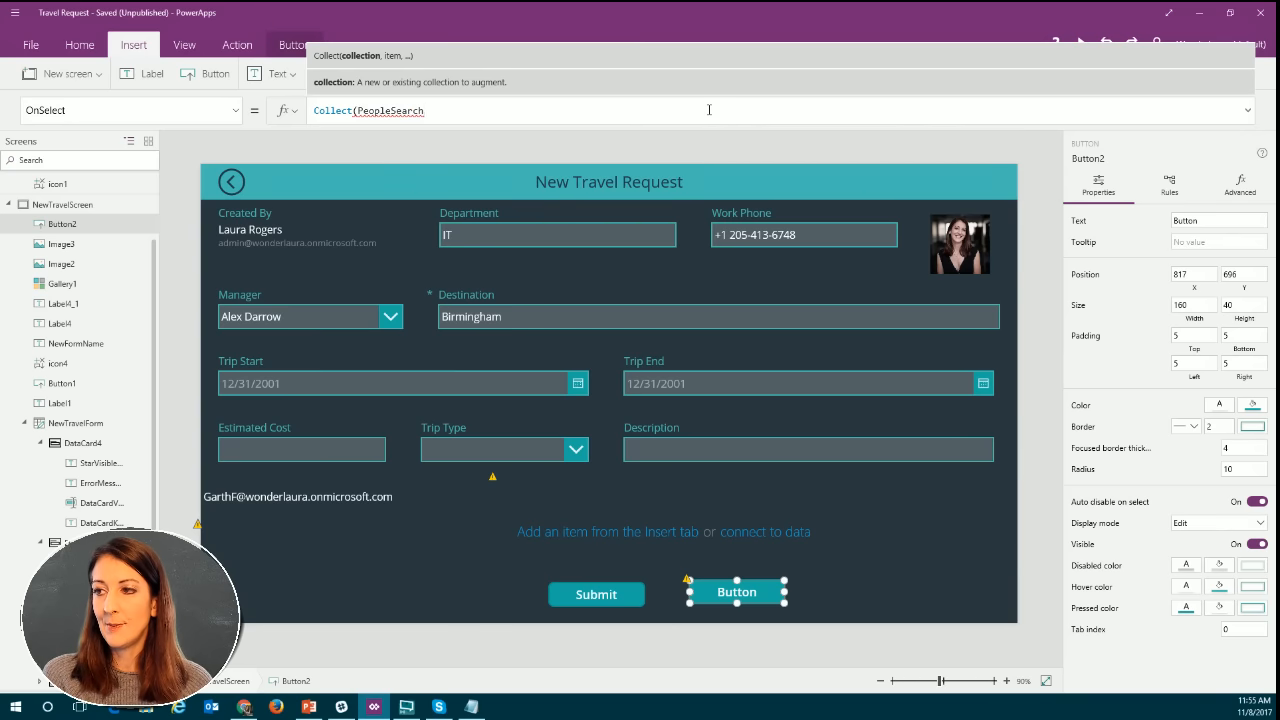
text(,)
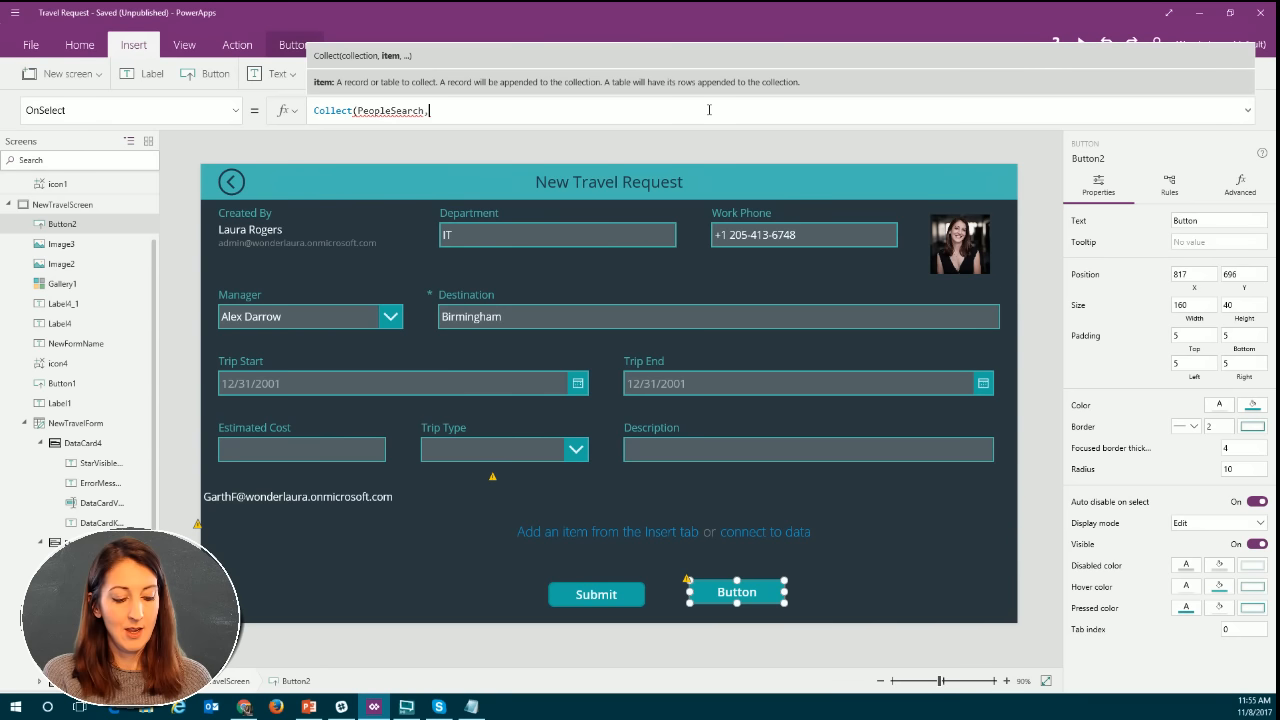
Paste the copied formula as the item argument after PeopleSearch in the button's OnSelect formula.
key(ctrl+v)
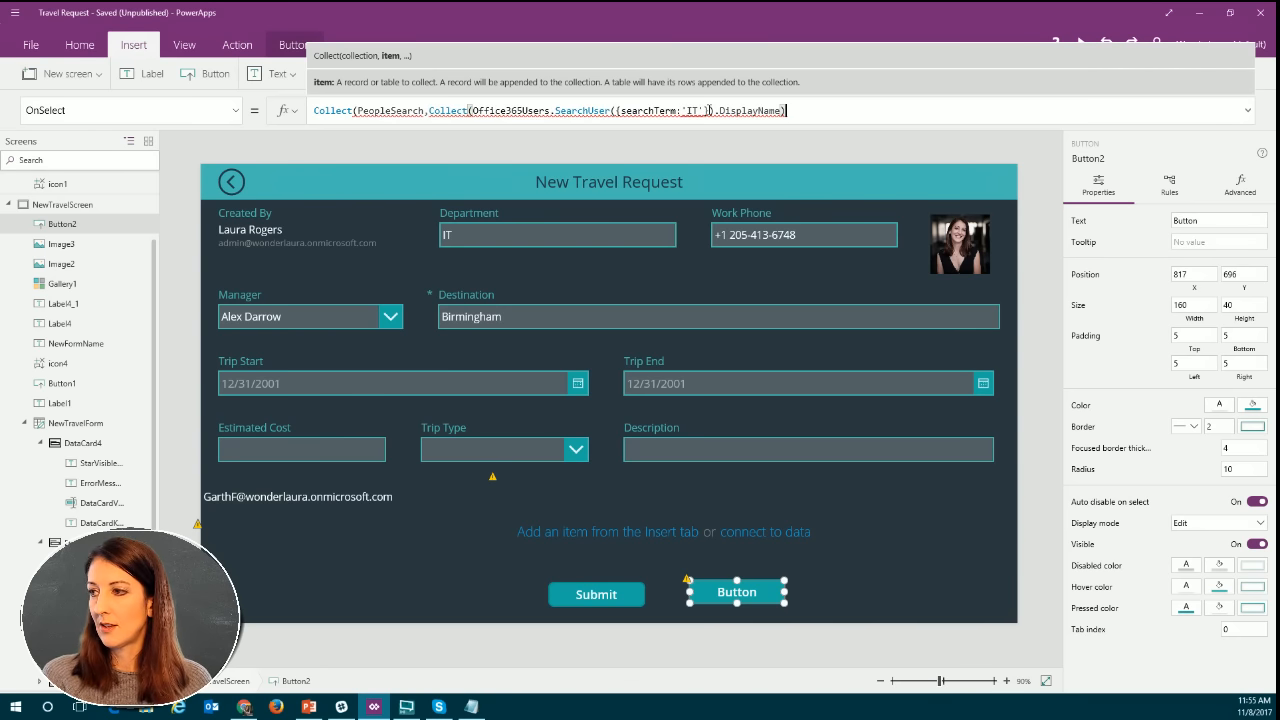
text())
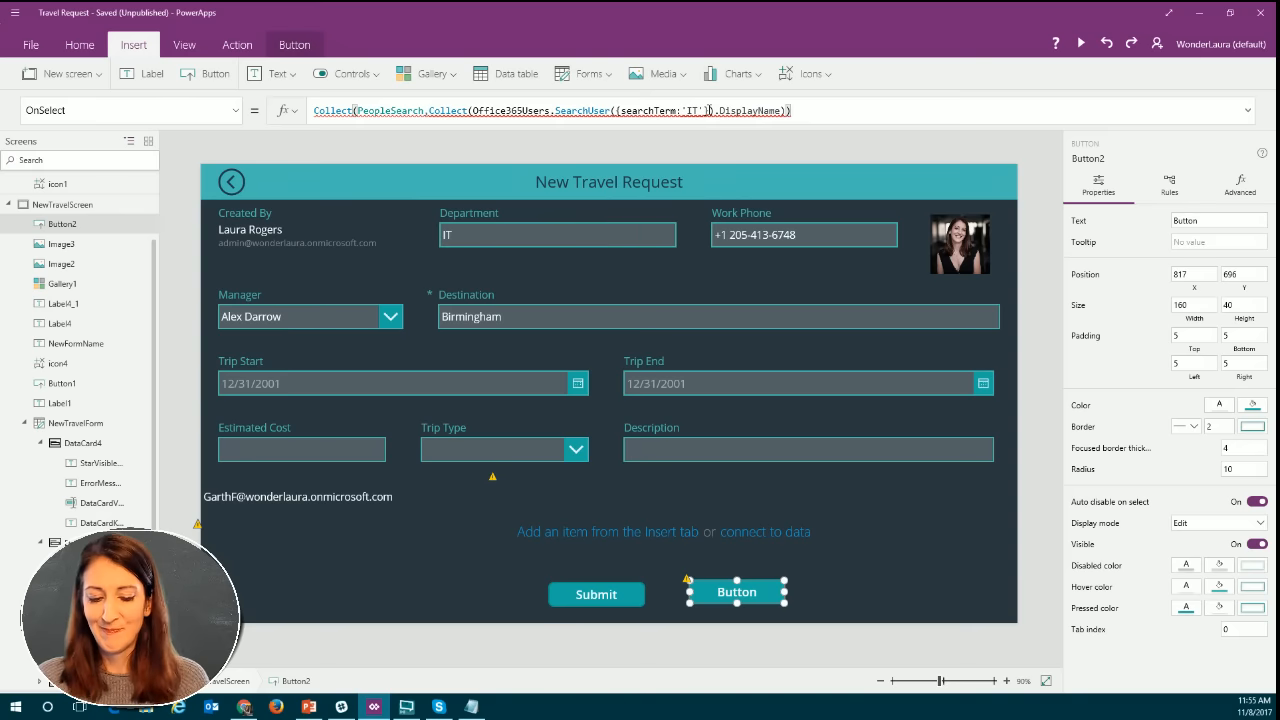
key(BackSpace)
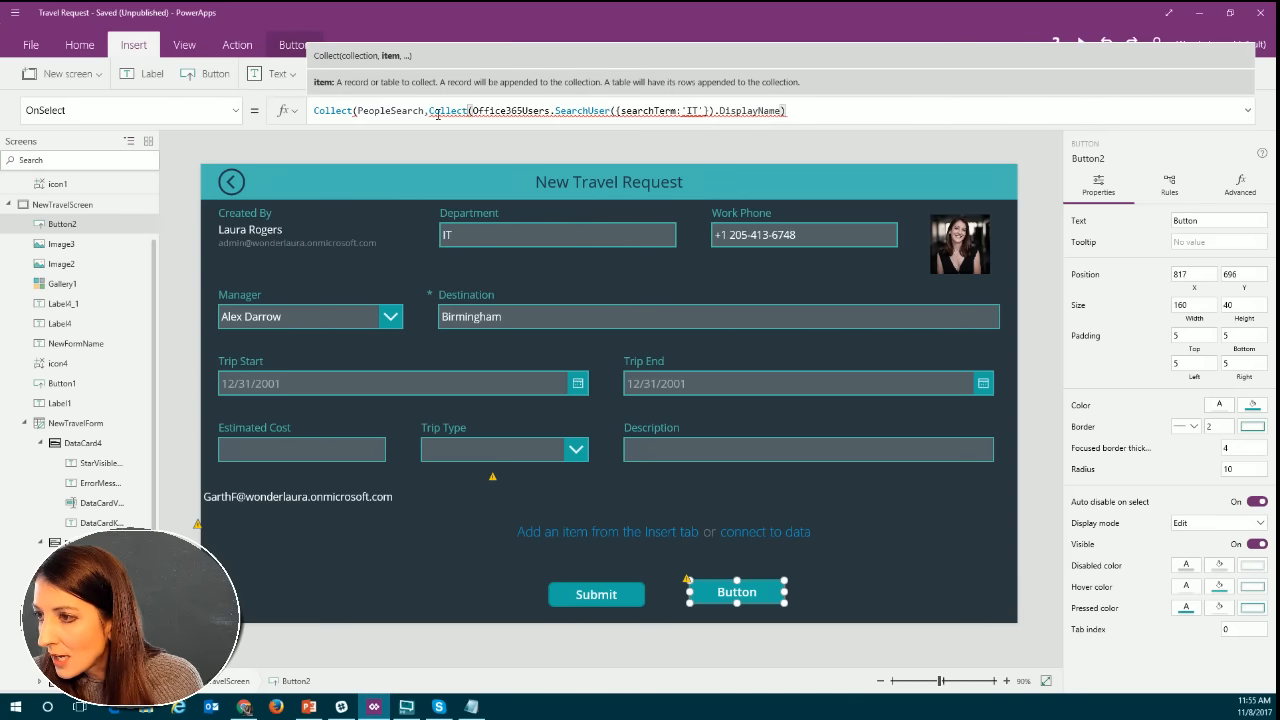
Remove the nested Collect( so that Office365Users.SearchUser directly follows the comma after PeopleSearch.
click(388, 111)
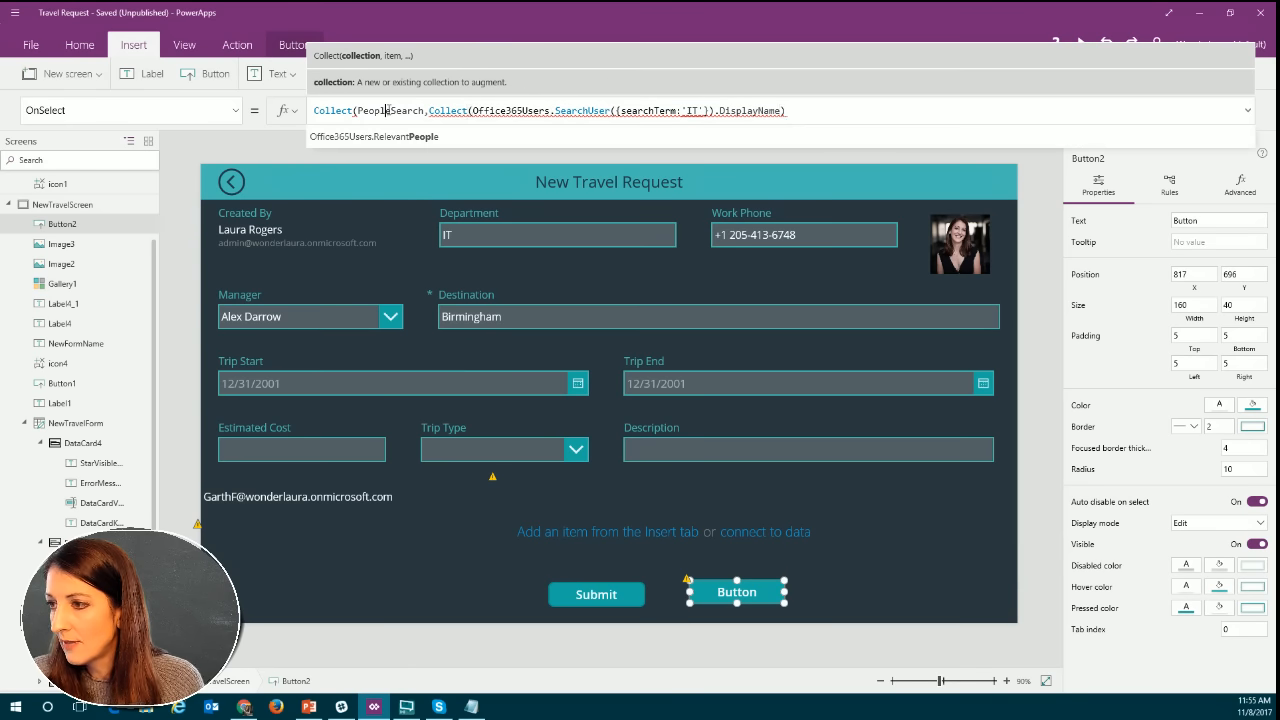
click(447, 111)
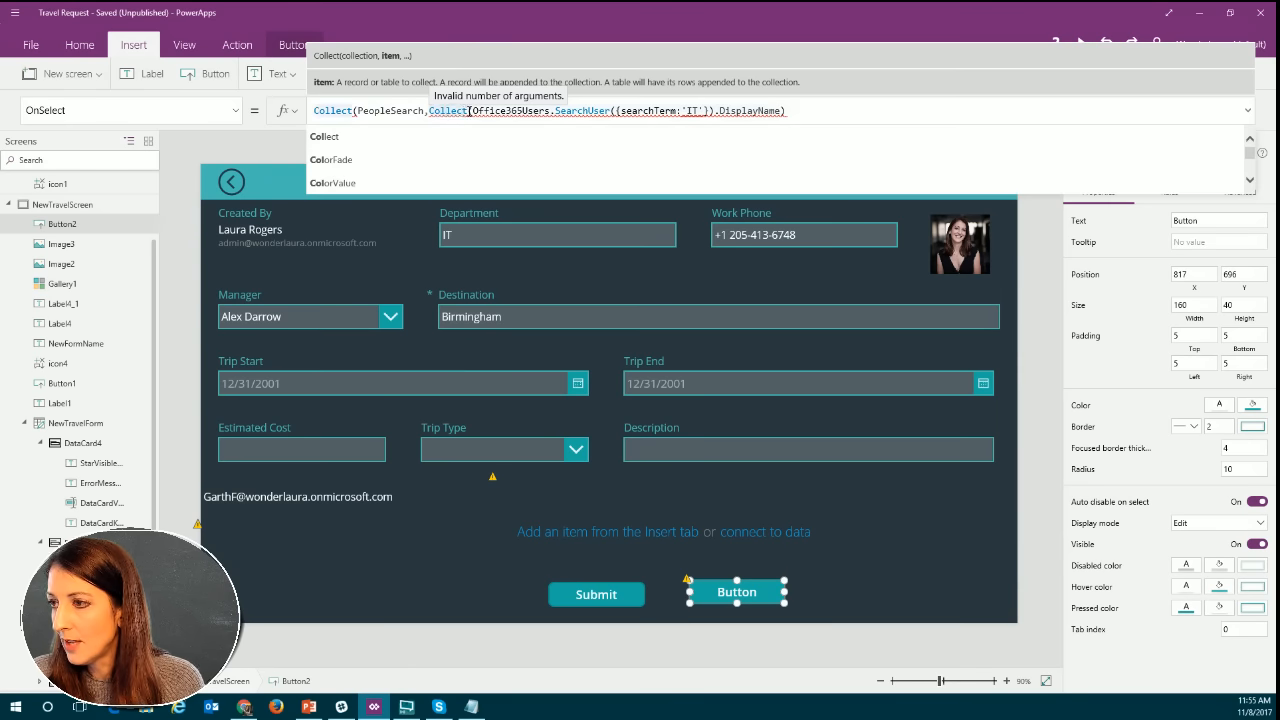
key(Delete)
key(Delete)
key(Delete)
key(Delete)
key(Delete)
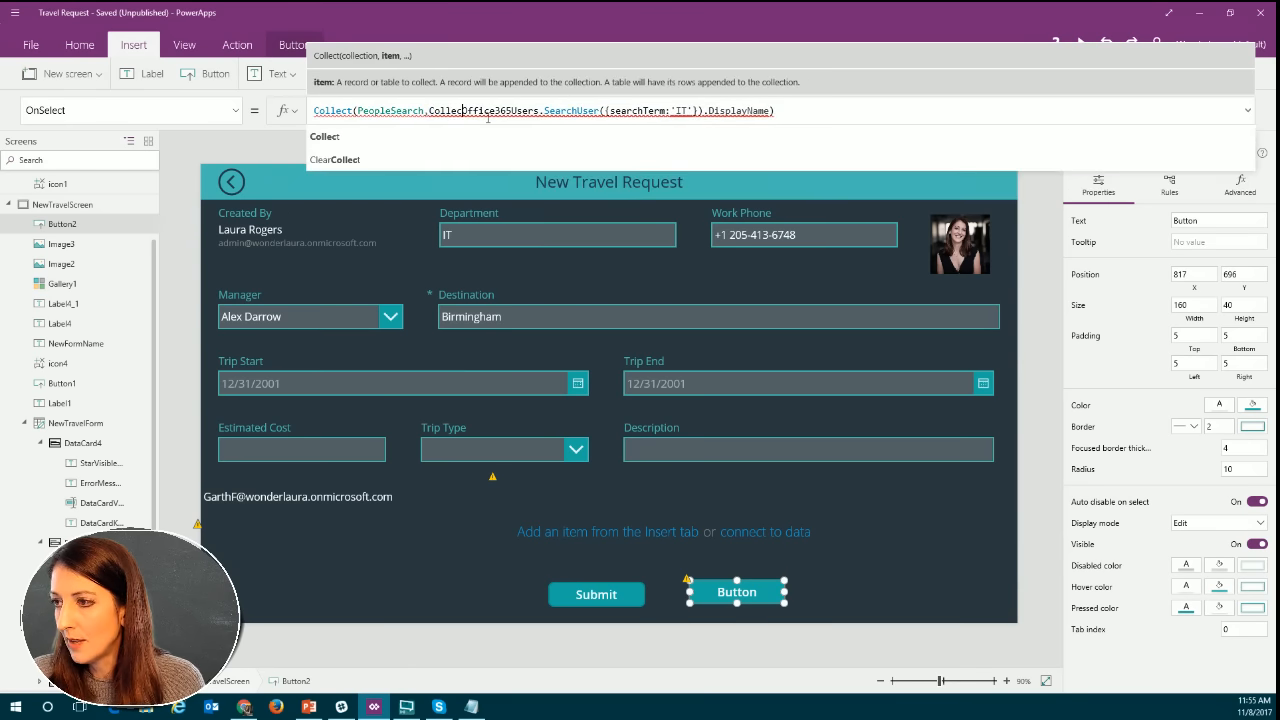
key(BackSpace)
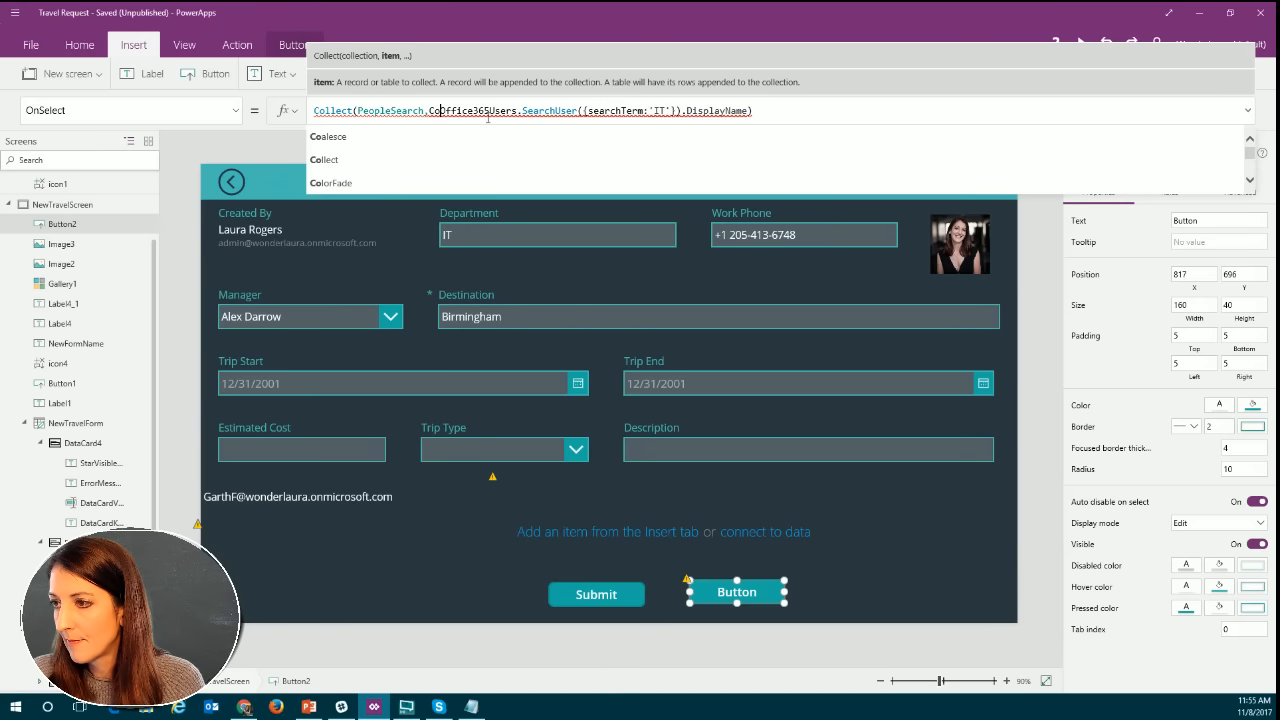
key(BackSpace)
key(BackSpace)
key(BackSpace)
text(,)
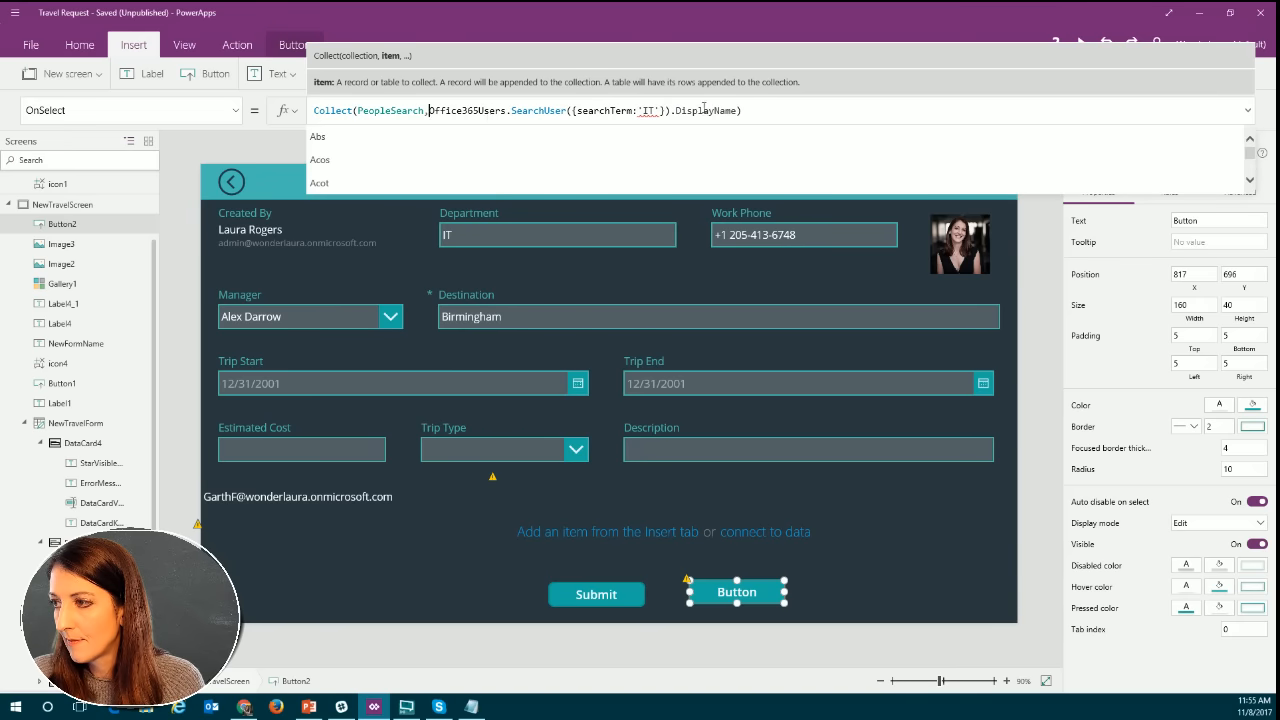
Replace the single quotation marks around the search term IT with double quotation marks in the SearchUser argument.
click(645, 110)
key(BackSpace)
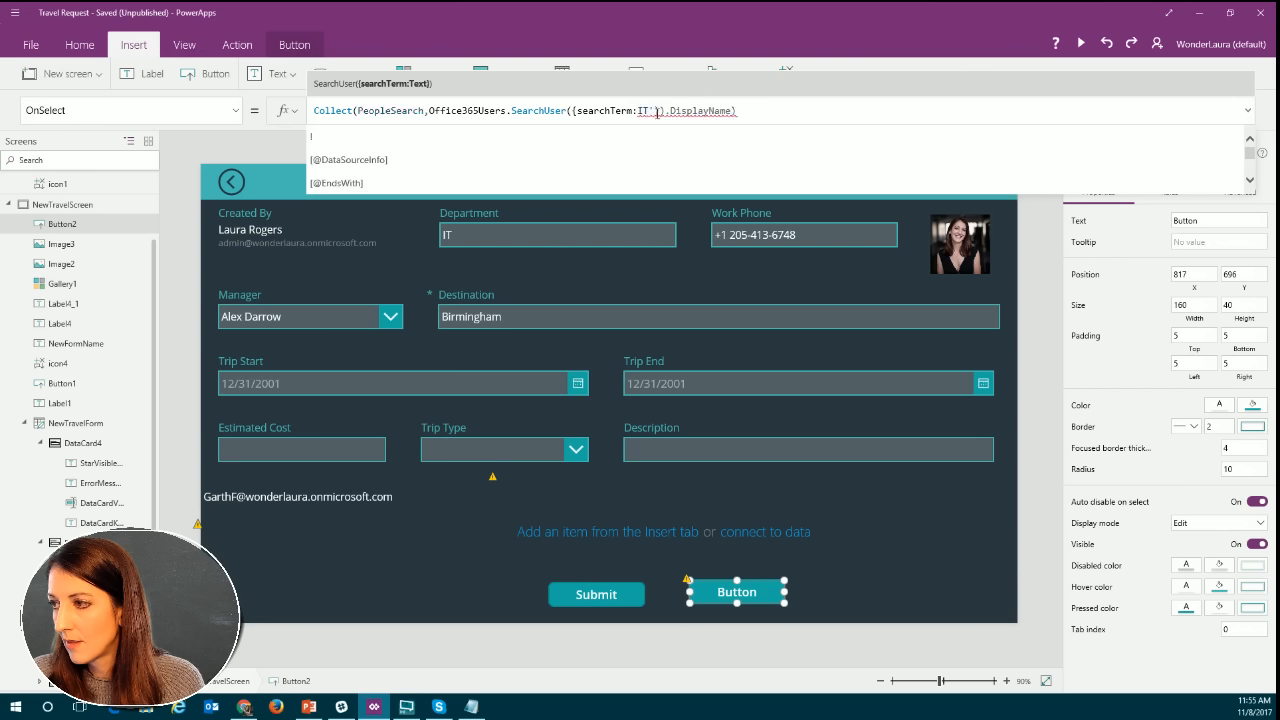
click(655, 111)
key(BackSpace)
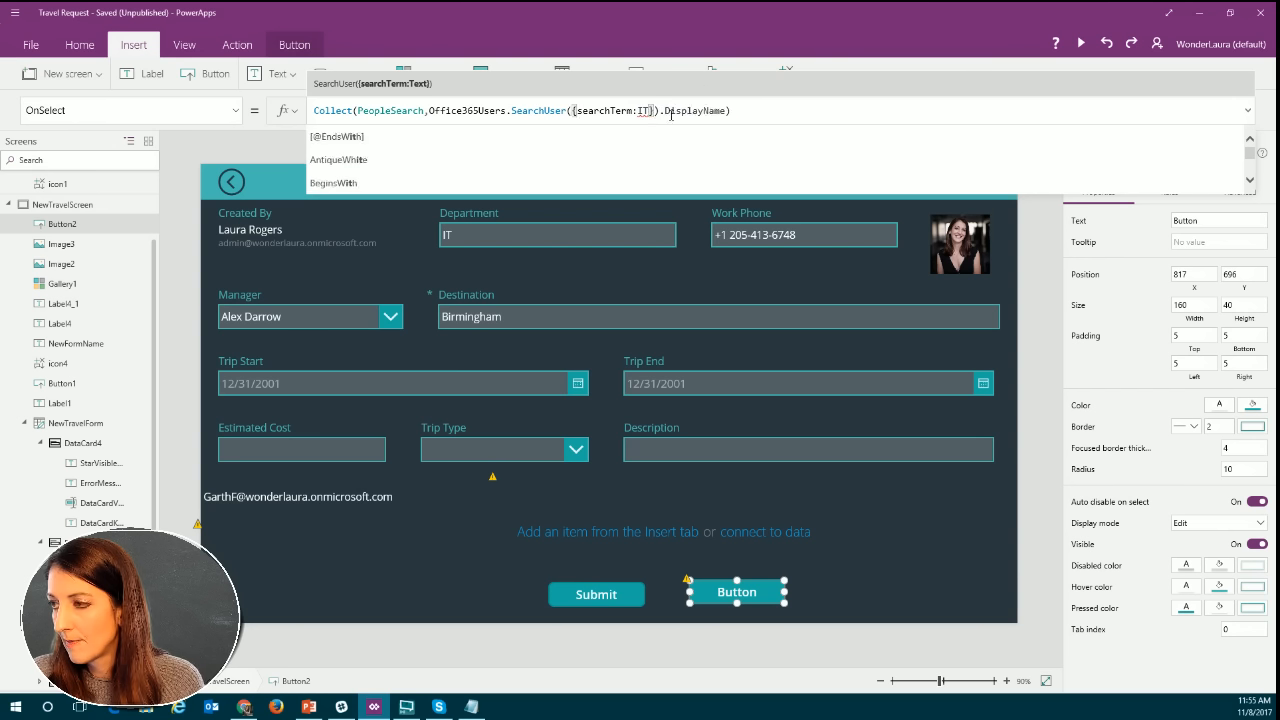
key(BackSpace)
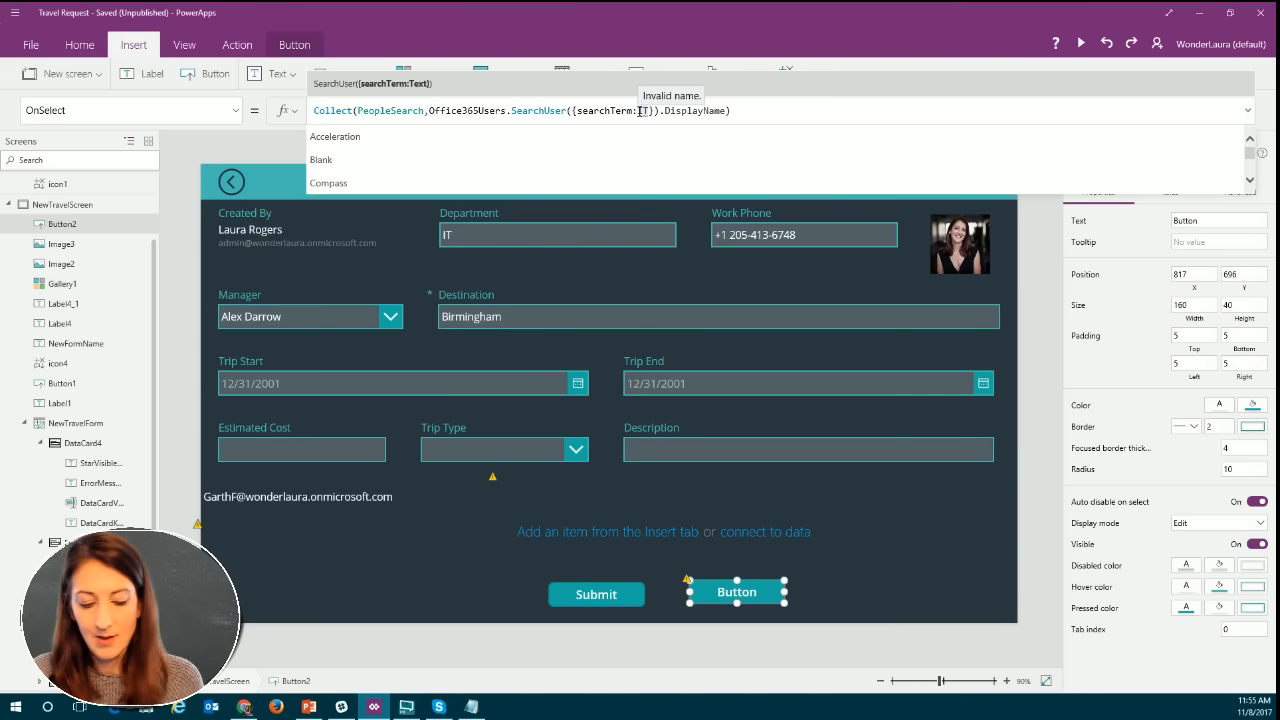
text(T)
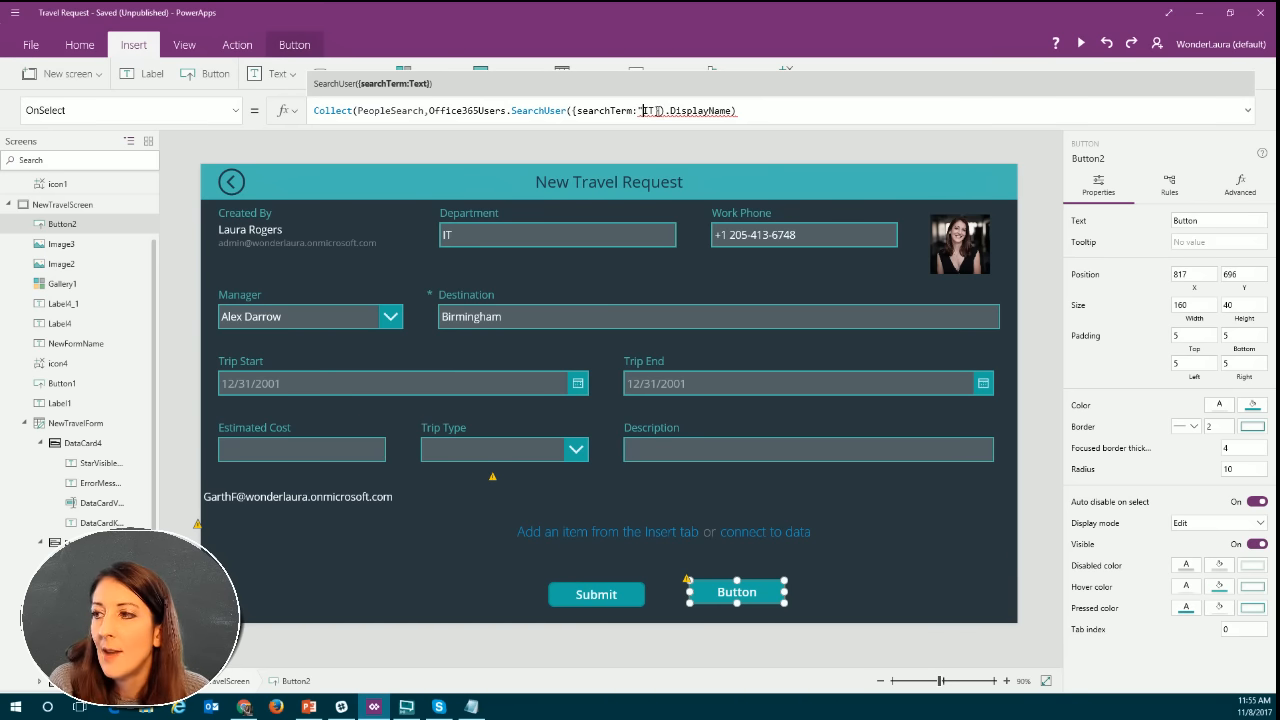
click(655, 111)
text(")
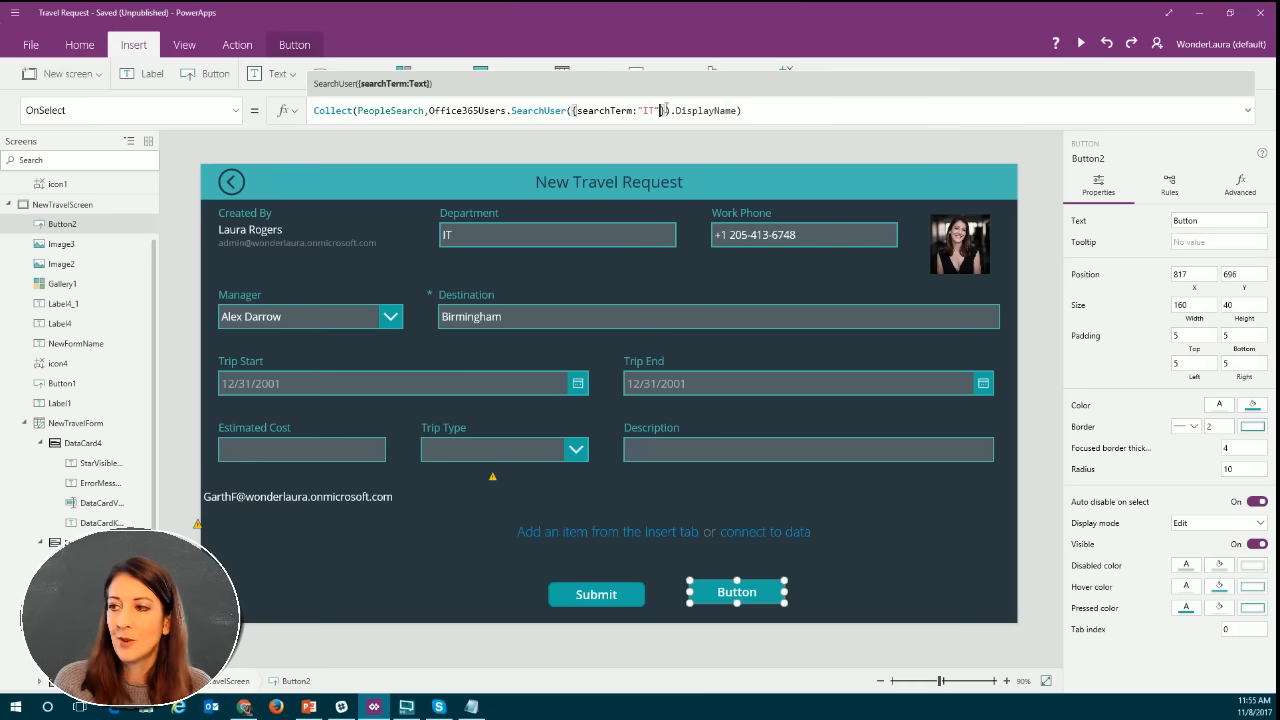
click(745, 110)
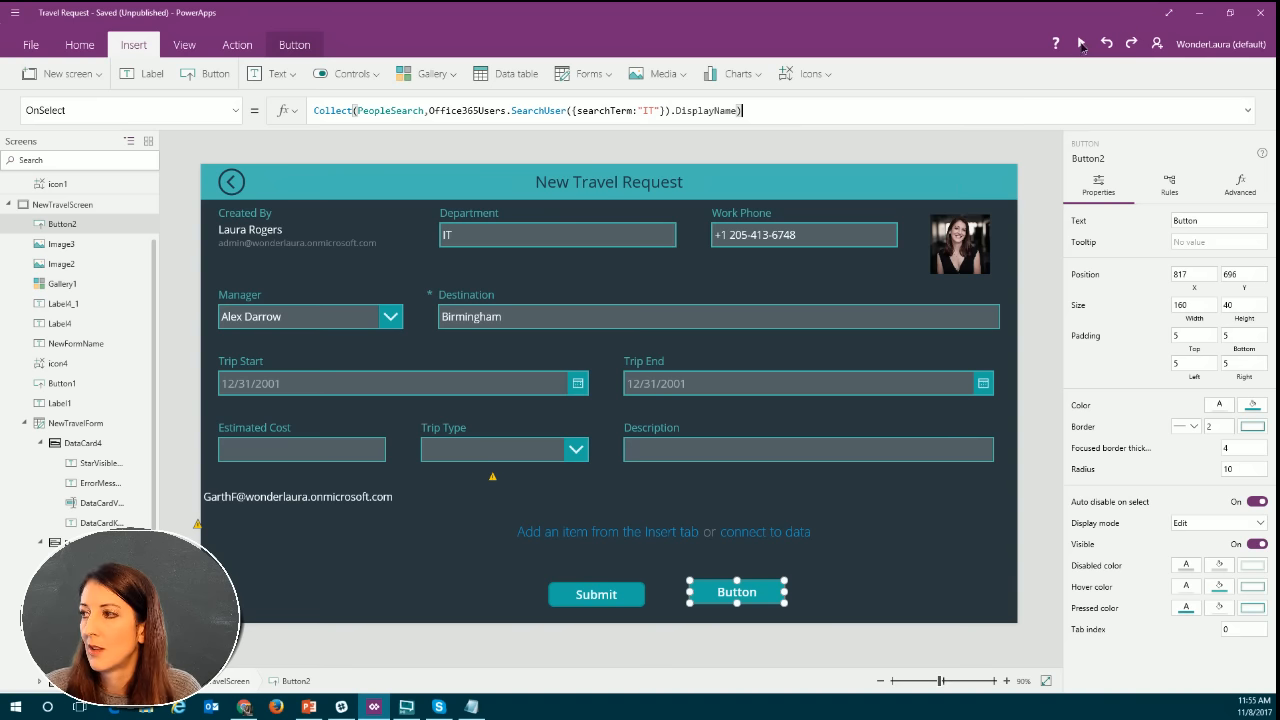
Preview the app, run the new button beside Submit once, and close the preview.
key(F5)
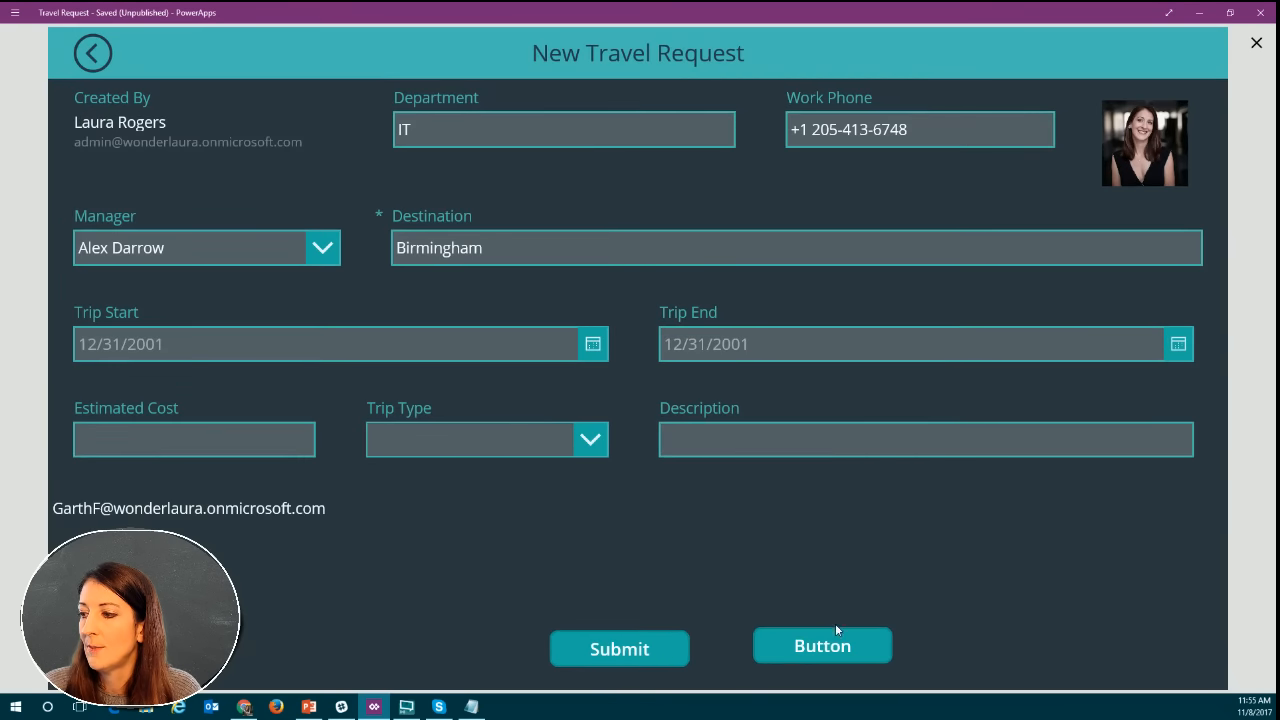
click(836, 630)
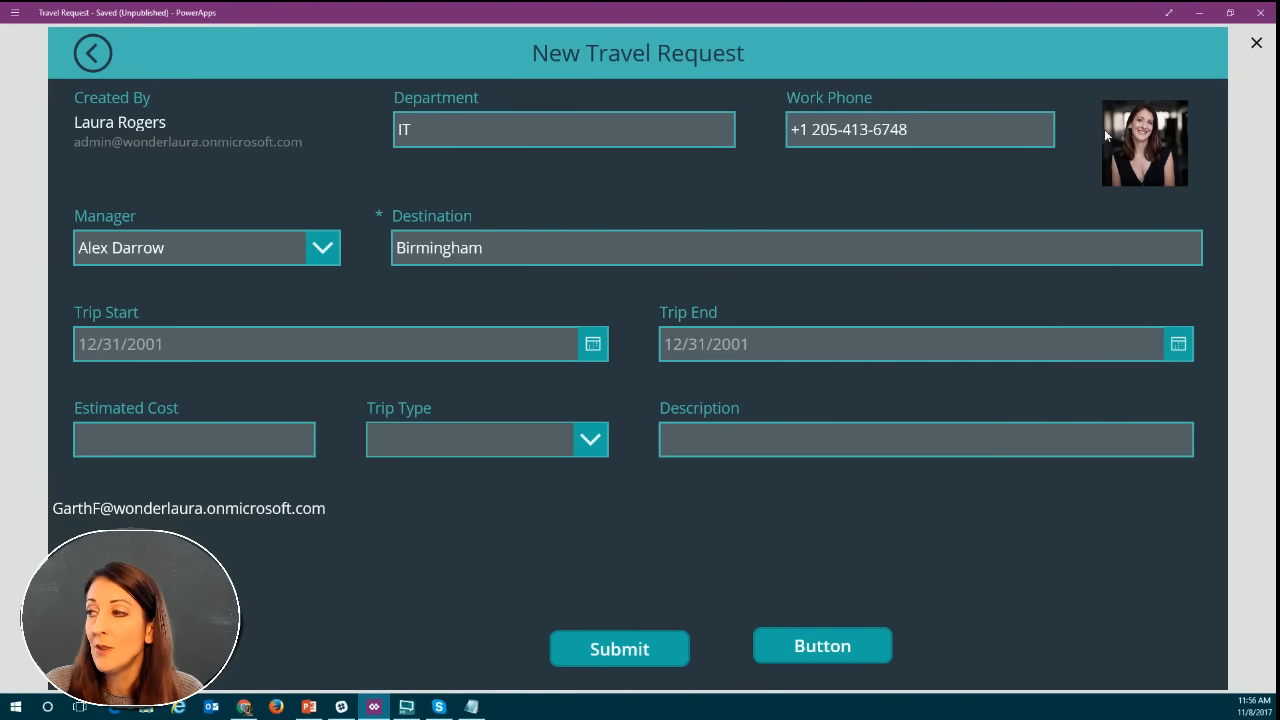
click(1257, 45)
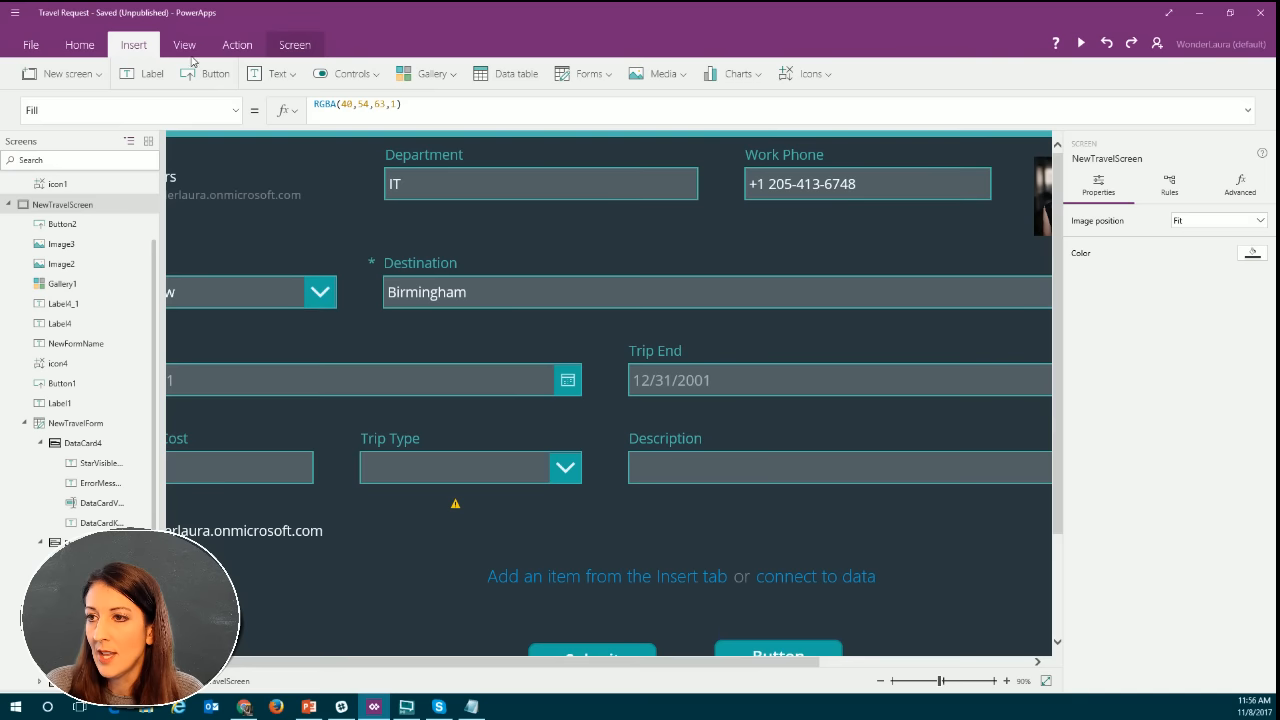
Inspect the preview of the PeopleSearch collection and return to the app canvas.
click(185, 46)
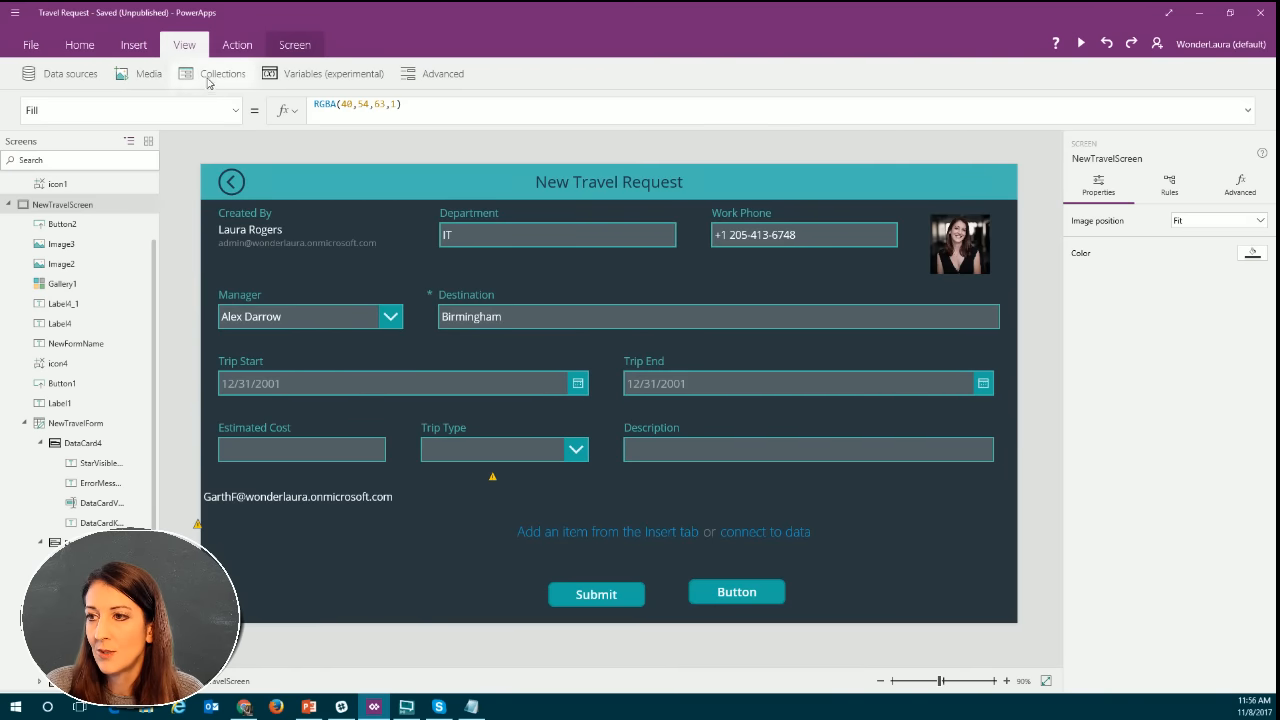
click(208, 82)
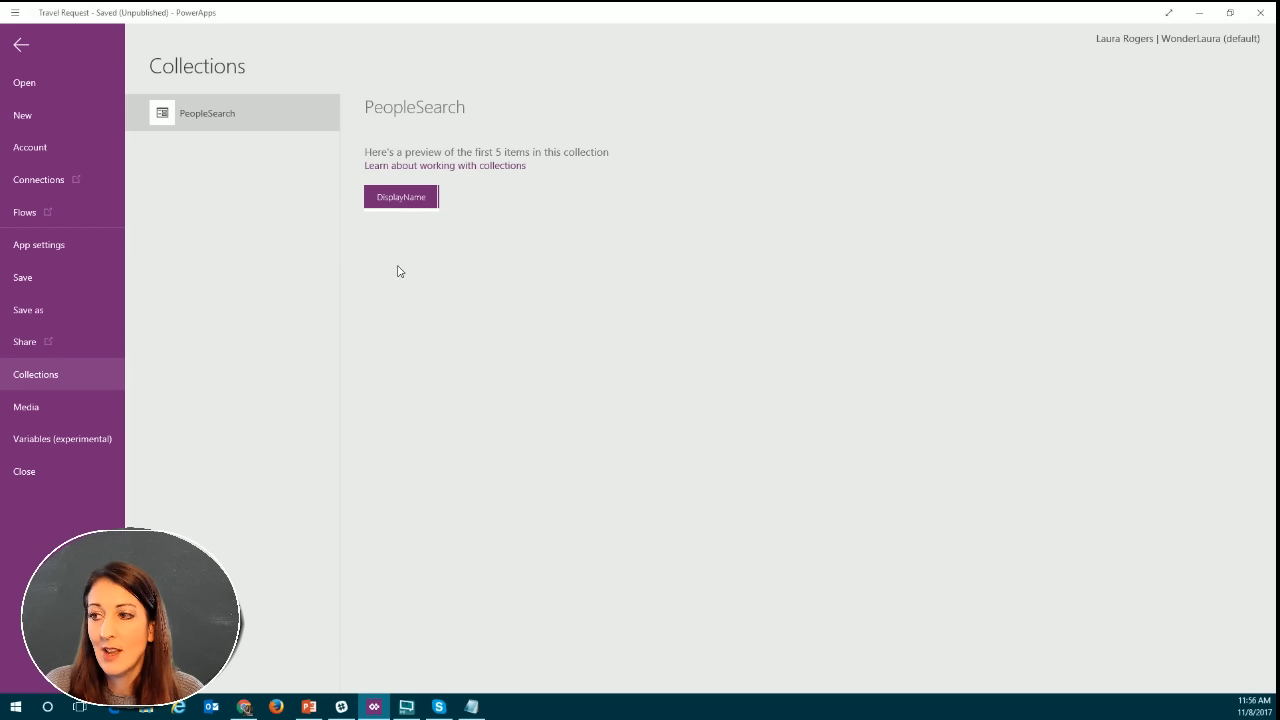
click(22, 46)
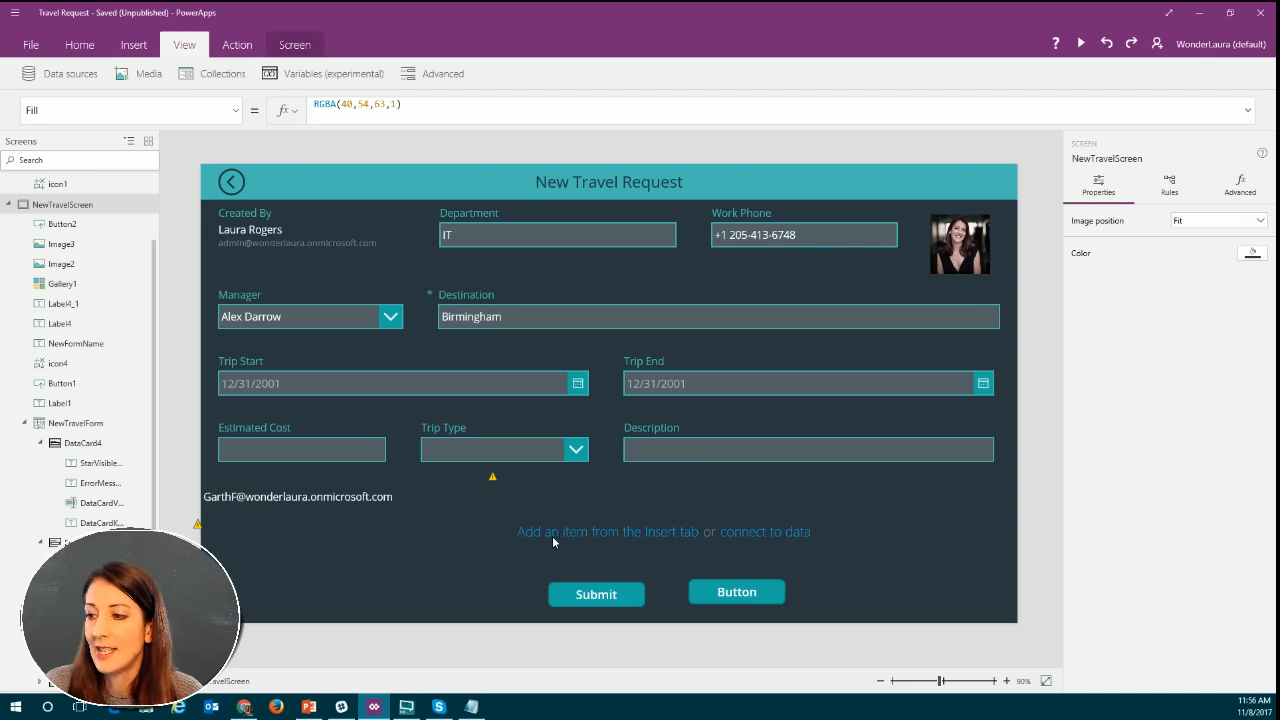
Replace the search term IT with a person's first name in the SearchUser call of the button's OnSelect formula.
click(774, 592)
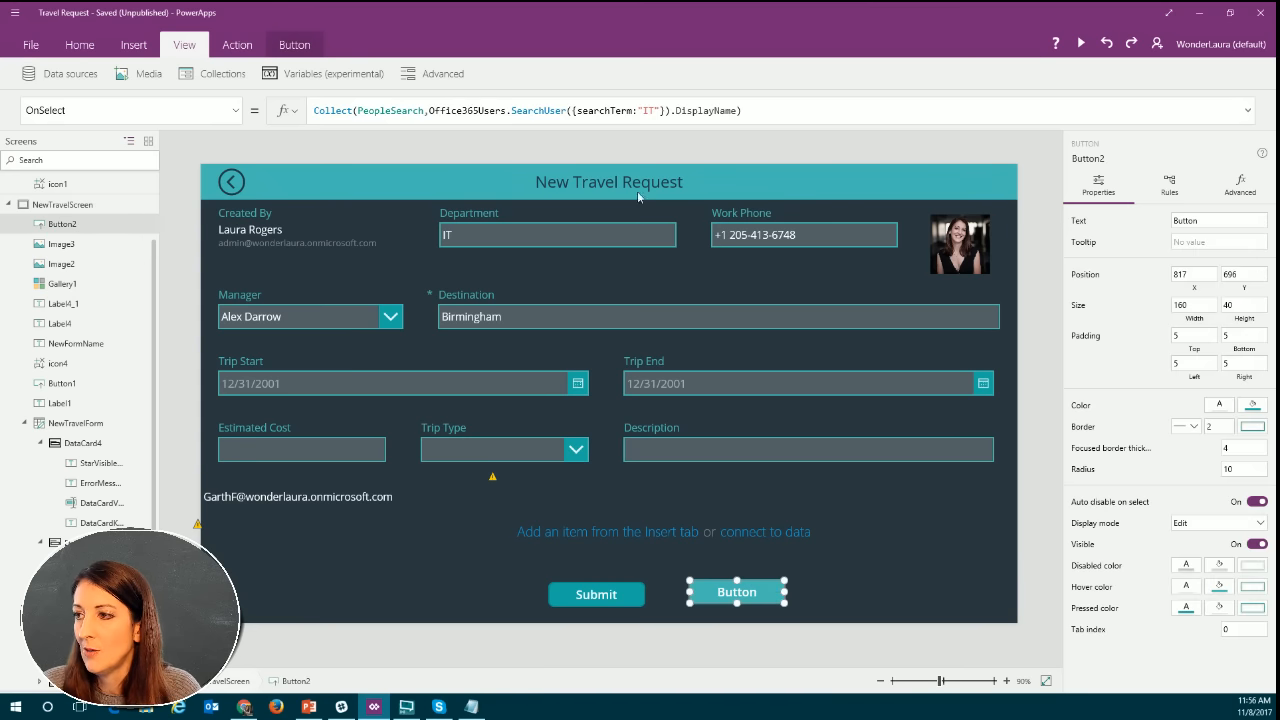
click(656, 110)
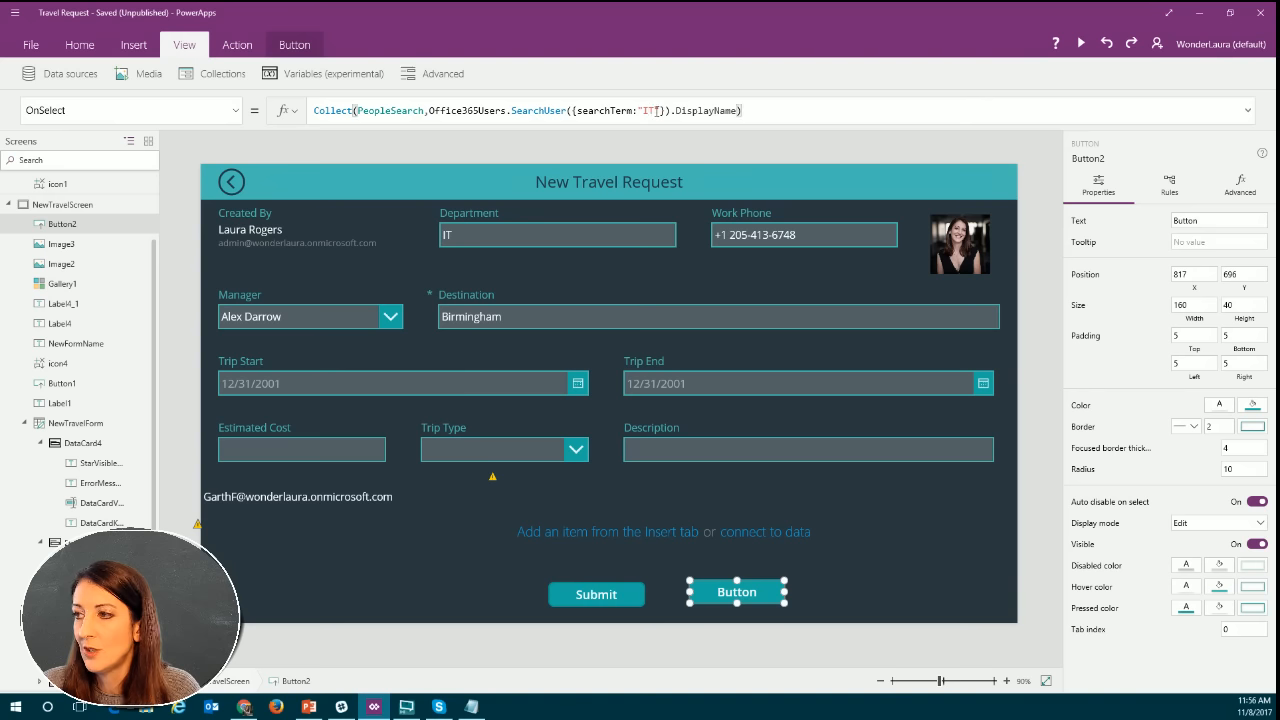
key(BackSpace)
key(BackSpace)
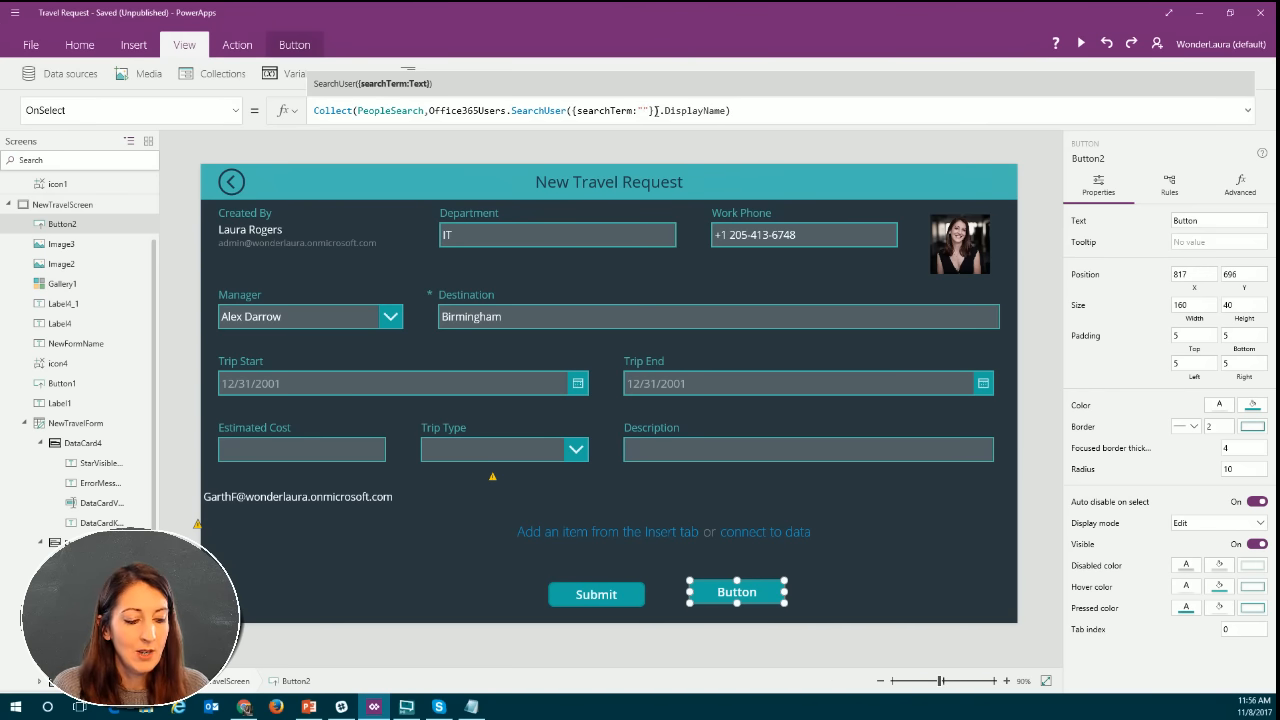
text(Laura)
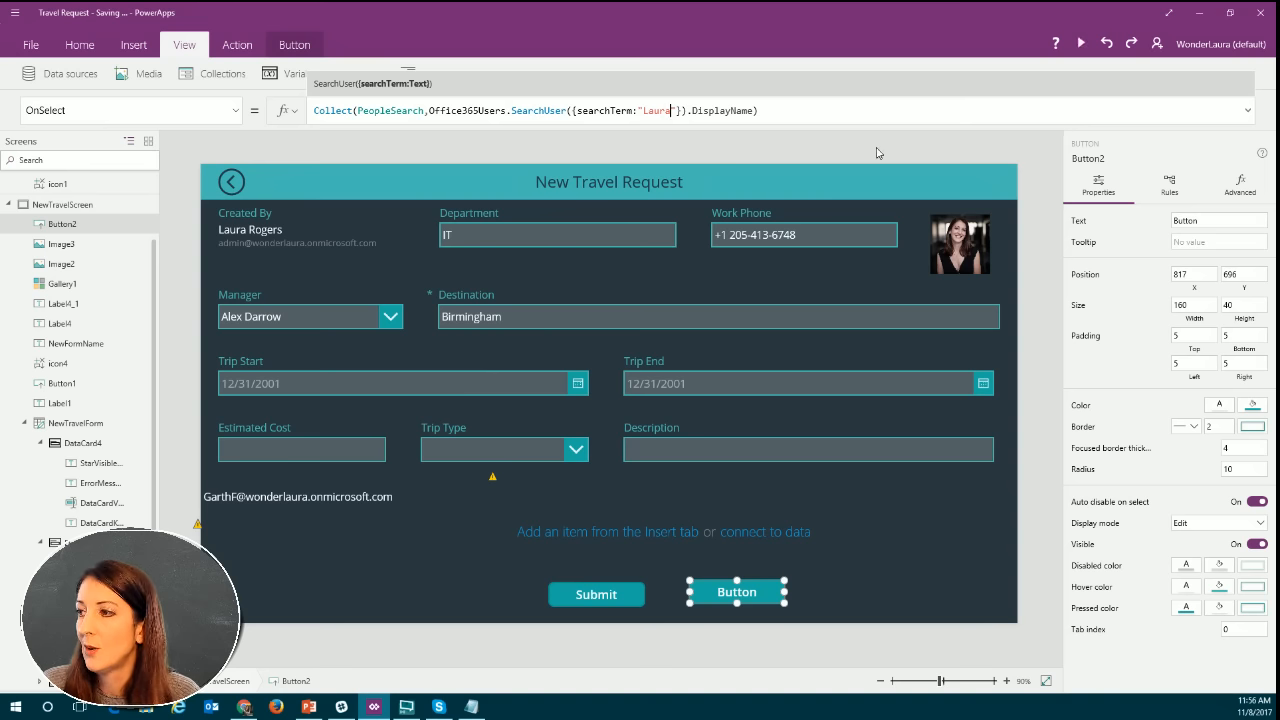
Set the Items property of the blank gallery above Submit to the PeopleSearch collection.
click(806, 553)
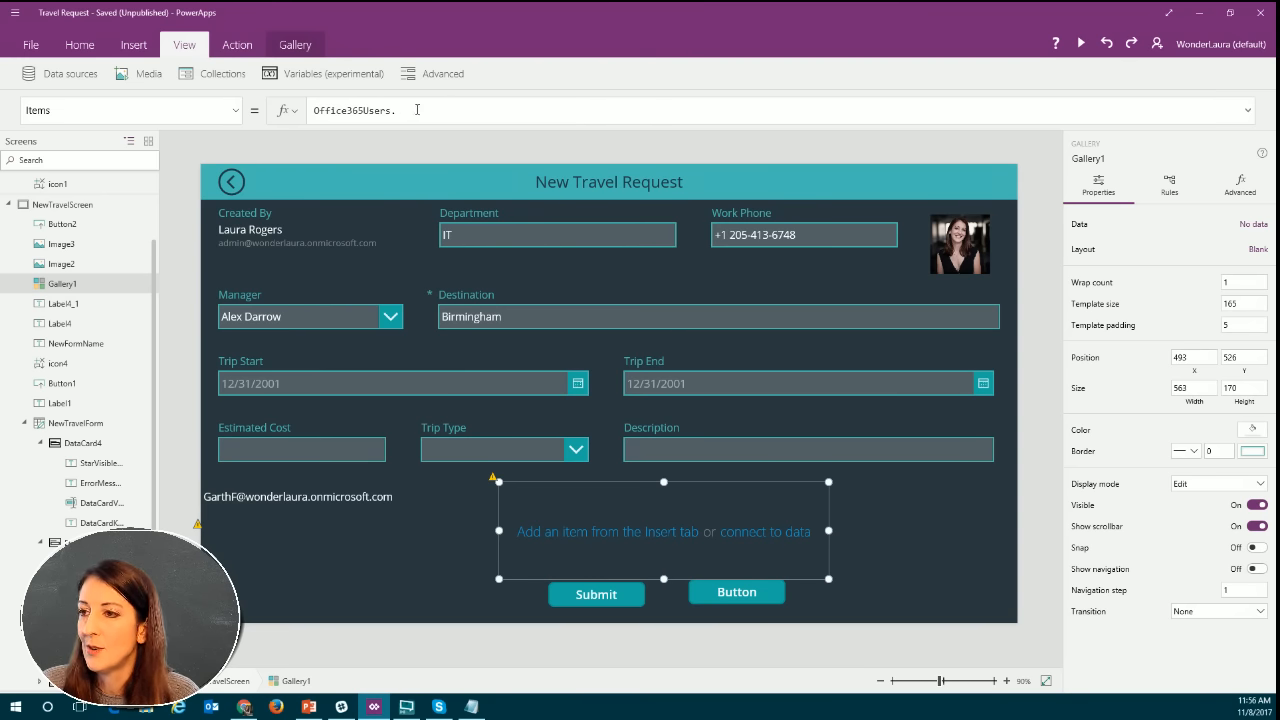
drag(417, 110, 305, 112)
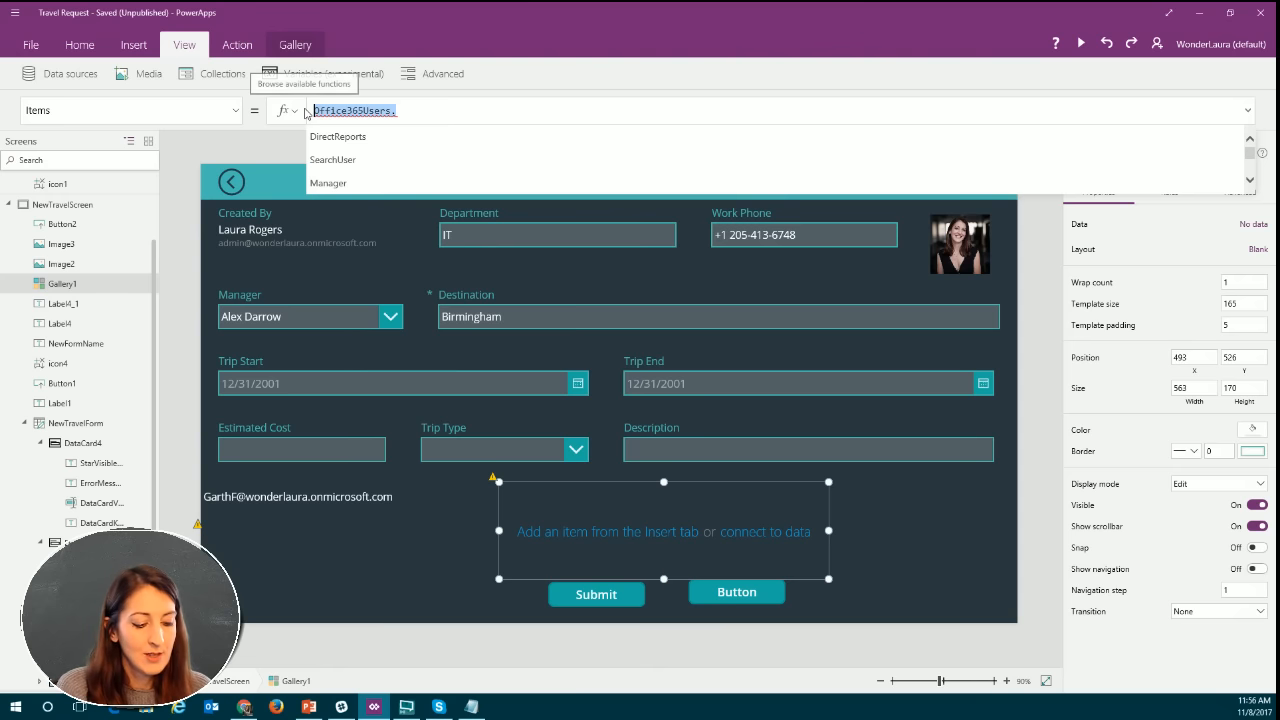
text(pe)
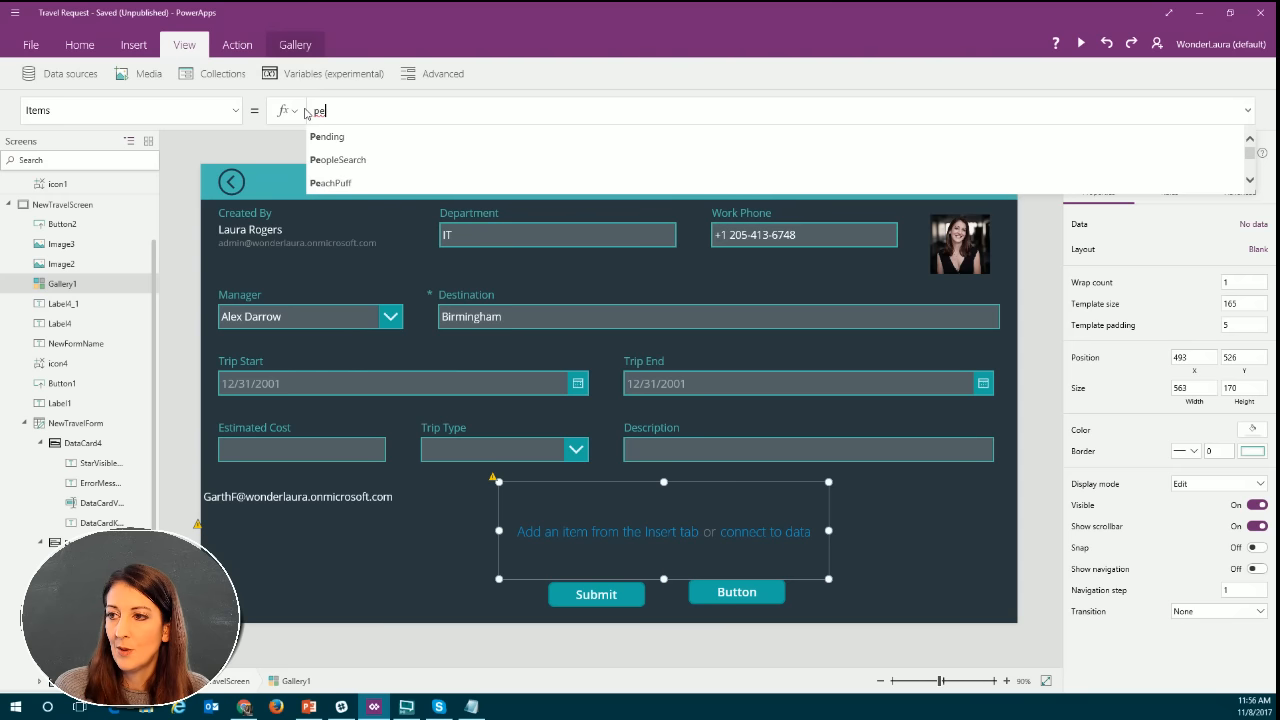
click(348, 160)
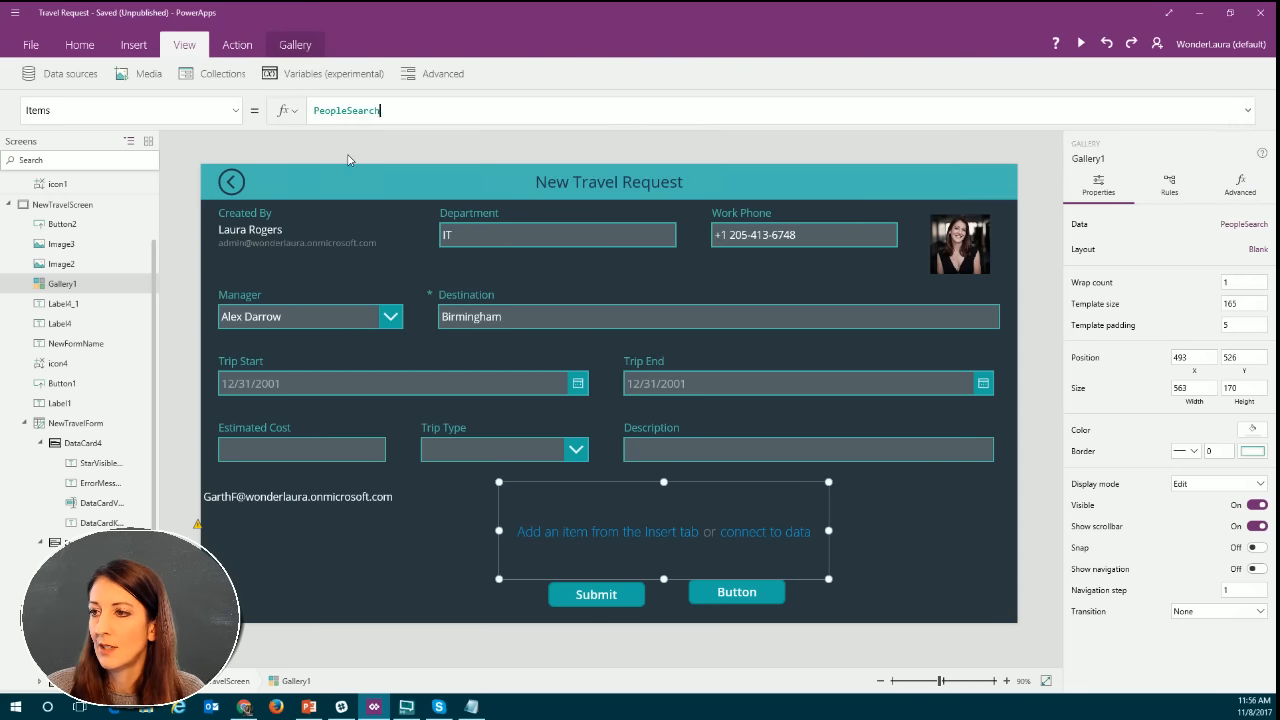
Run the button beside Submit once in the app preview and inspect the resulting PeopleSearch collection.
click(1080, 45)
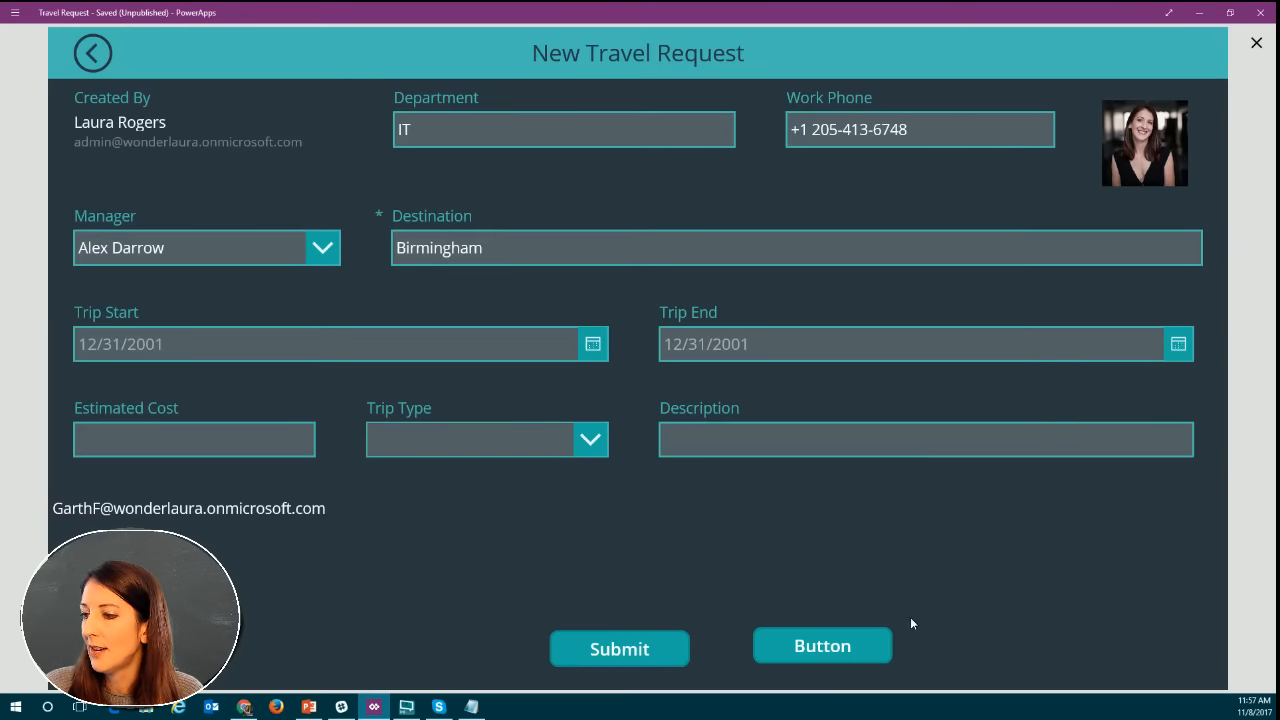
click(818, 647)
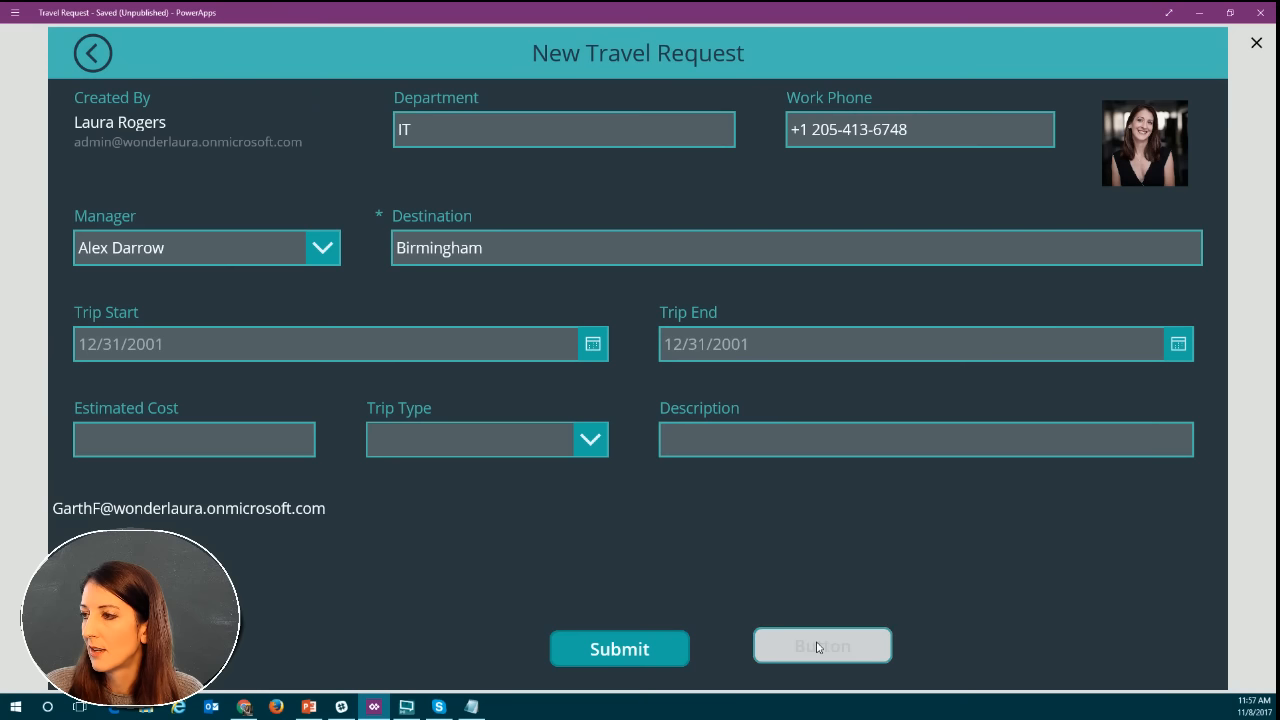
drag(952, 530, 962, 499)
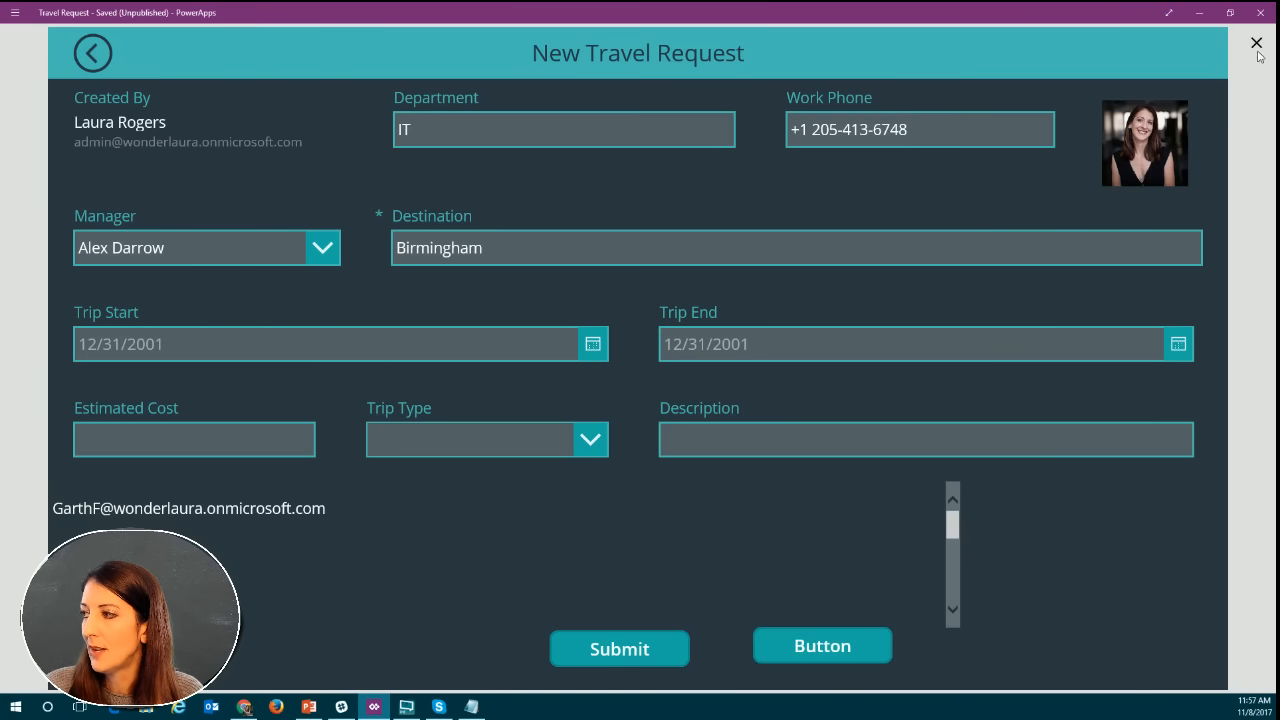
key(Escape)
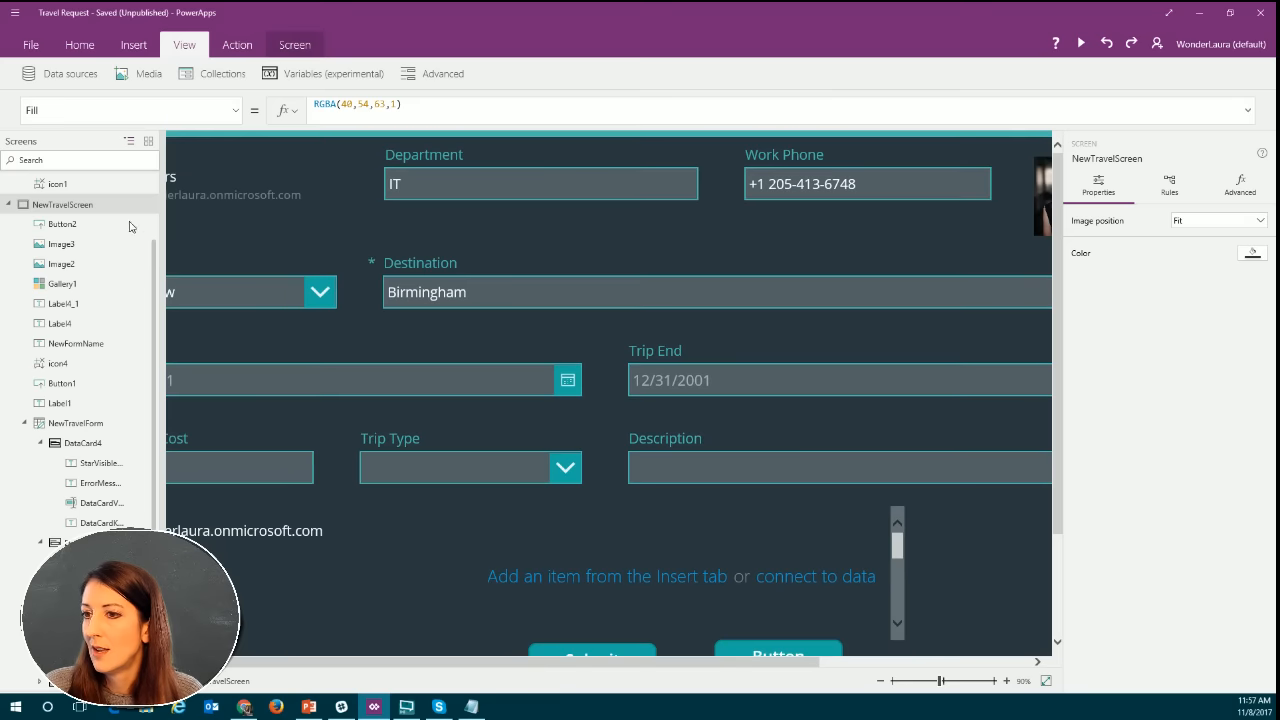
click(232, 77)
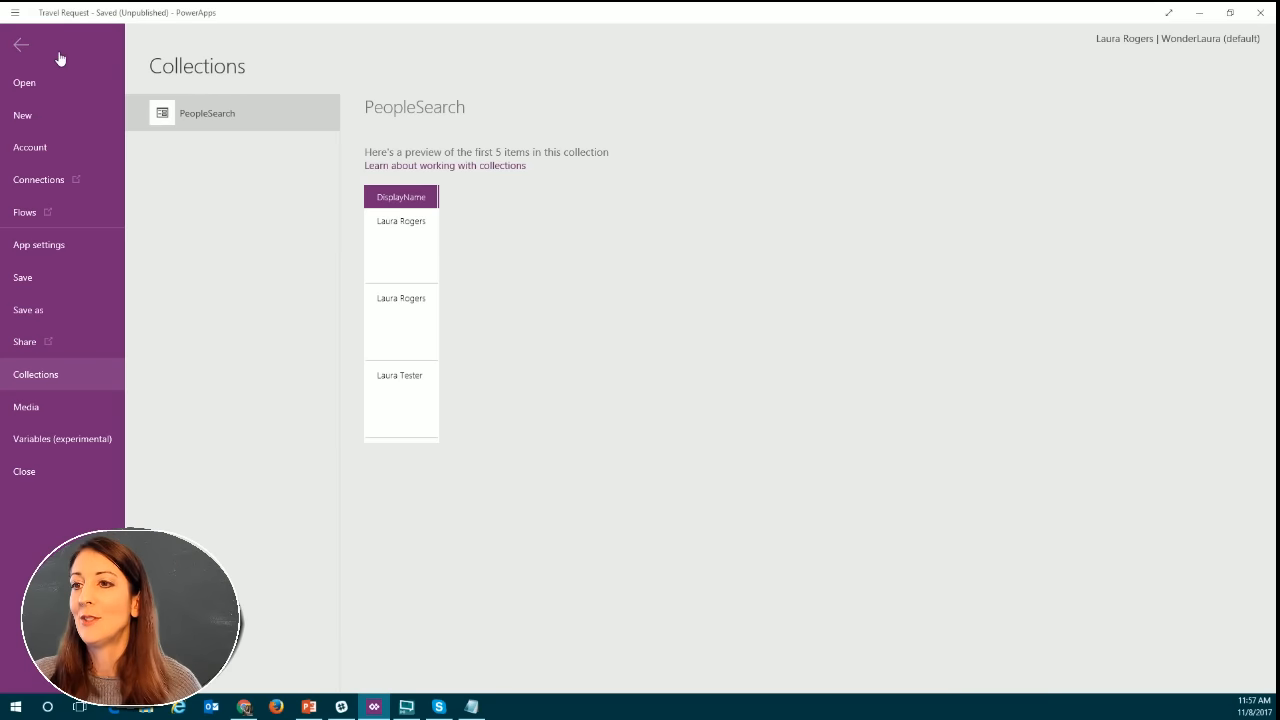
click(20, 45)
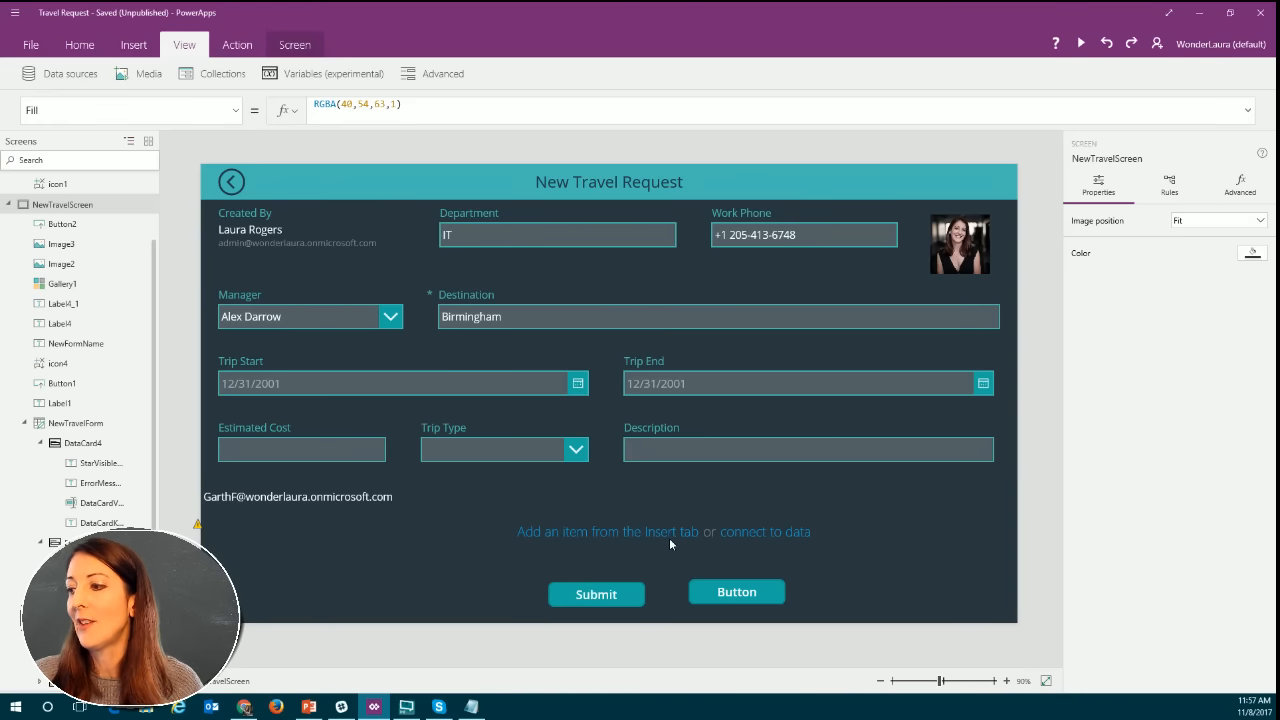
Enter PeopleSearch again as the blank gallery's Items source and delete that gallery from the form.
click(723, 525)
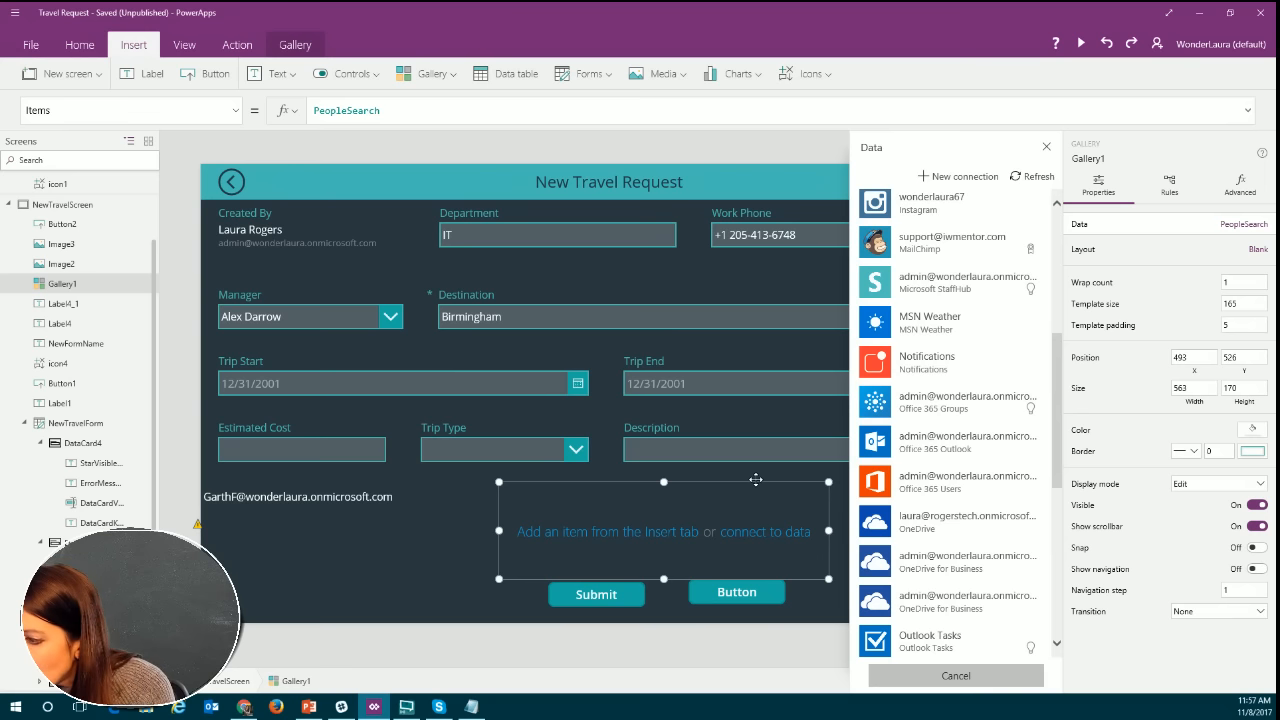
click(748, 531)
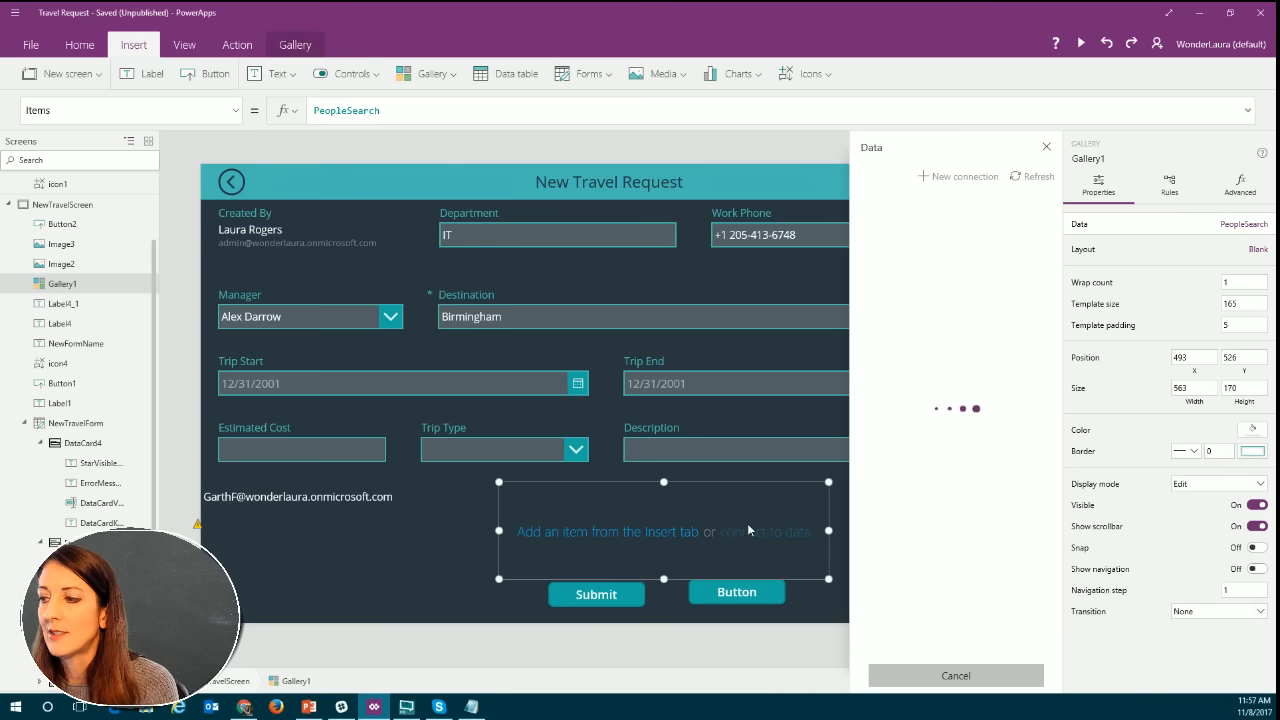
click(405, 115)
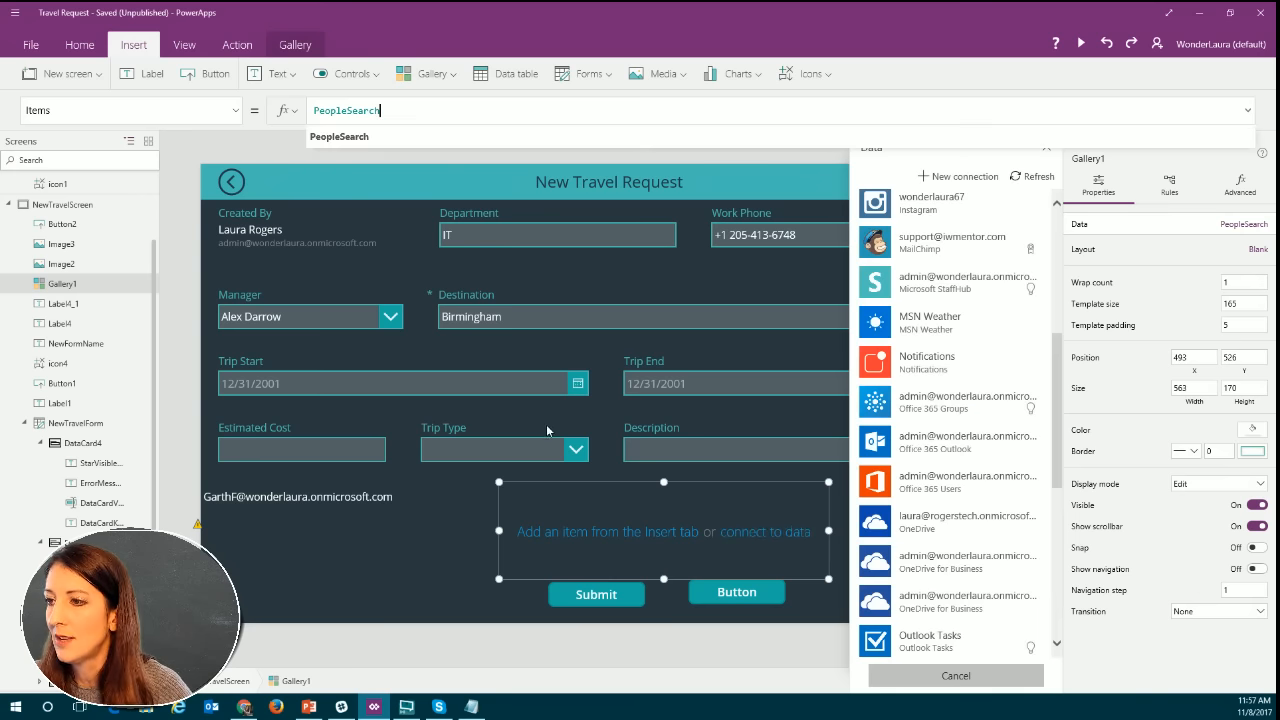
click(340, 143)
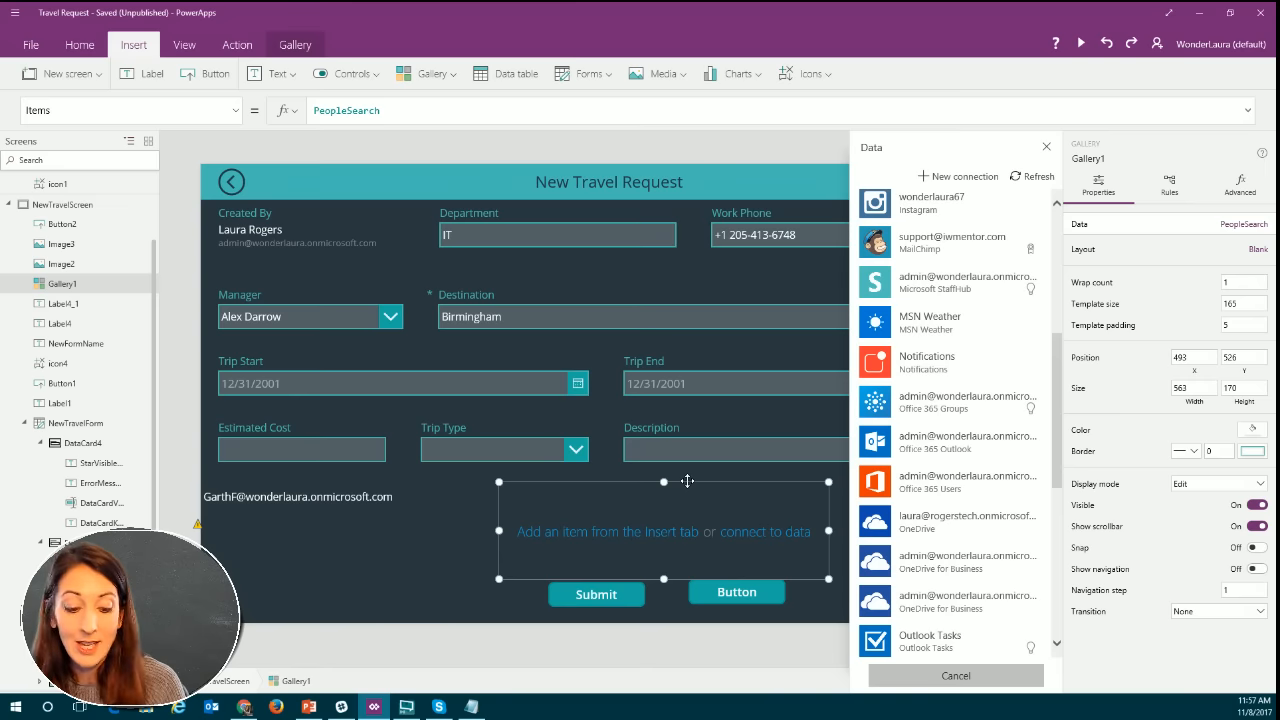
key(Delete)
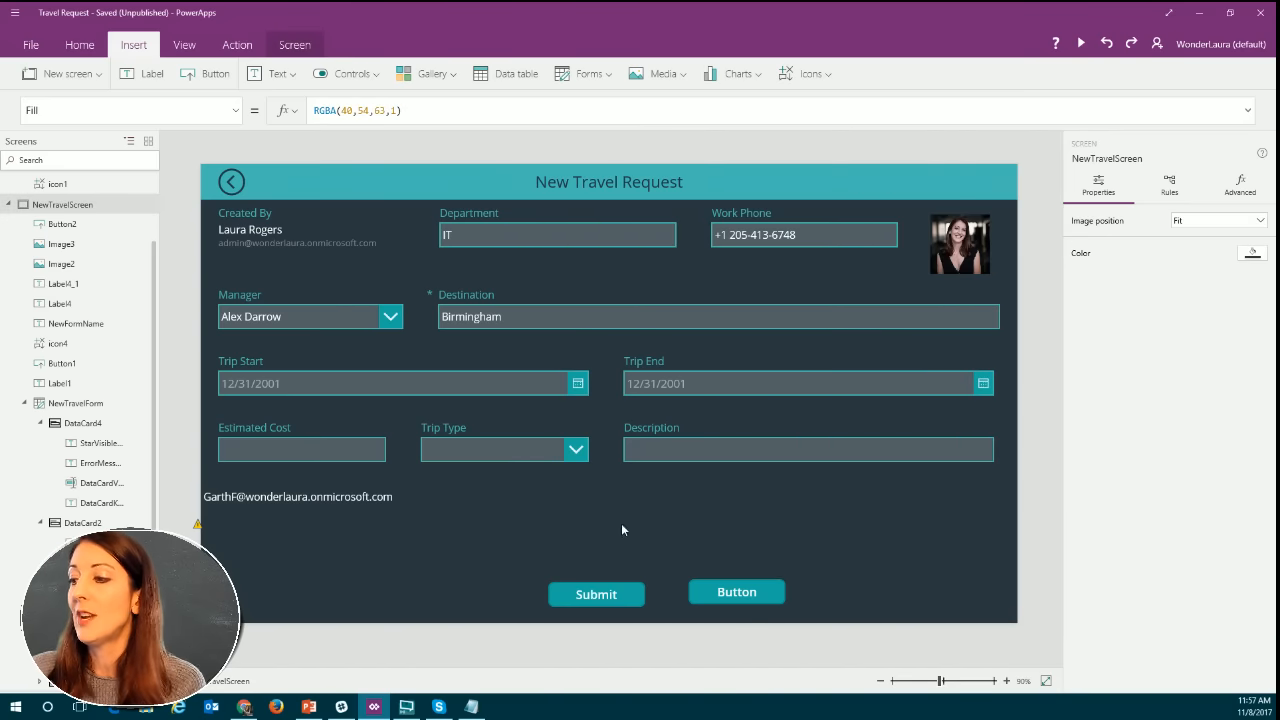
Select the button's entire OnSelect Collect formula, switch briefly to another window and return to the app.
click(727, 590)
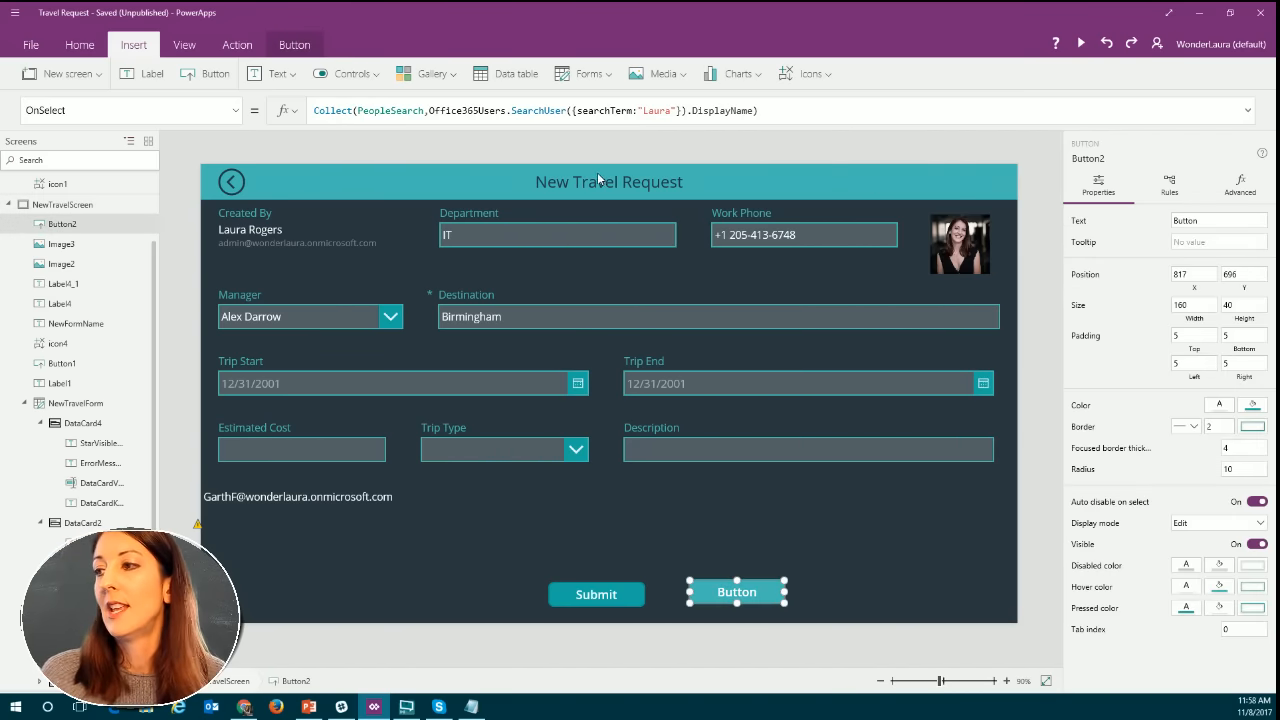
click(785, 110)
drag(785, 110, 298, 111)
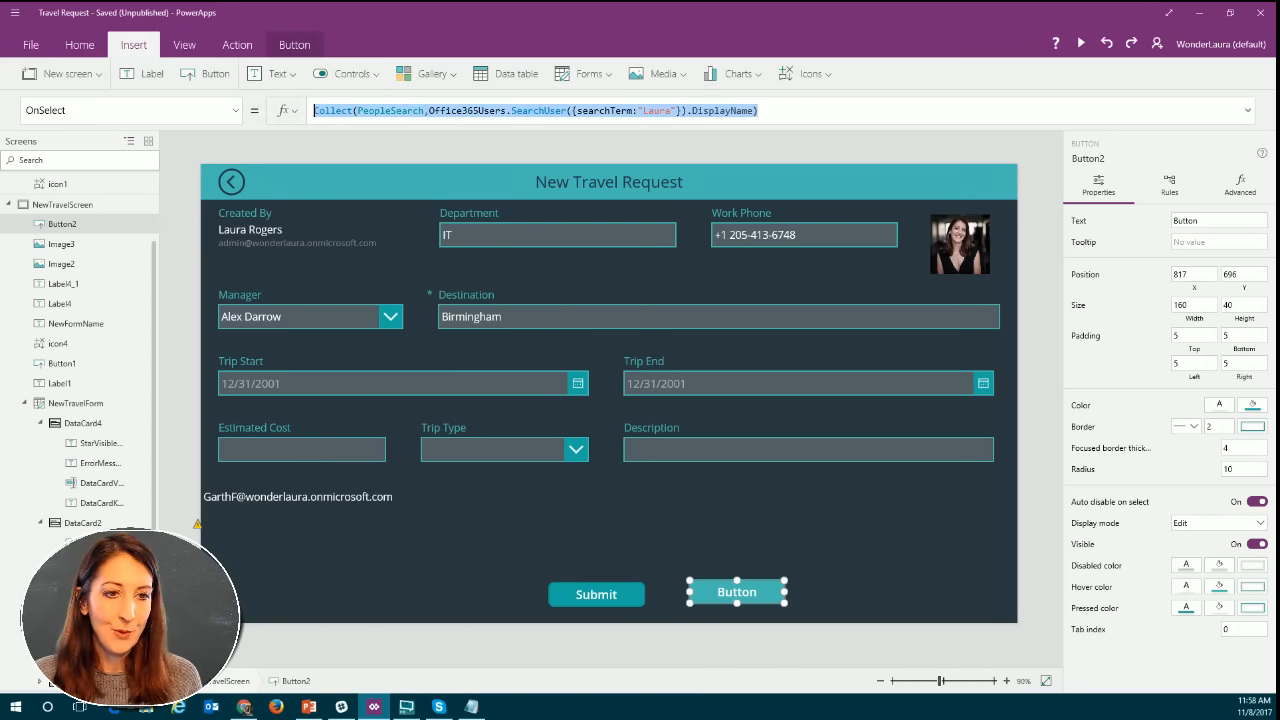
key(alt+Tab)
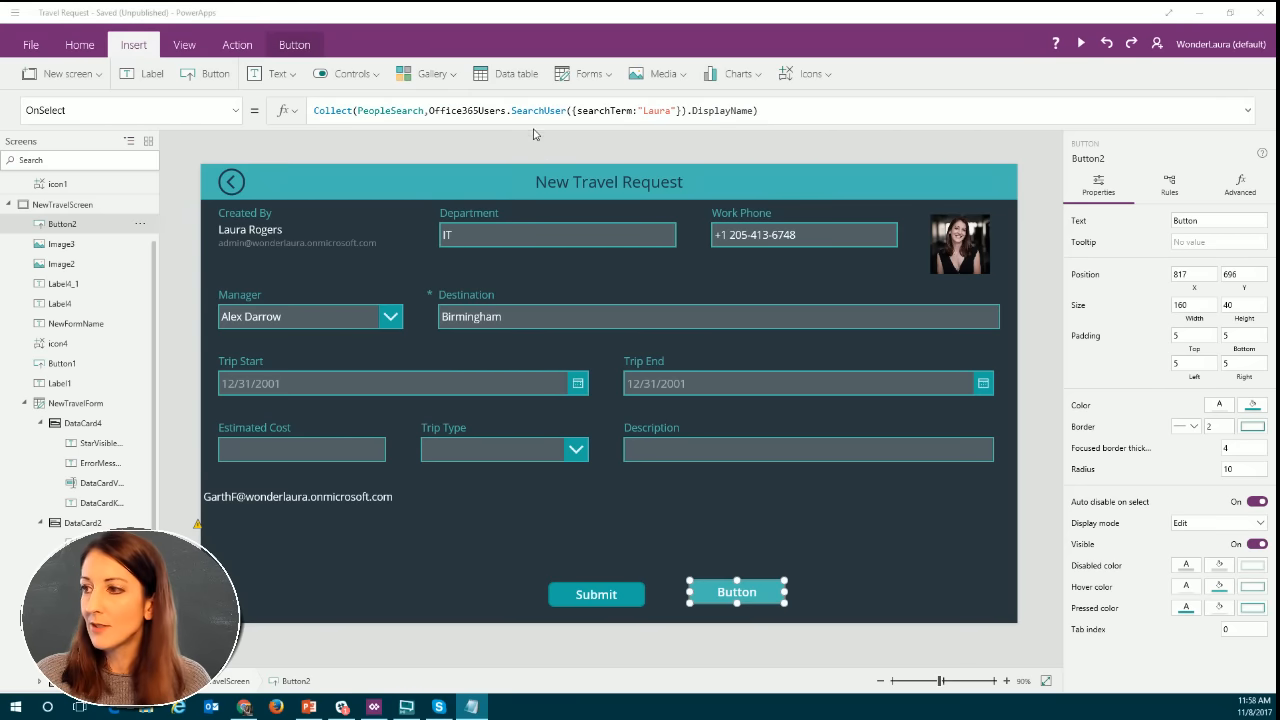
click(504, 113)
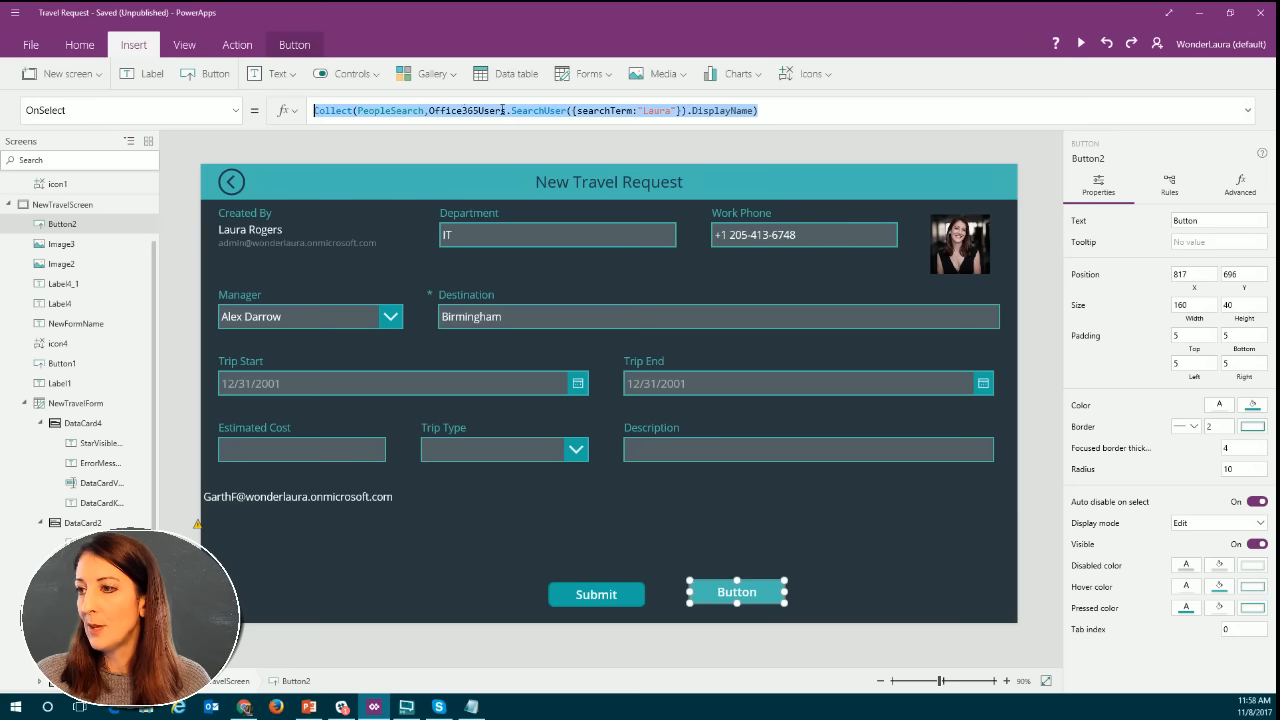
Replace the SearchUser call and its DisplayName suffix in the button's Collect formula with DirectReports(User().Email).
click(463, 112)
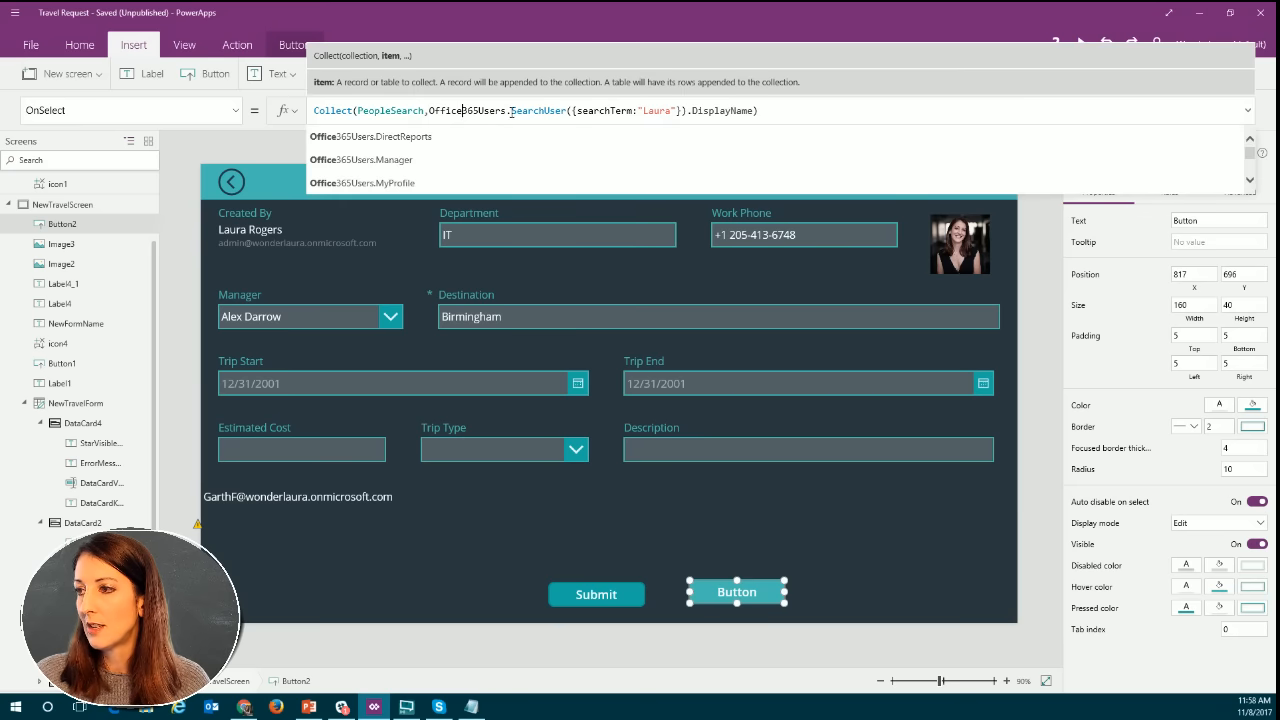
drag(512, 112, 805, 113)
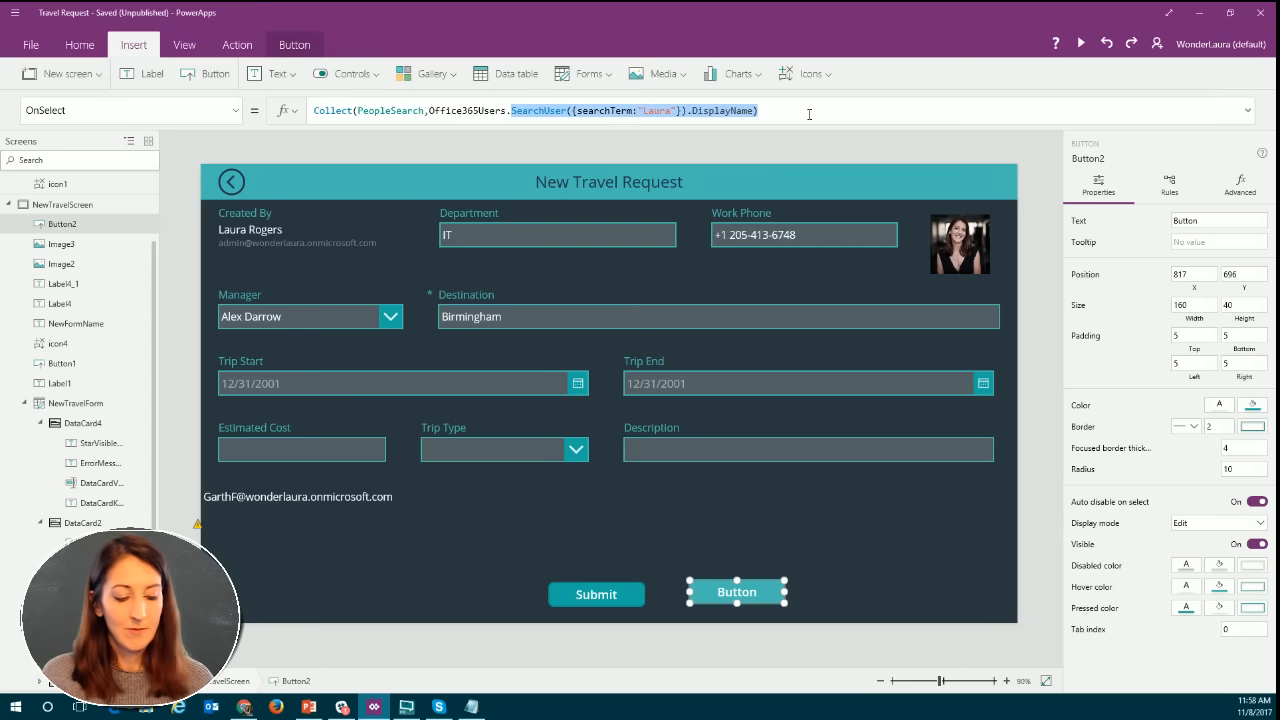
text(d)
key(Tab)
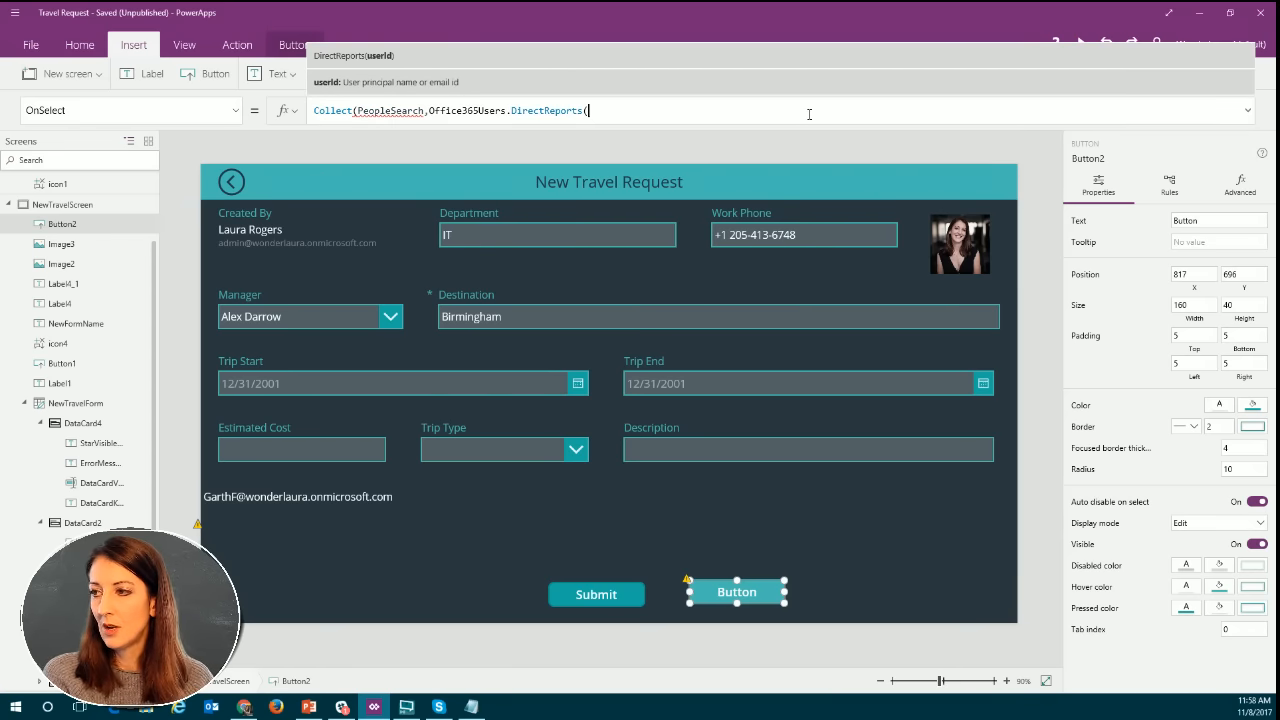
text(us)
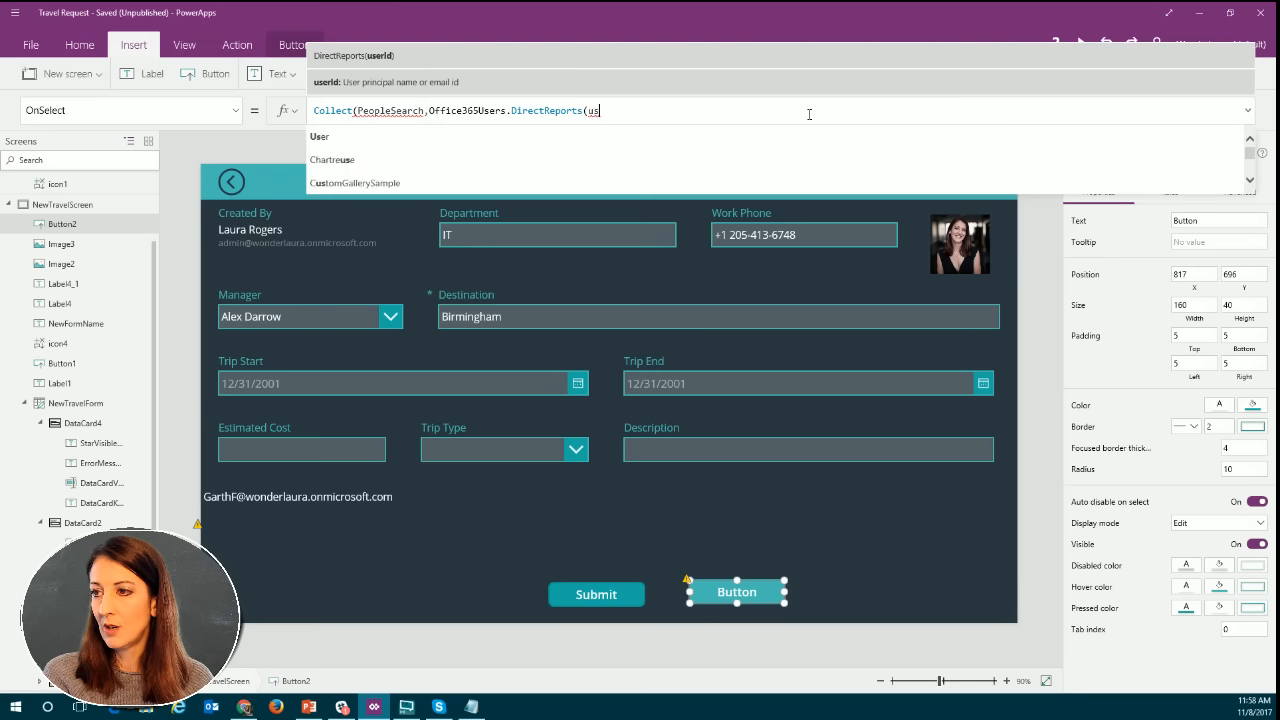
key(Tab)
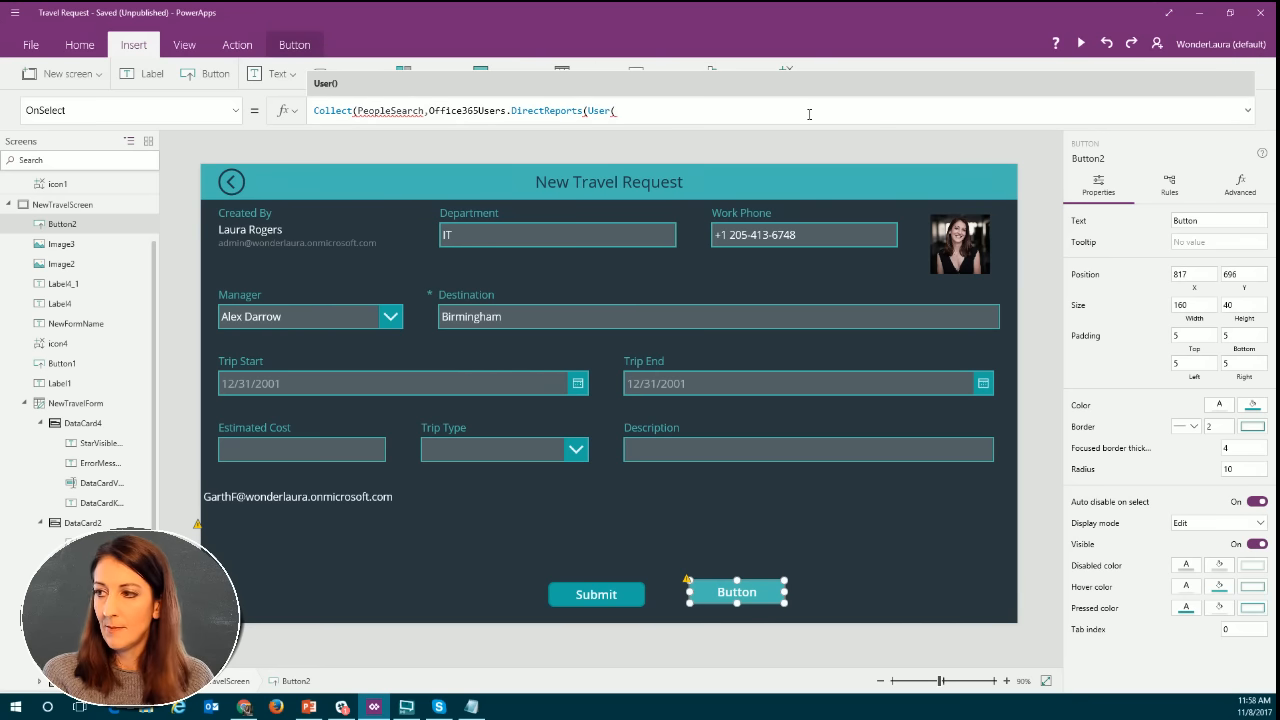
text().e)
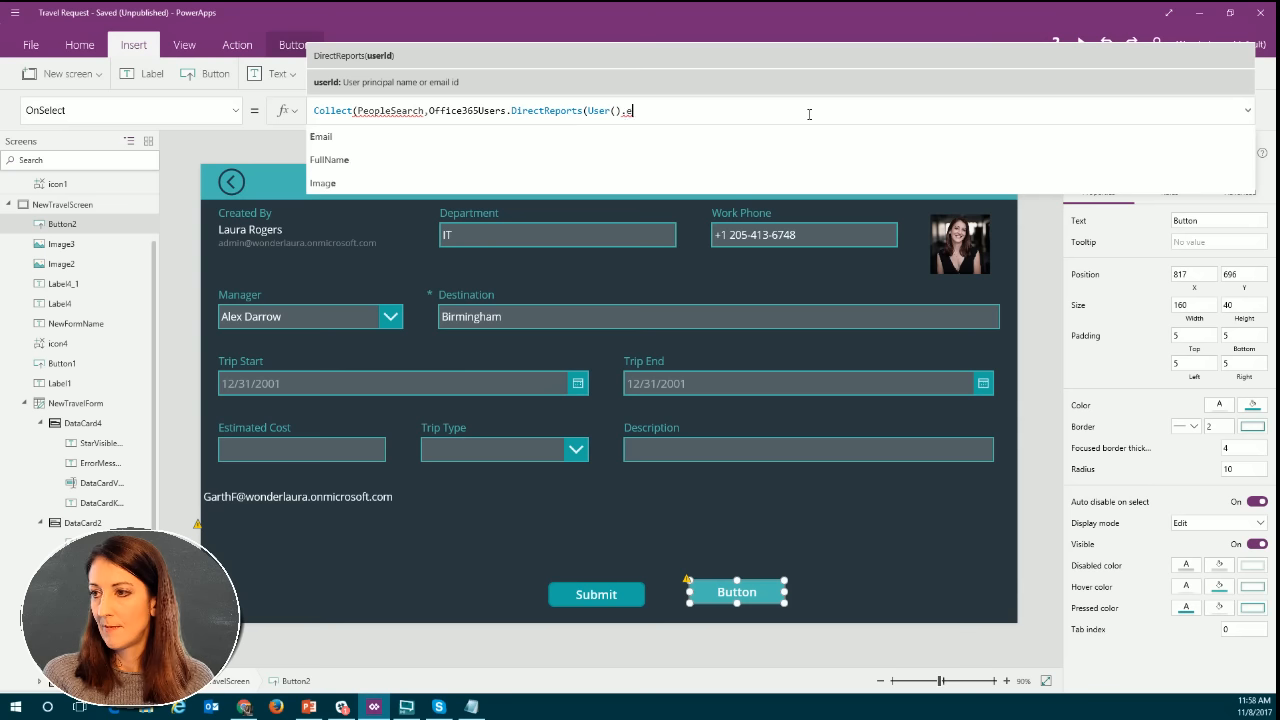
key(Tab)
text())
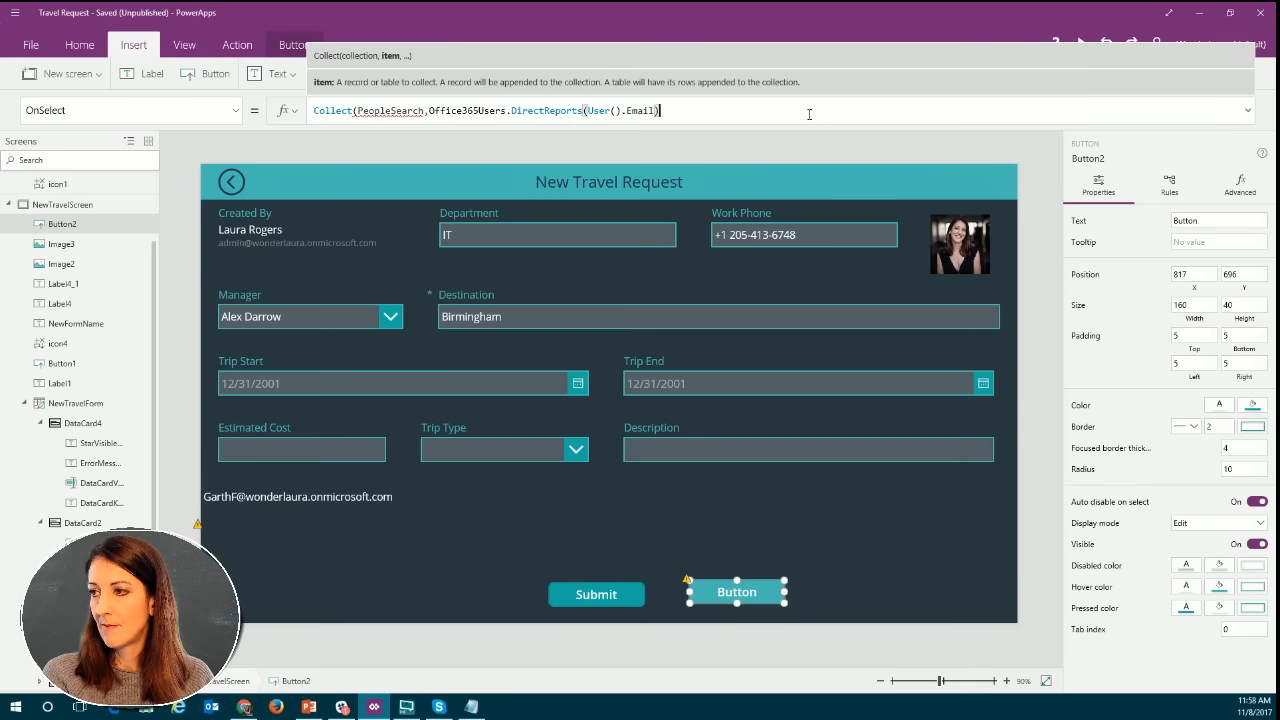
text())
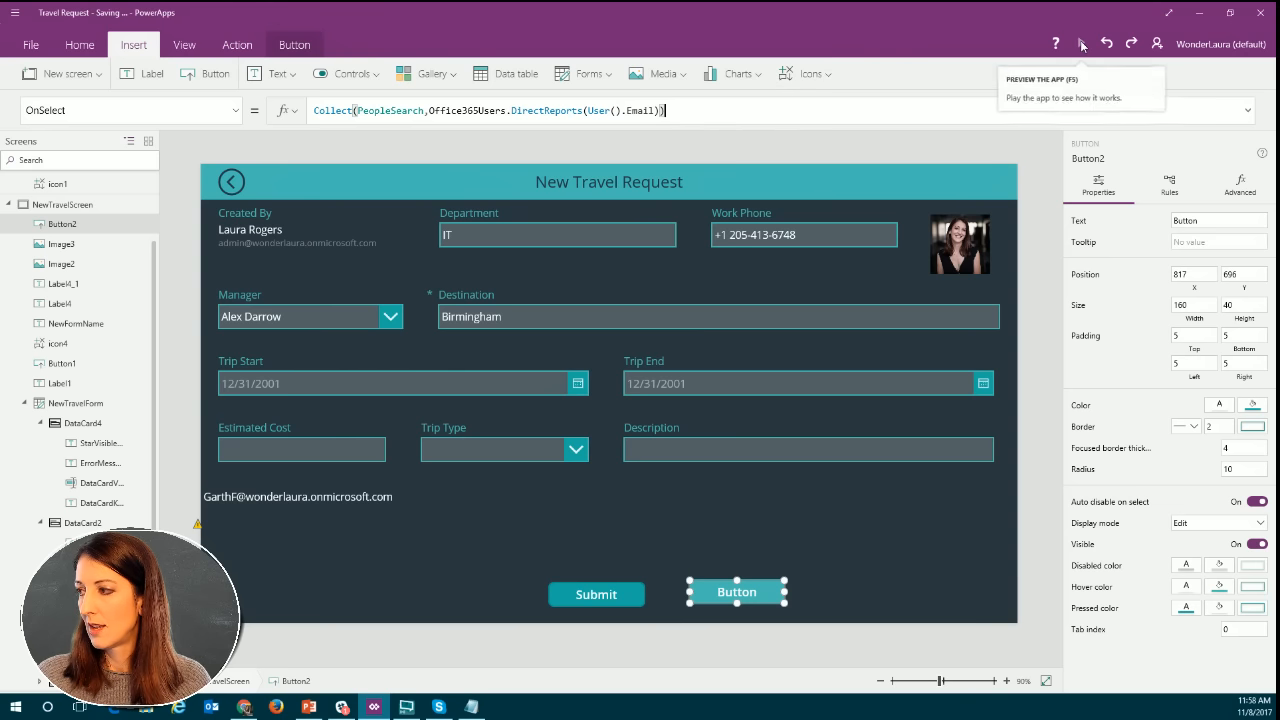
Preview the app, run the button with the DirectReports formula, and check the contents of the PeopleSearch collection.
key(F5)
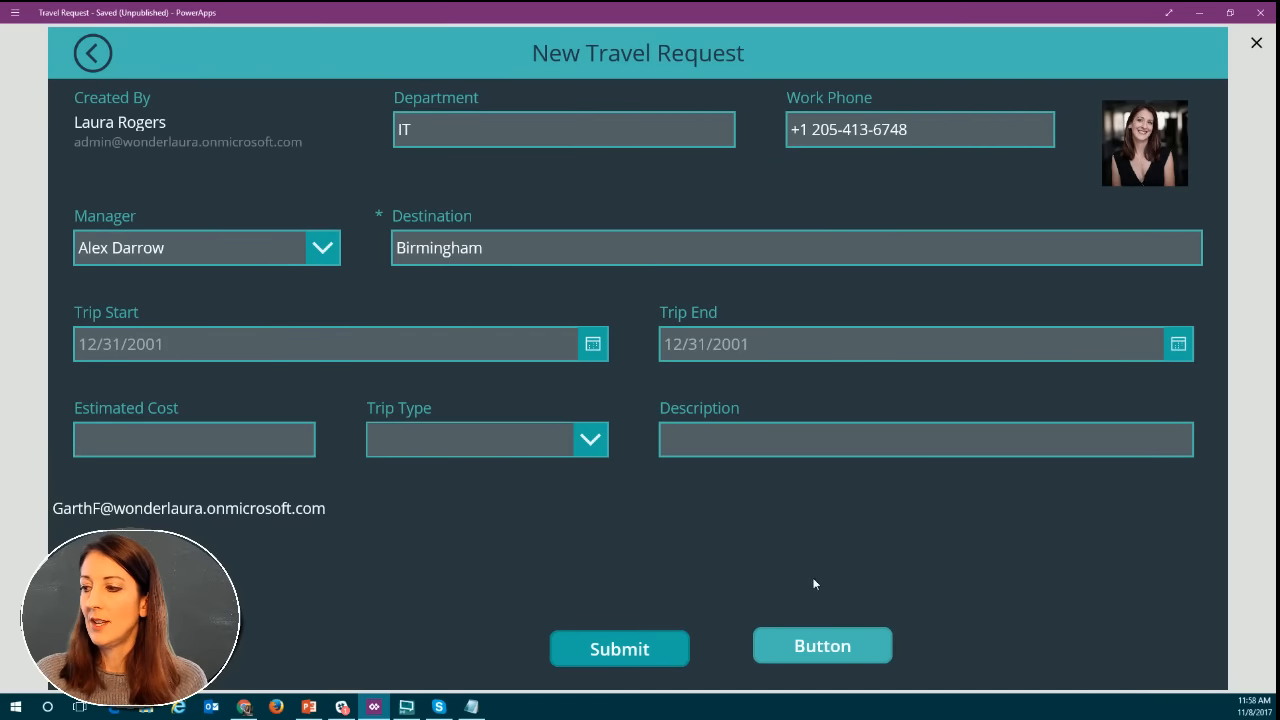
click(818, 648)
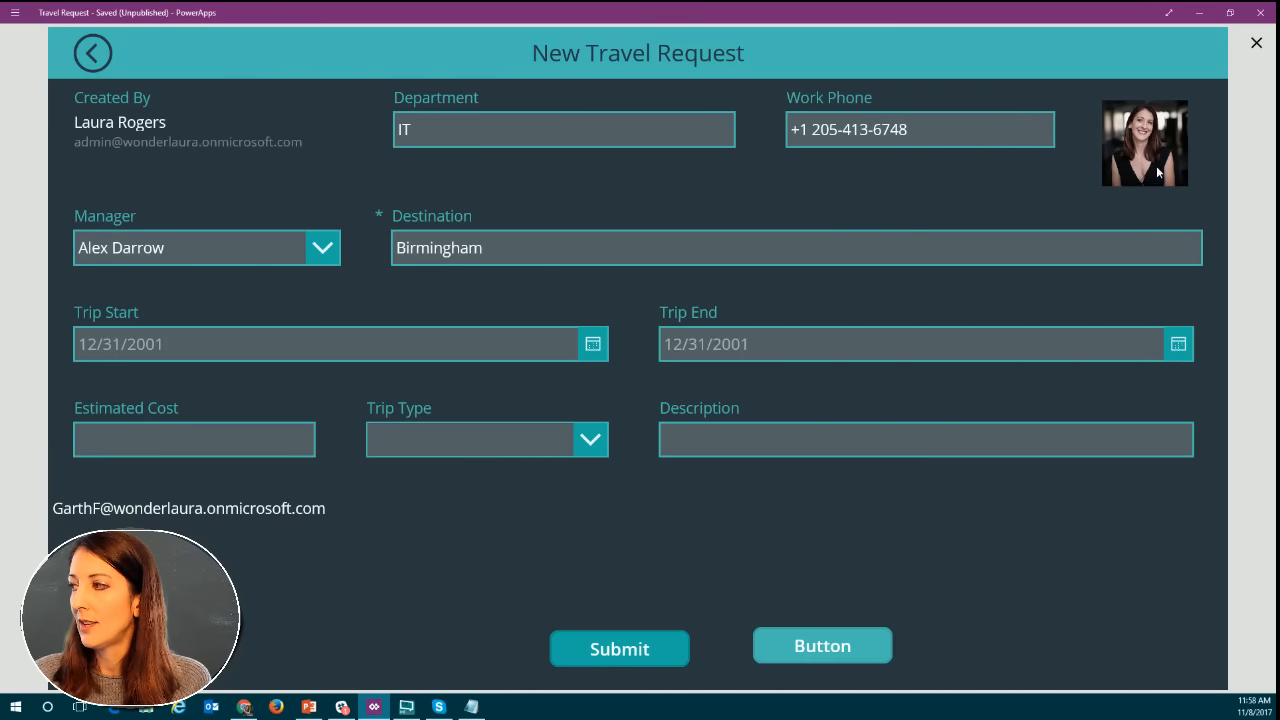
key(Escape)
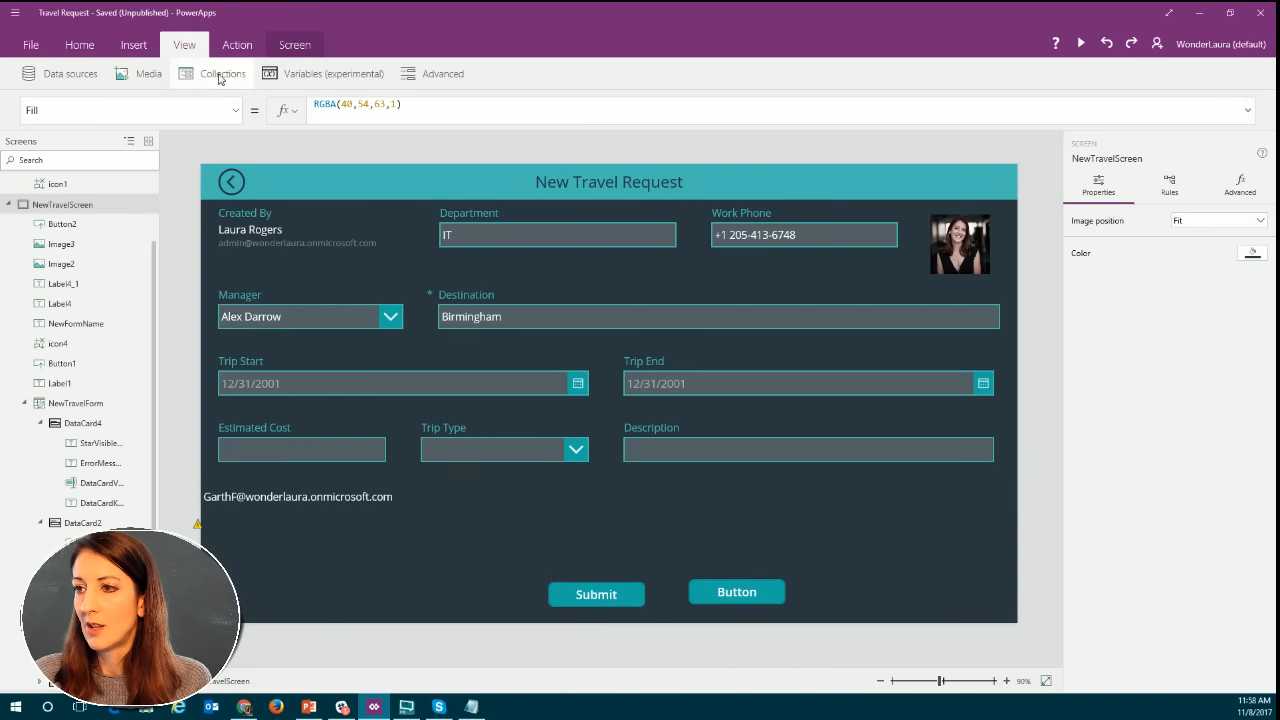
click(205, 74)
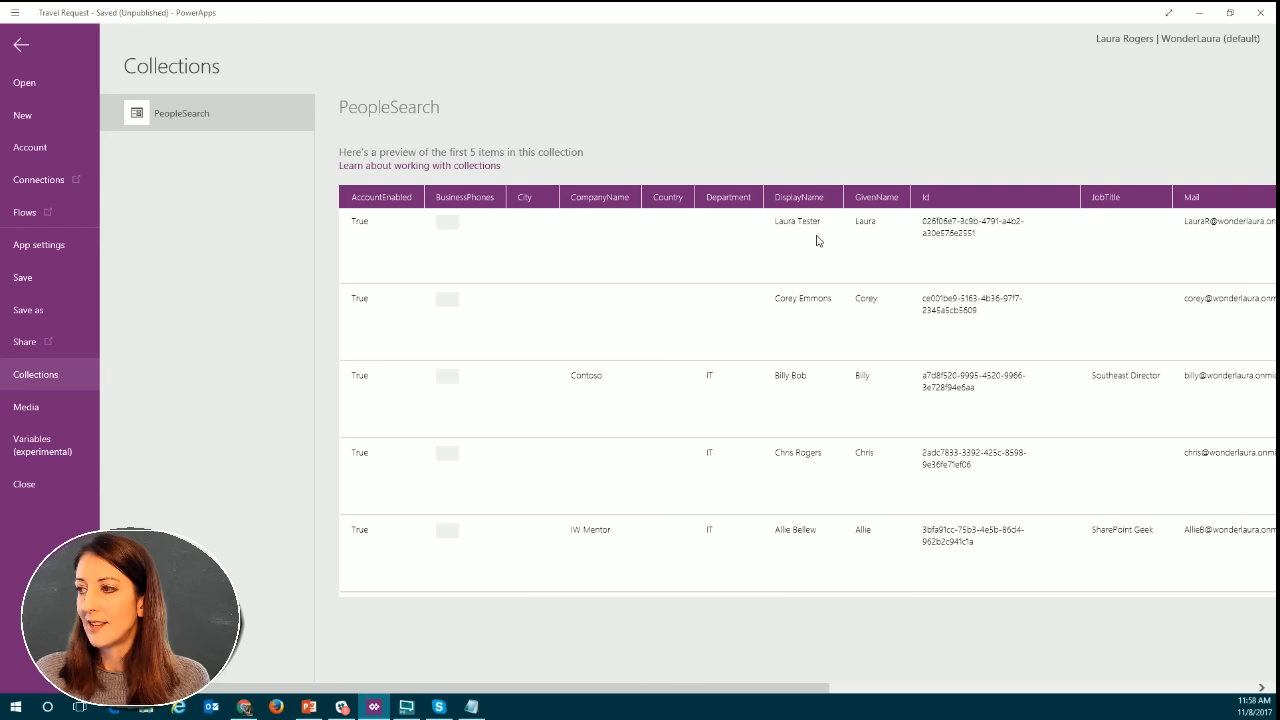
click(22, 45)
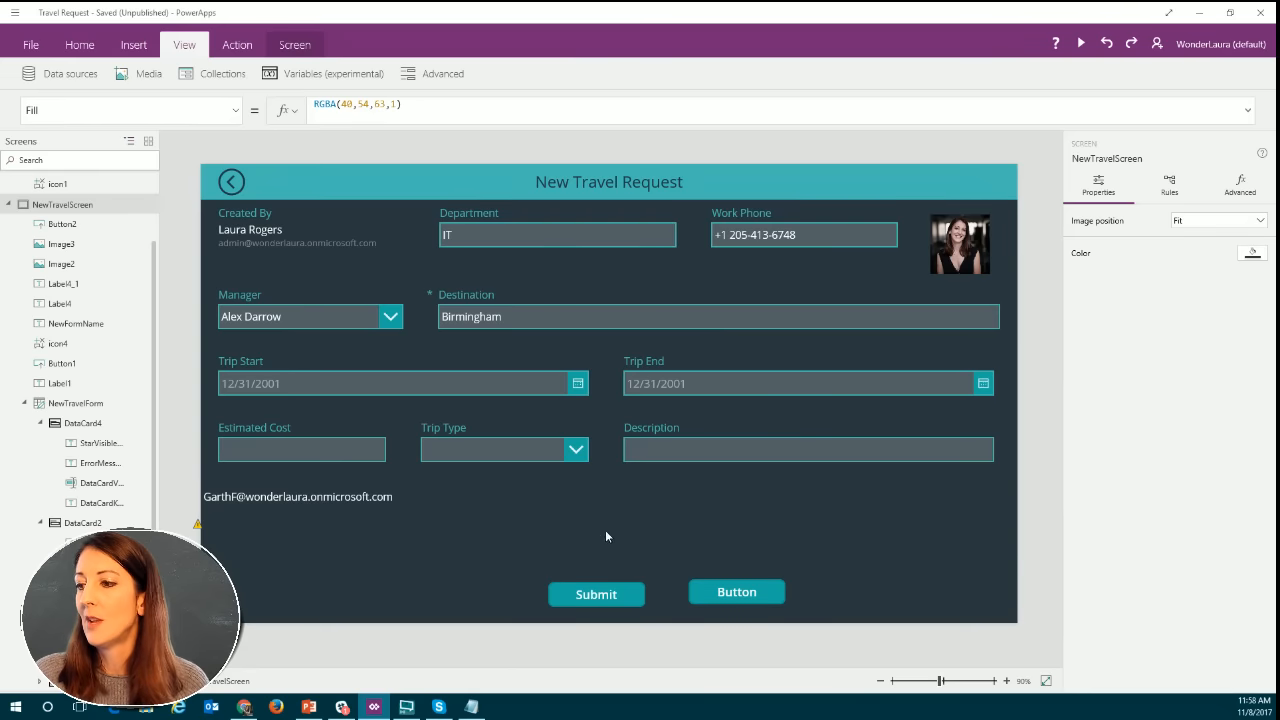
Insert a gallery with image, title and subtitle, and move it to about X 632, Y 193 on the travel request screen.
click(130, 45)
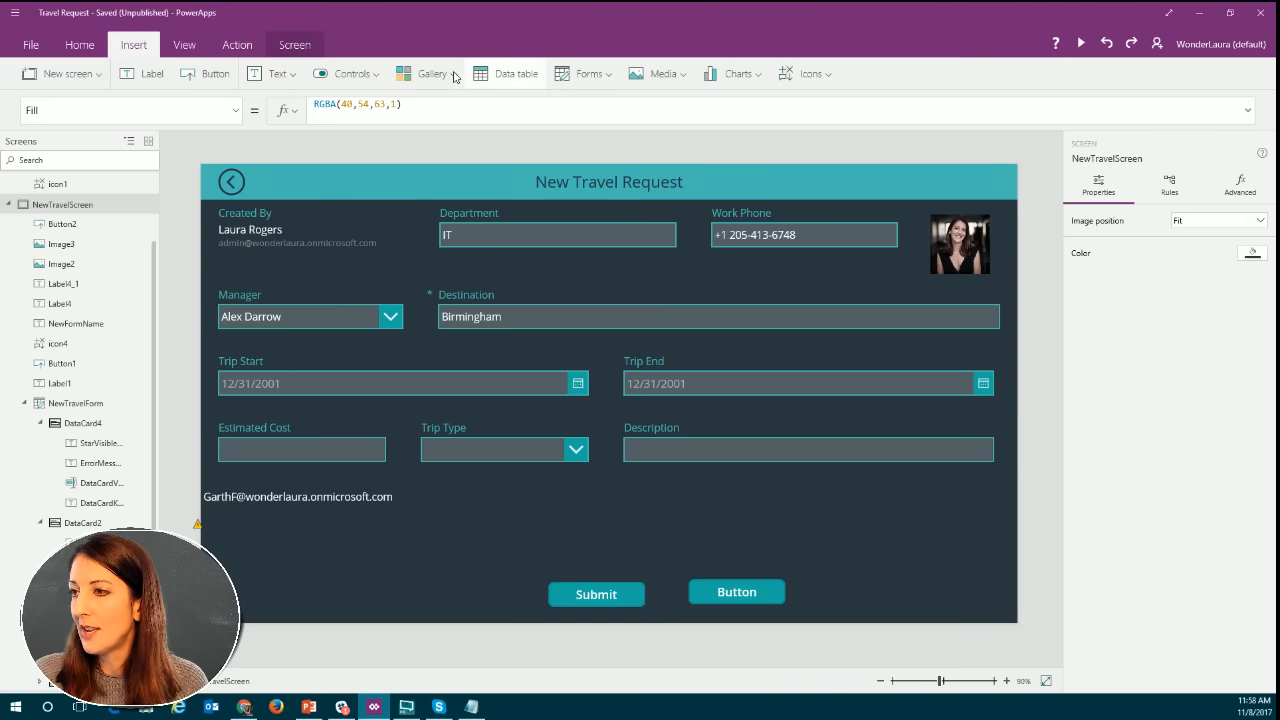
click(450, 76)
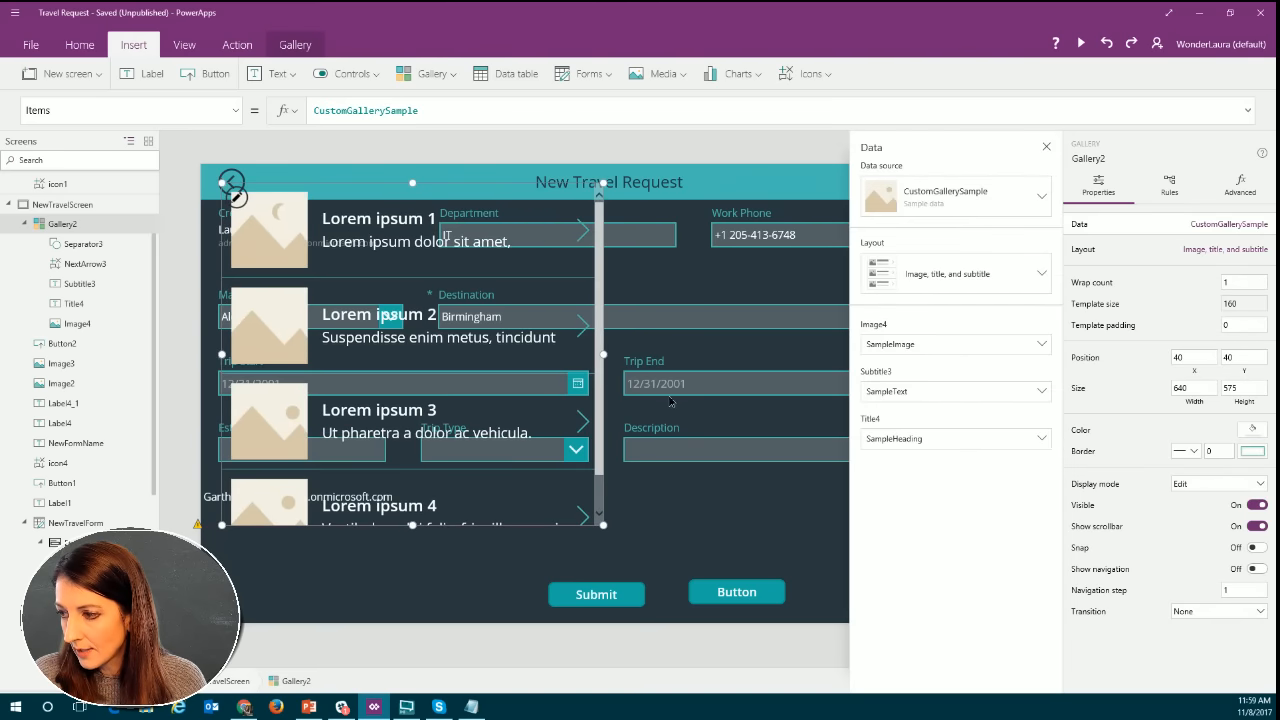
drag(366, 284, 720, 376)
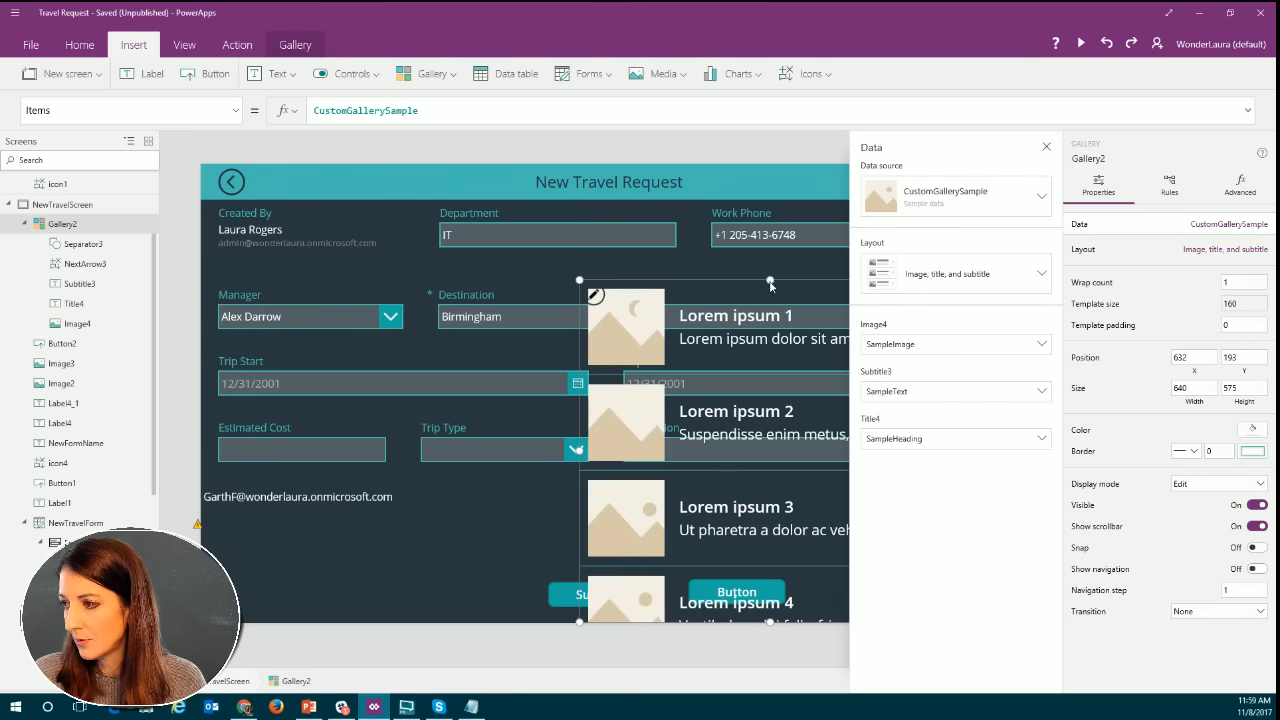
Set the new gallery's Items to PeopleSearch and resize and reposition it to a height of 256 at X 485, Y 444.
drag(769, 279, 794, 469)
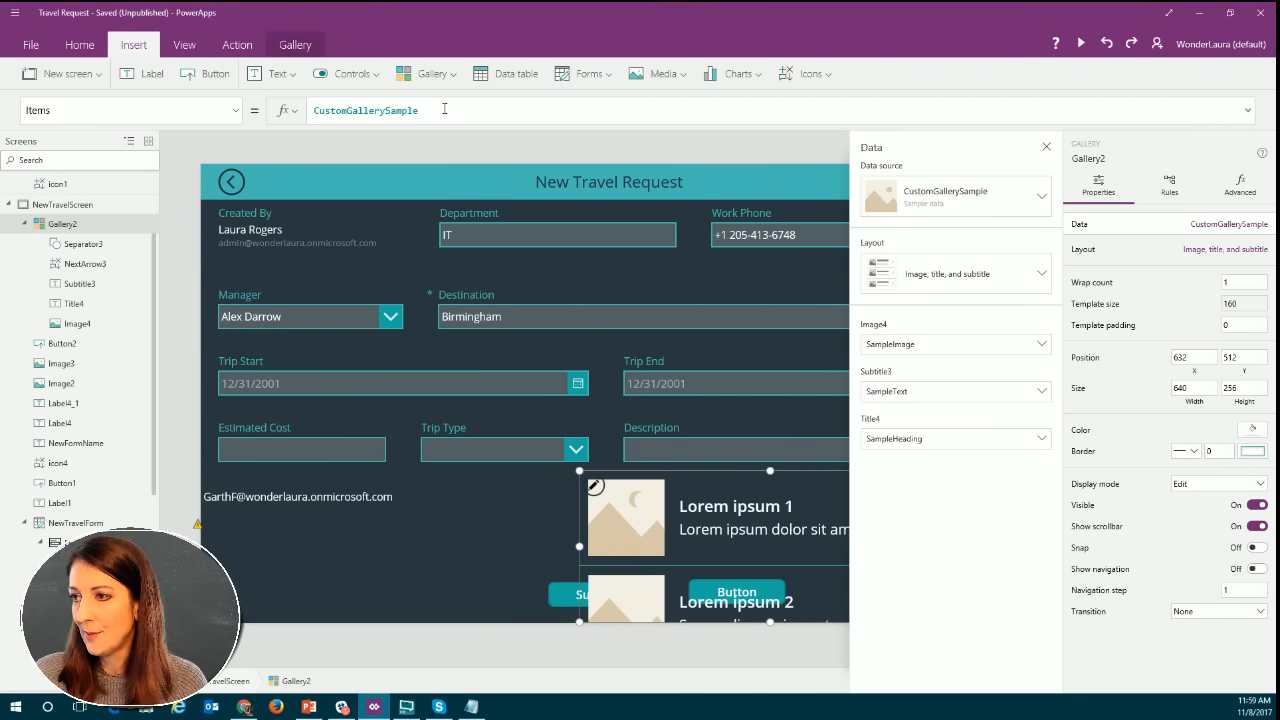
drag(444, 109, 303, 107)
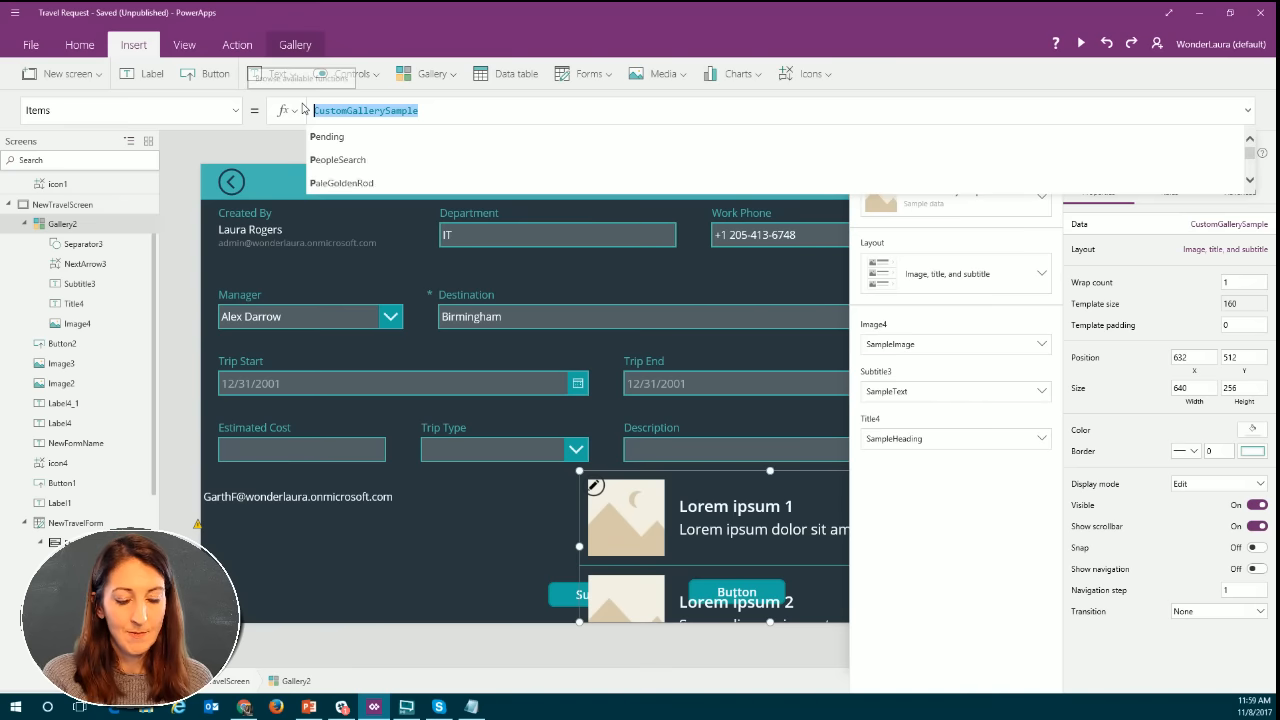
text(people)
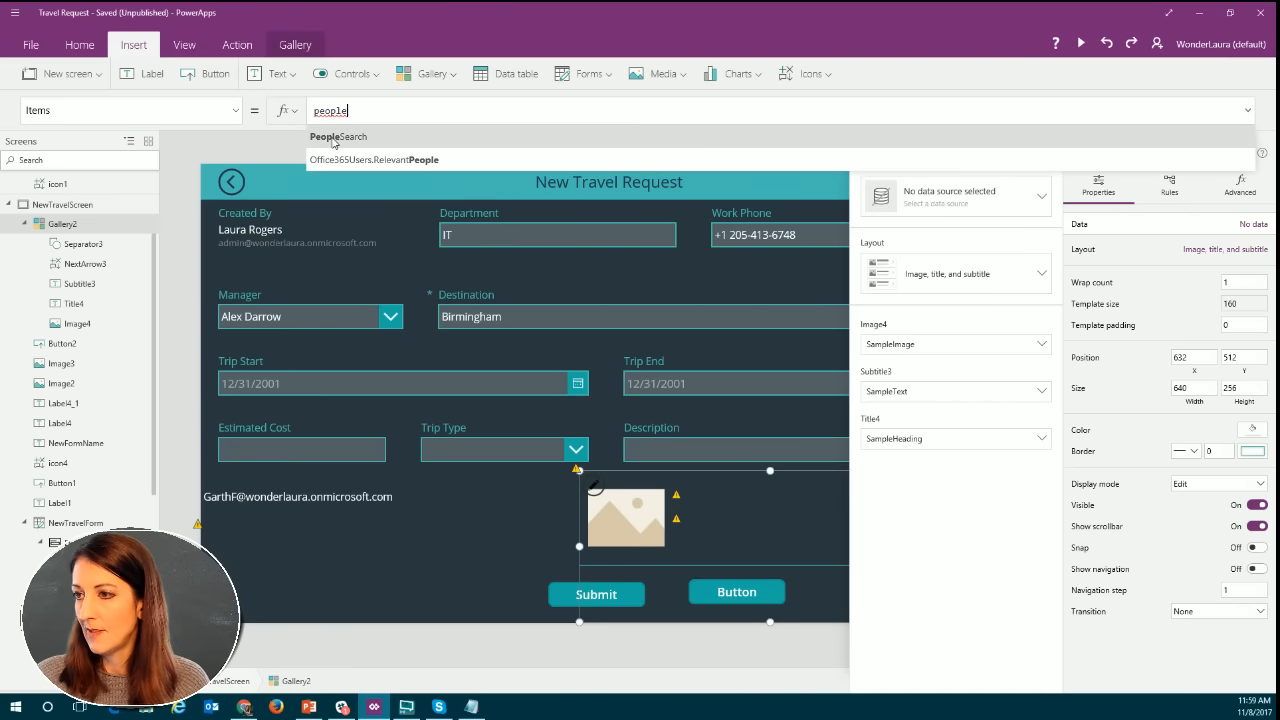
click(334, 141)
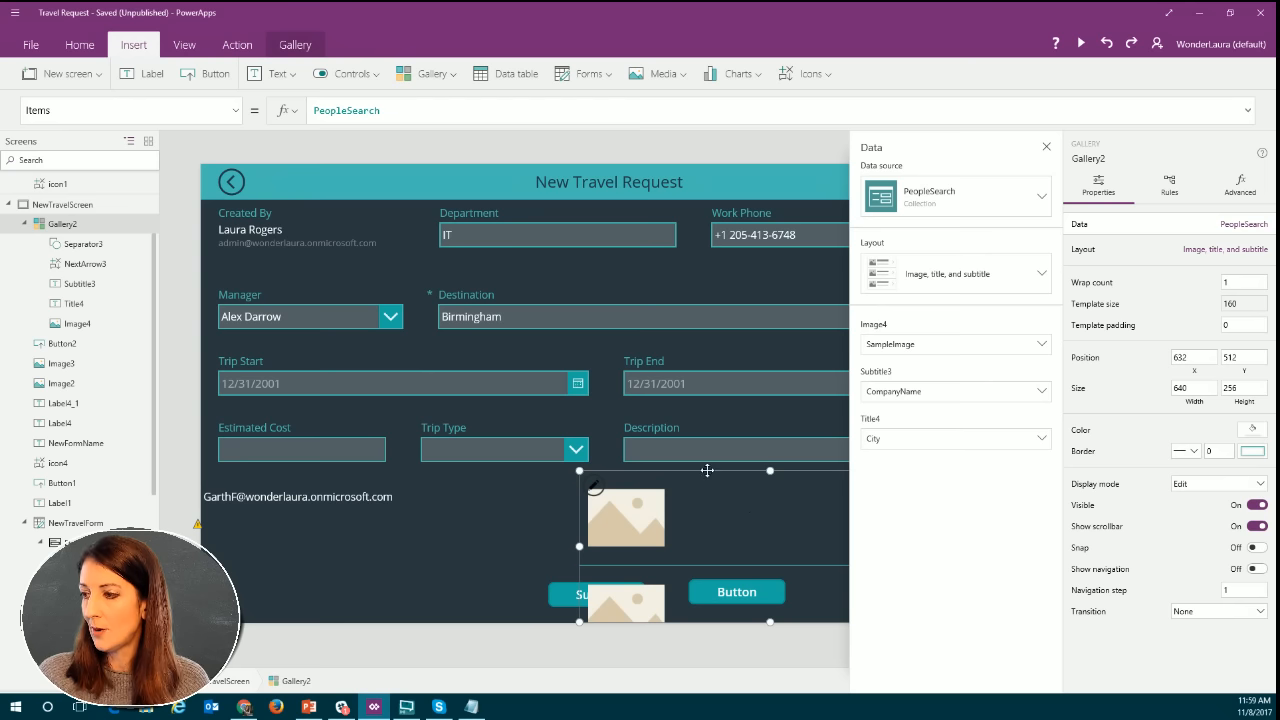
drag(707, 470, 620, 437)
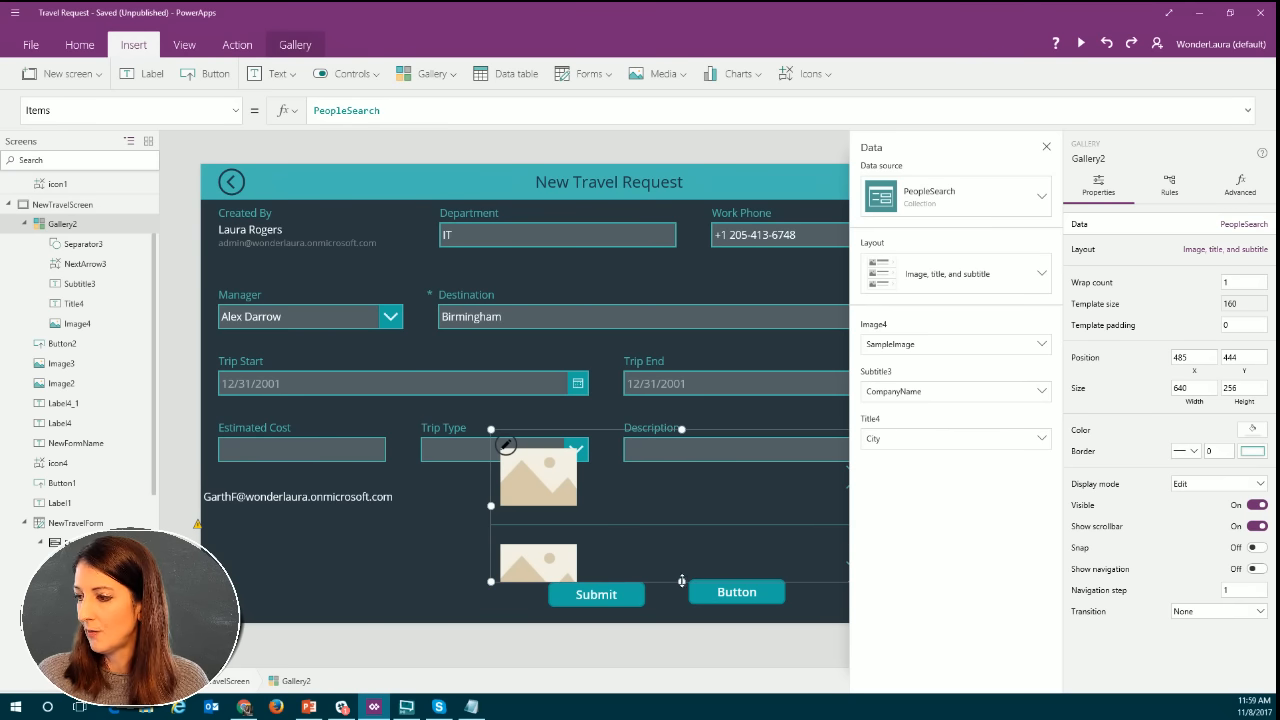
Bind the gallery's title to DisplayName and its subtitle to Department.
click(665, 488)
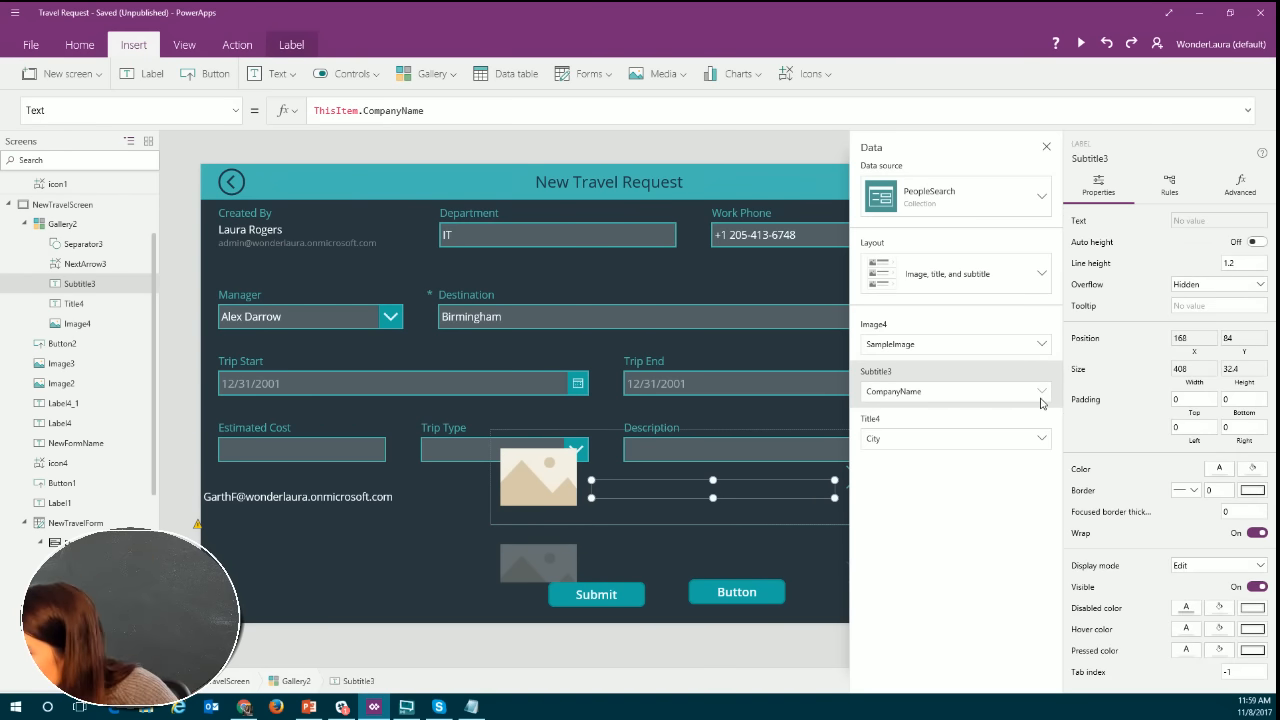
click(1042, 445)
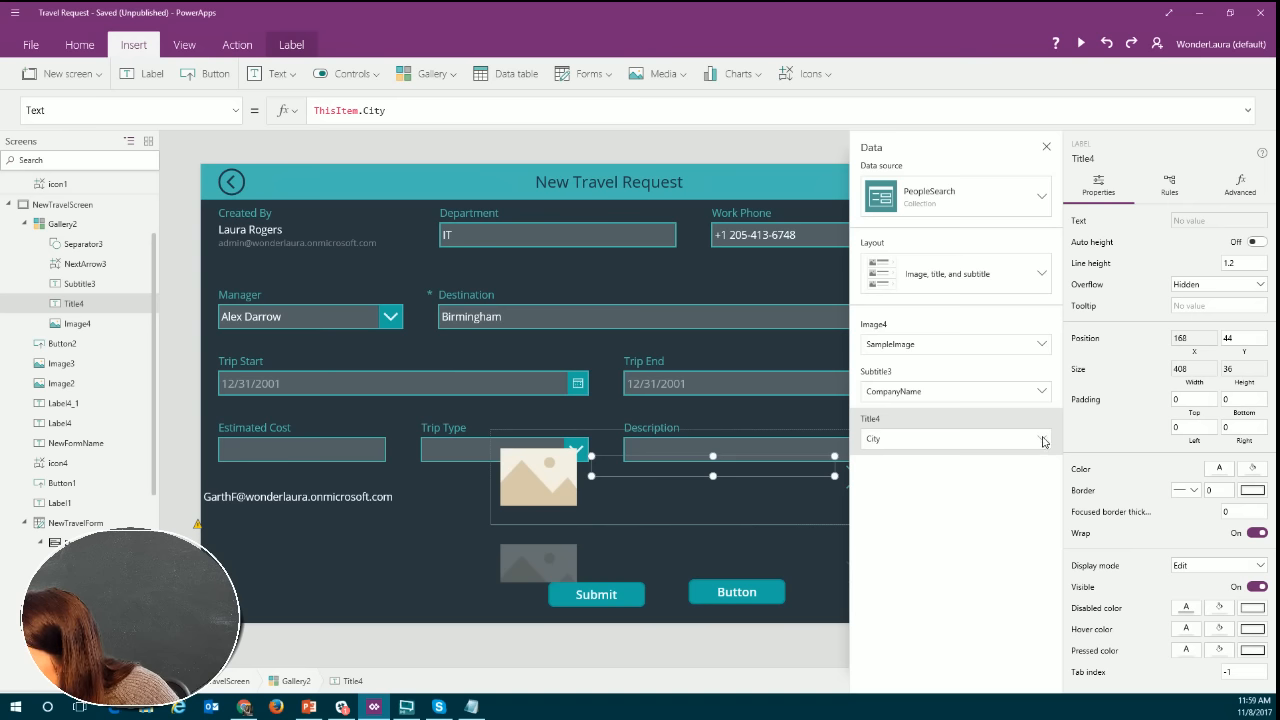
click(1043, 442)
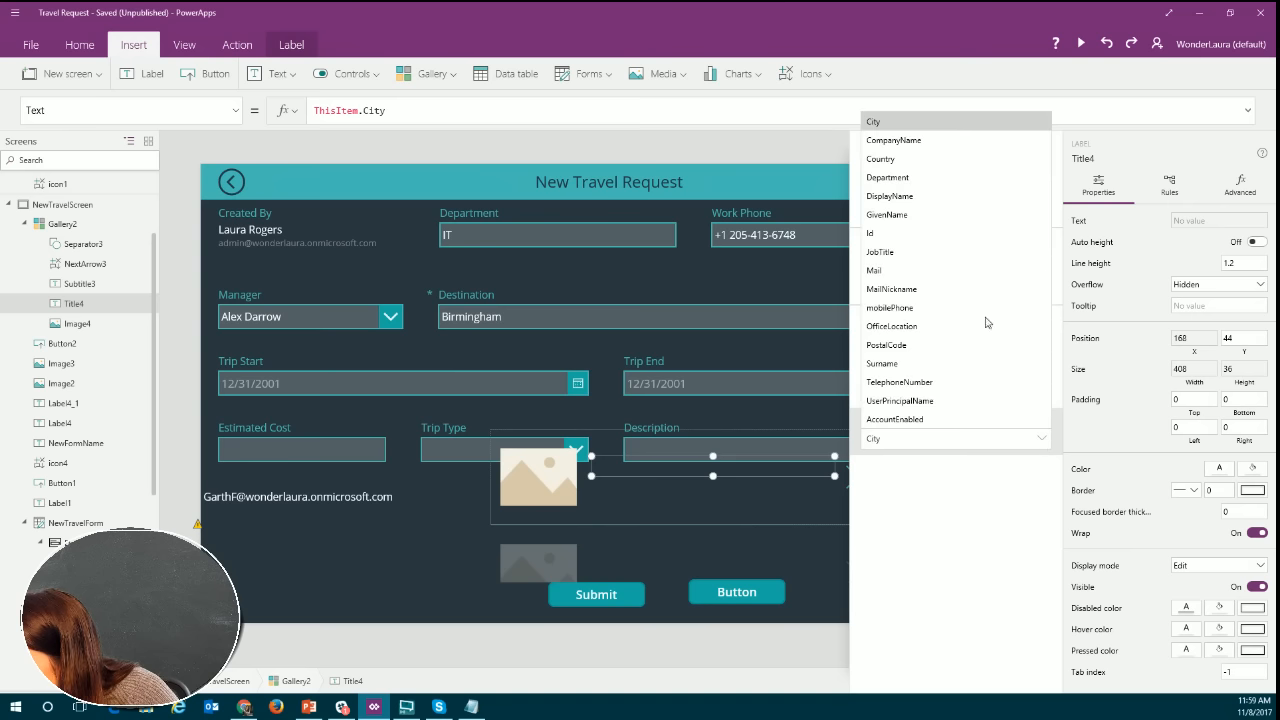
click(898, 198)
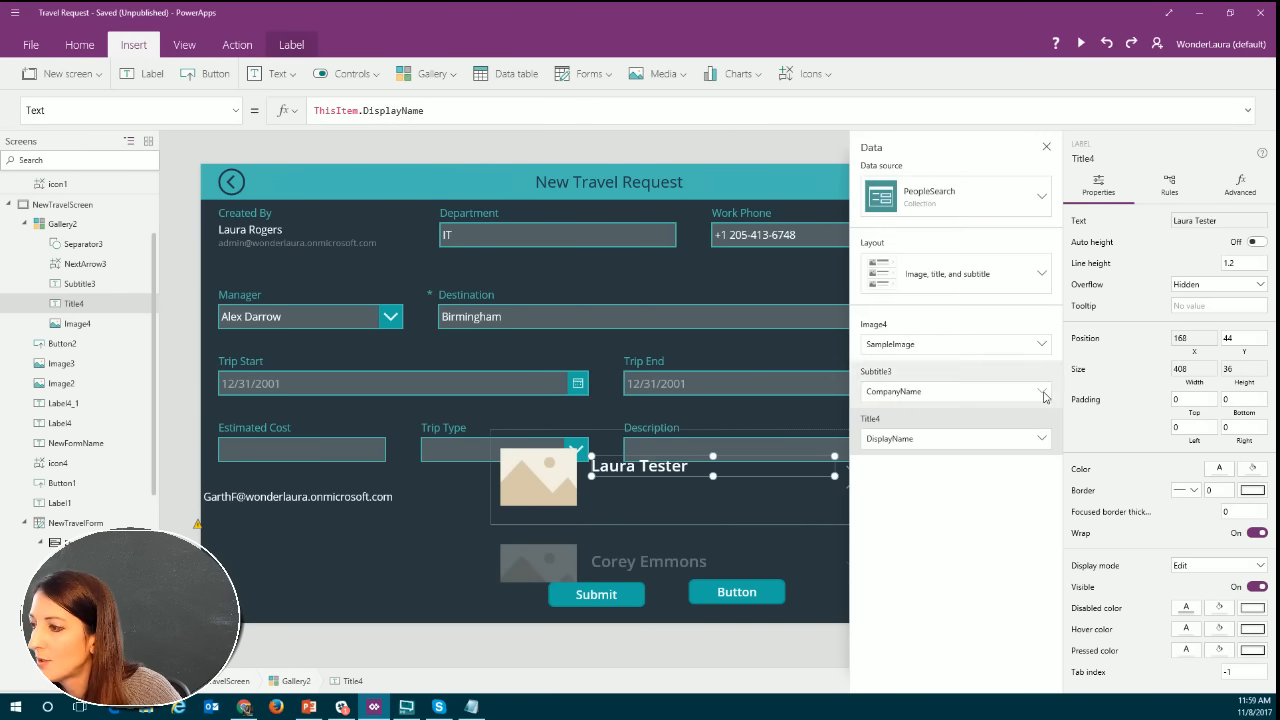
click(1043, 394)
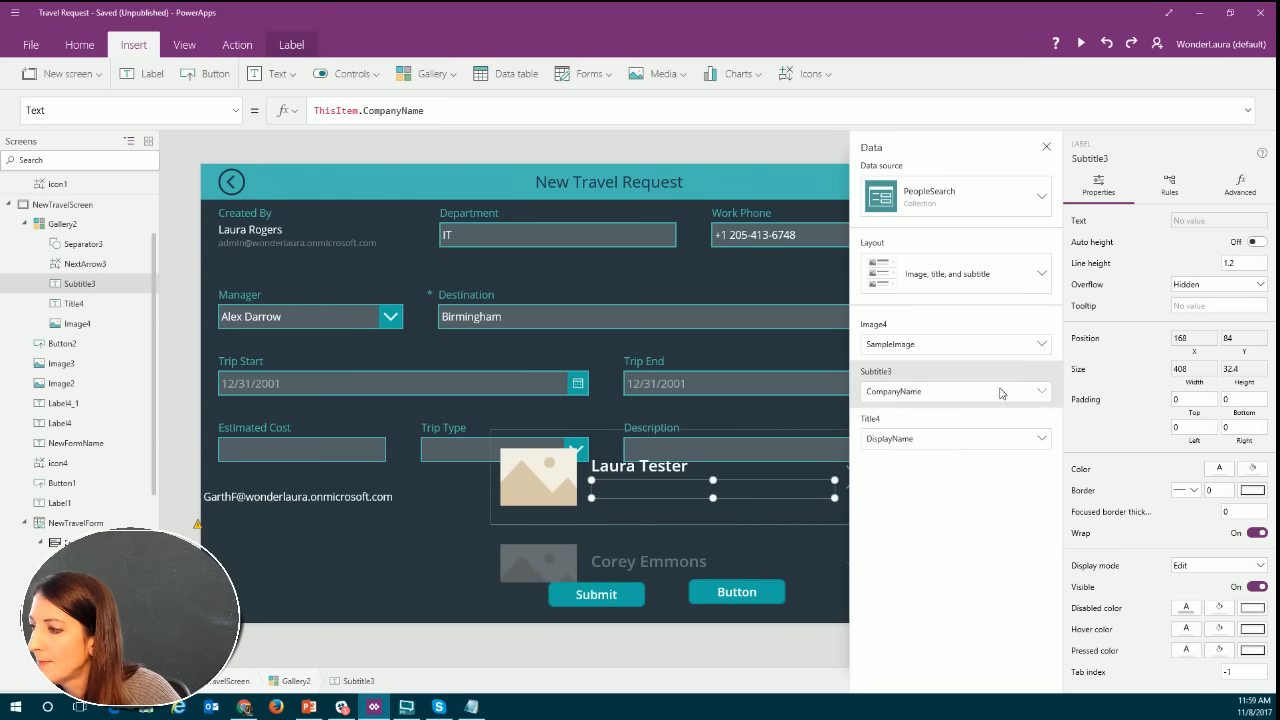
click(1043, 394)
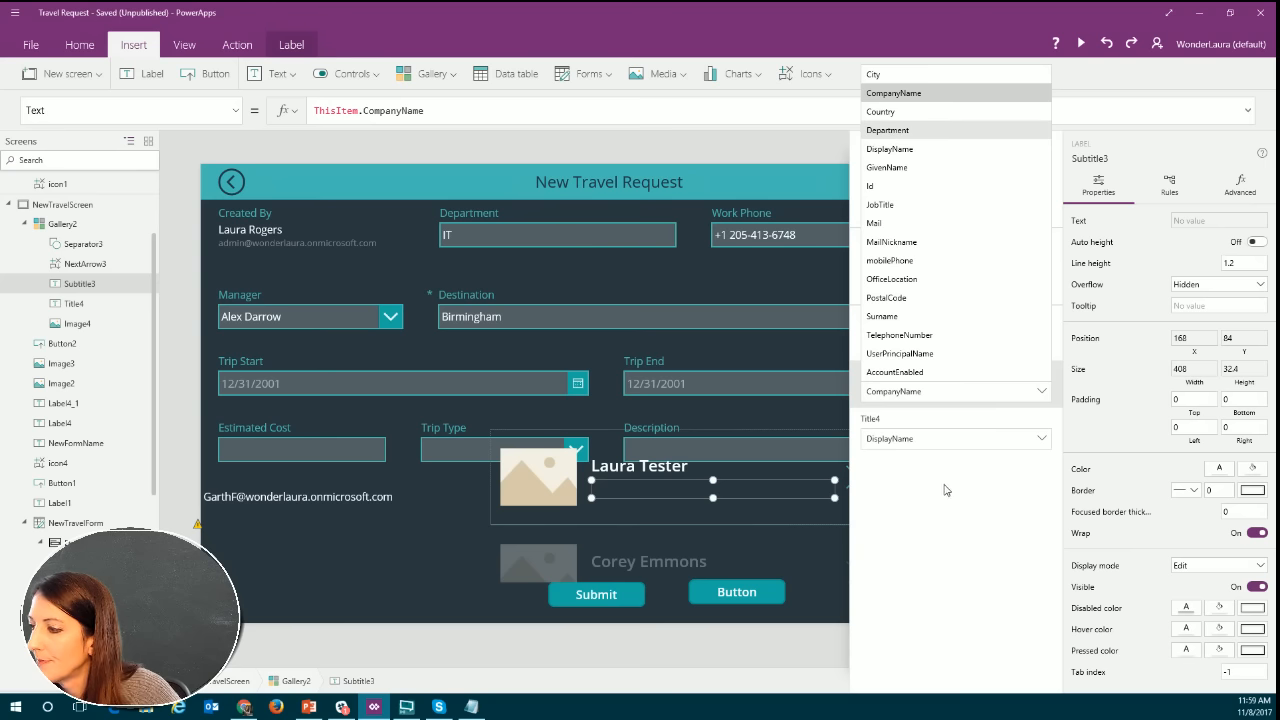
key(Return)
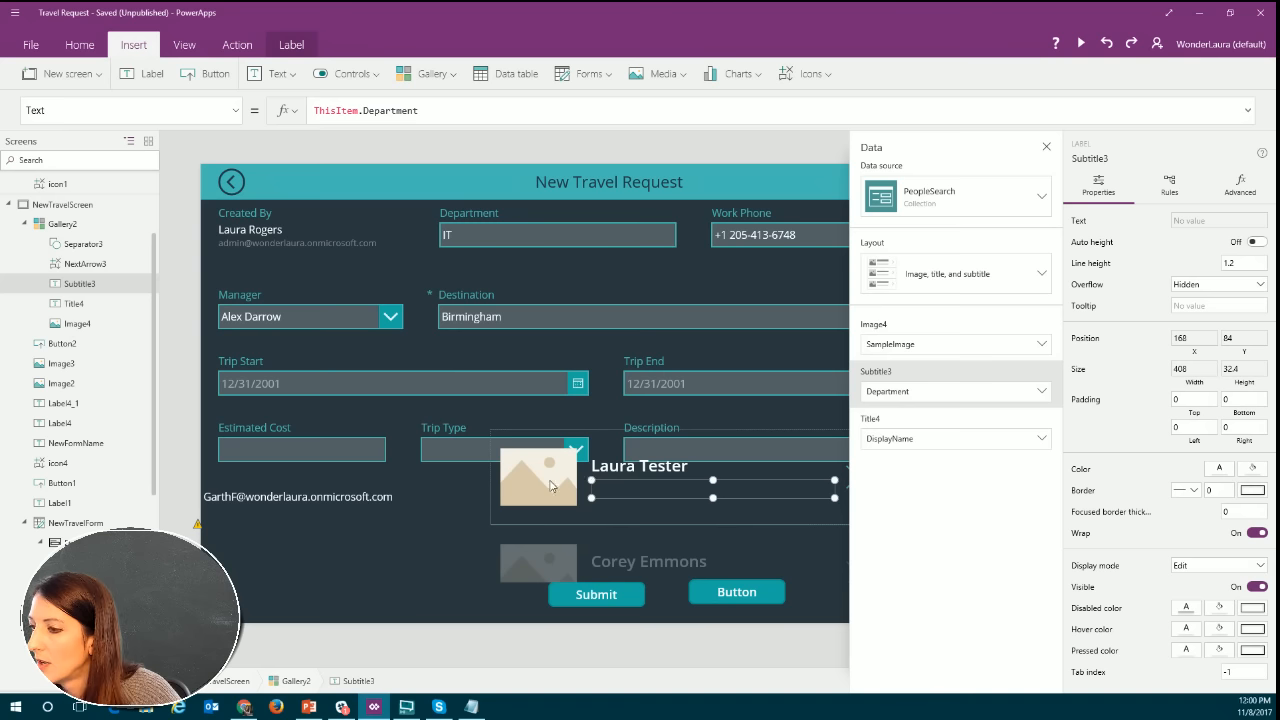
Replace the gallery image's SampleImage formula with the Office365Users.UserPhoto function.
click(553, 486)
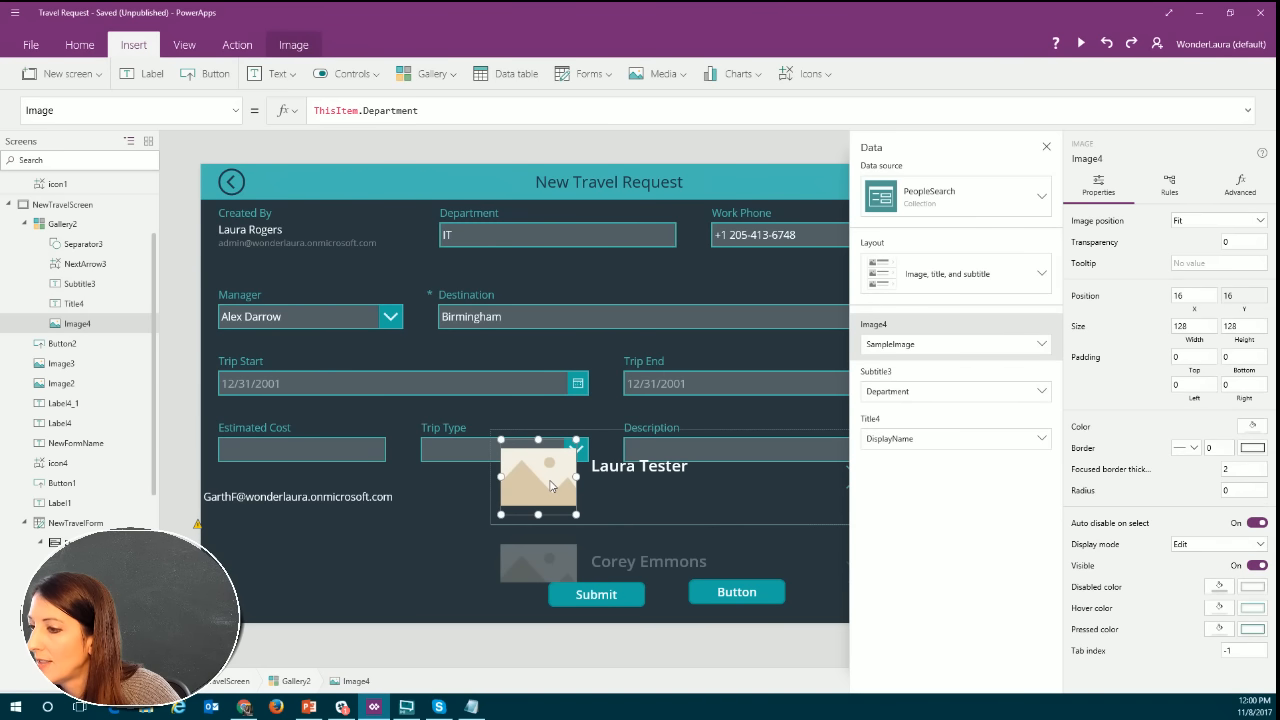
click(1045, 346)
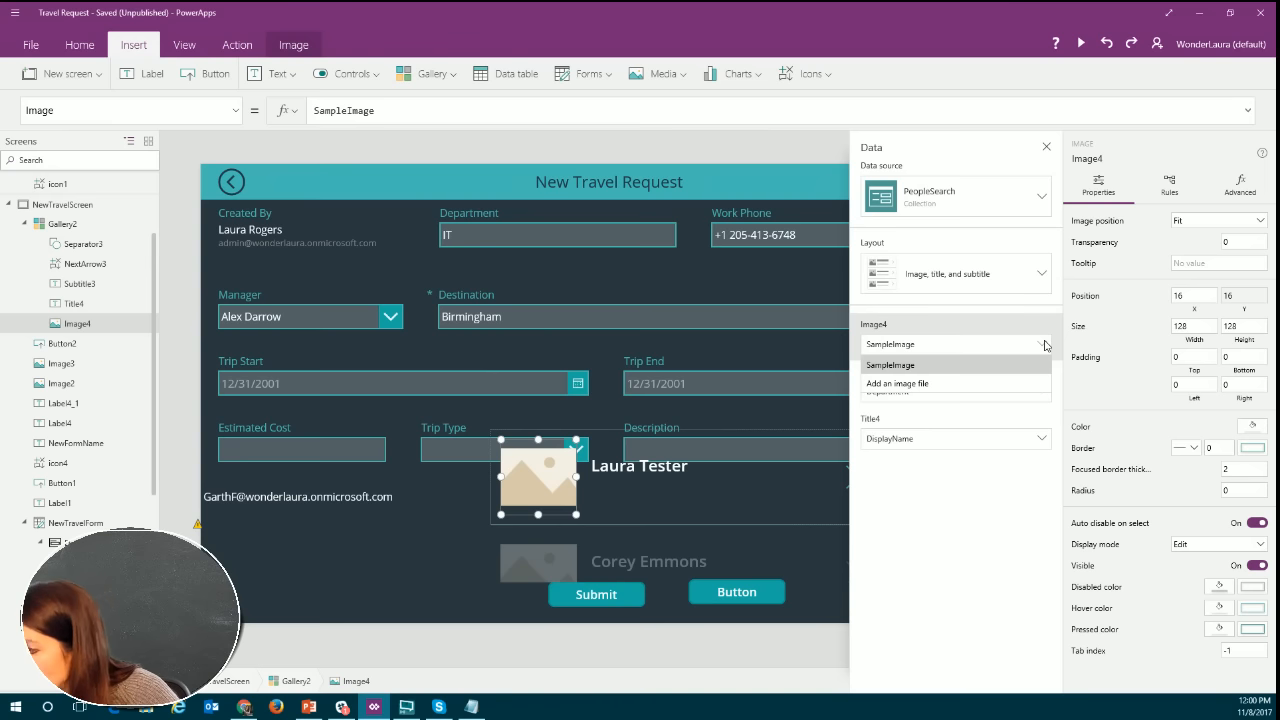
click(935, 347)
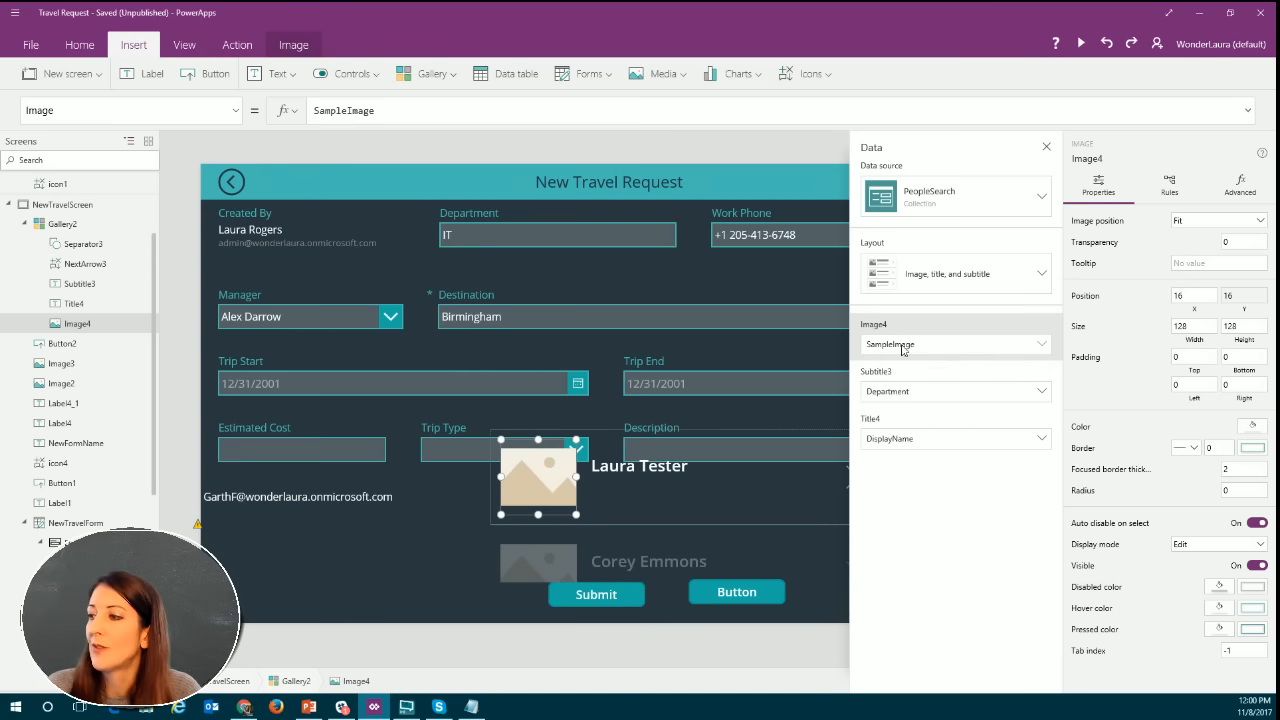
click(903, 347)
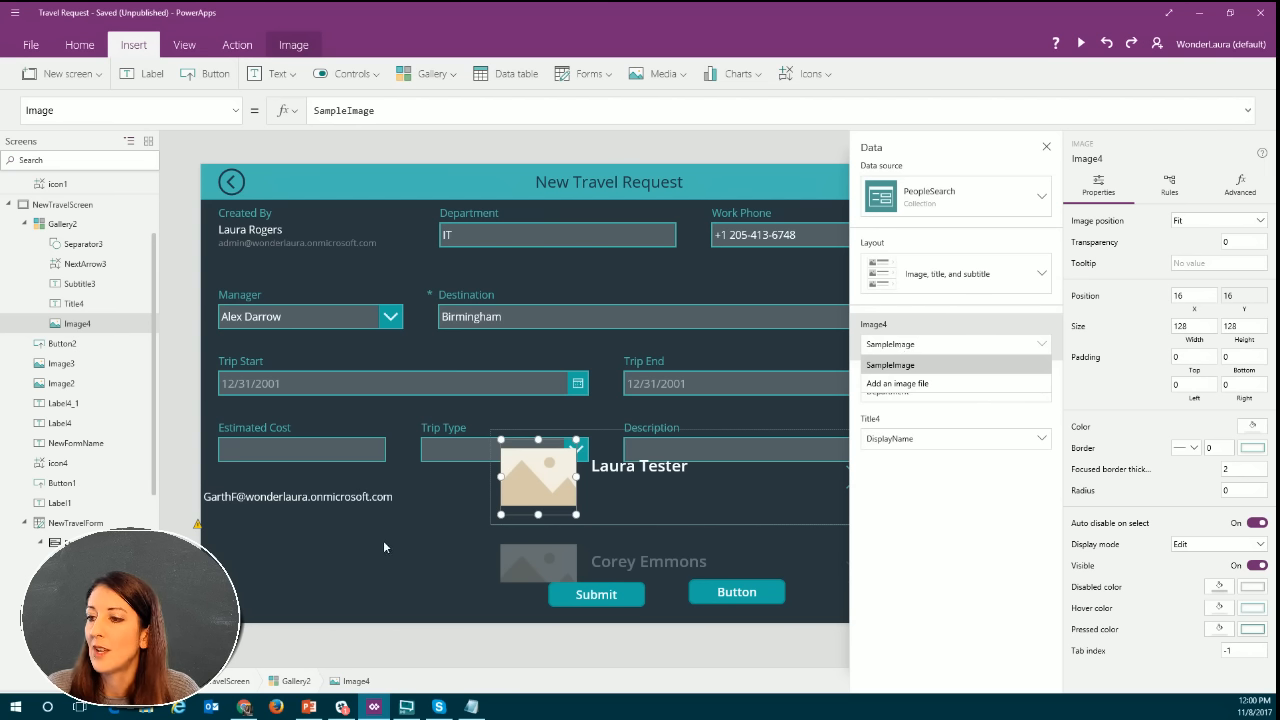
click(399, 110)
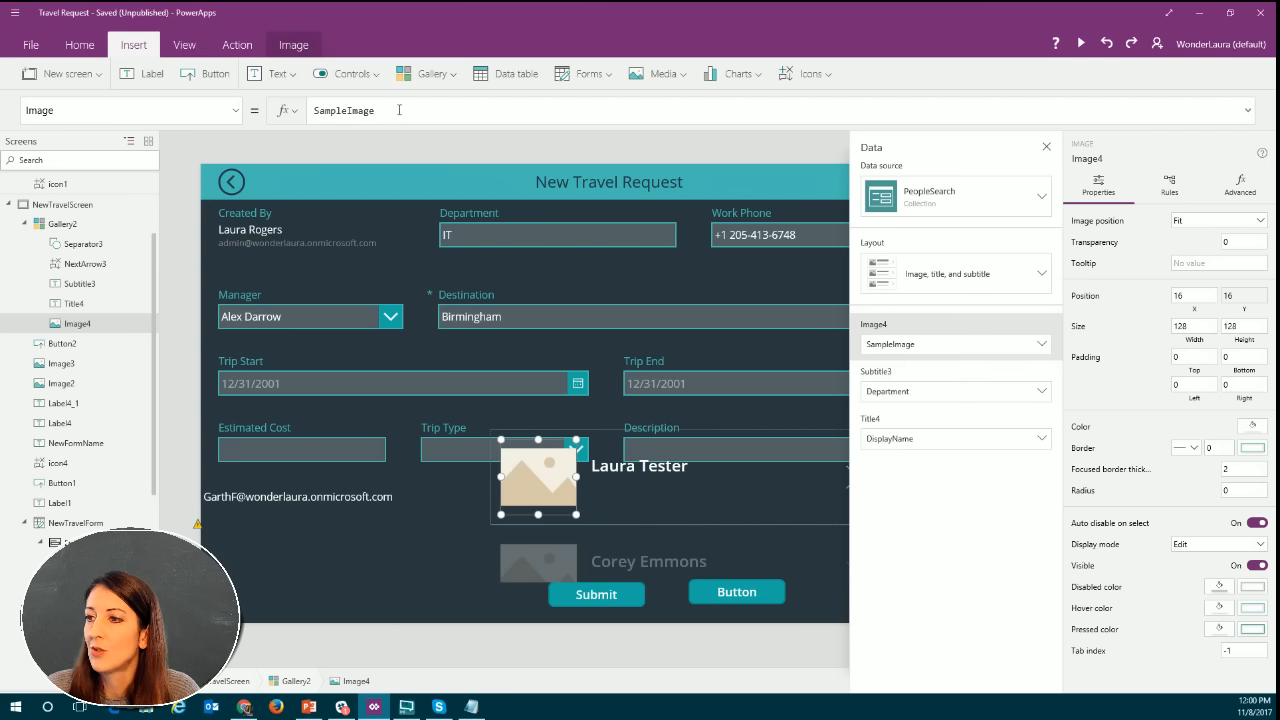
drag(399, 110, 310, 113)
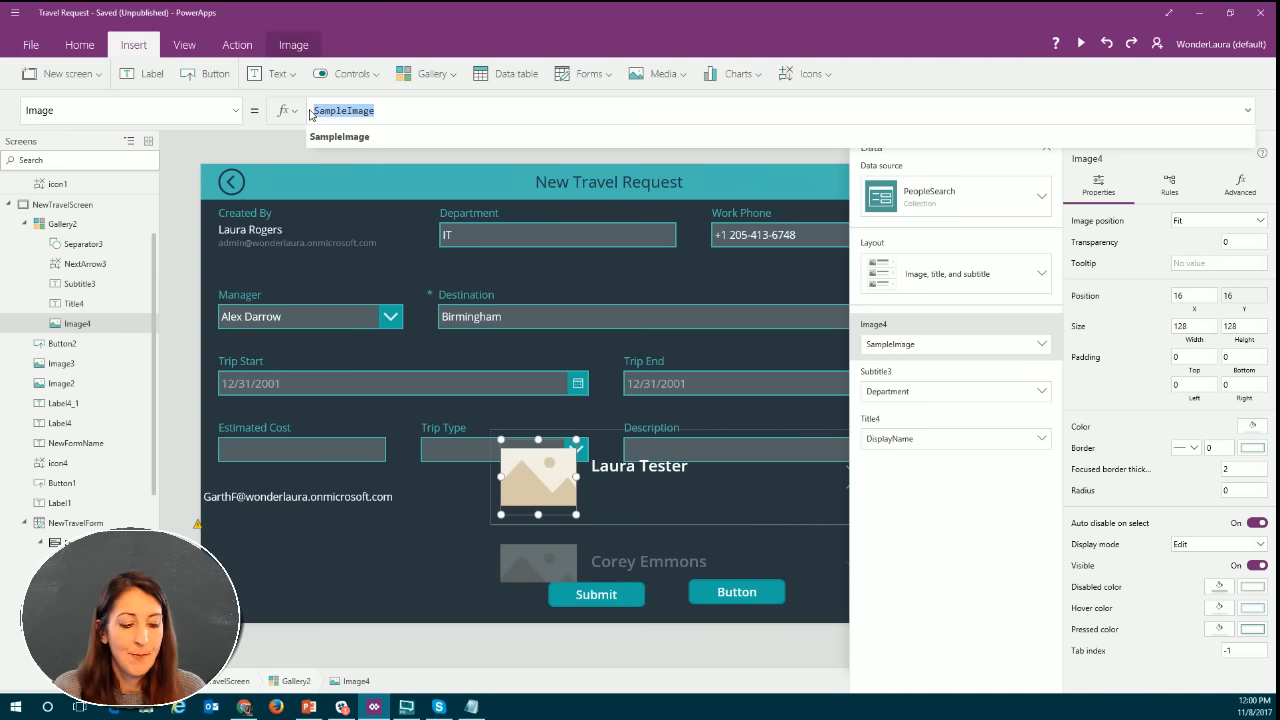
text(P)
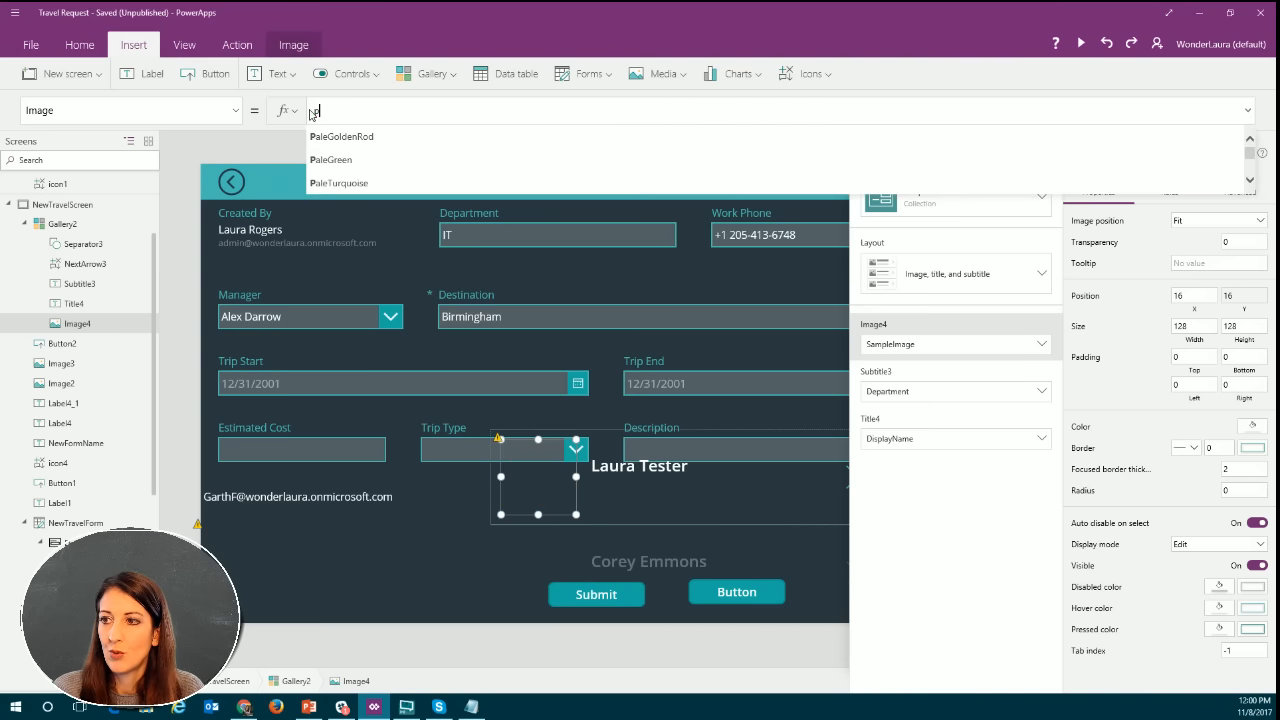
key(BackSpace)
text(Of)
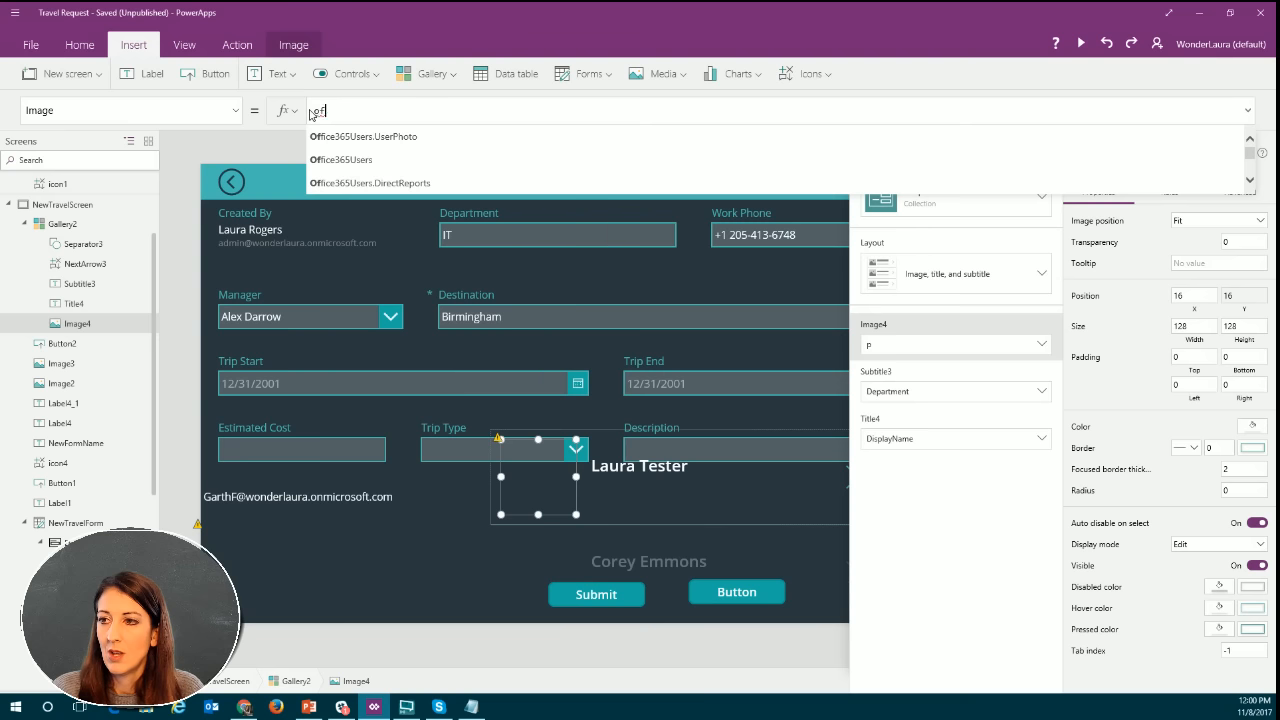
click(361, 138)
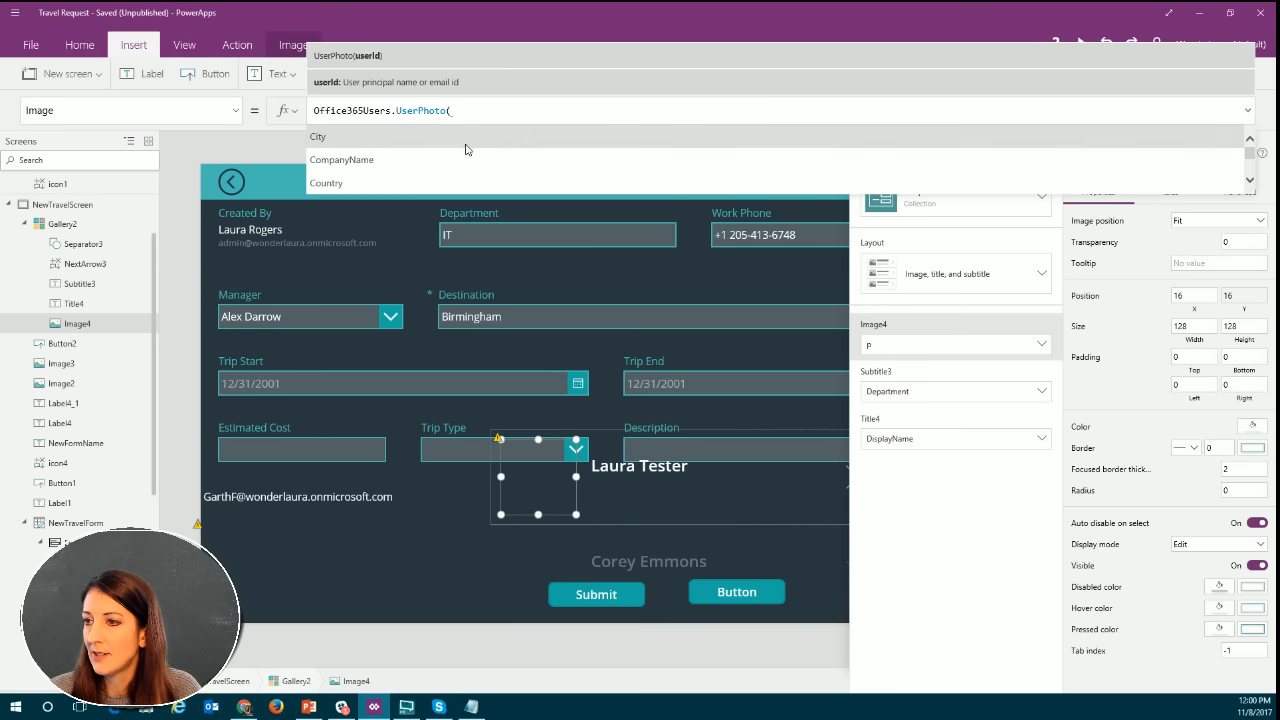
Complete the gallery image's UserPhoto call with UserPrincipalName as its argument and a closing parenthesis.
scroll(465, 150, down, 6)
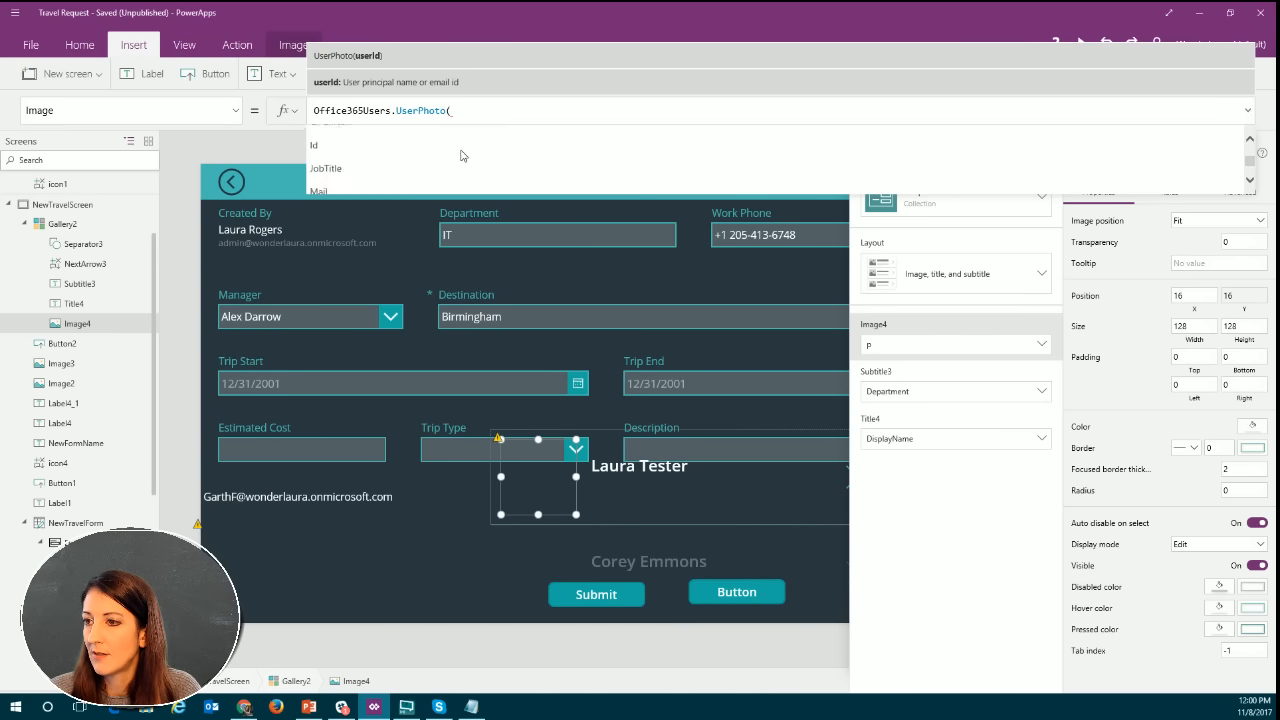
scroll(462, 155, down, 1)
scroll(407, 157, down, 5)
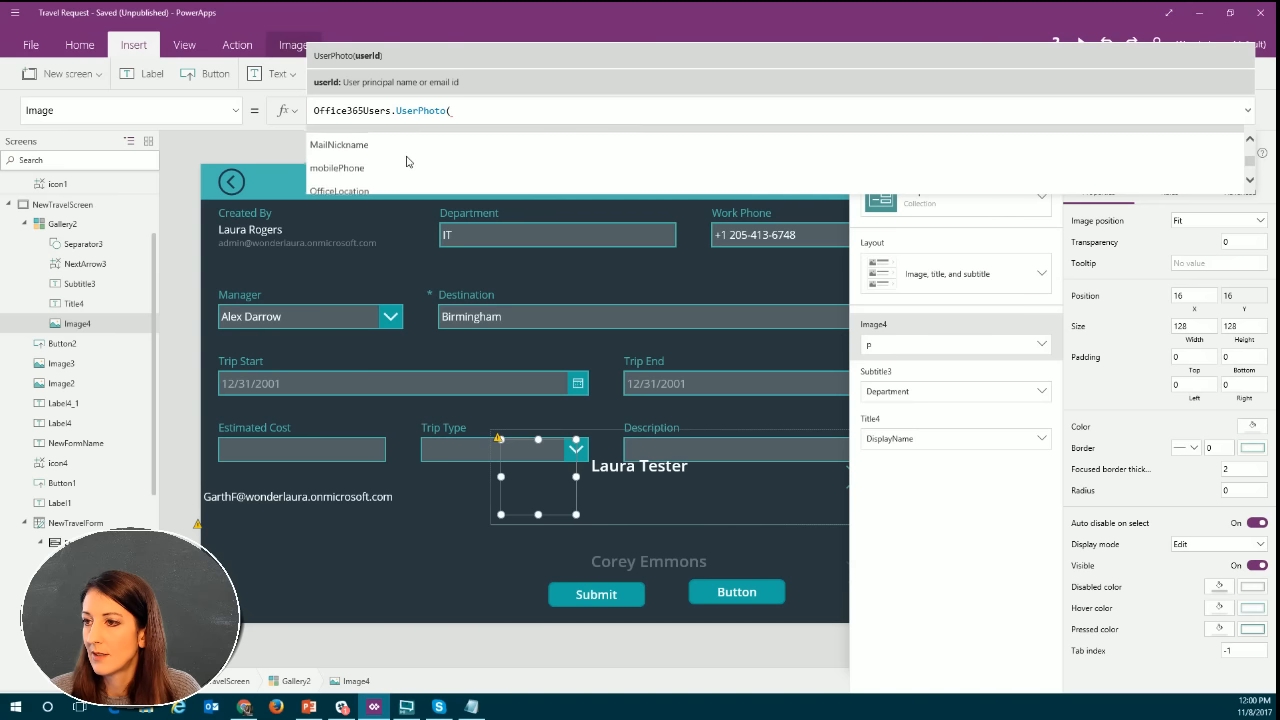
scroll(407, 161, down, 2)
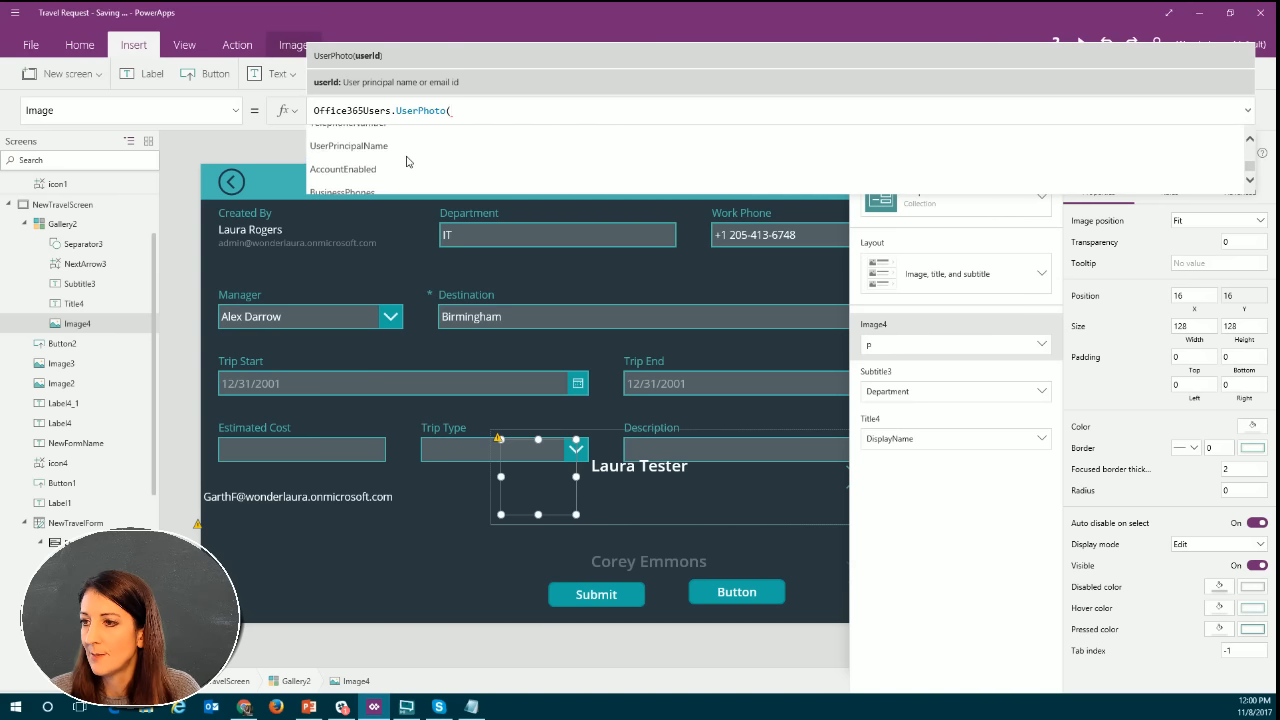
scroll(405, 158, down, 1)
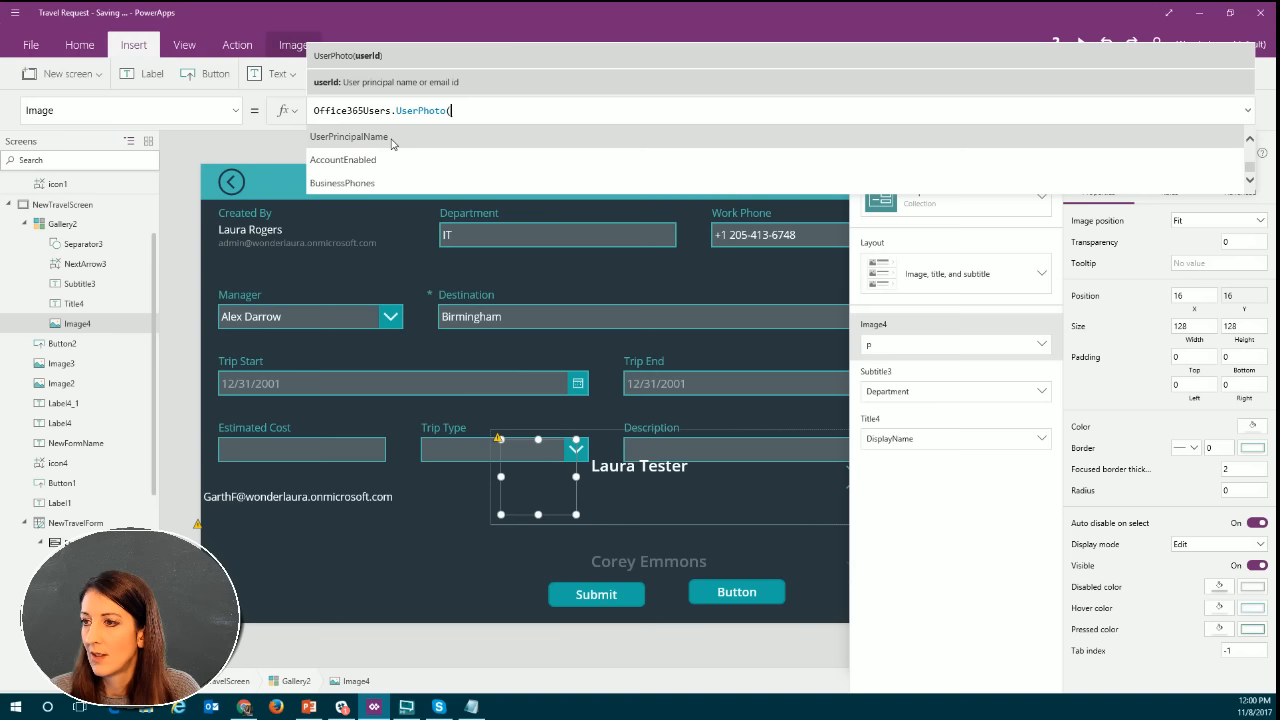
click(391, 140)
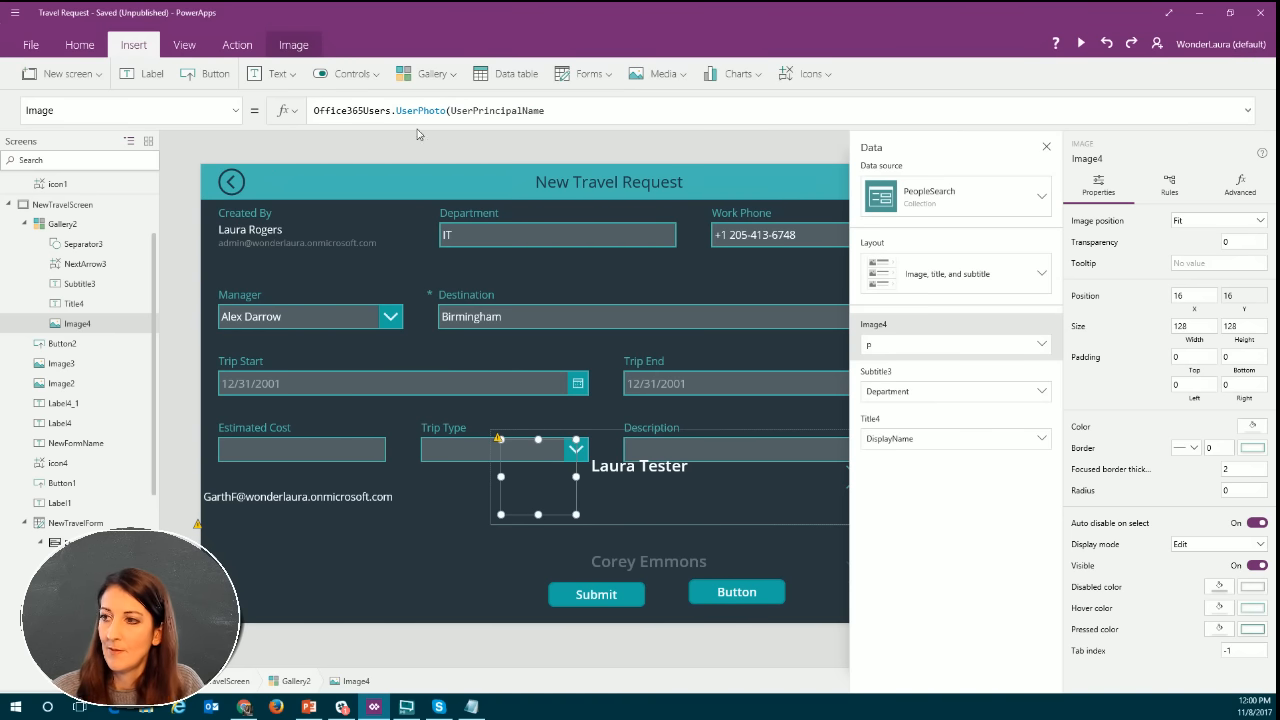
click(565, 110)
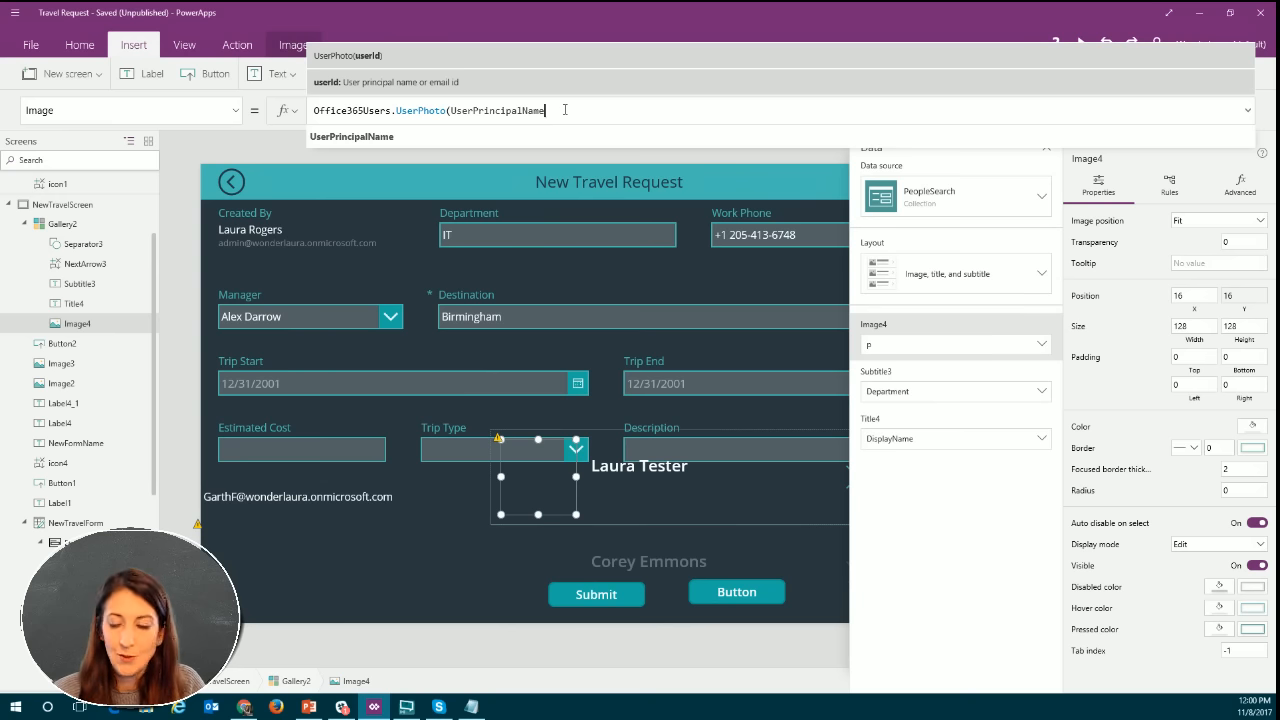
text())
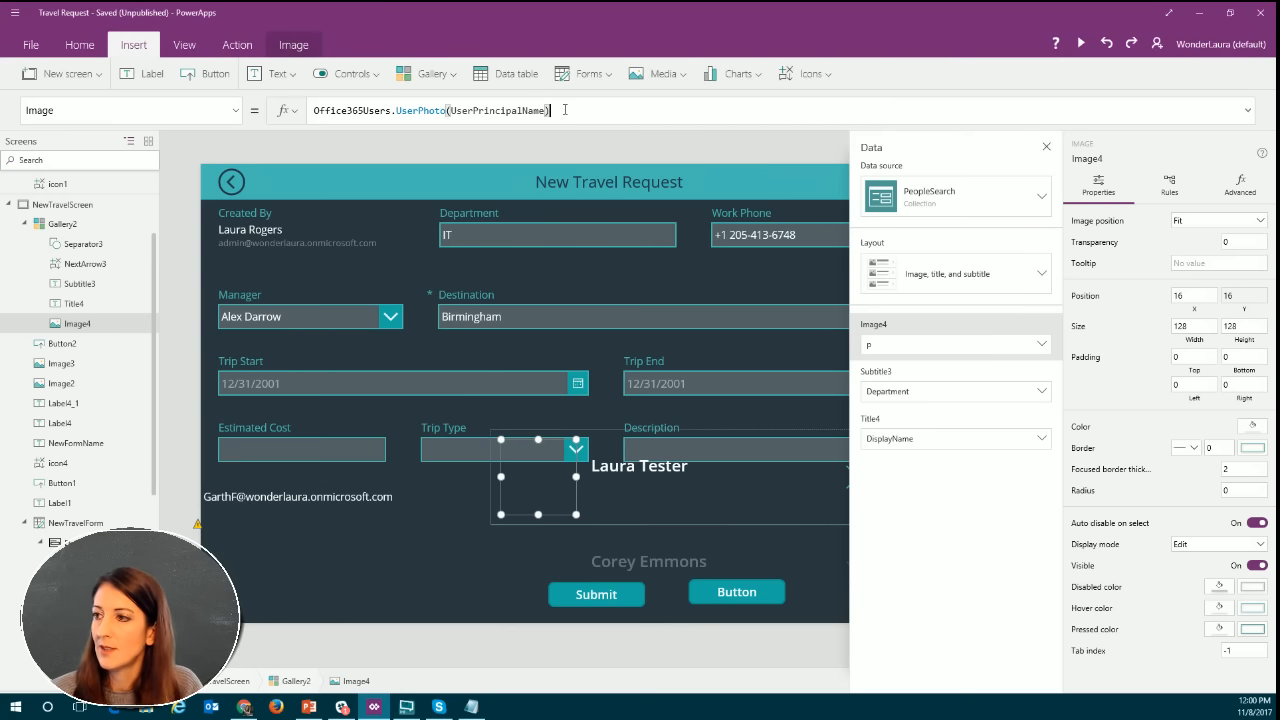
click(624, 514)
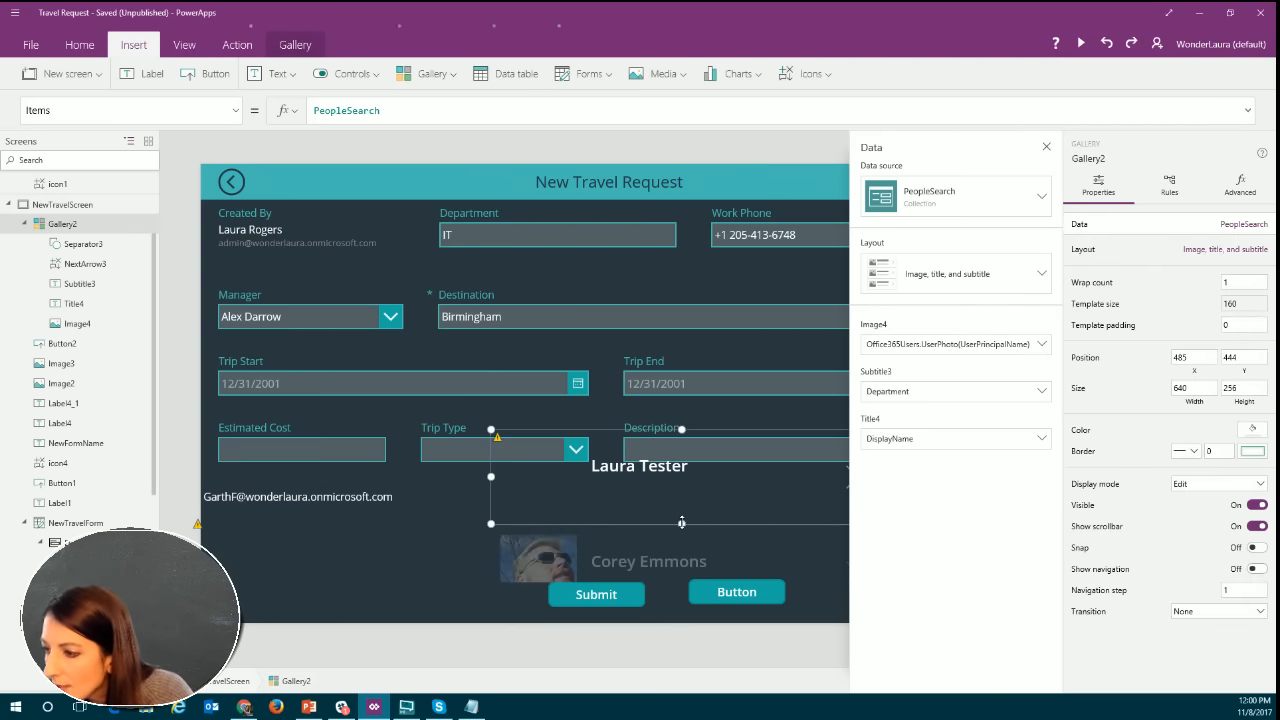
Reduce the gallery's template size to 92 and check the direct reports list in the app preview.
drag(681, 519, 682, 483)
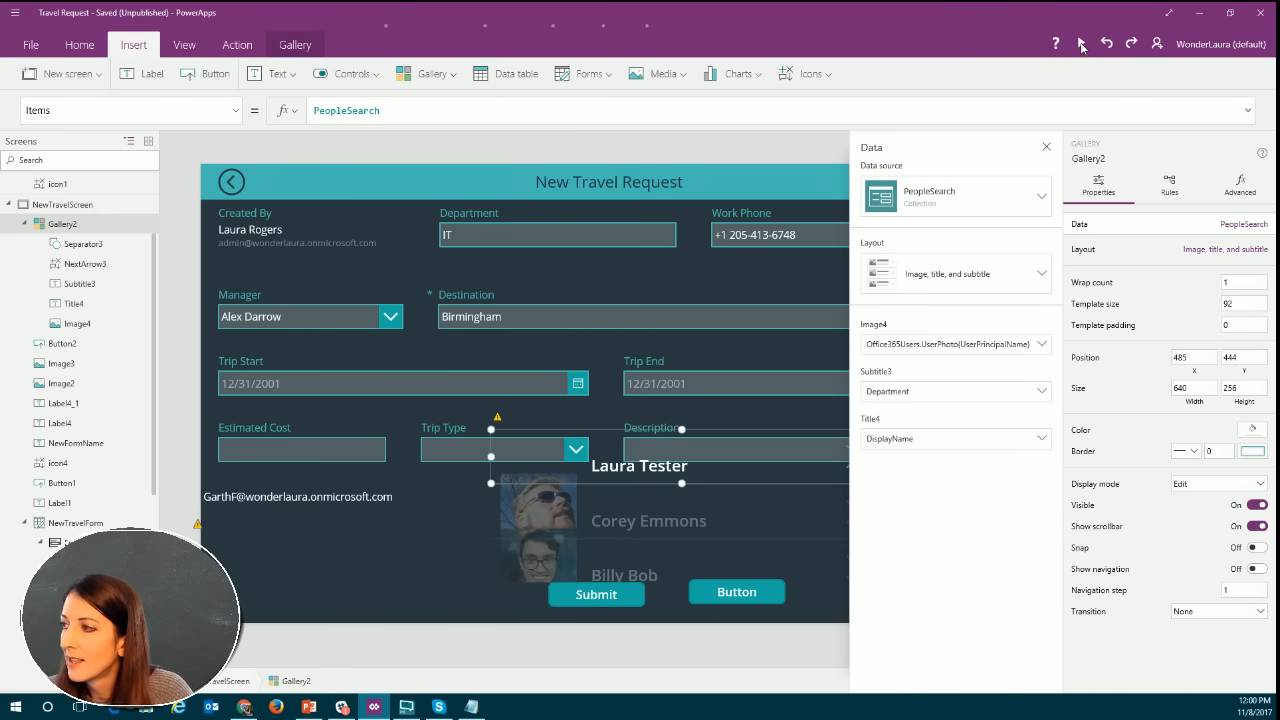
click(1081, 43)
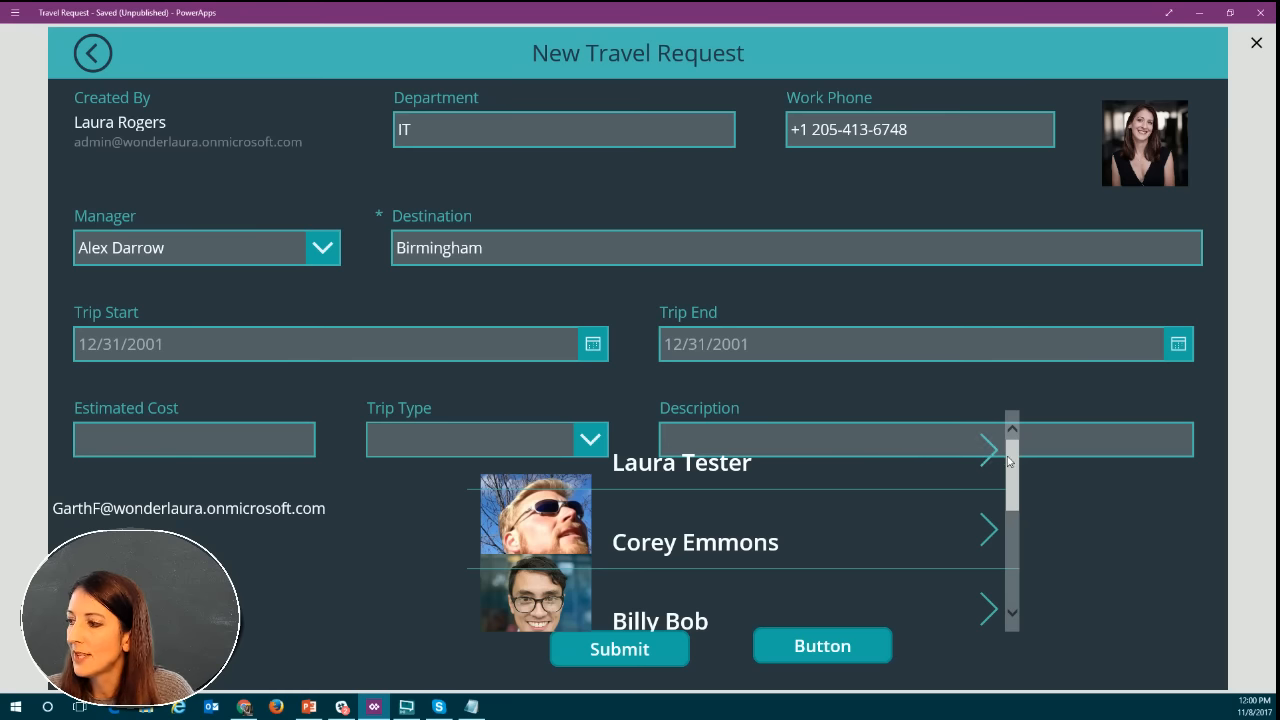
mouse_move(1016, 452)
mouse_down()
mouse_move(1014, 594)
mouse_move(1000, 448)
mouse_up()
click(1256, 42)
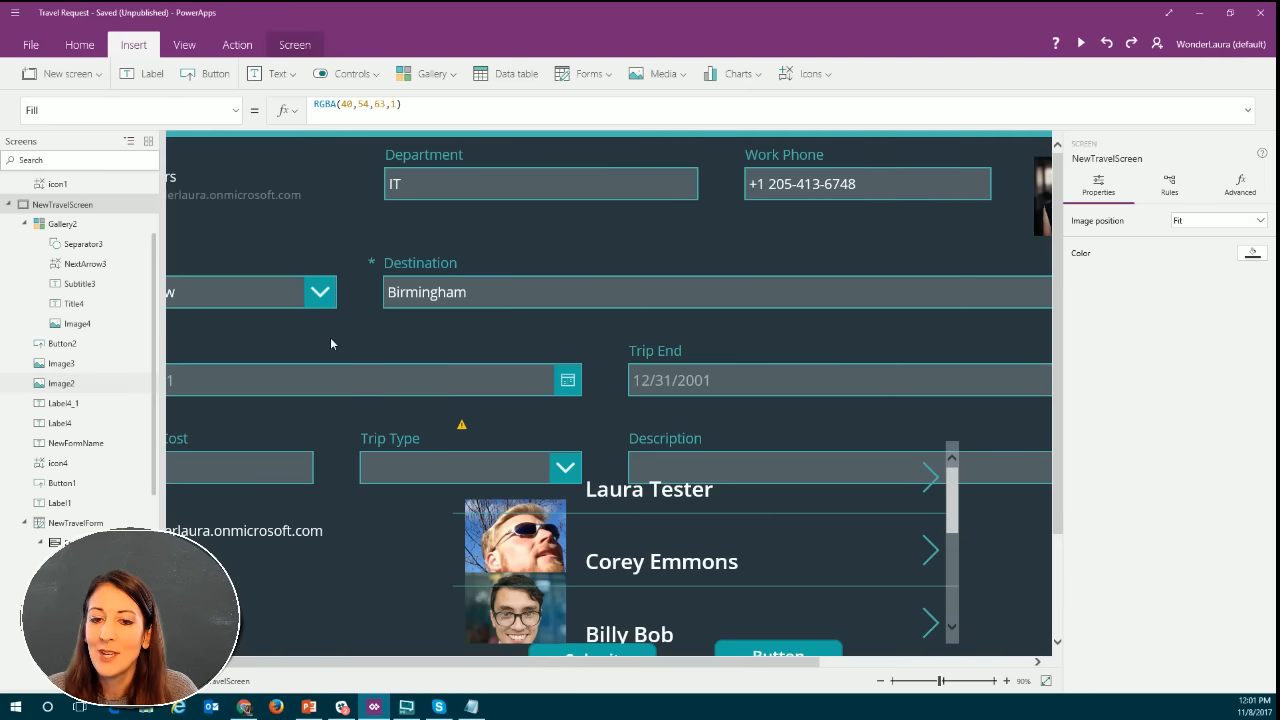
Review the button's OnSelect Collect formula and the gallery's Items property.
click(748, 598)
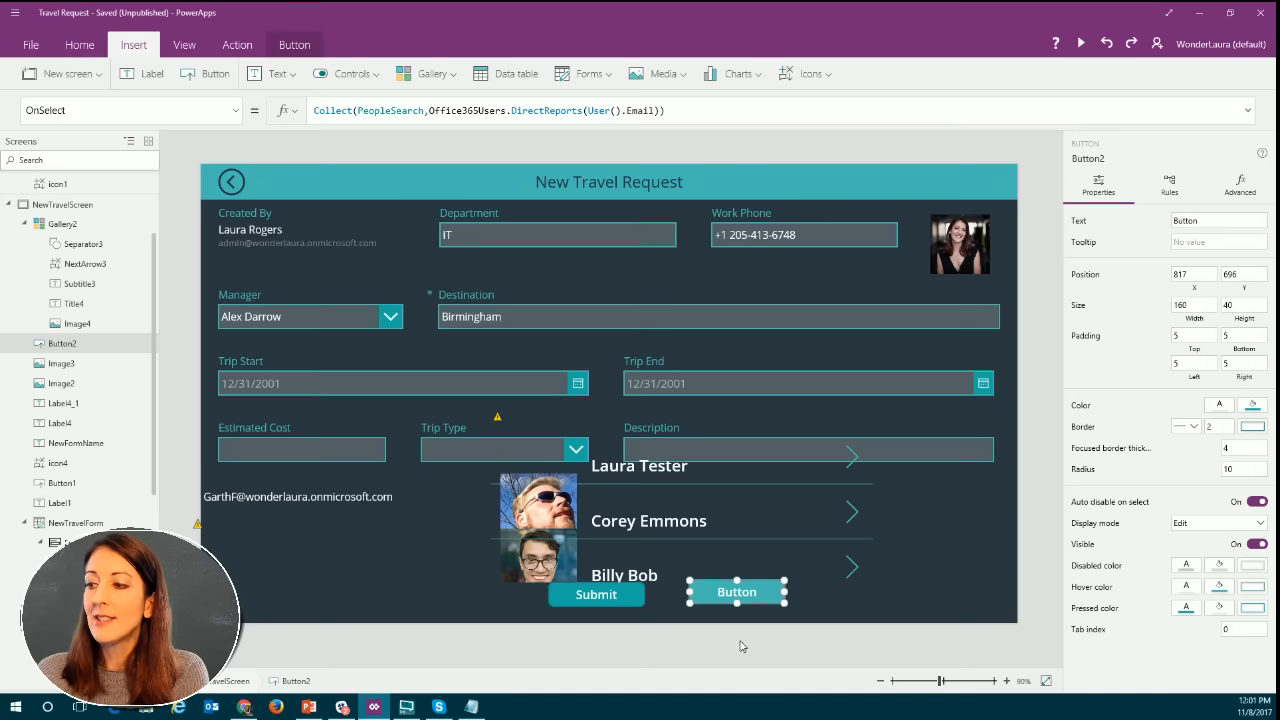
click(691, 553)
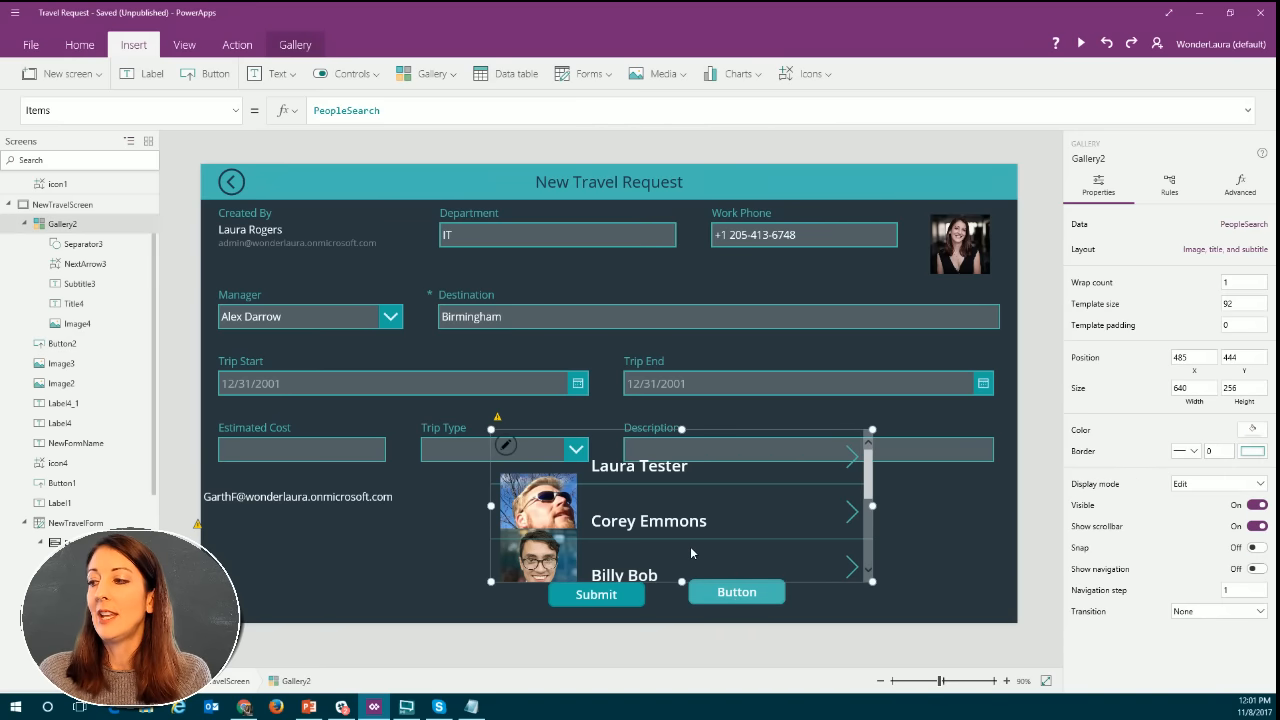